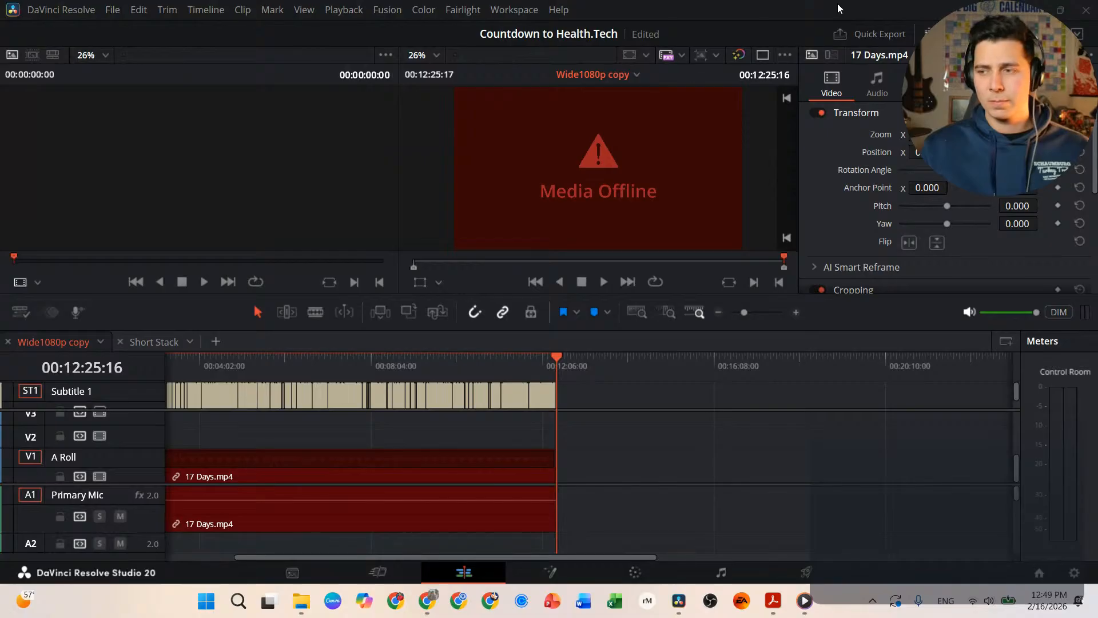
Step: Look over the Workspace display output options and close them without changing anything
click(514, 10)
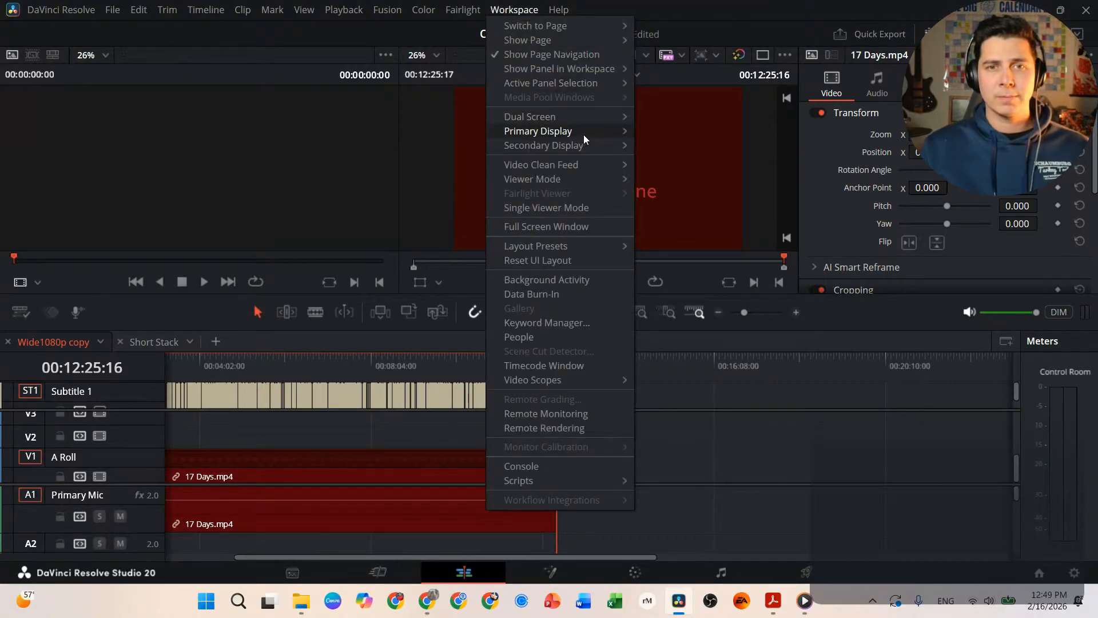
mouse_move(584, 135)
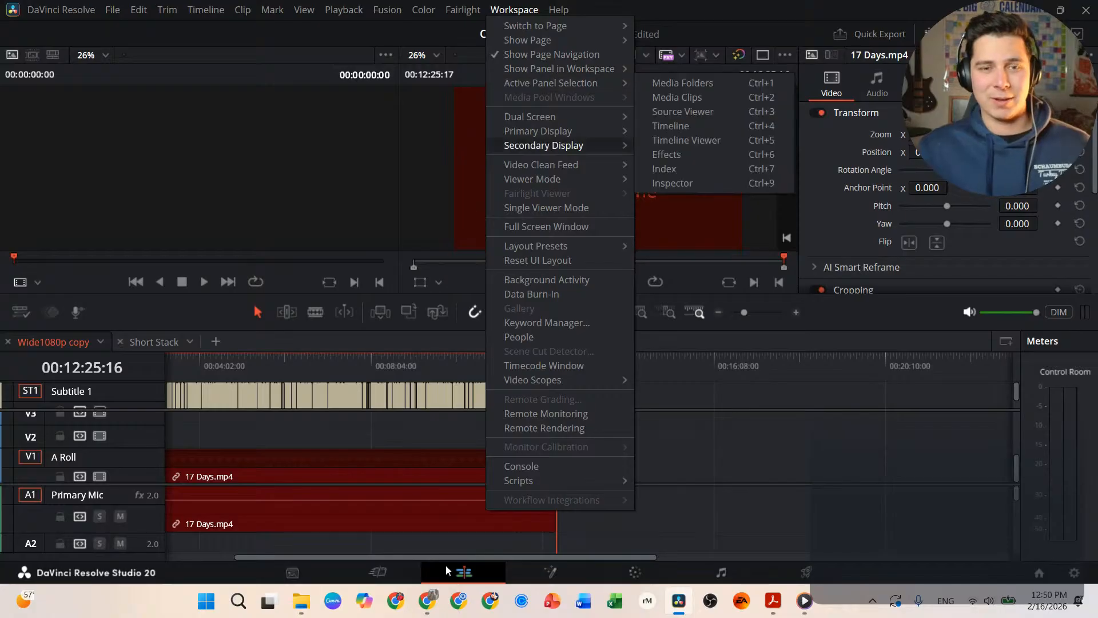
click(643, 600)
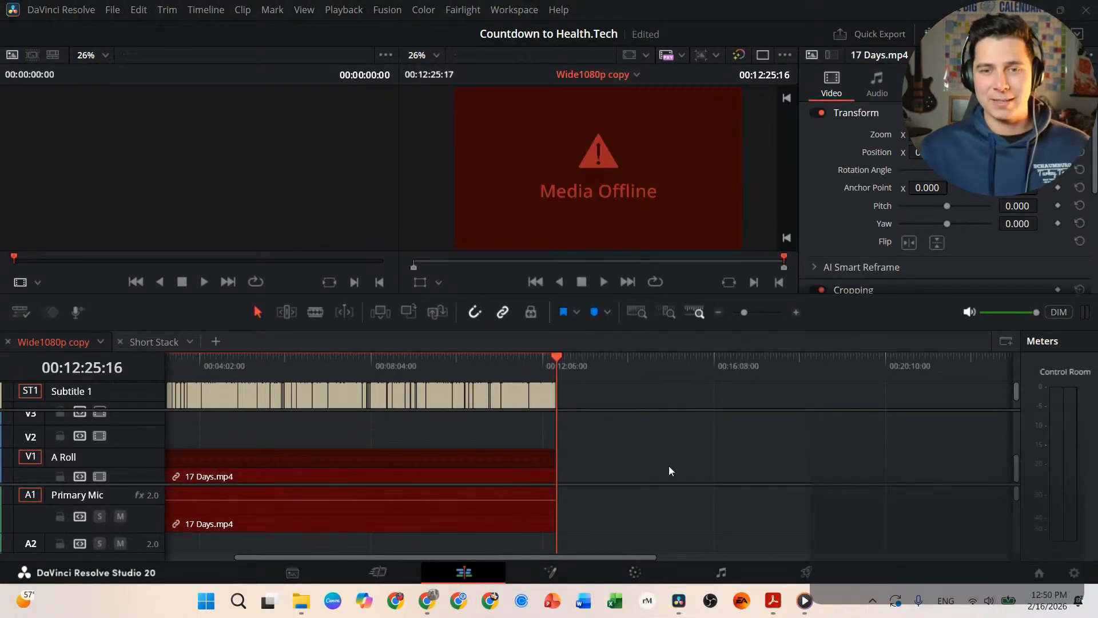
click(403, 279)
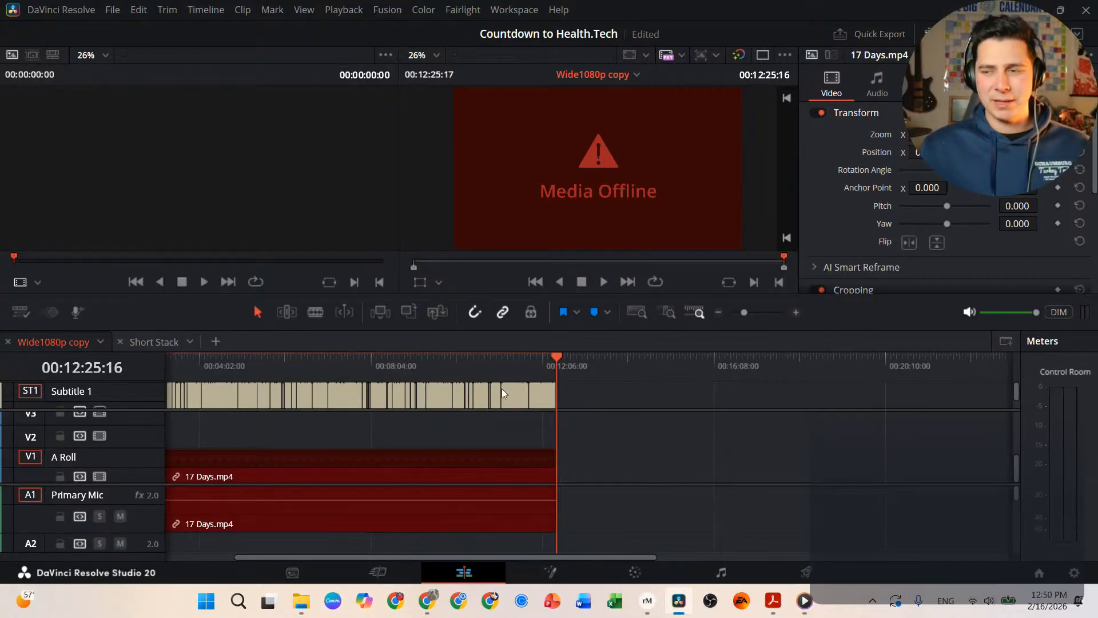
Step: Browse the reMarkable app through aFamilyFrenzy, Skool and Leads to a client notebook, then return
click(647, 601)
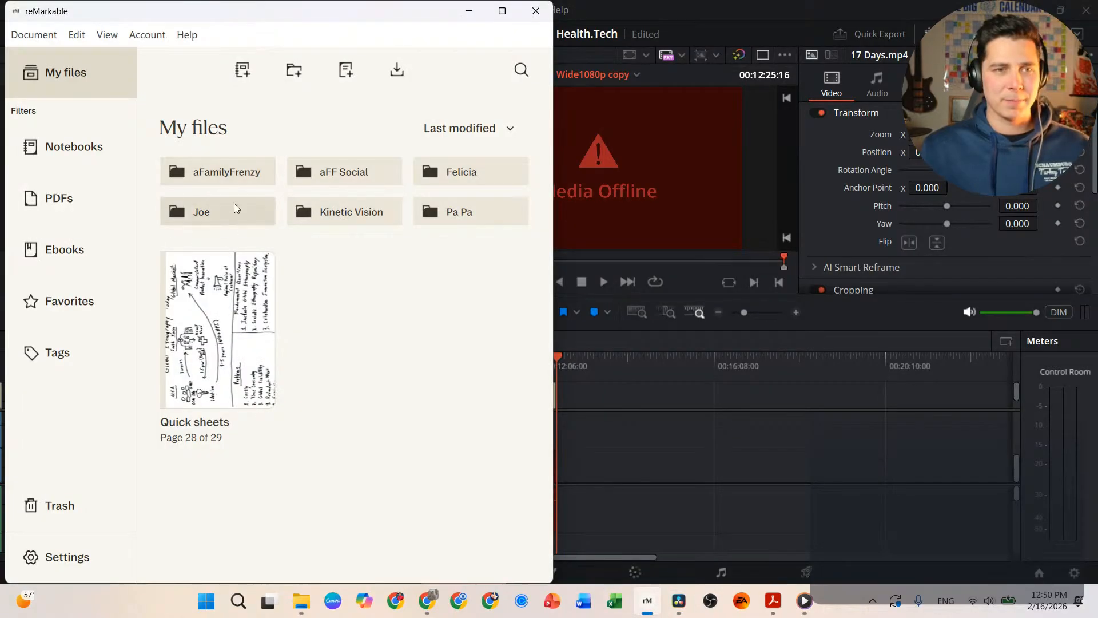
click(239, 174)
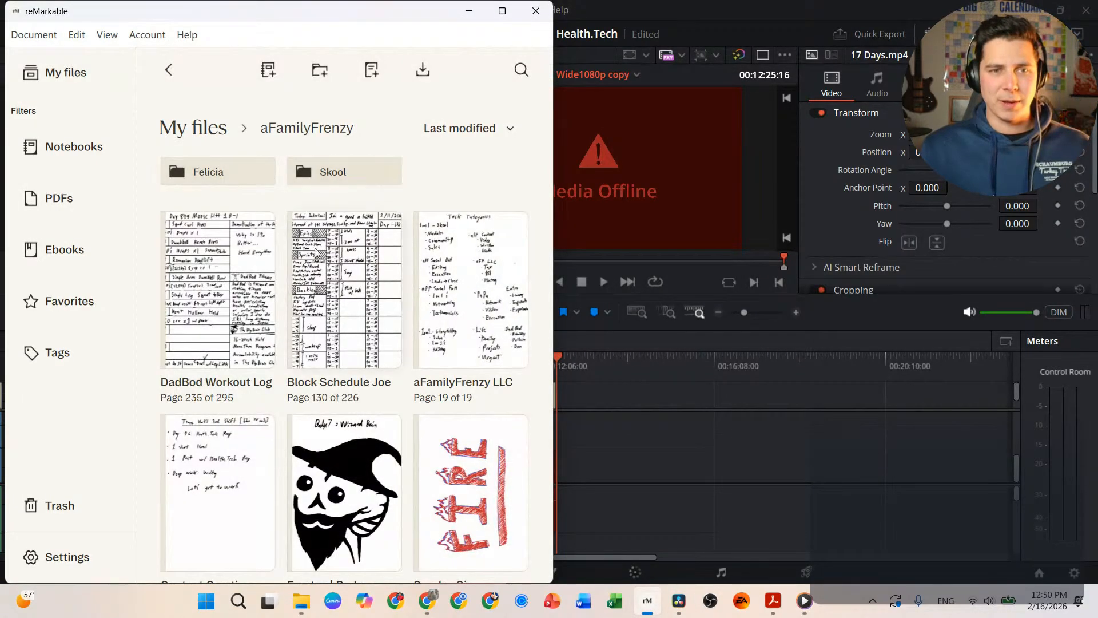
click(331, 175)
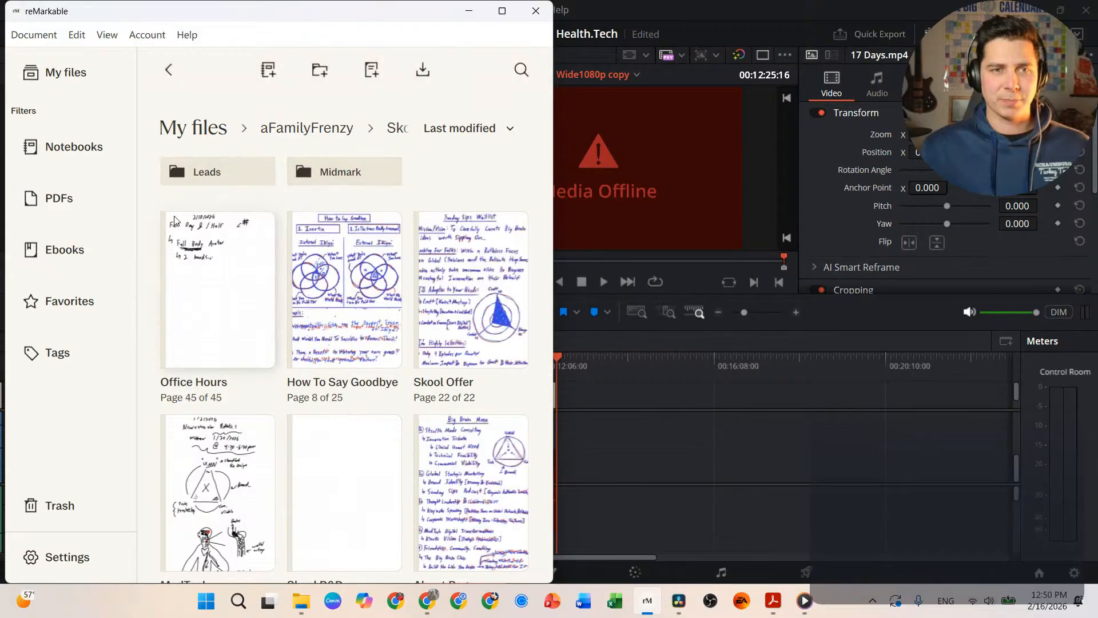
click(233, 170)
click(235, 171)
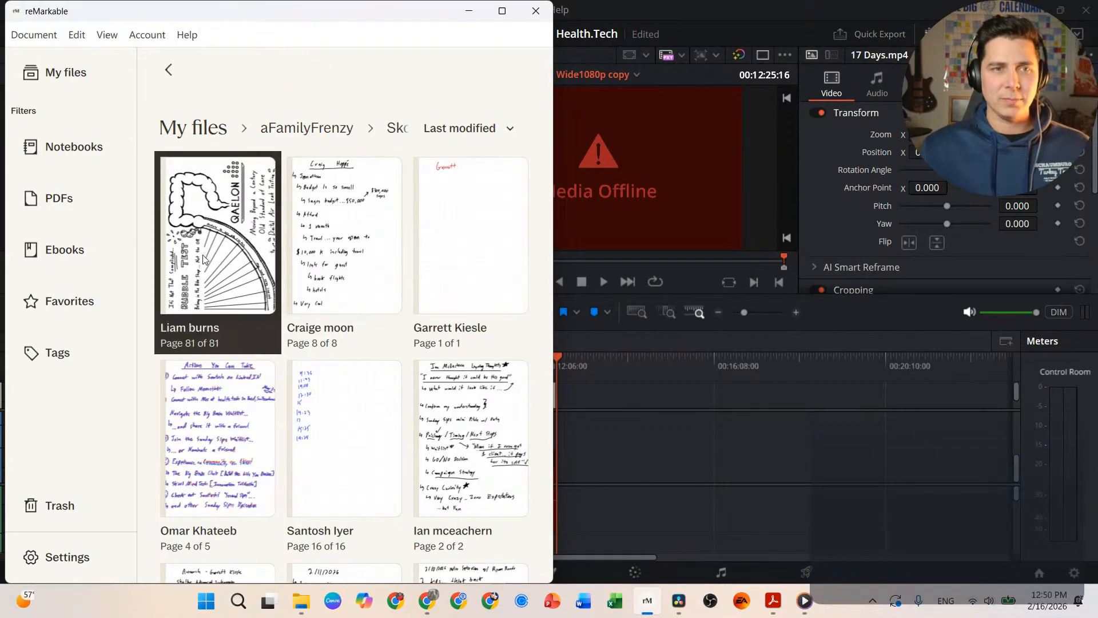
click(503, 11)
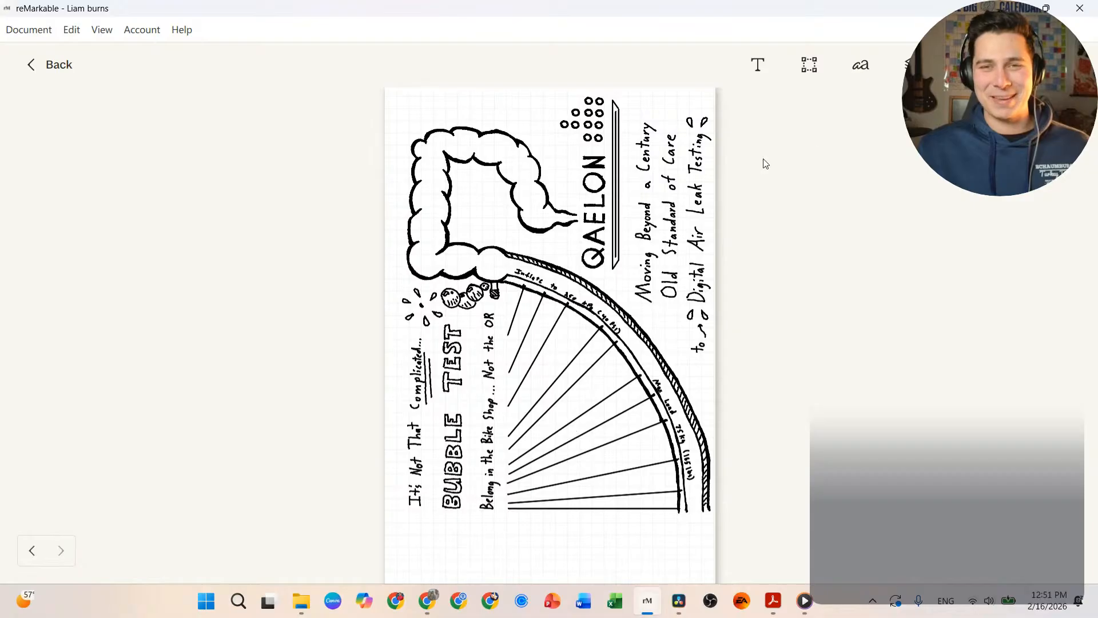
click(1012, 8)
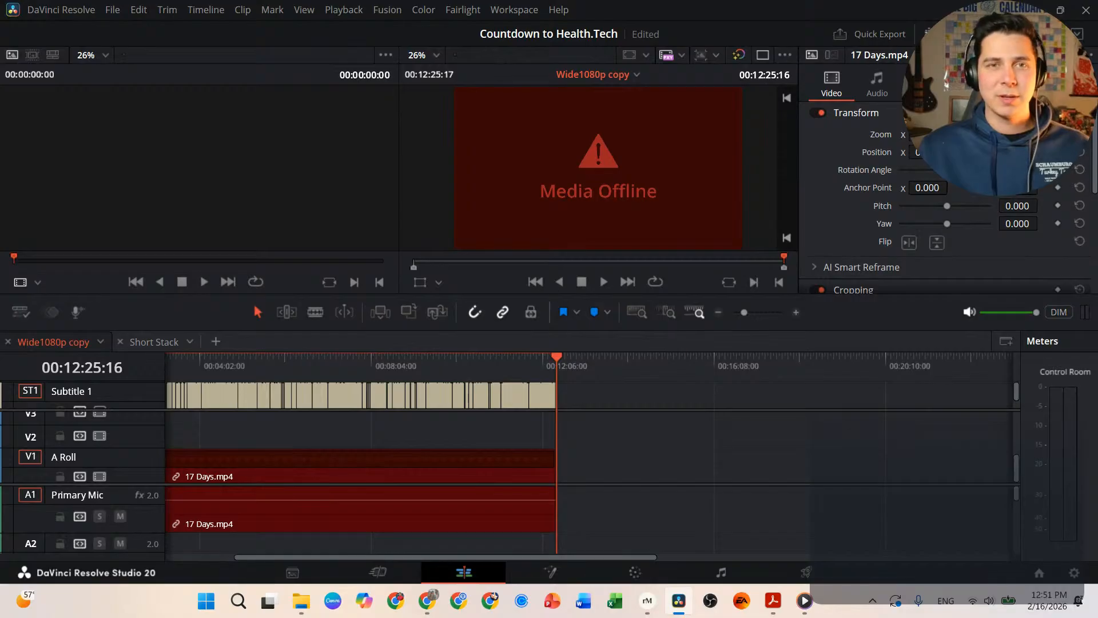
Step: Set Workspace > Secondary Display to Generic PnP Monitor 3
click(508, 8)
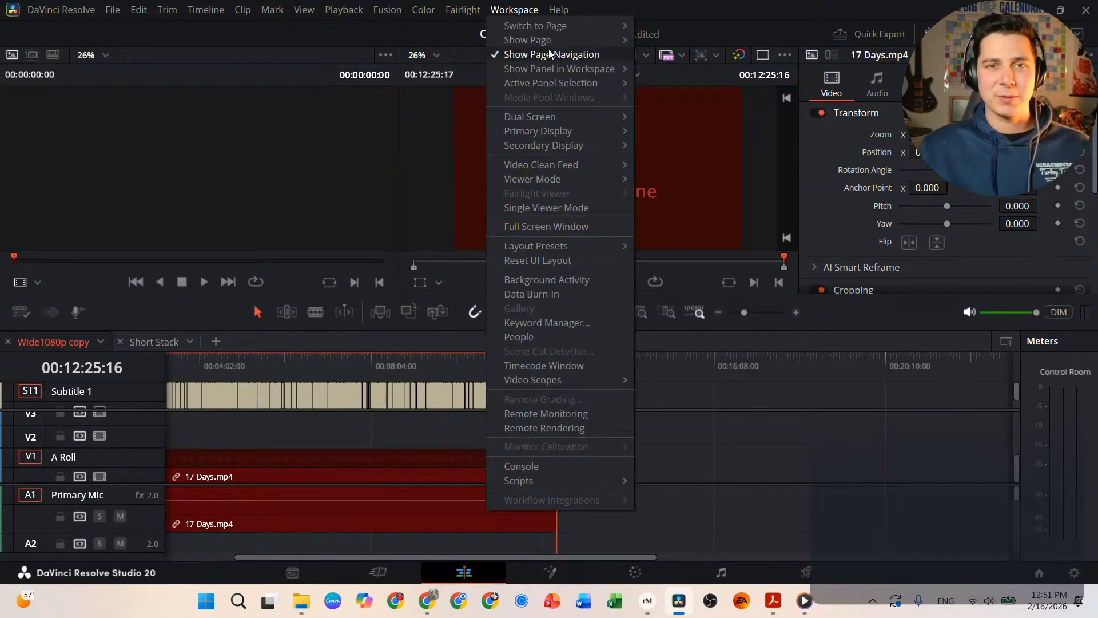
mouse_move(579, 122)
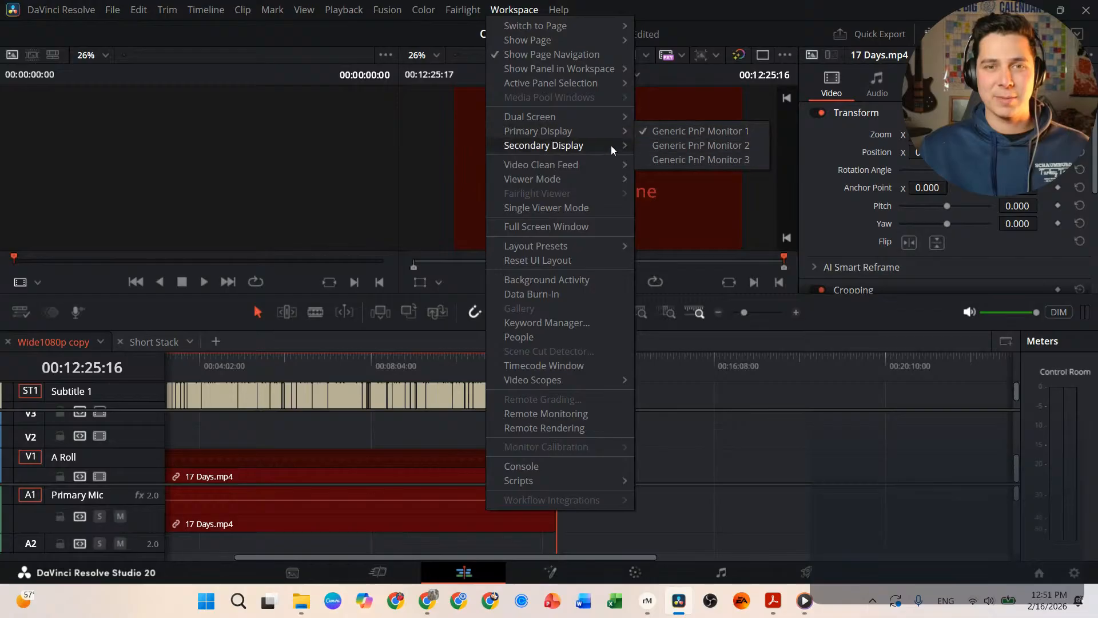
mouse_move(613, 146)
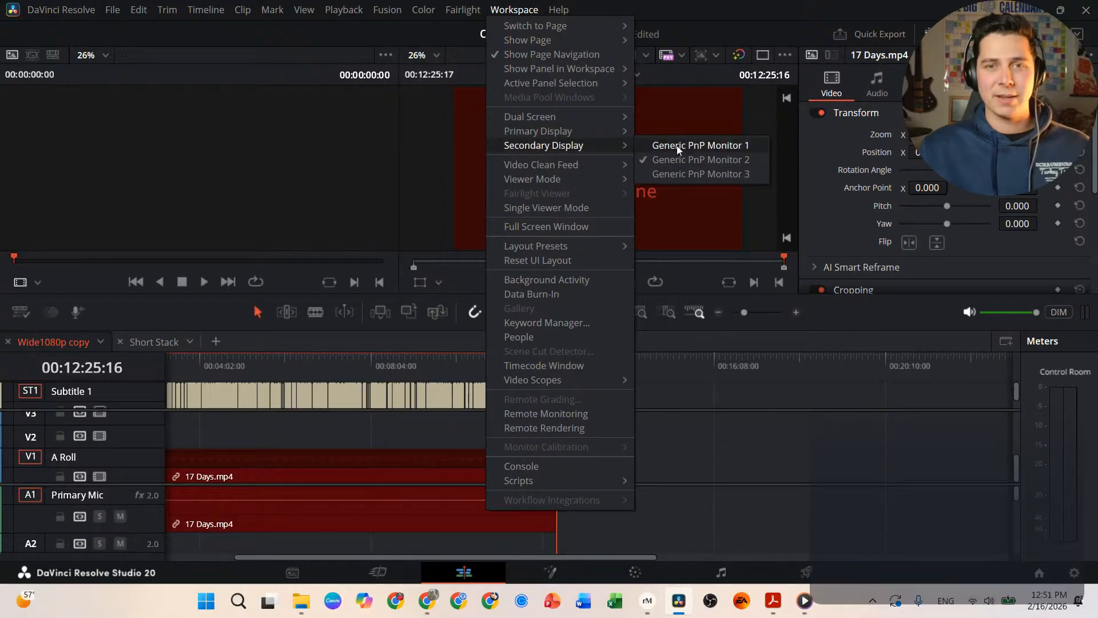
click(691, 173)
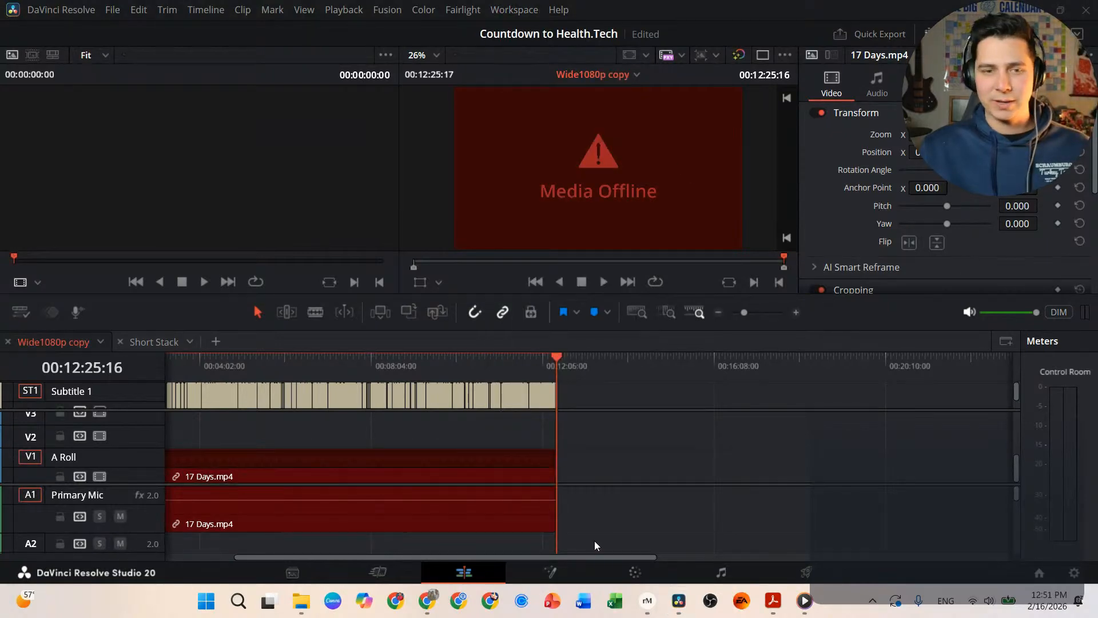
mouse_move(440, 606)
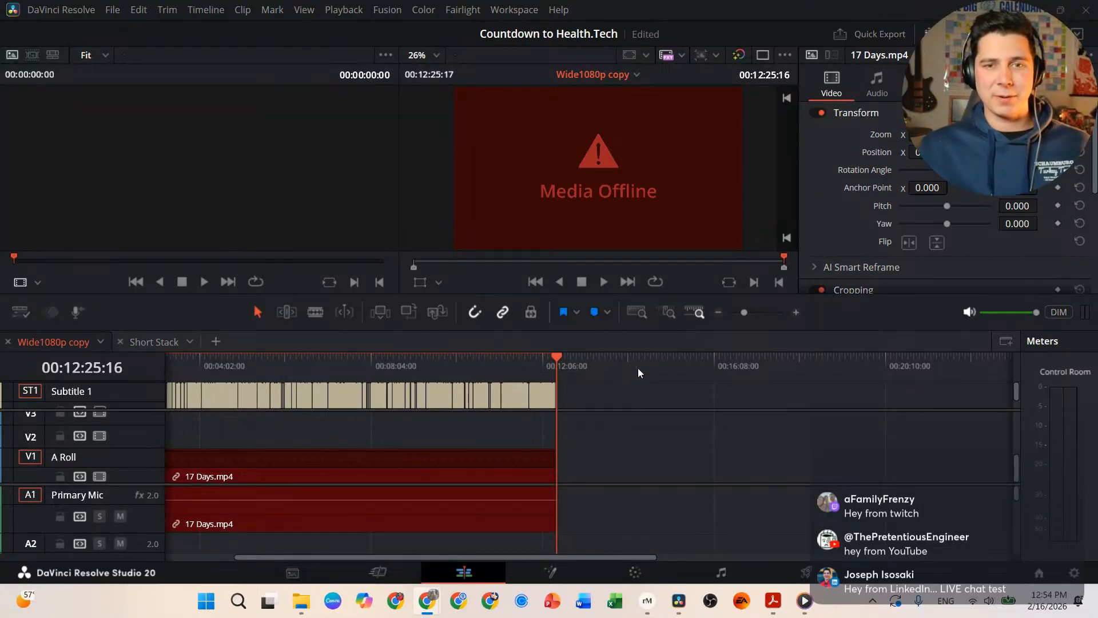
Step: Select the offline 17 Days.mp4 clips with F and drag a File Explorer window over Resolve
click(646, 341)
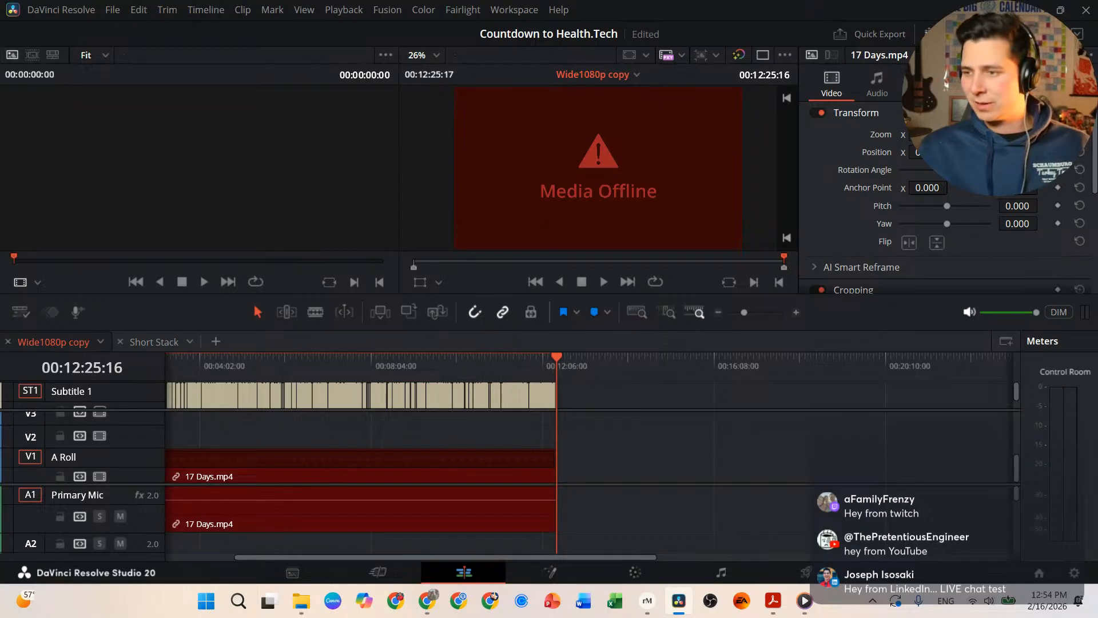
key(f)
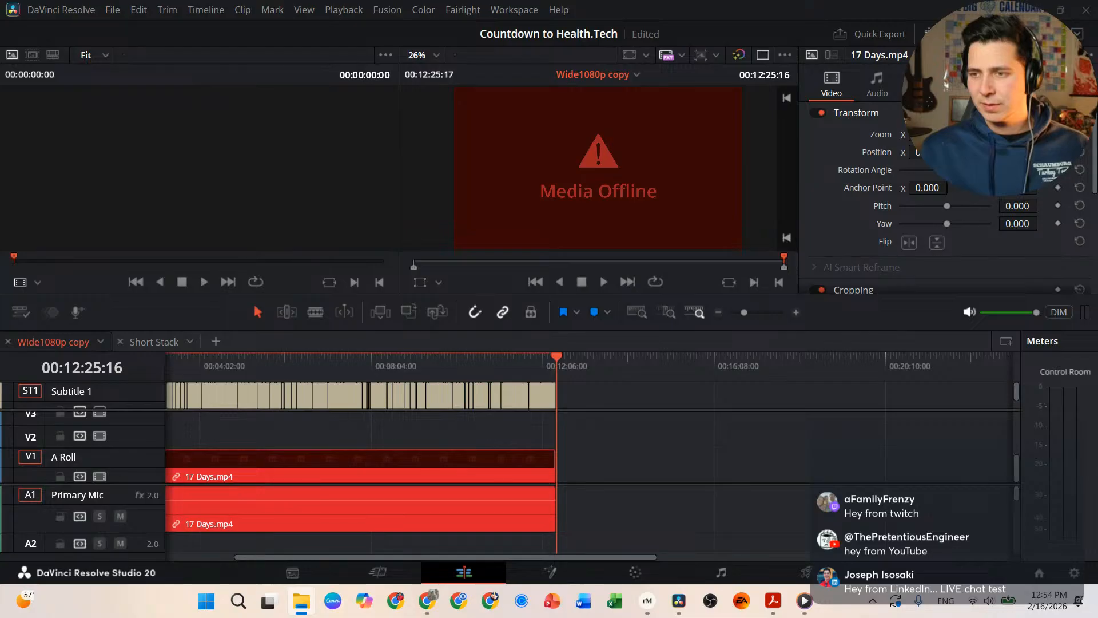
drag(1097, 133, 318, 83)
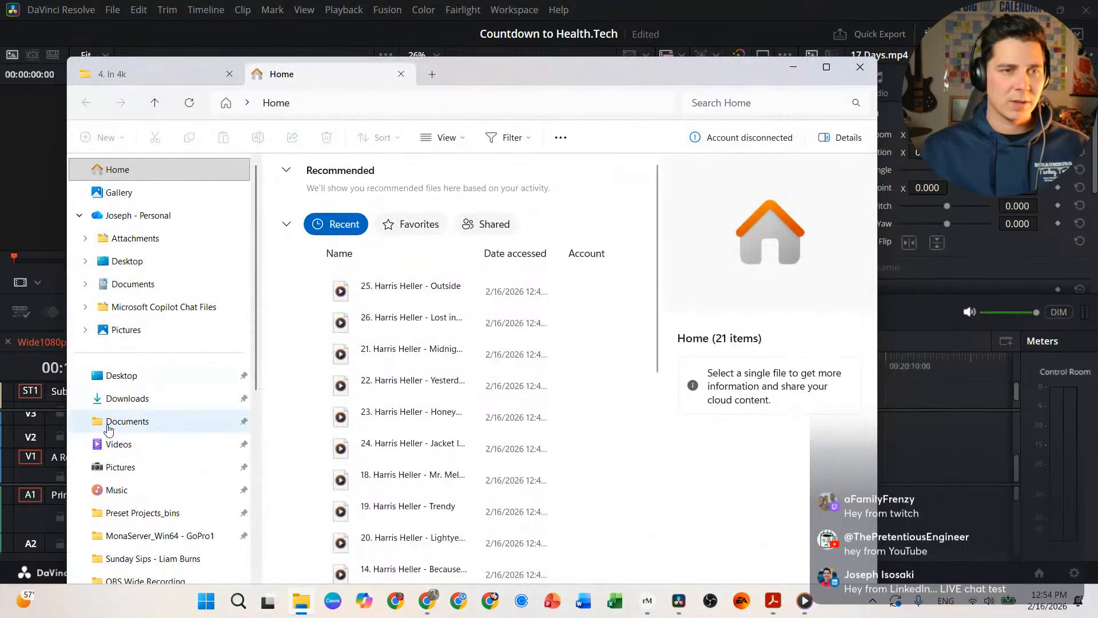
Step: Go to E:\Davinci Edits\Working Projects\HealthDotTech and select videos 13, 14 and 15
scroll(115, 423, down, 5)
click(143, 439)
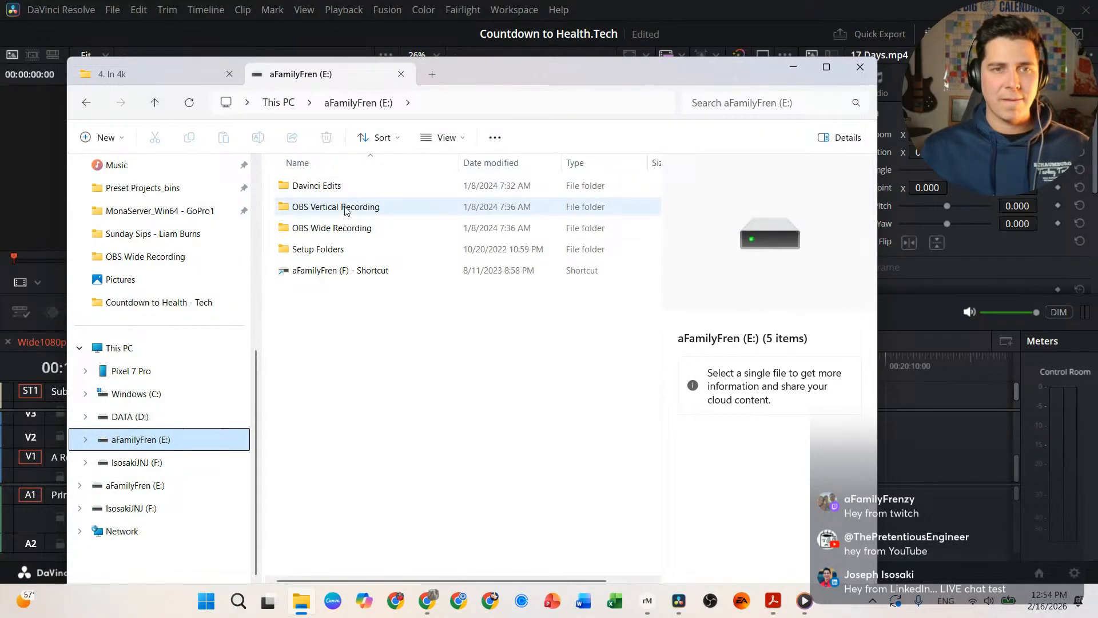
double_click(335, 191)
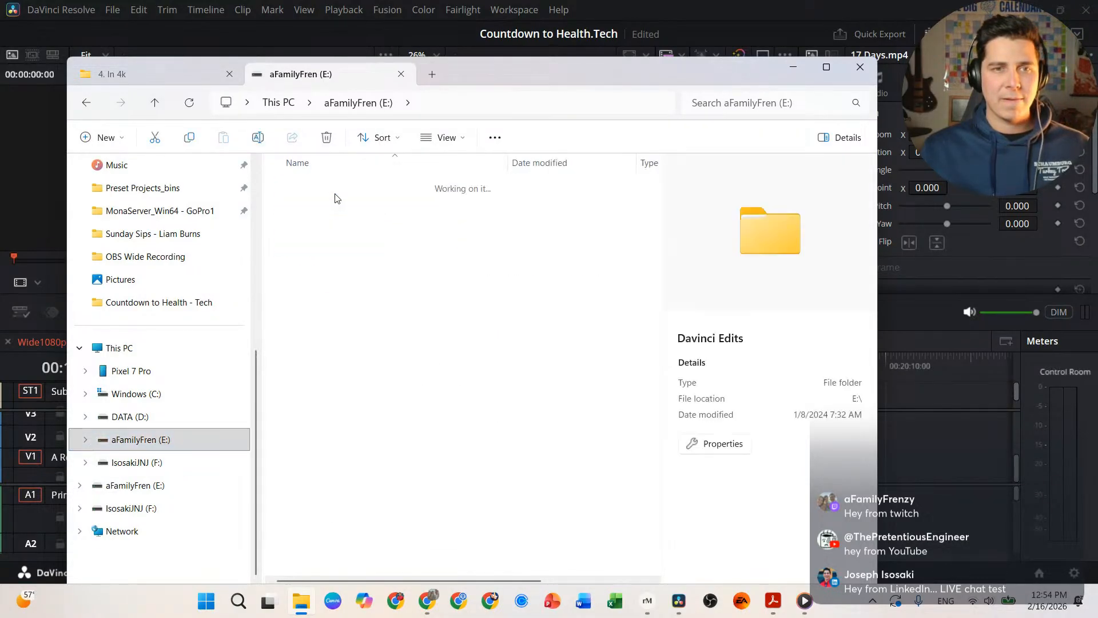
double_click(336, 212)
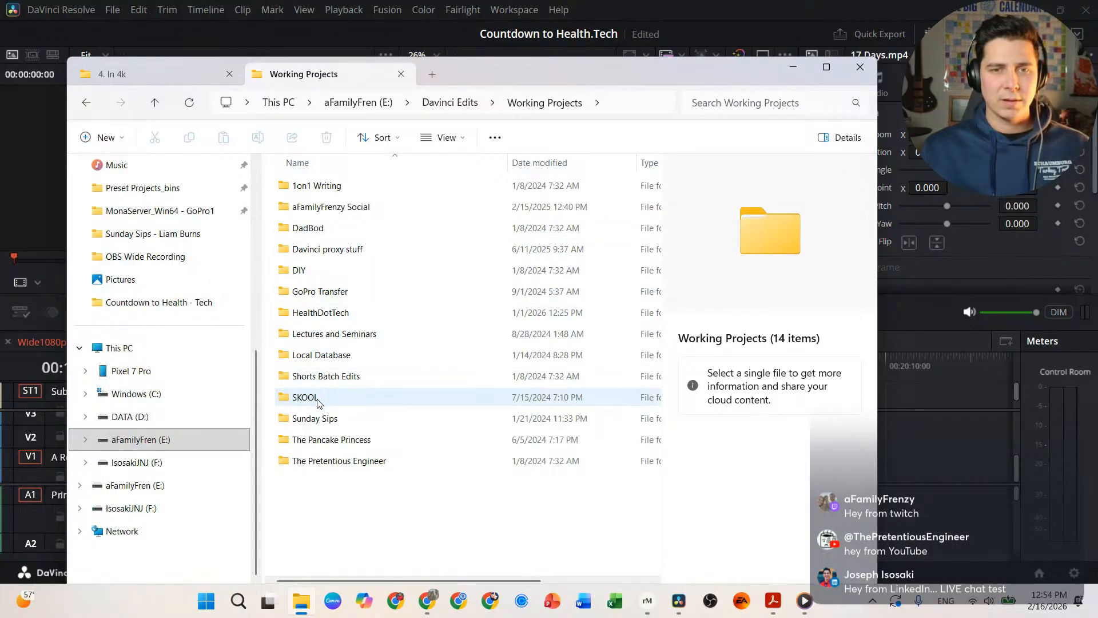
double_click(337, 313)
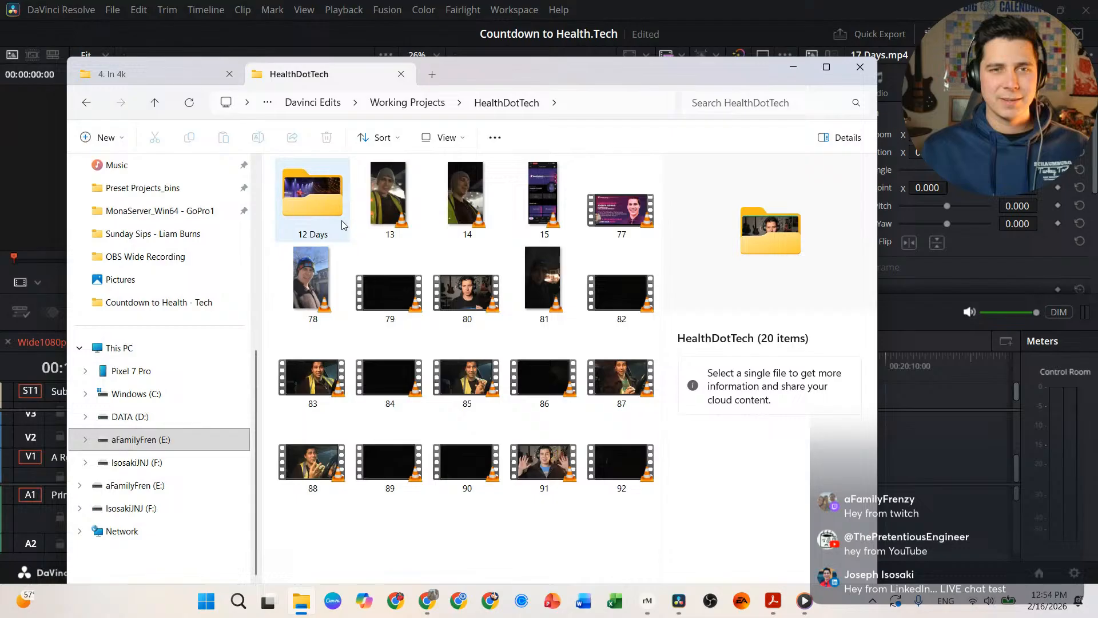
click(406, 210)
shift+click(453, 204)
shift+click(515, 206)
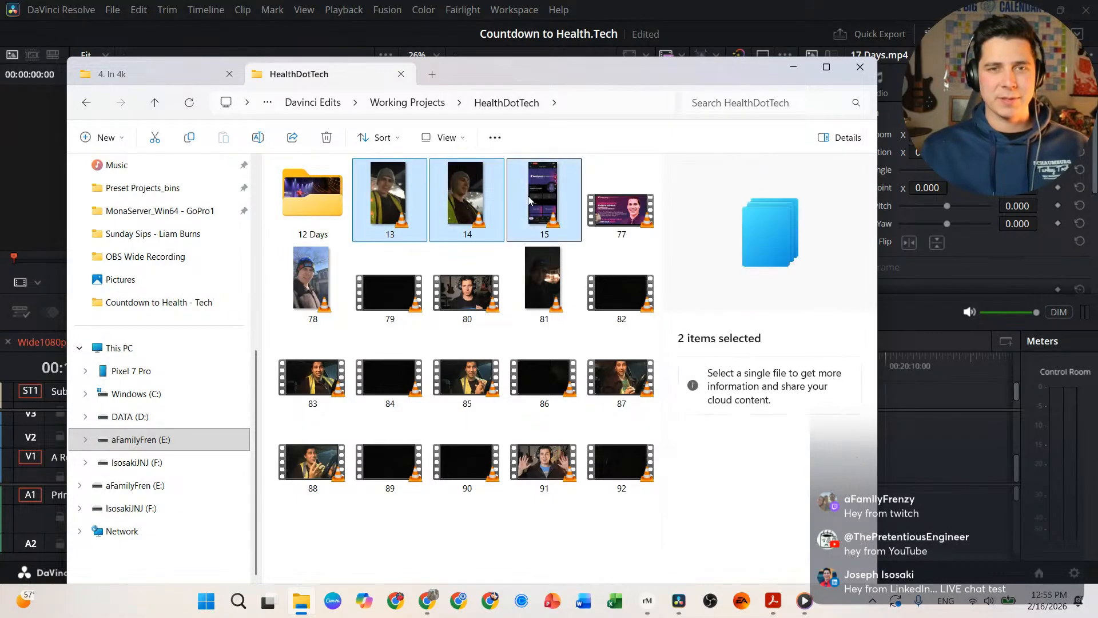
Step: Drag videos 13, 14 and 15 into Resolve's Media Pool, then step back one frame
drag(399, 202, 673, 281)
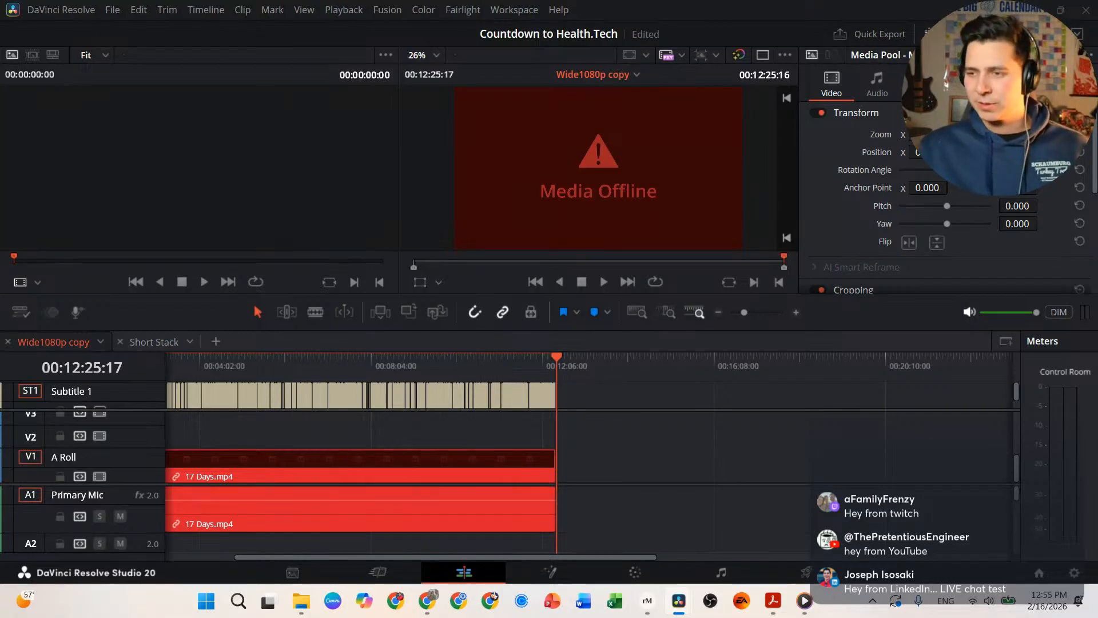
key(Left)
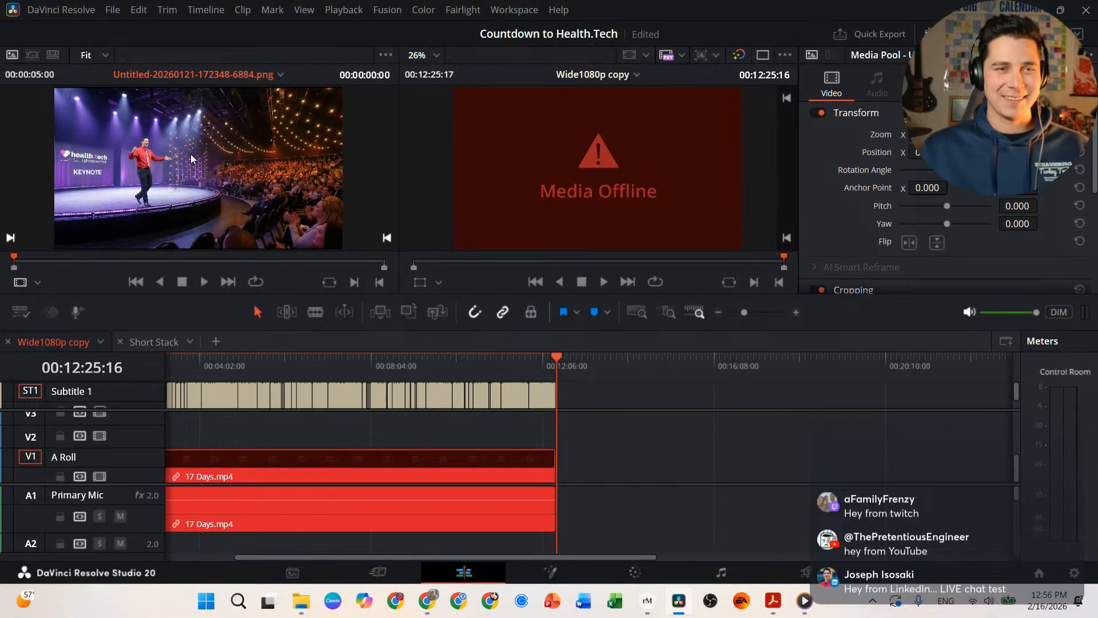
key(space)
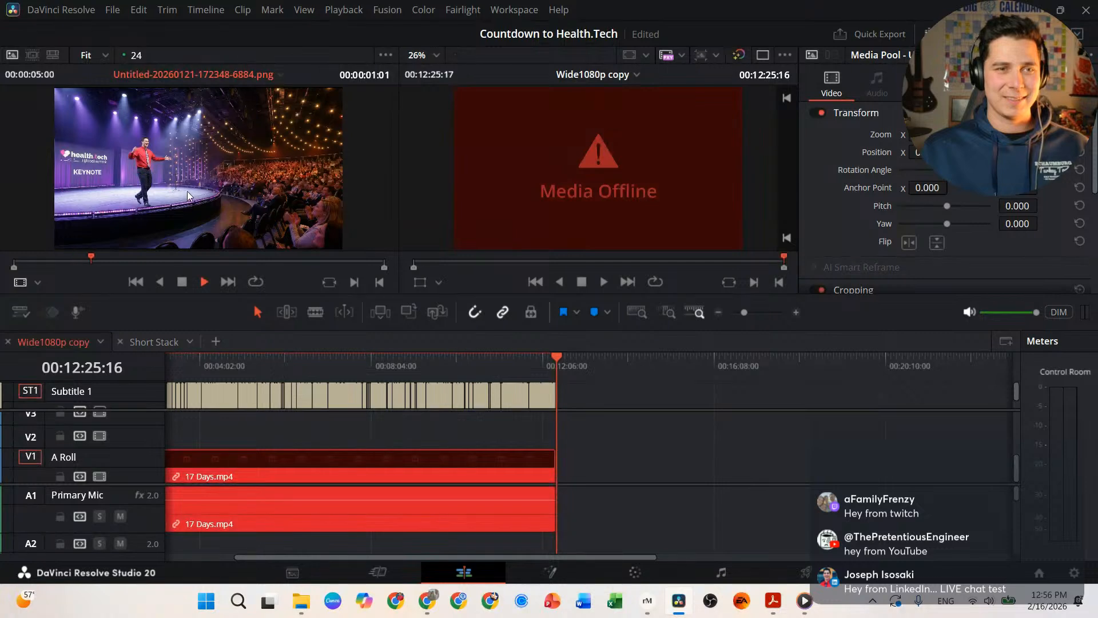
key(space)
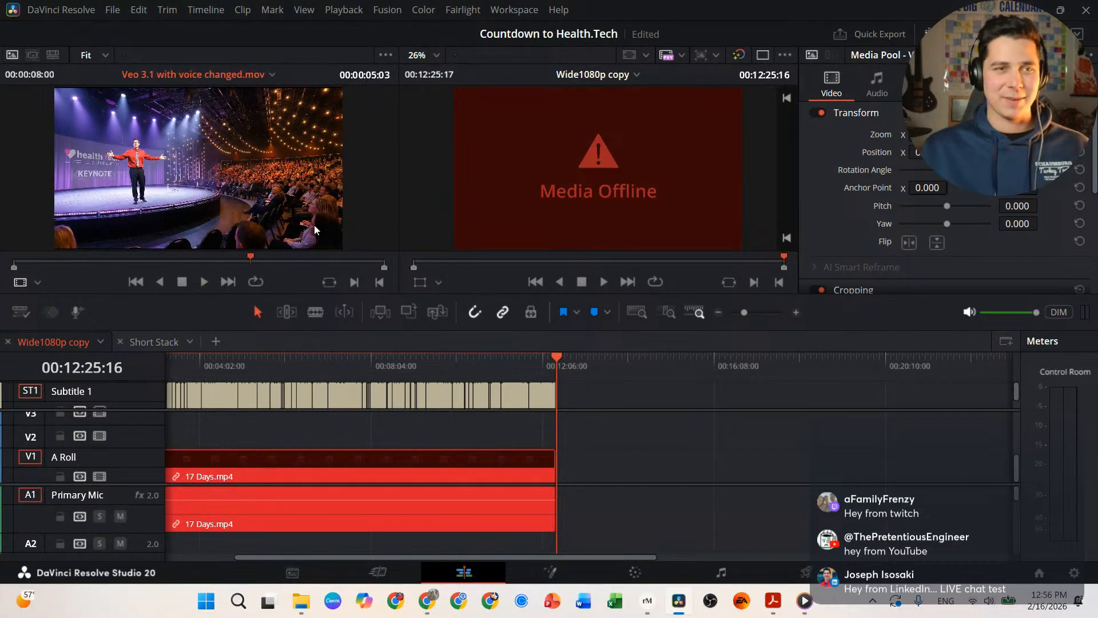
drag(54, 264, 9, 263)
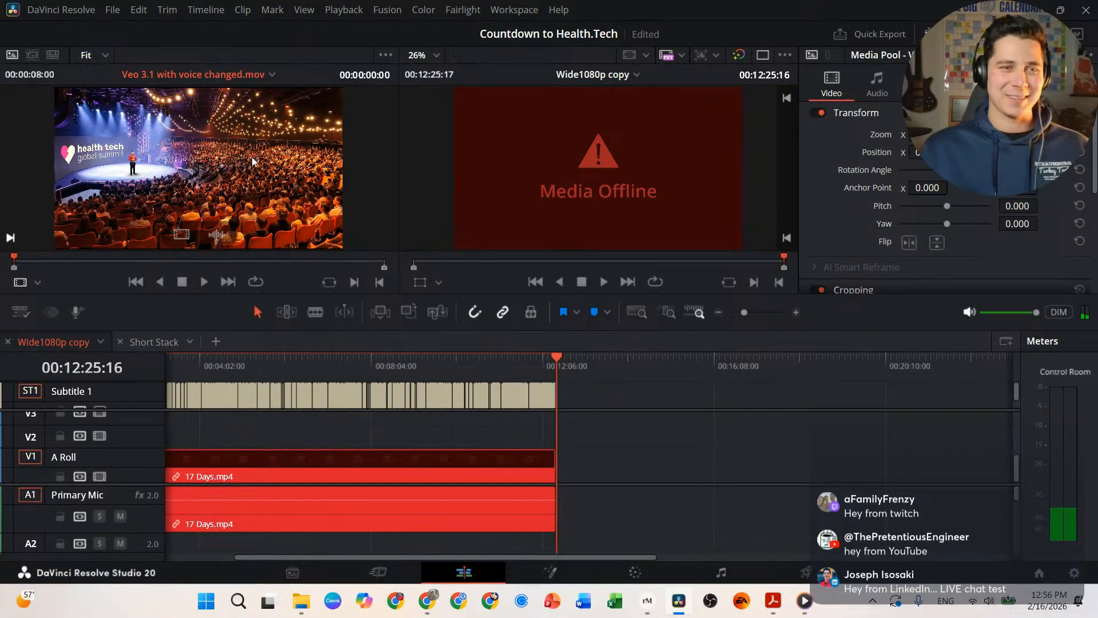
key(space)
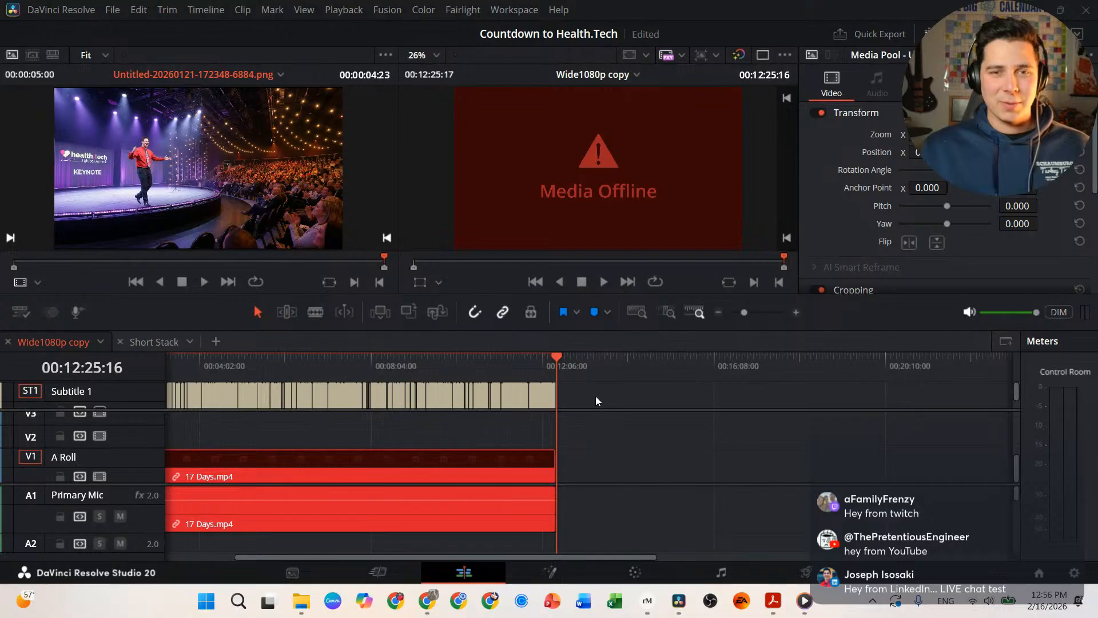
Step: Delete the subtitle clips and the 17 Days.mp4 video and audio clips, then return to the timeline start
drag(151, 400, 183, 392)
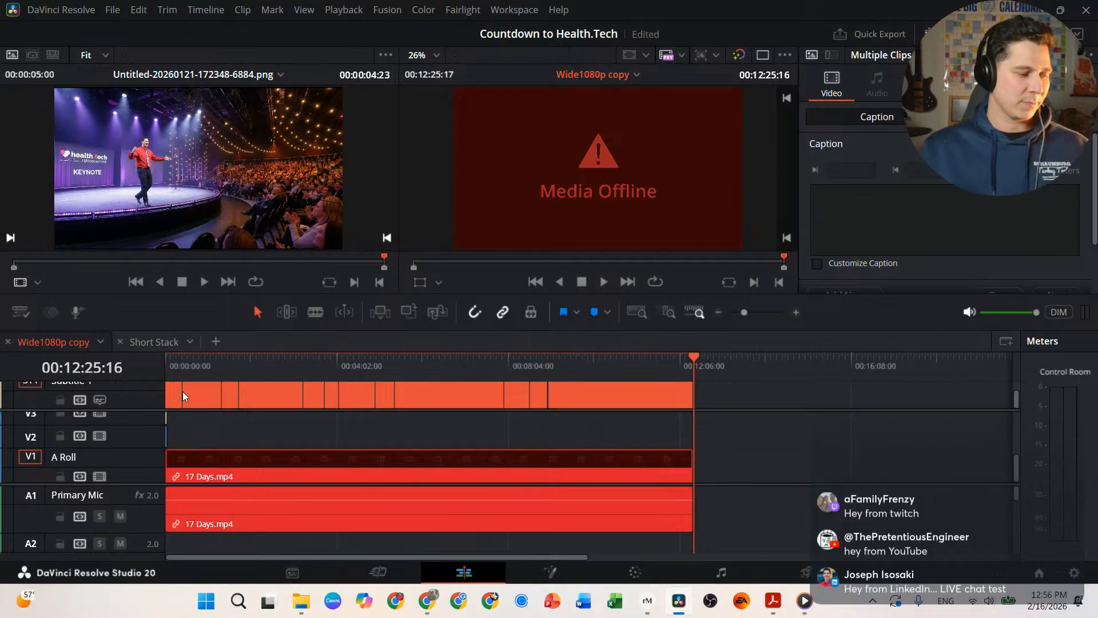
key(BackSpace)
click(547, 468)
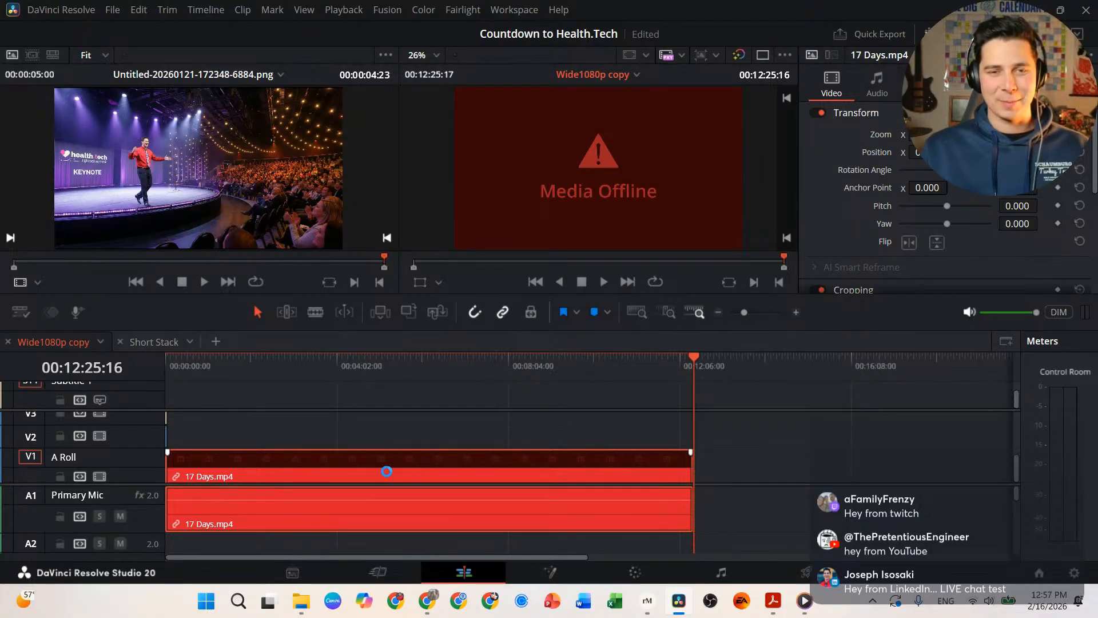
key(Delete)
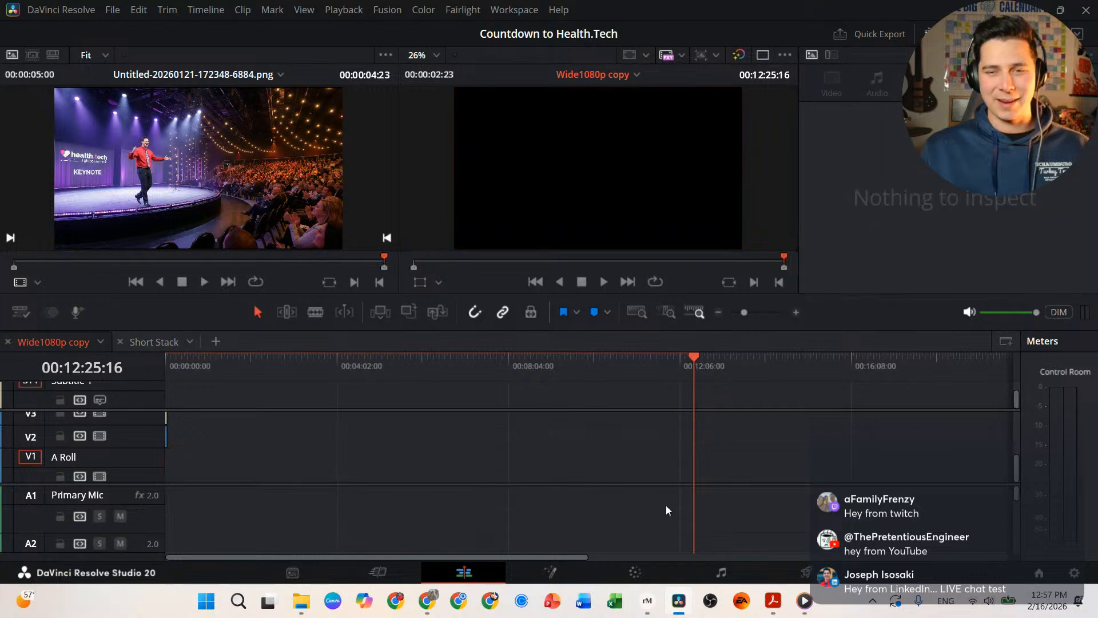
click(186, 360)
key(Home)
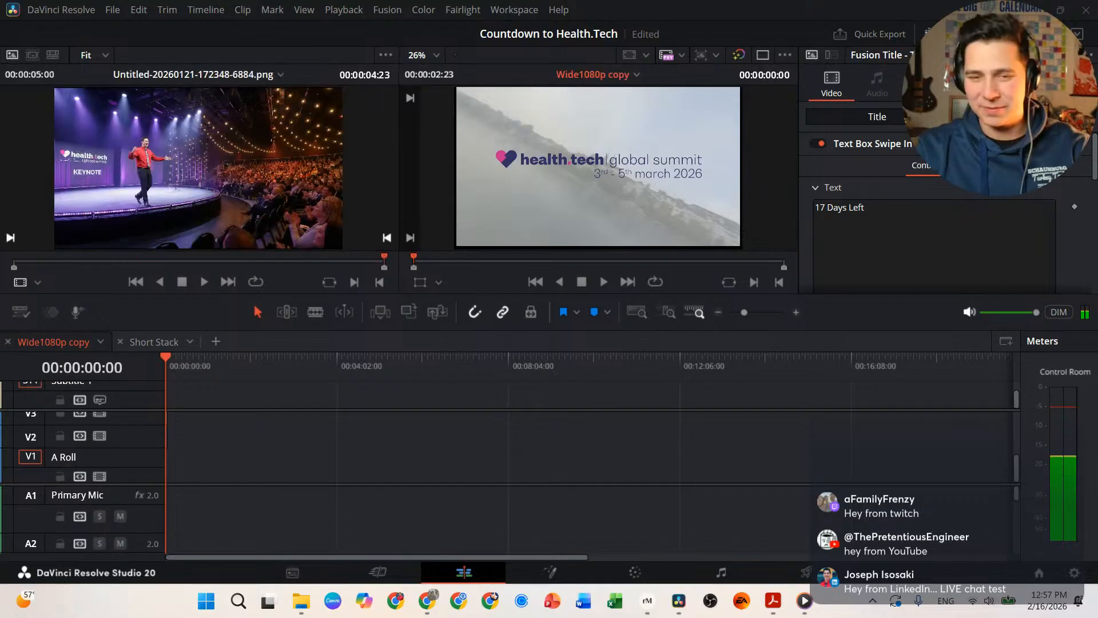
click(301, 601)
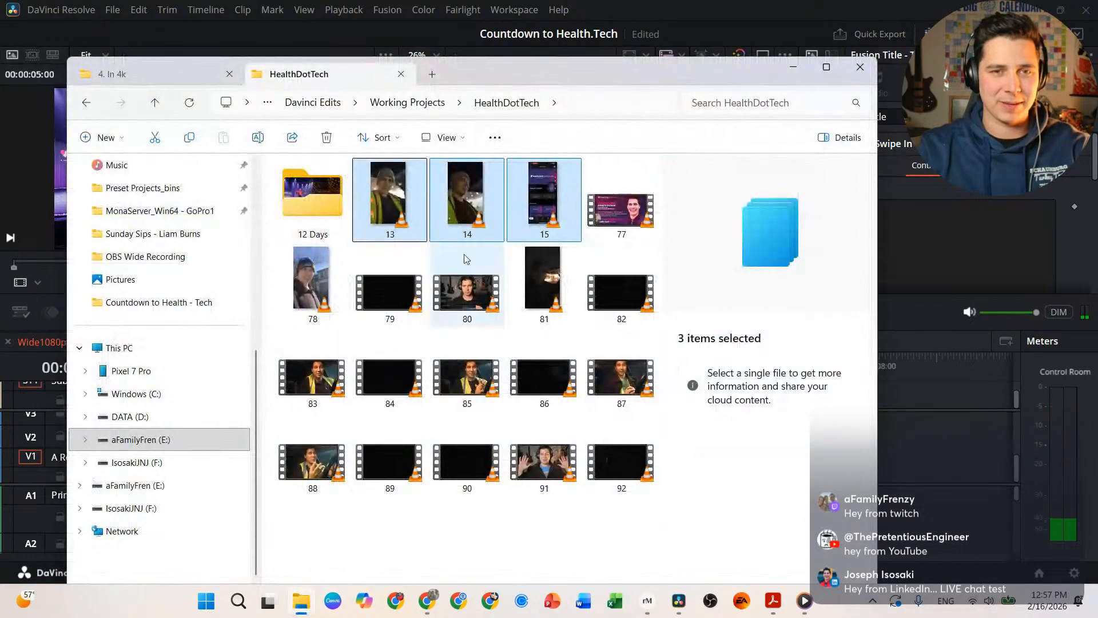
Step: Load file 15 into Resolve's source viewer at its first frame
click(544, 225)
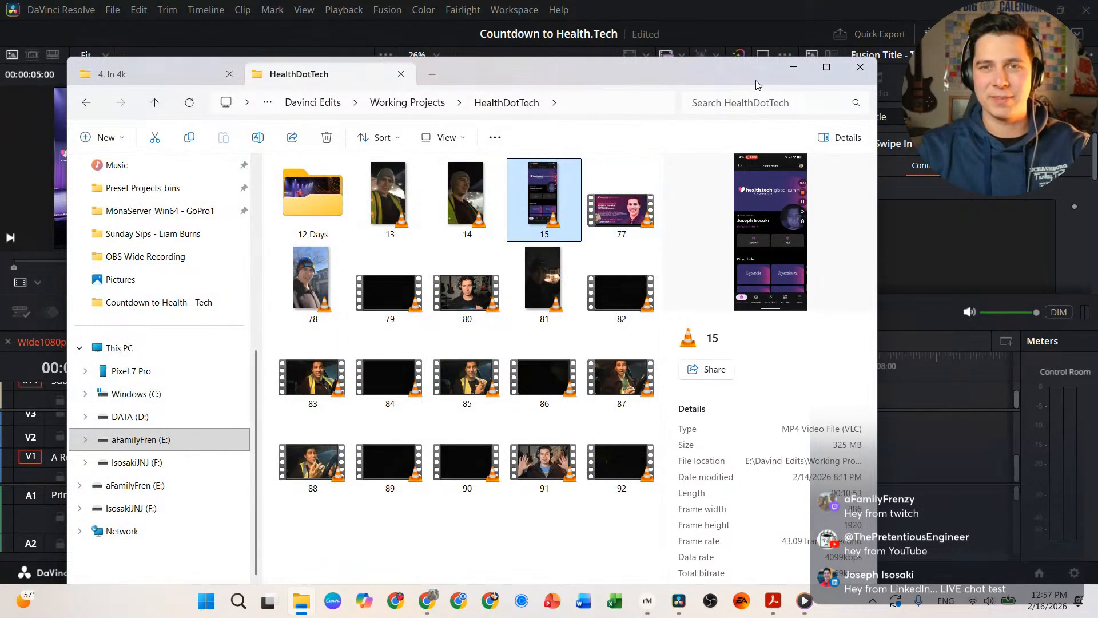
click(796, 68)
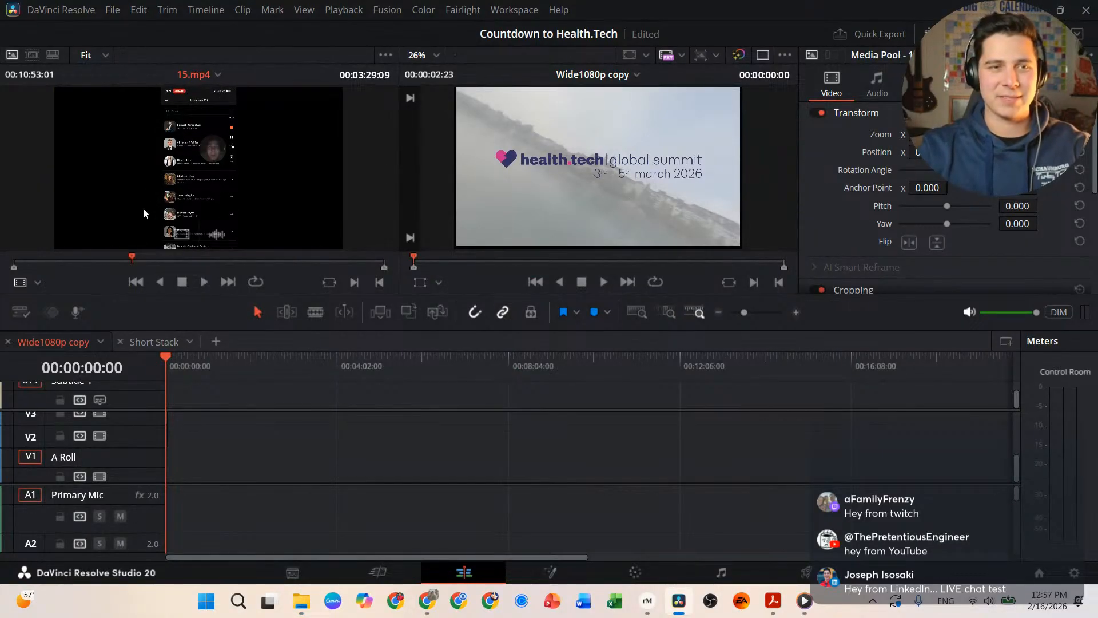
key(Home)
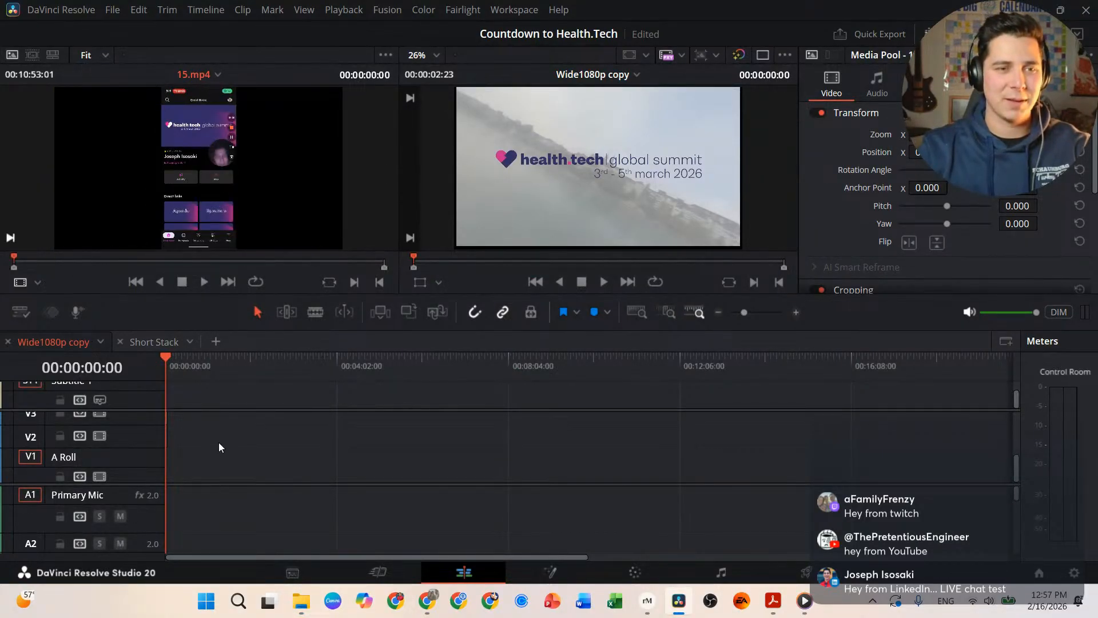
Step: Zoom the timeline to the 17 Days Left title and select its Text Box Swipe In clip
scroll(216, 440, up, 2)
scroll(215, 438, down, 2)
scroll(143, 450, up, 2)
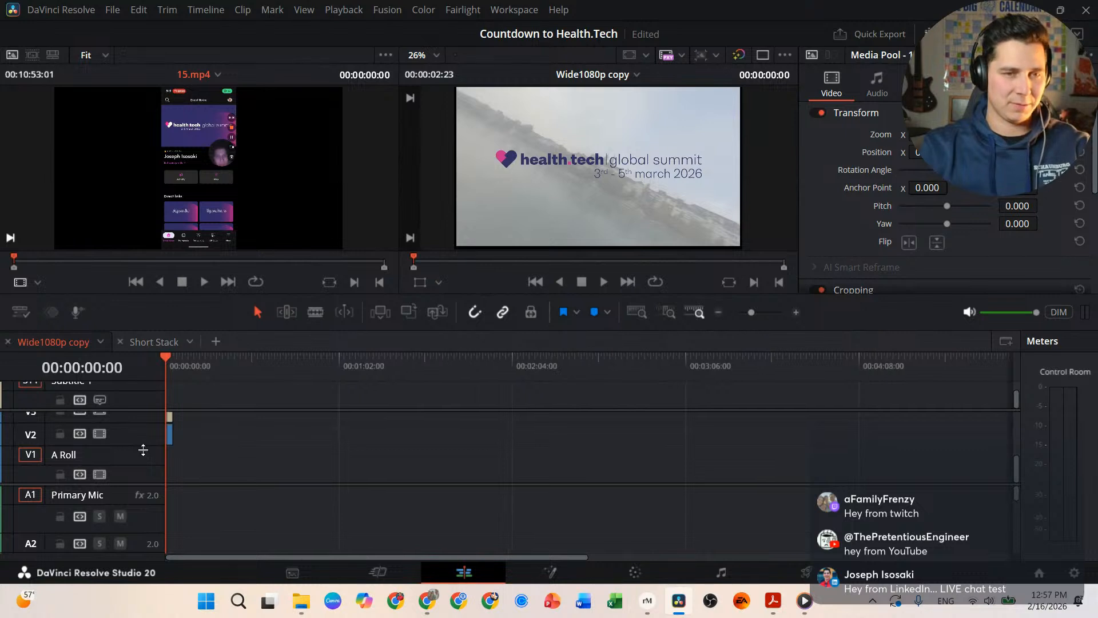
scroll(143, 450, up, 3)
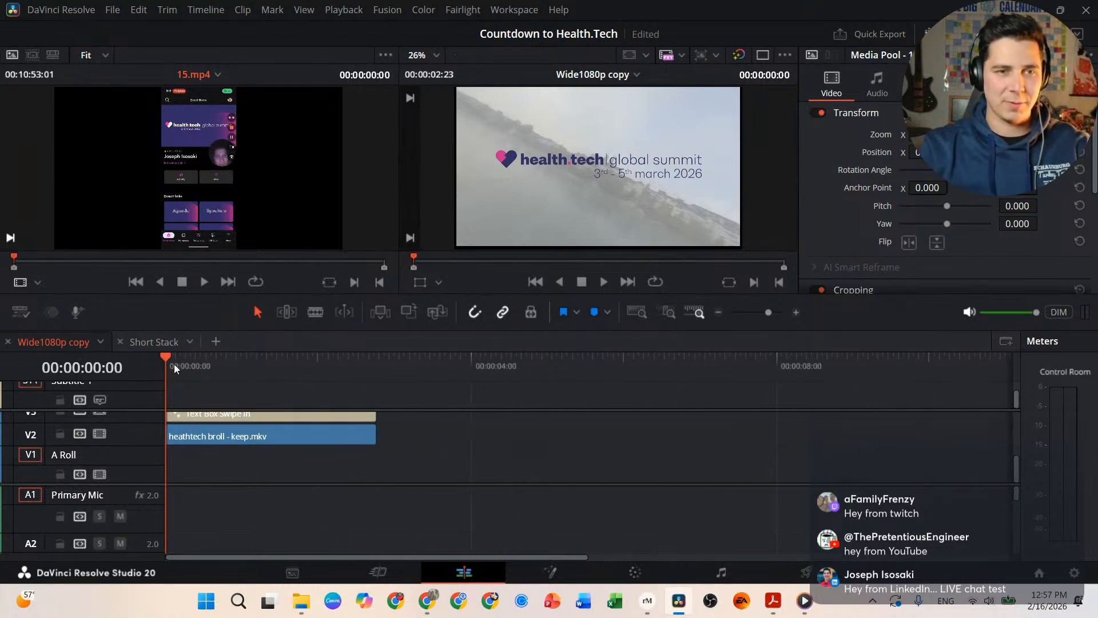
drag(174, 364, 262, 356)
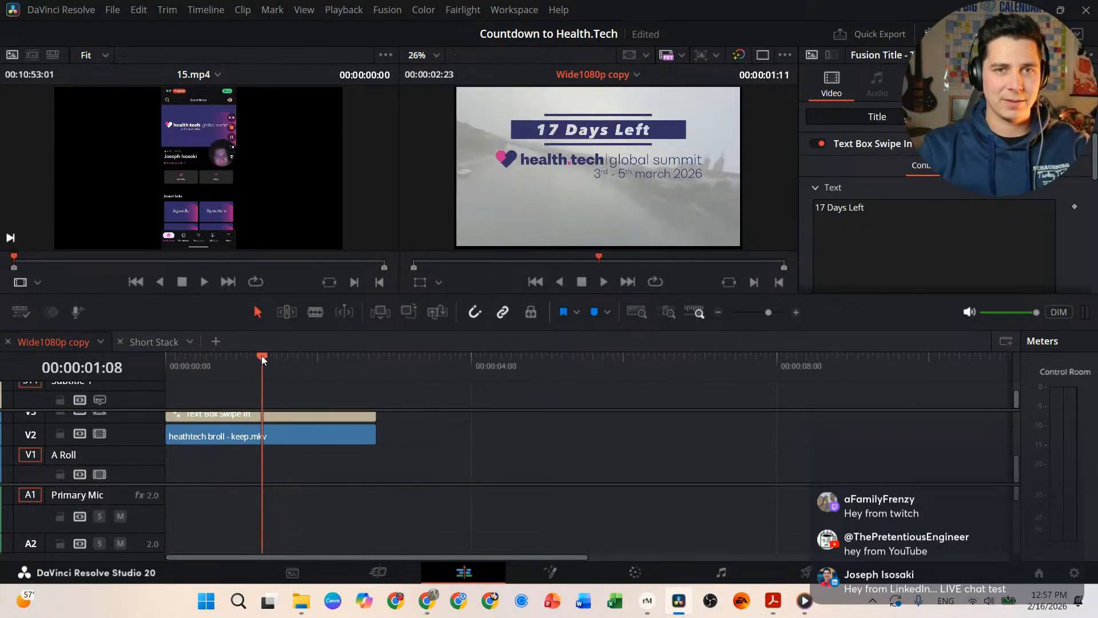
click(293, 427)
Step: Edit the Text Box Swipe In text from 17 to 15 in the Inspector and scrub to check it
click(299, 415)
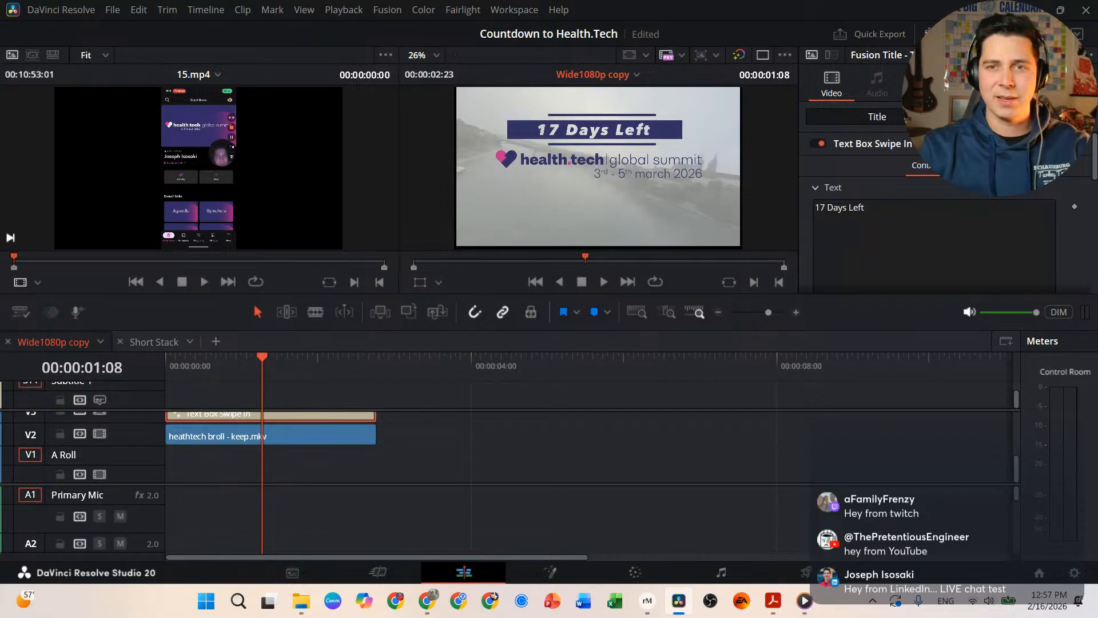
click(828, 211)
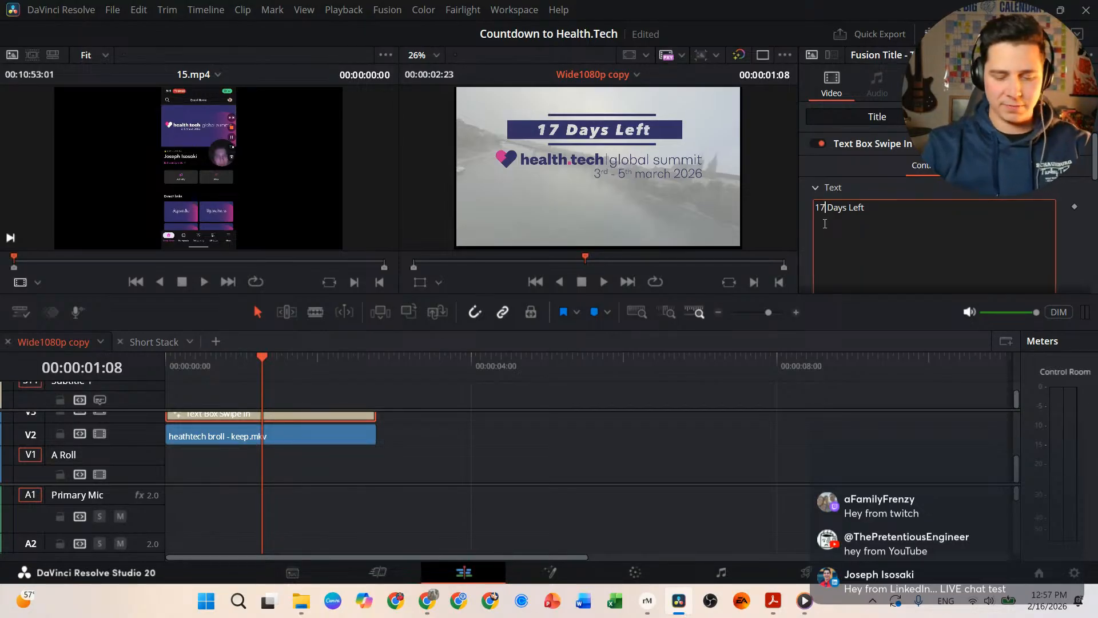
key(BackSpace)
text(5)
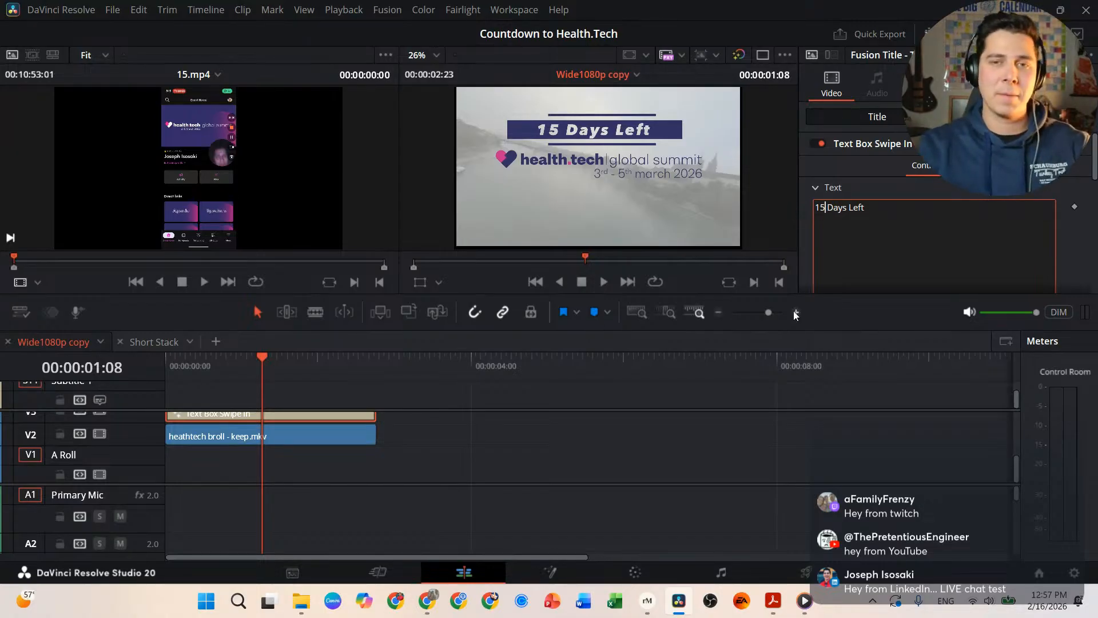
drag(229, 360, 158, 366)
click(119, 142)
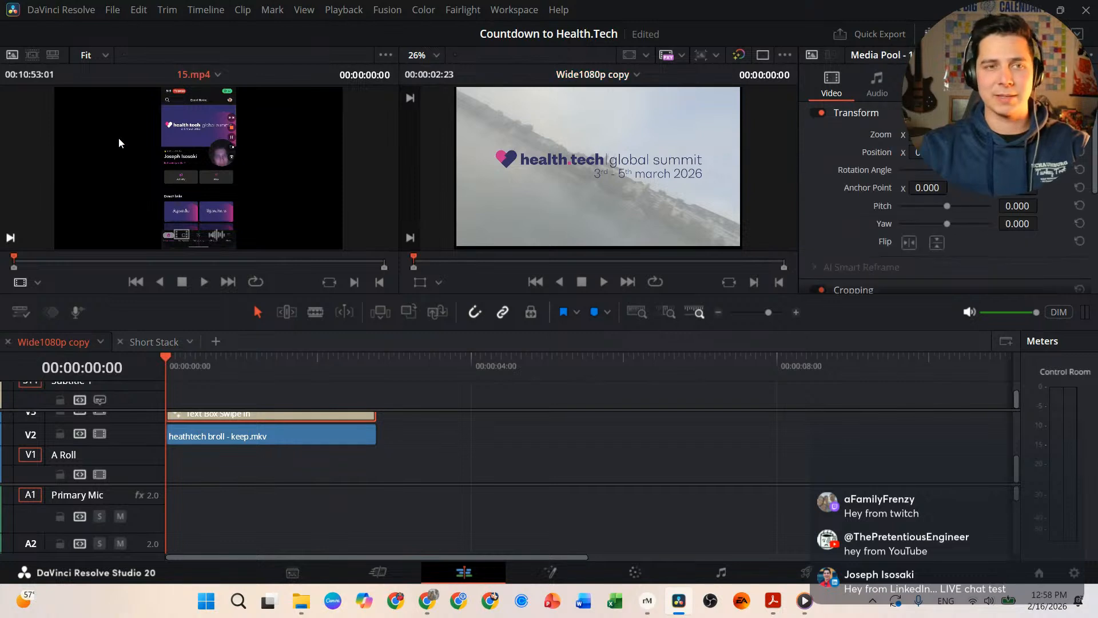
Step: Preview the start and end of 15.mp4, then drop it on A Roll and Primary Mic at the start
drag(25, 263, 3, 263)
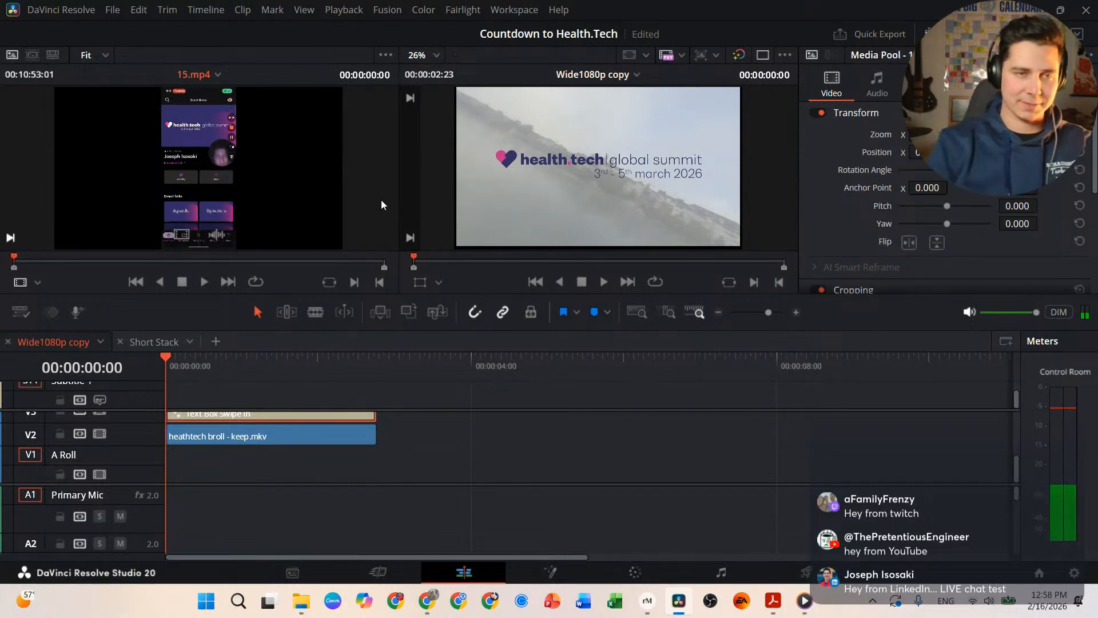
key(space)
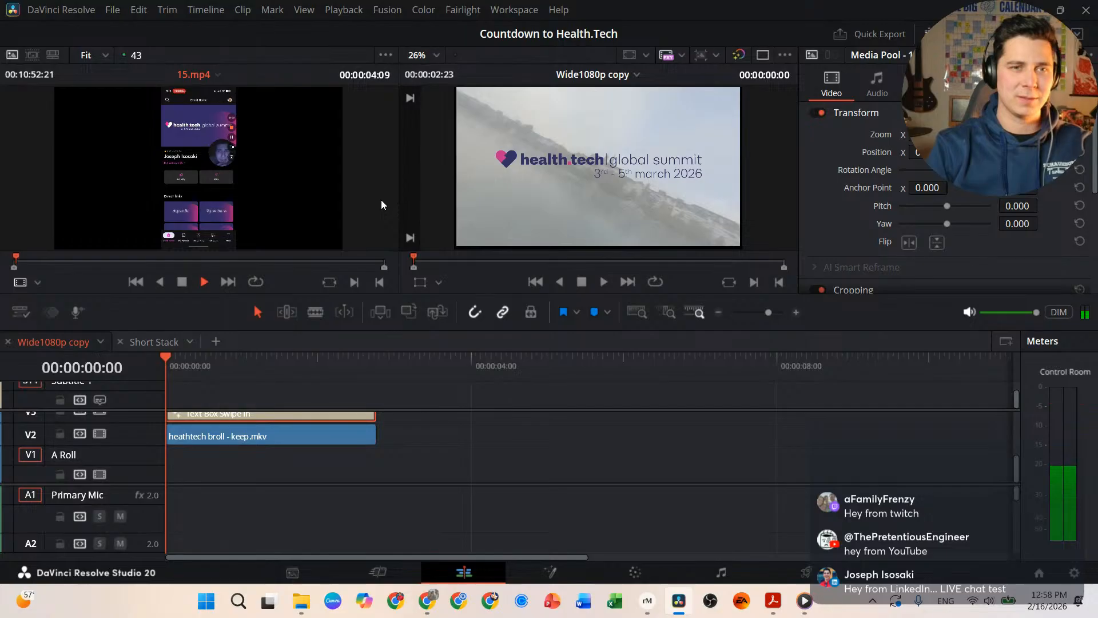
key(space)
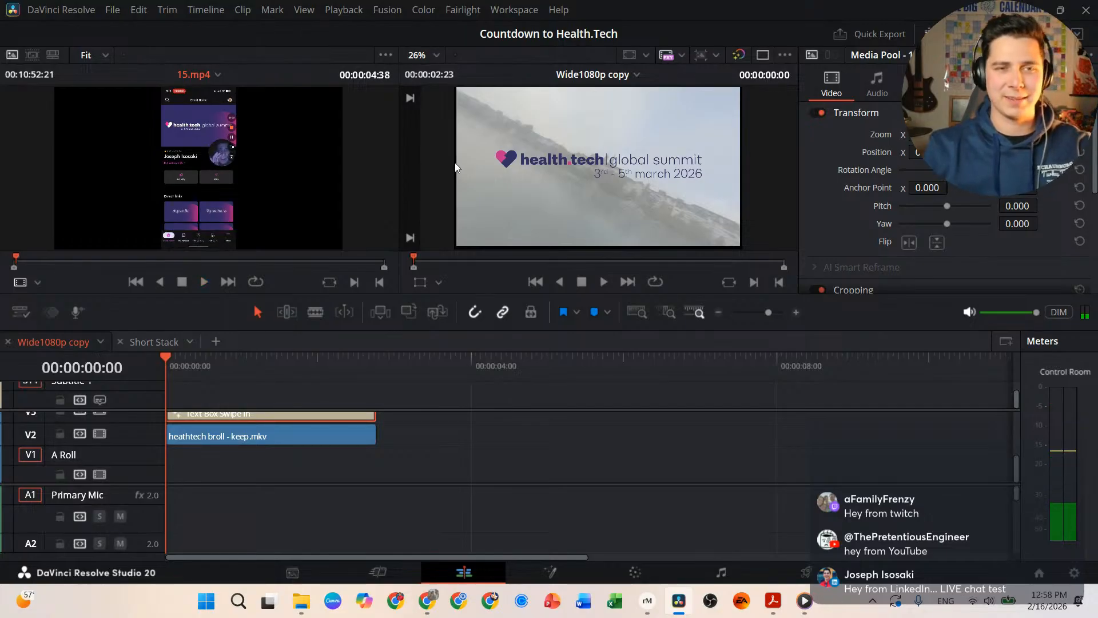
click(376, 264)
click(380, 262)
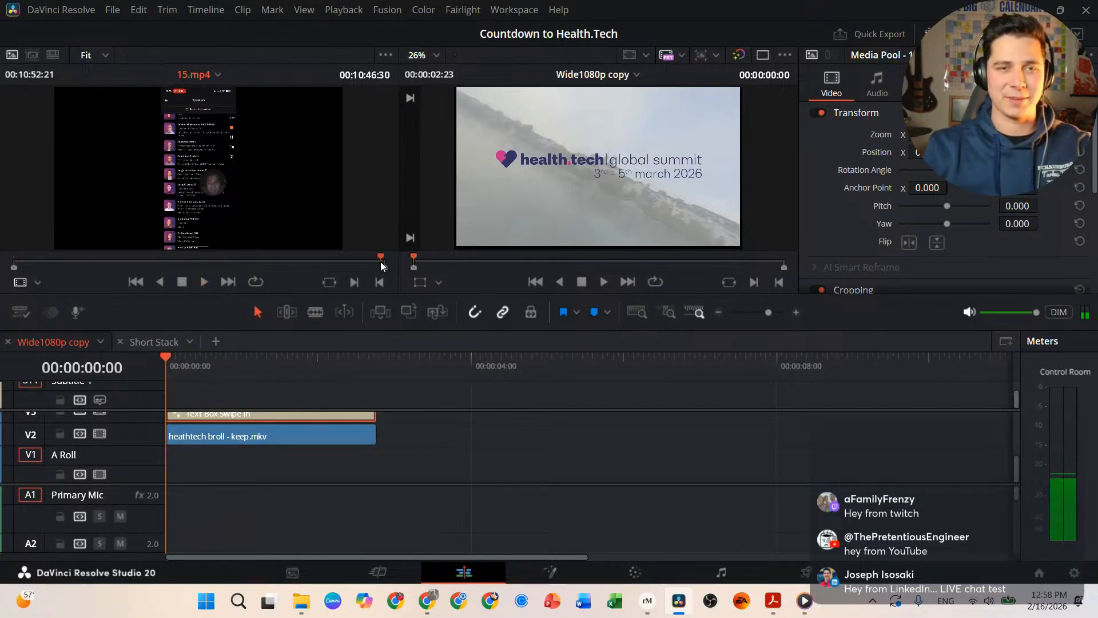
key(space)
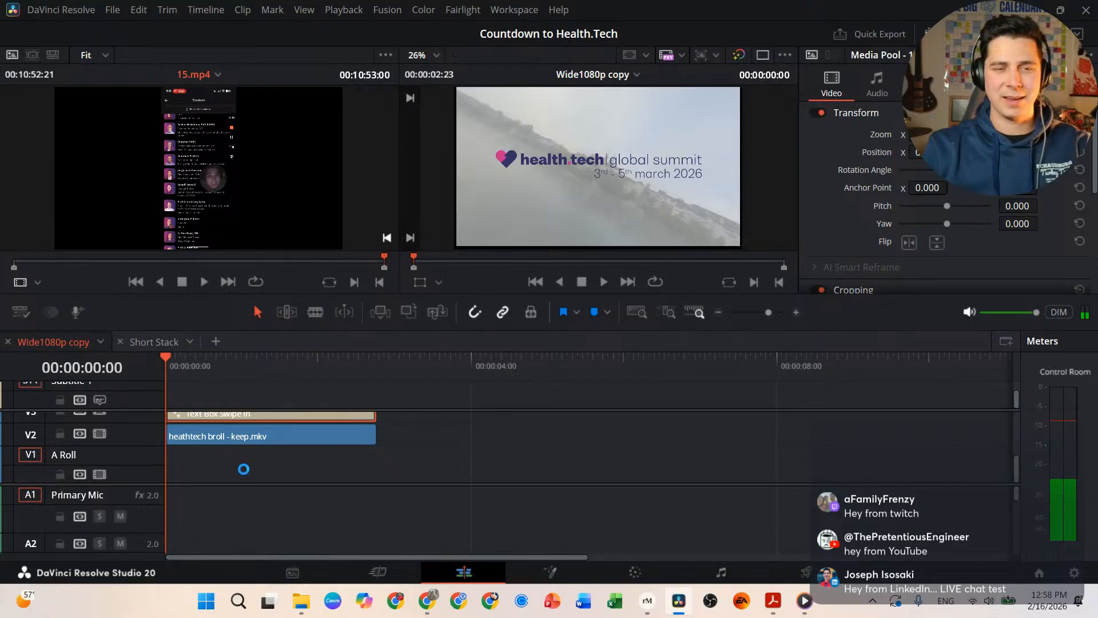
drag(258, 472, 166, 475)
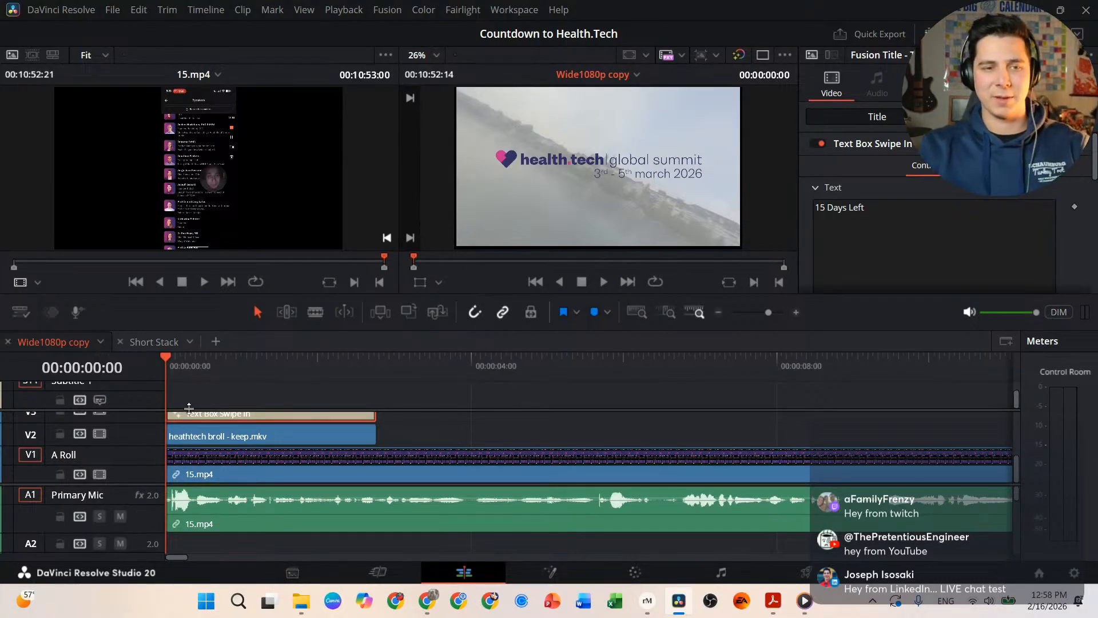
Step: Play the opening of the edit with 15.mp4 under the 15 Days Left title, then bring up Explorer
click(315, 508)
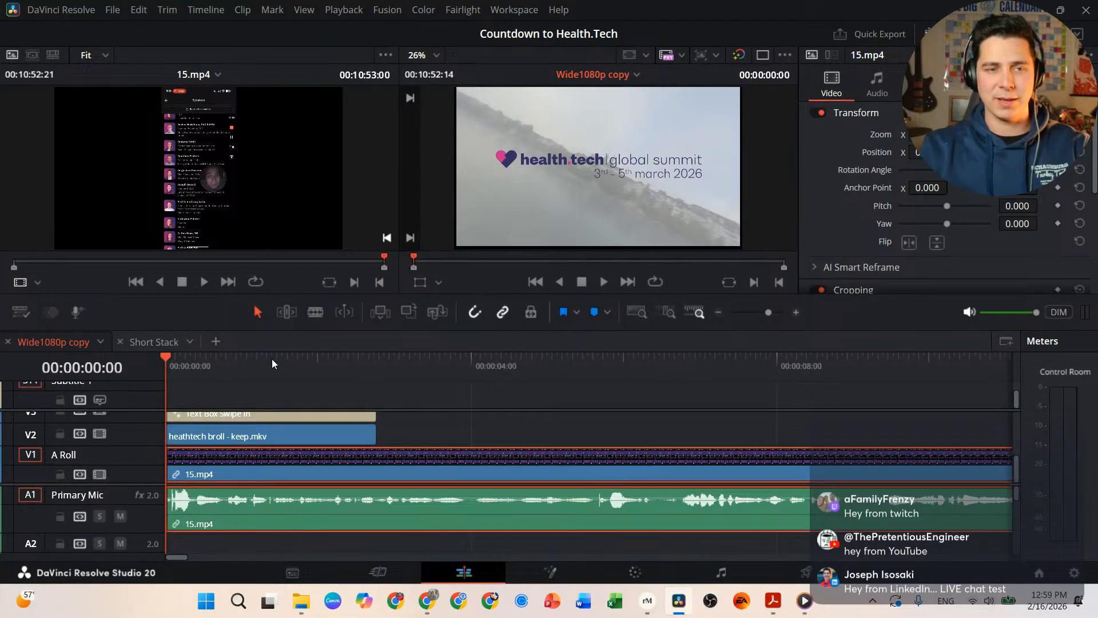
key(space)
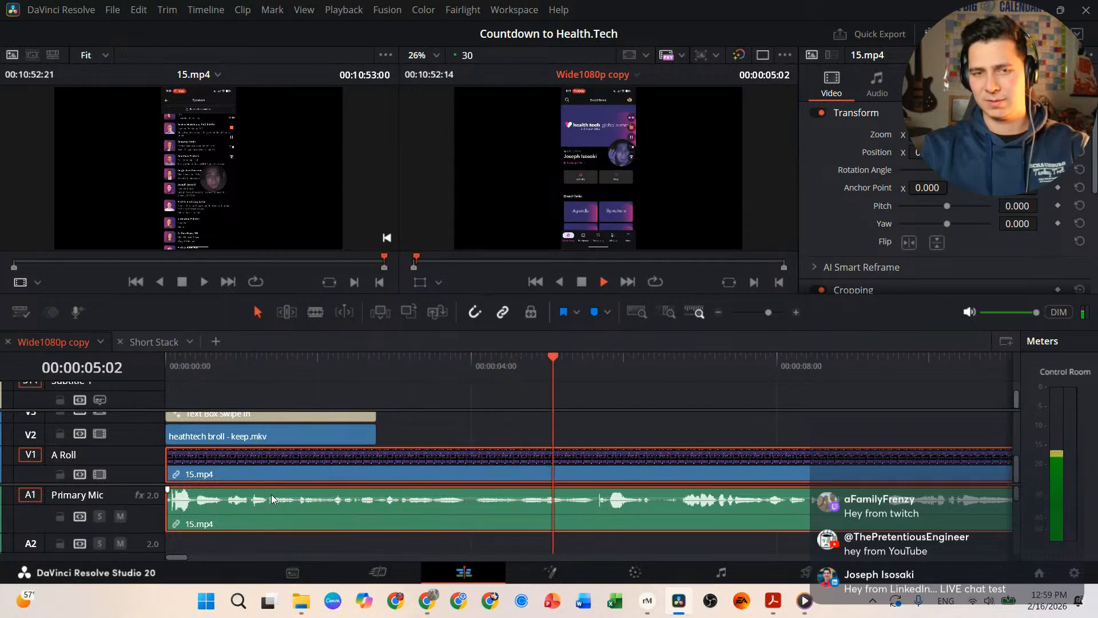
key(space)
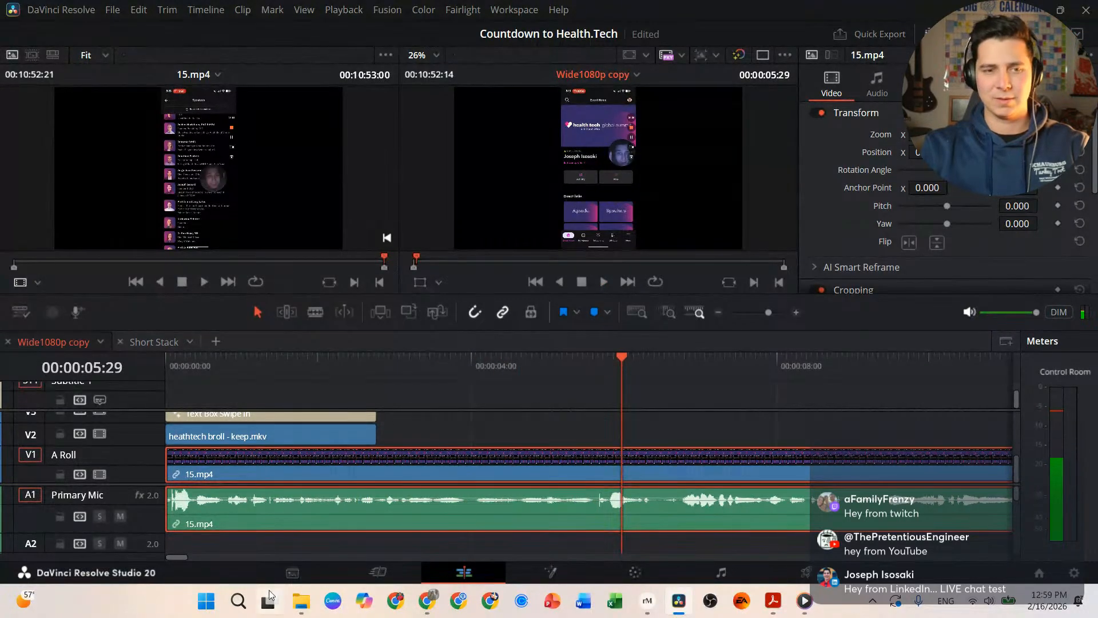
click(295, 605)
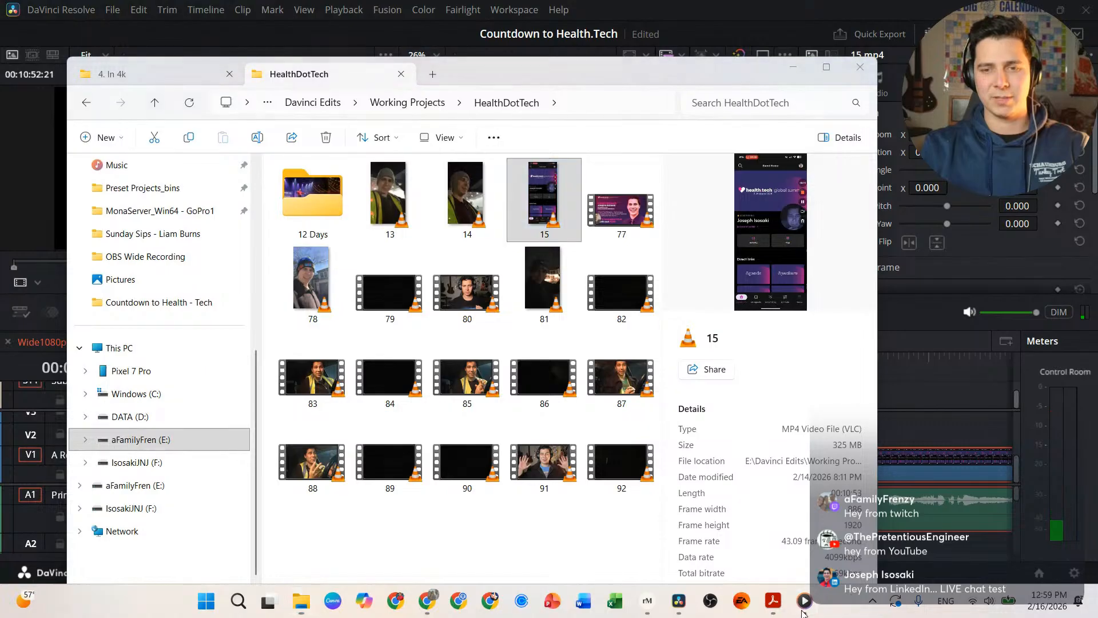
Step: Pause the background song in Media Player and minimize the player window
click(805, 601)
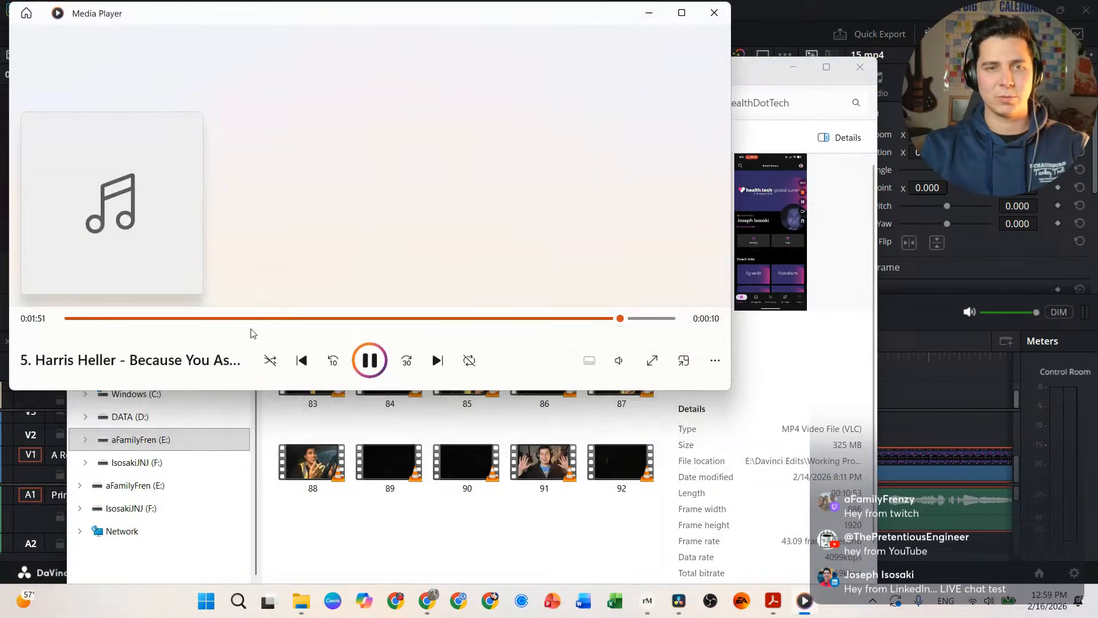
click(623, 365)
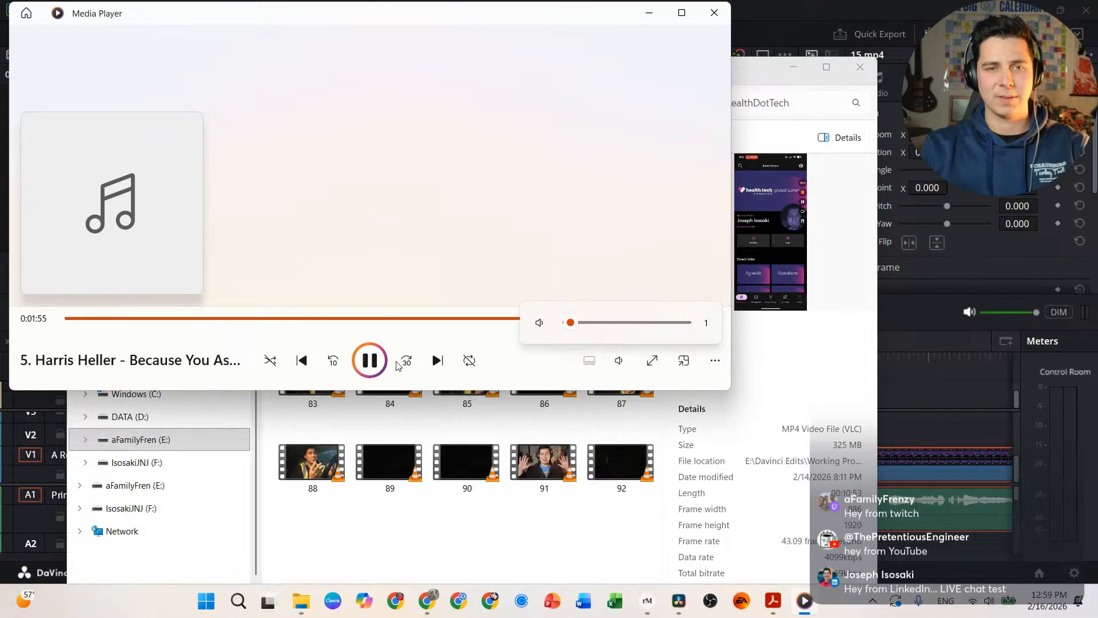
click(369, 360)
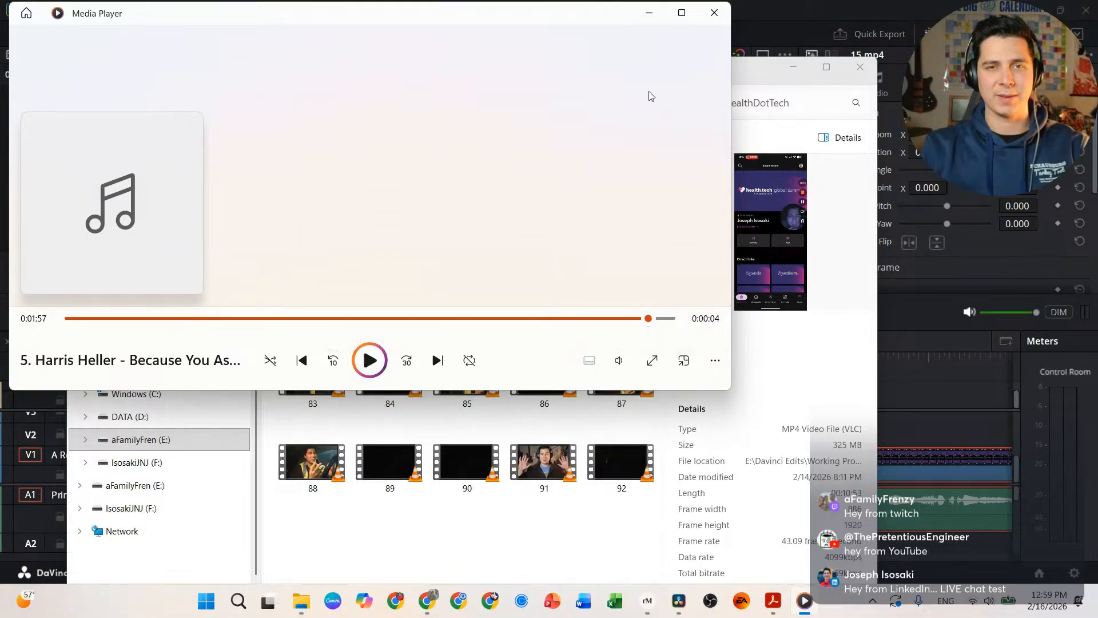
click(649, 13)
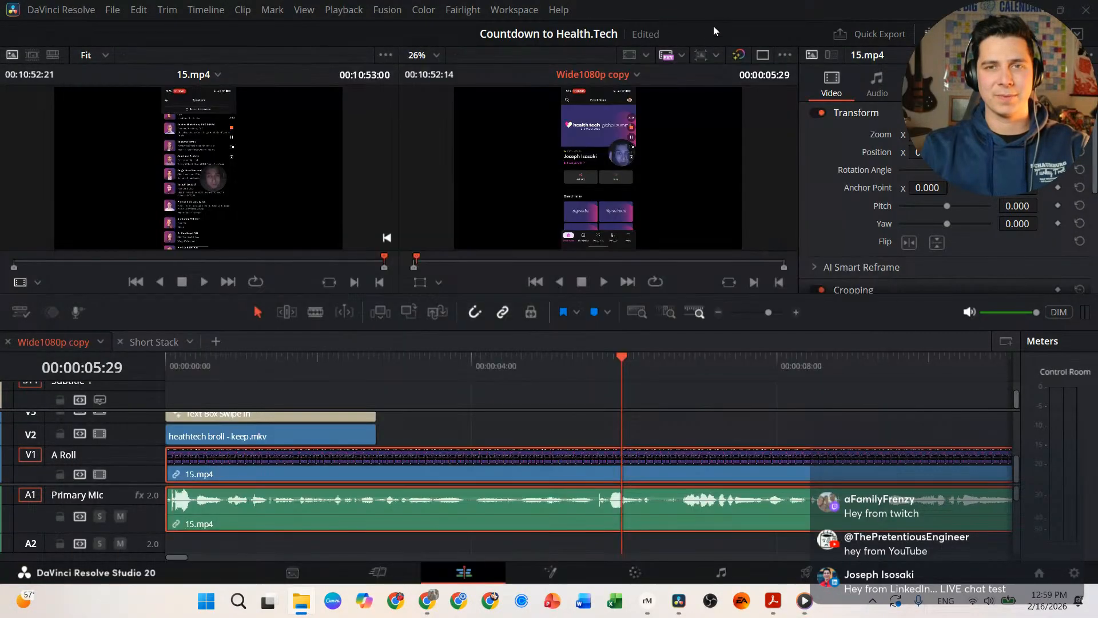
Step: Replay the edit from the start, check the A1 volume line, and show 15.mp4's Inspector audio settings
click(712, 26)
drag(245, 366, 160, 356)
key(space)
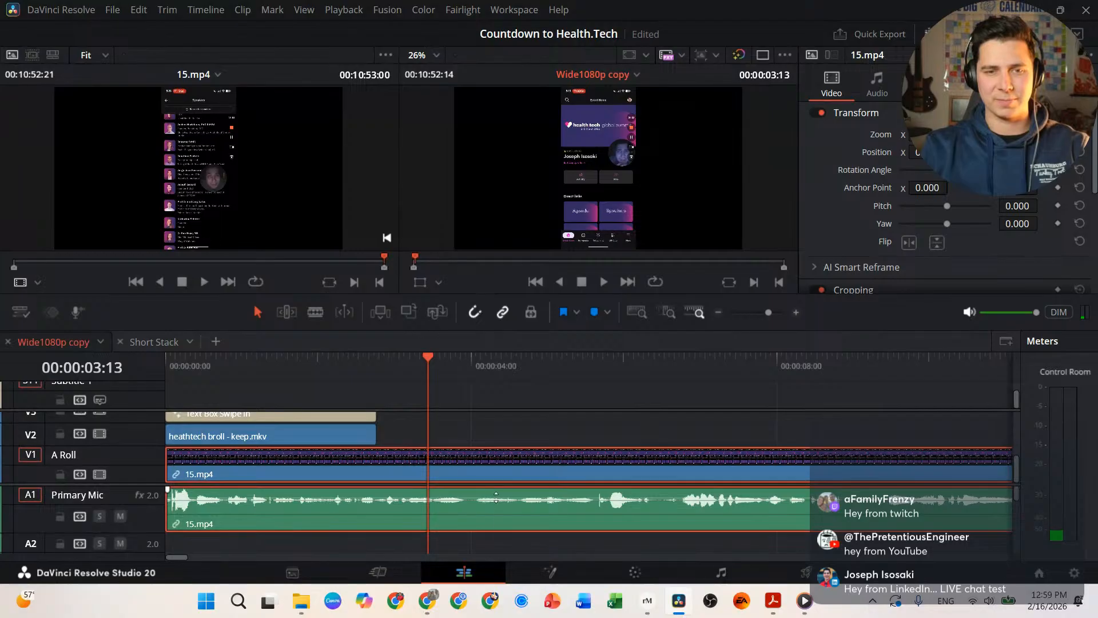
drag(496, 498, 496, 497)
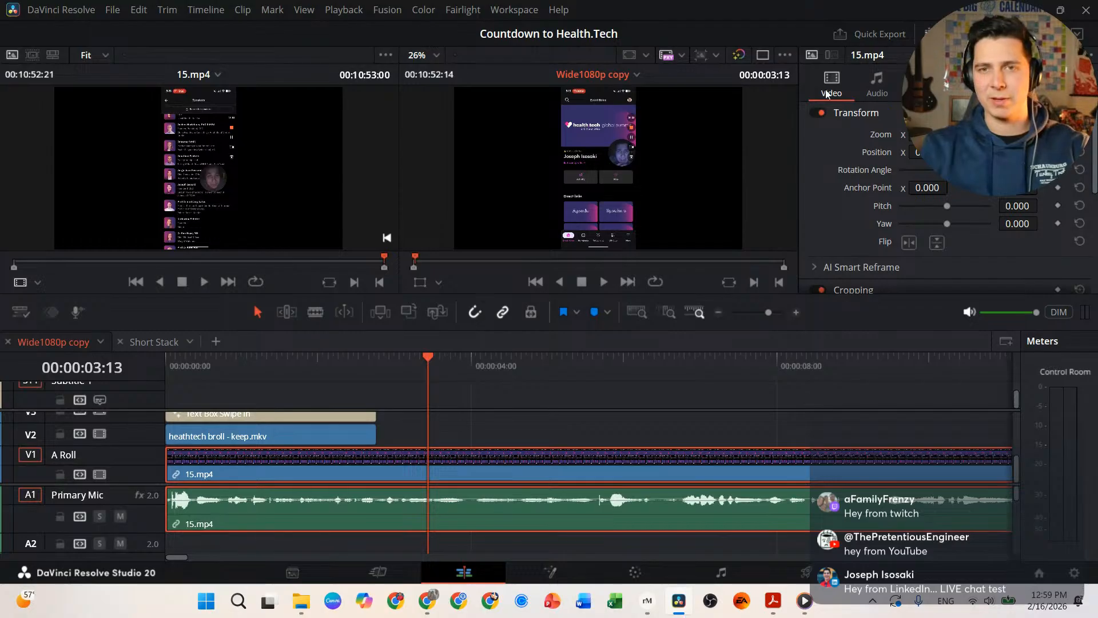
click(869, 87)
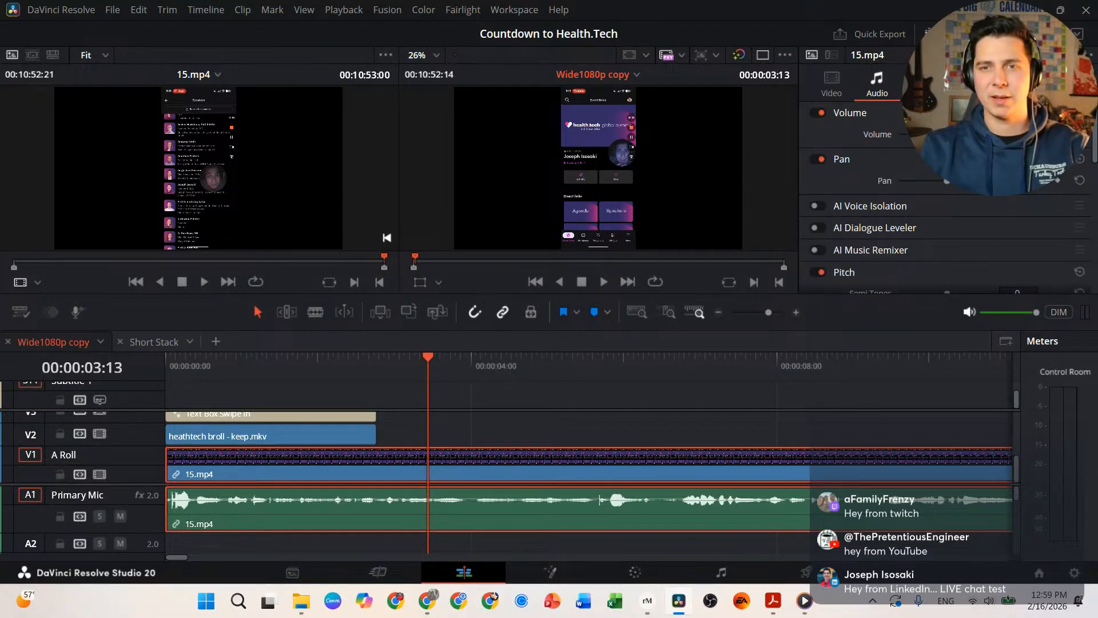
Step: Turn on AI Voice Isolation and preview the 15 Days Left title from the first frame
click(815, 207)
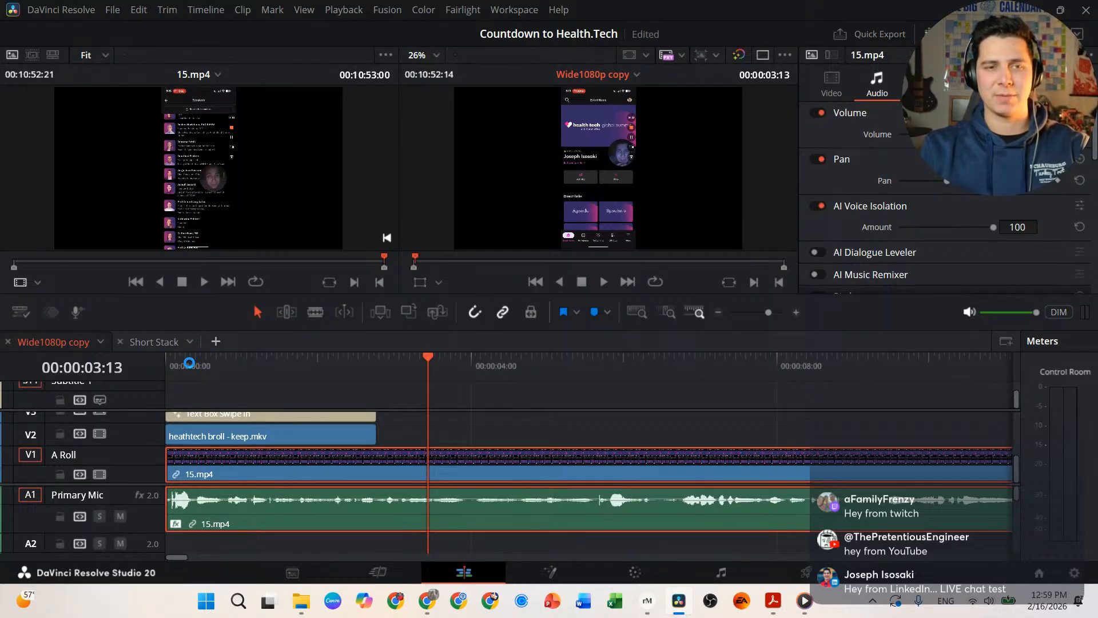
drag(183, 364, 129, 369)
key(space)
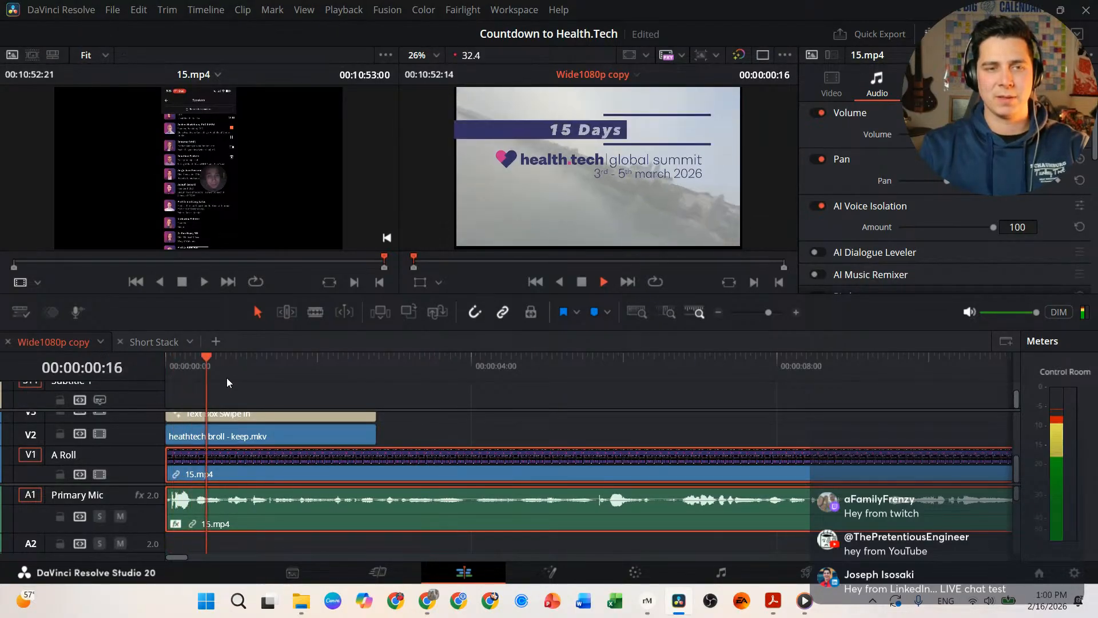
key(space)
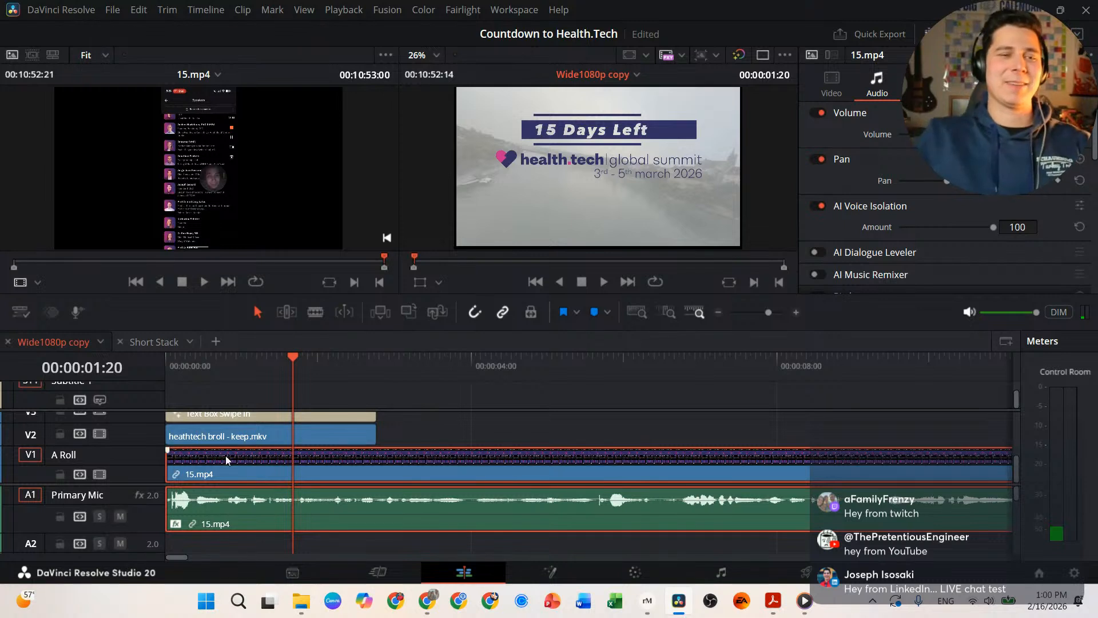
drag(249, 369, 153, 373)
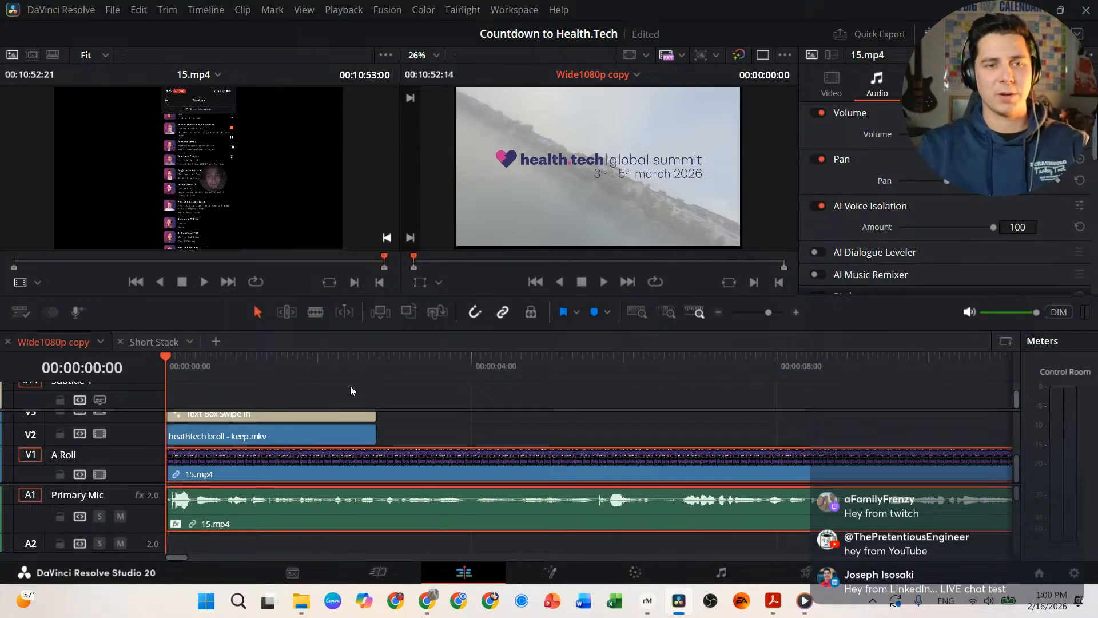
Step: Zoom the timeline out to show the full 15.mp4 clip and play it again
scroll(356, 379, down, 5)
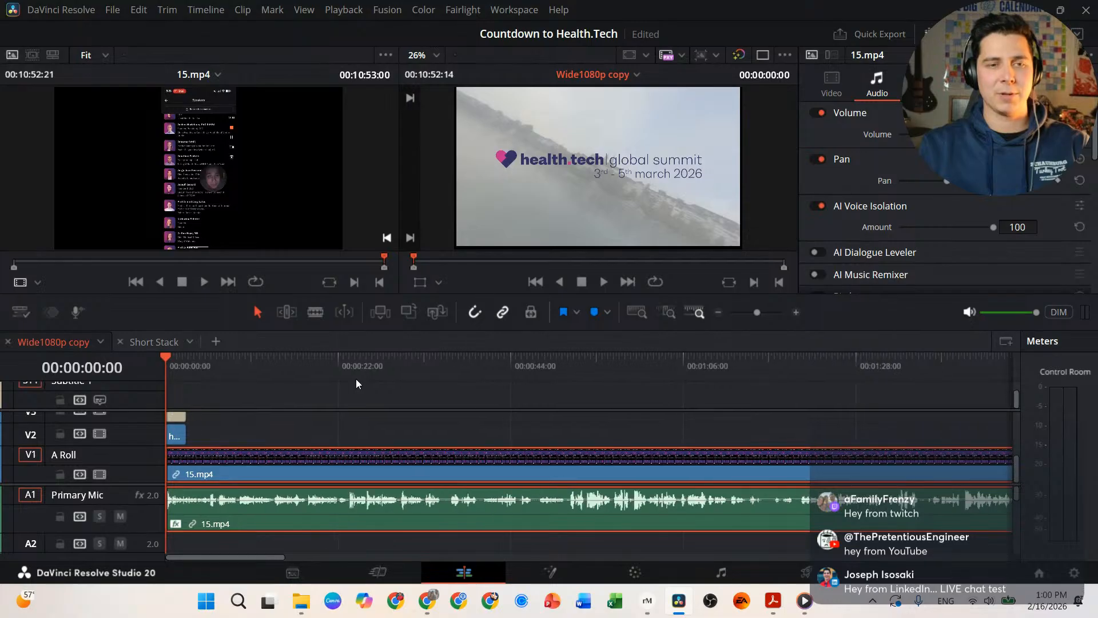
scroll(356, 379, down, 3)
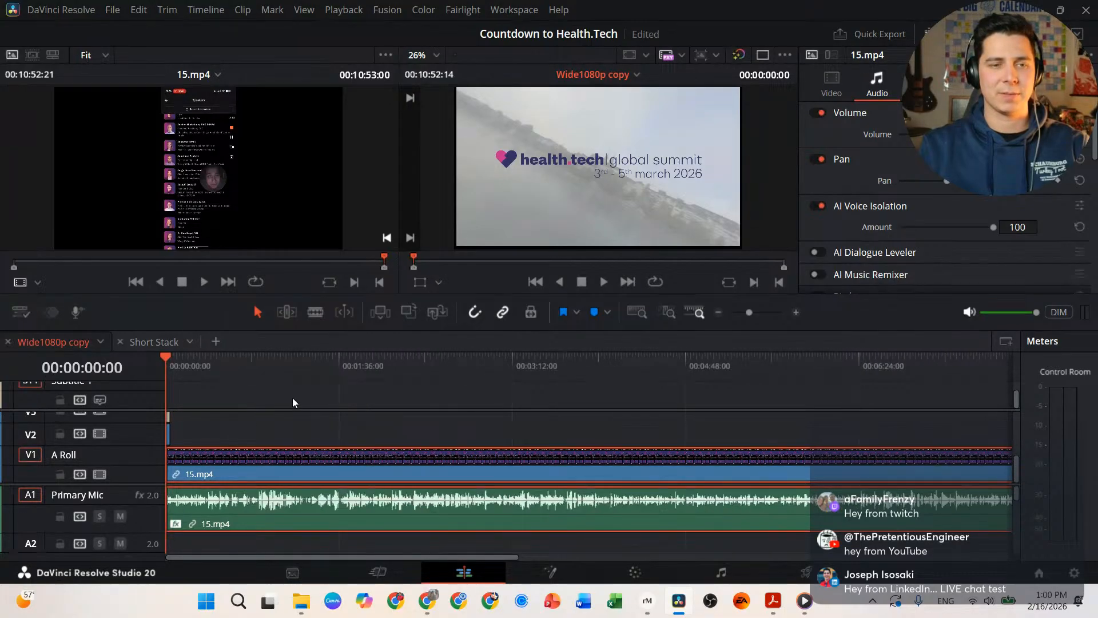
scroll(292, 403, down, 2)
key(space)
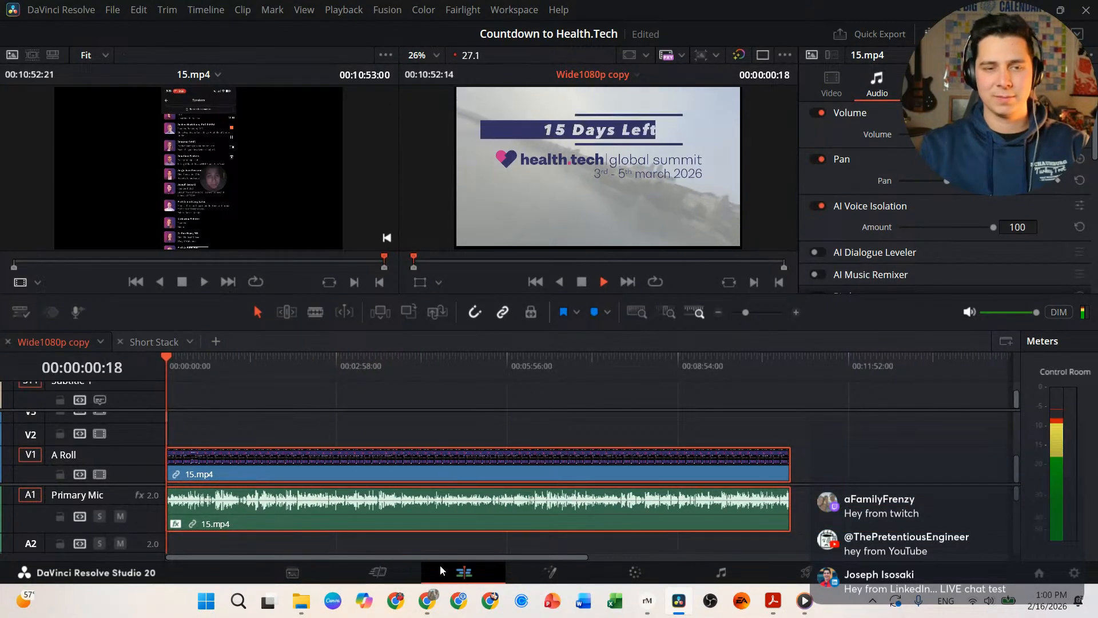
mouse_move(433, 605)
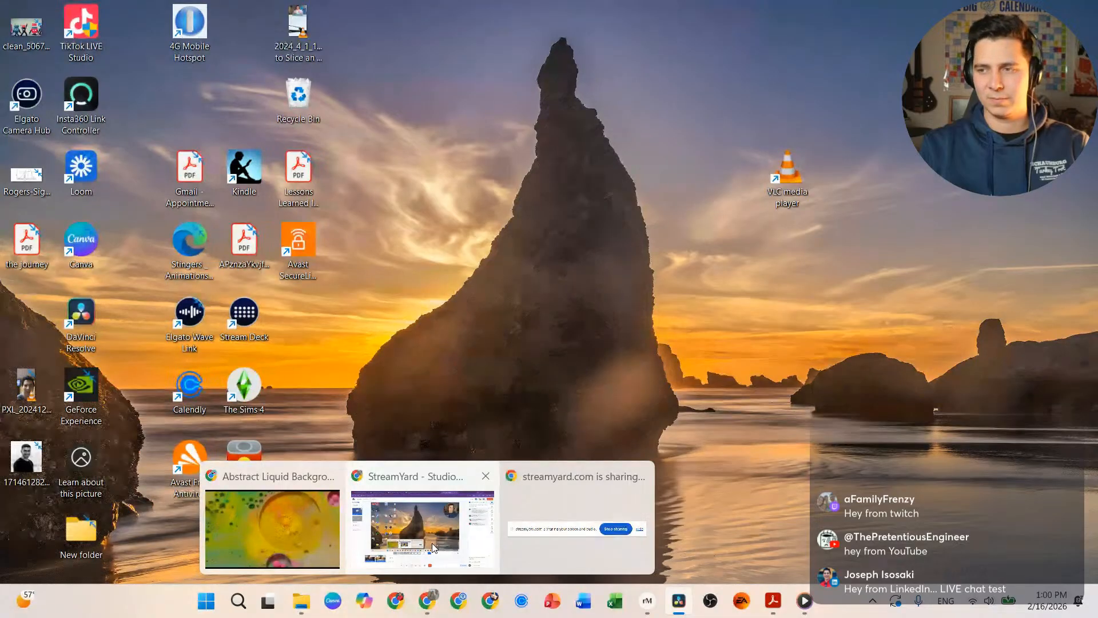
Step: Bring the Chrome window with the Sunday Sips content plan spreadsheet to the front
click(437, 534)
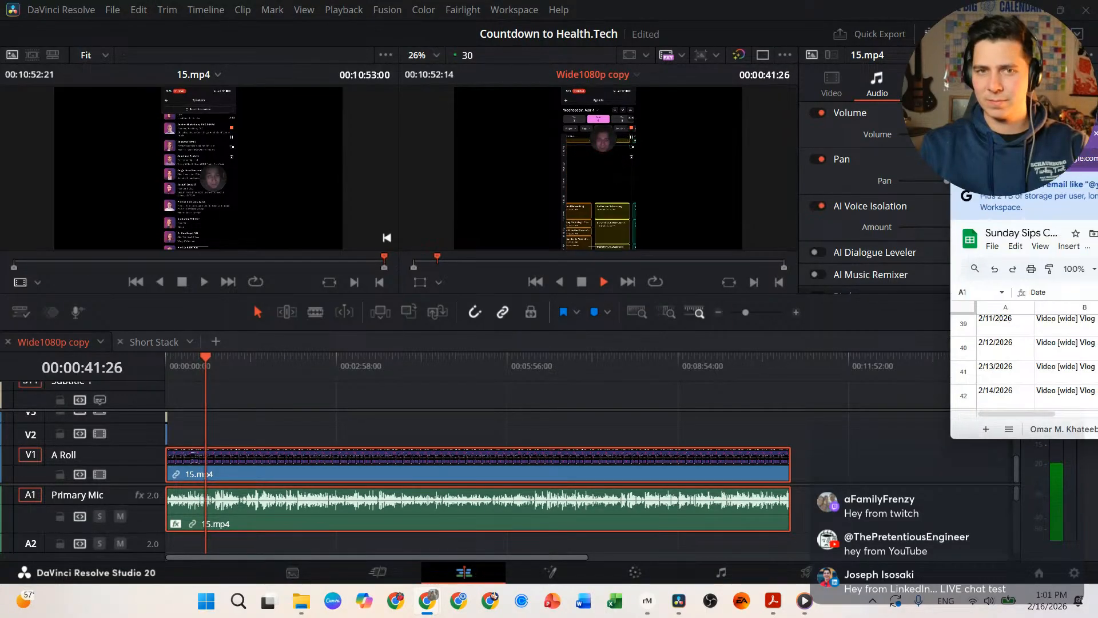
Step: Move the spreadsheet window to the left side of the screen and narrow it
drag(1097, 158, 362, 90)
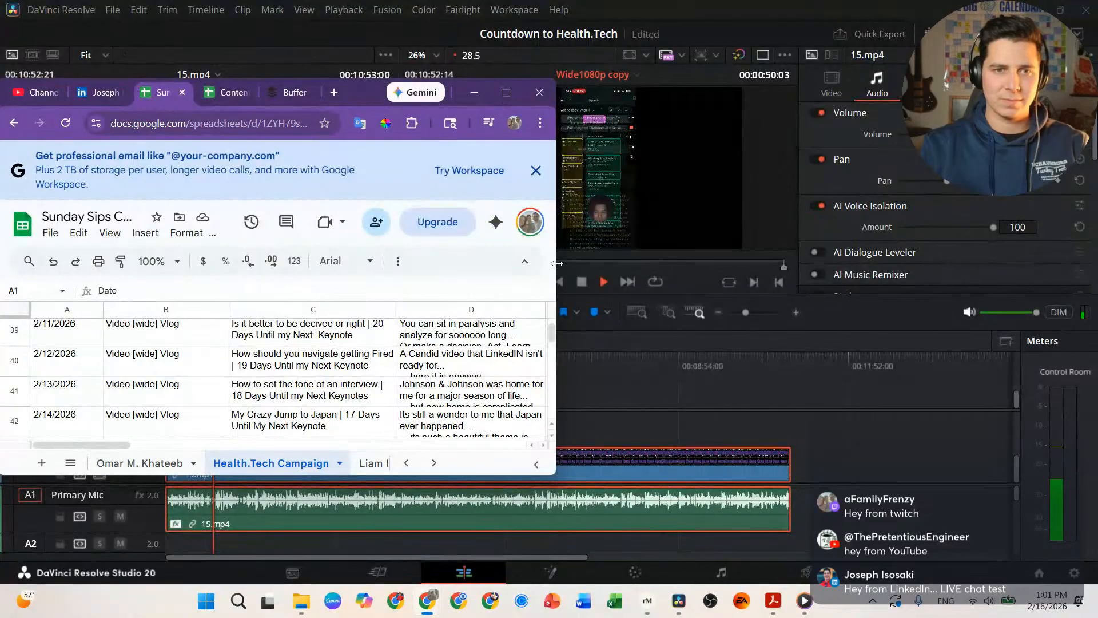
drag(555, 270, 465, 270)
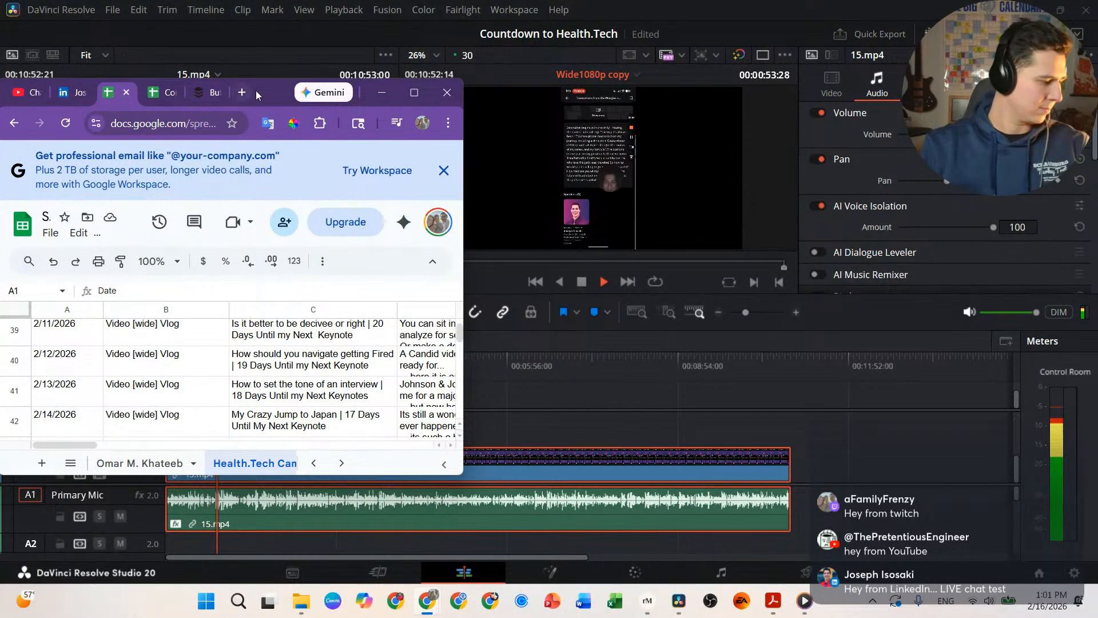
drag(268, 90, 275, 91)
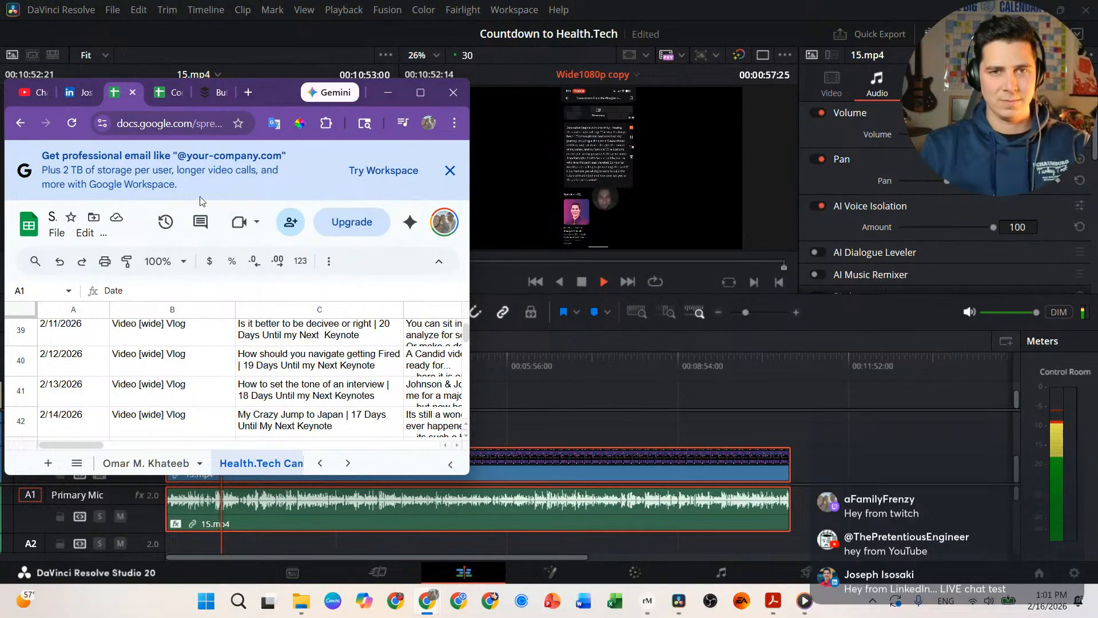
scroll(207, 361, up, 4)
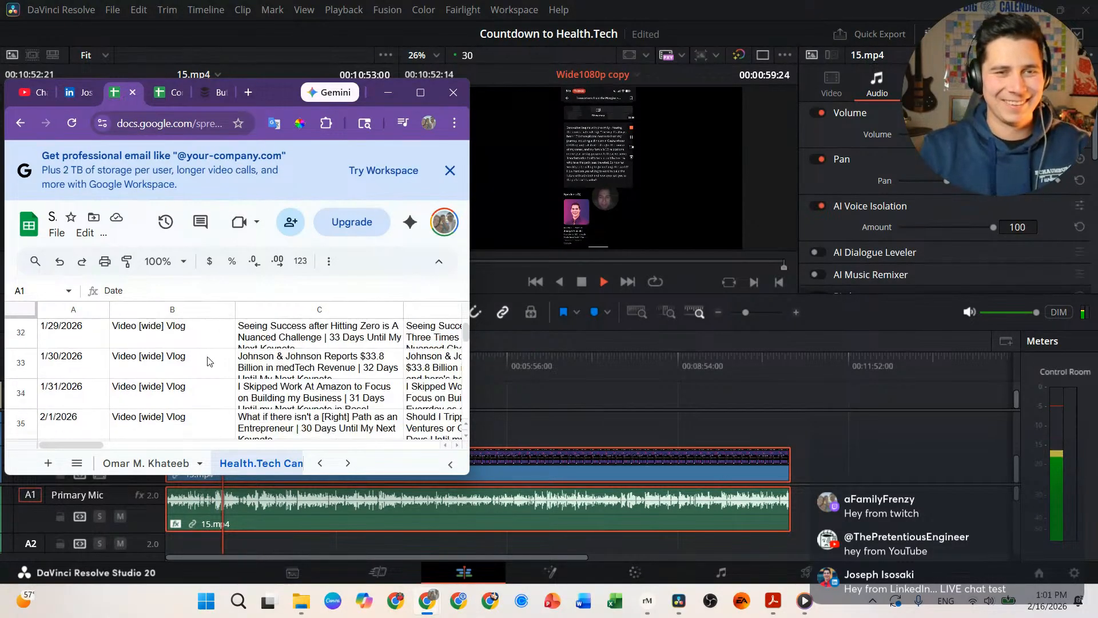
scroll(208, 361, down, 5)
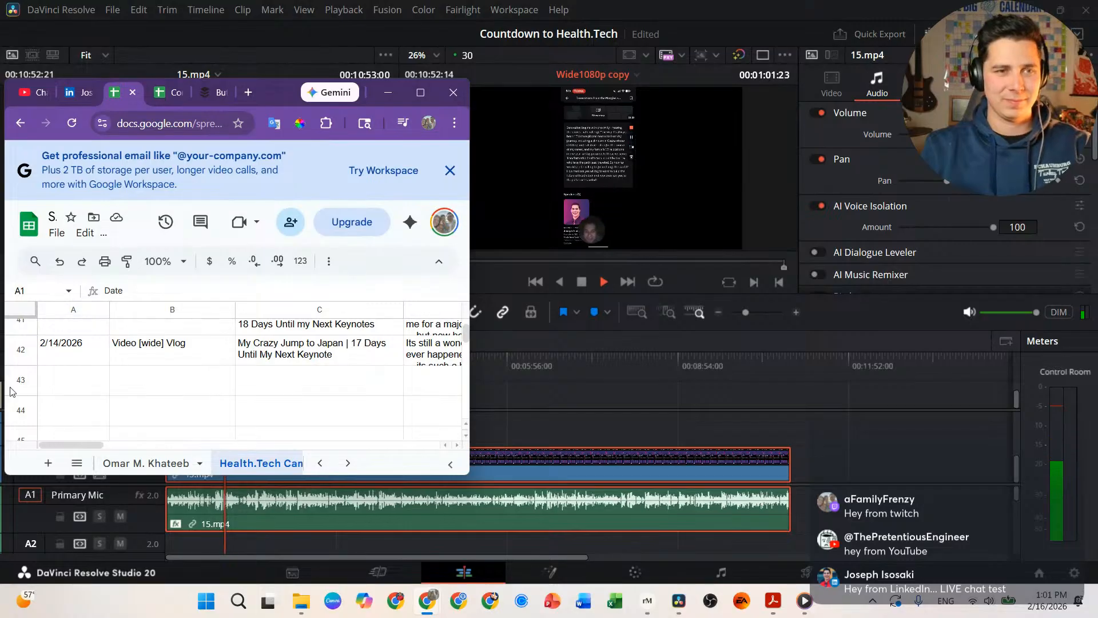
Step: Enter date 2/16/2026 and type Video [wide] Vlog in row 43
click(86, 377)
text(2/16/2025)
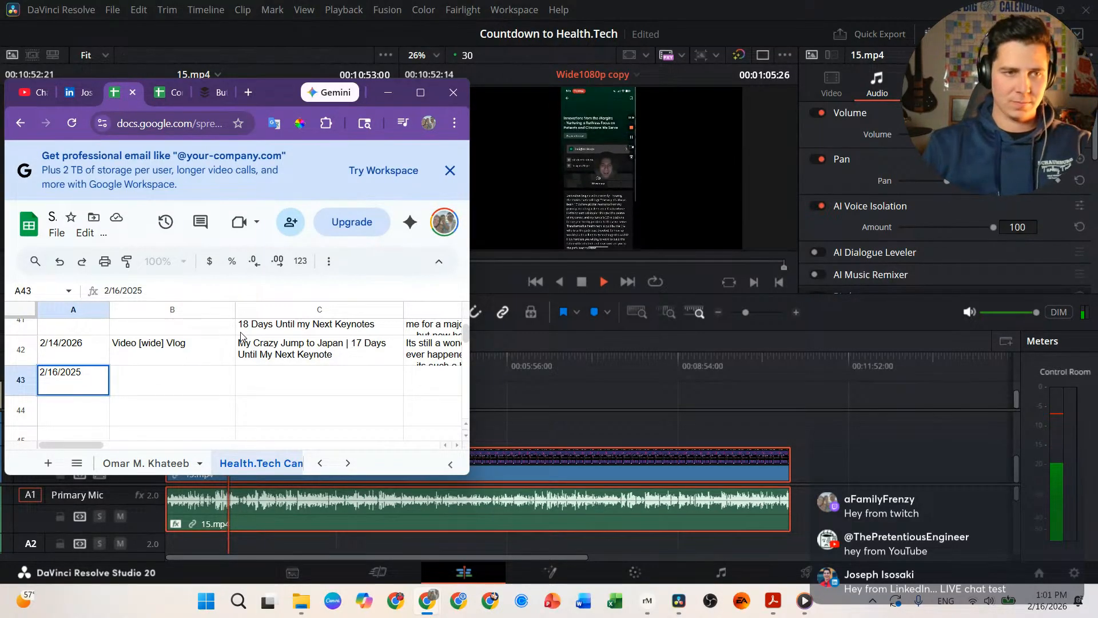
key(BackSpace)
text(6)
key(Tab)
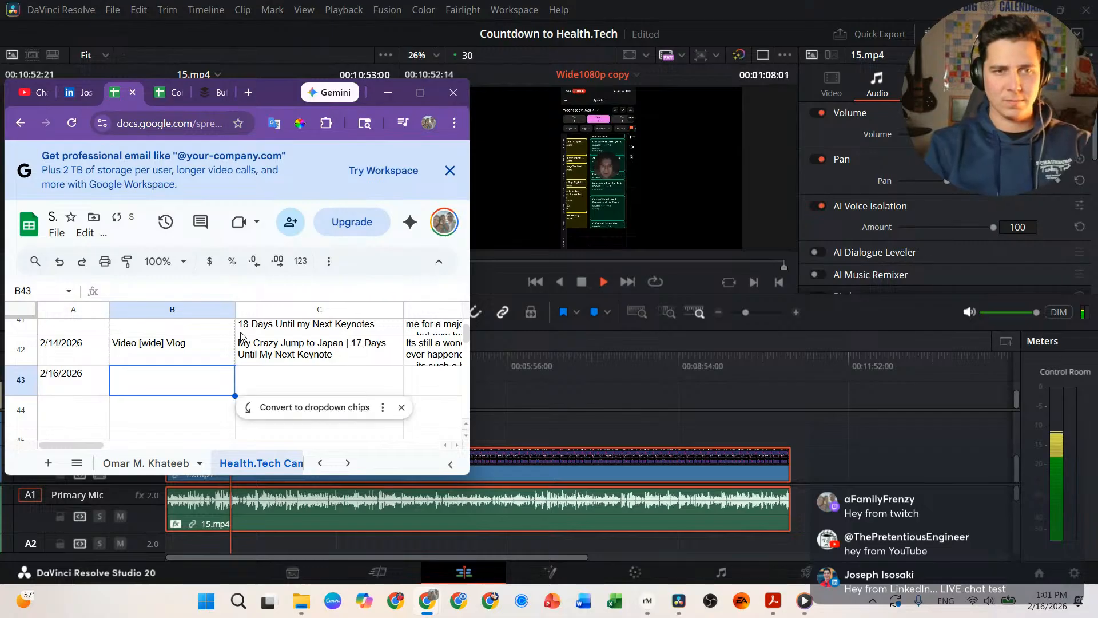
text(Video [wide] Vlog)
key(Tab)
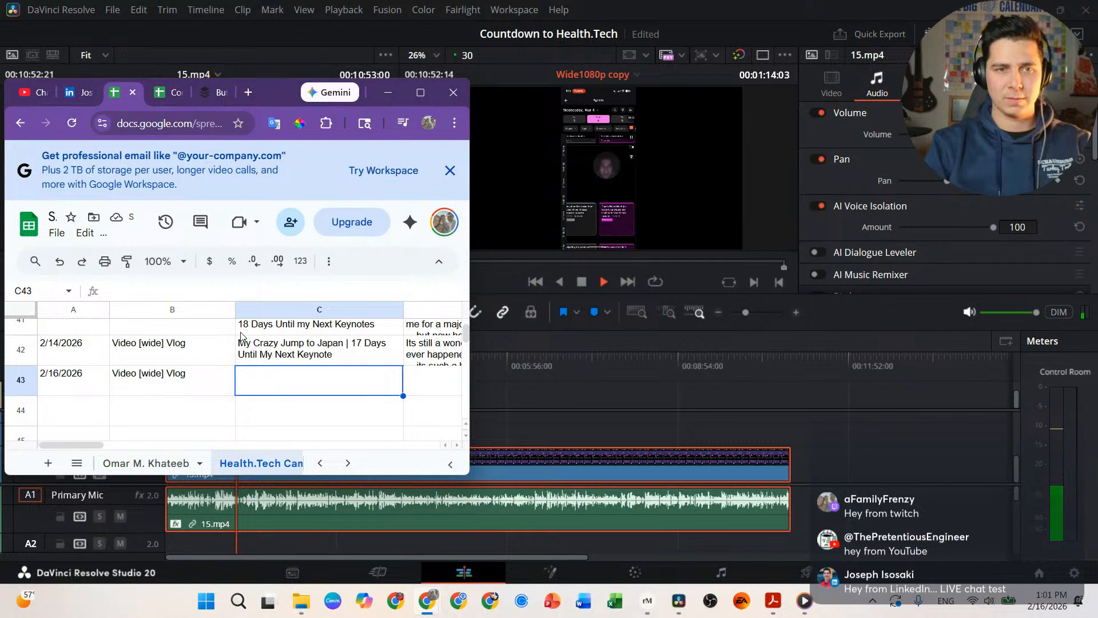
Step: Title row 43 'Whoa... It's Getting Real | 15 Days Until My Next Keynote'
text(It's)
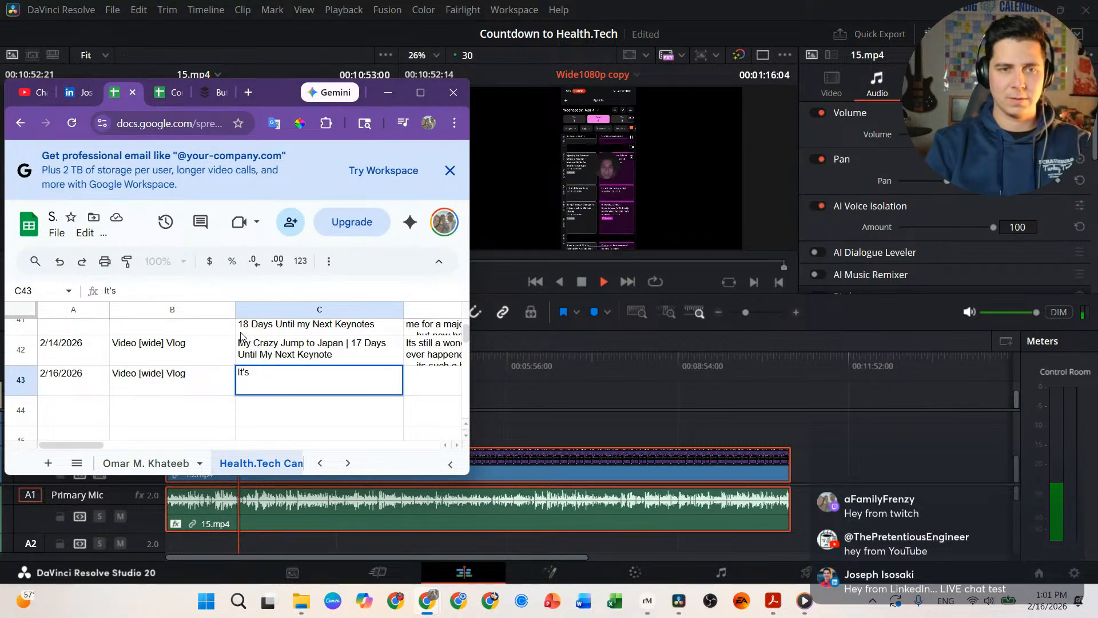
text(Whoa)
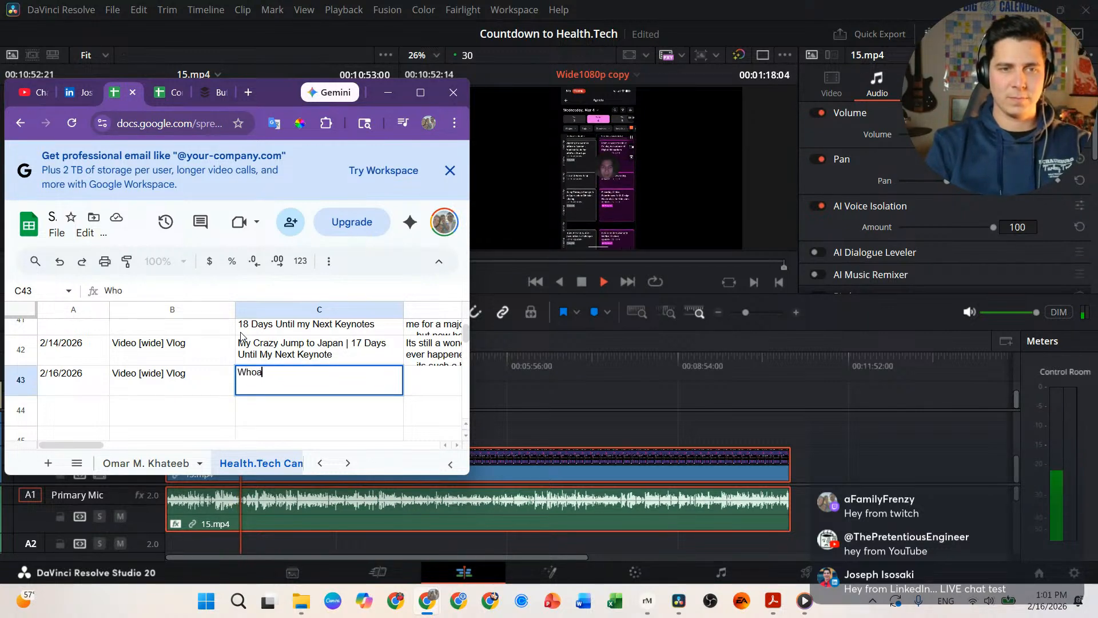
text(... It)
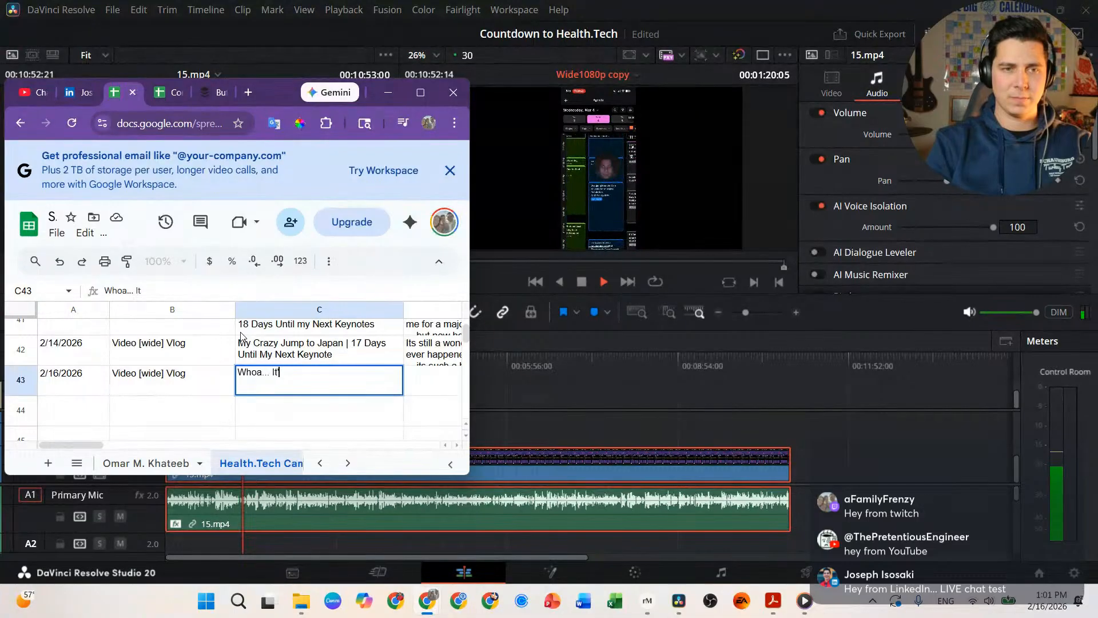
text('s Getting)
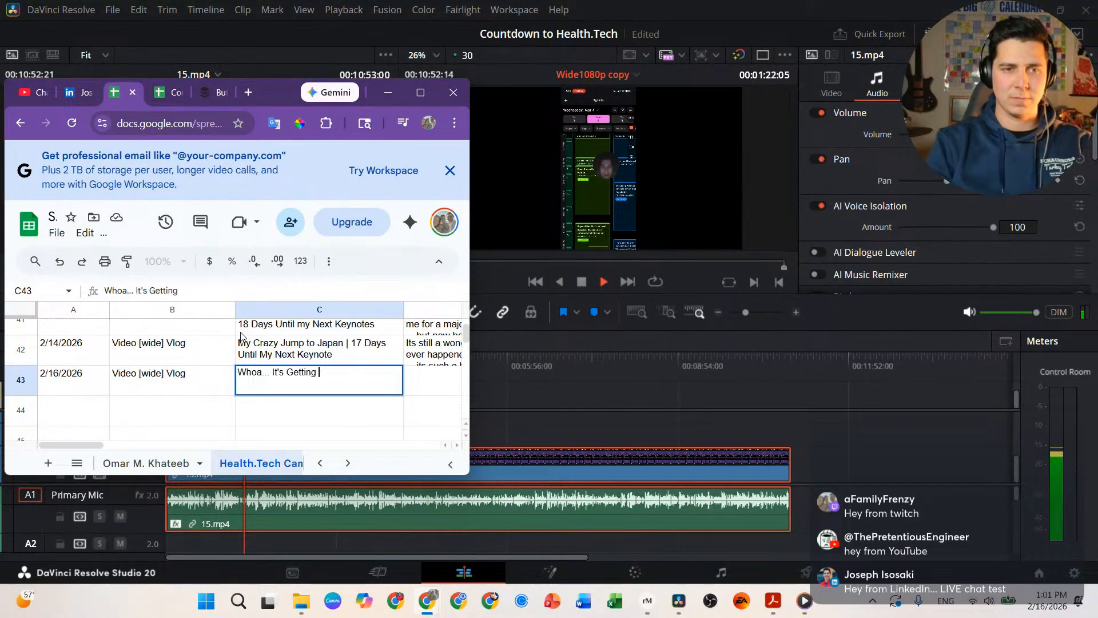
text( Reak)
text( \)
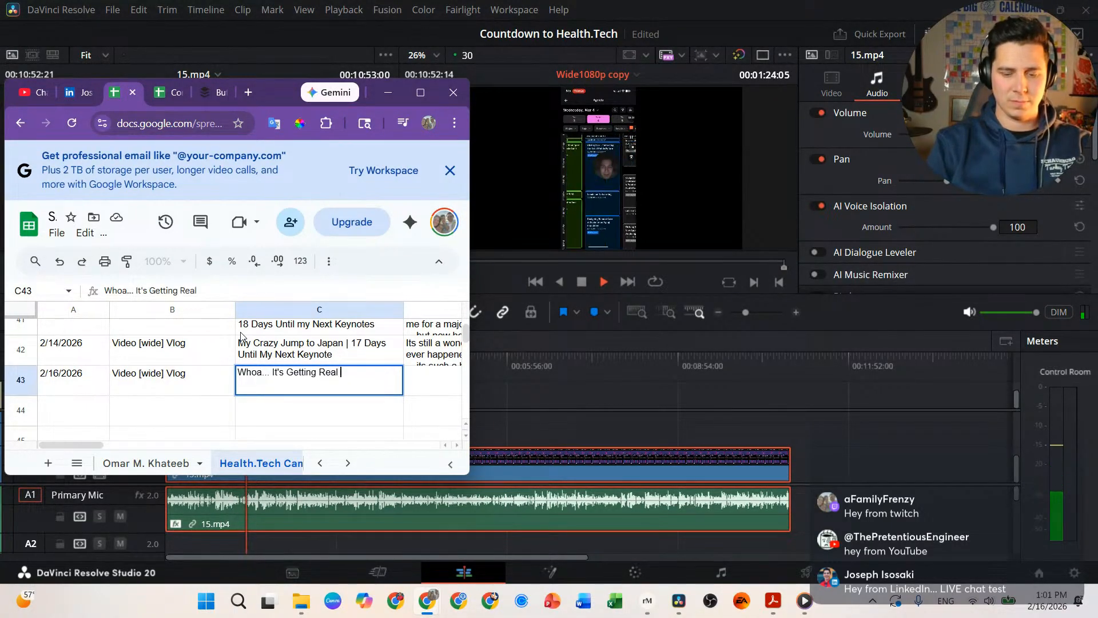
key(BackSpace)
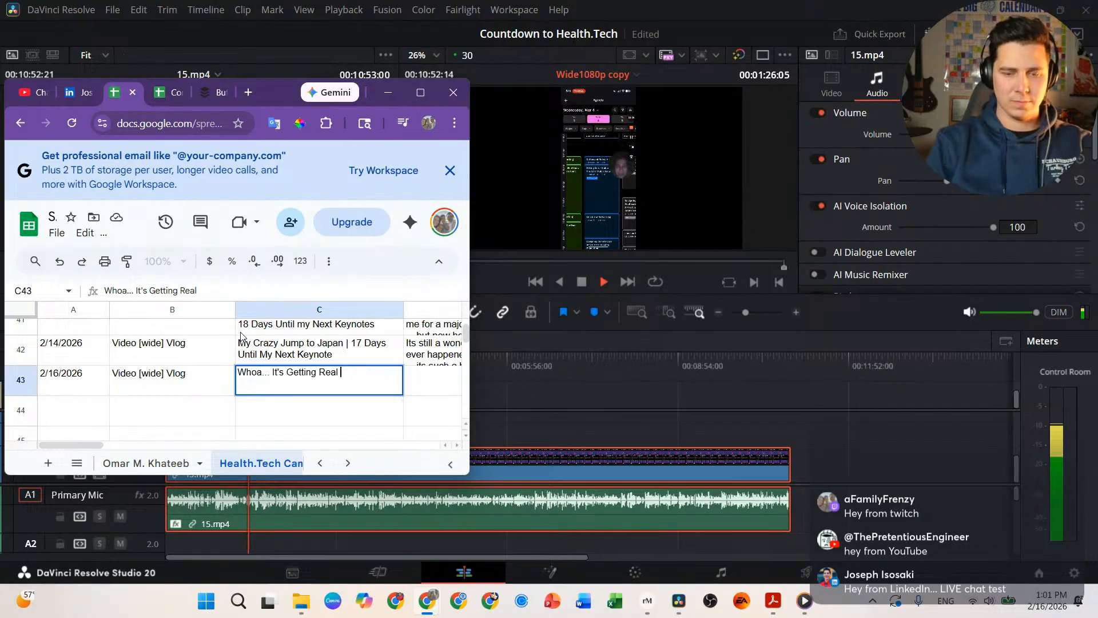
text(|)
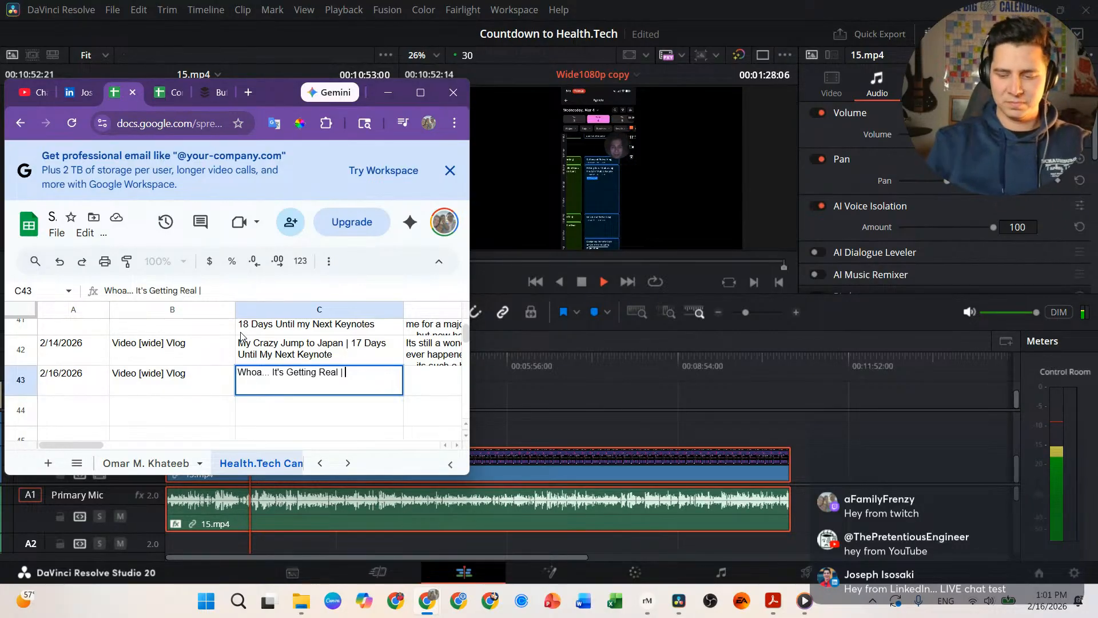
text( 15 Days U)
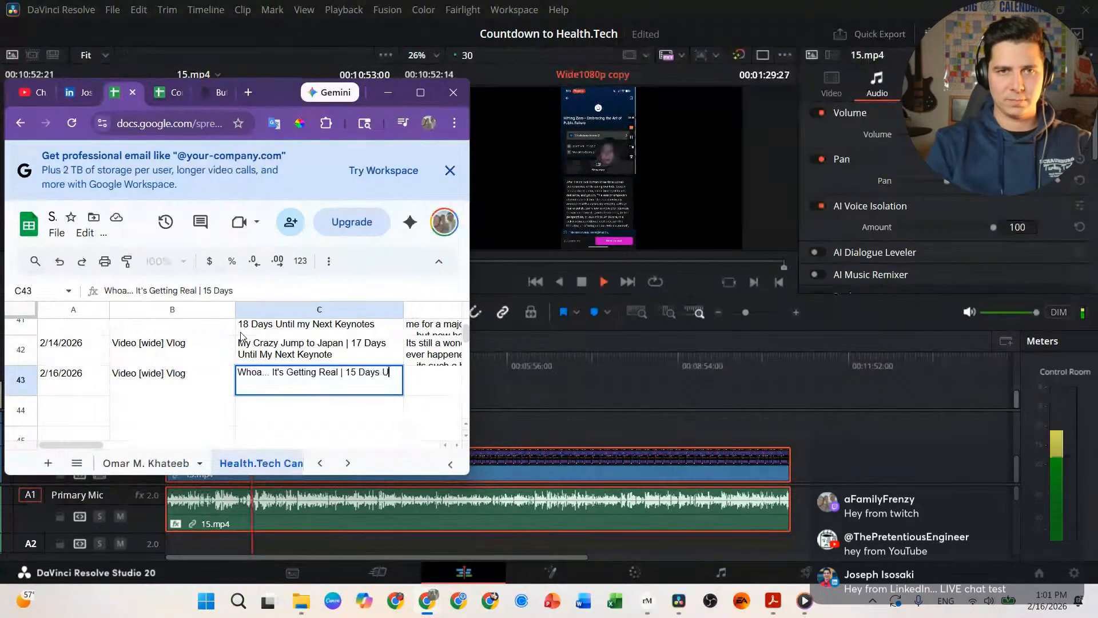
text(ntil M)
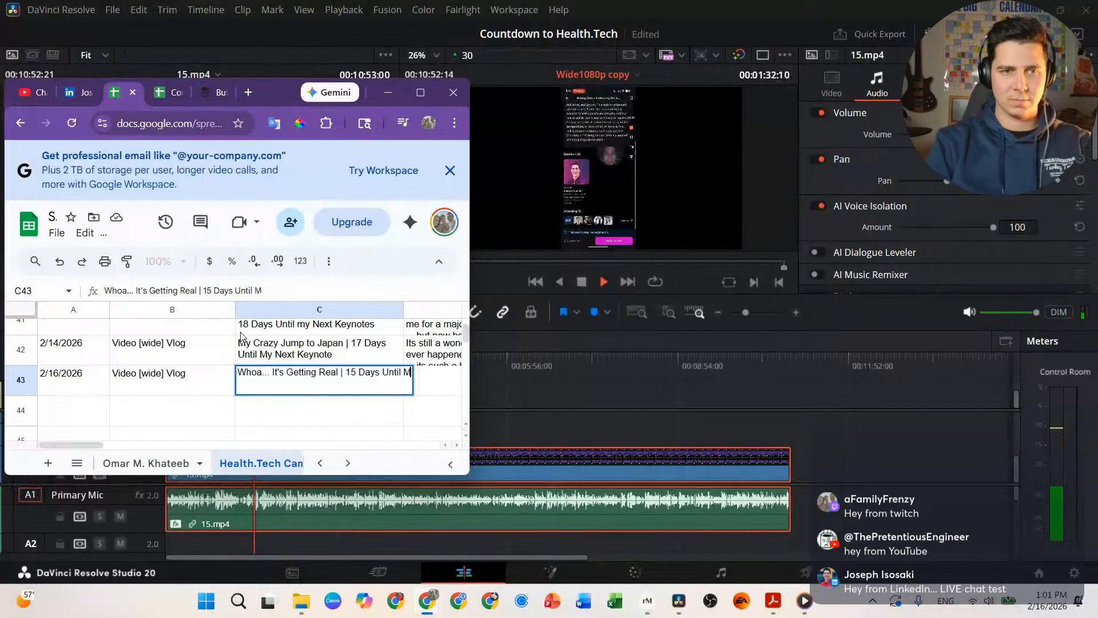
text(y Next Keynote)
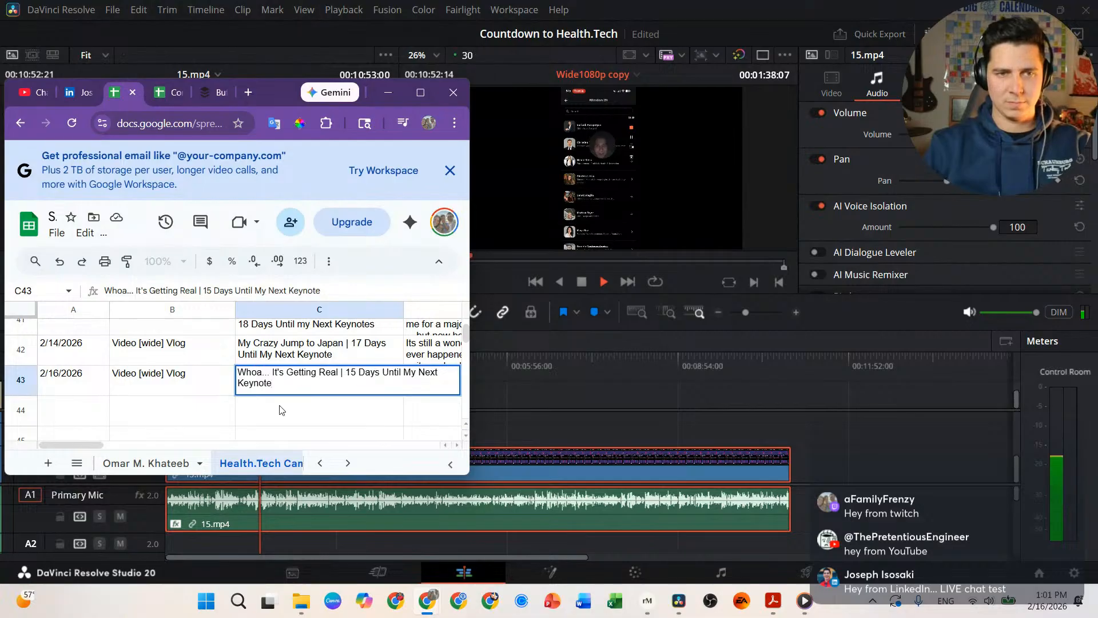
key(Tab)
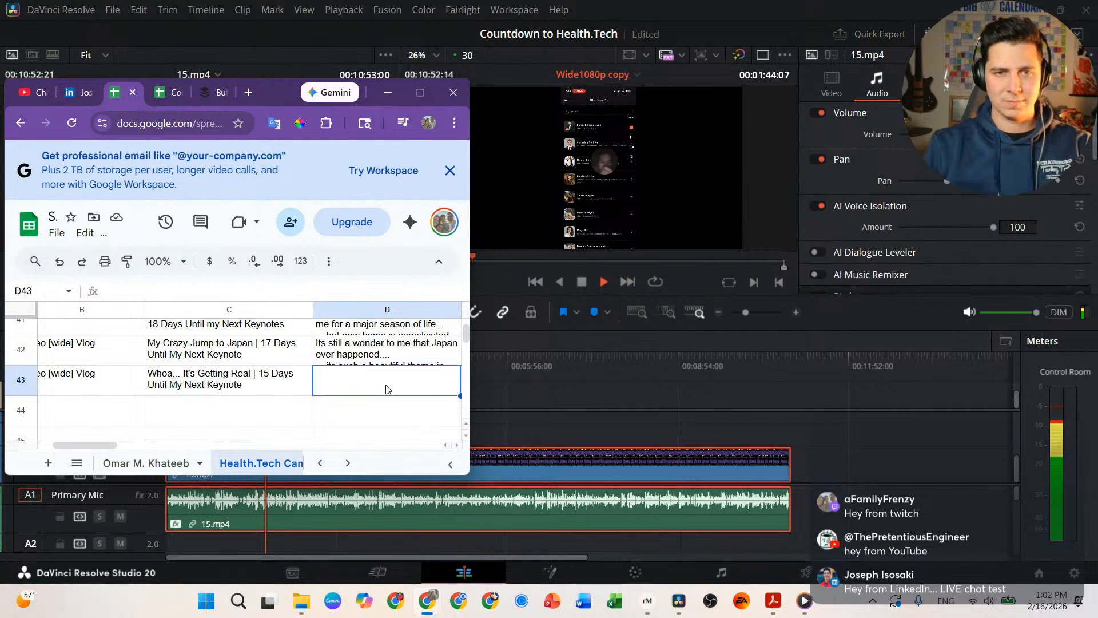
Step: Start the D43 caption with 'It's getting real friend... I officially have folks registered for my Workshop "Hitting'
scroll(385, 389, right, 3)
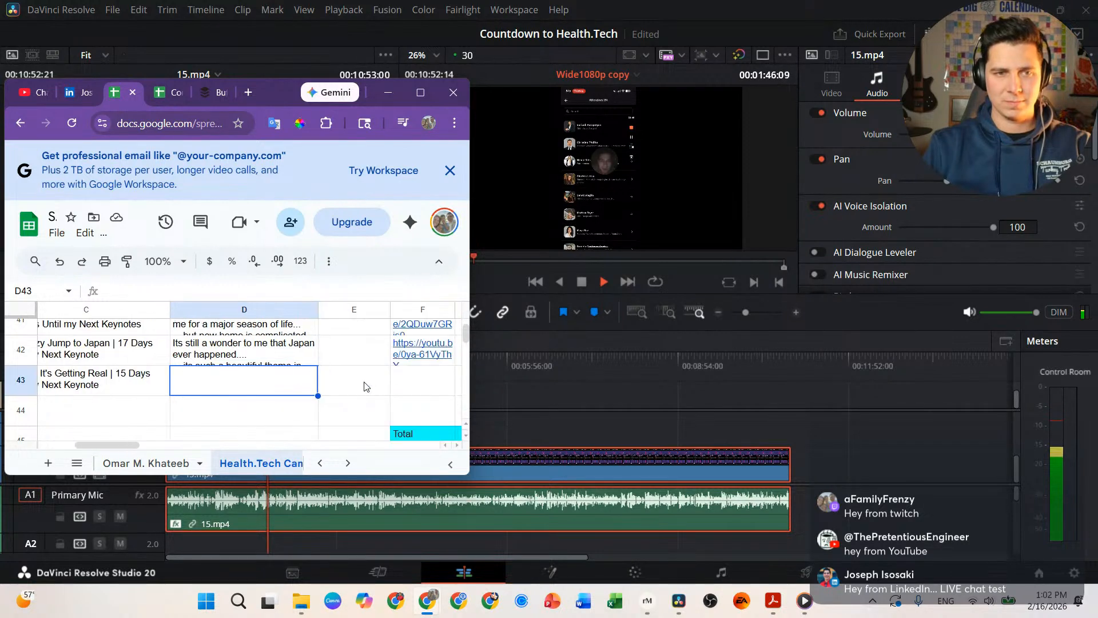
double_click(268, 383)
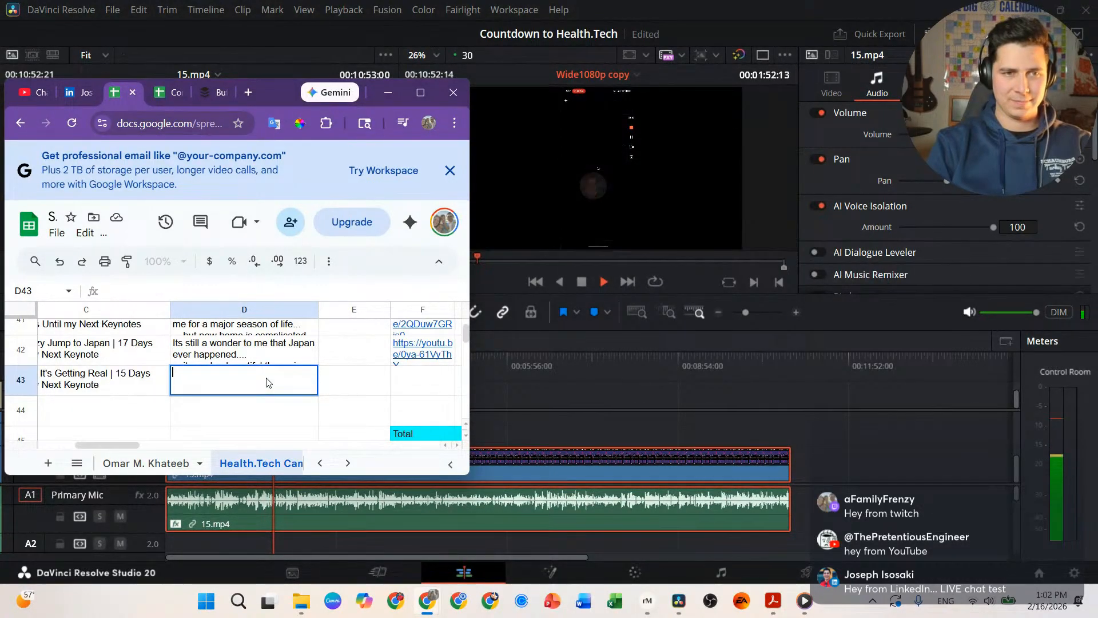
text(I'ts)
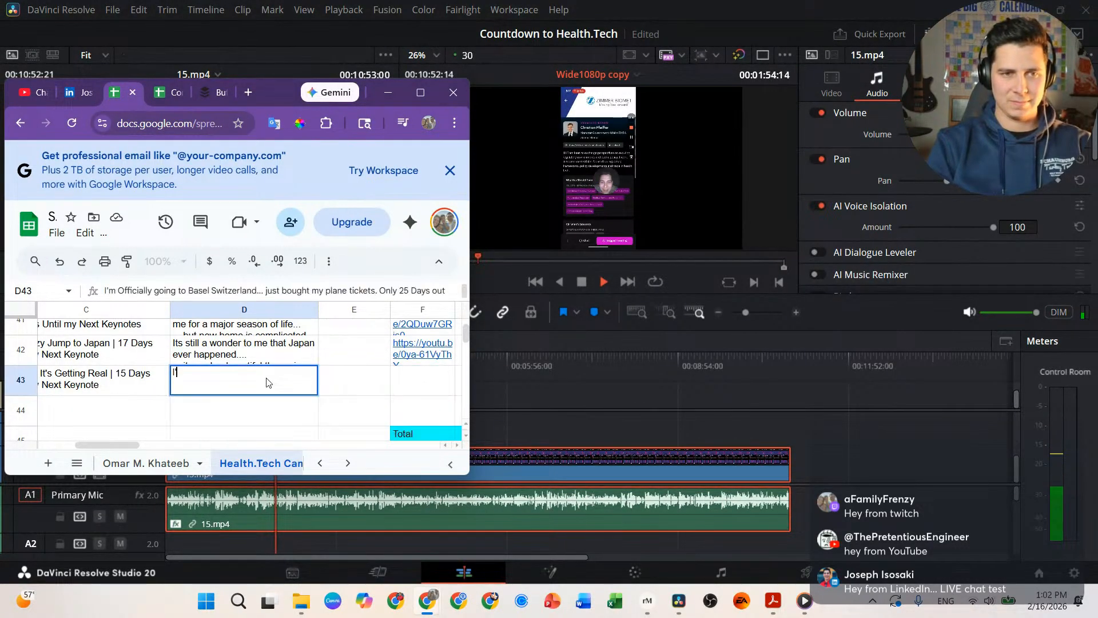
key(BackSpace)
key(BackSpace)
key(BackSpace)
text(t's getting f)
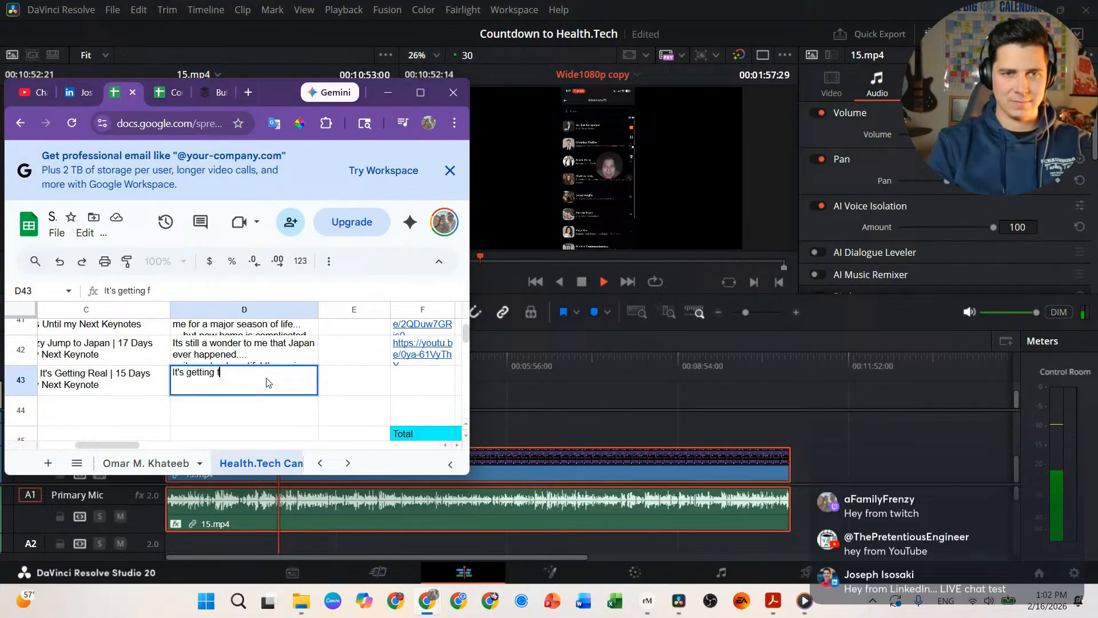
key(BackSpace)
text(re)
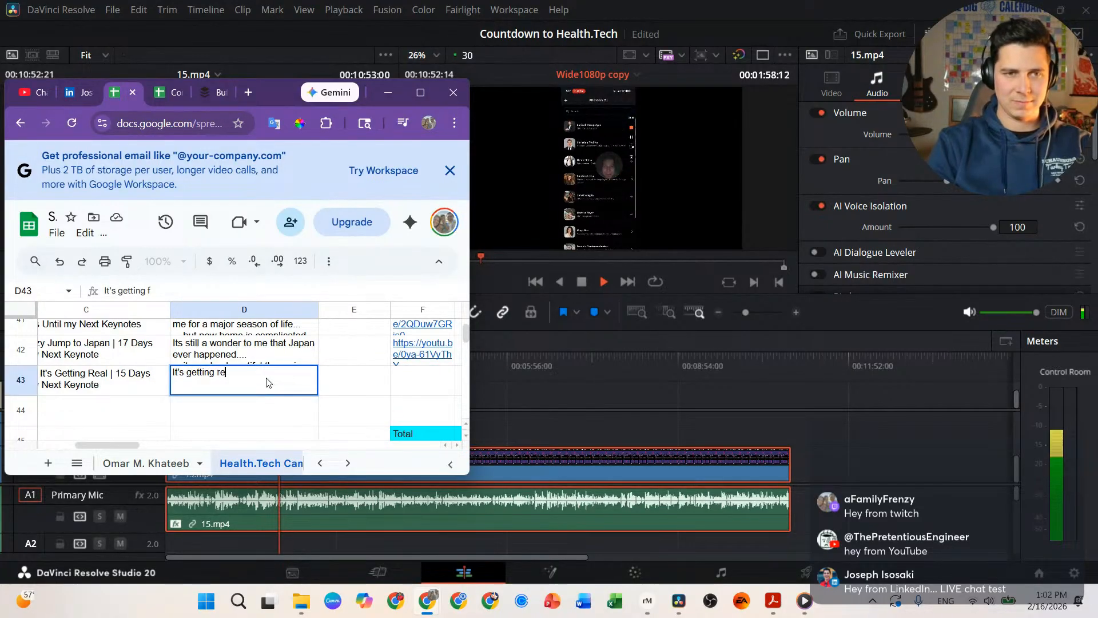
text(al friend..)
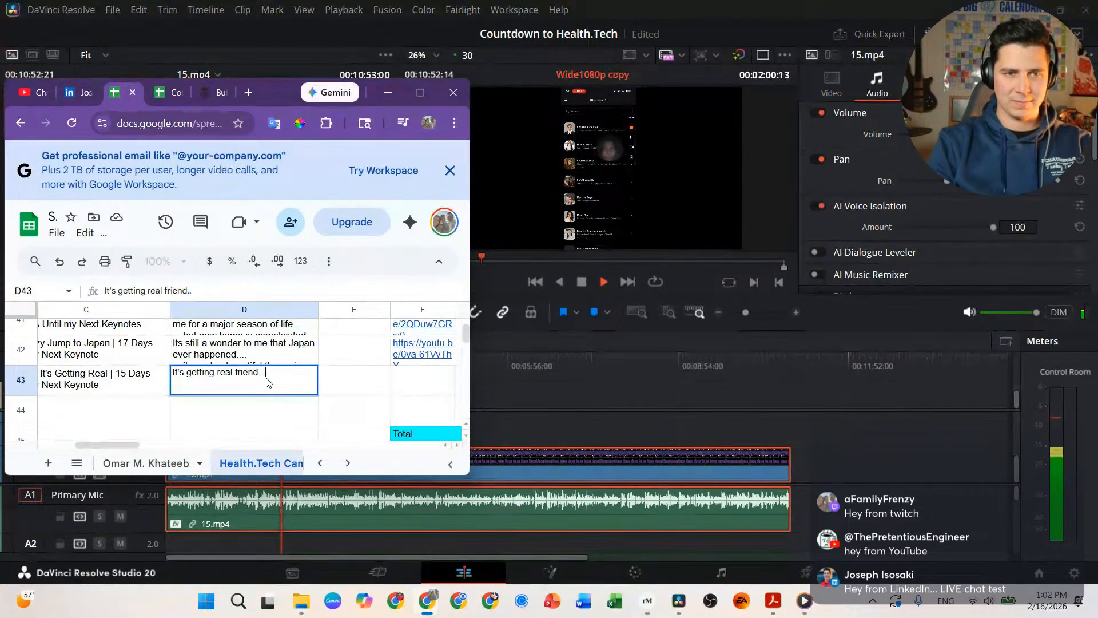
text(. I official)
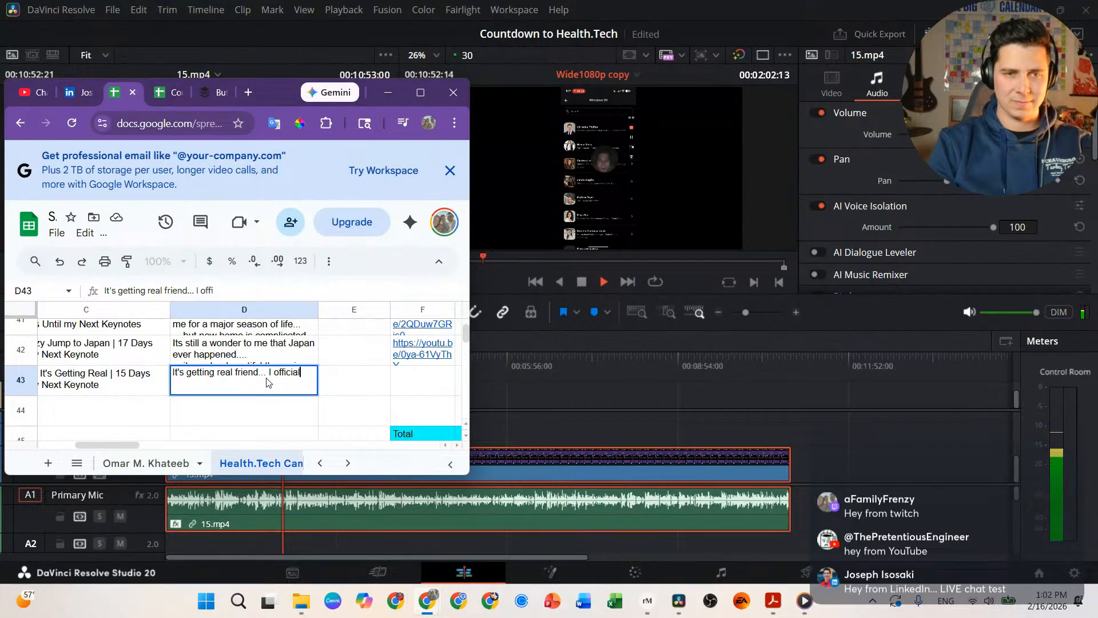
text(ly have f)
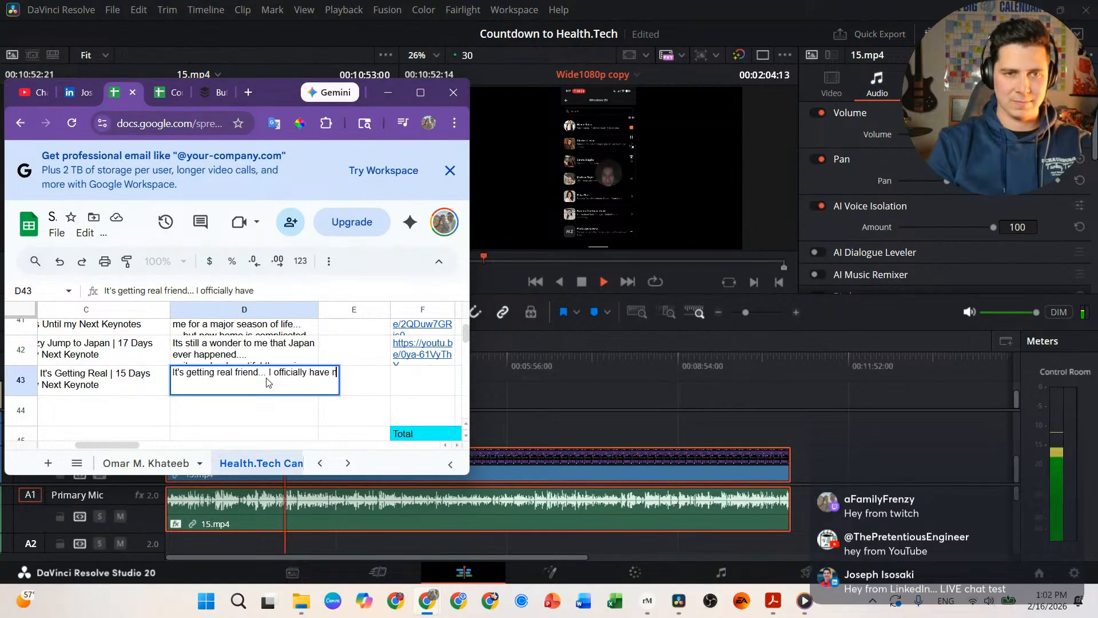
text(olks re)
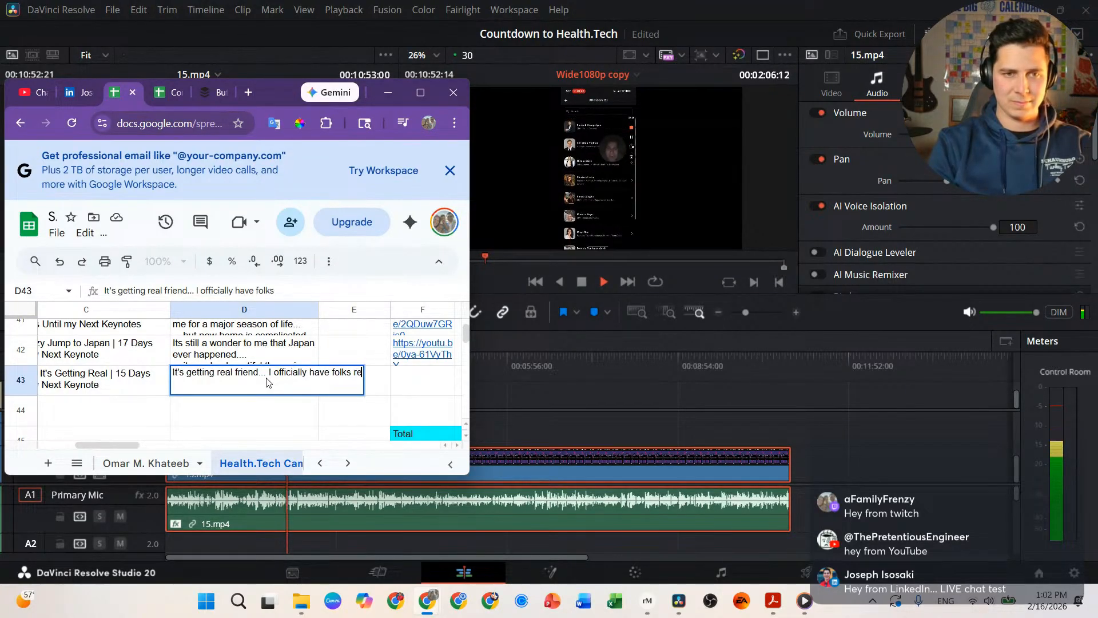
text(gistered for)
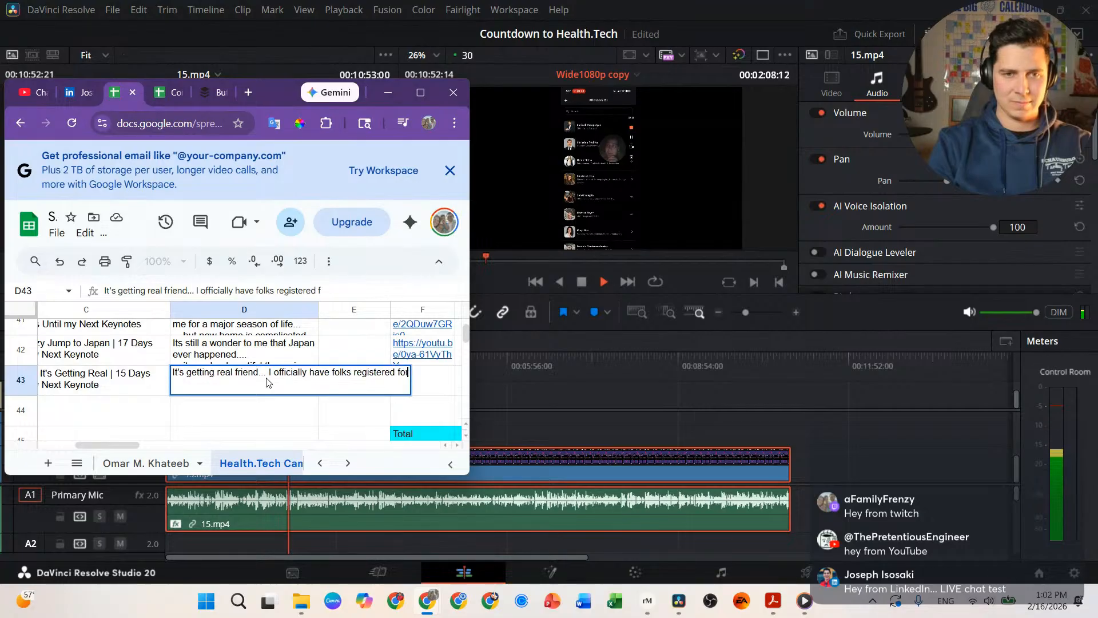
text( my Workshop "H)
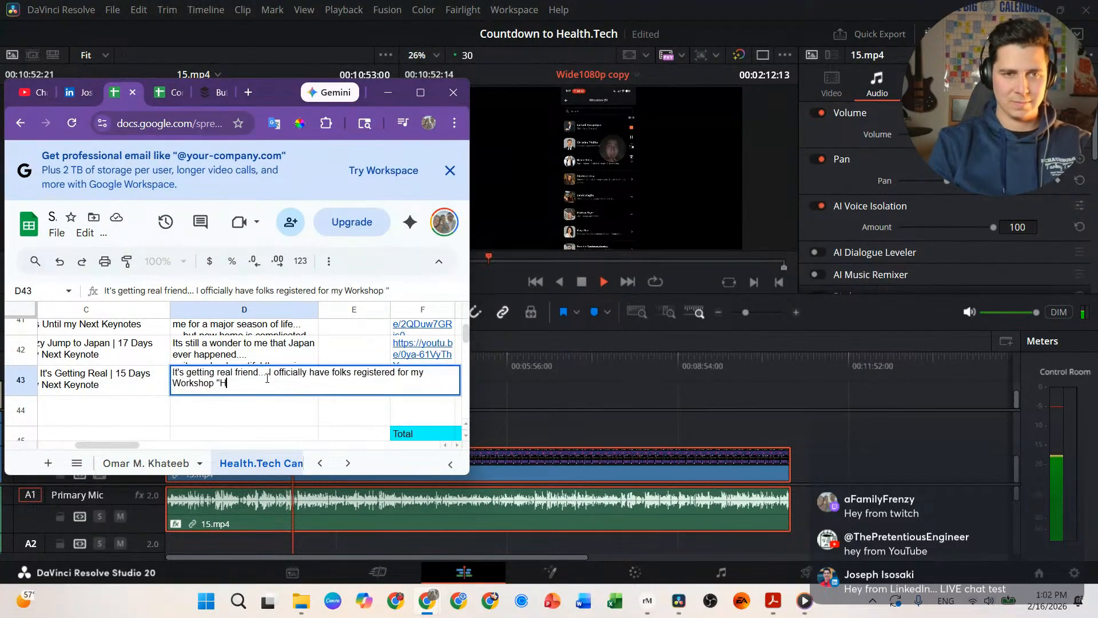
text(itting)
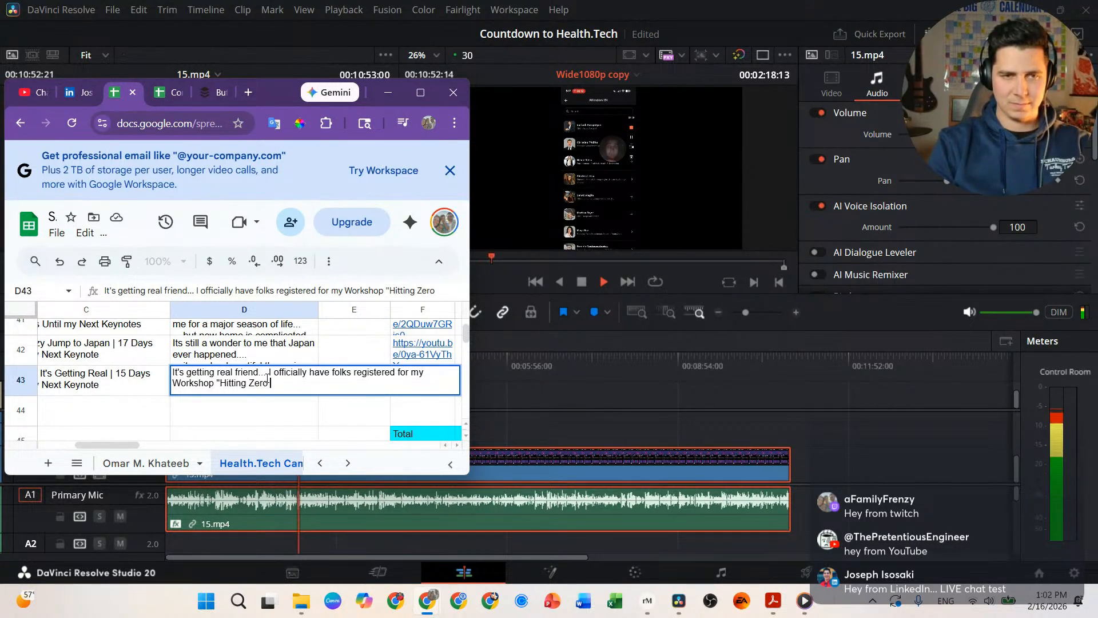
Step: Finish the caption with 'Zero - The Art of Public Failure" at health.tech... I'm so excited to connect with' and commit
text(Zero - The Ar)
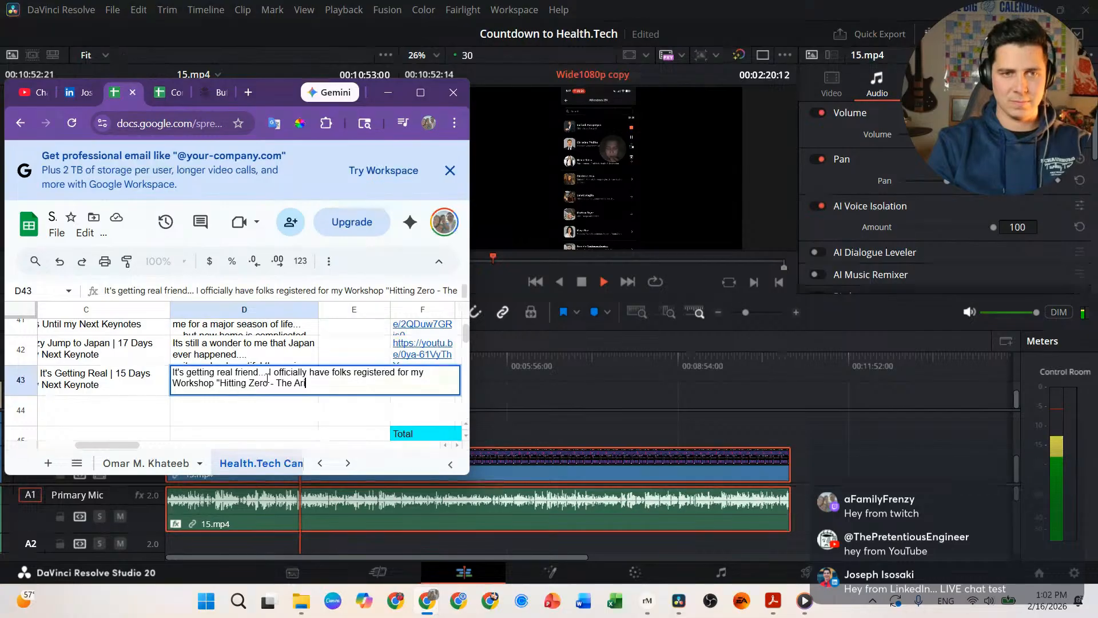
text(t of Public )
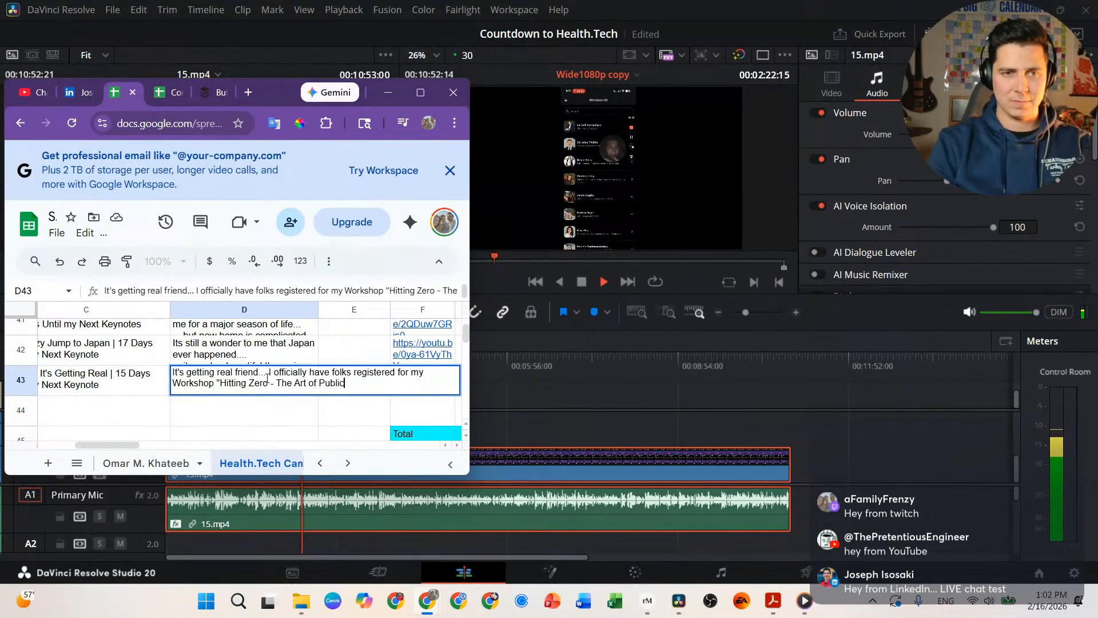
text(RFailure)
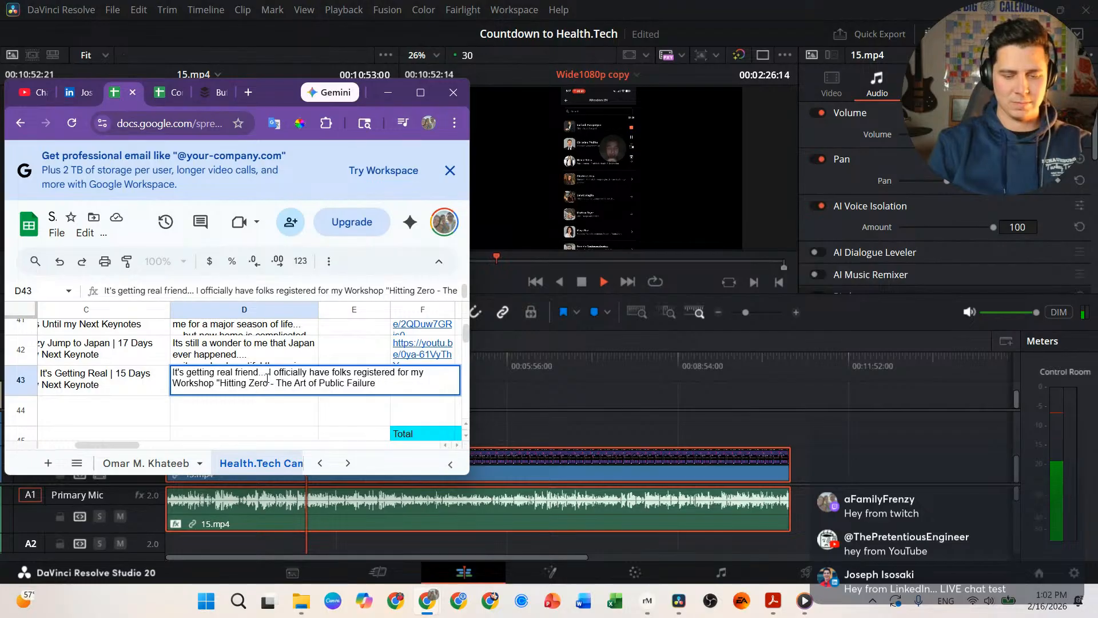
text(" at )
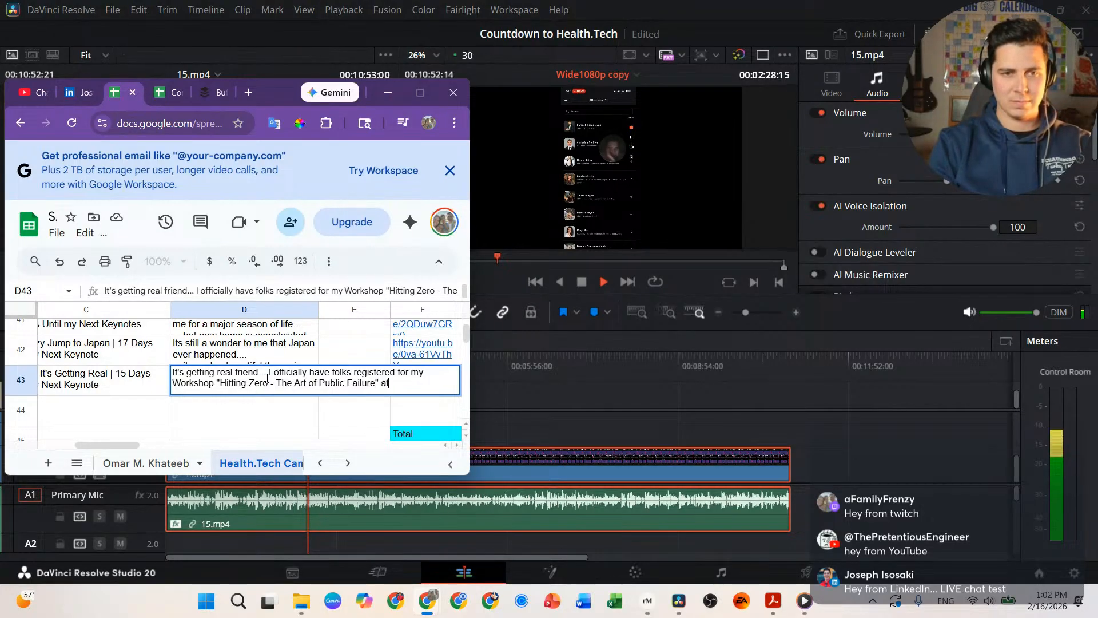
text(h)
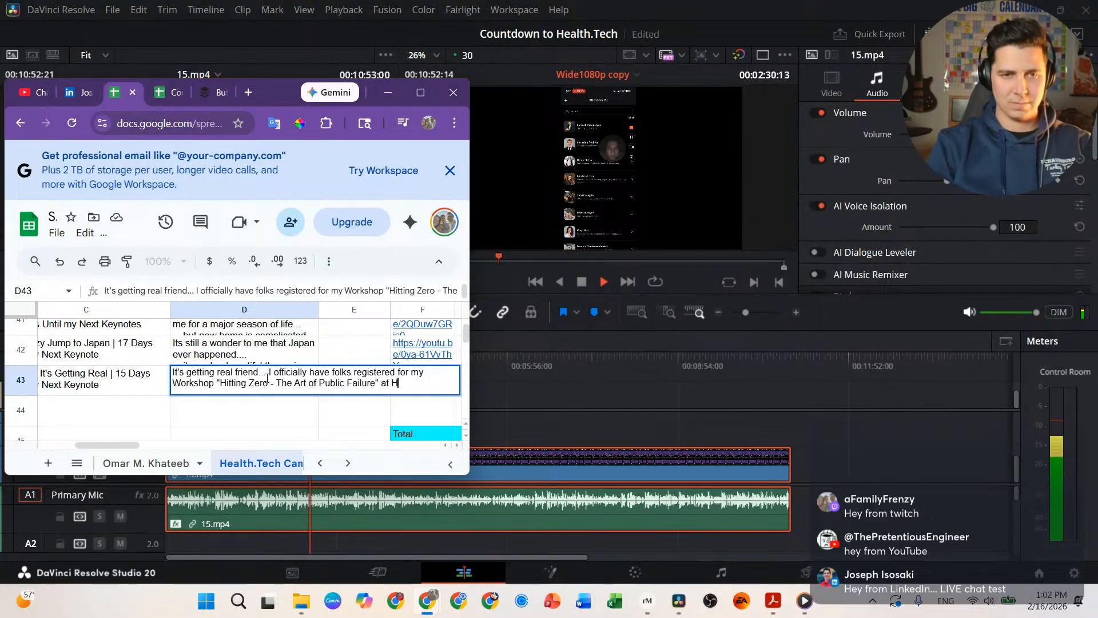
text(ealth.tech)
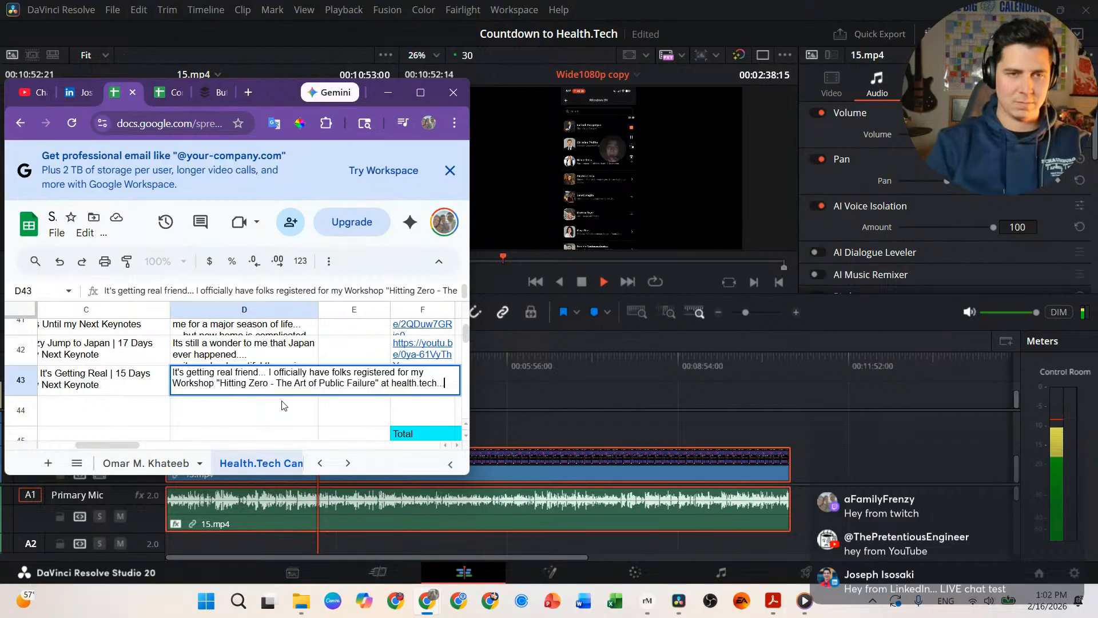
text(...)
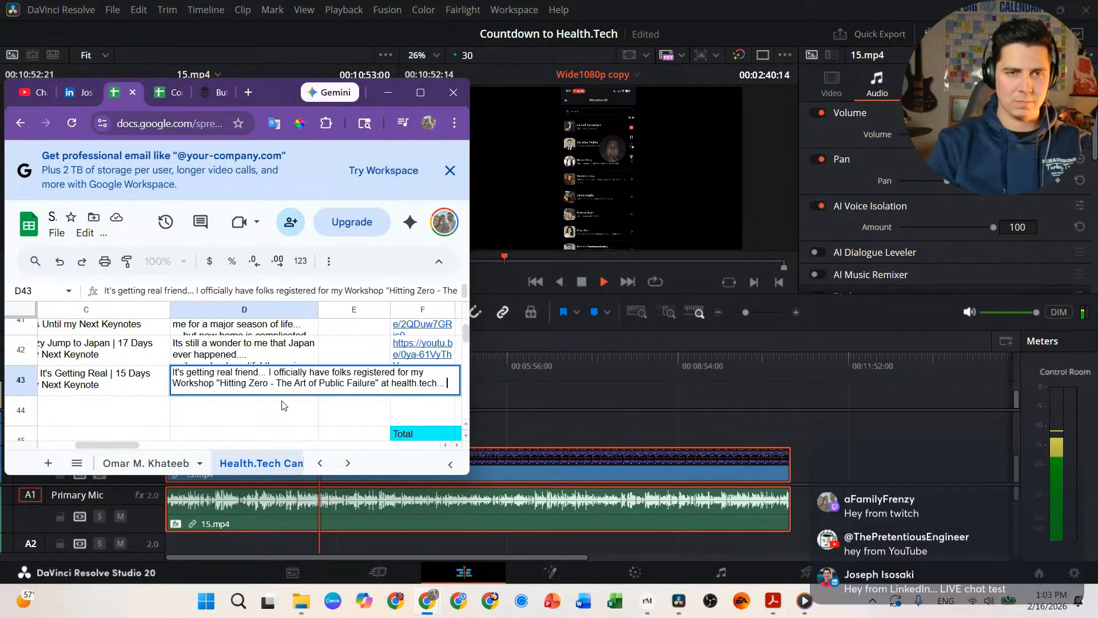
text(I'm so exci)
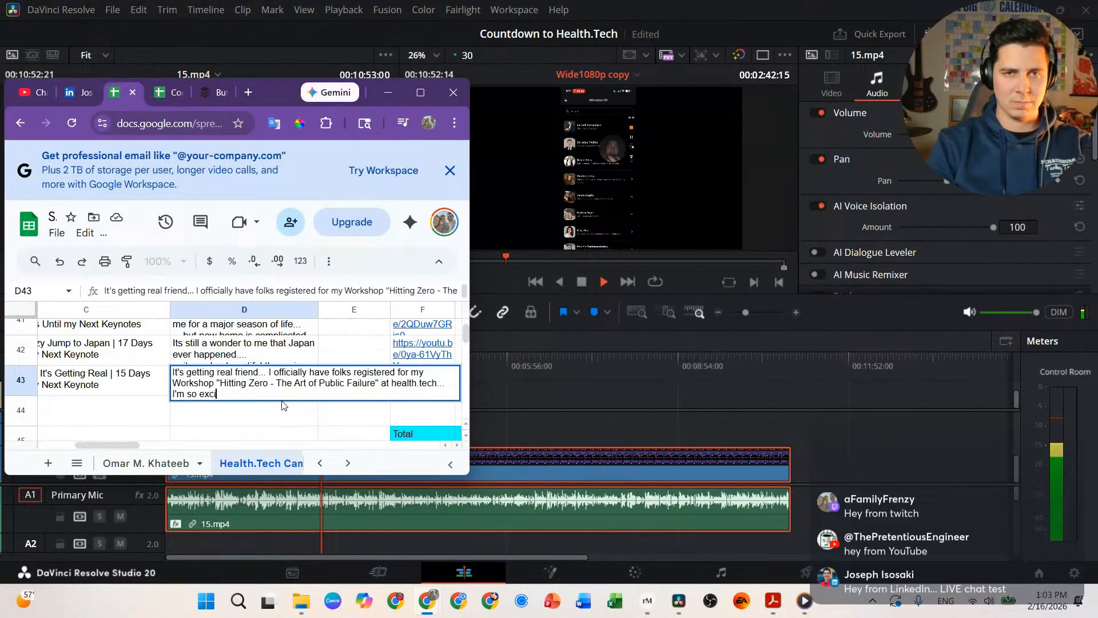
text(ted to conne)
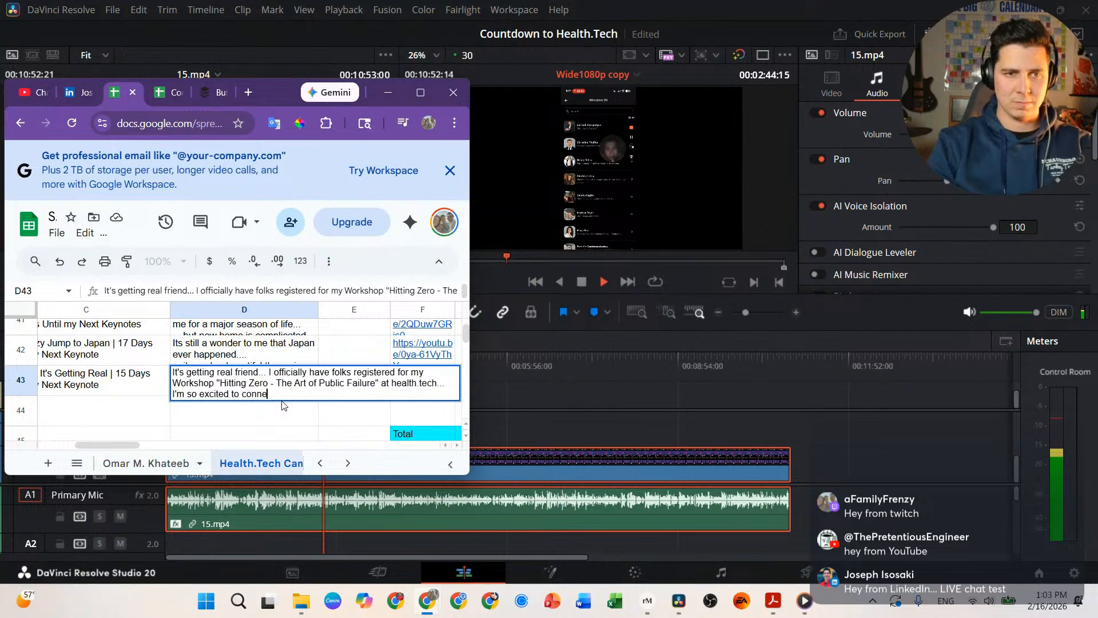
text( with)
key(shift+Return)
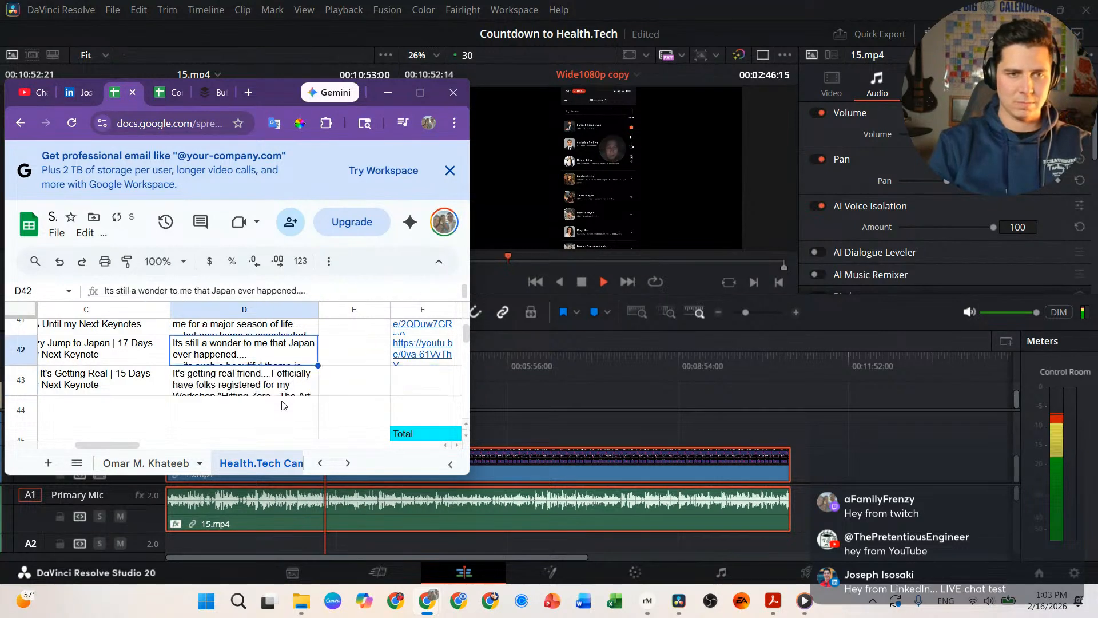
key(Return)
click(141, 417)
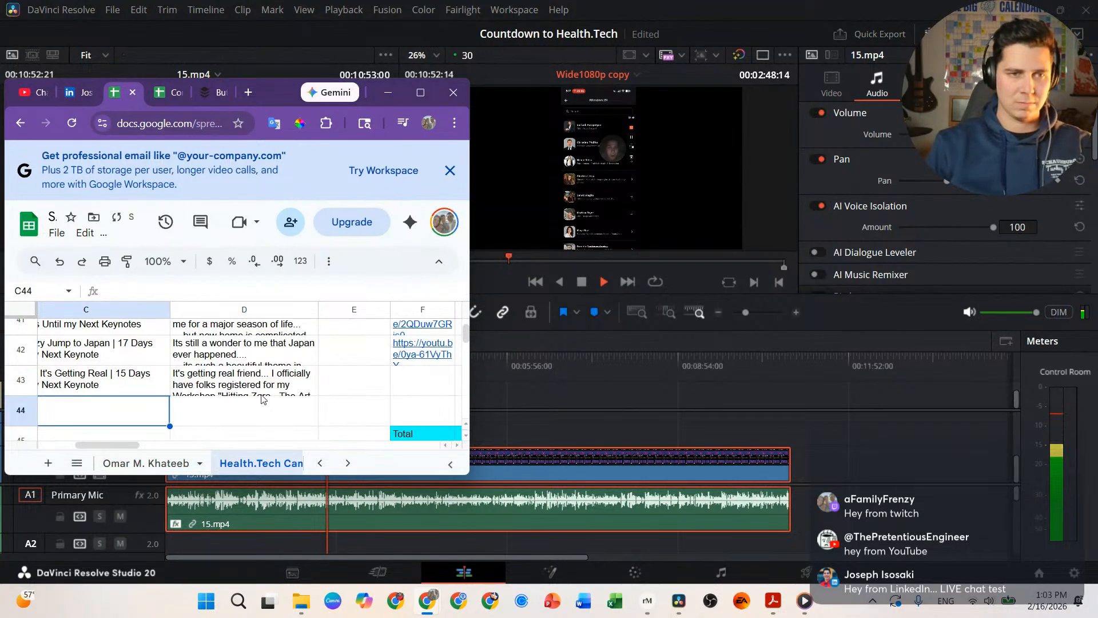
Step: Reopen D43 and add a line break after 'I'm so excited to connect with'
double_click(267, 382)
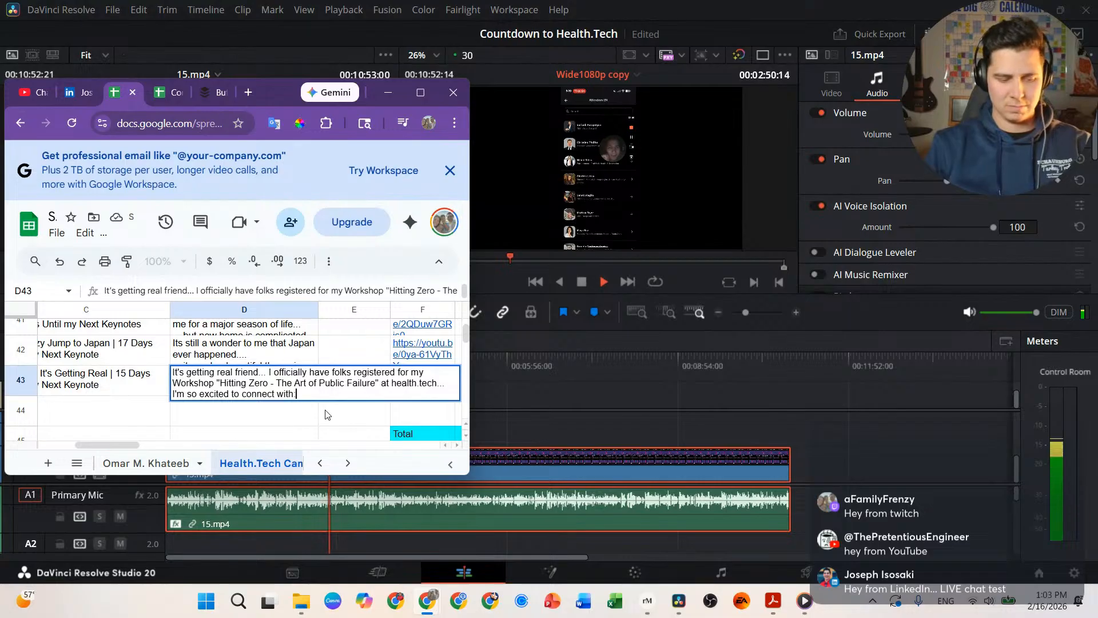
key(alt+Return)
key(alt+Return)
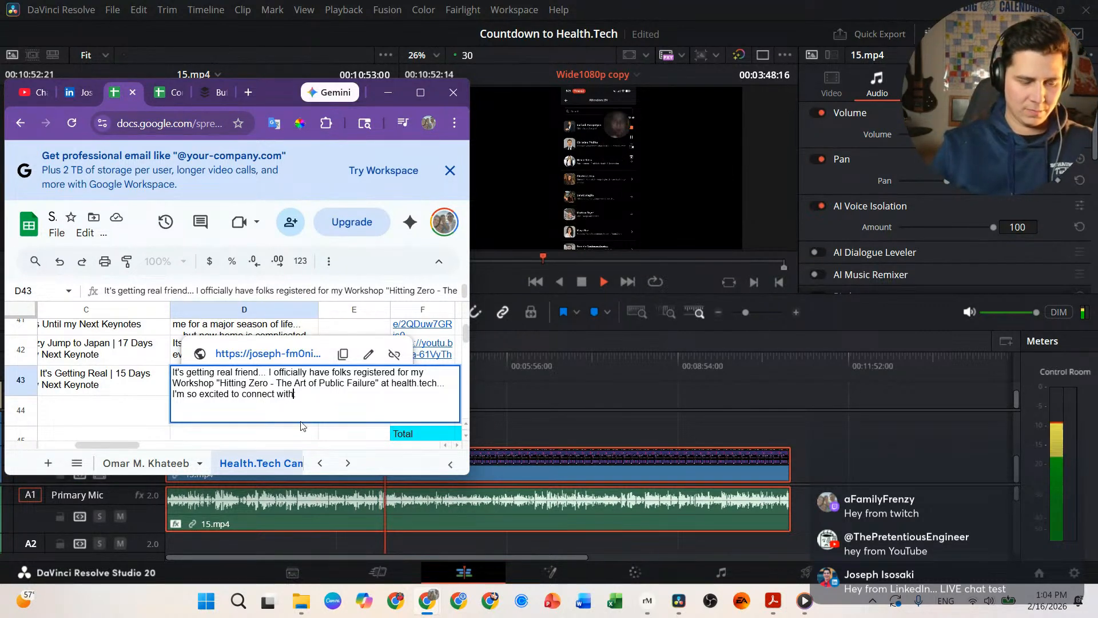
Step: Add 'in Basel Switzerland' and the first registrant's name to the D43 caption
text(in Basel S)
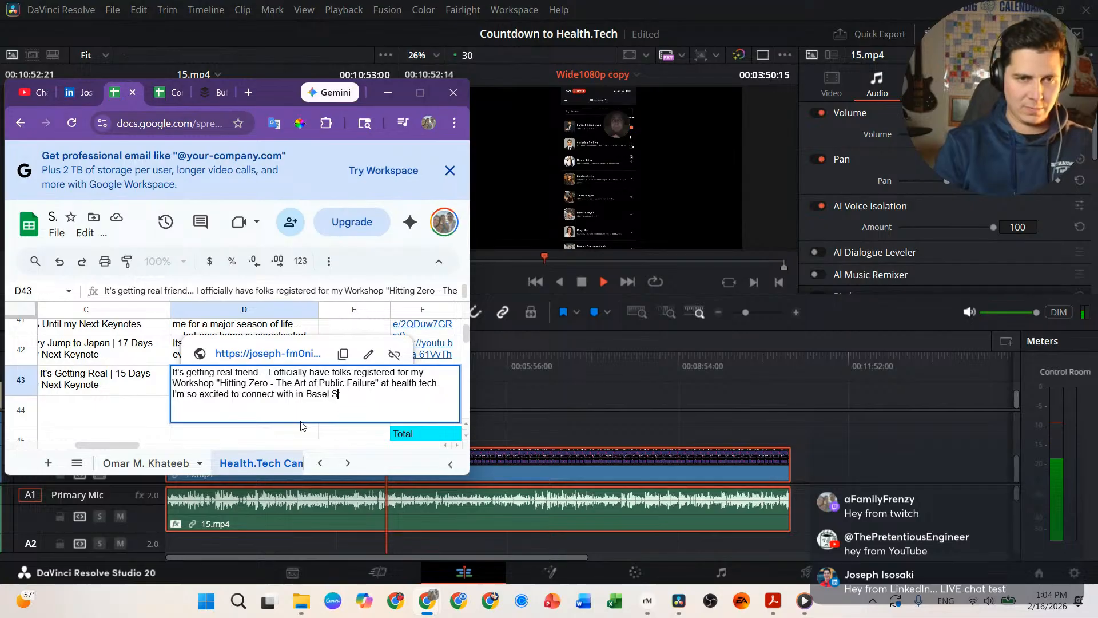
text(witzerland:)
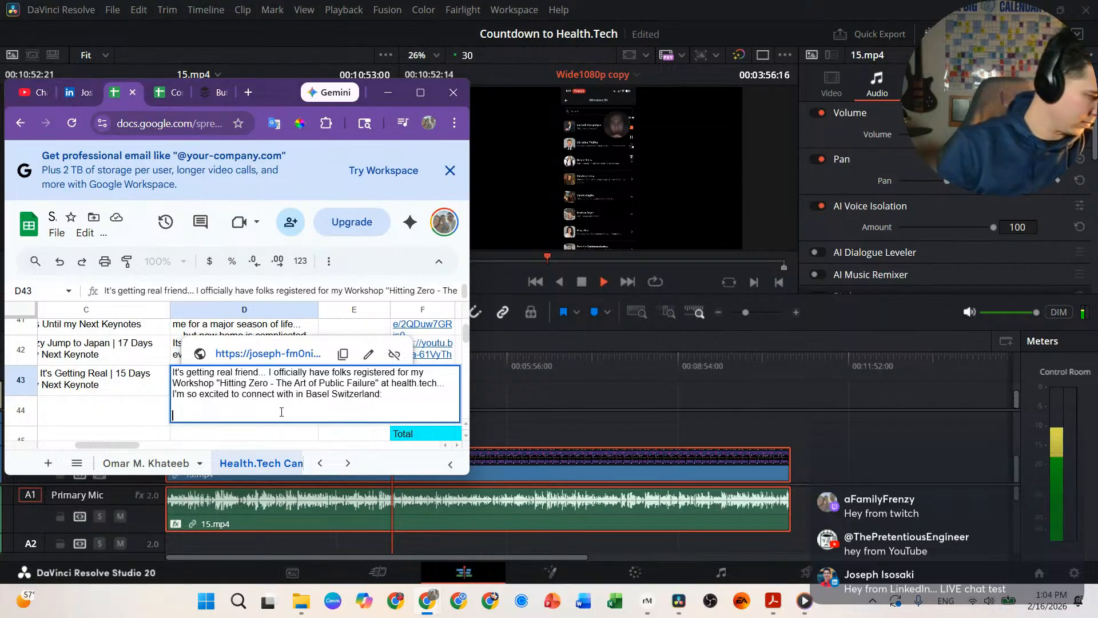
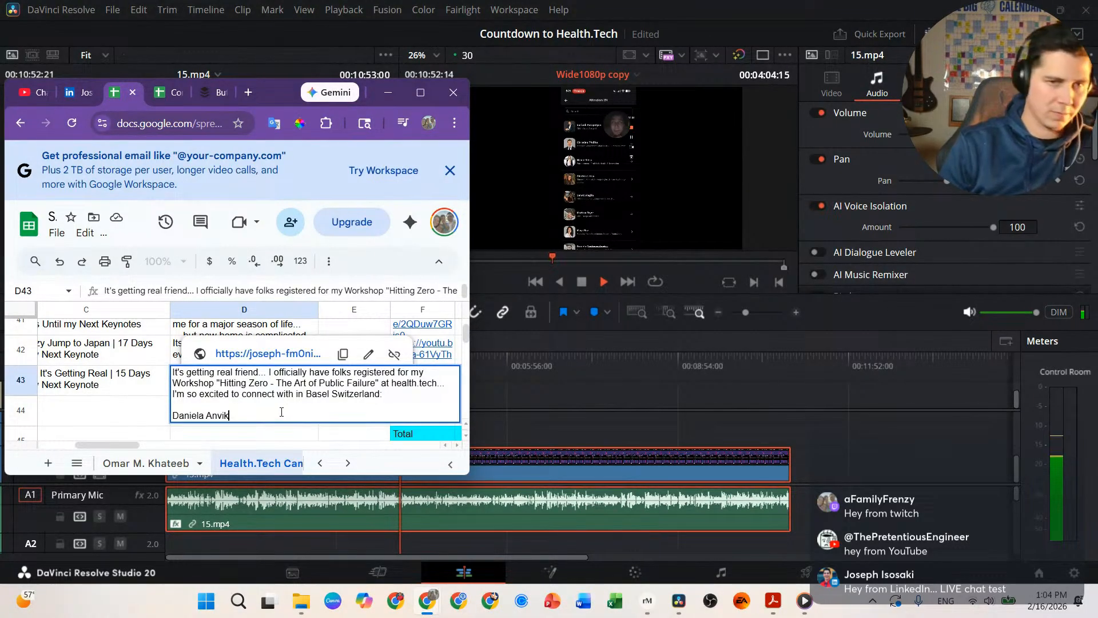
key(shift+Return)
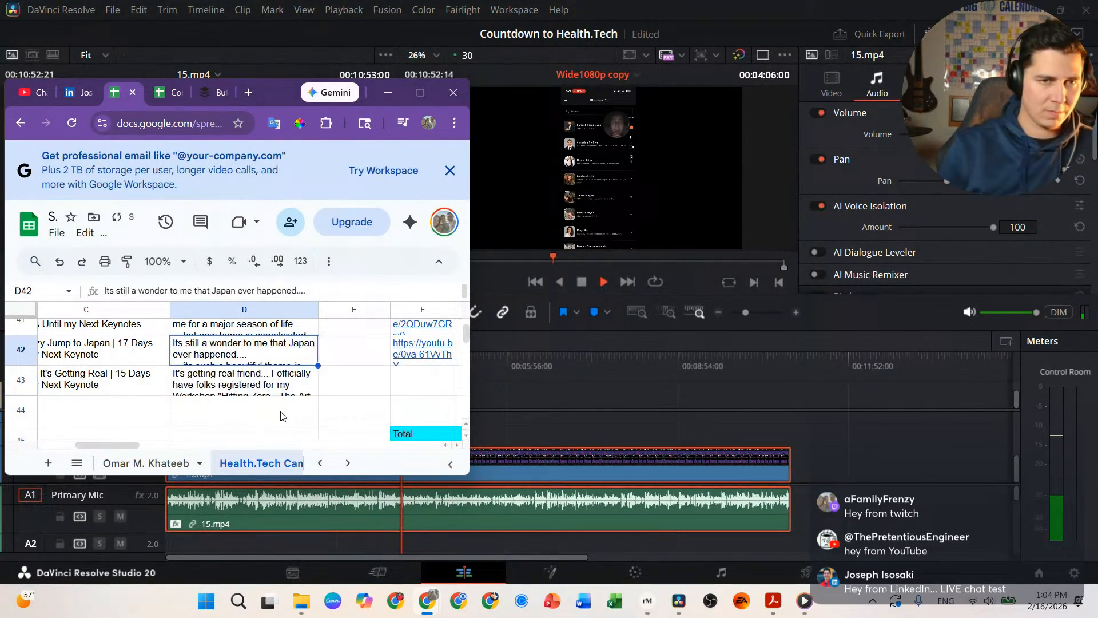
double_click(286, 382)
key(ctrl+Return)
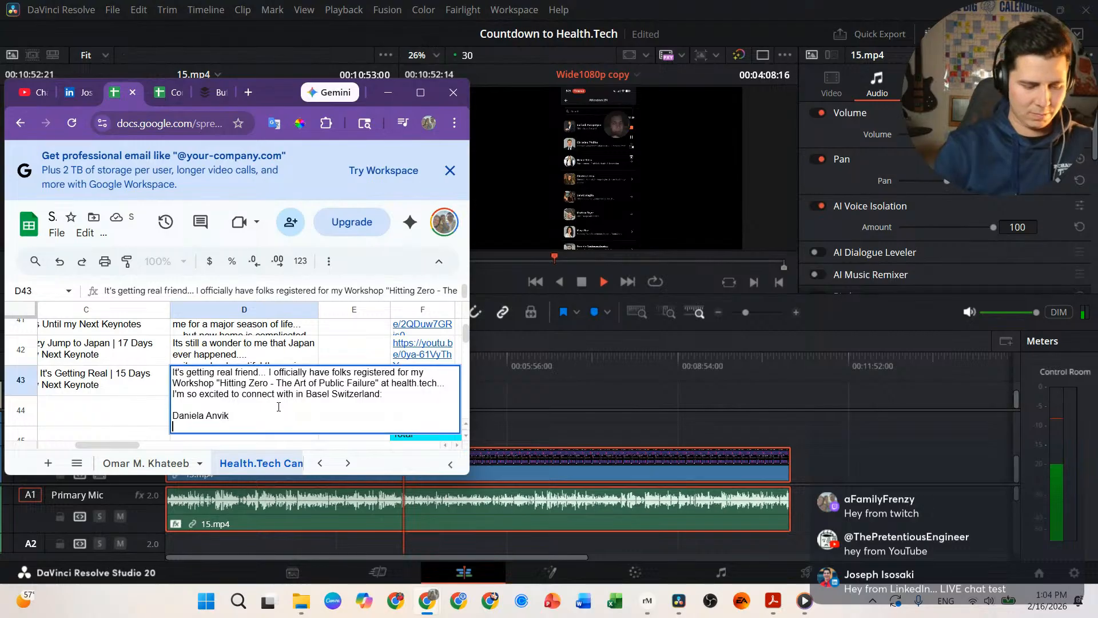
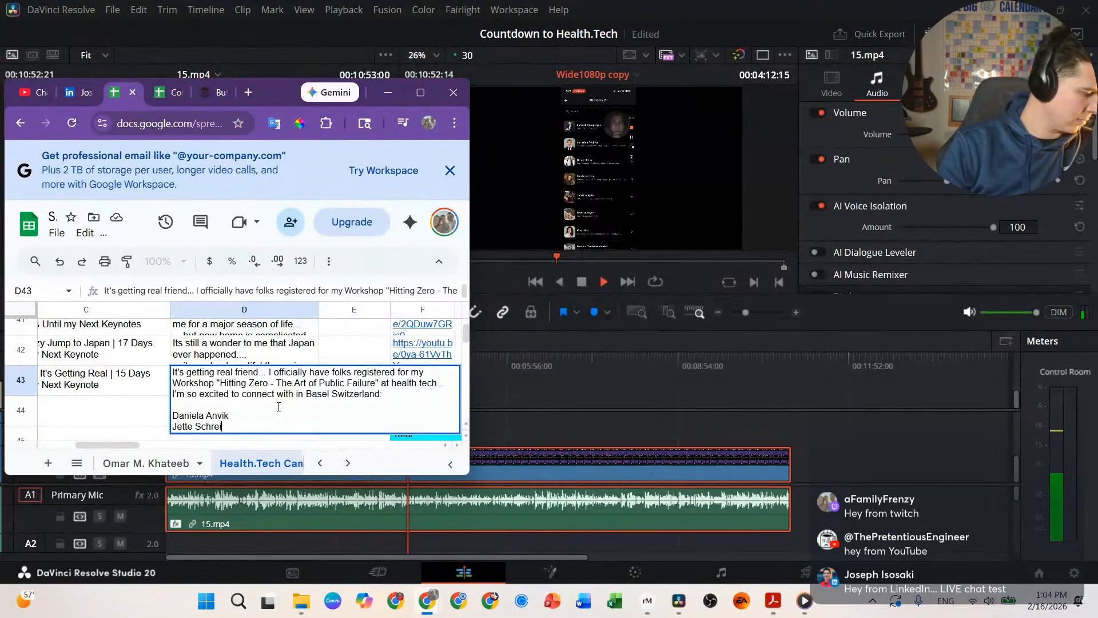
Step: List the next five registrants' names in D43, one per line
key(ctrl+Return)
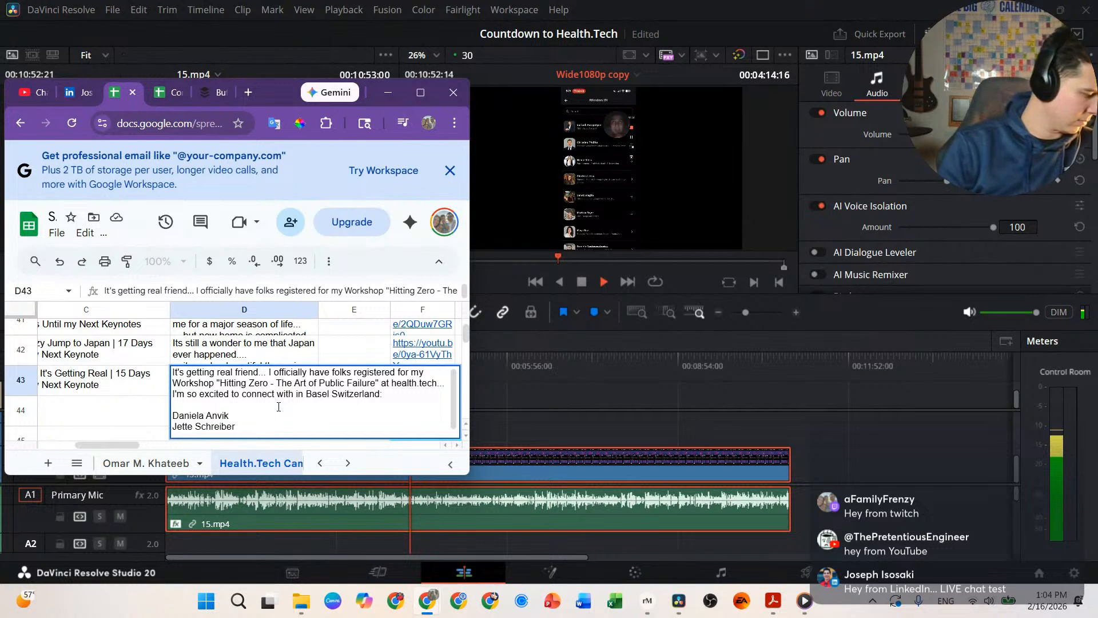
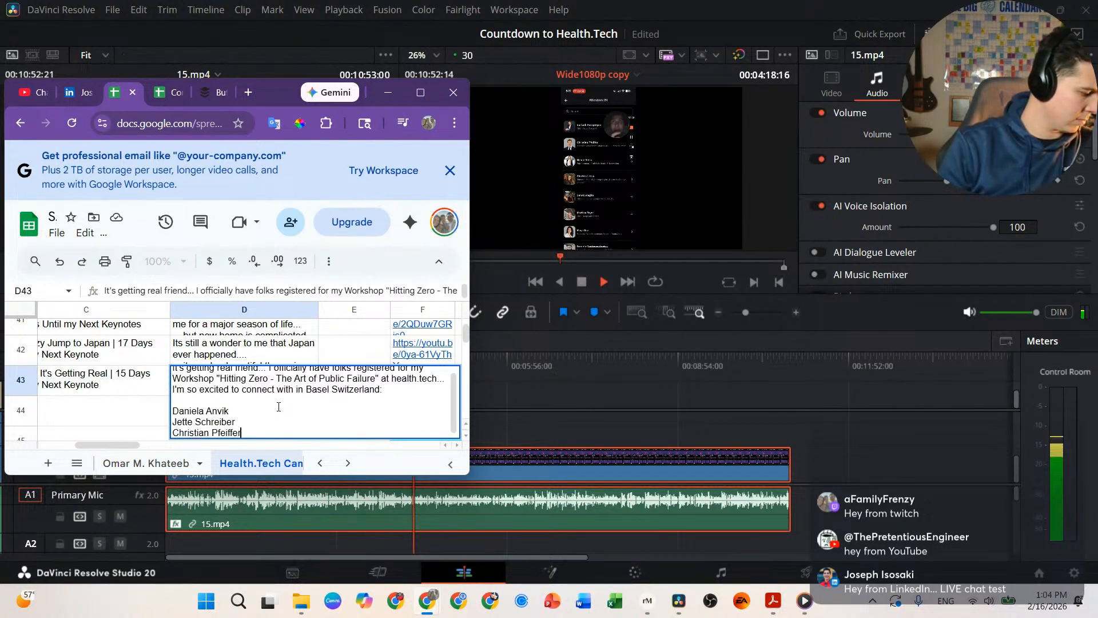
key(ctrl+Return)
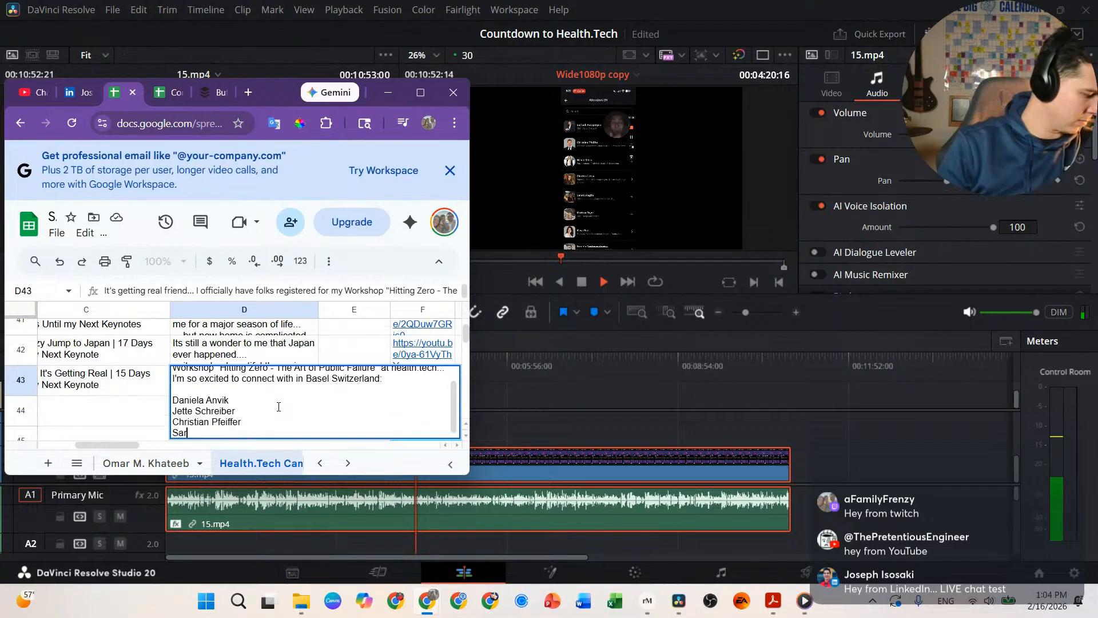
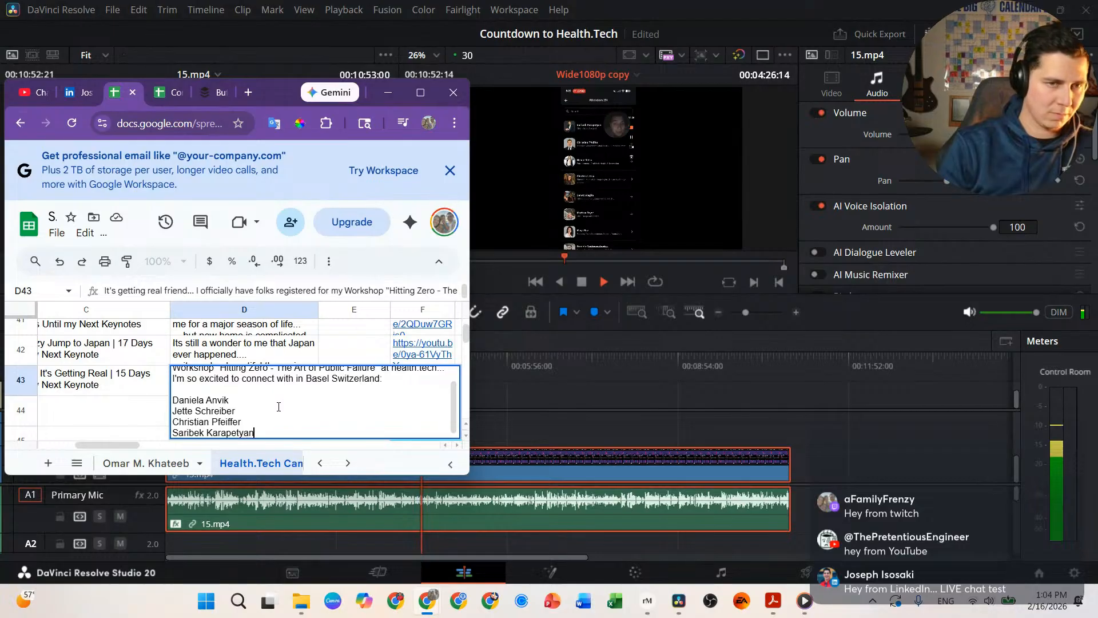
key(alt+Return)
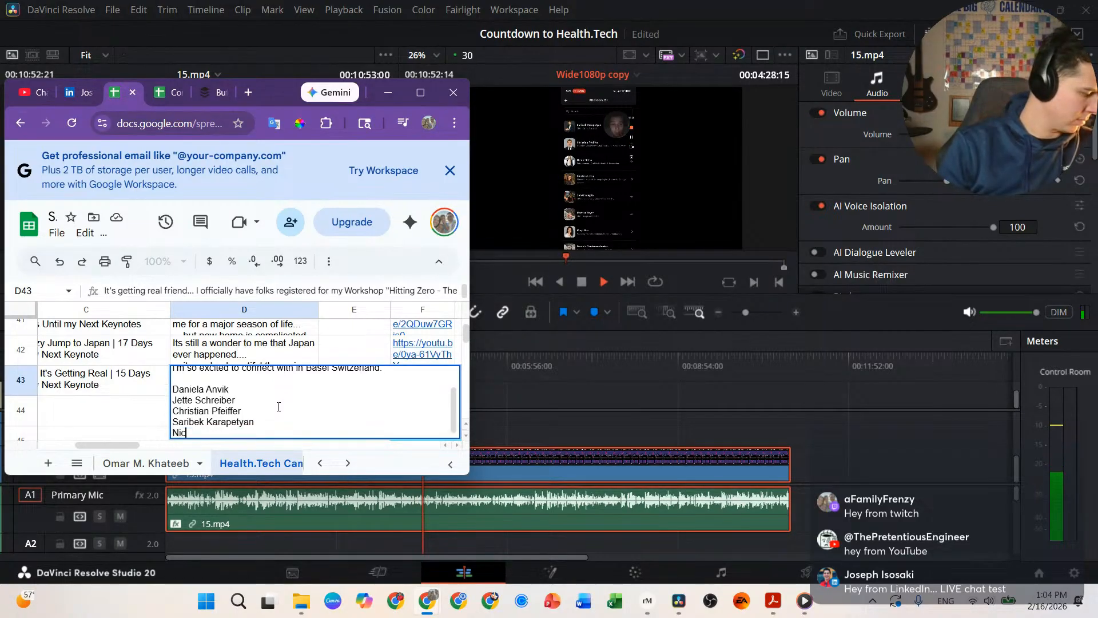
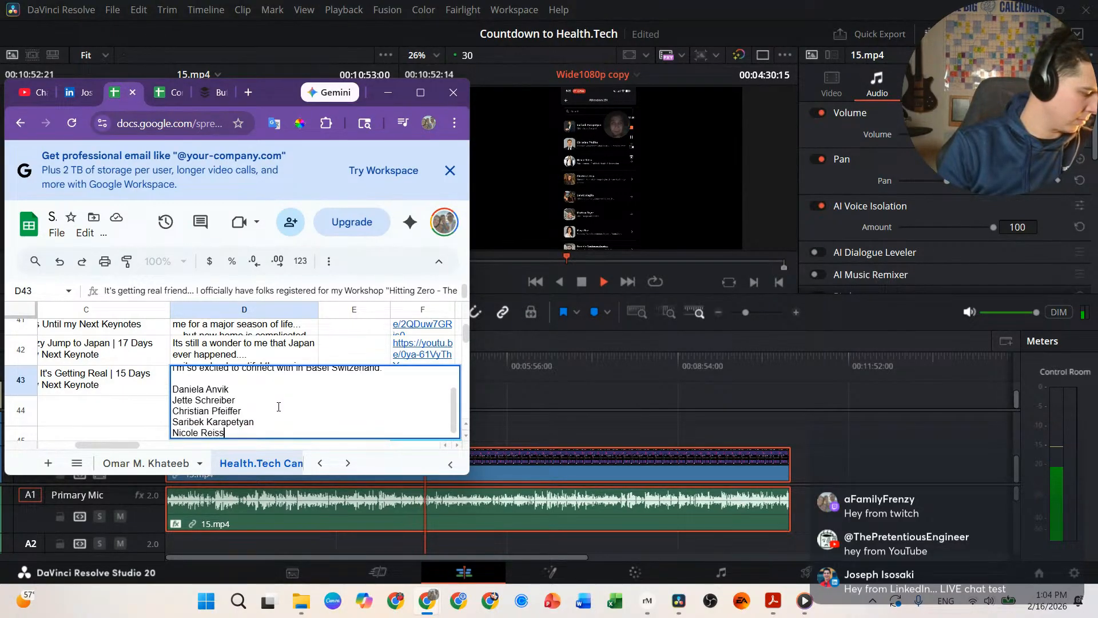
key(alt+Return)
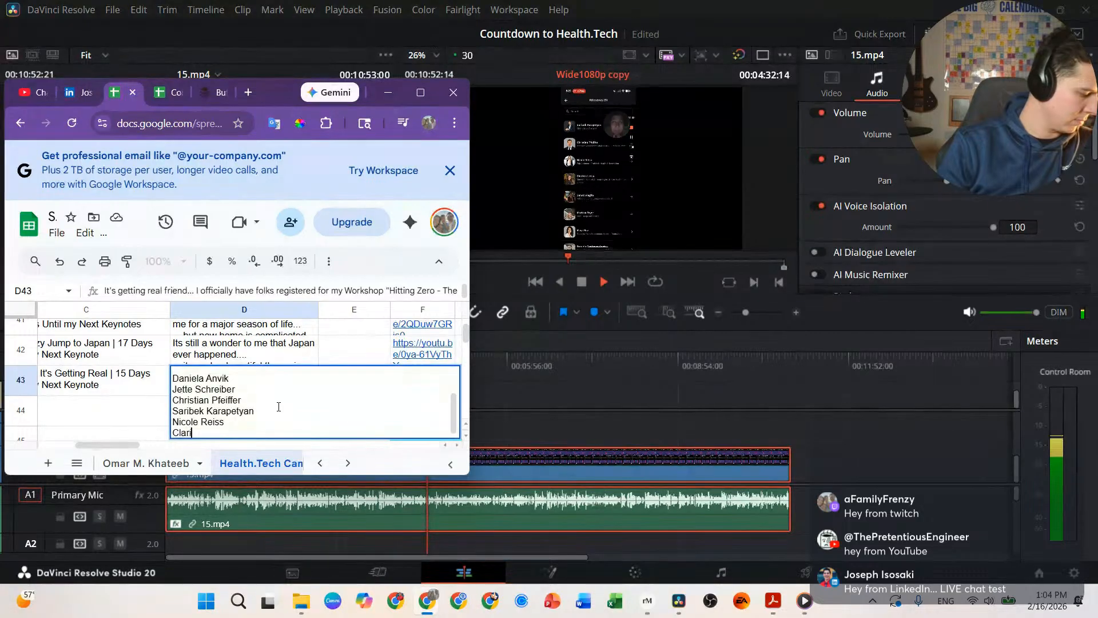
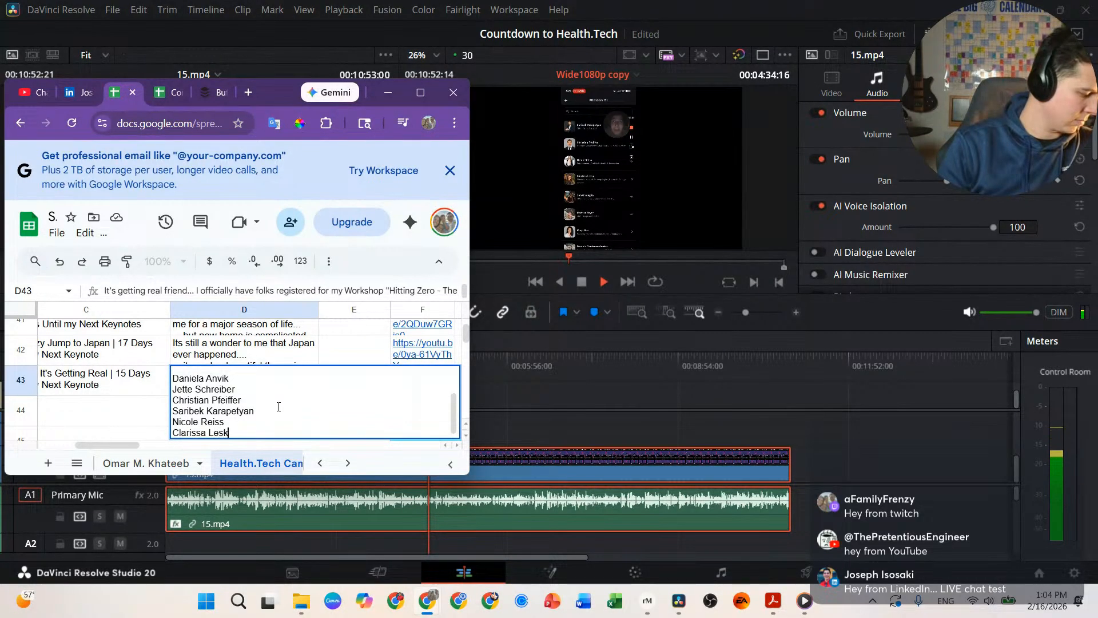
key(alt+Return)
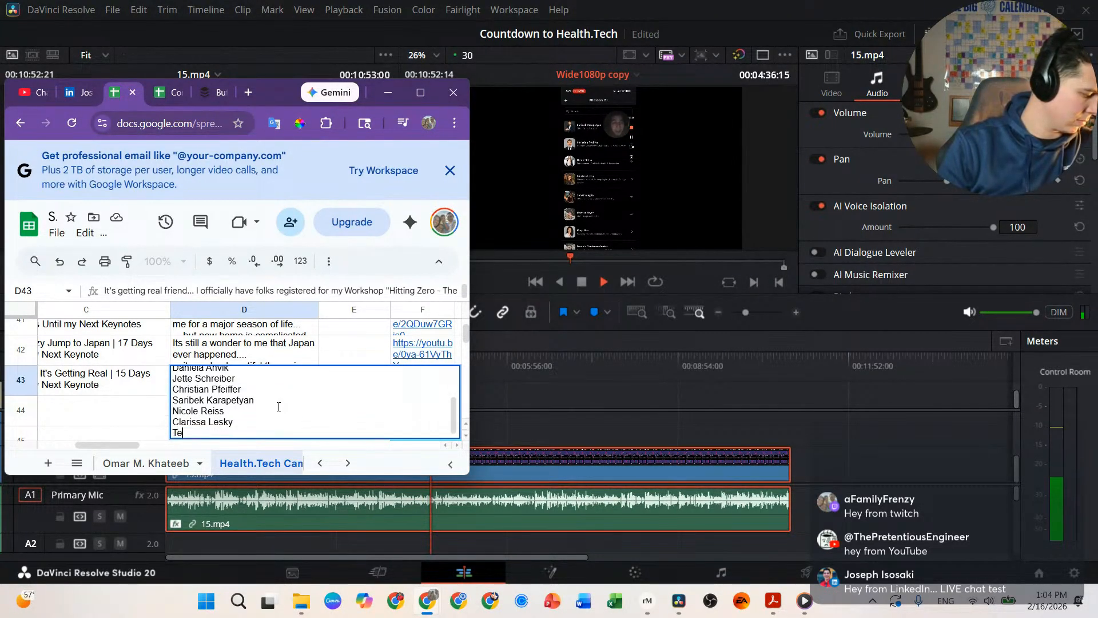
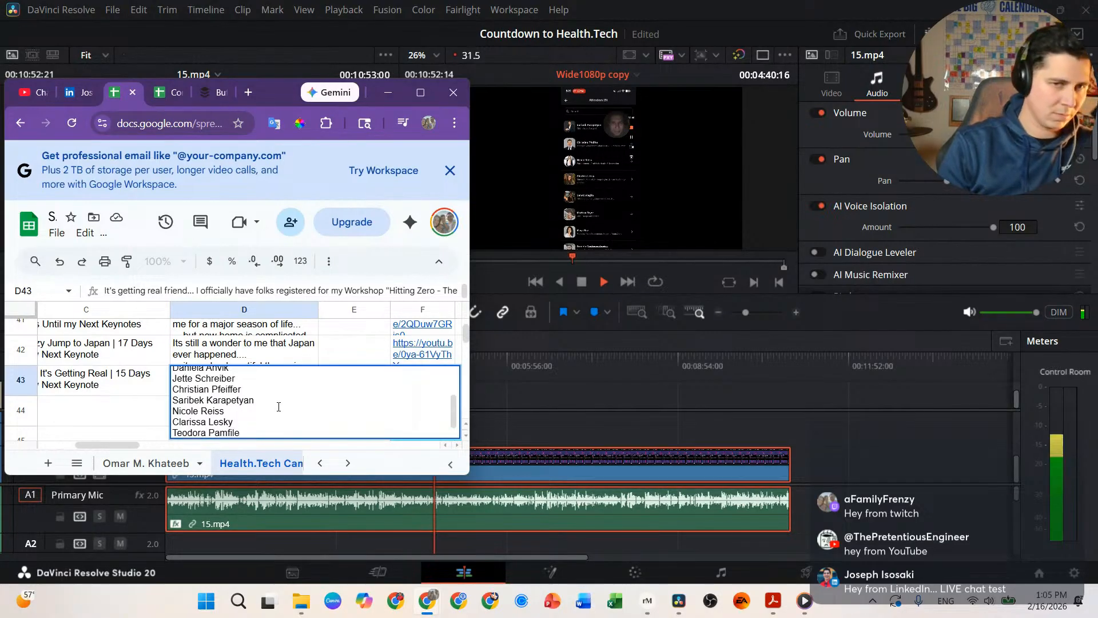
Step: Add the remaining five registrants' names on their own lines
key(alt+Return)
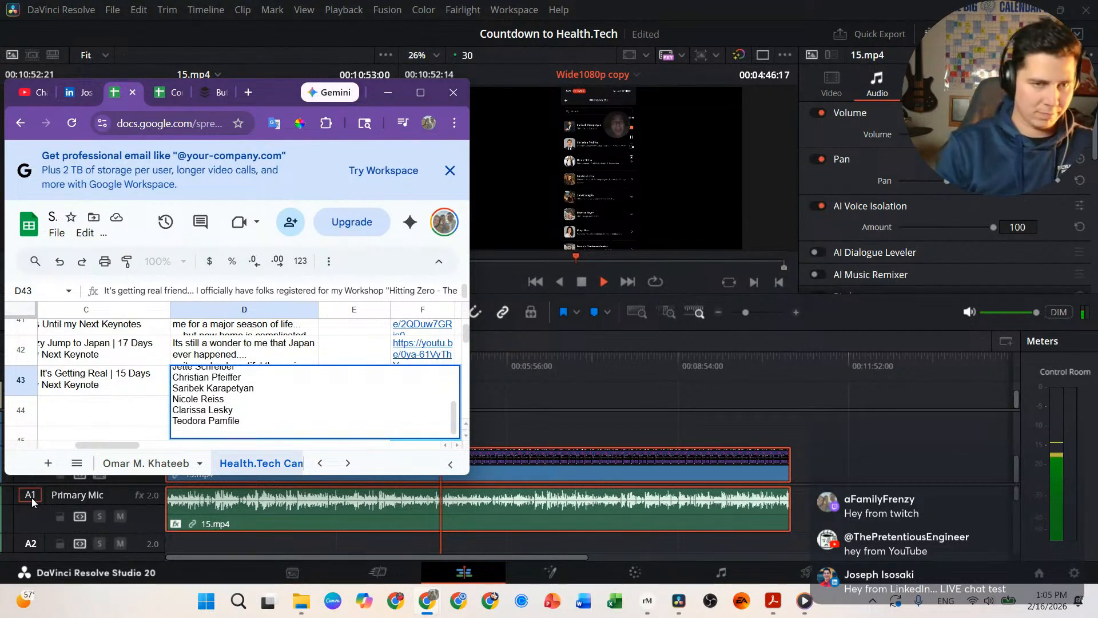
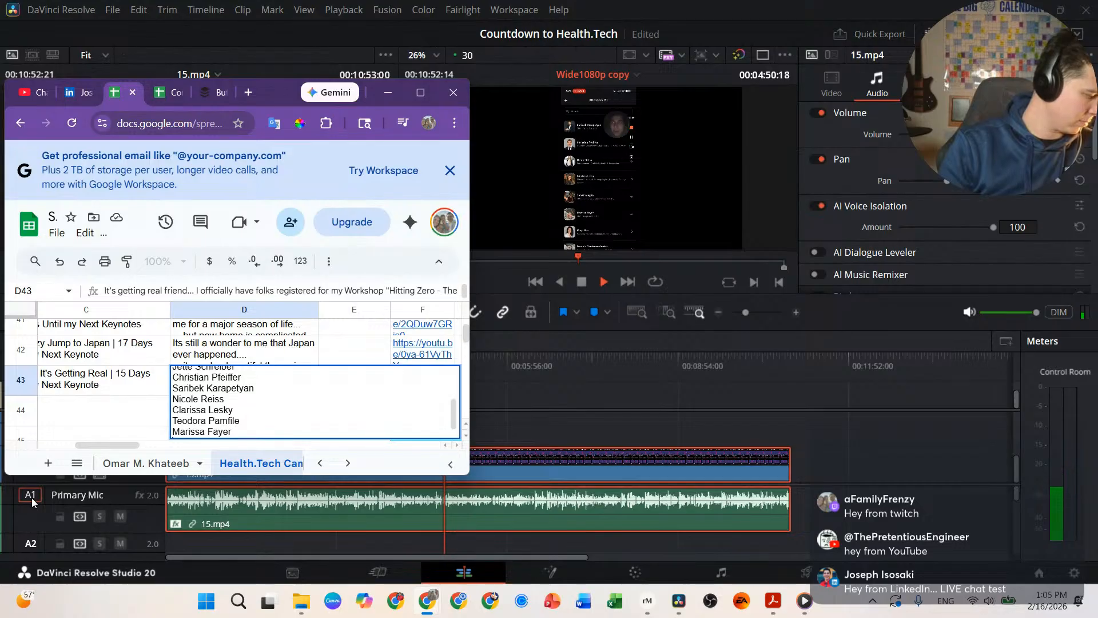
key(alt+Return)
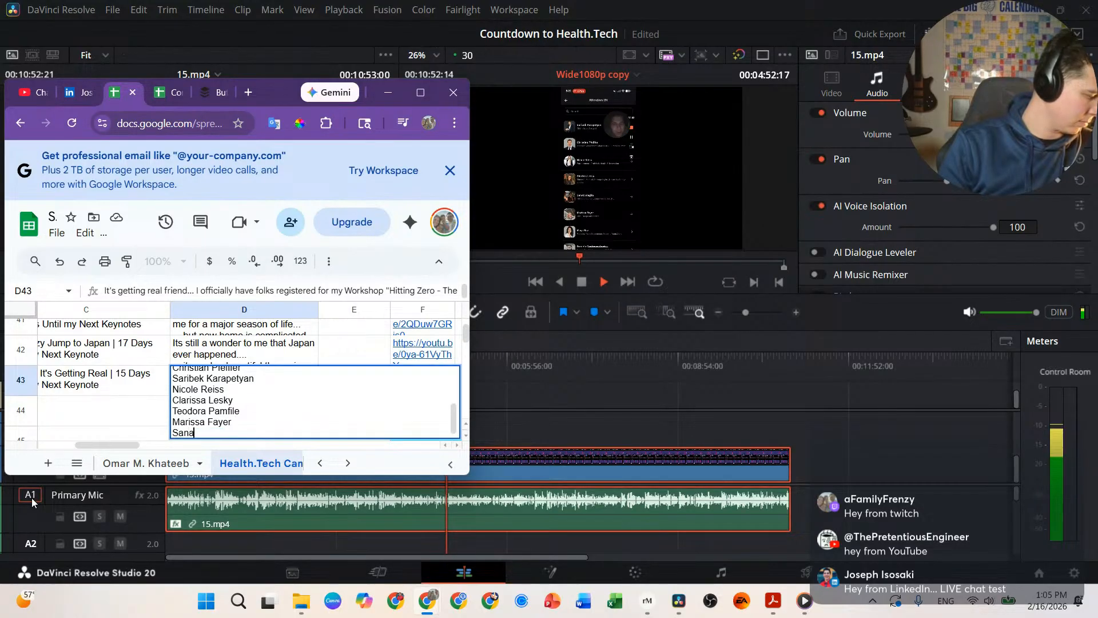
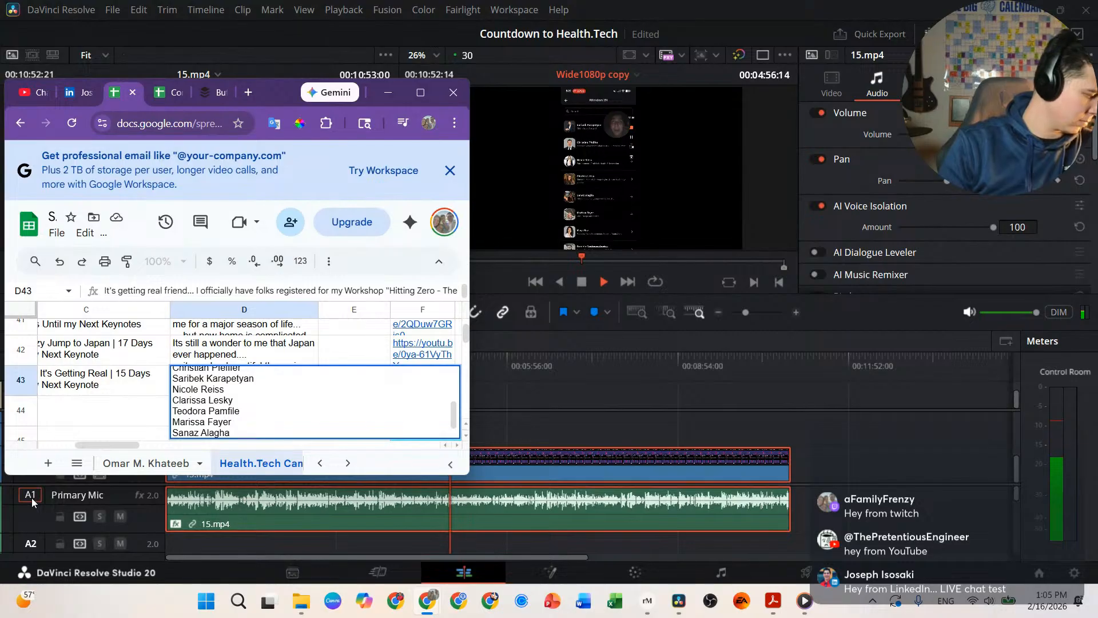
key(alt+Return)
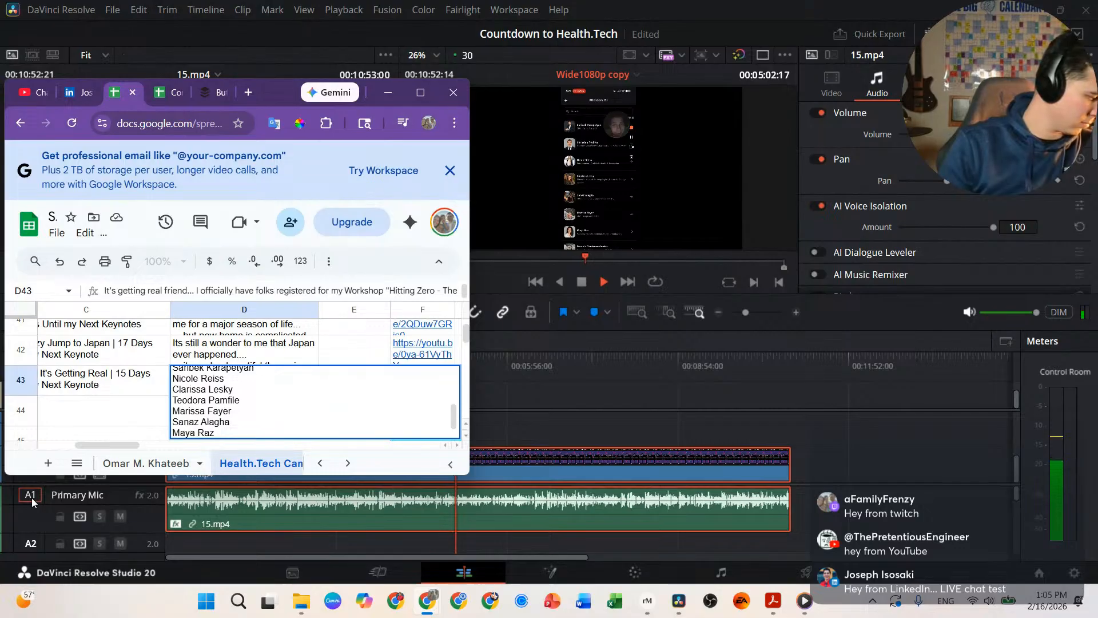
key(alt+Return)
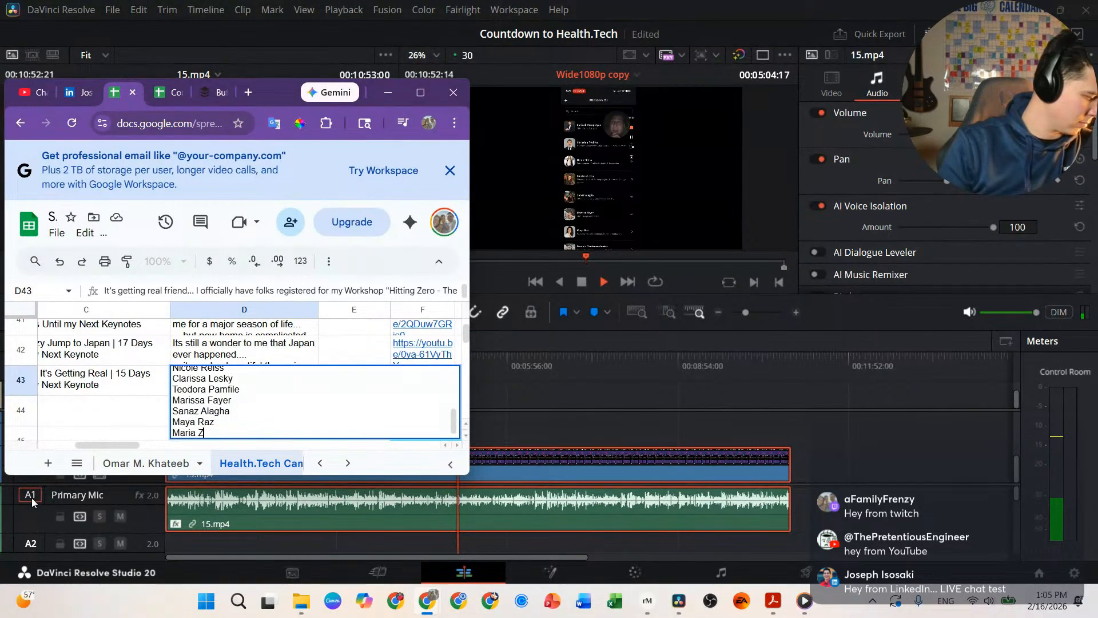
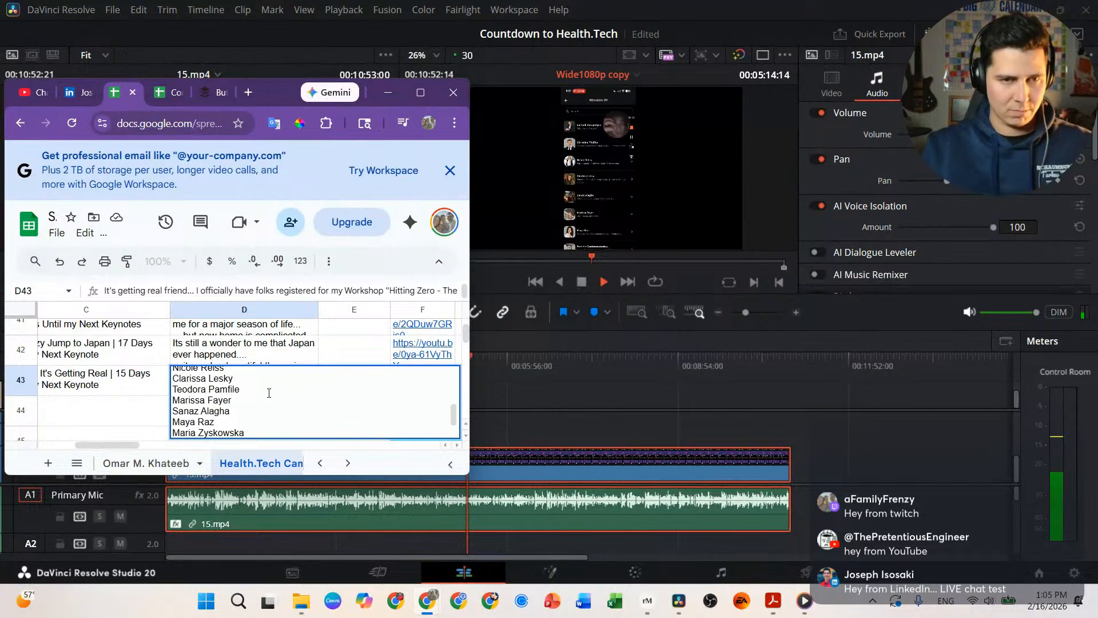
Step: Leave D43 and look over the closing text of the D42 Japan description for comparison
scroll(327, 404, down, 2)
key(shift+Tab)
click(209, 360)
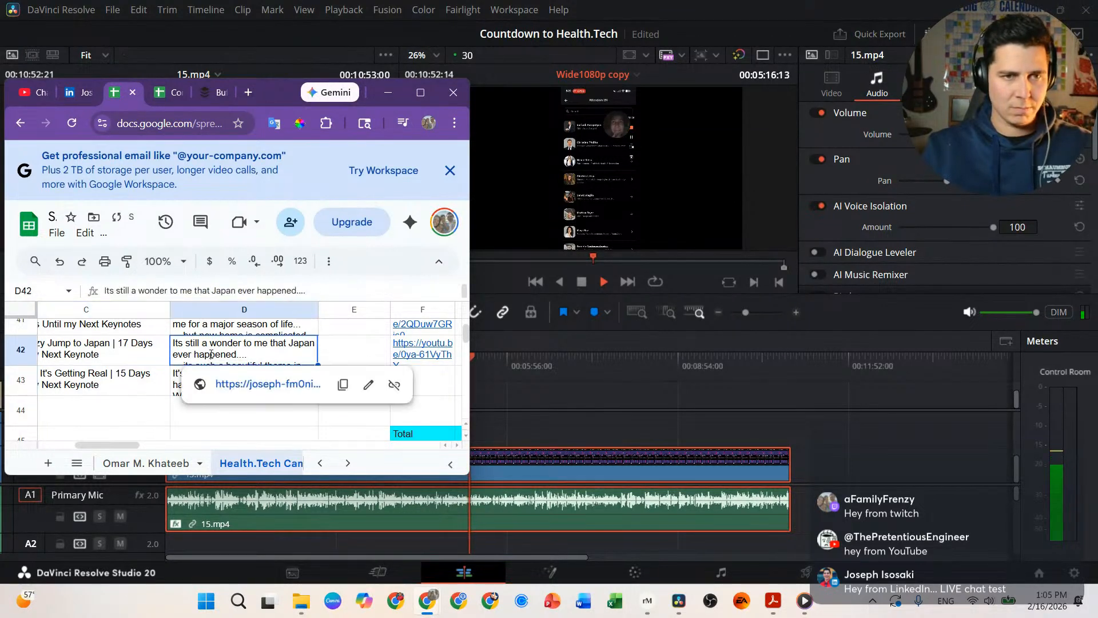
double_click(209, 360)
drag(235, 386, 259, 448)
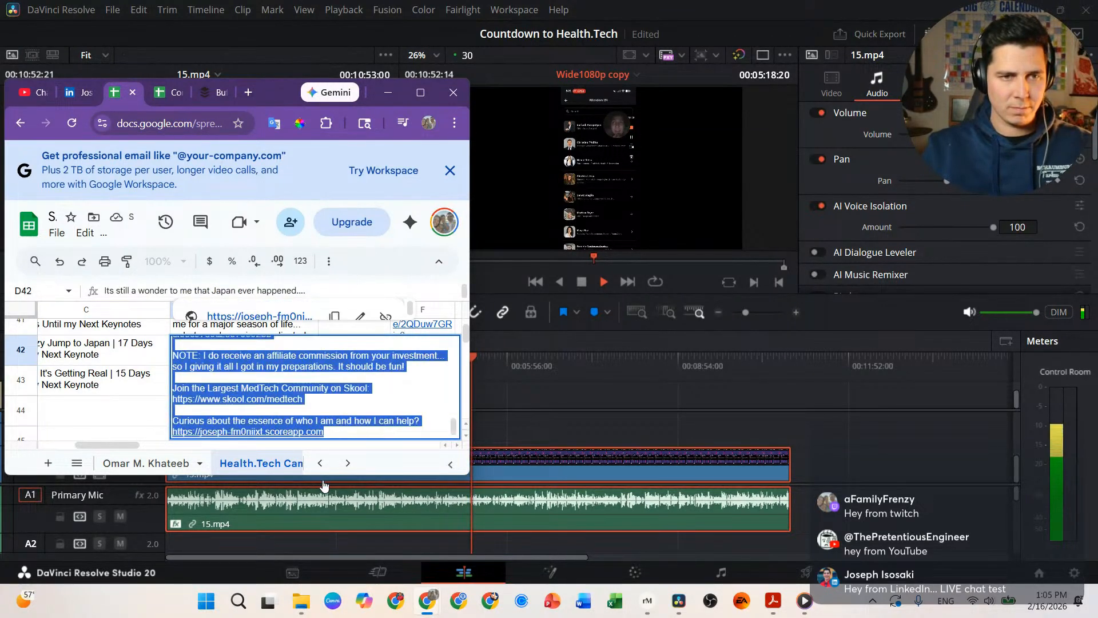
click(135, 411)
Step: Correct the last surname's ending to 'y', pull the asterisk divider up under the names, and commit D43
double_click(225, 386)
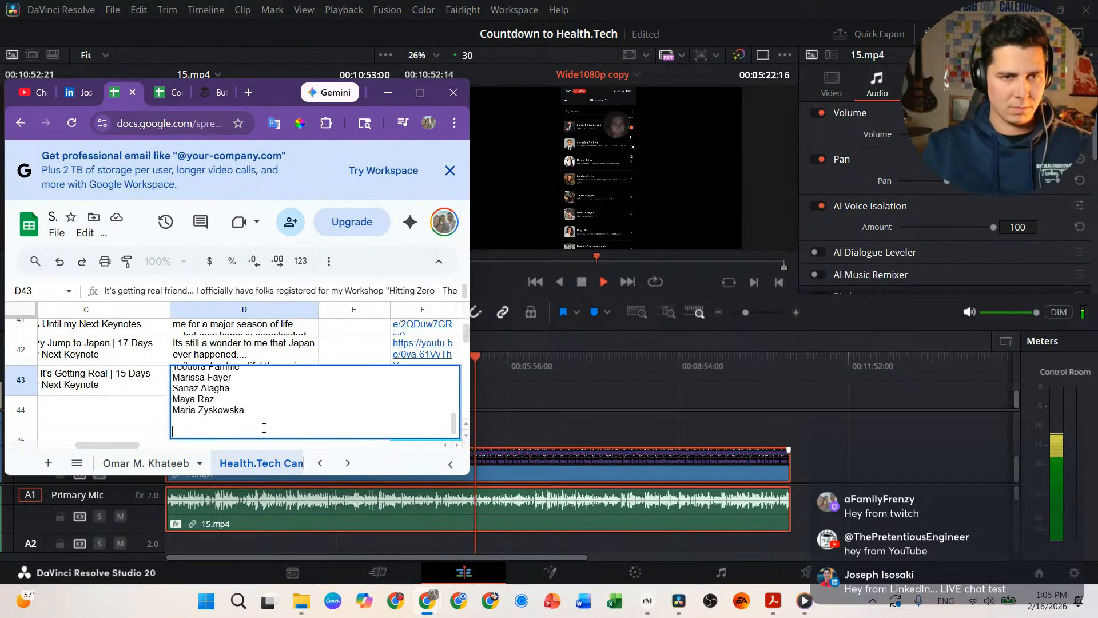
scroll(232, 395, up, 3)
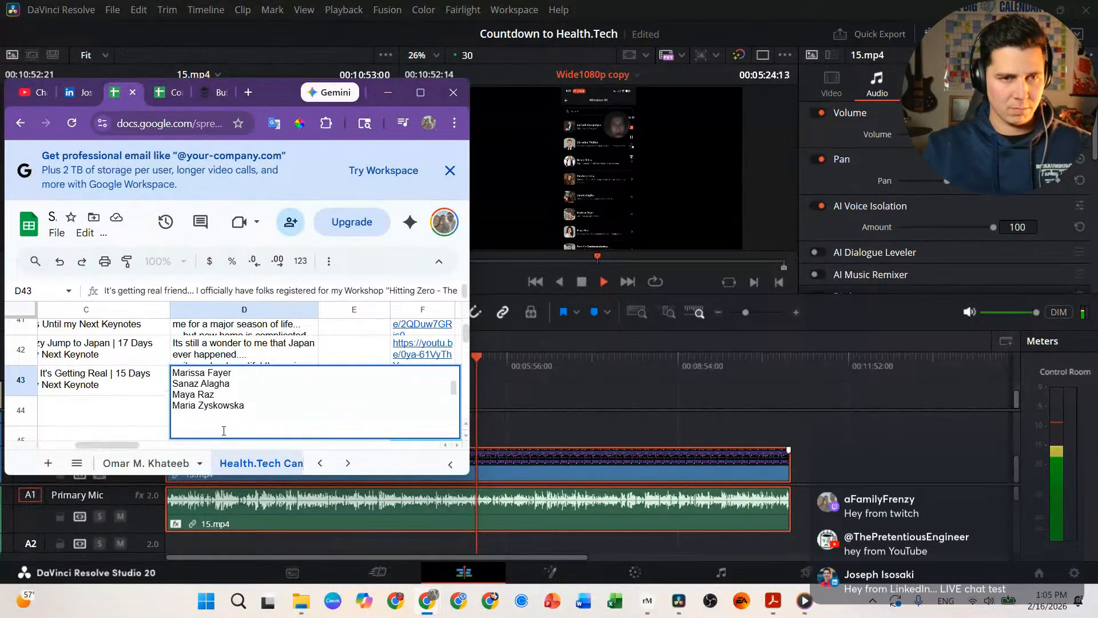
scroll(232, 395, down, 3)
scroll(226, 396, up, 3)
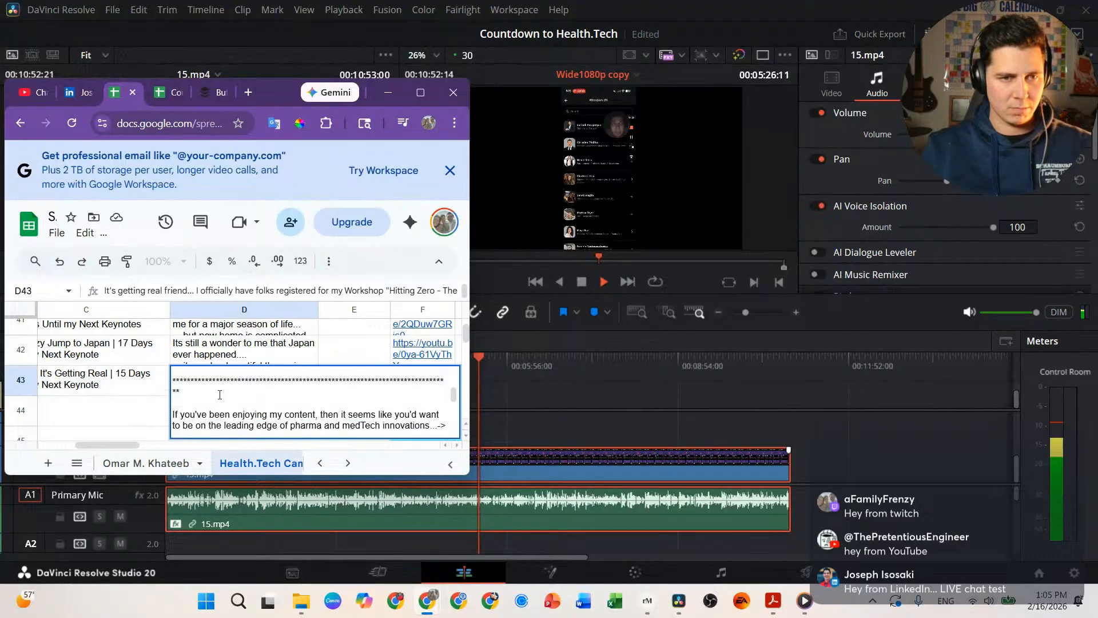
scroll(218, 397, down, 3)
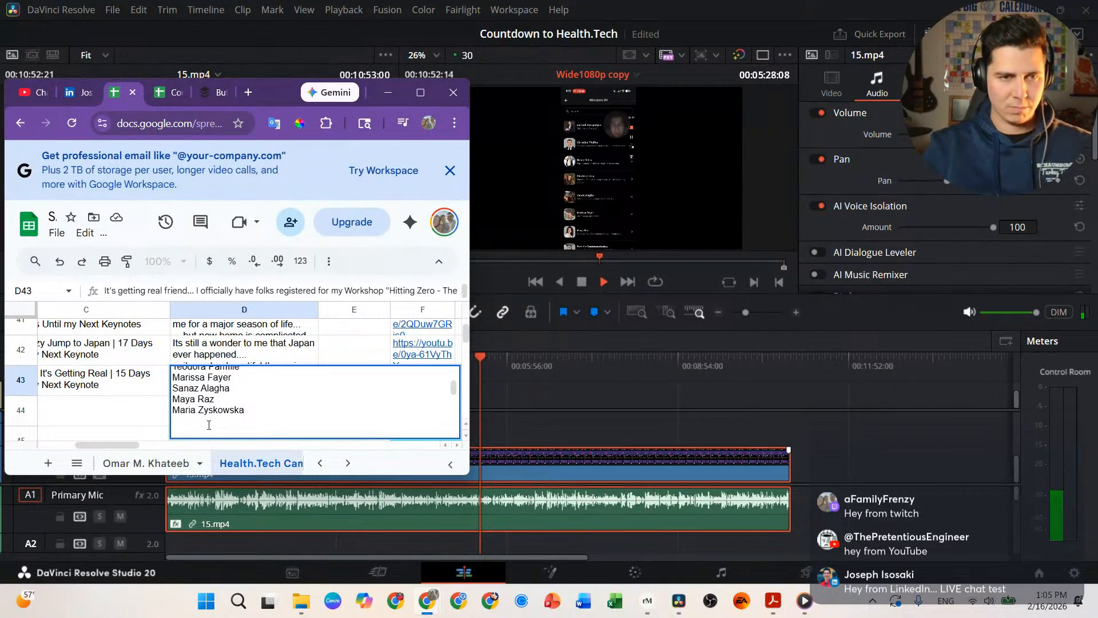
key(BackSpace)
key(BackSpace)
text(y)
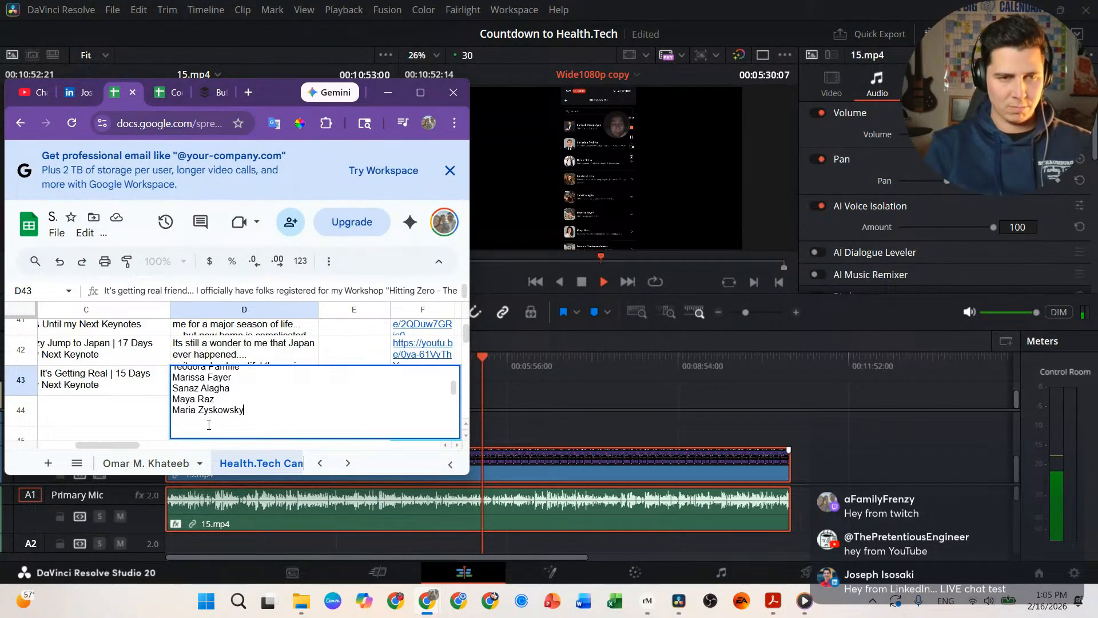
key(Delete)
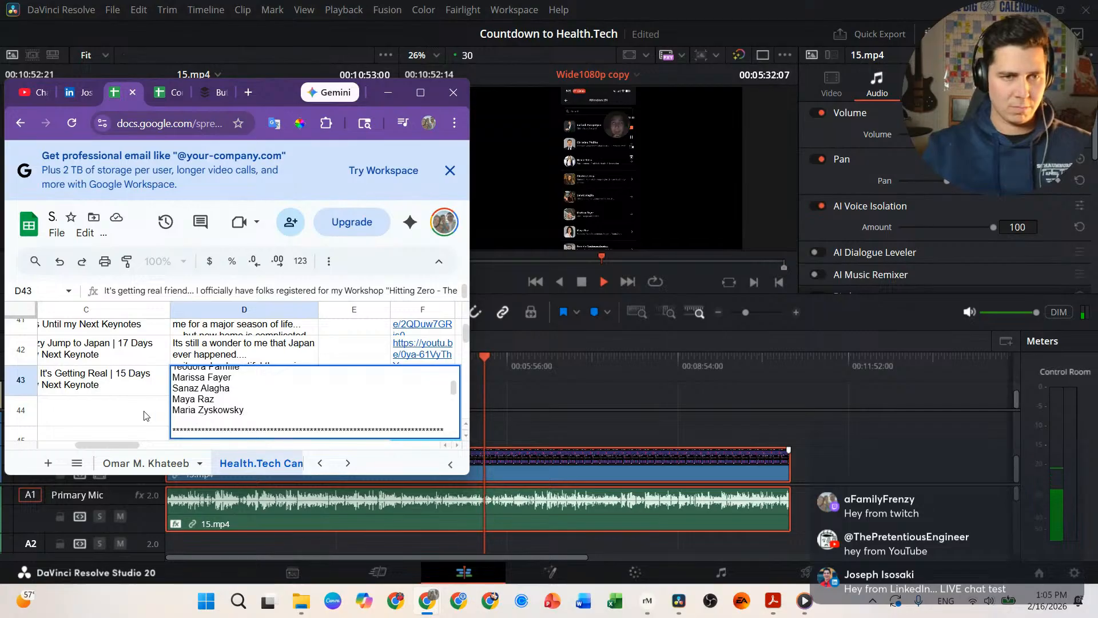
key(Return)
scroll(276, 393, down, 5)
scroll(277, 394, up, 5)
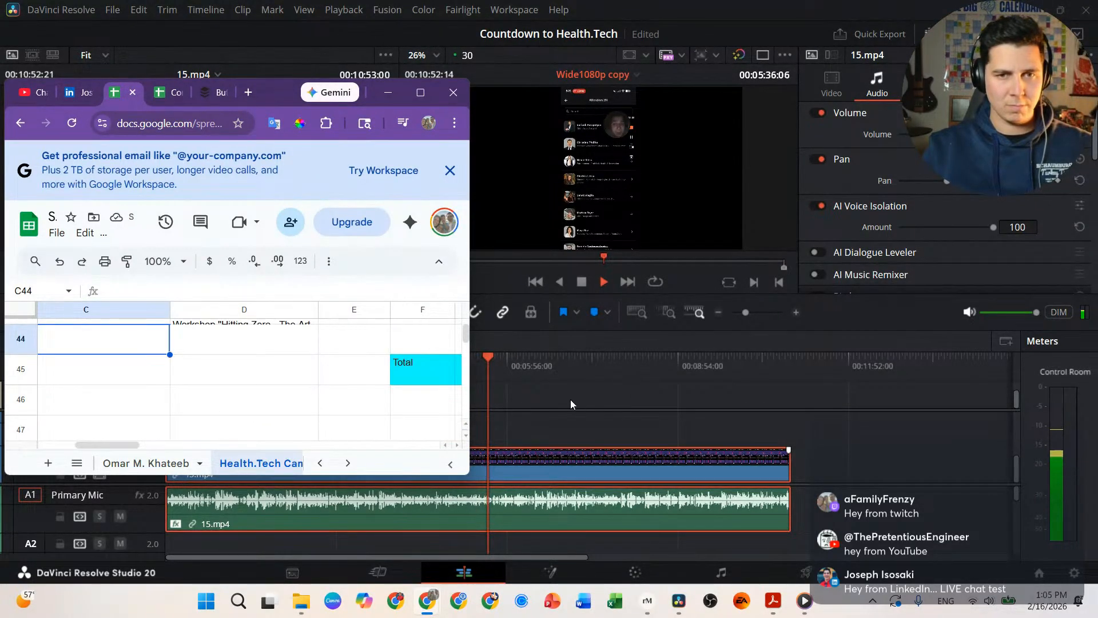
Step: Stop Resolve playback and bring the campaign spreadsheet forward with cell D43 selected
click(540, 345)
key(space)
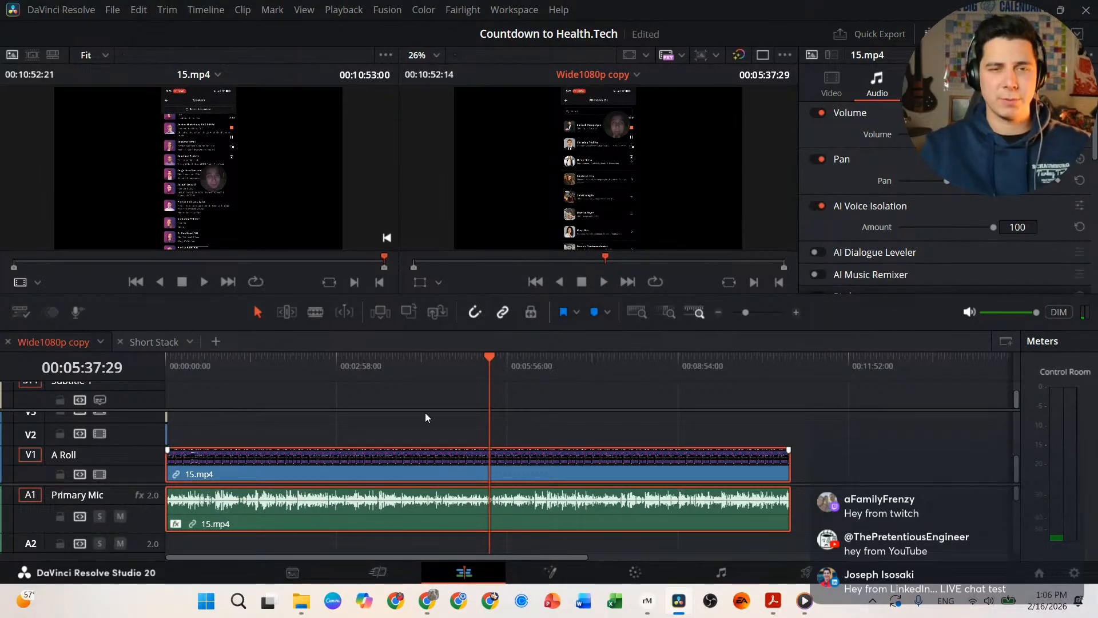
mouse_move(424, 603)
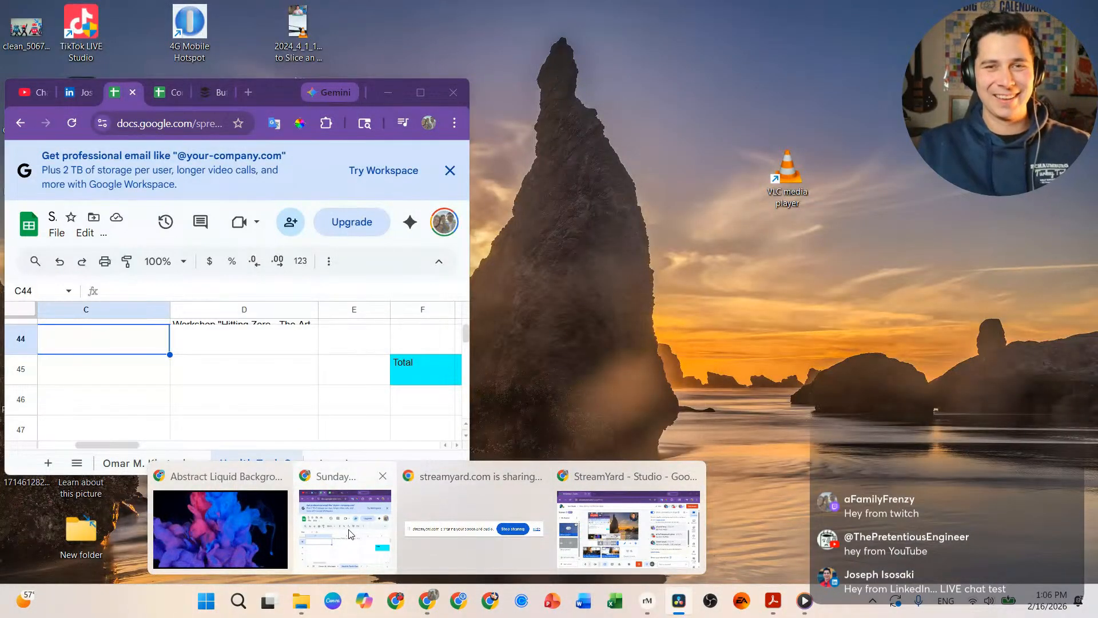
click(351, 534)
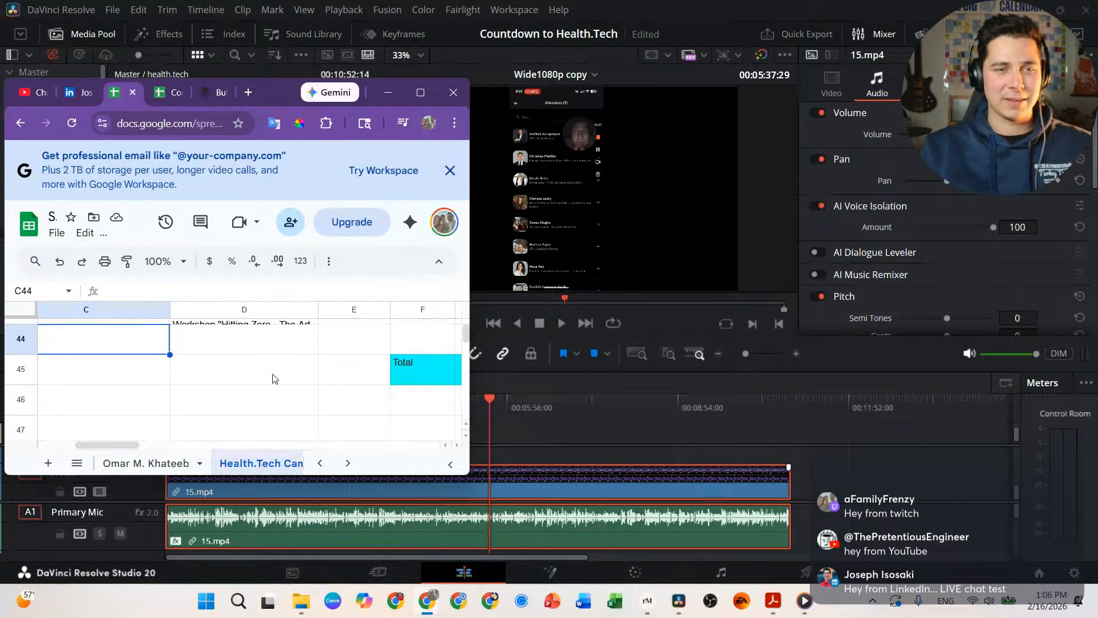
scroll(271, 420, up, 3)
click(209, 388)
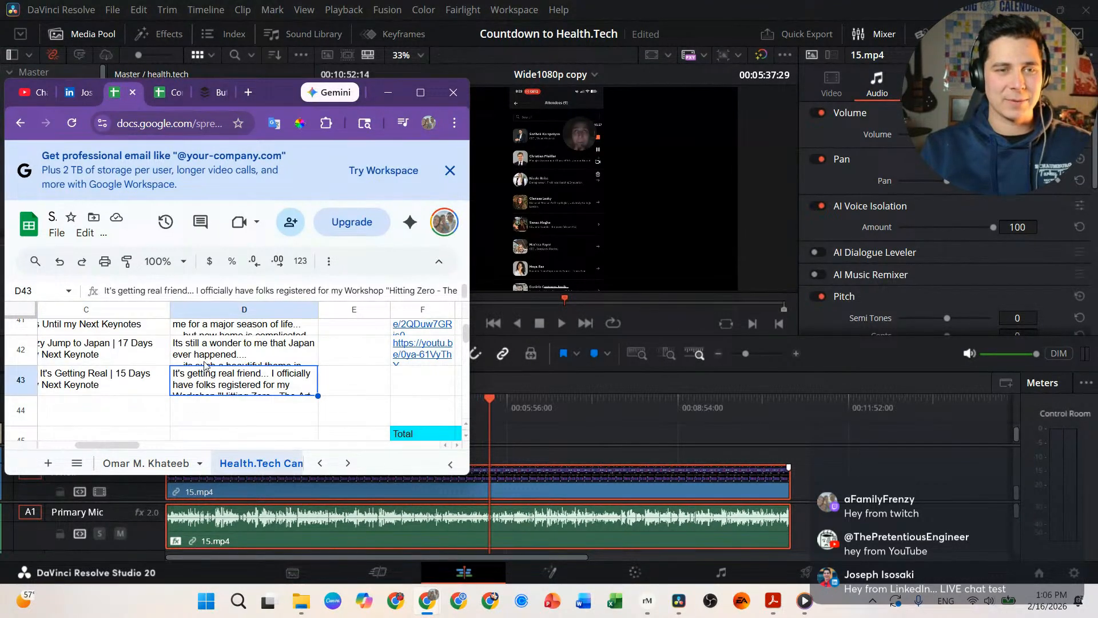
Step: Maximize the spreadsheet and freeze its top header row
click(421, 92)
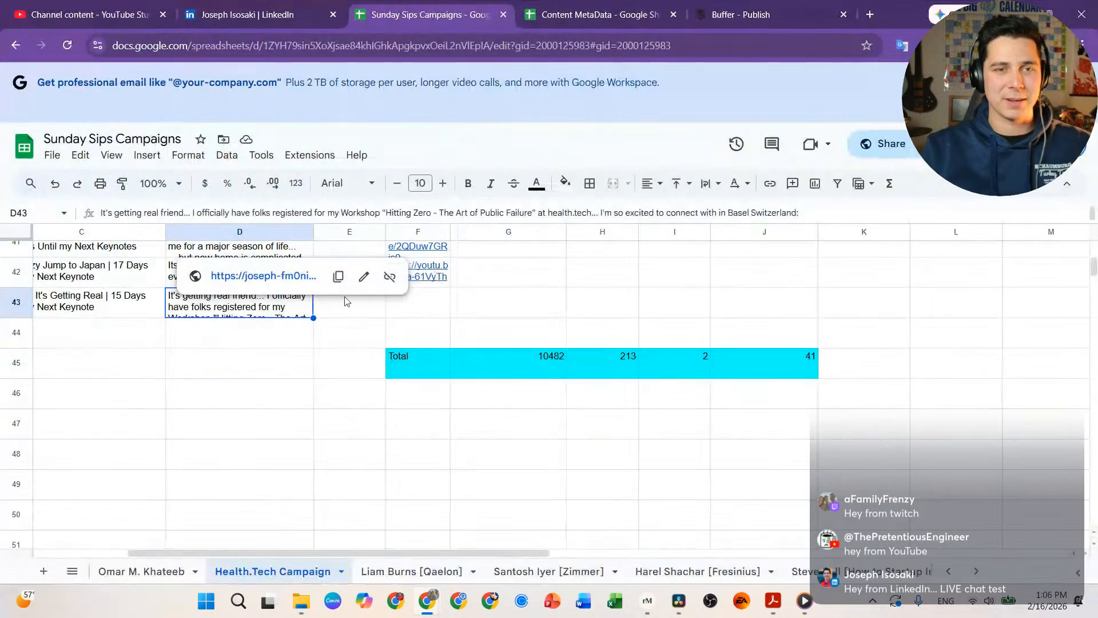
scroll(269, 344, up, 3)
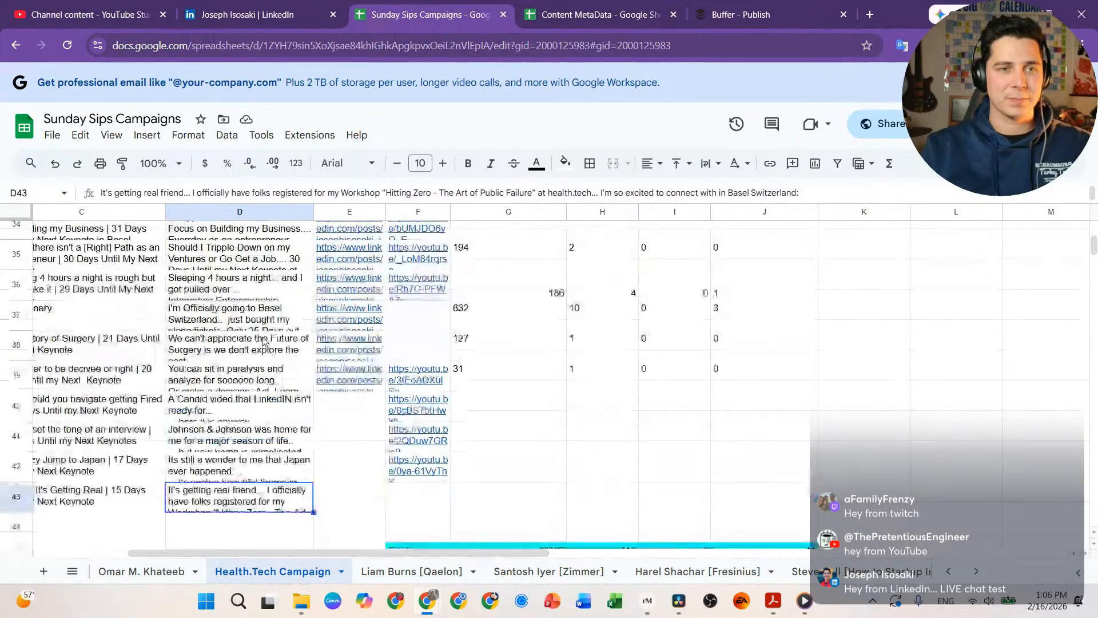
scroll(263, 342, up, 10)
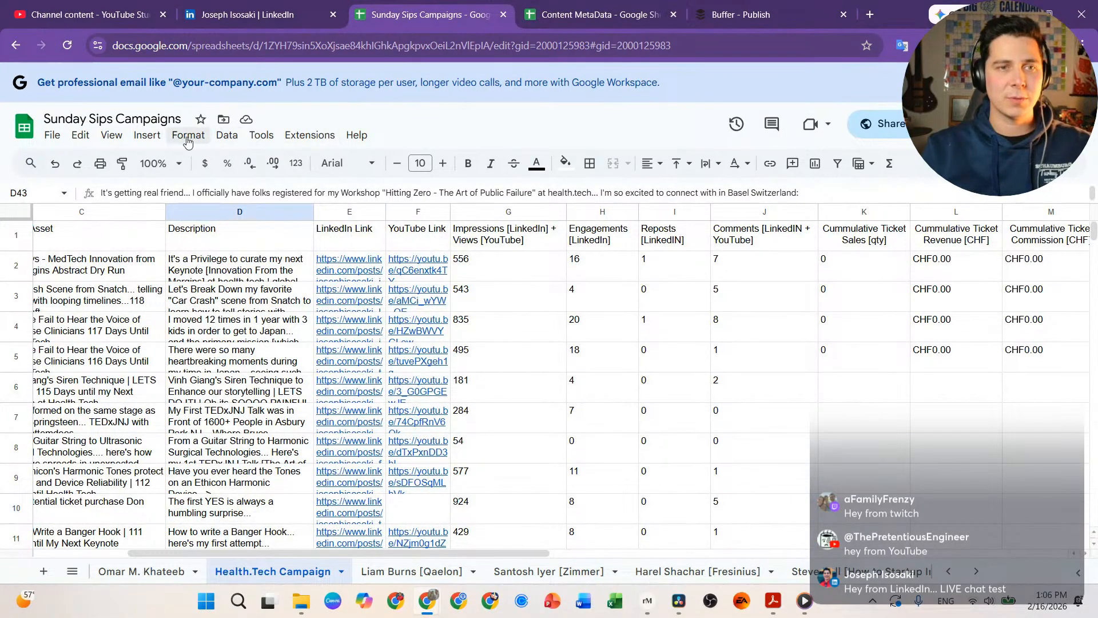
click(112, 135)
mouse_move(309, 182)
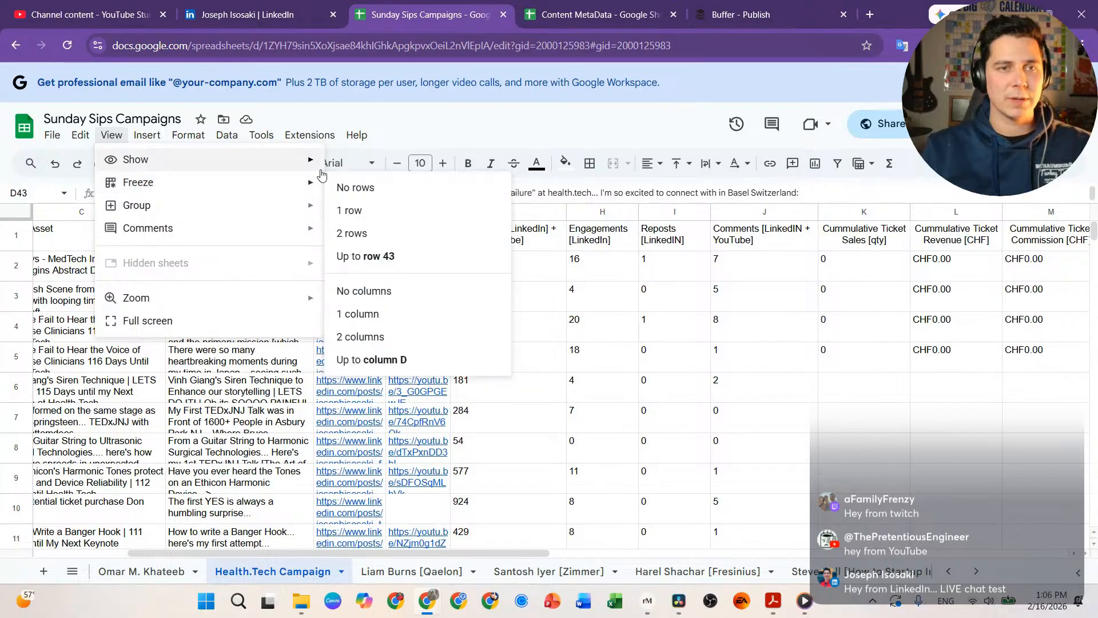
click(369, 221)
Step: Review row 43's date, content type, title and description cells A43 through D43
scroll(398, 370, down, 7)
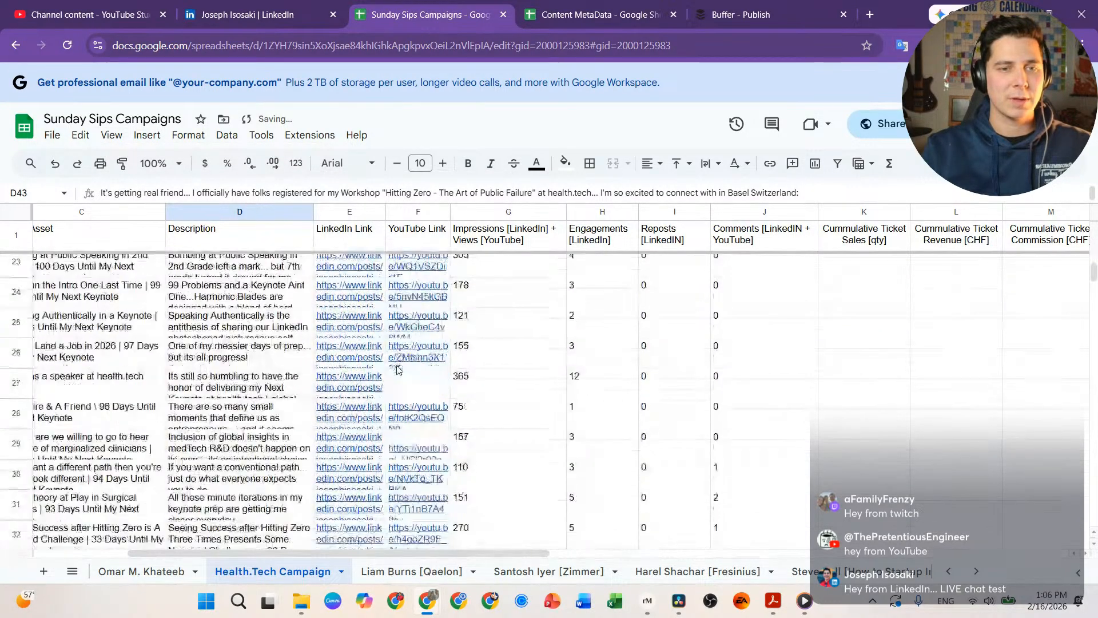
scroll(399, 370, down, 5)
scroll(228, 366, down, 2)
scroll(196, 367, up, 1)
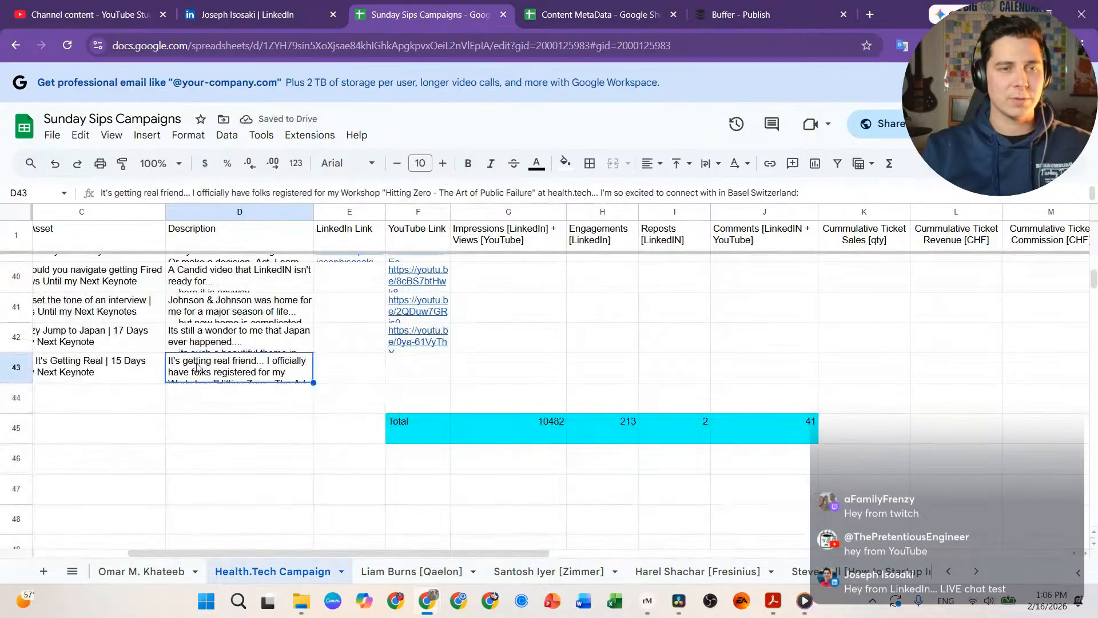
scroll(197, 367, left, 4)
click(55, 376)
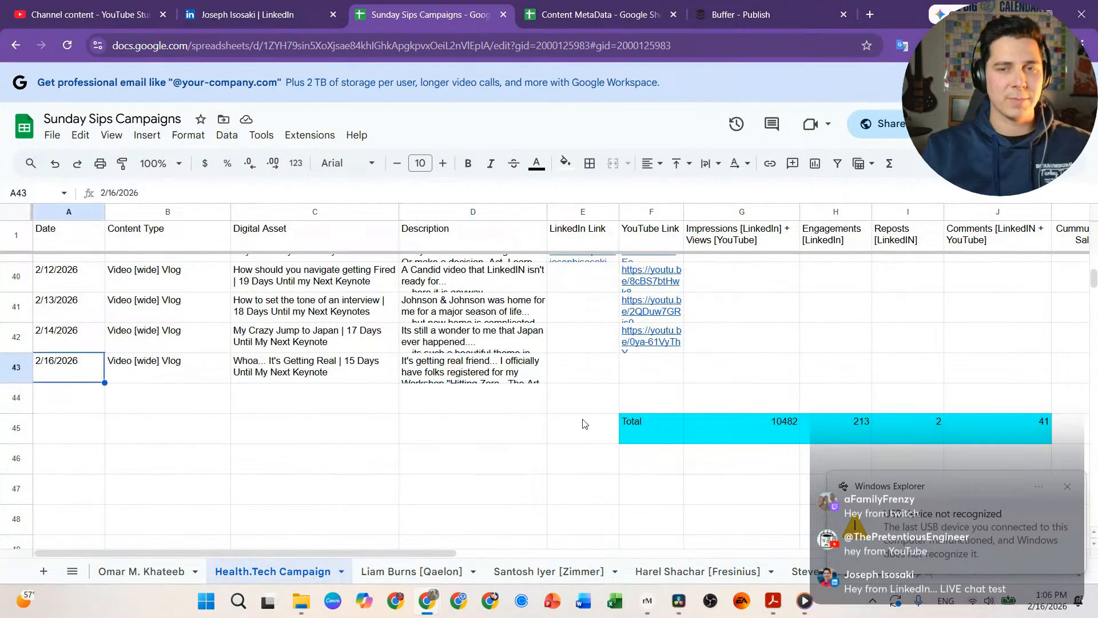
click(159, 373)
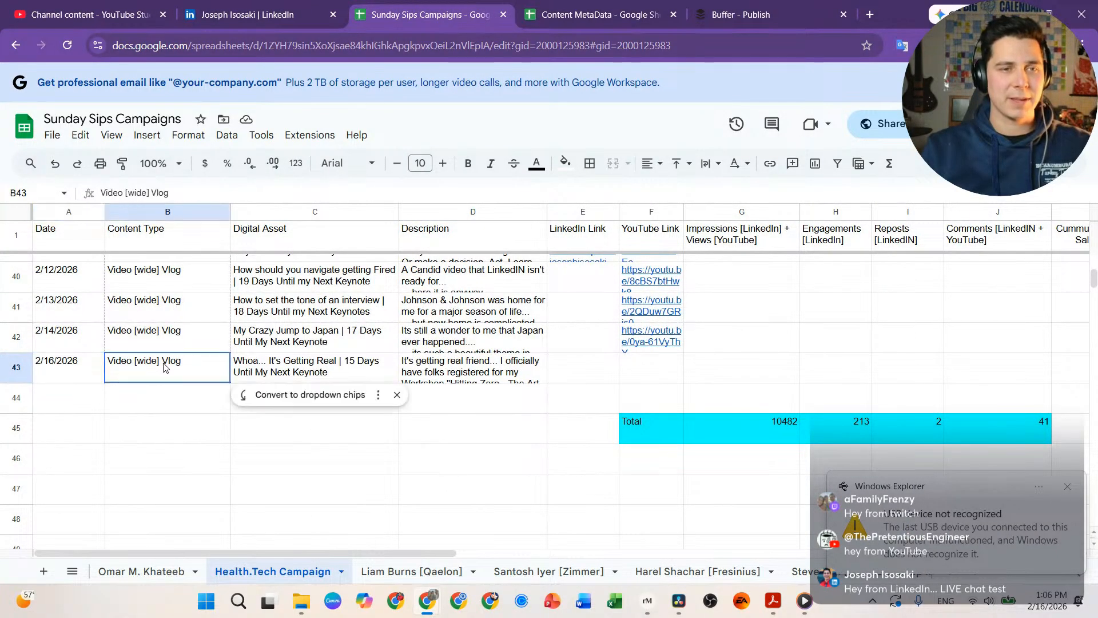
click(341, 377)
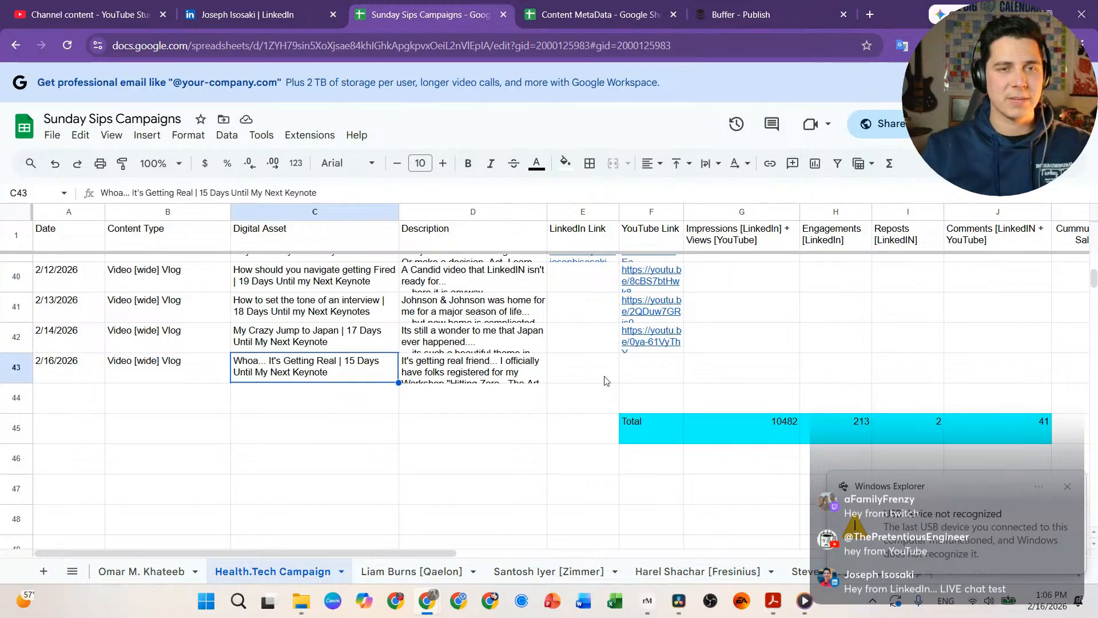
click(461, 377)
Step: Read through D43's full caption, including the registrant list and numbered event details
double_click(461, 372)
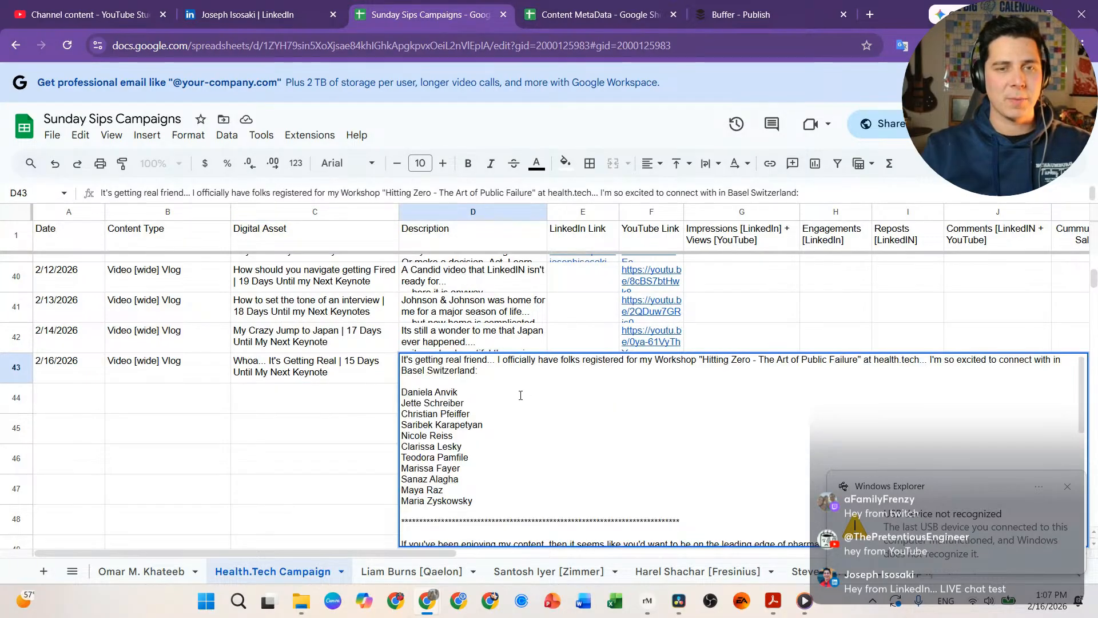
drag(518, 381, 522, 499)
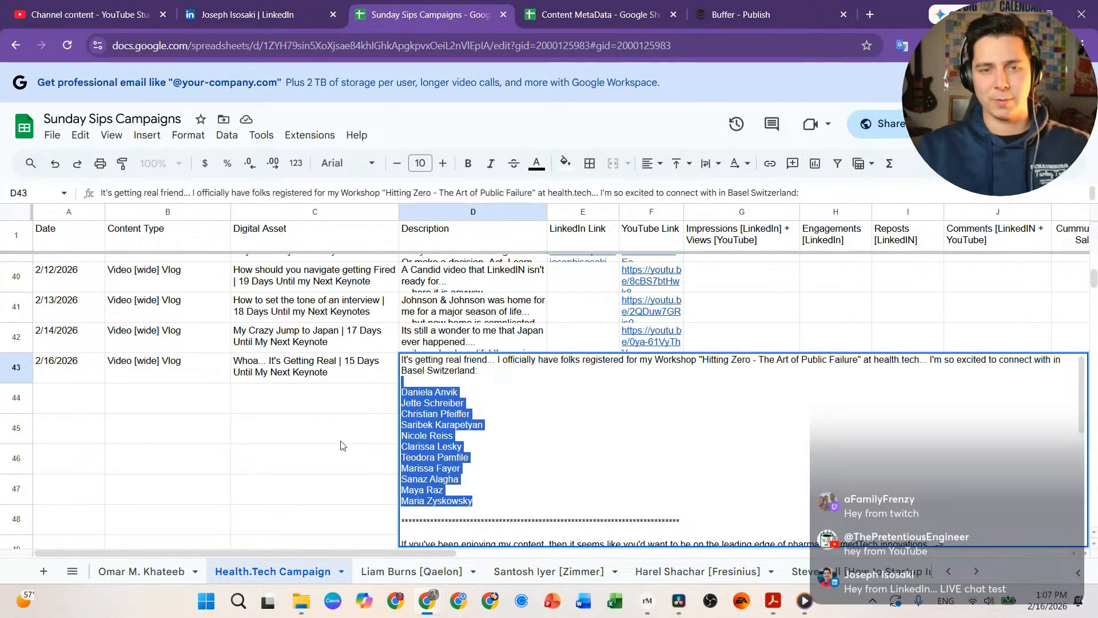
click(493, 392)
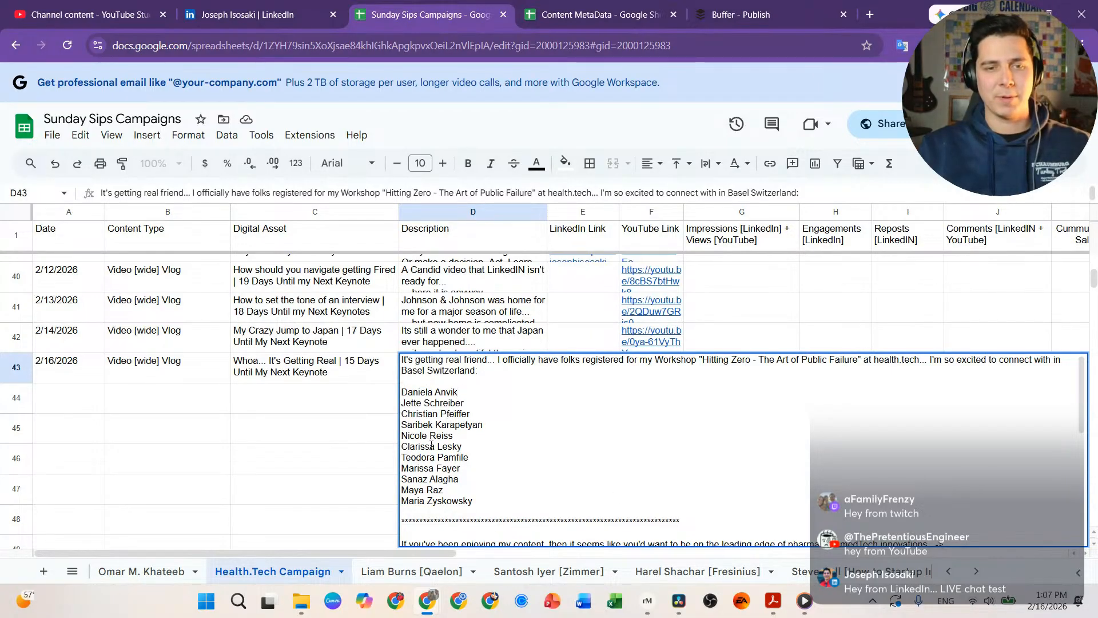
scroll(521, 461, down, 5)
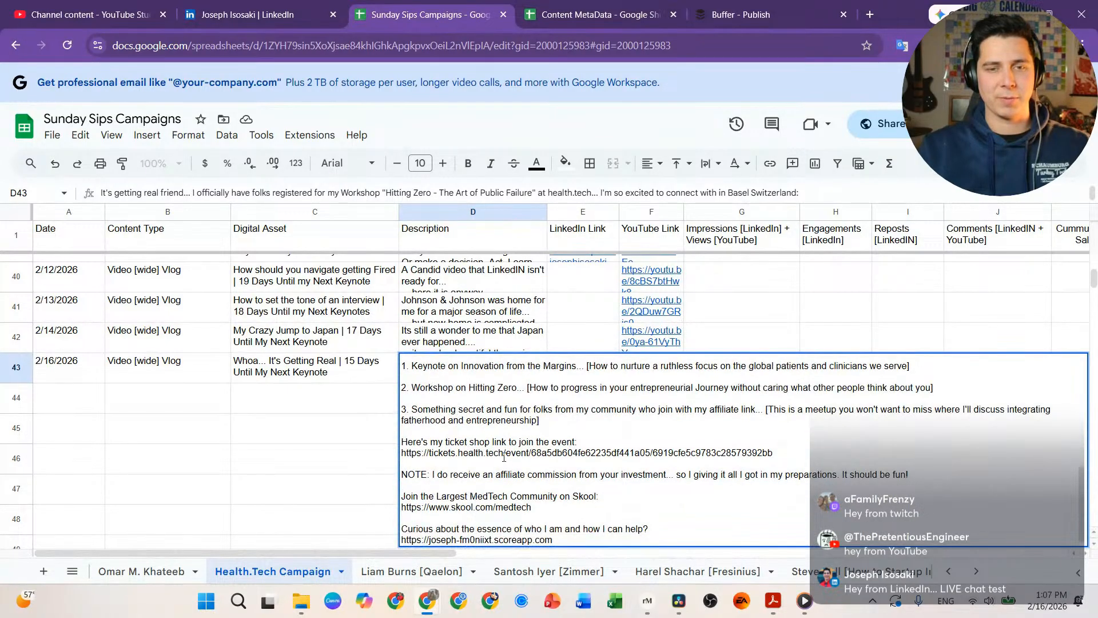
scroll(521, 466, up, 5)
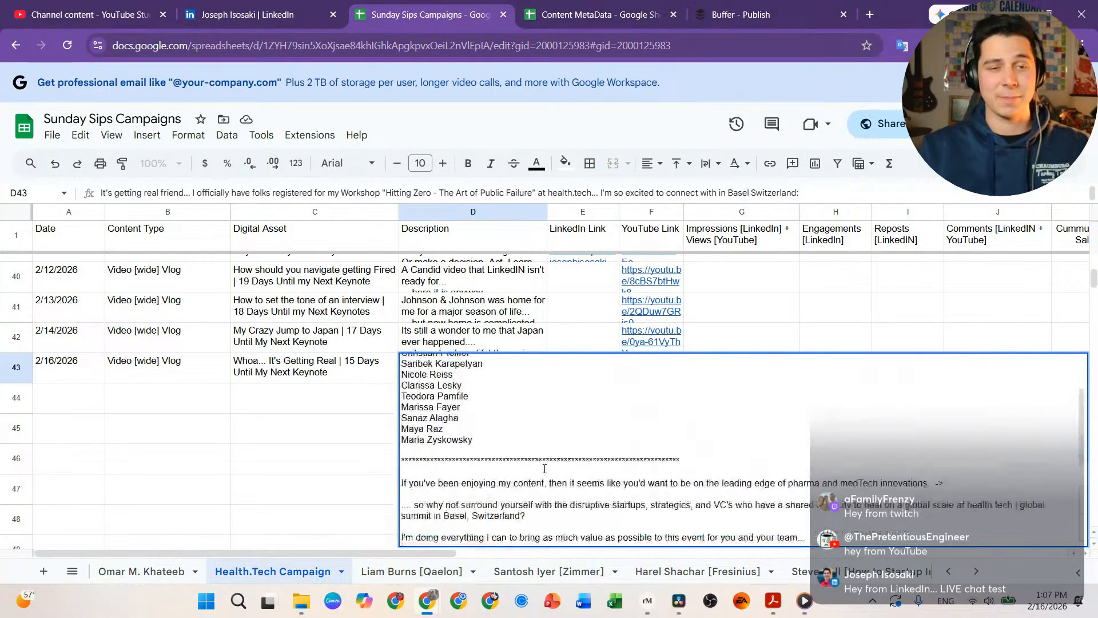
scroll(495, 458, down, 5)
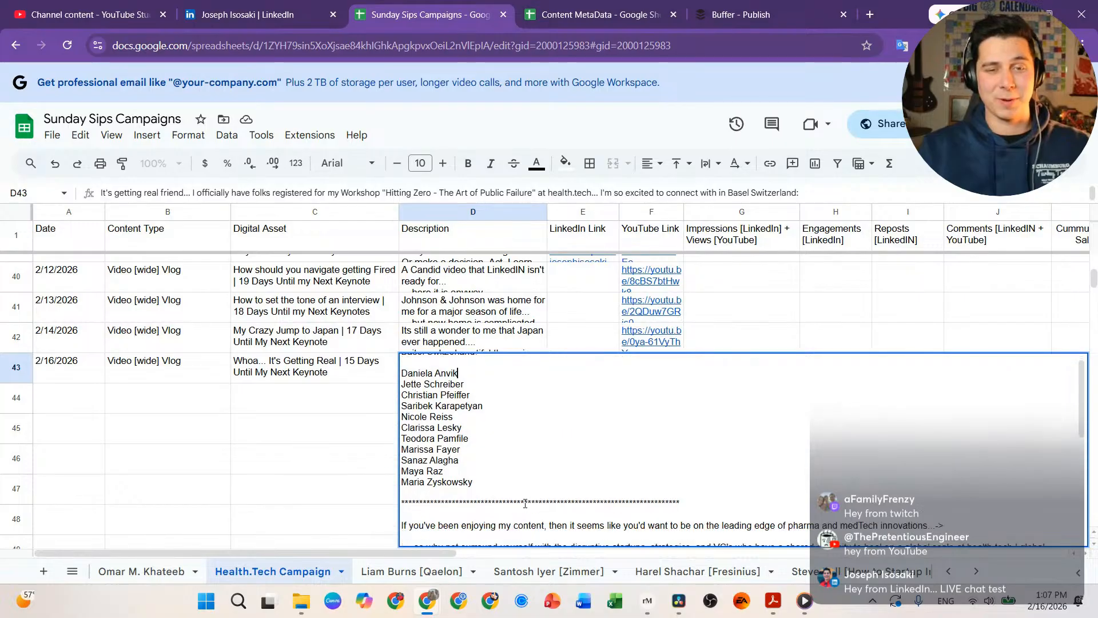
drag(444, 411, 580, 575)
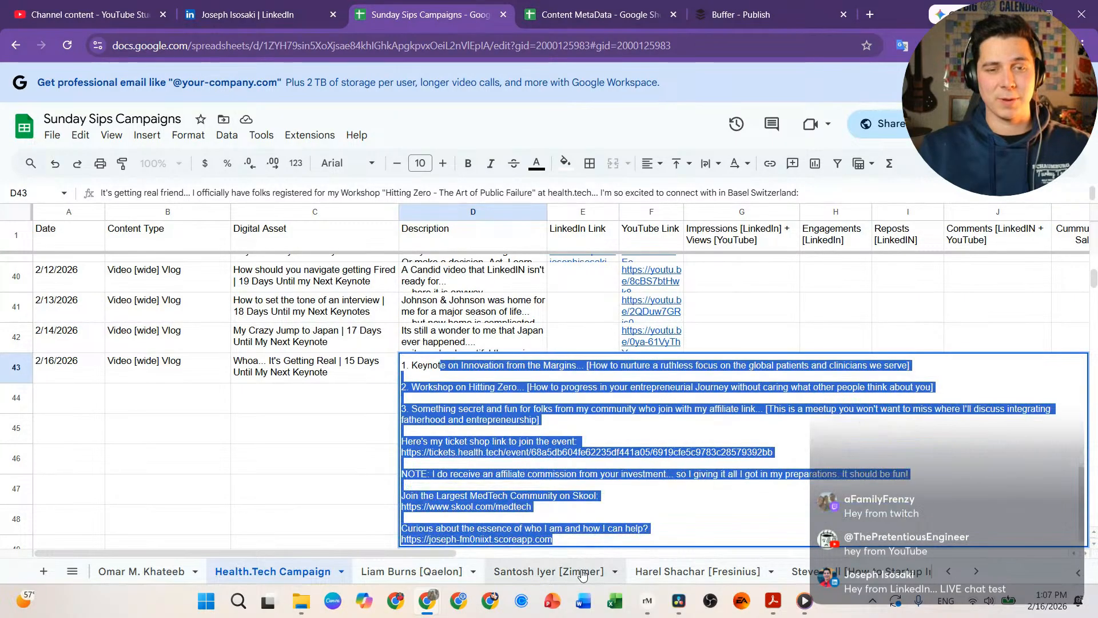
click(285, 455)
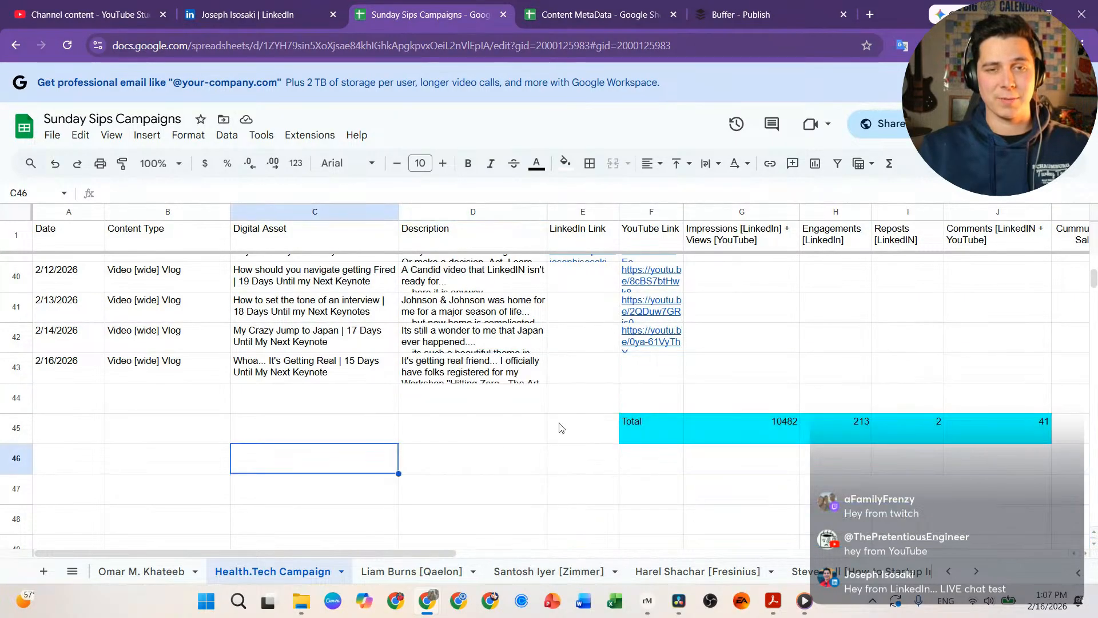
Step: Check row 43's YouTube link cell and the other sheet's F35 Total, then move the window aside
click(642, 370)
scroll(646, 378, up, 5)
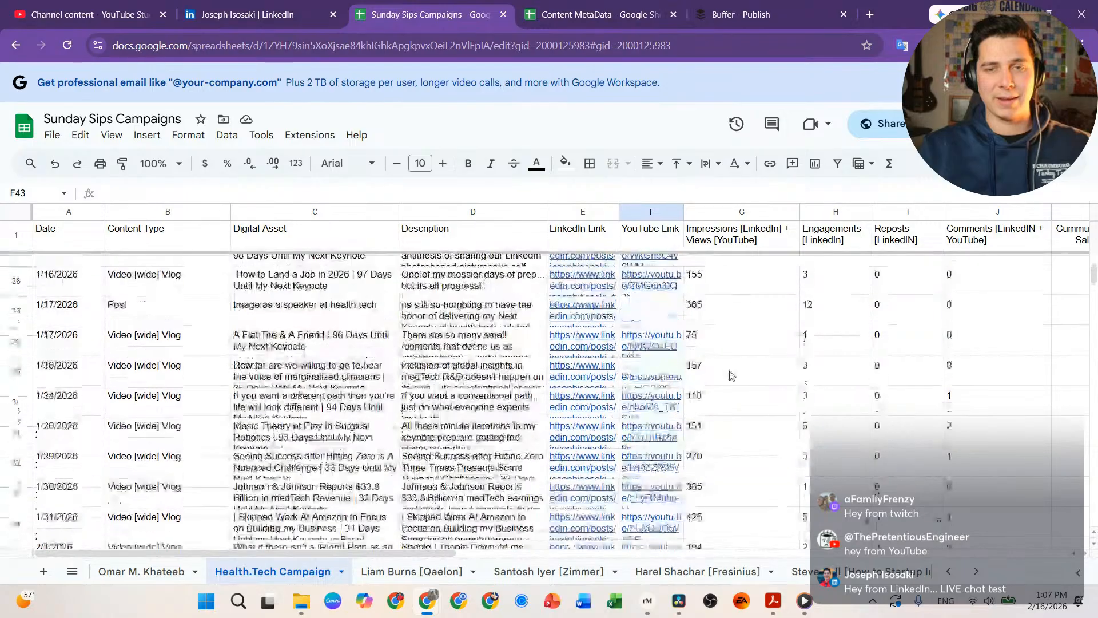
click(548, 572)
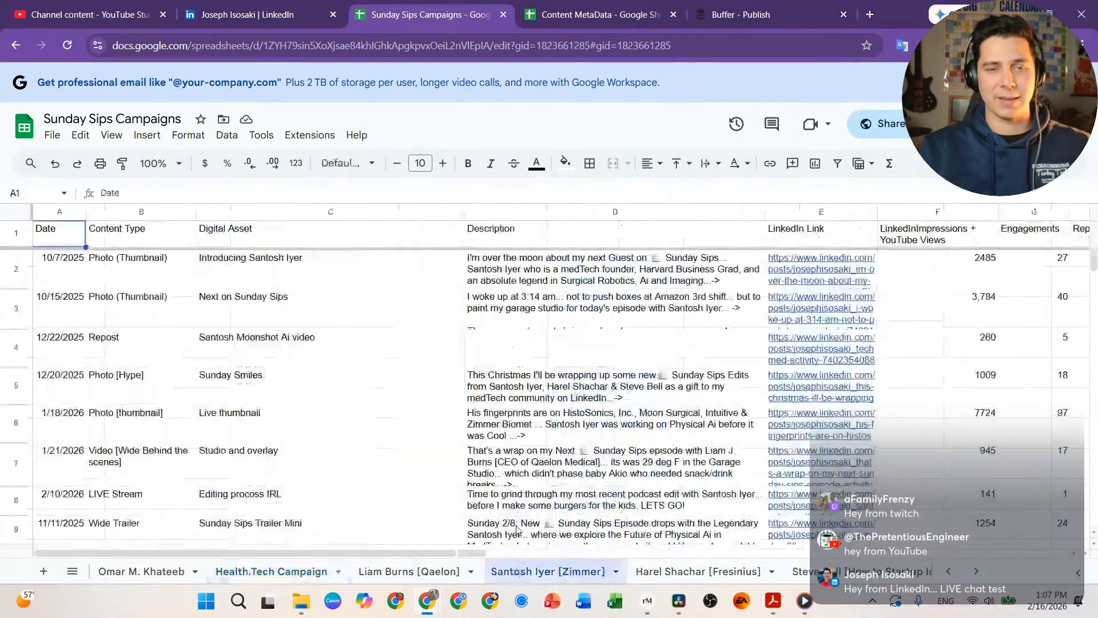
scroll(993, 389, down, 12)
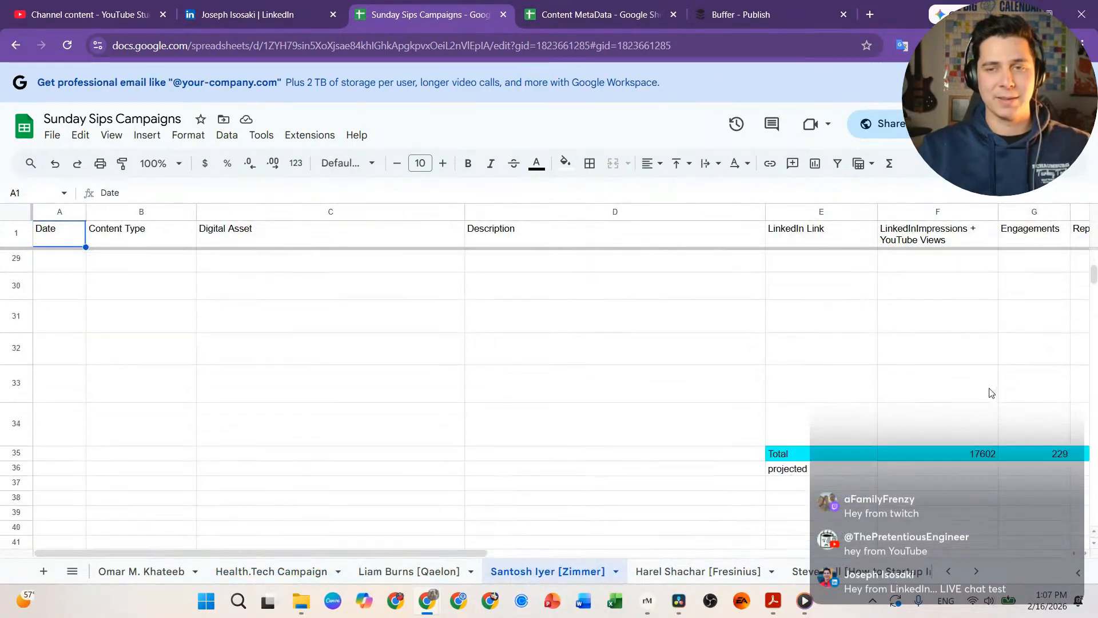
scroll(992, 393, down, 1)
click(966, 384)
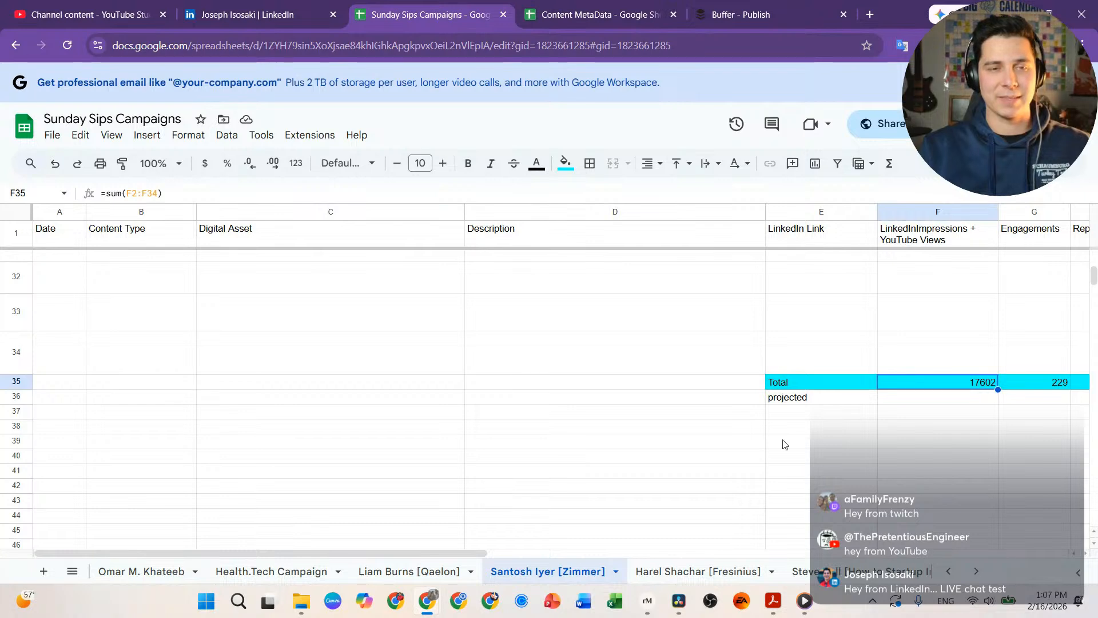
click(286, 571)
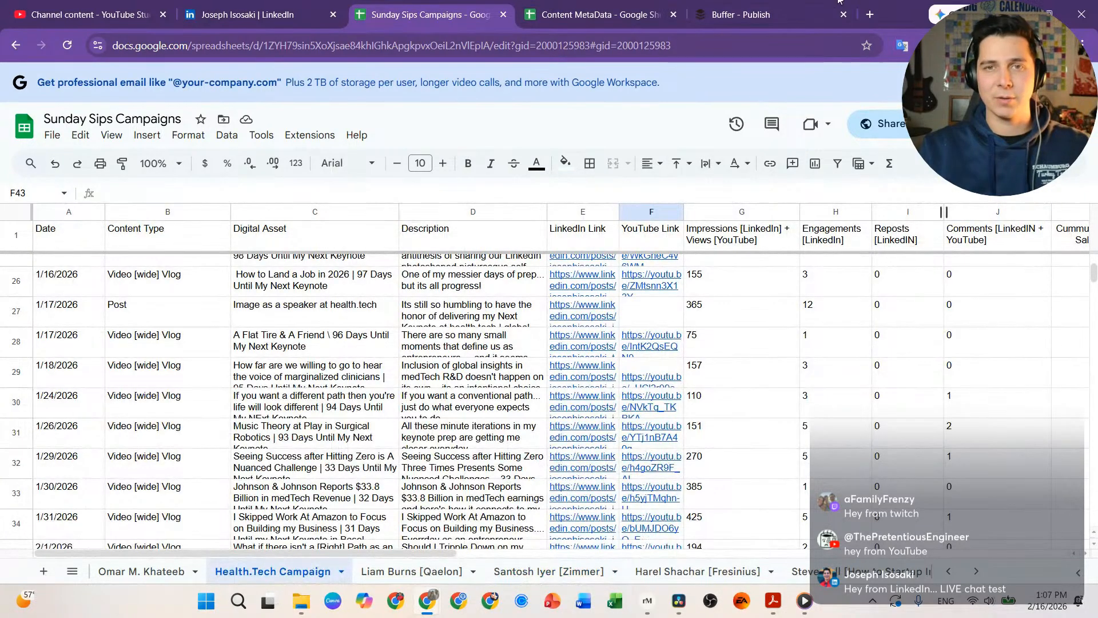
drag(913, 19, 1095, 183)
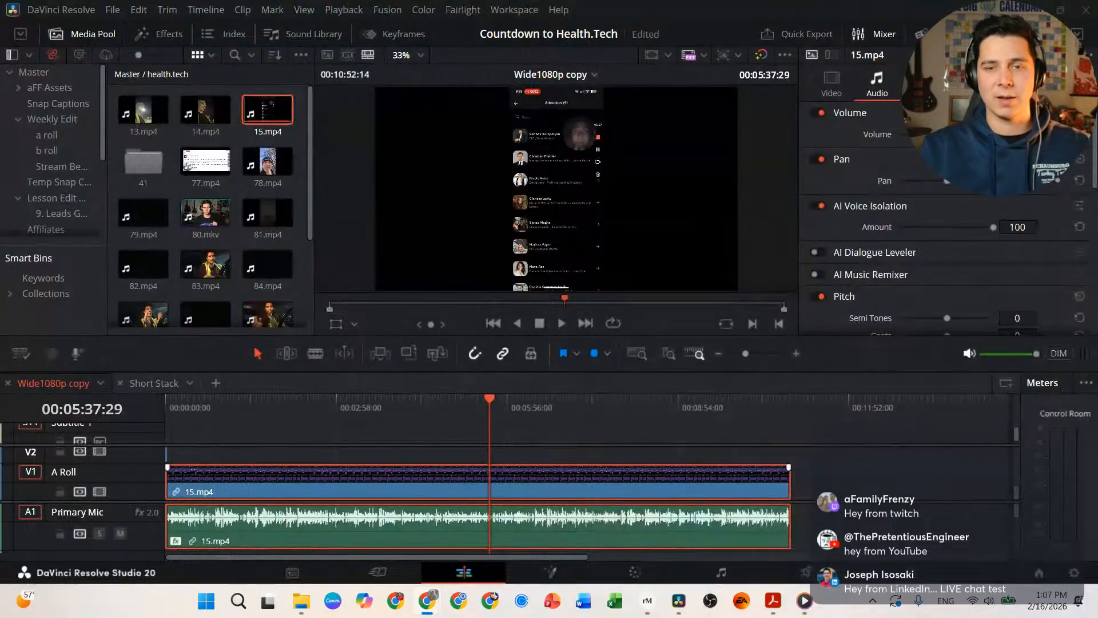
Step: Mark an out point at the end of the 15.mp4 clip on the timeline
click(509, 455)
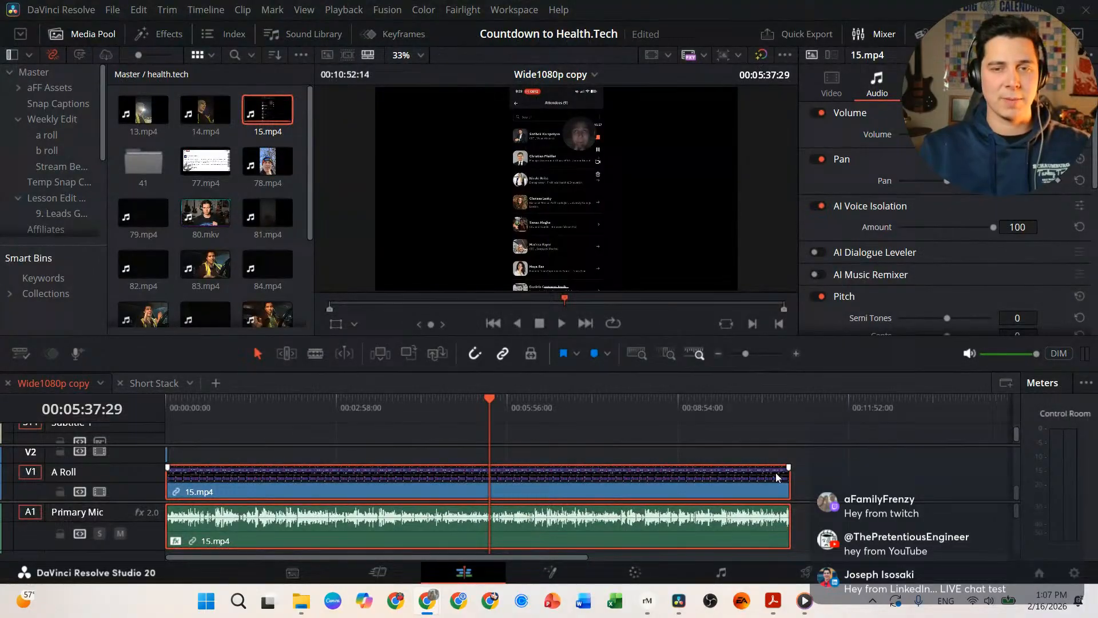
click(792, 408)
key(o)
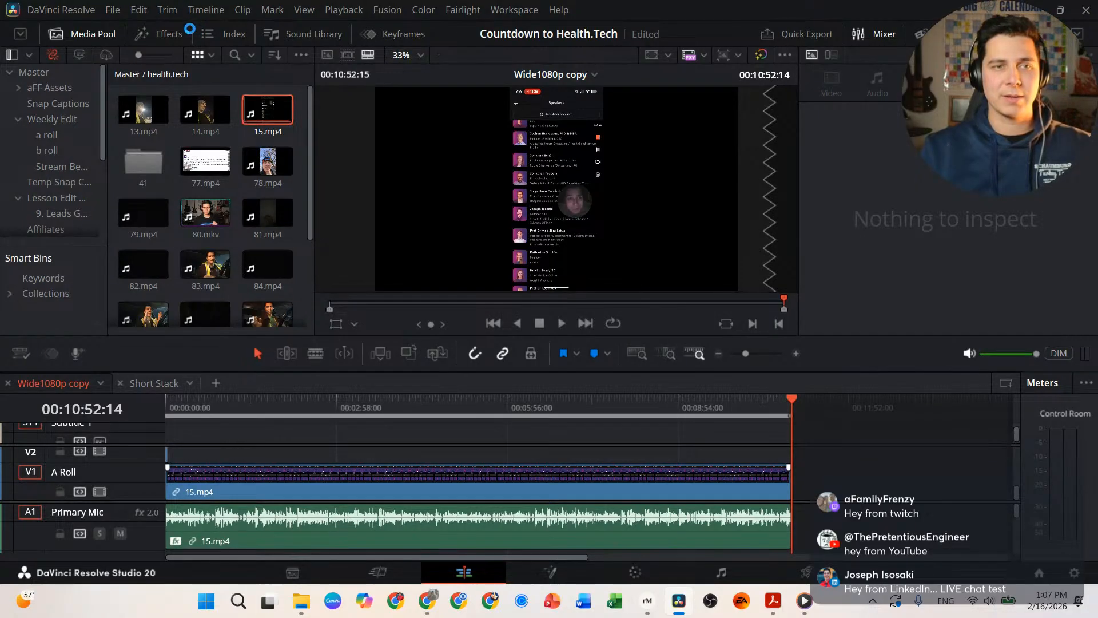
Step: Switch DaVinci Resolve to the dual-screen layout
click(206, 9)
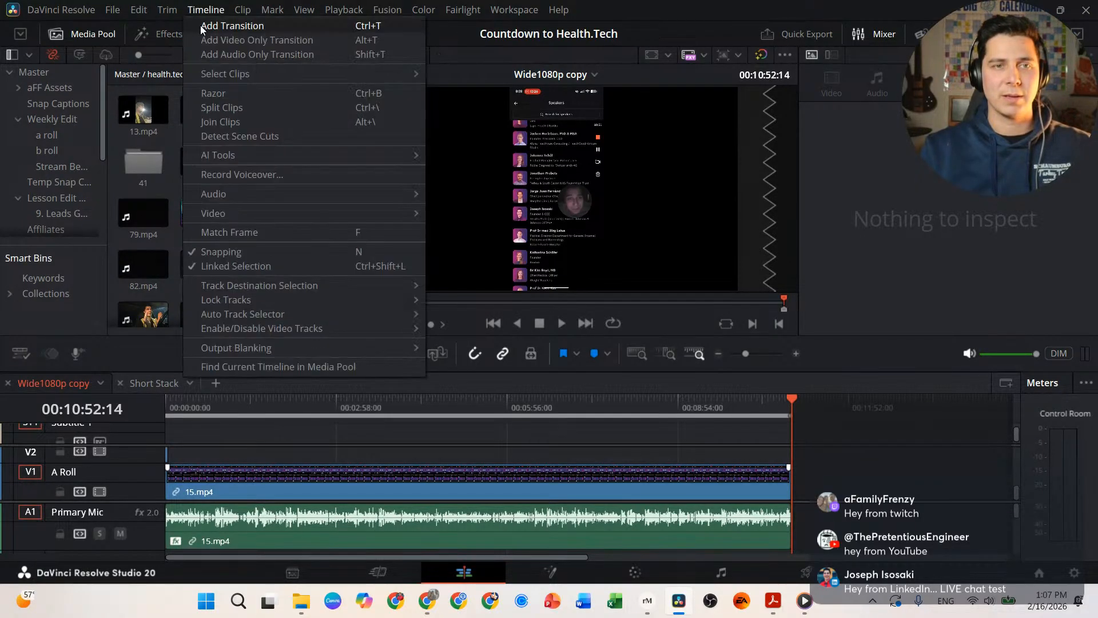
mouse_move(473, 12)
mouse_move(515, 10)
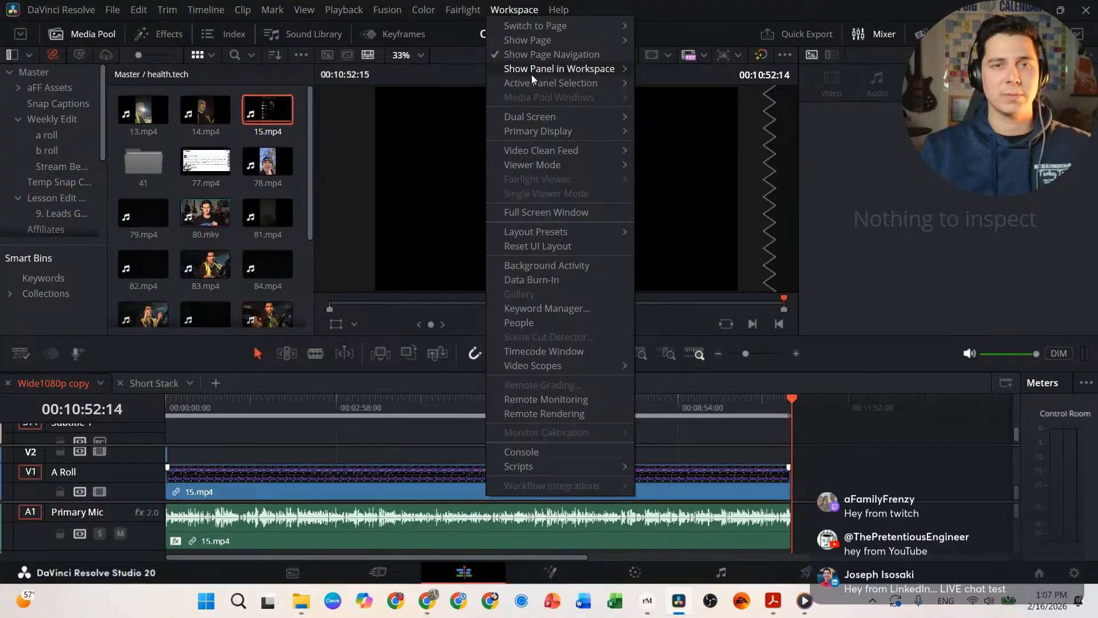
mouse_move(612, 115)
click(652, 116)
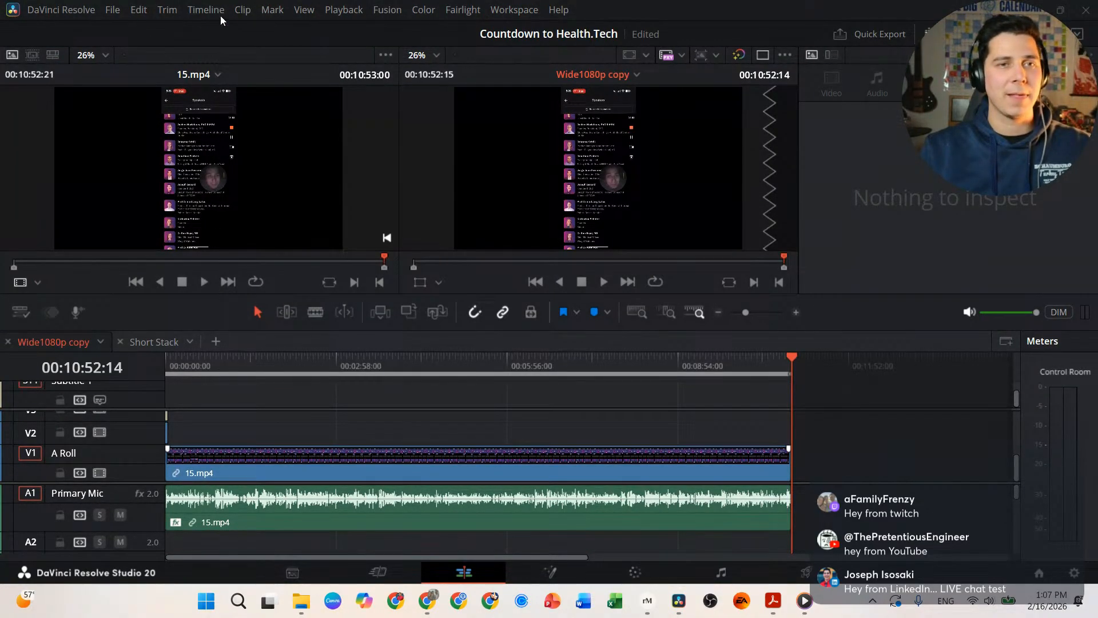
Step: Create subtitles from the timeline audio, capped at 24 characters per line
click(214, 13)
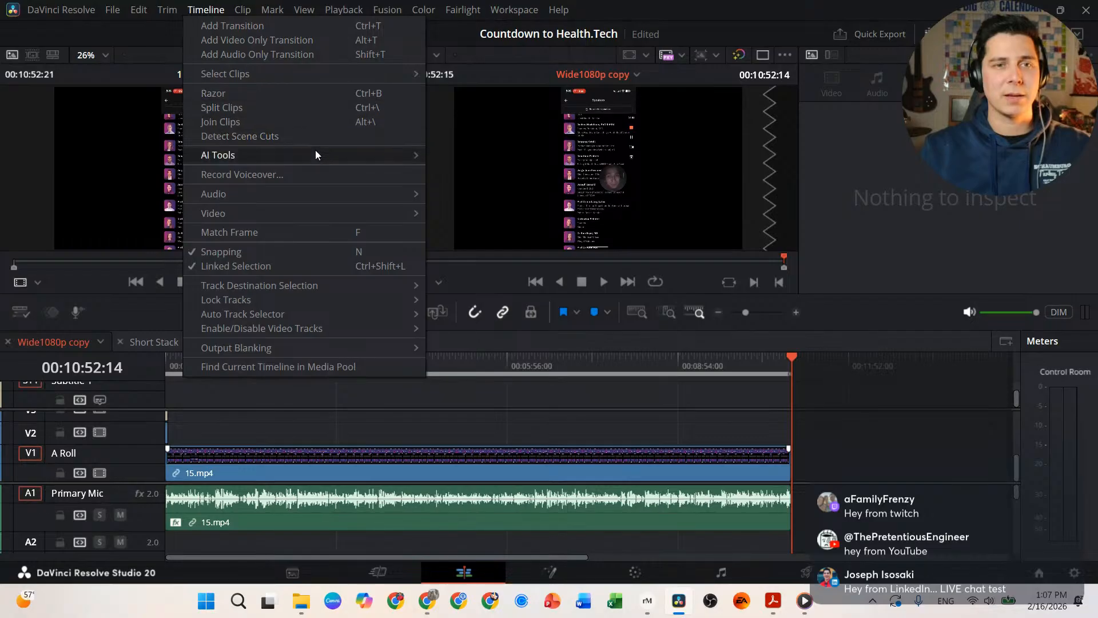
mouse_move(345, 153)
click(485, 170)
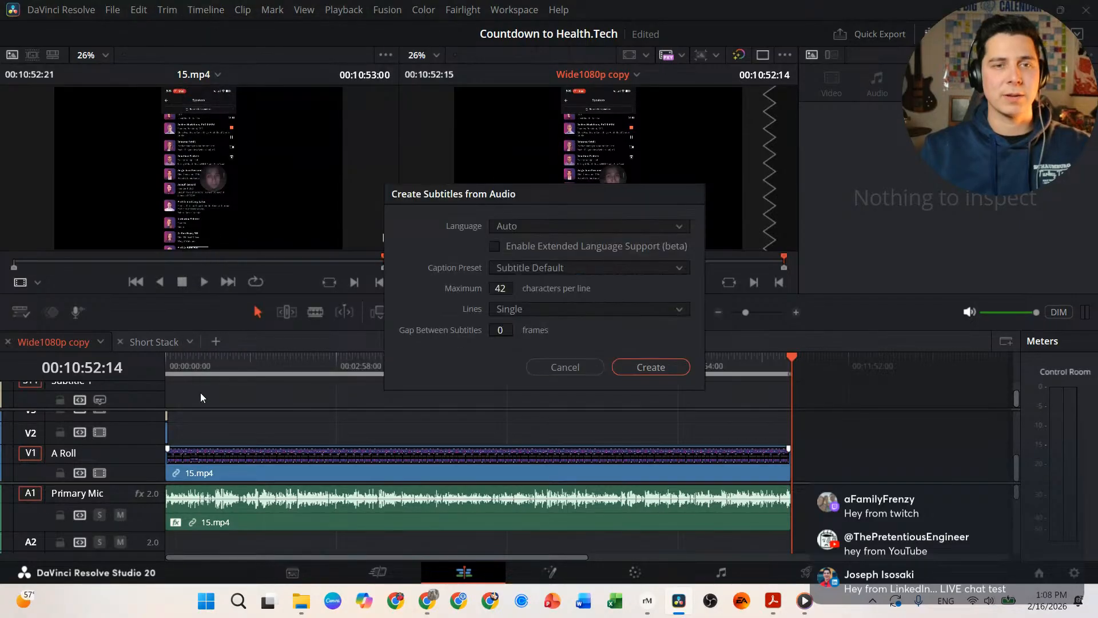
double_click(499, 288)
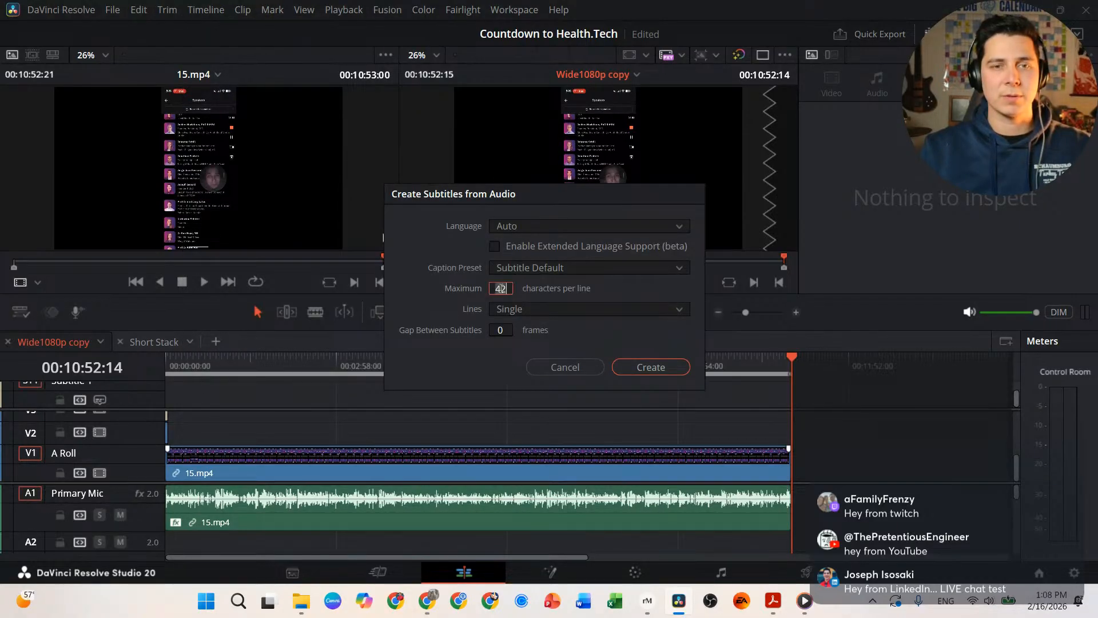
text(24)
click(640, 373)
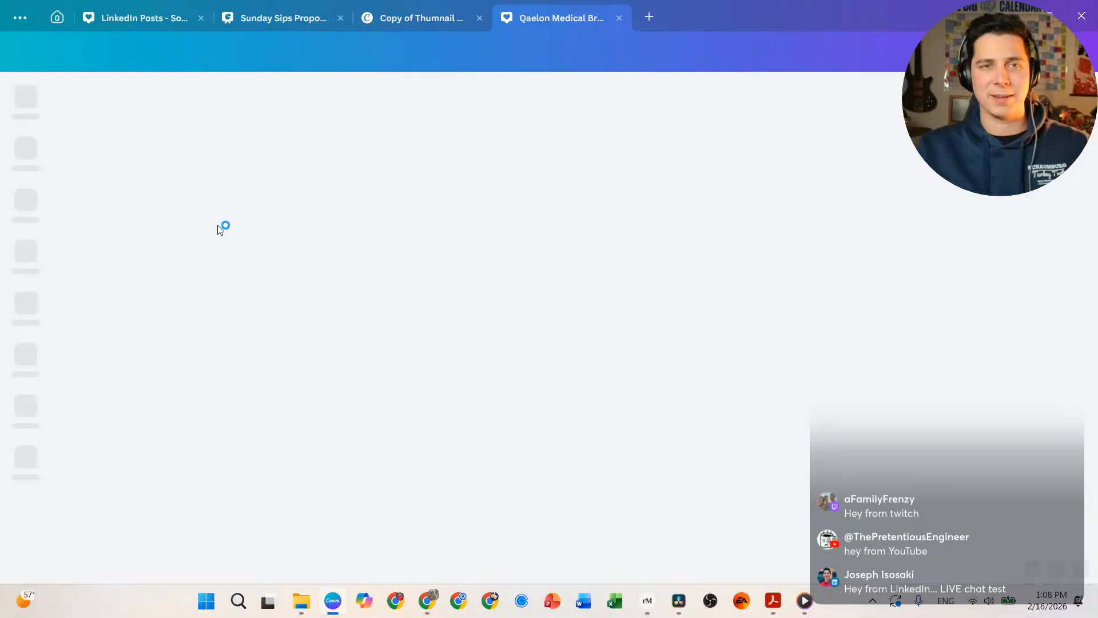
Step: Close the Qaelon Medical design and duplicate the keynote countdown thumbnail page
click(619, 17)
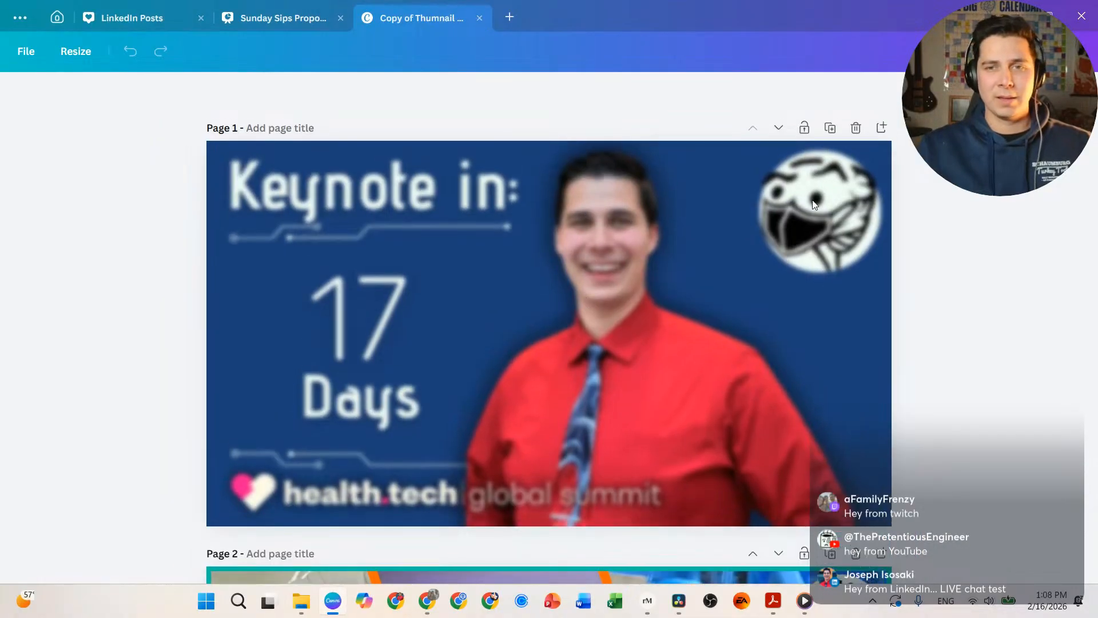
click(831, 129)
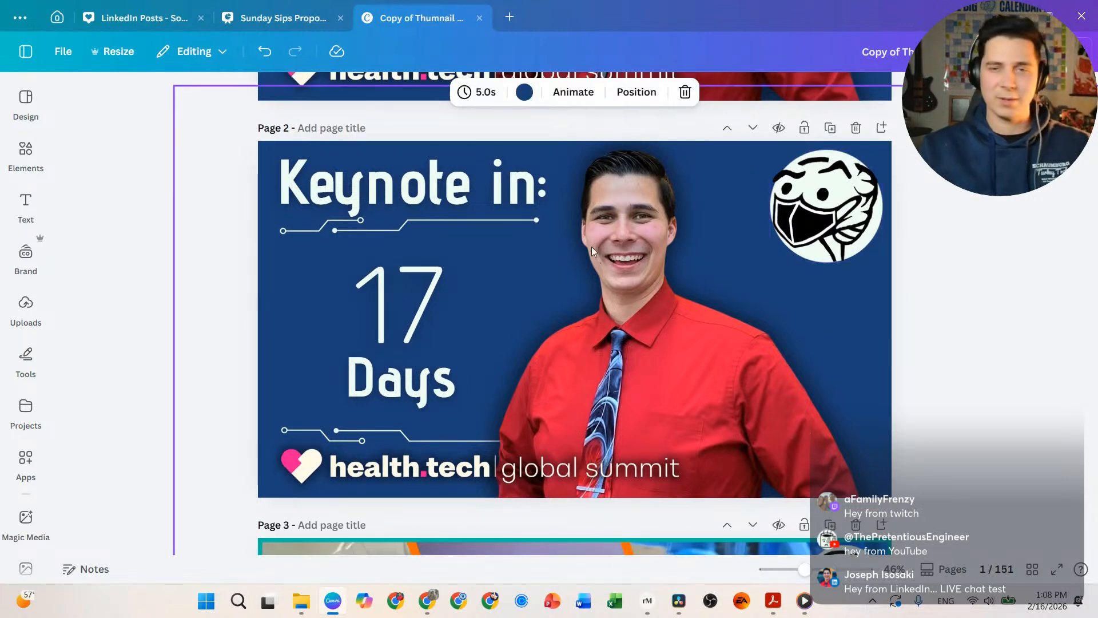
scroll(576, 259, up, 5)
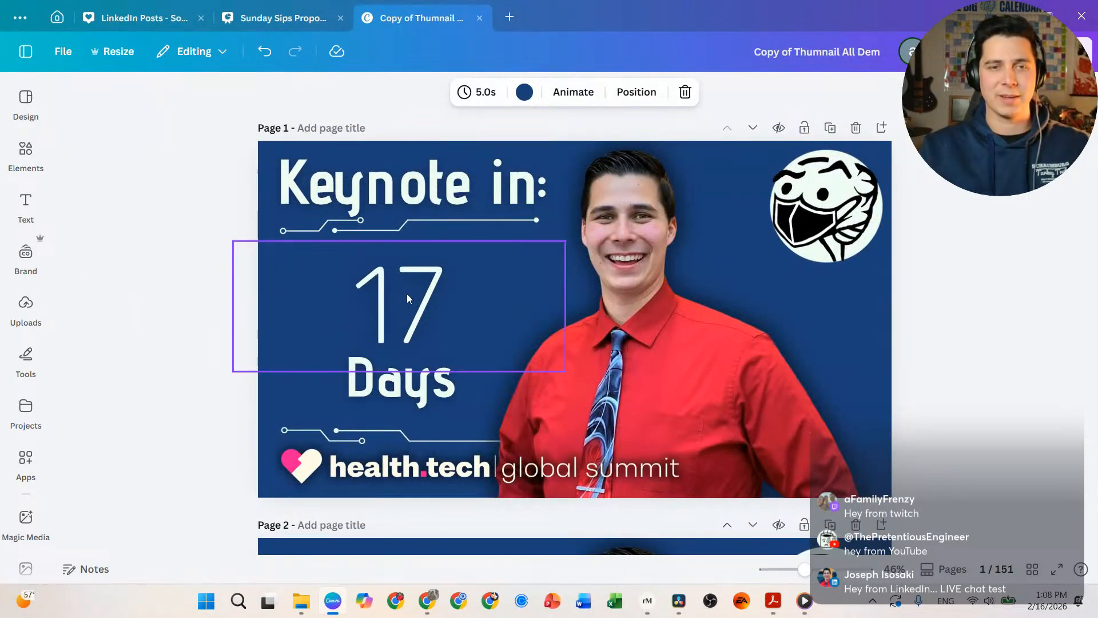
Step: Change the first page's countdown number from 17 to 15, then go back to Resolve
click(427, 298)
key(BackSpace)
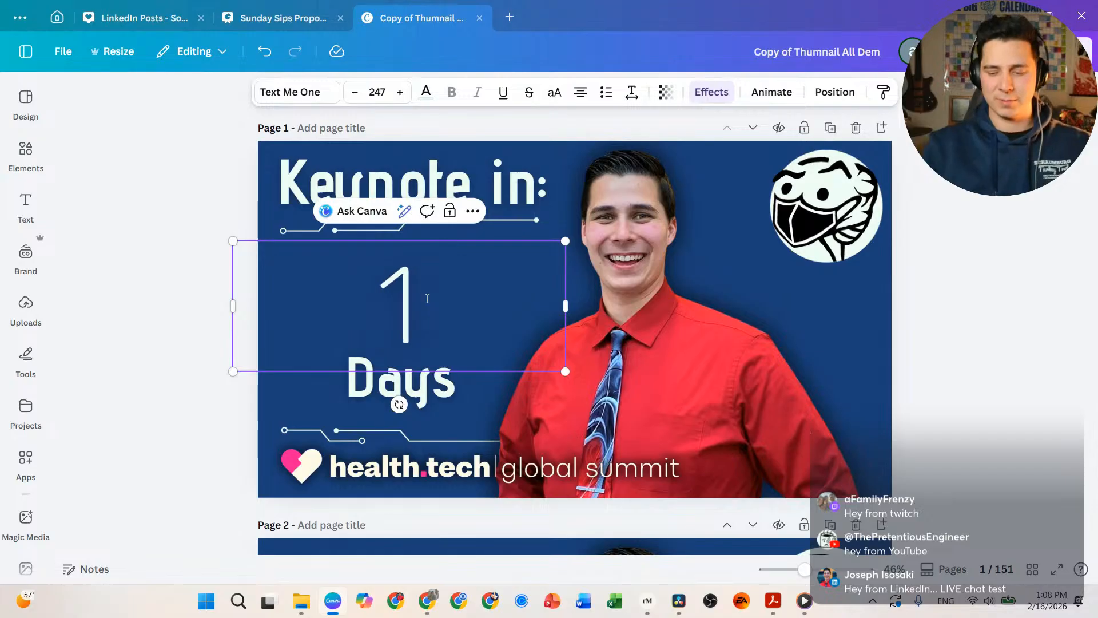
text(5)
click(887, 317)
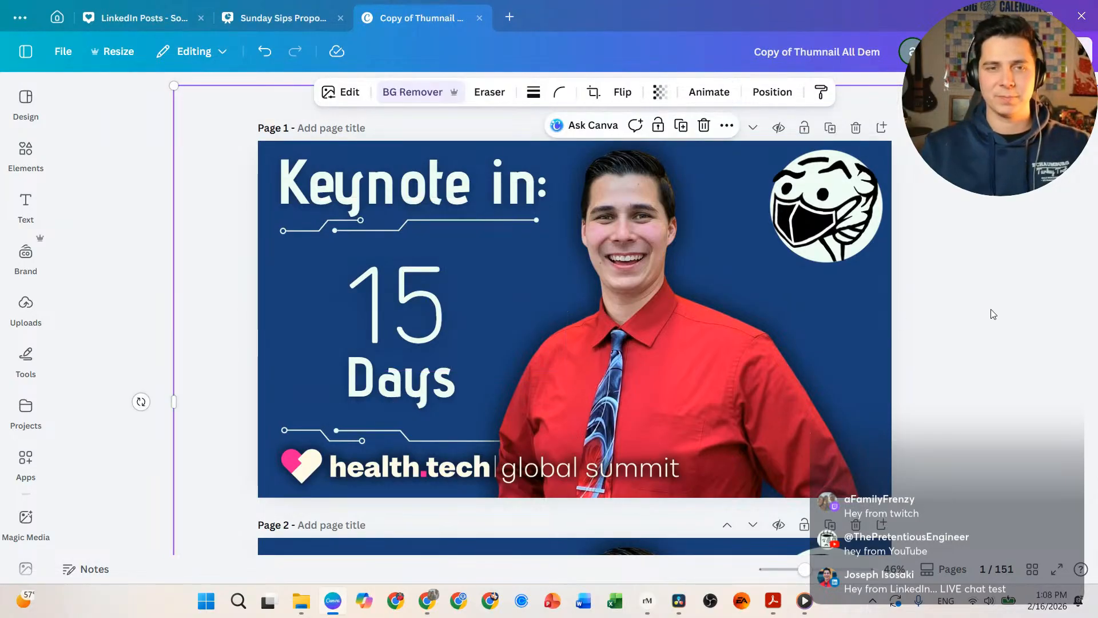
click(915, 346)
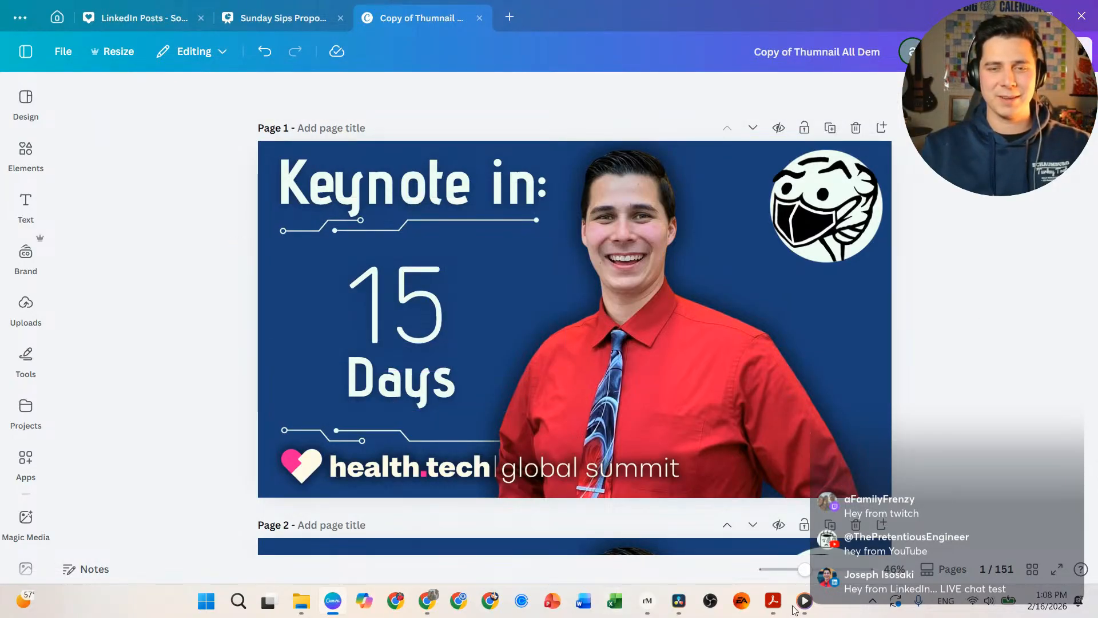
click(679, 601)
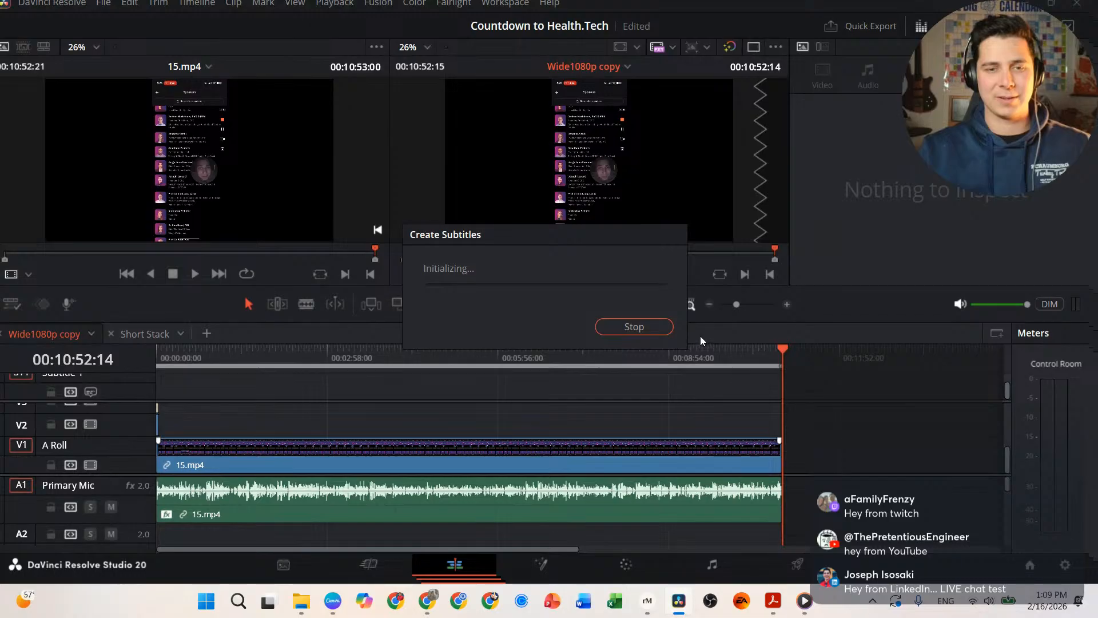
Step: Open Task Manager with Ctrl+Shift+Esc while subtitle generation initializes
key(ctrl+shift+Escape)
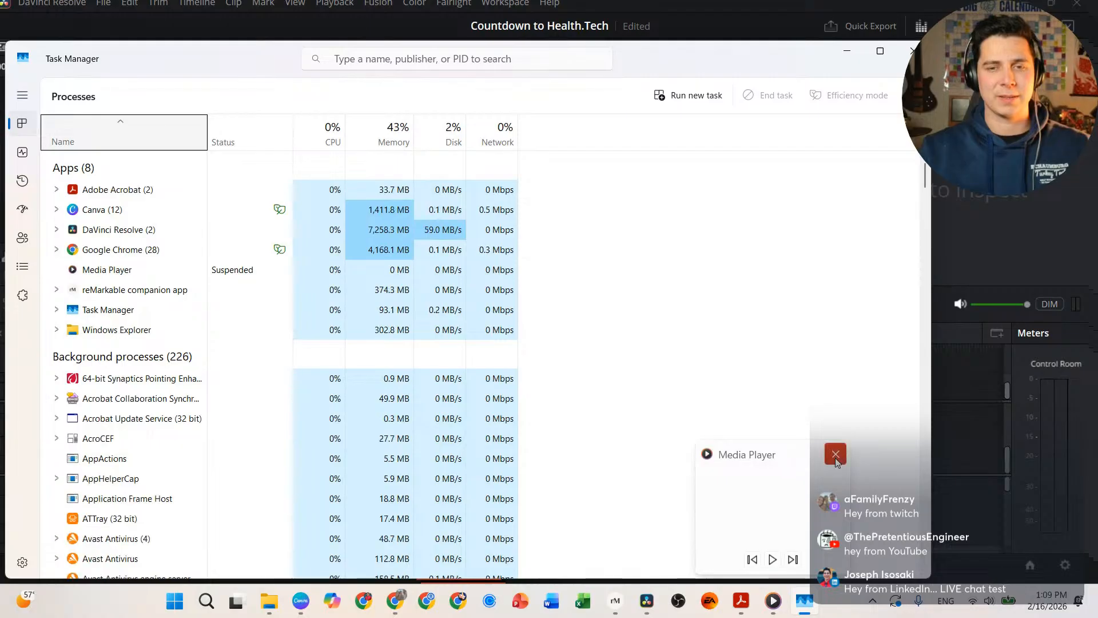
Step: Reposition the Task Manager window at the top of the screen to show more processes
click(837, 463)
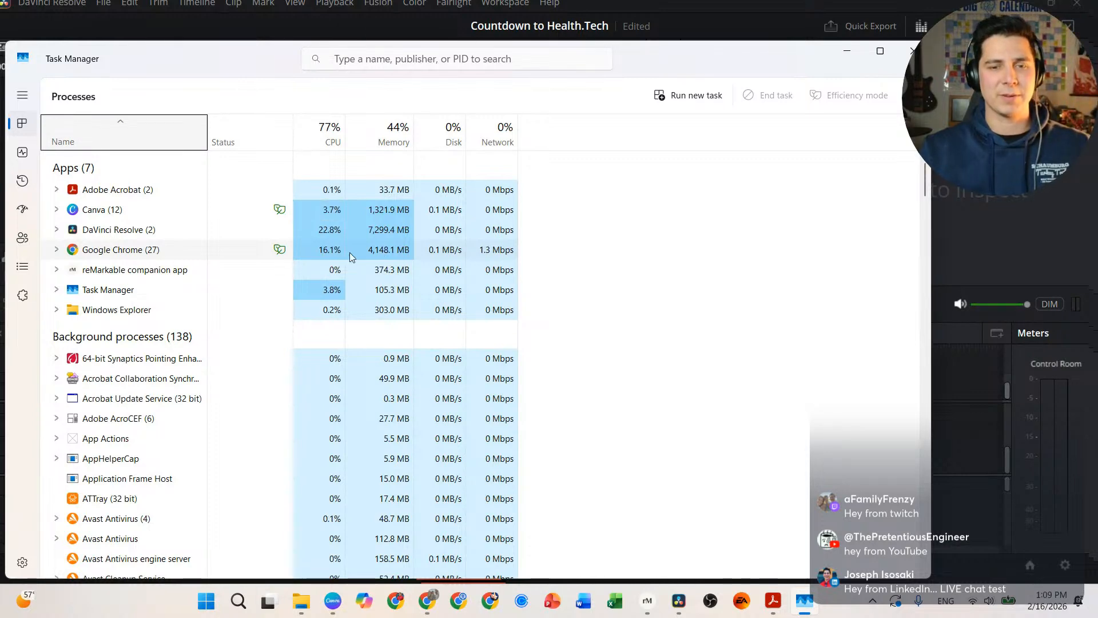
drag(667, 54, 717, 342)
drag(709, 324, 736, 47)
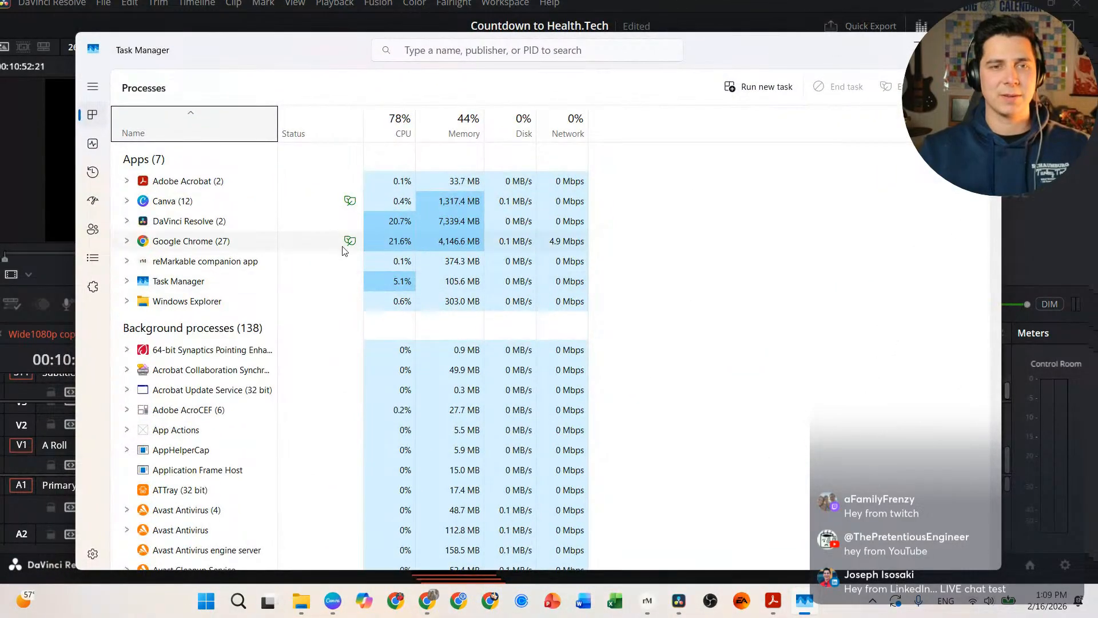
mouse_move(348, 244)
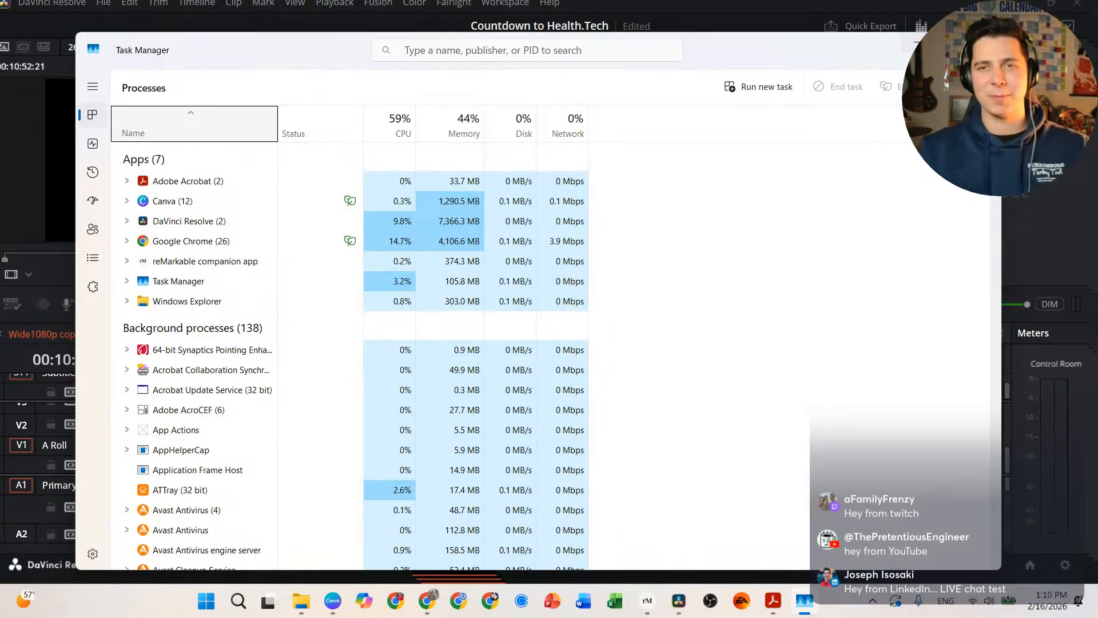
Step: Minimize Task Manager and let Resolve fill Subtitle 1 with generated captions
click(917, 43)
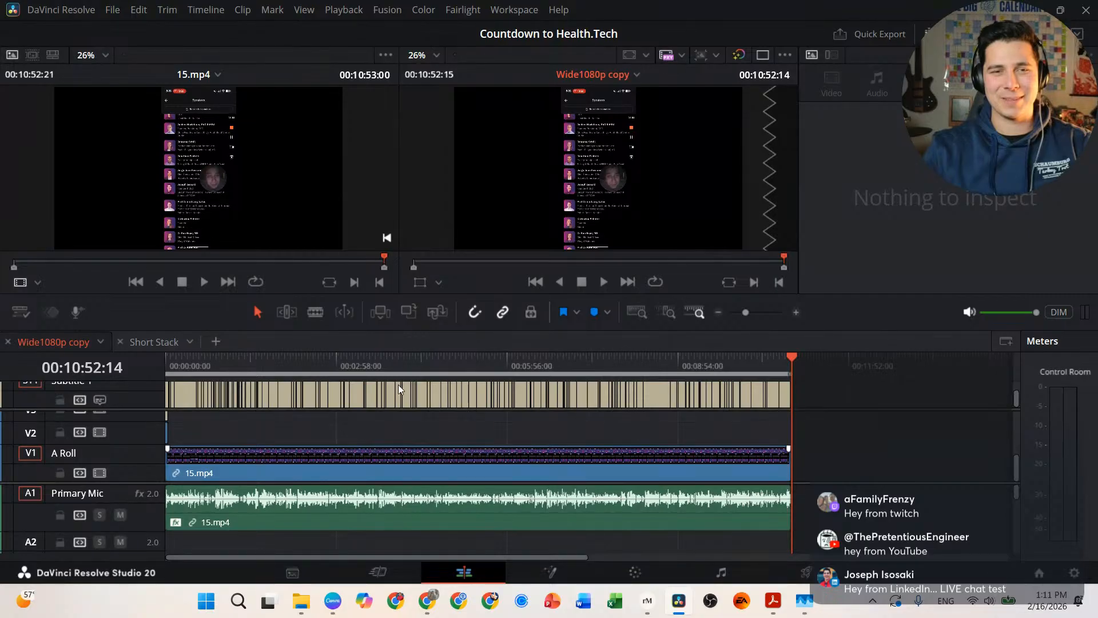
Step: Play the timeline from around 00:04:46 to check captions over the 15.mp4 footage
click(441, 357)
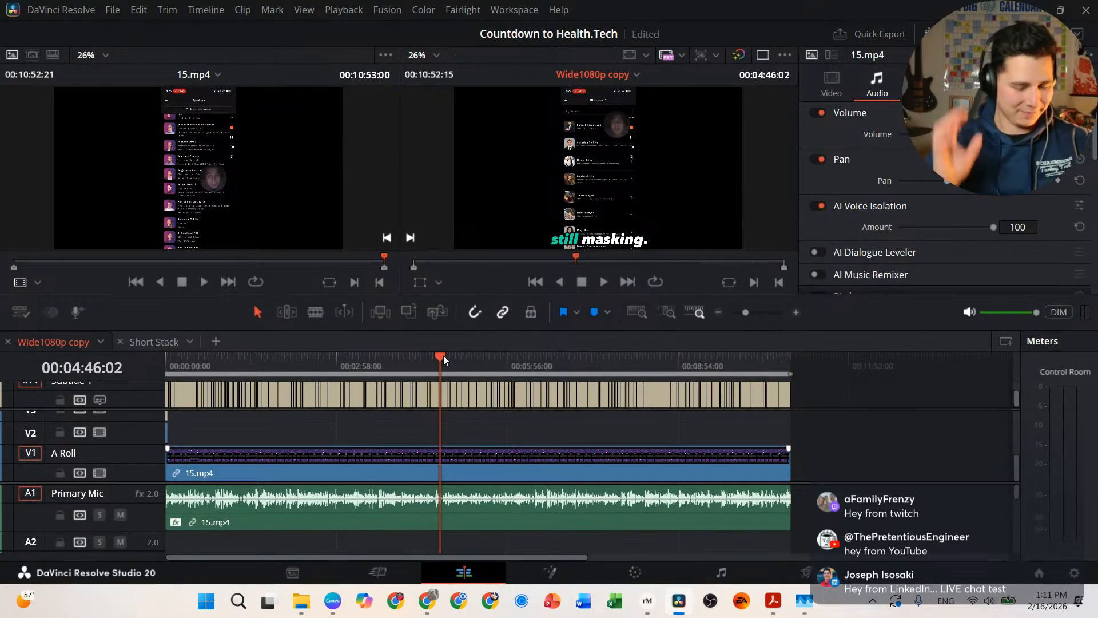
key(space)
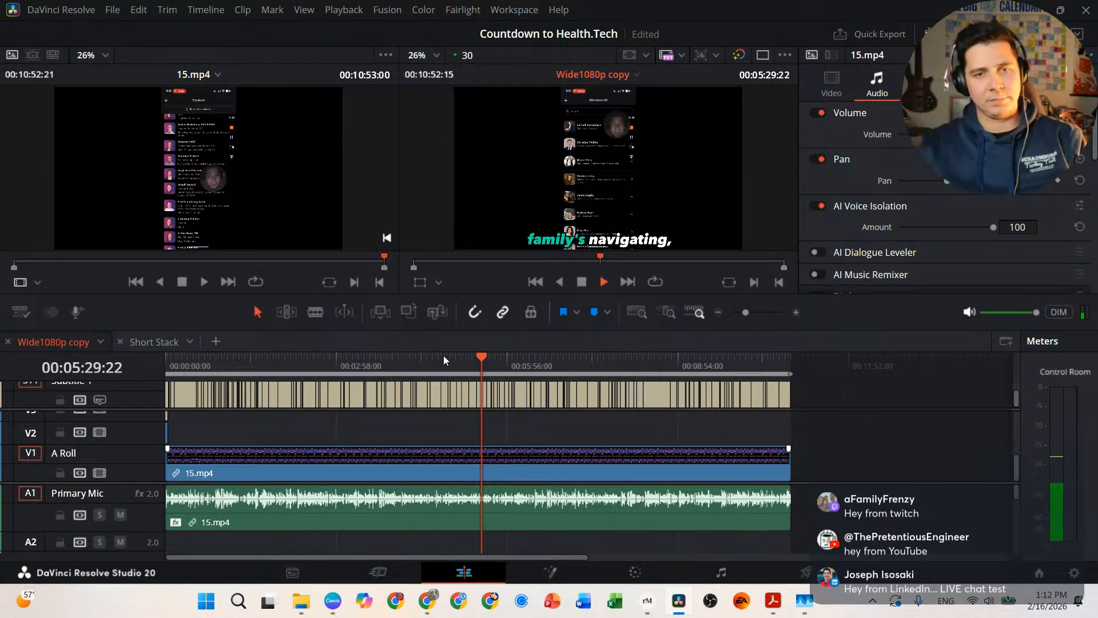
key(space)
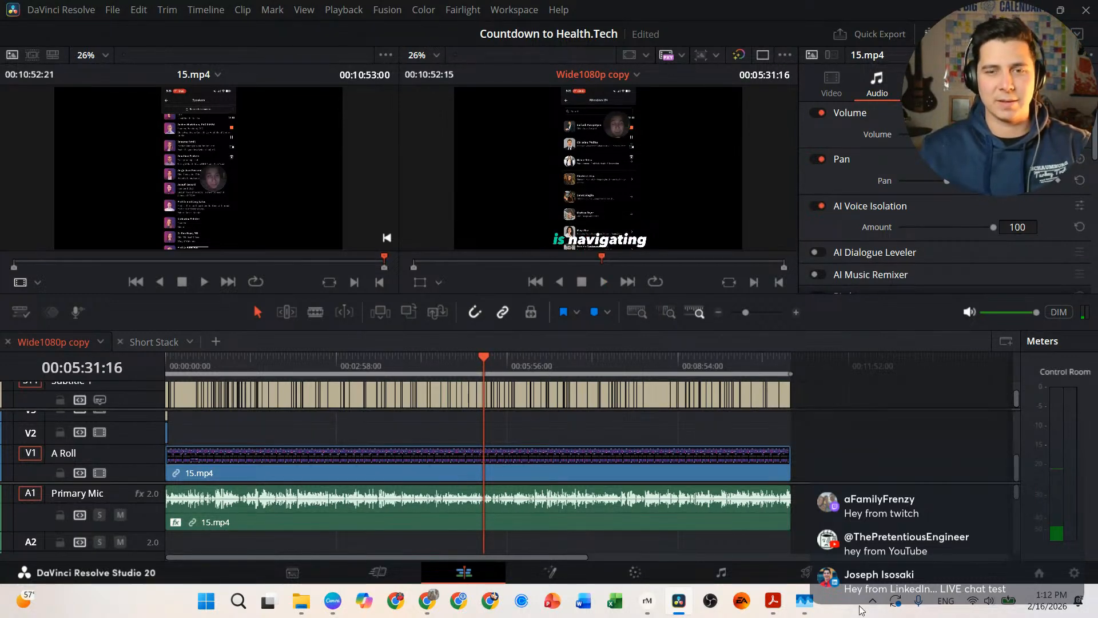
Step: On the Deliver page, name the render '15 Days' in the Countdown to Health - Tech folder
click(806, 573)
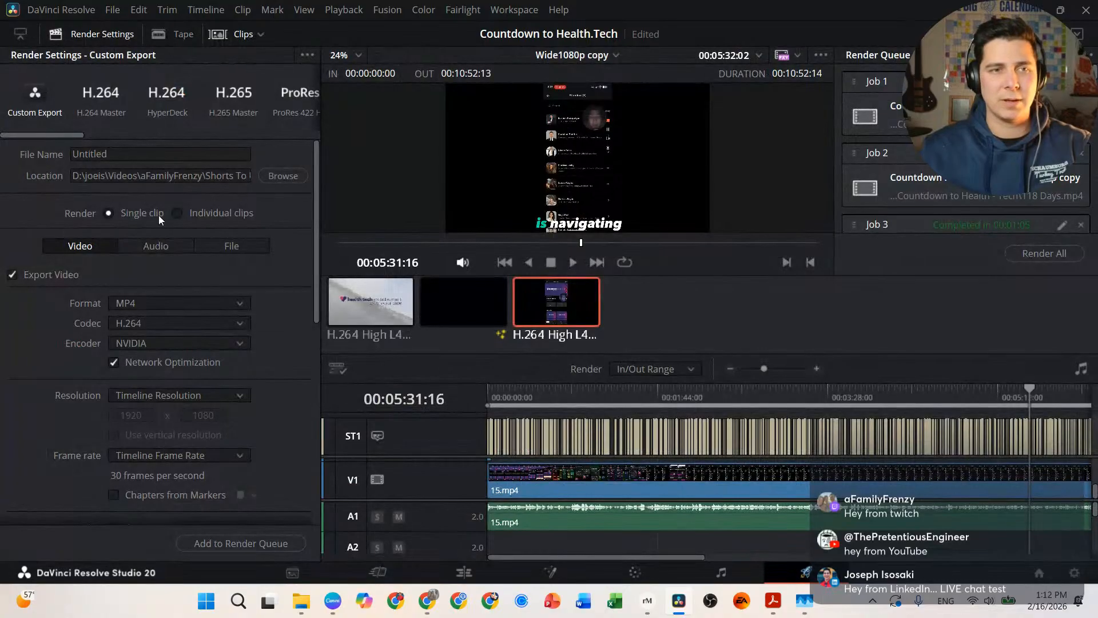
click(286, 173)
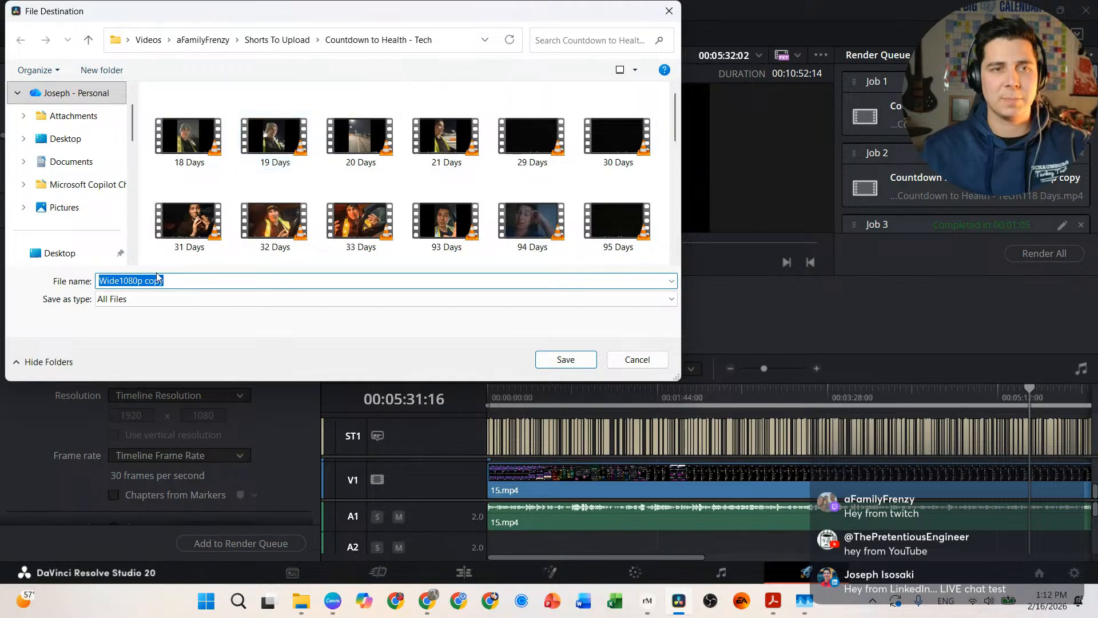
click(187, 137)
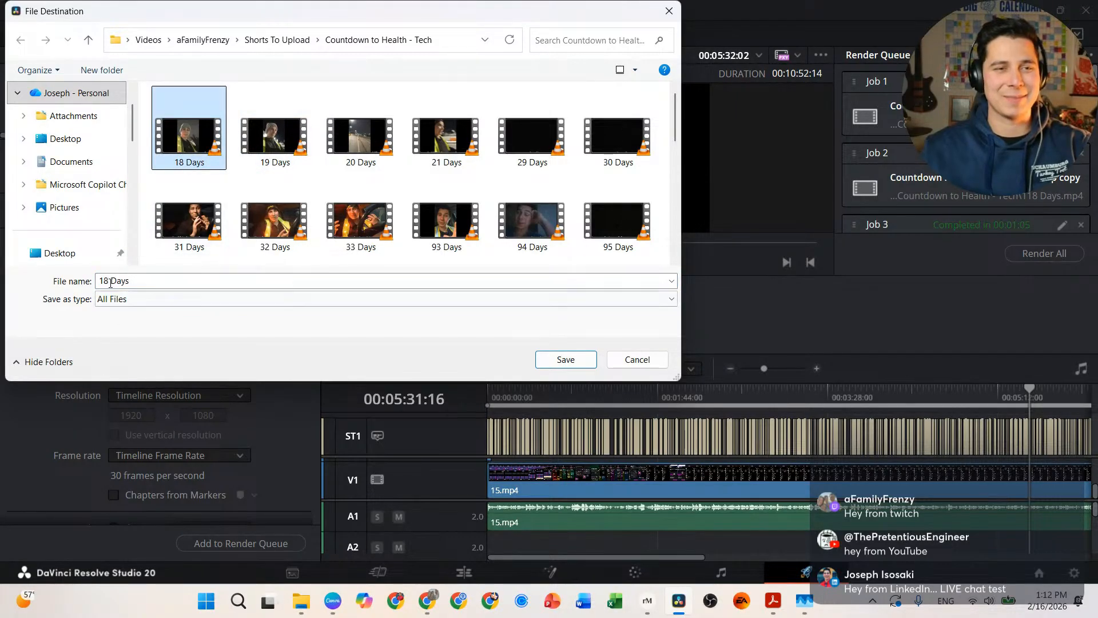
click(108, 279)
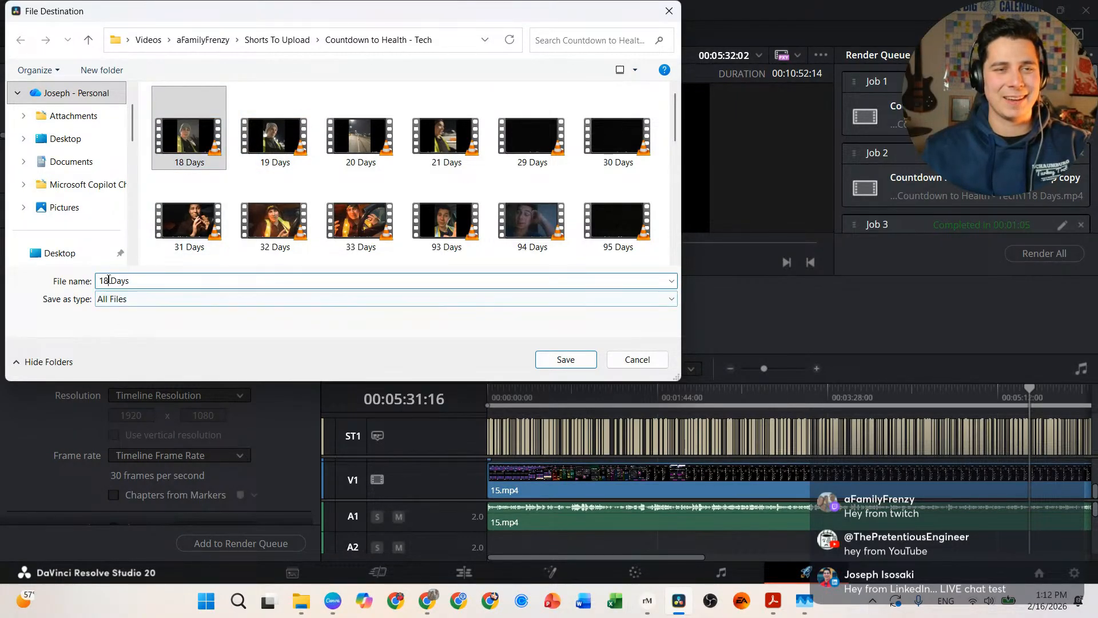
key(BackSpace)
text(5)
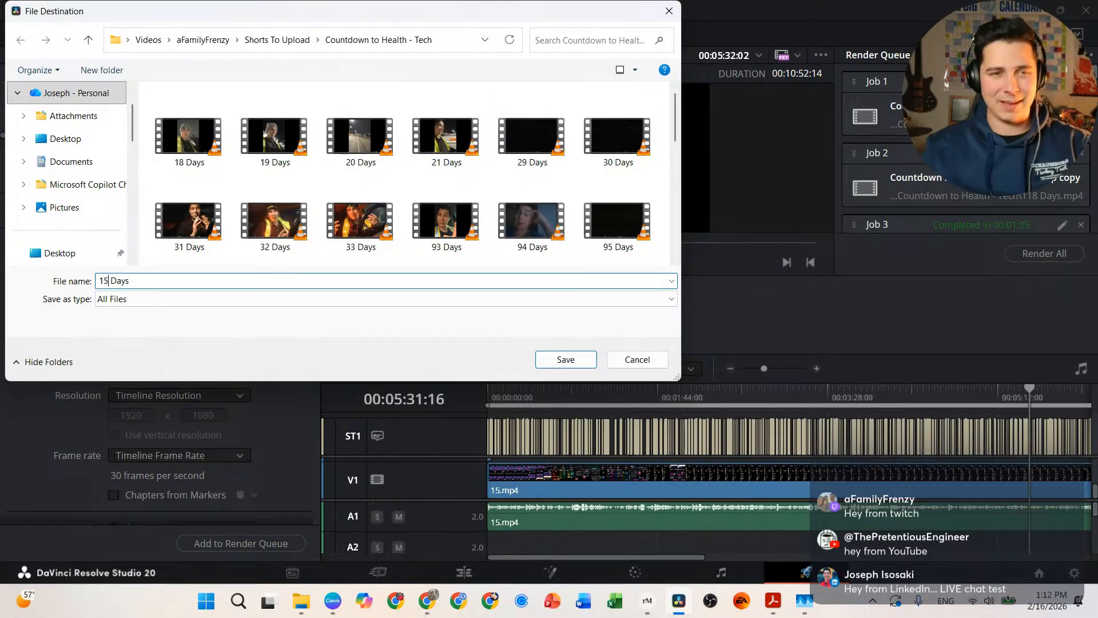
click(575, 364)
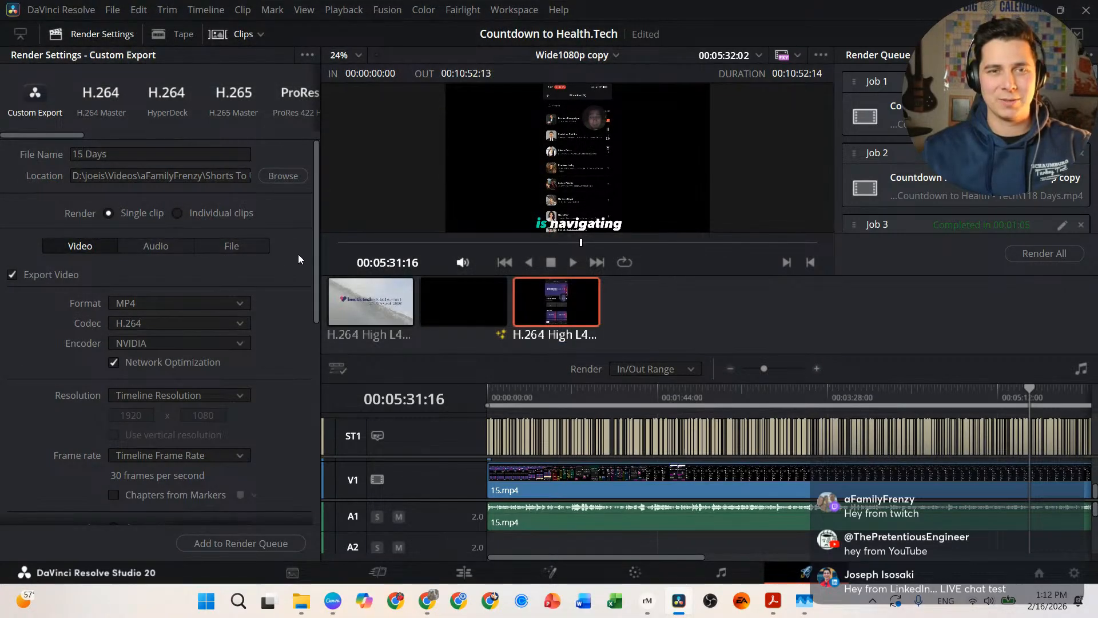
Step: Set the subtitle export option to burn the captions into the video
scroll(293, 259, down, 10)
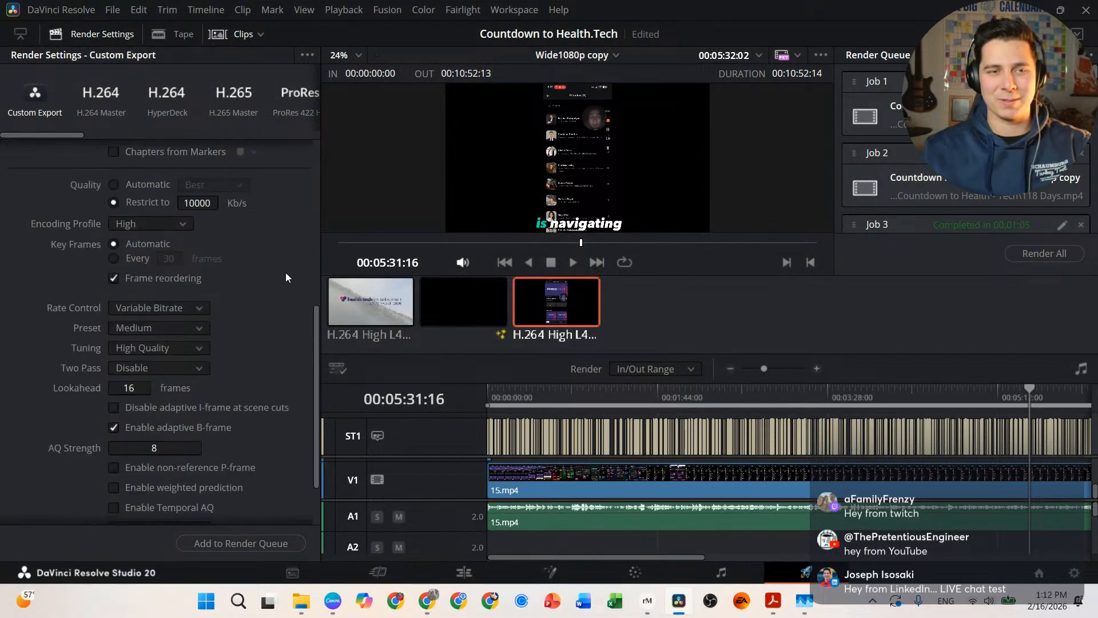
click(71, 497)
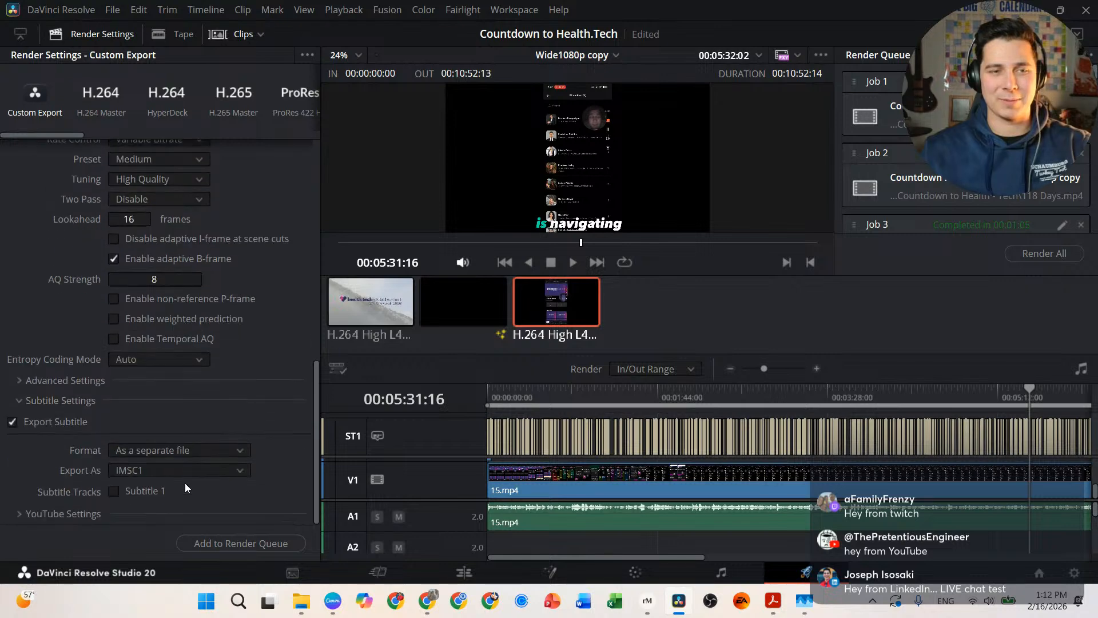
click(242, 450)
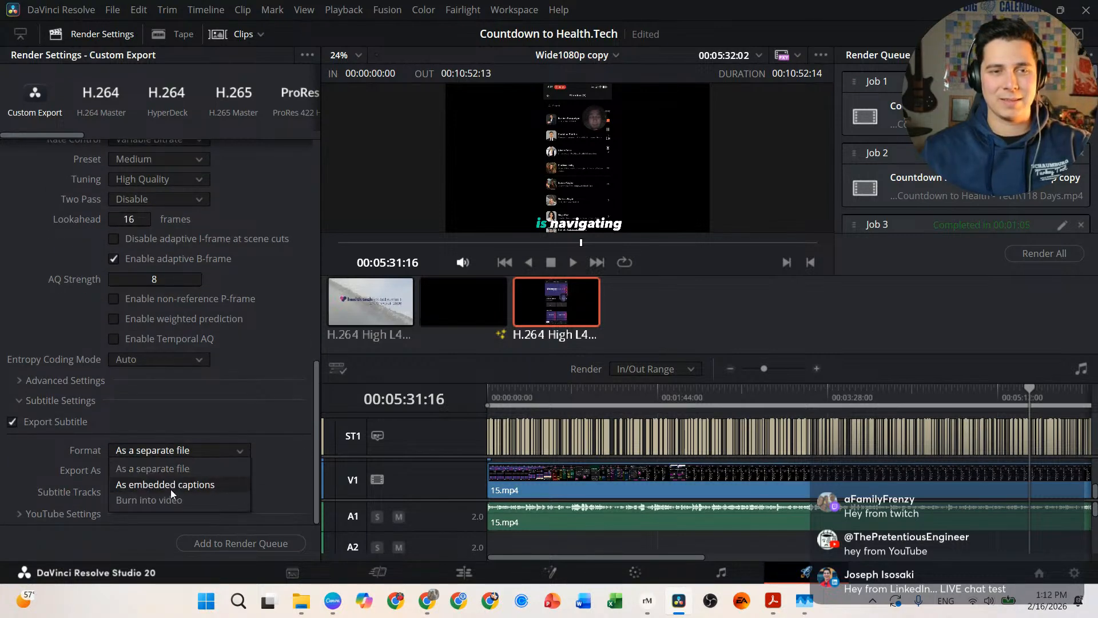
click(183, 501)
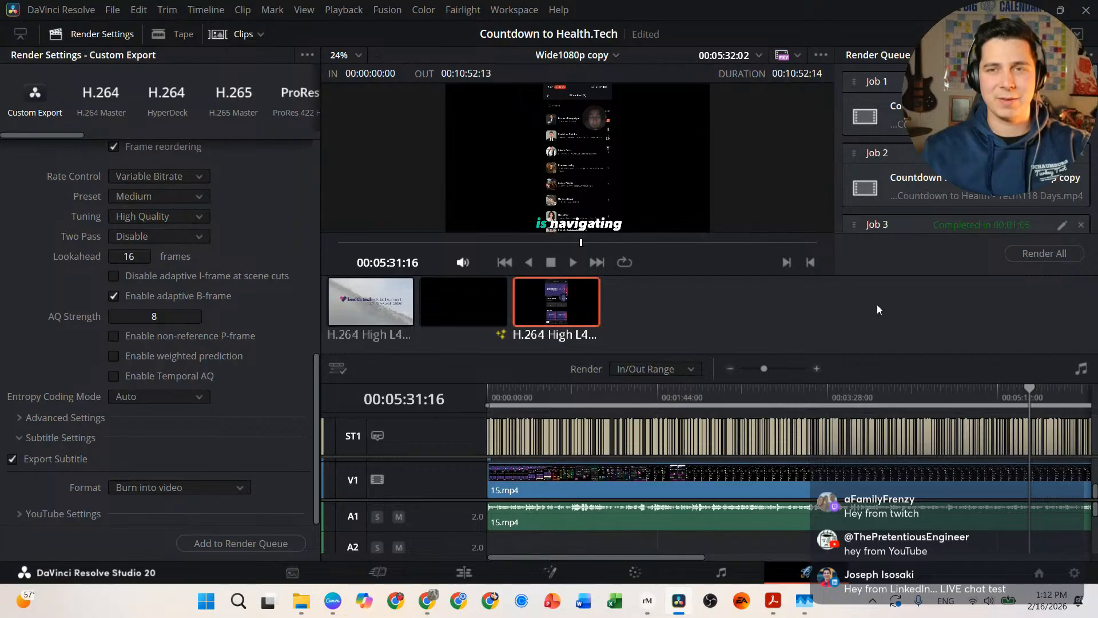
Step: Render the queue without overwriting the existing file or re-rendering completed jobs
scroll(691, 409, right, 10)
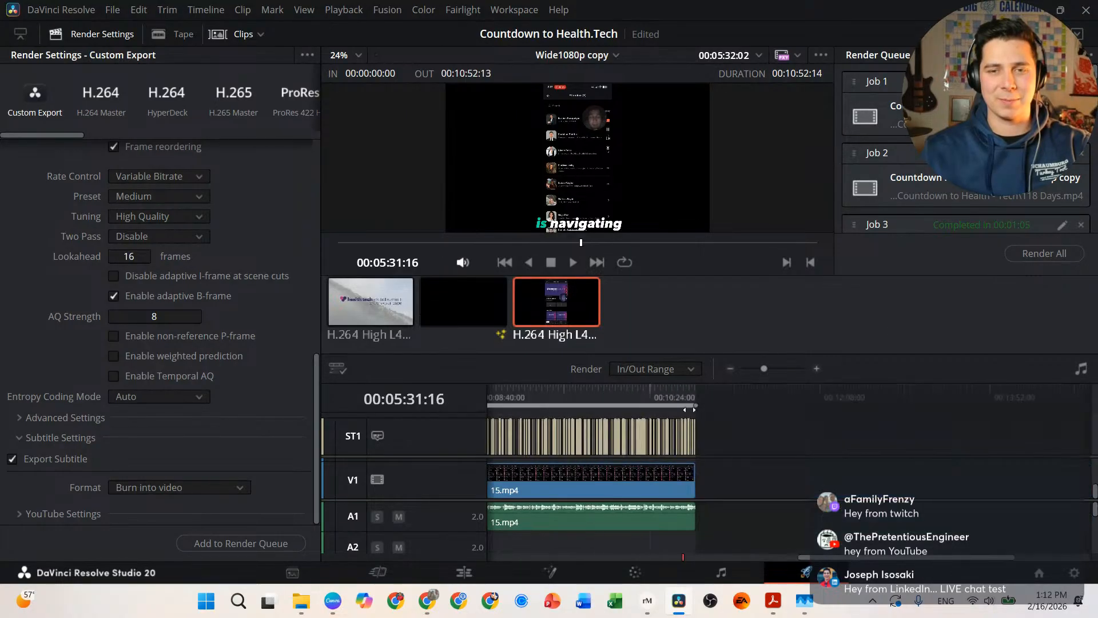
scroll(691, 409, left, 3)
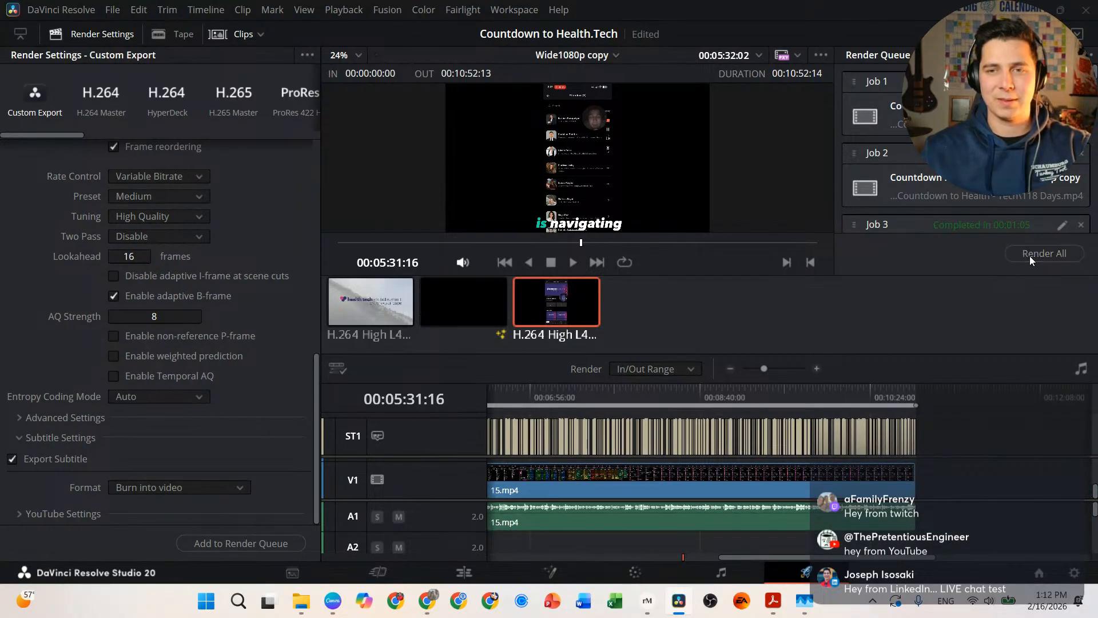
click(1030, 256)
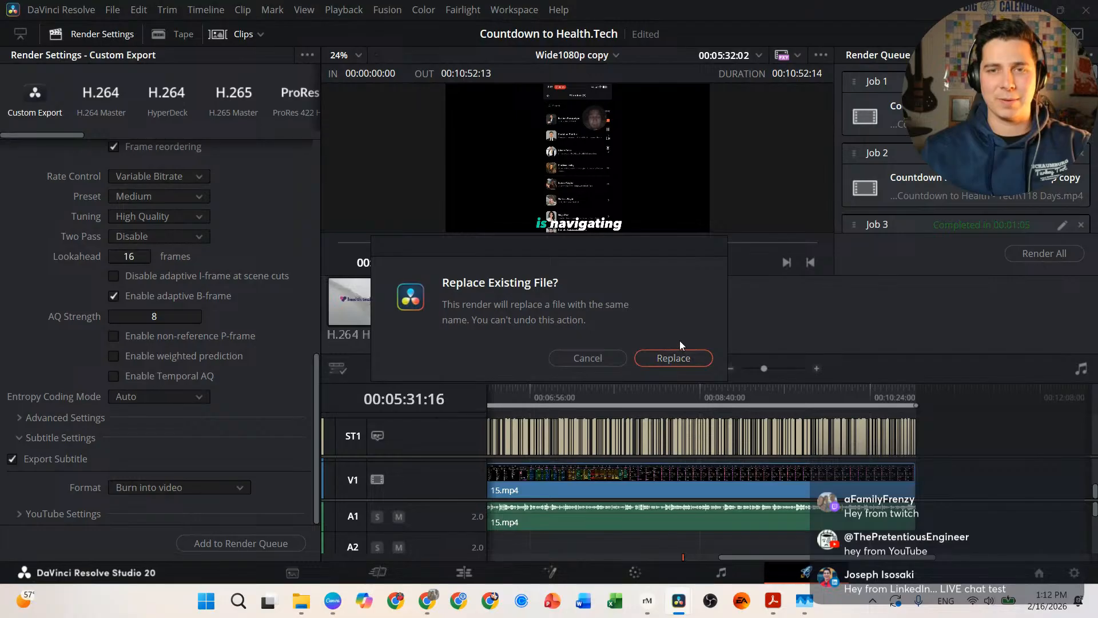
click(589, 358)
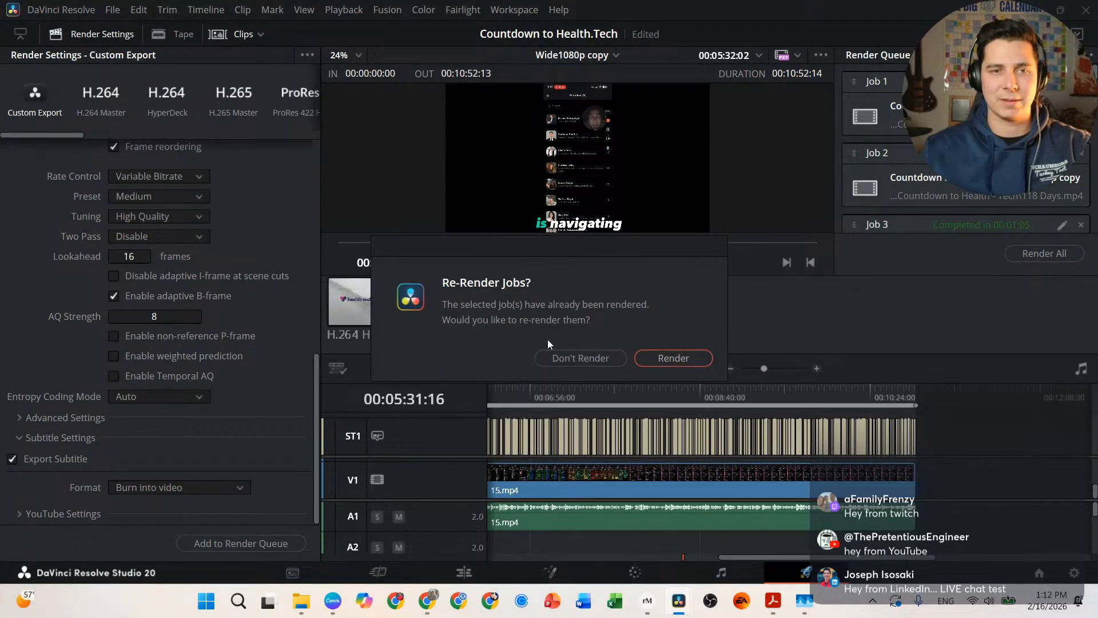
click(602, 363)
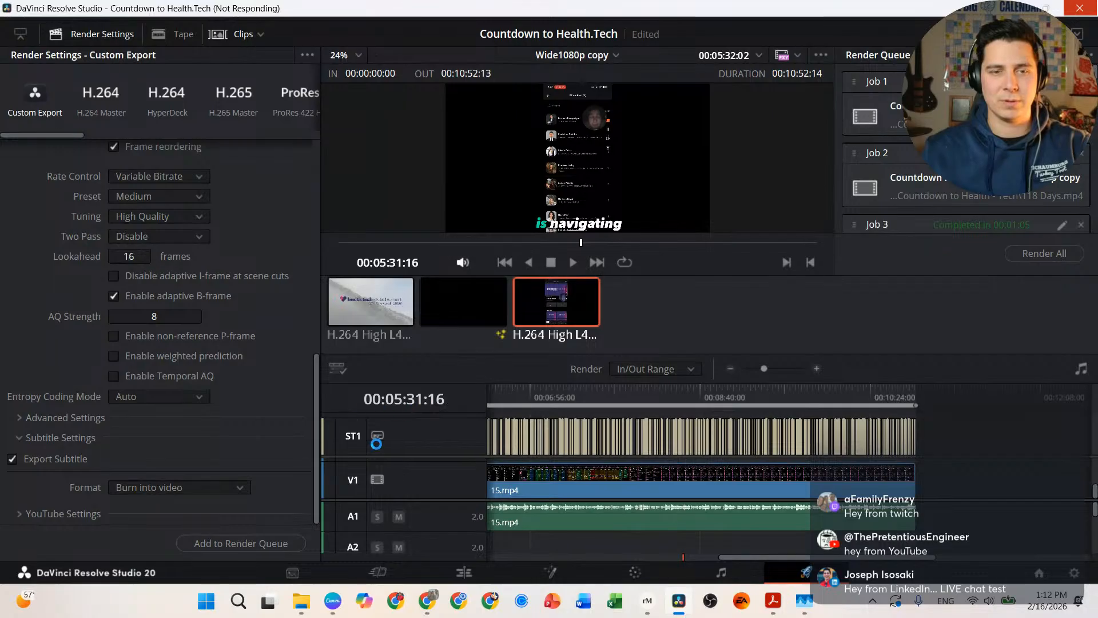
mouse_move(305, 614)
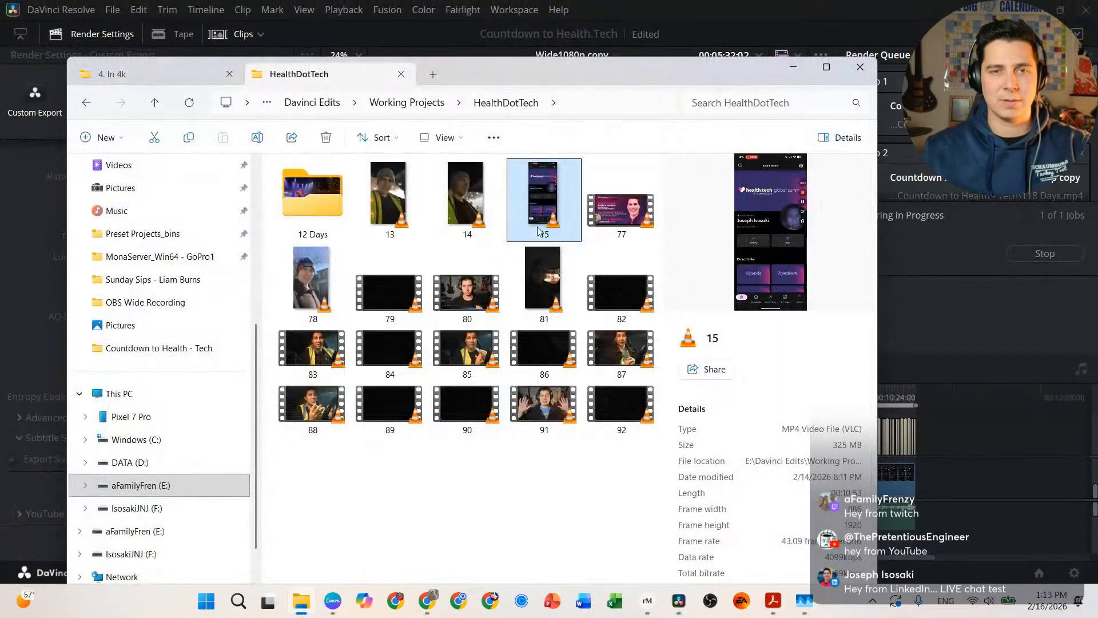
click(590, 54)
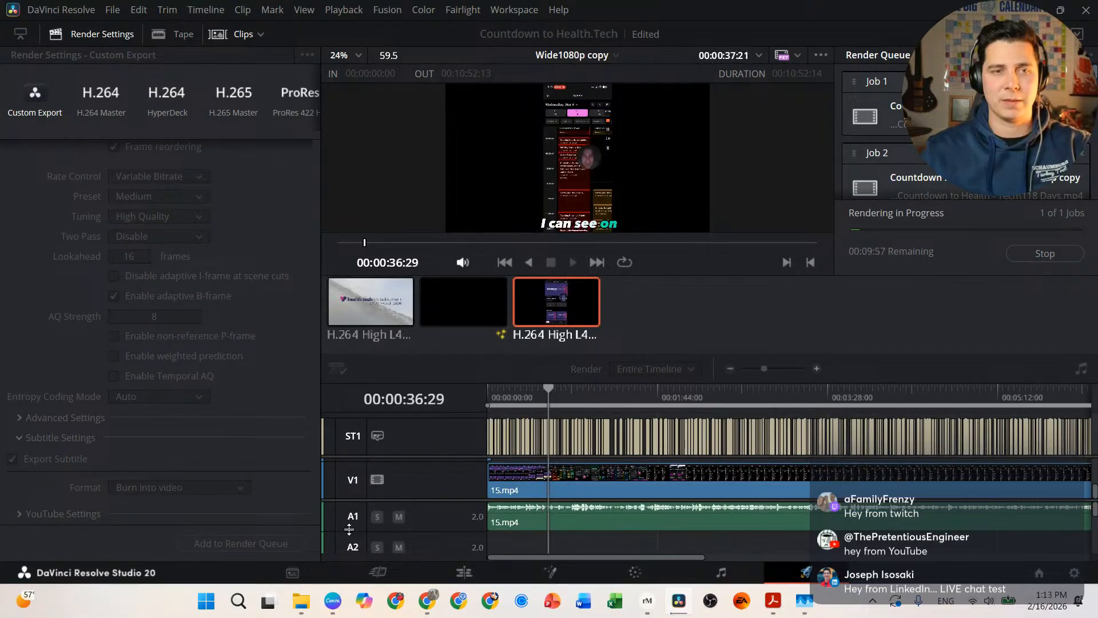
click(302, 601)
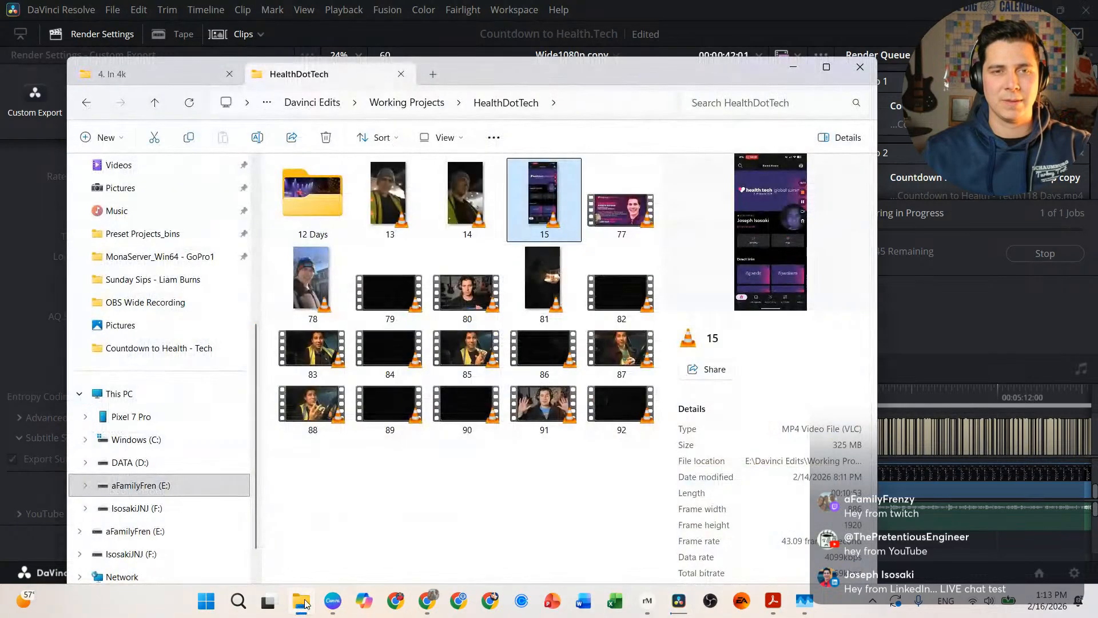
Step: Browse a new Explorer tab to Videos › aFamilyFrenzy › Shorts To Upload › Countdown to Health - Tech
click(433, 76)
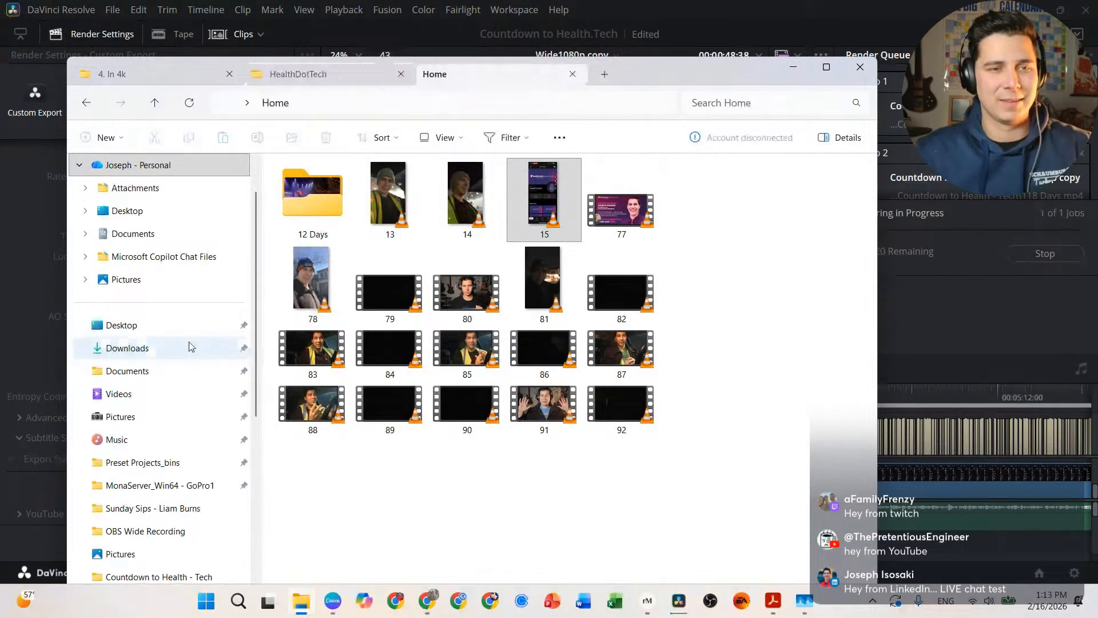
click(149, 400)
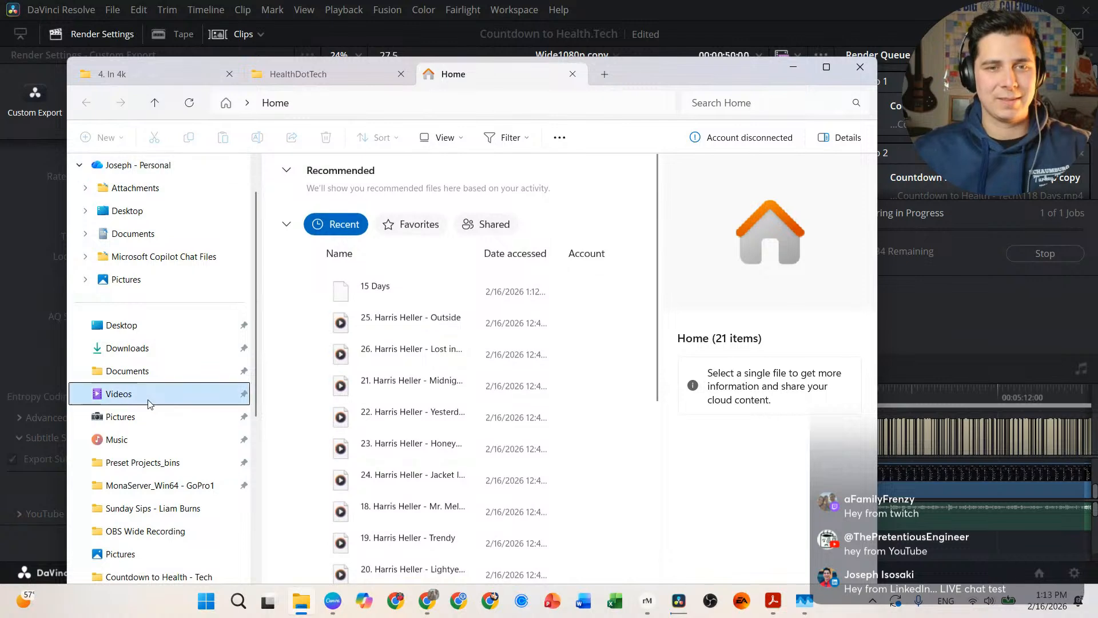
double_click(415, 209)
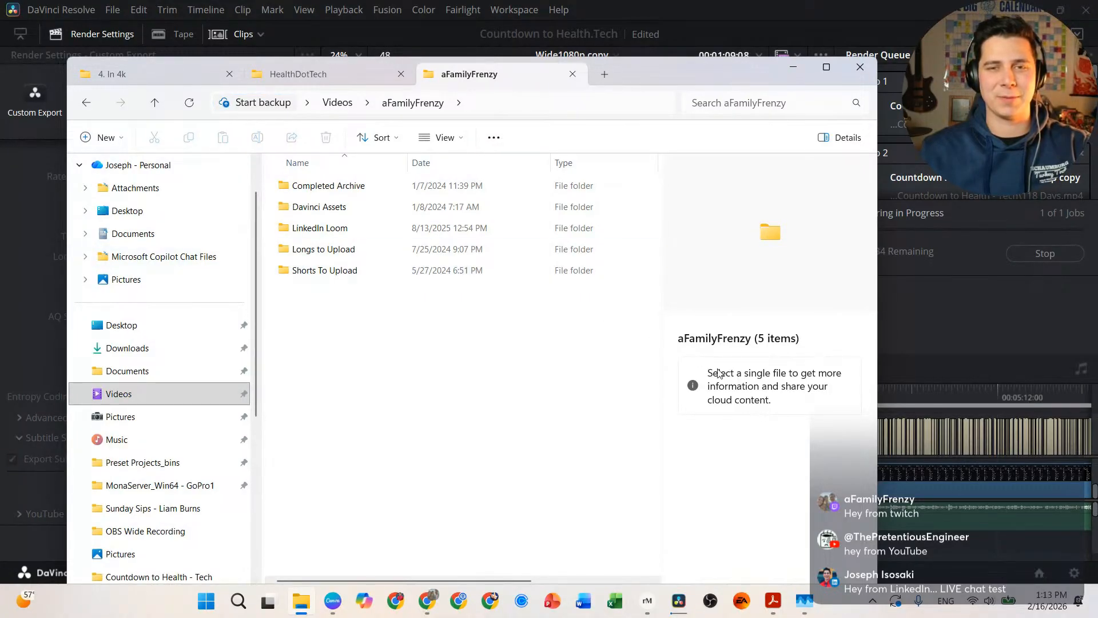
click(318, 270)
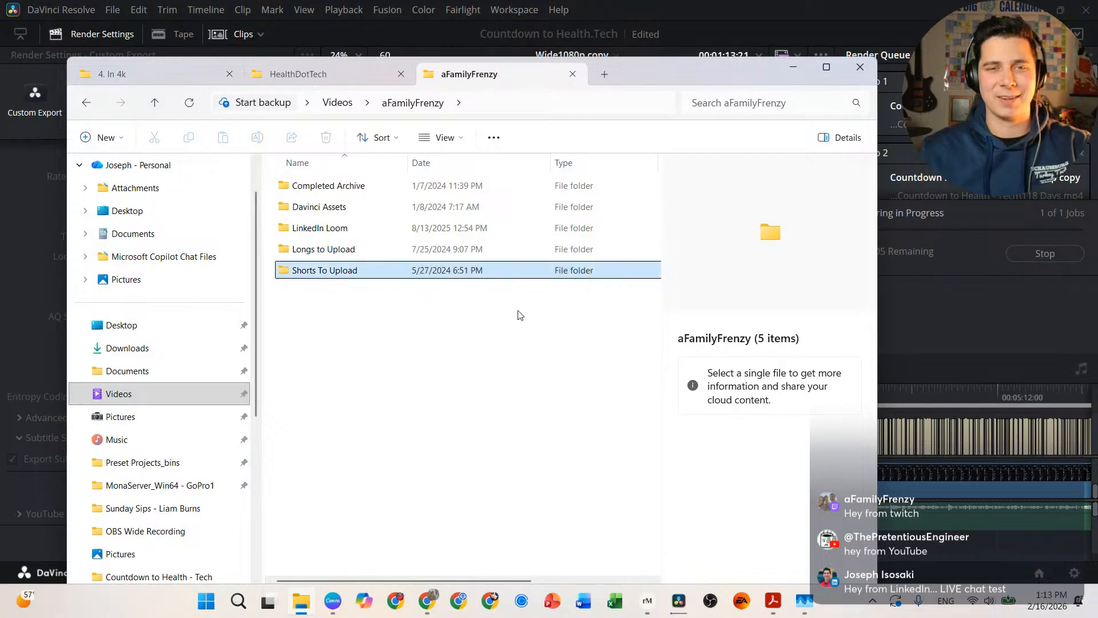
key(Return)
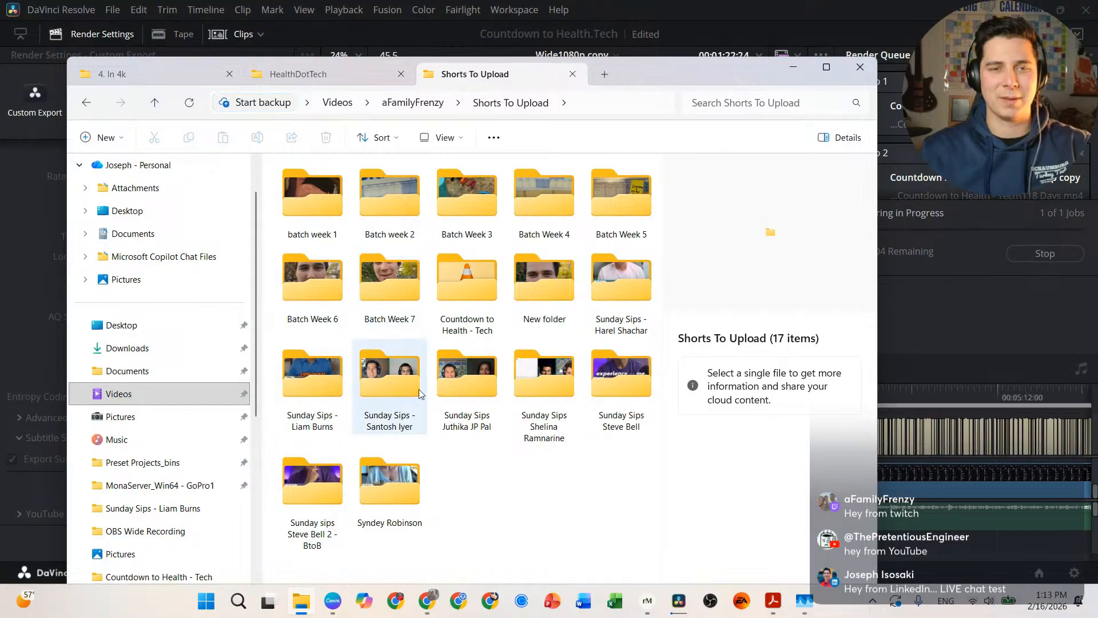
double_click(475, 287)
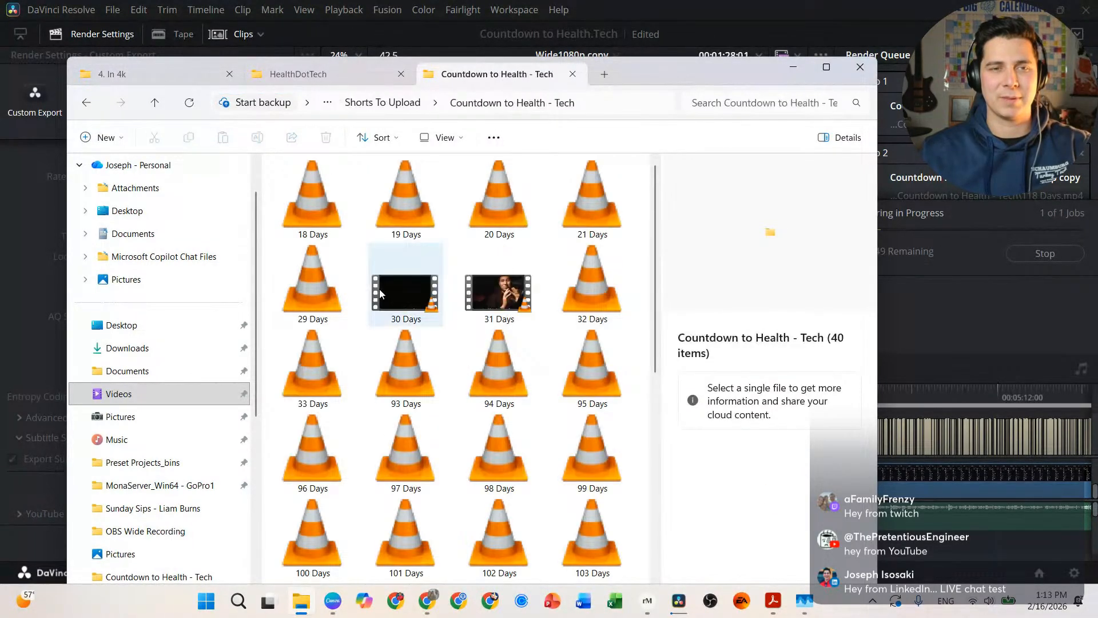
scroll(400, 355, down, 6)
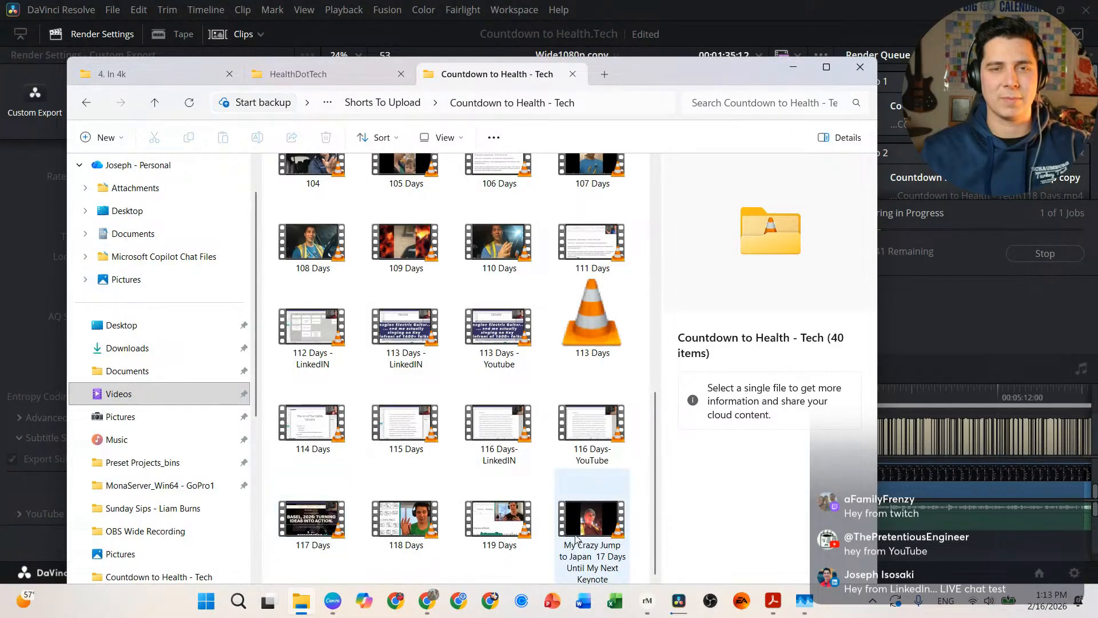
scroll(491, 256, up, 5)
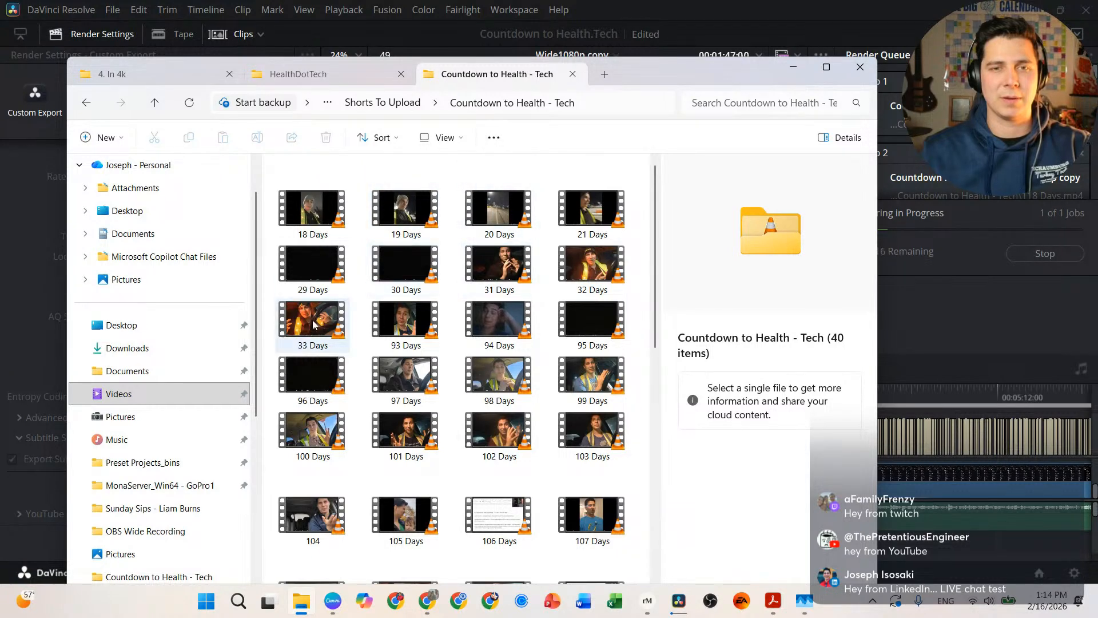
scroll(367, 445, down, 5)
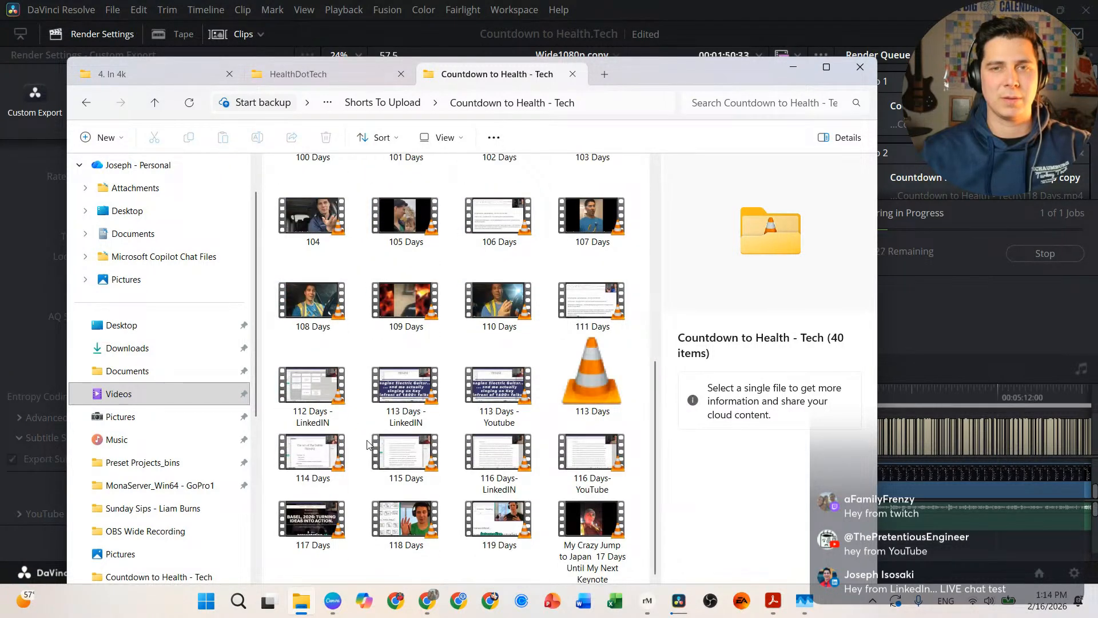
scroll(369, 445, up, 5)
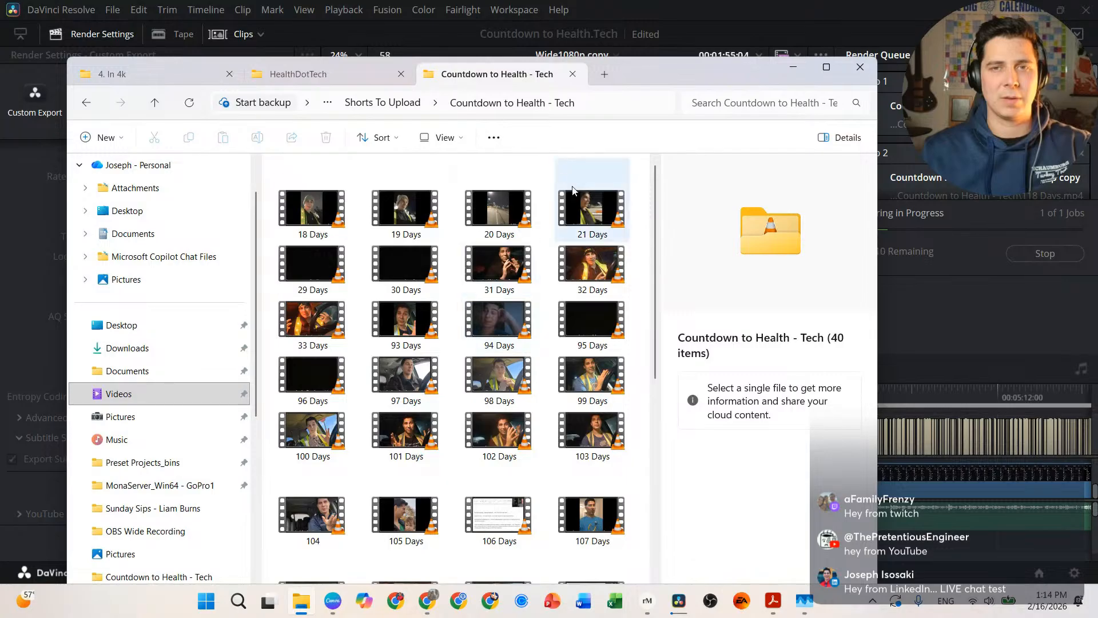
click(791, 11)
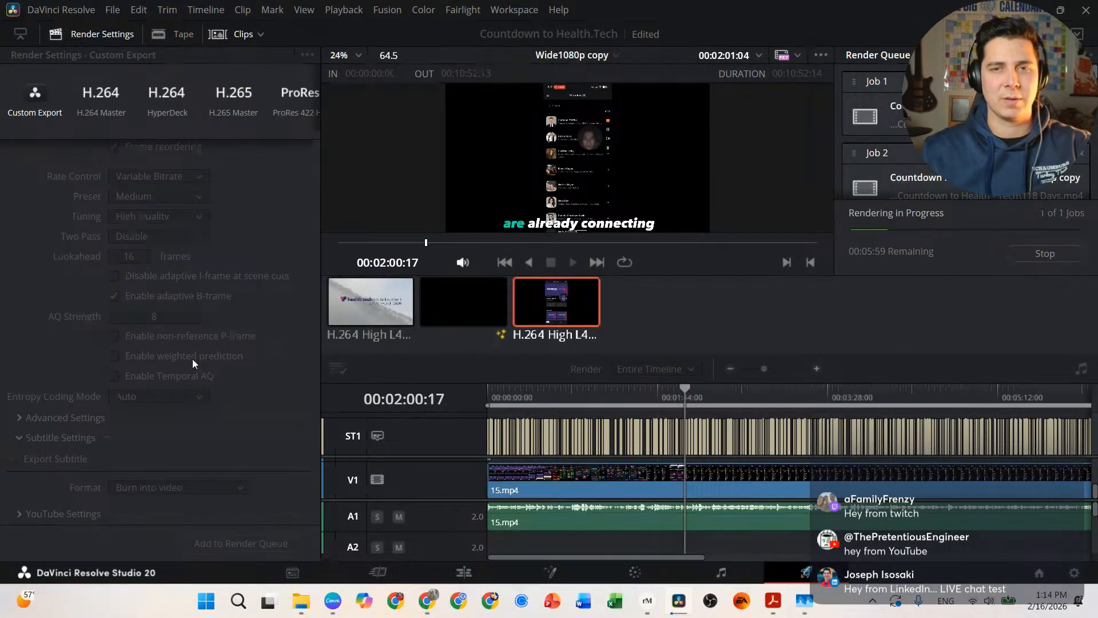
Step: Stop the 15 Days render in progress from the Render Queue
scroll(906, 149, down, 1)
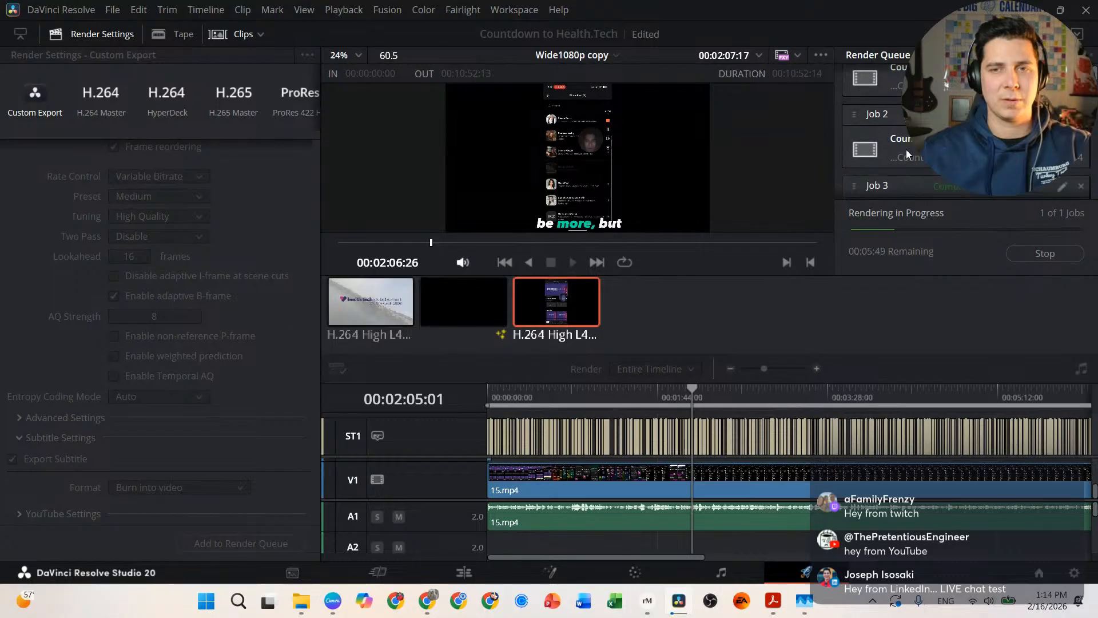
scroll(907, 150, down, 5)
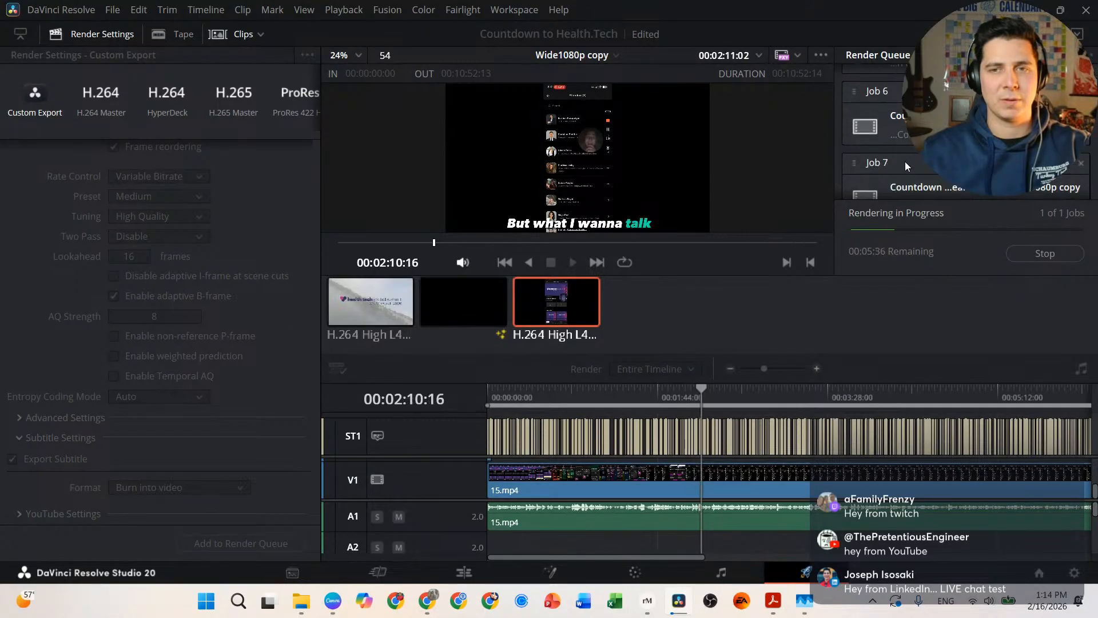
scroll(901, 167, down, 17)
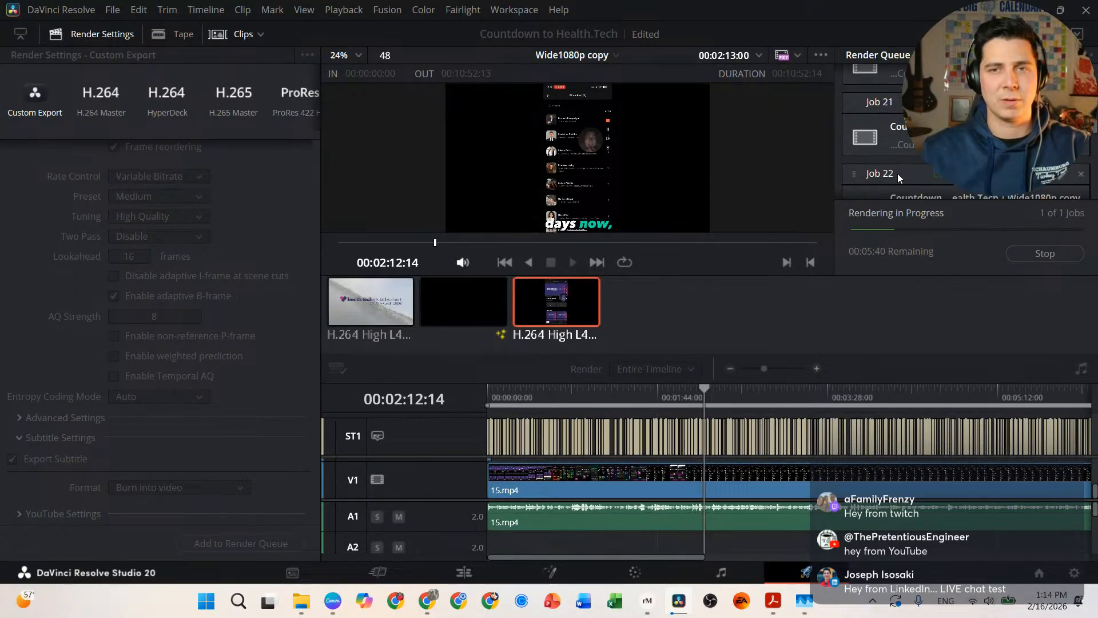
scroll(897, 179, down, 20)
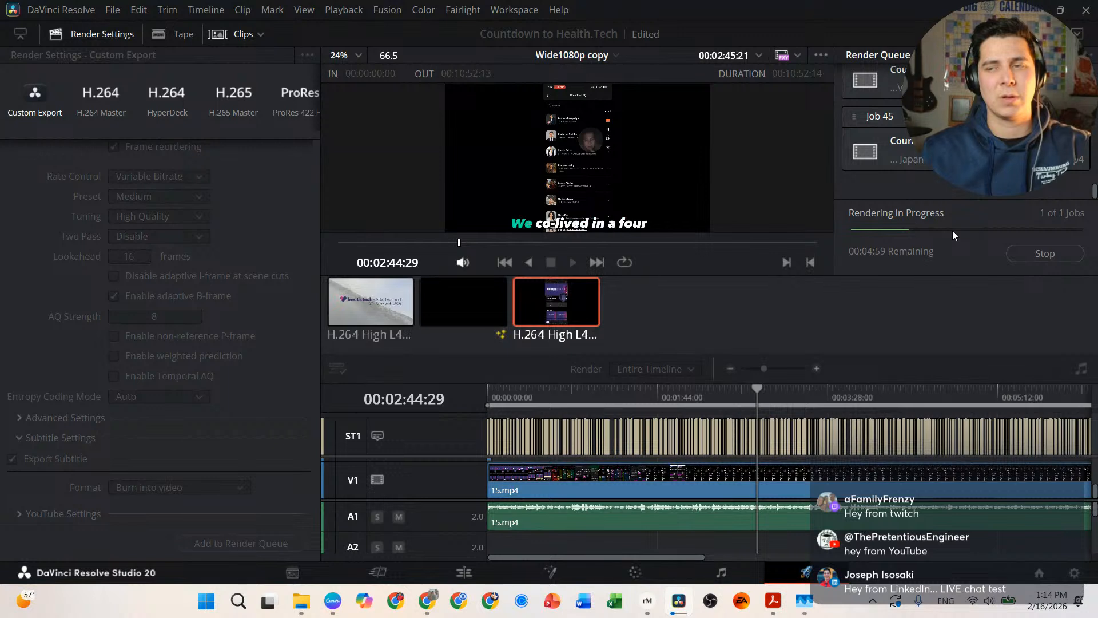
click(1047, 253)
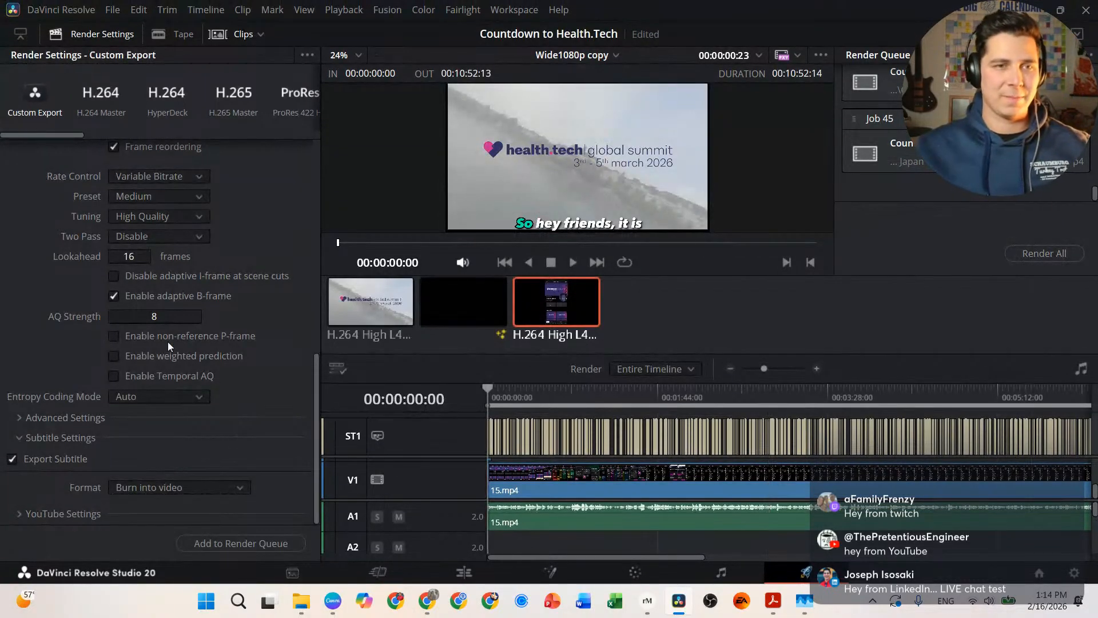
Step: Set the render output file to '15 Days' in the Countdown to Health - Tech folder
scroll(128, 334, up, 10)
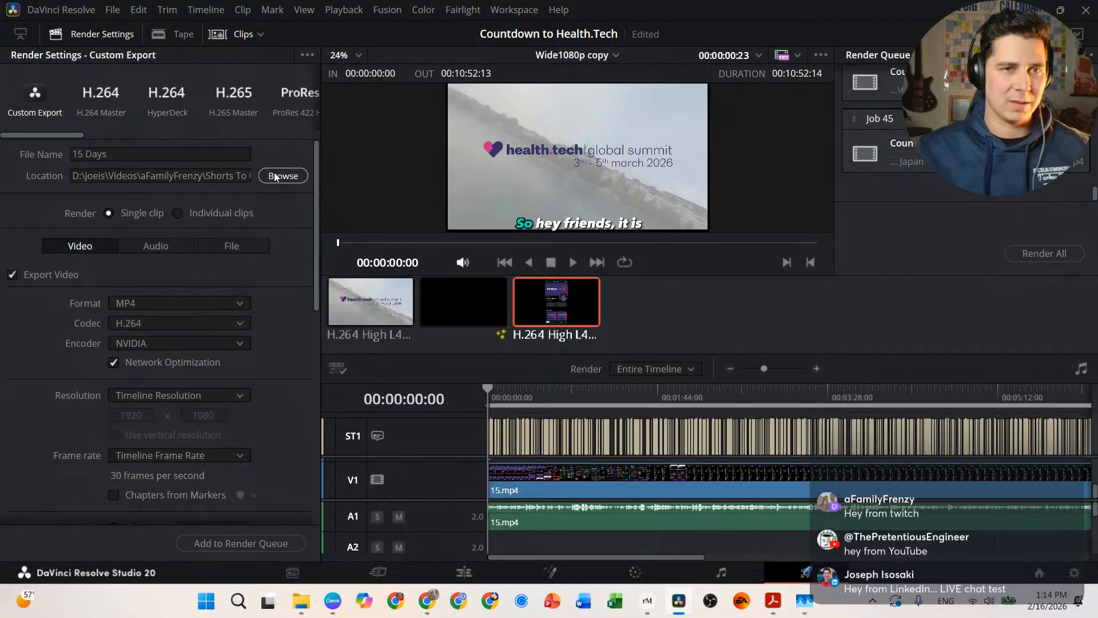
click(217, 181)
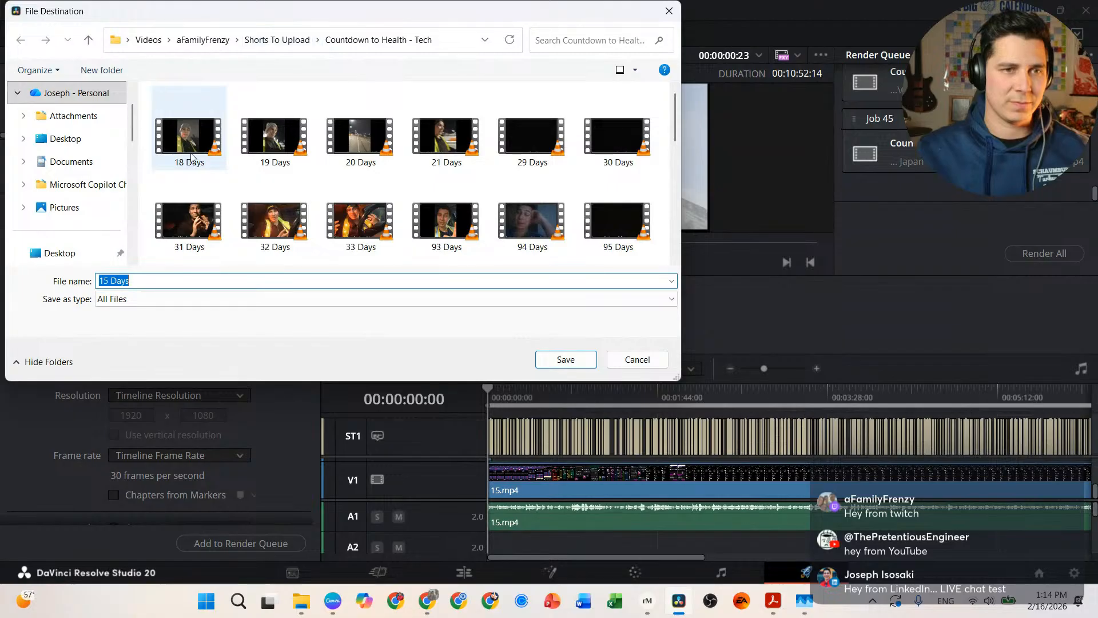
click(191, 284)
click(583, 361)
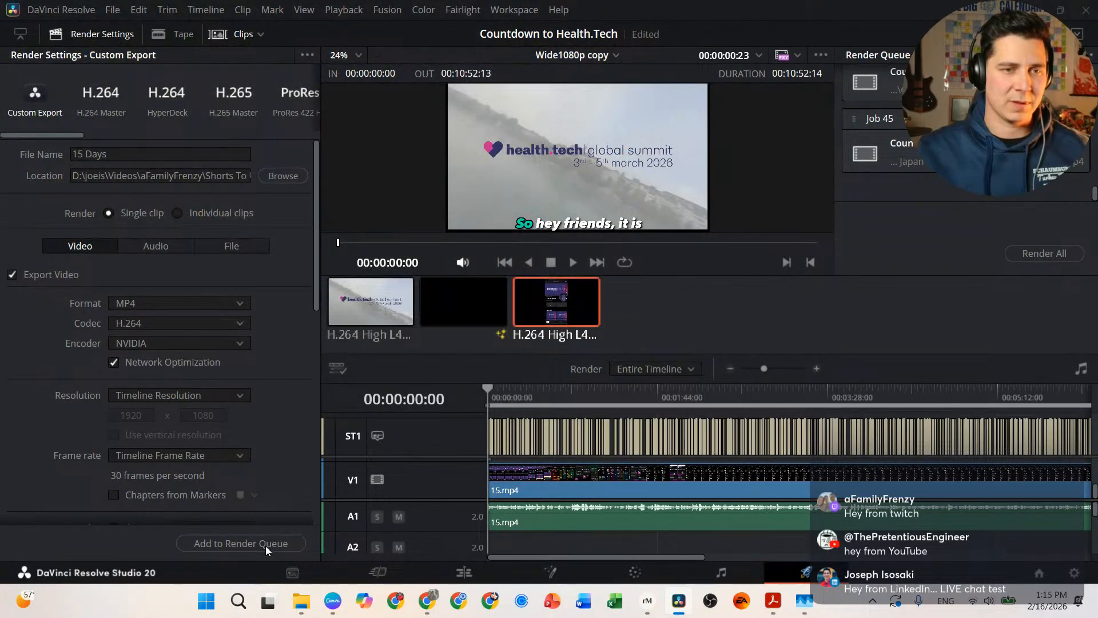
scroll(262, 540, down, 10)
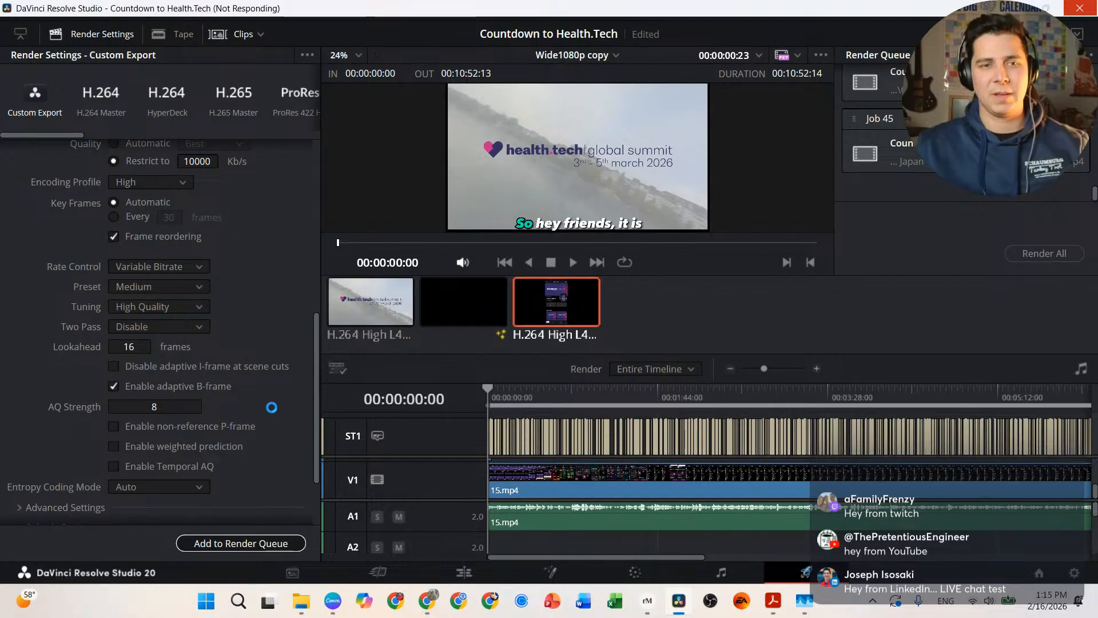
Step: Let Job 46, the '15 Days' render with burned-in subtitles, run while checking the desktop
scroll(245, 373, down, 3)
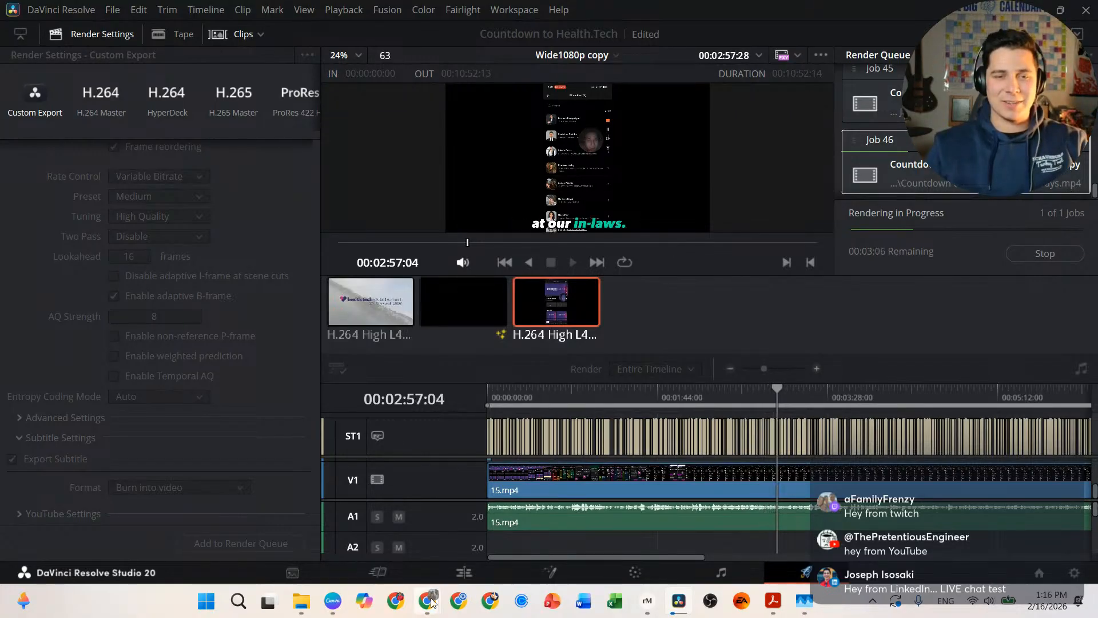
mouse_move(432, 603)
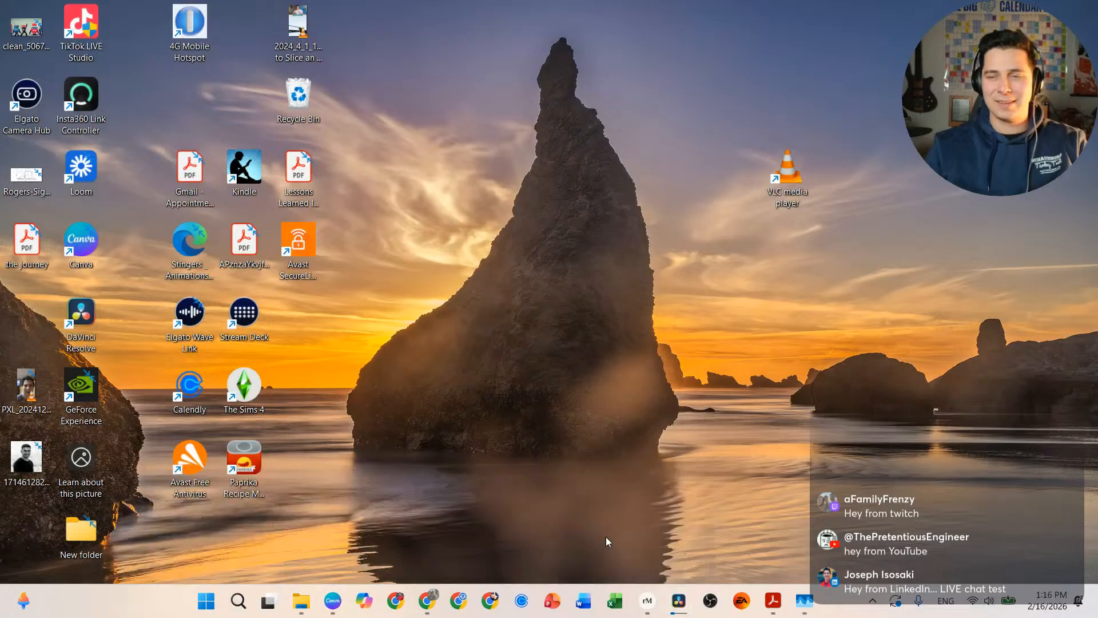
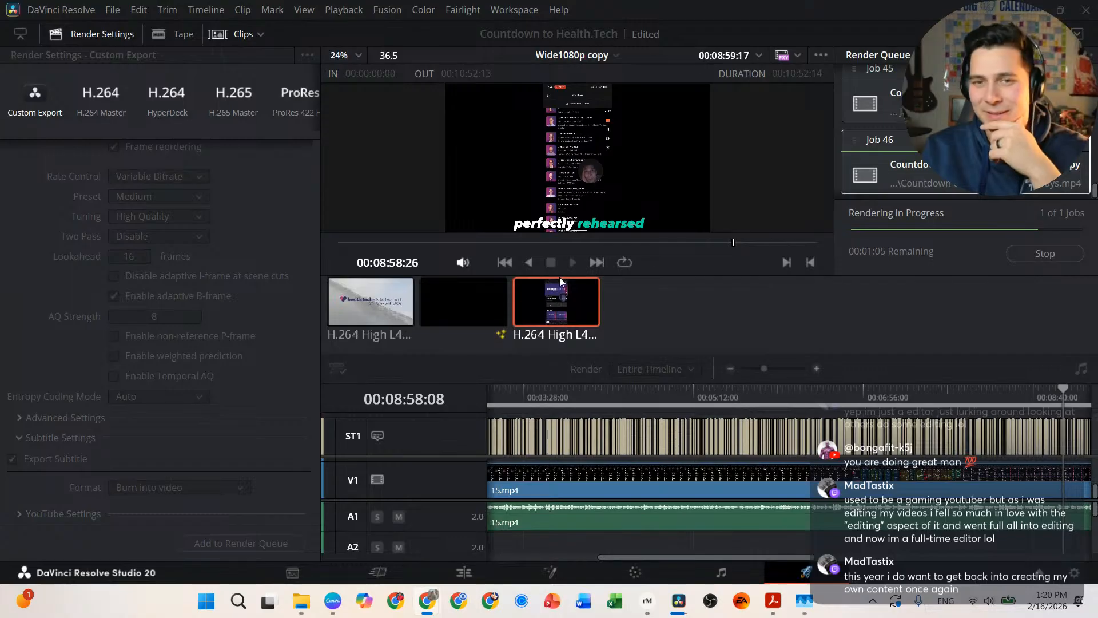
Step: Open a new Chrome window over DaVinci Resolve while job 46 keeps rendering
key(ctrl+n)
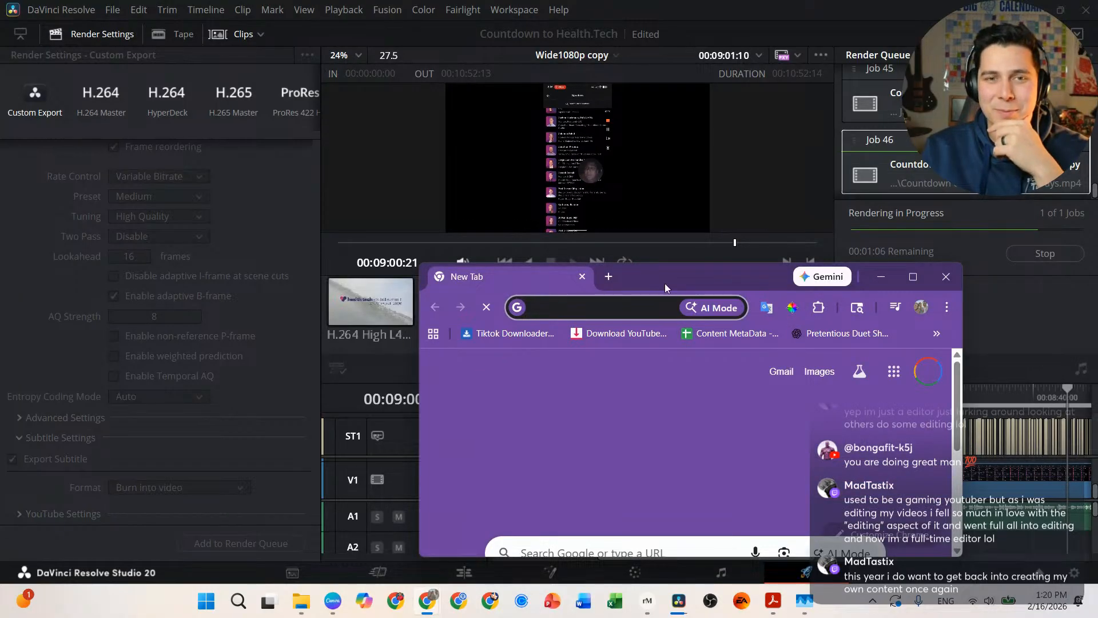
Step: Go to youtube.com in the new window, then enlarge it and move it up and left
drag(694, 271, 396, 101)
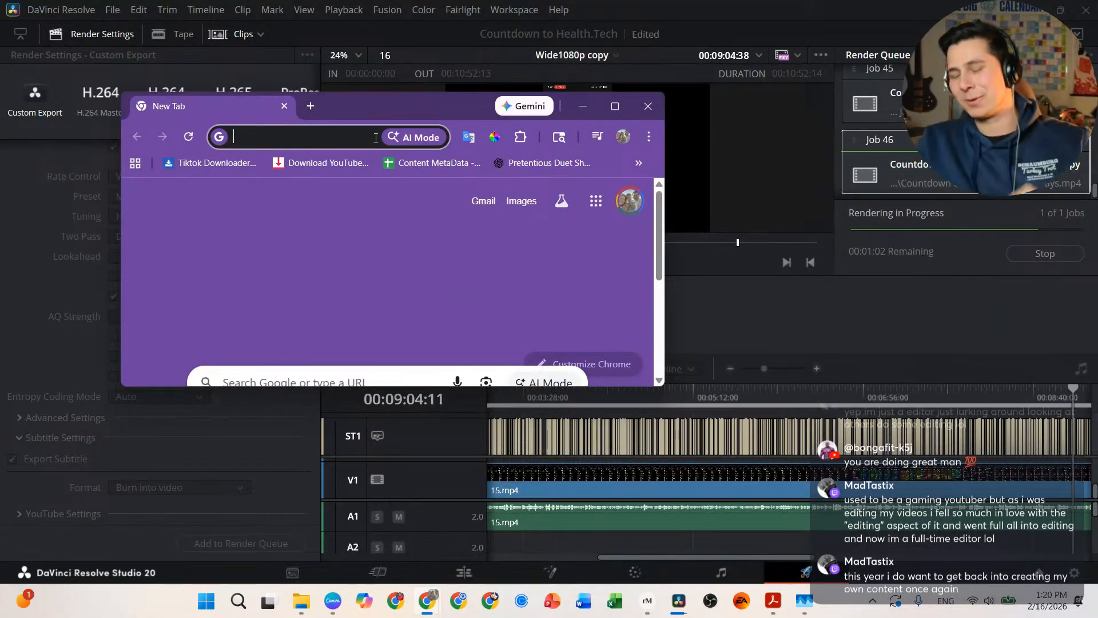
click(325, 139)
text(youtube.com)
key(Return)
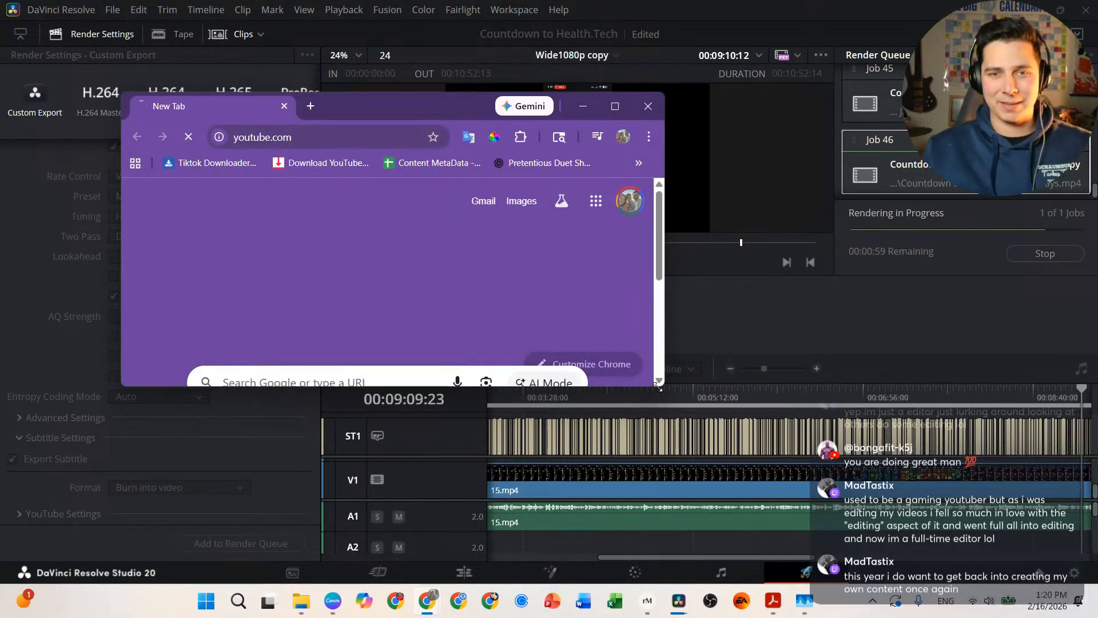
drag(664, 388, 759, 534)
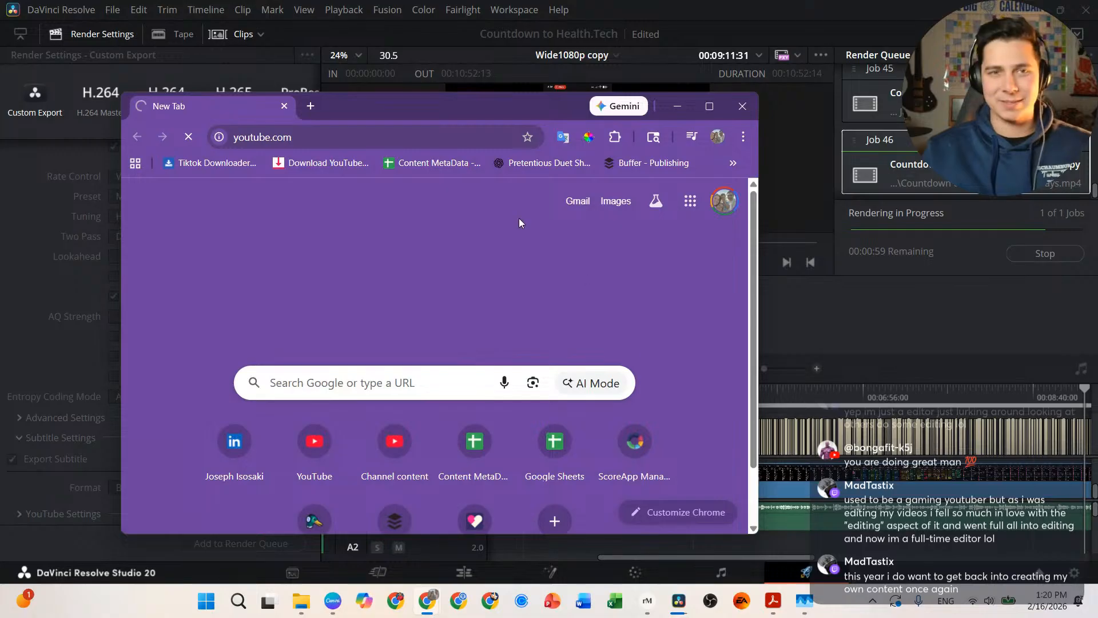
drag(412, 103, 372, 60)
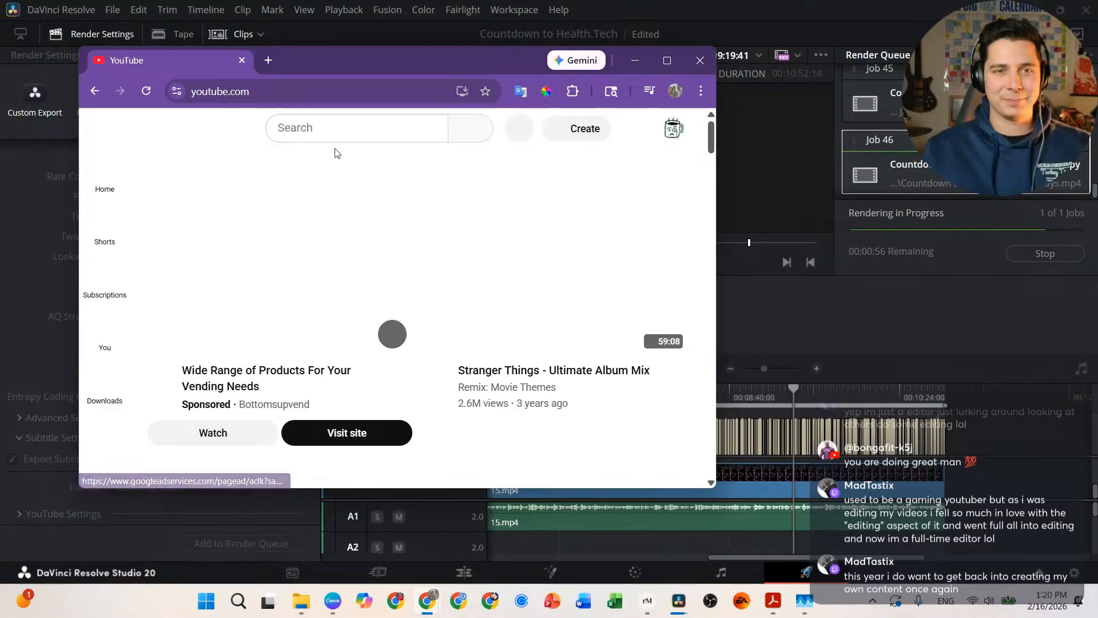
Step: Search YouTube for the chat viewer's channel name and enlarge the results window
click(347, 136)
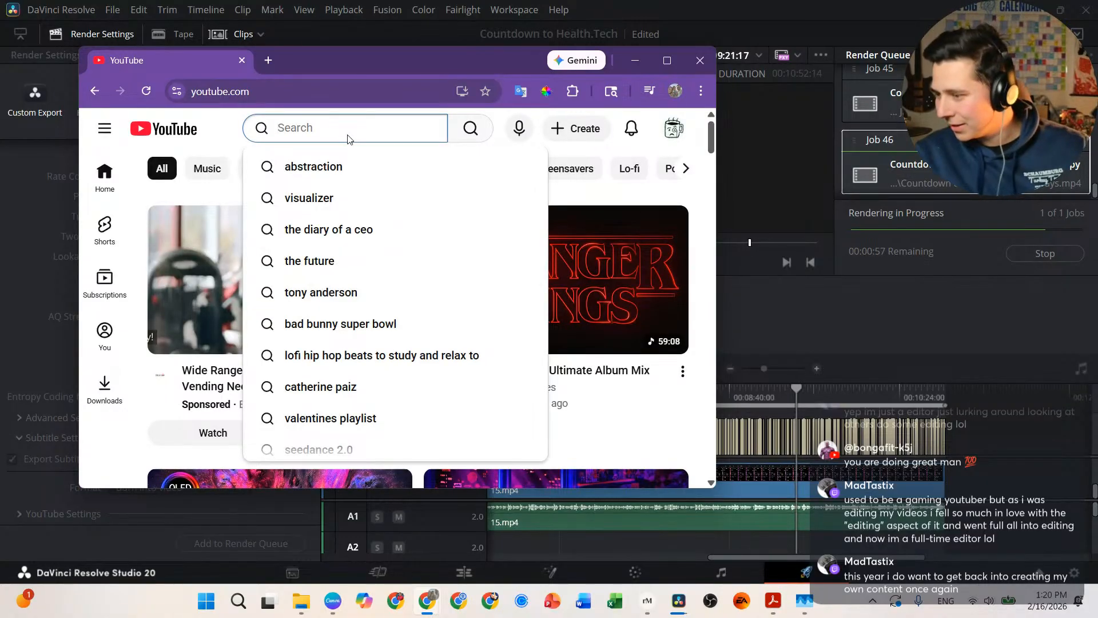
text(madtastix)
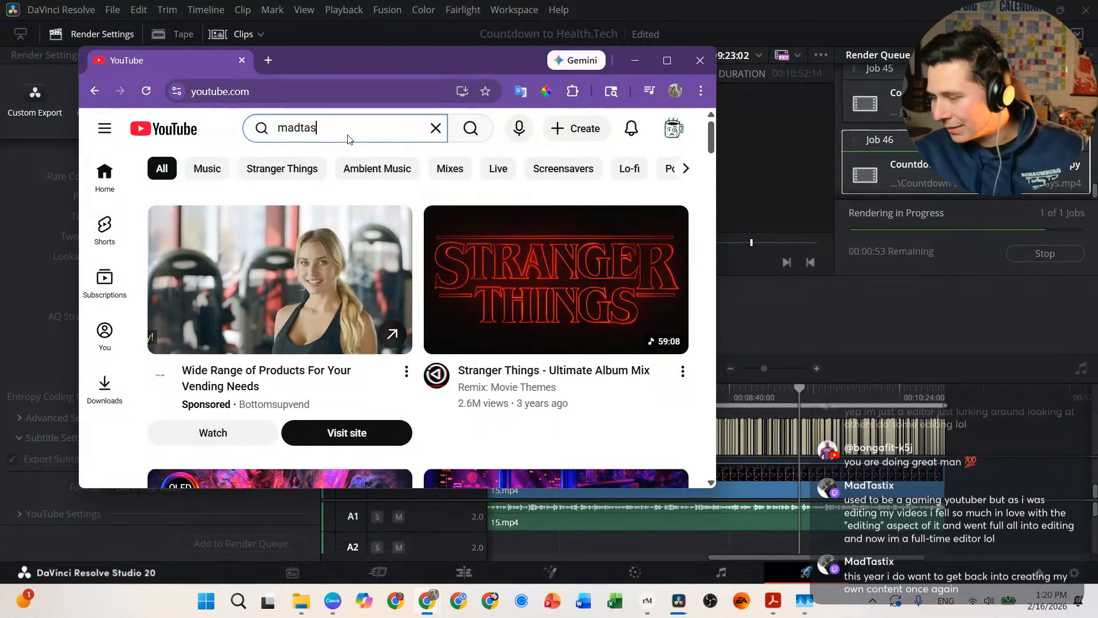
key(Return)
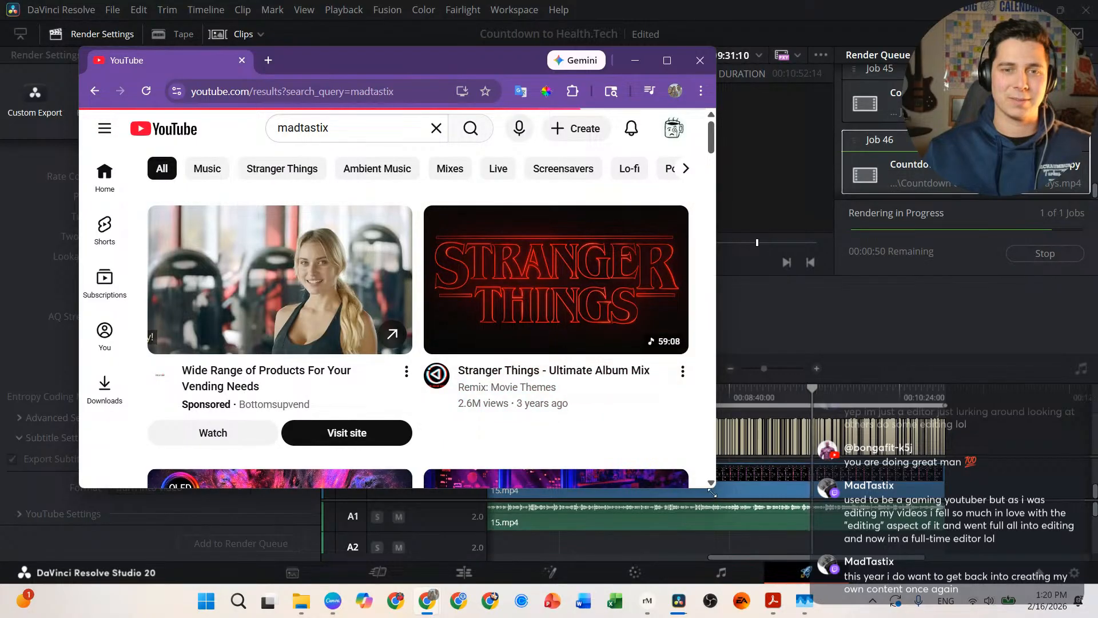
drag(712, 492, 736, 543)
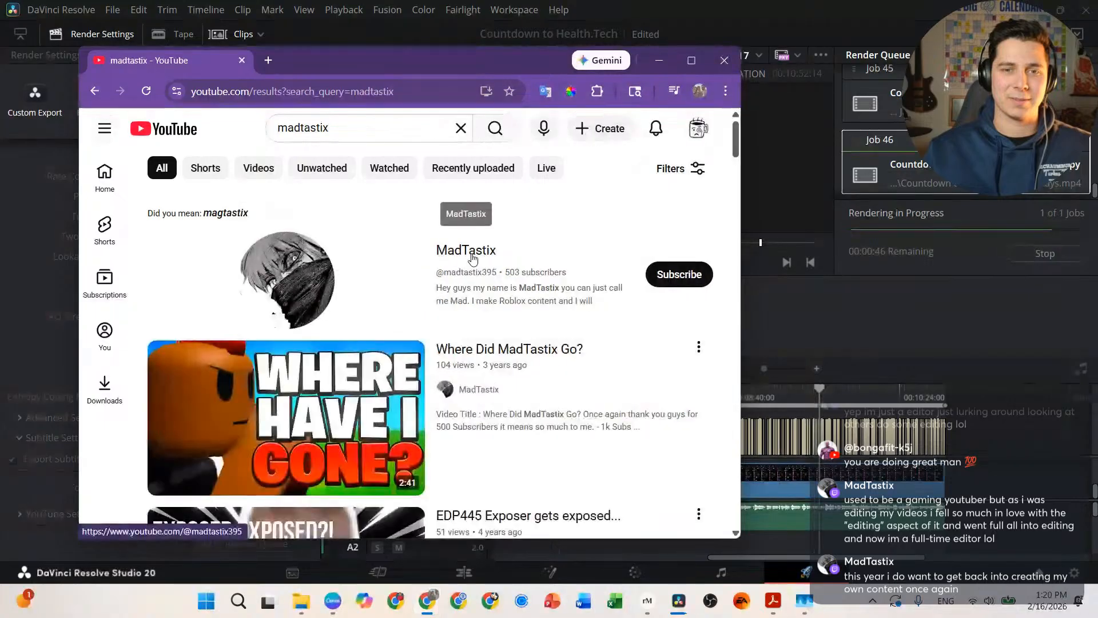
Step: Open the viewer's channel, expand its full description, and browse its videos, music channel and Shorts sections
click(473, 259)
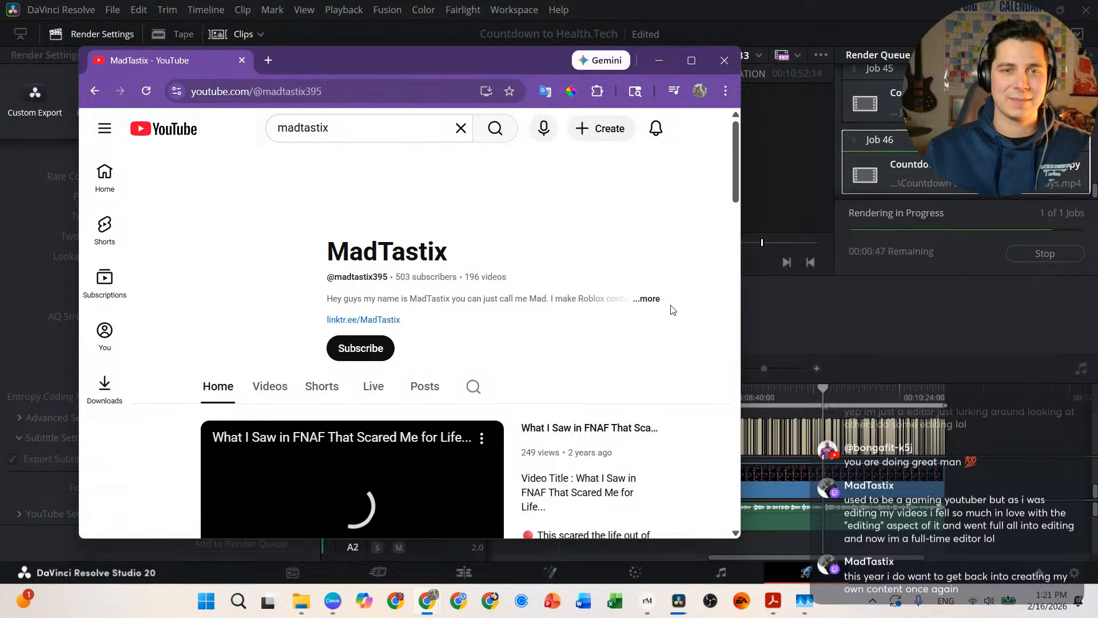
click(638, 303)
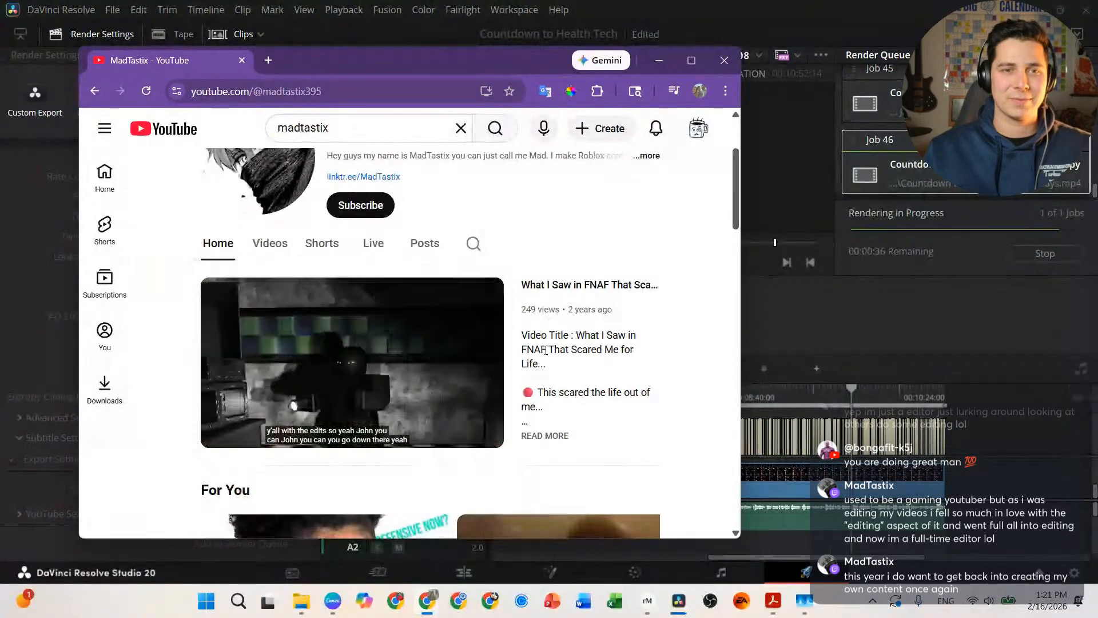
mouse_move(490, 430)
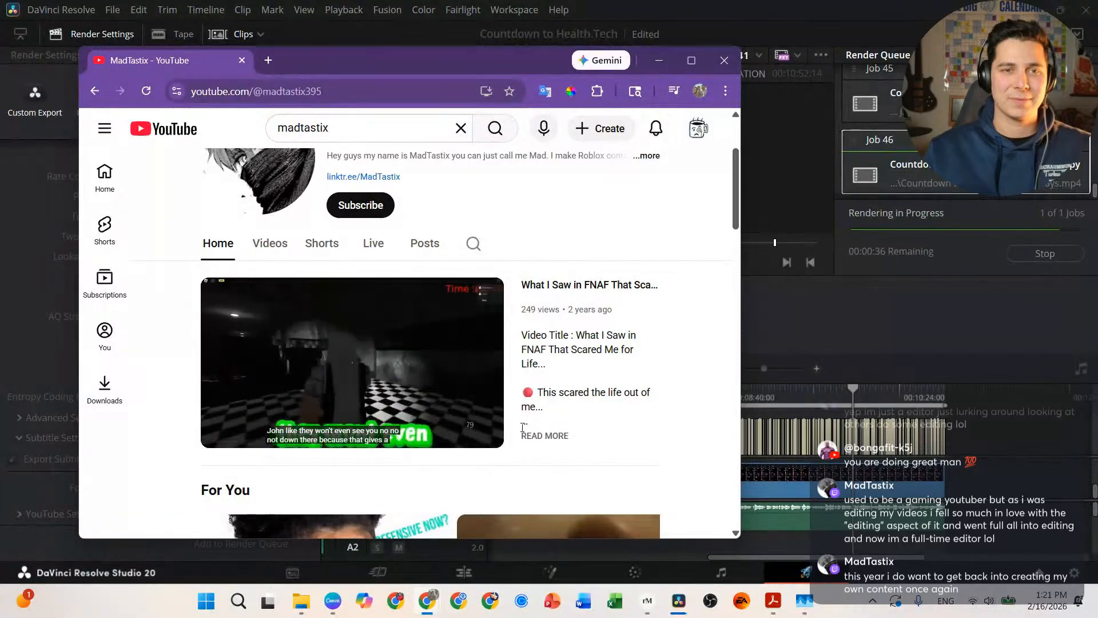
scroll(472, 362, down, 1)
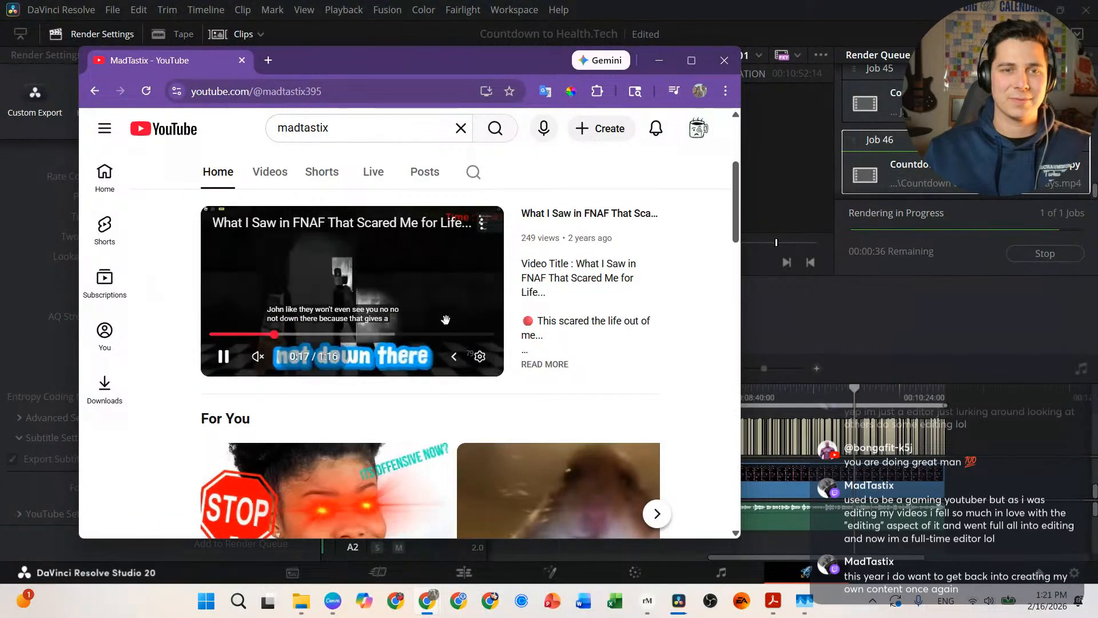
scroll(369, 411, down, 1)
scroll(370, 411, down, 1)
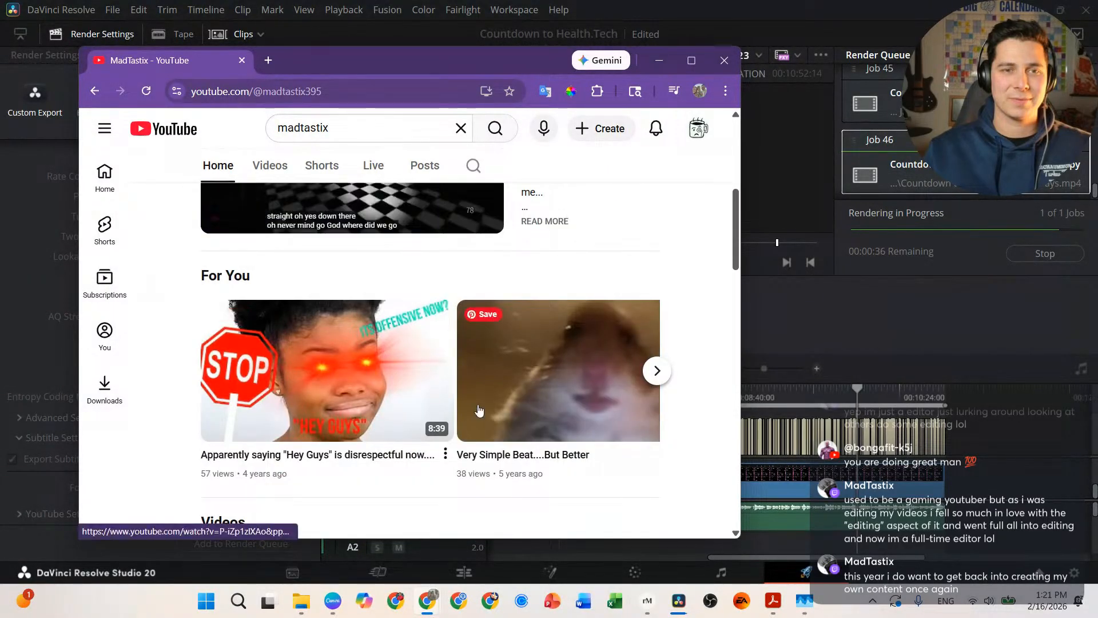
scroll(504, 411, down, 1)
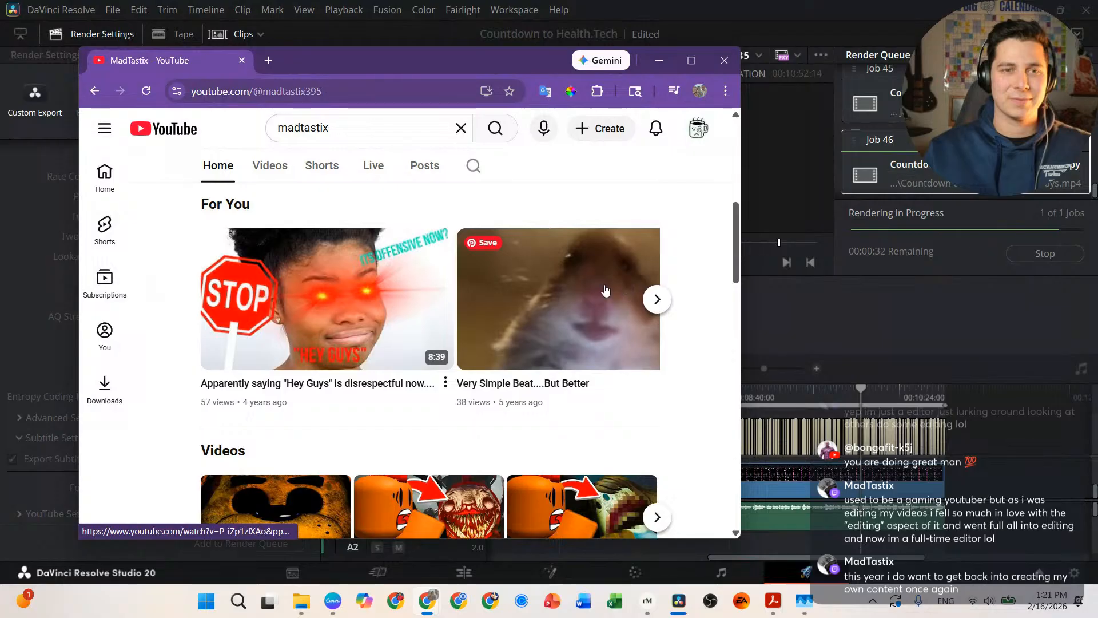
scroll(415, 387, down, 1)
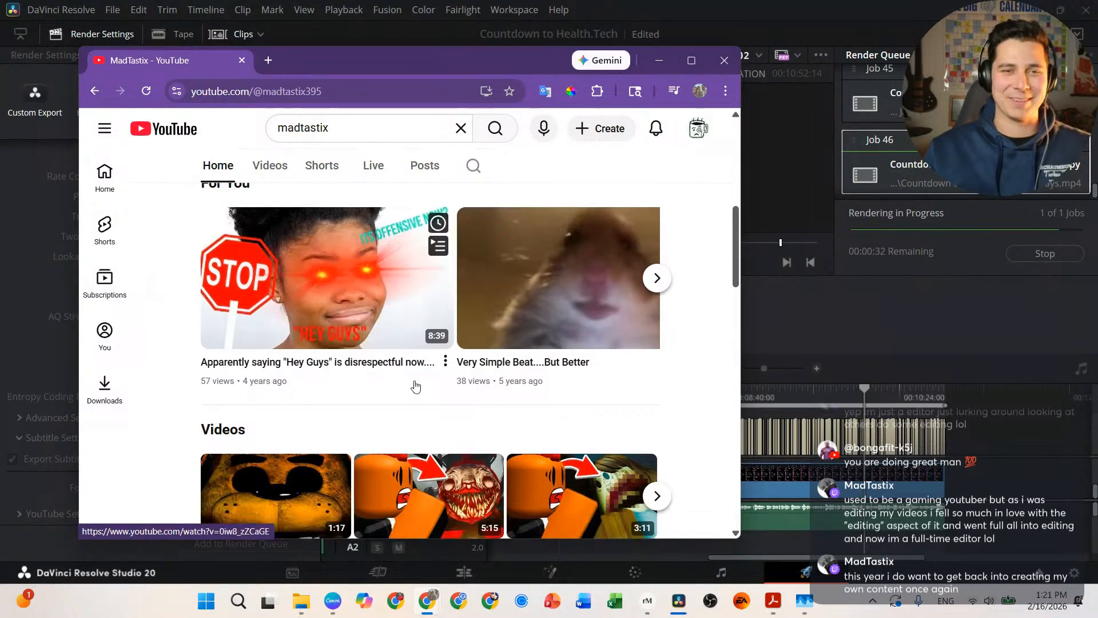
scroll(415, 387, down, 4)
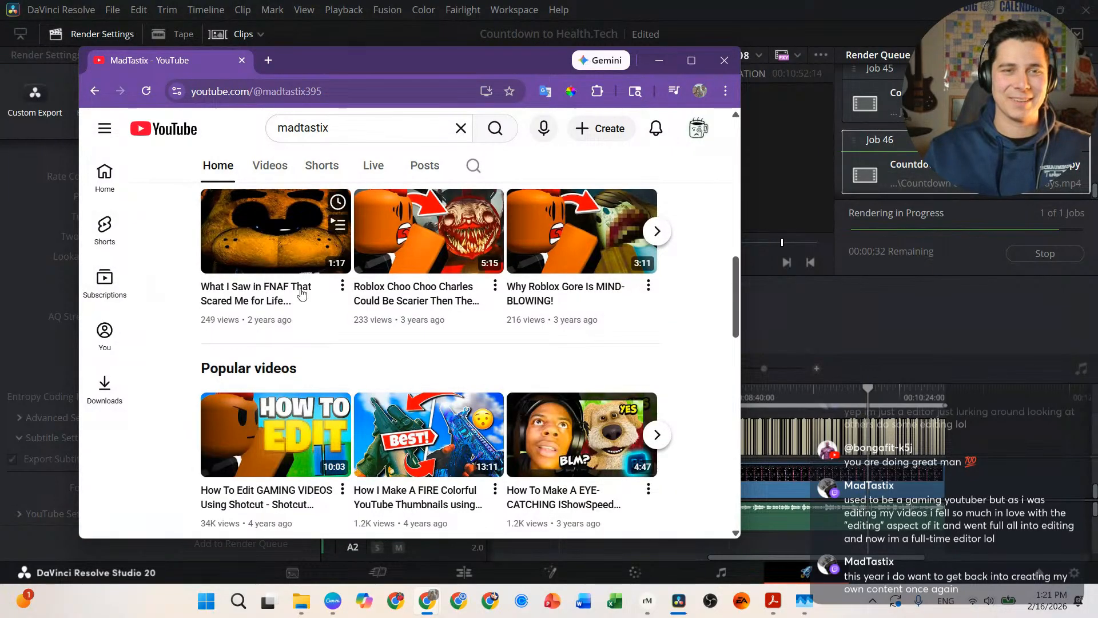
scroll(391, 303, down, 3)
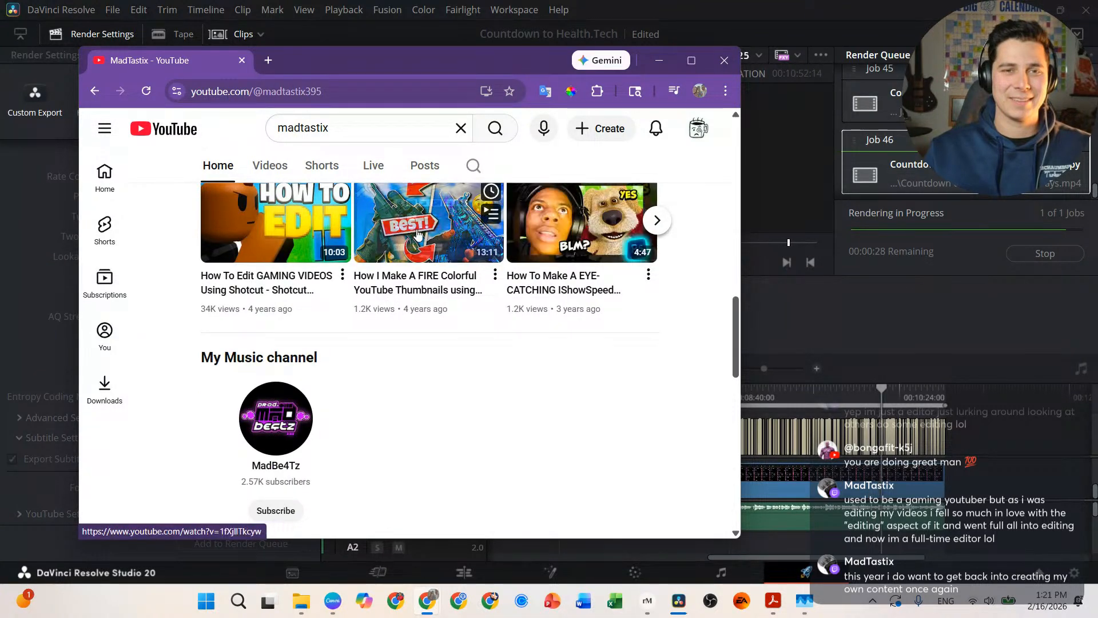
scroll(272, 338, down, 2)
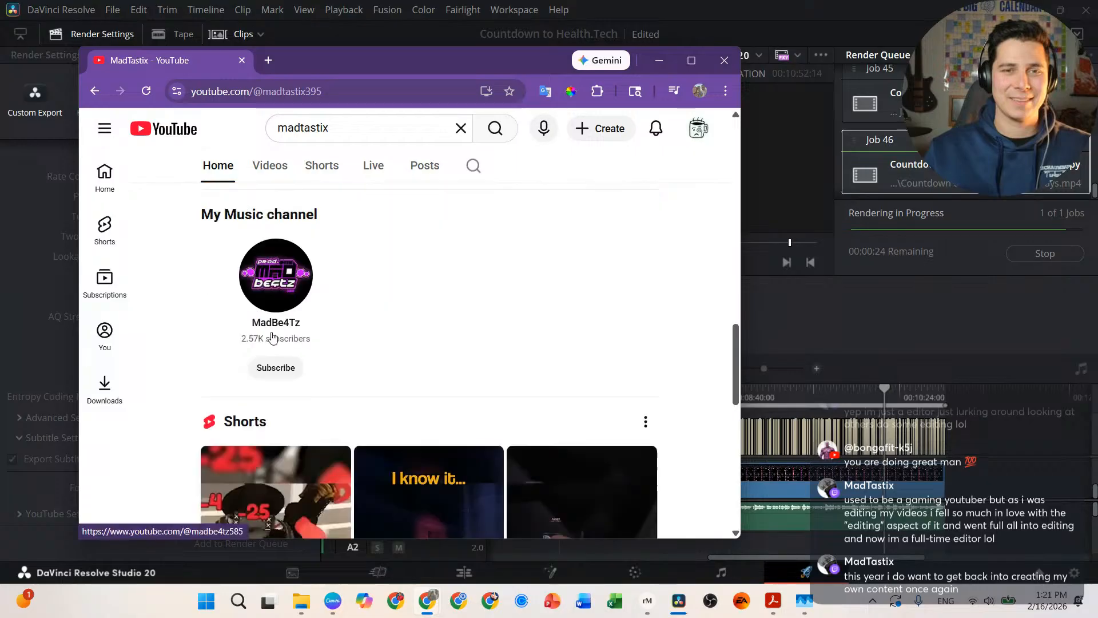
scroll(376, 339, up, 6)
scroll(378, 333, down, 6)
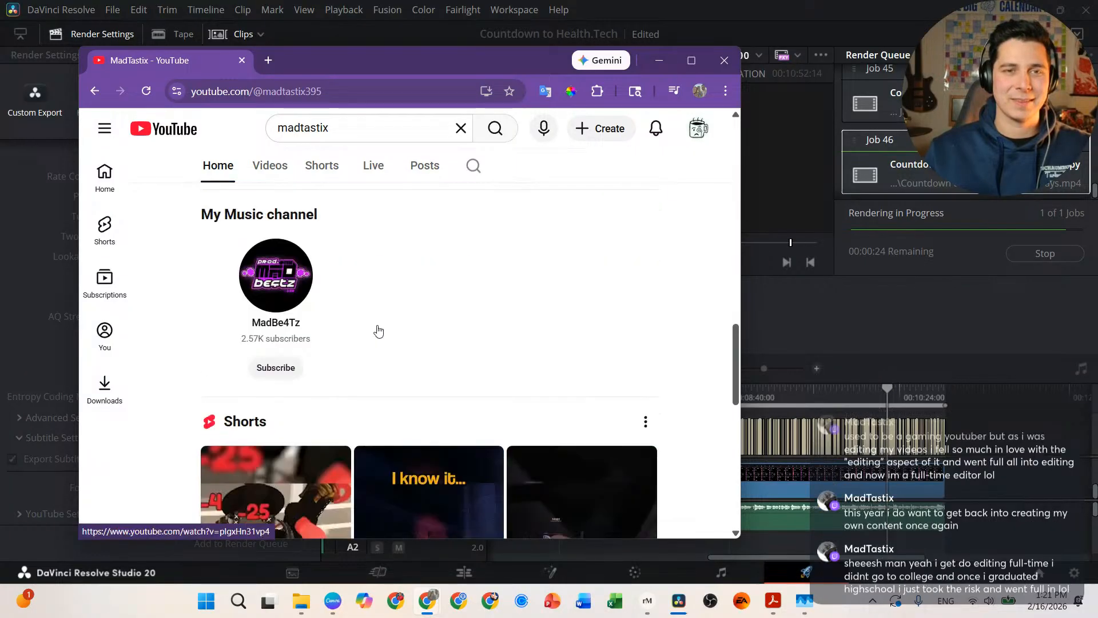
scroll(320, 312, up, 10)
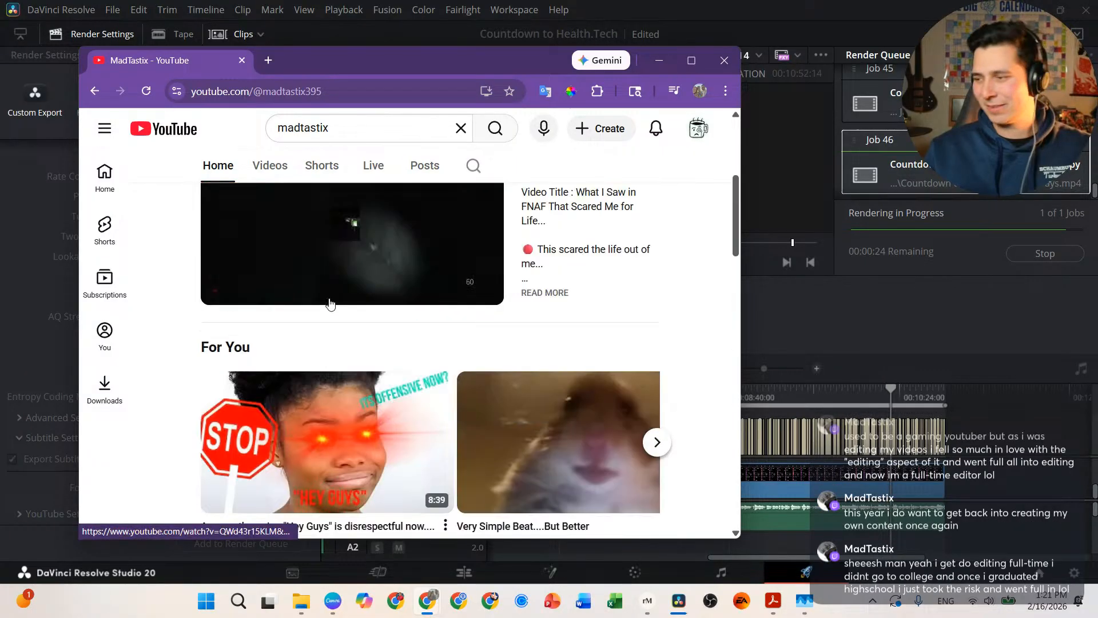
scroll(330, 303, up, 4)
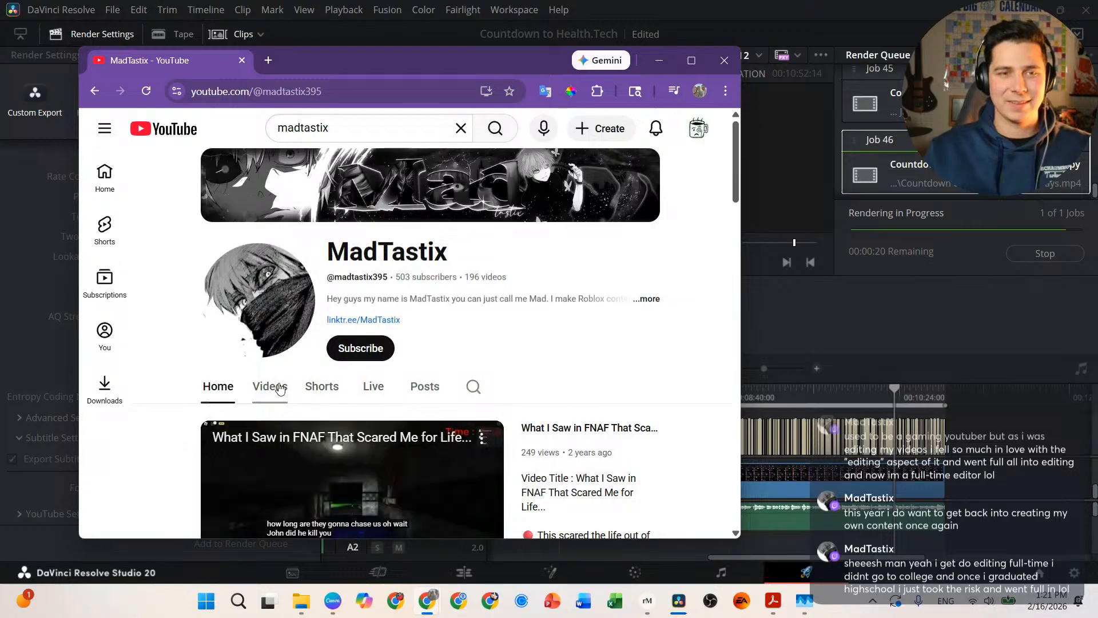
Step: Show the channel's Shorts tab and scroll down through the Shorts grid
click(322, 386)
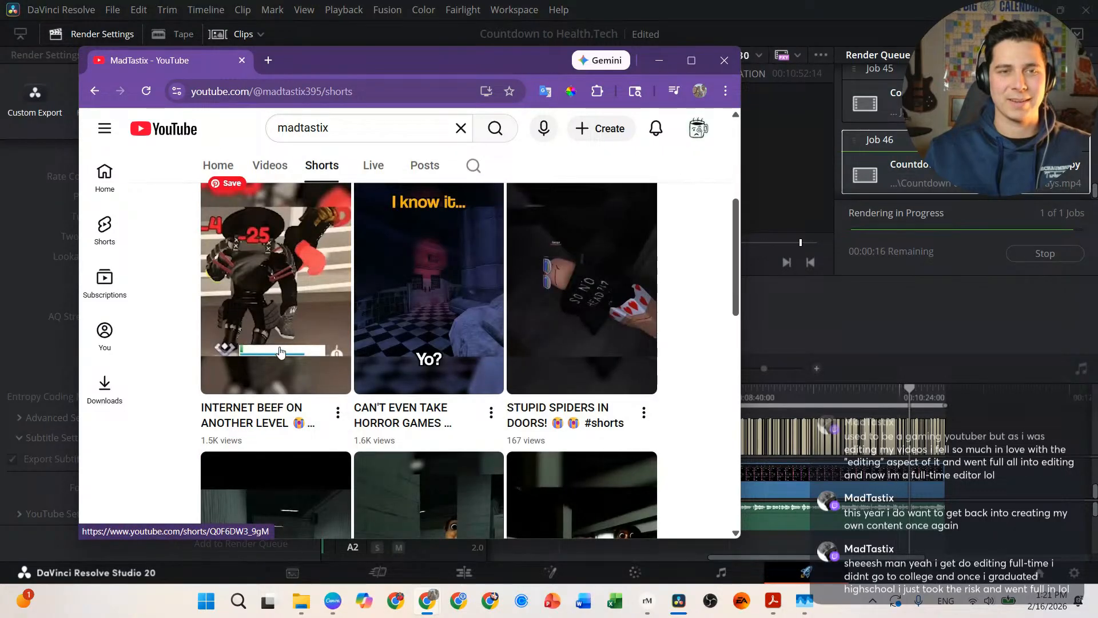
scroll(281, 352, down, 5)
scroll(281, 351, up, 2)
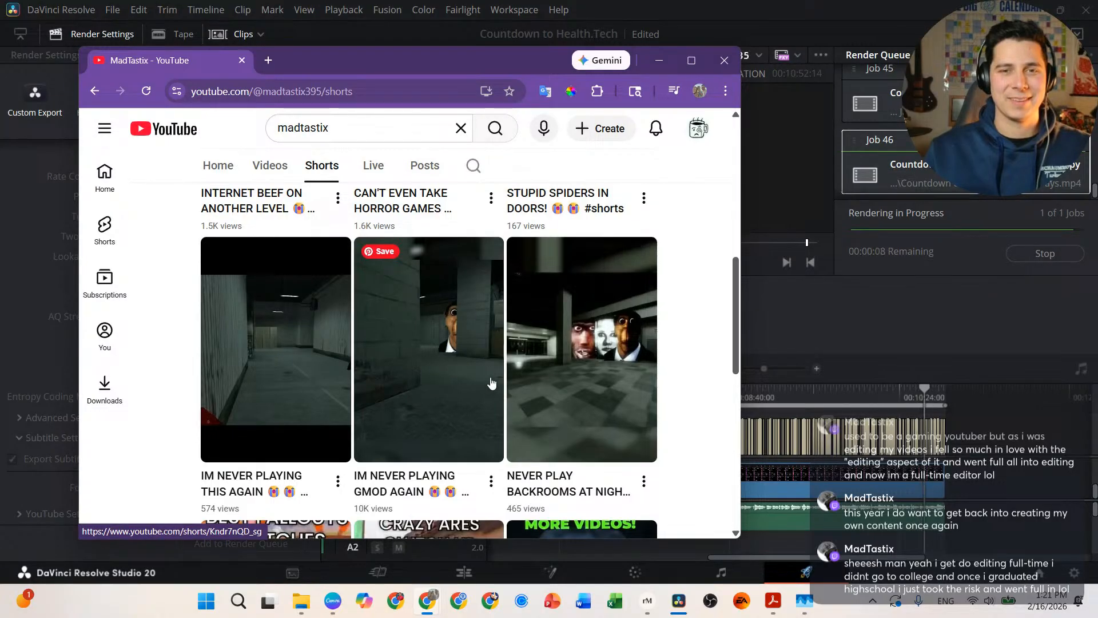
scroll(490, 378, down, 3)
scroll(435, 349, down, 5)
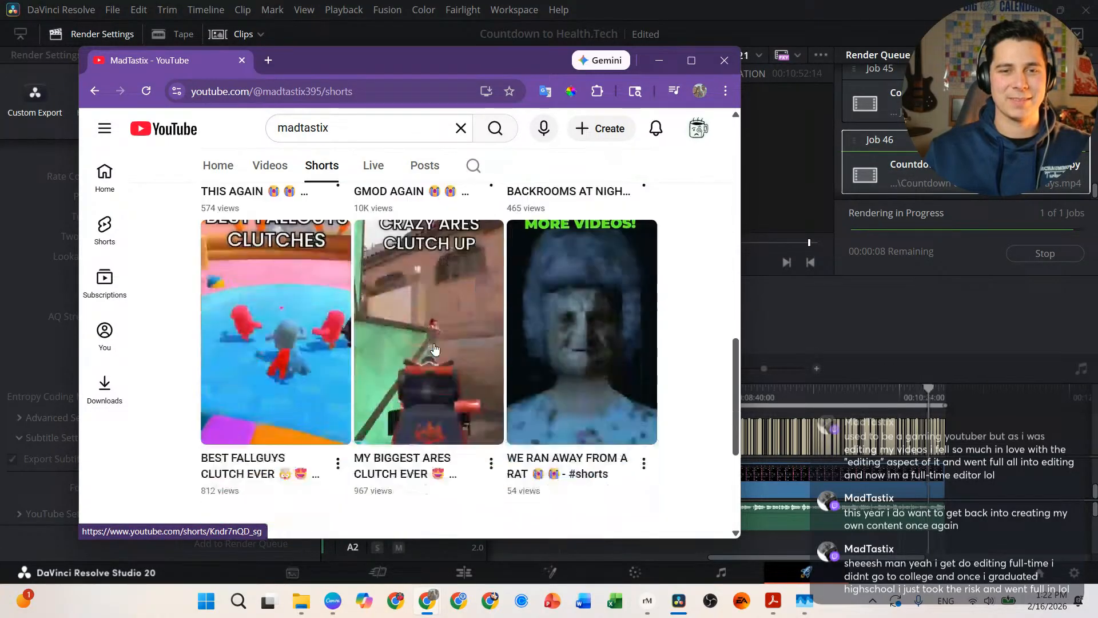
scroll(382, 355, down, 2)
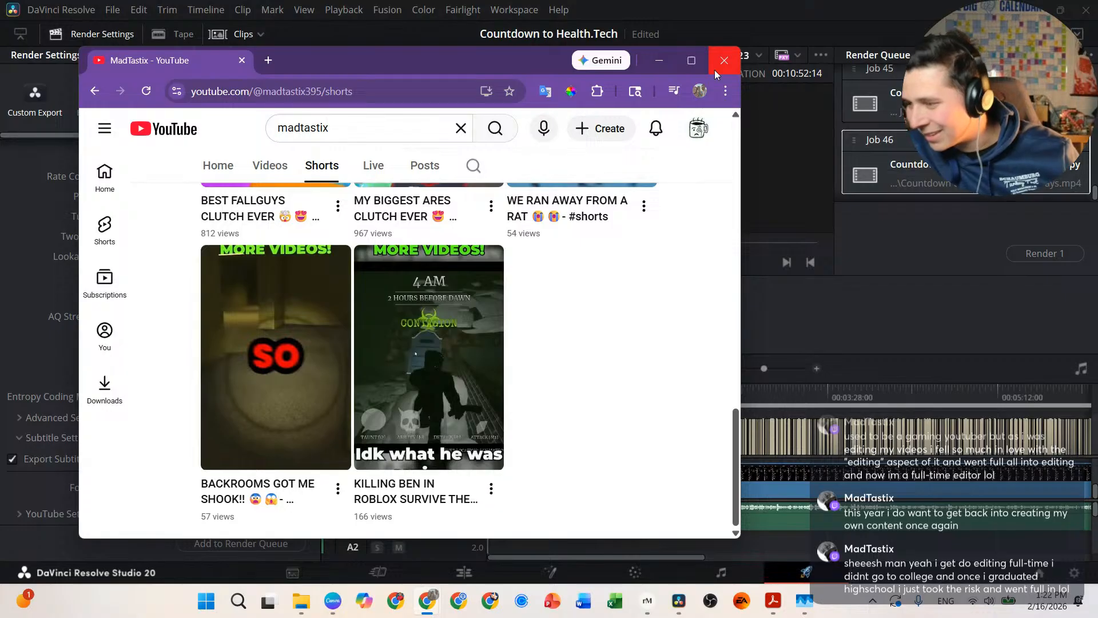
Step: Close the YouTube window and bring the Google Sheets content calendar over the finished render
click(710, 68)
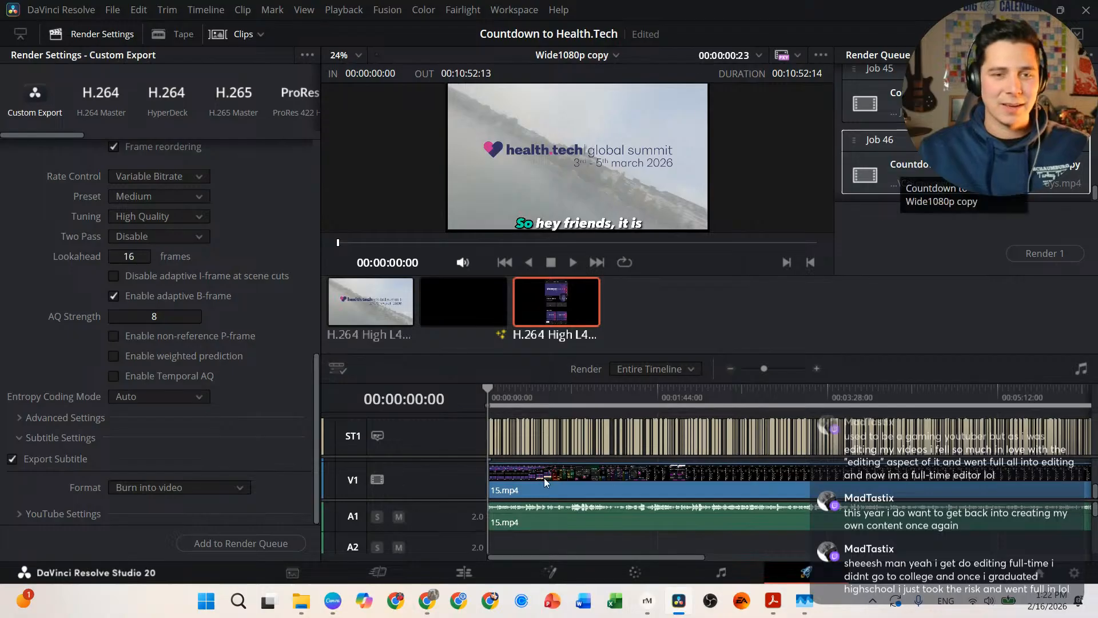
mouse_move(438, 606)
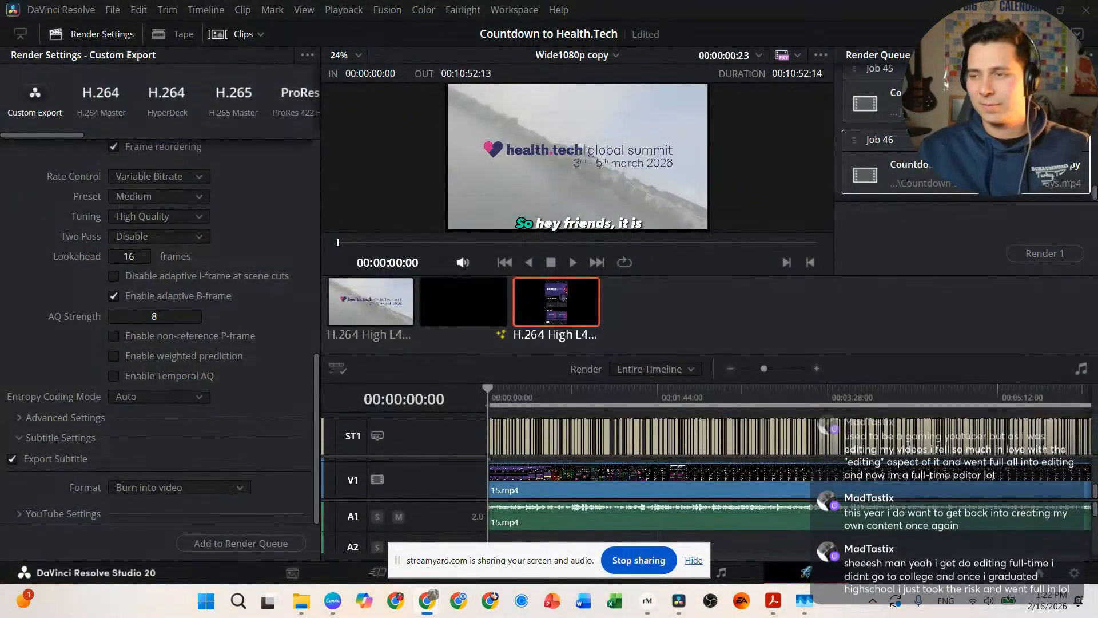
drag(1097, 115, 473, 82)
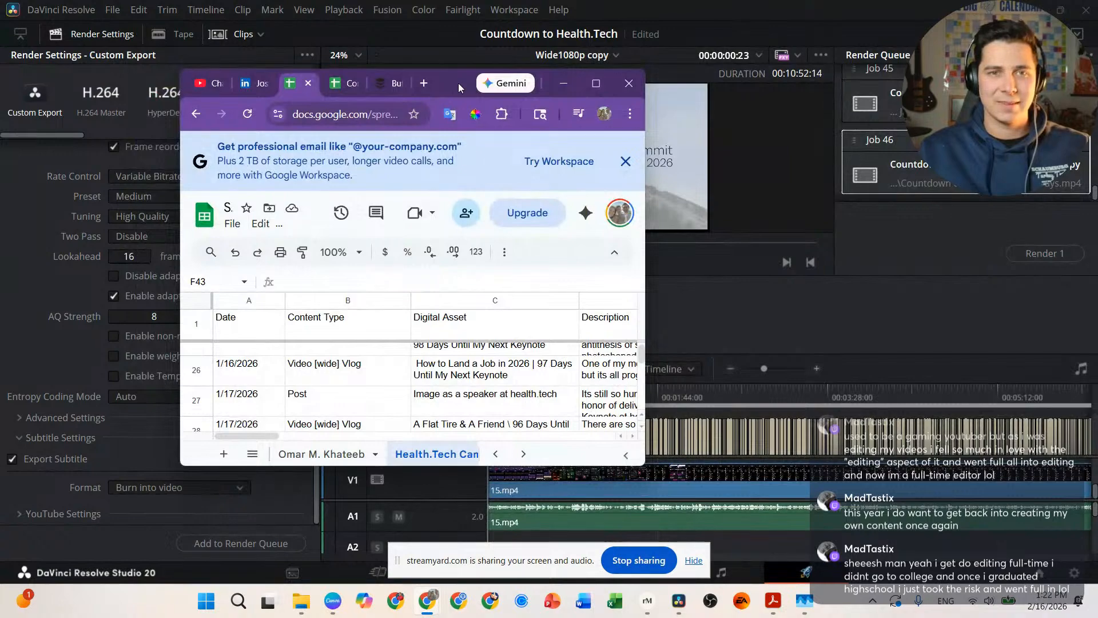
Step: Maximize the sheet, scroll to row 43, then switch to the YouTube Studio channel videos tab
double_click(458, 84)
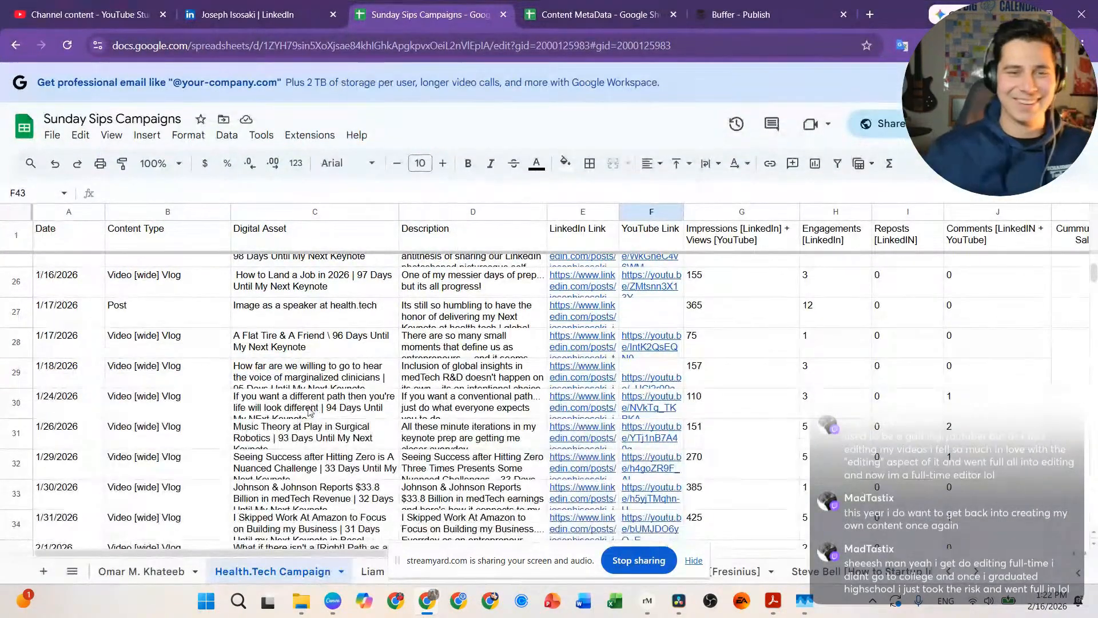
scroll(309, 410, down, 5)
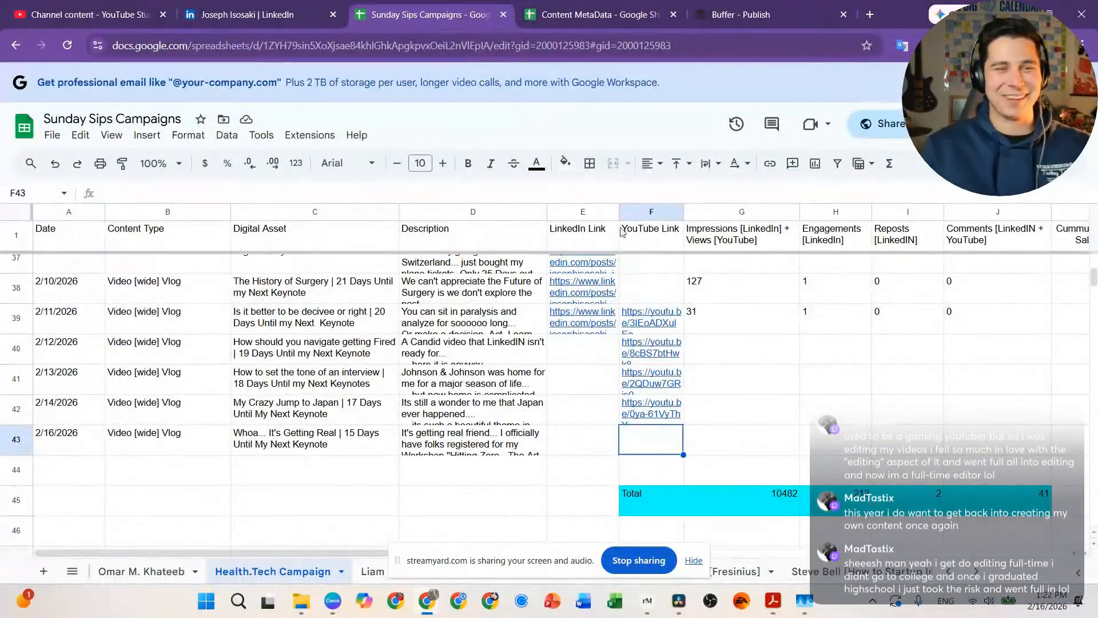
click(95, 22)
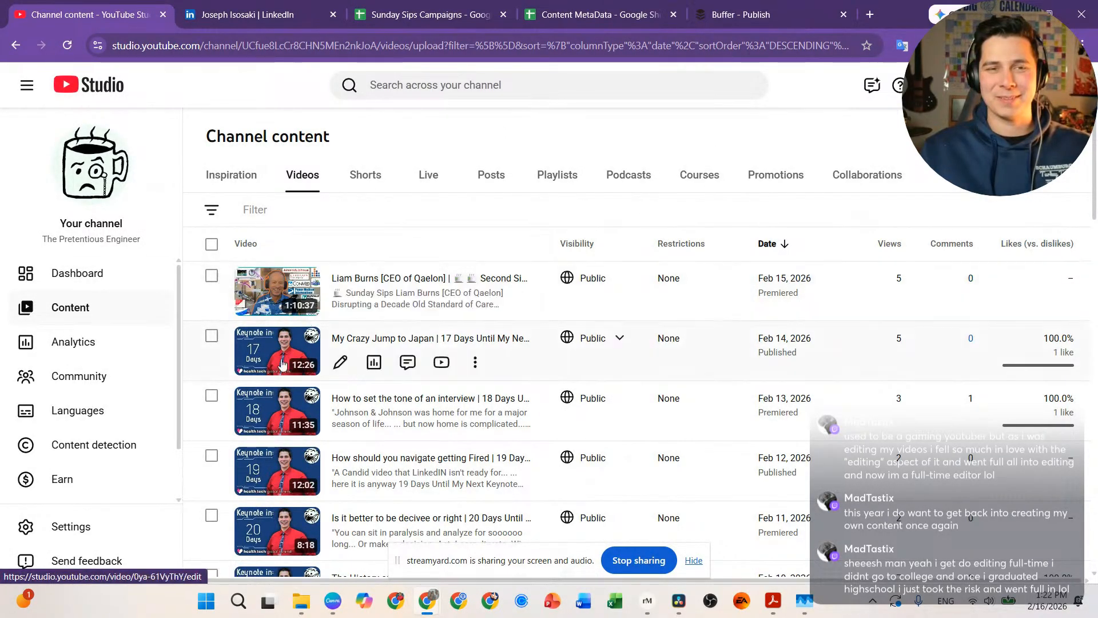
Step: Bring up the Countdown to Health - Tech folder and select the 268 MB 15 Days video to see its details
mouse_move(302, 601)
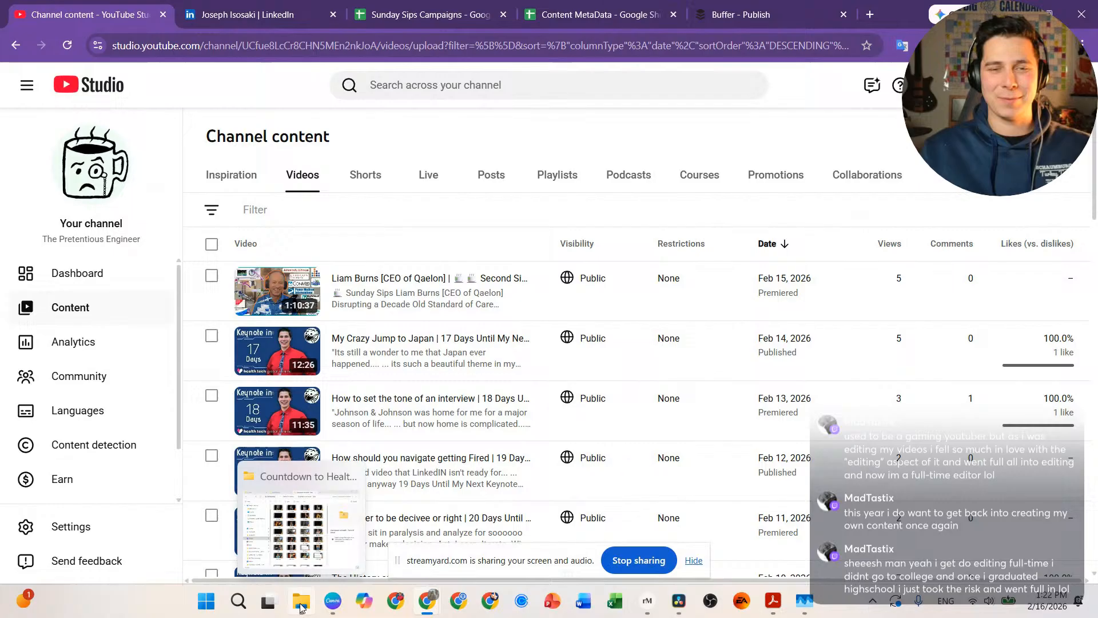
click(302, 558)
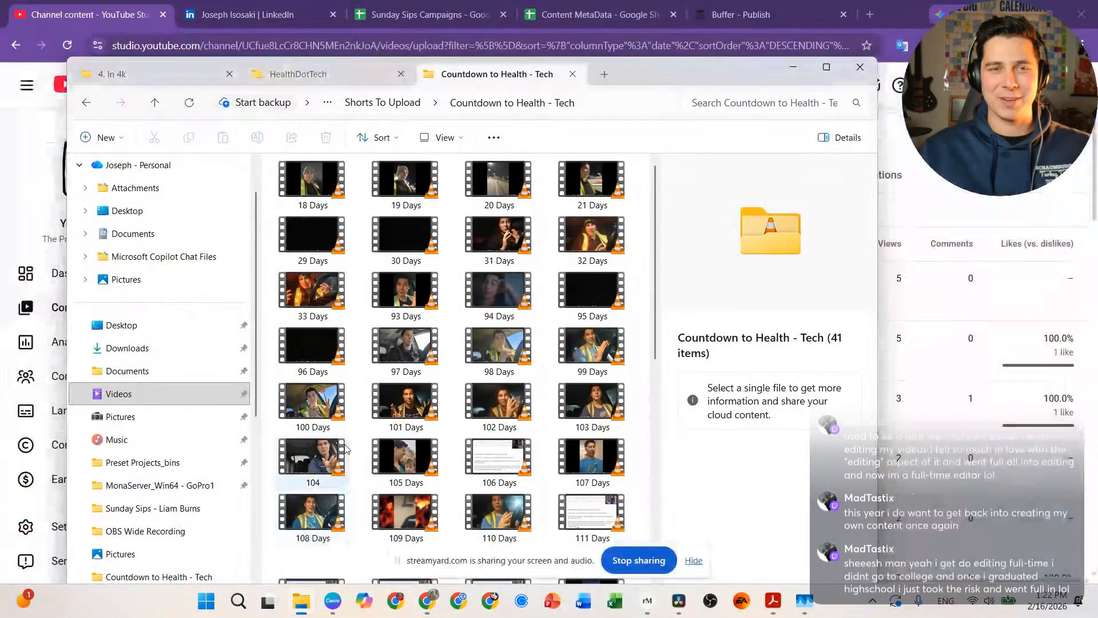
scroll(458, 355, down, 5)
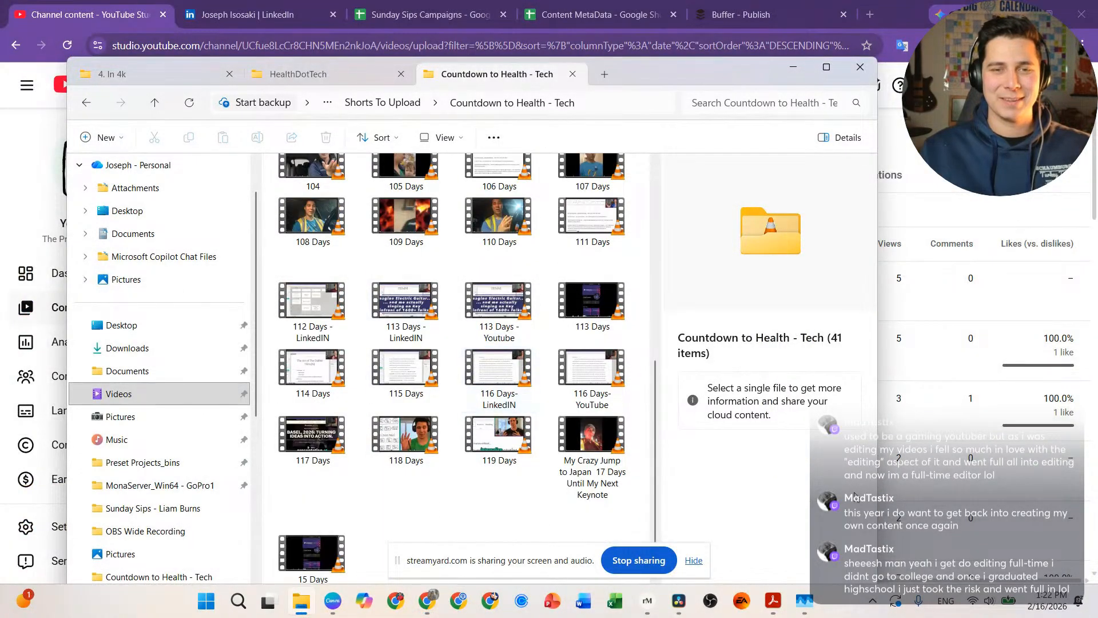
click(320, 557)
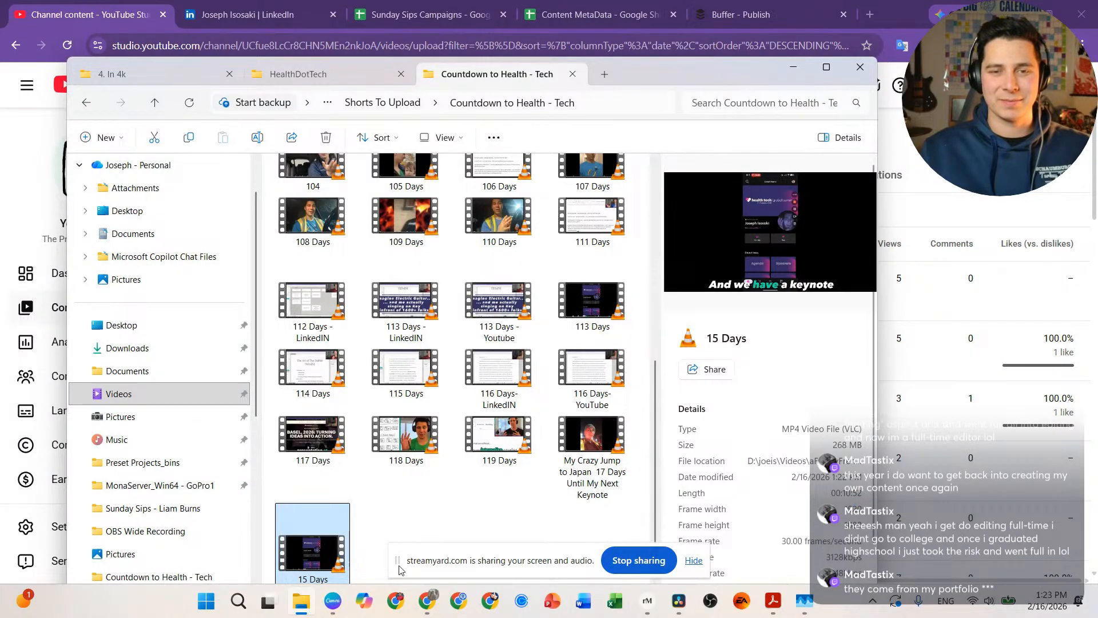
mouse_move(801, 613)
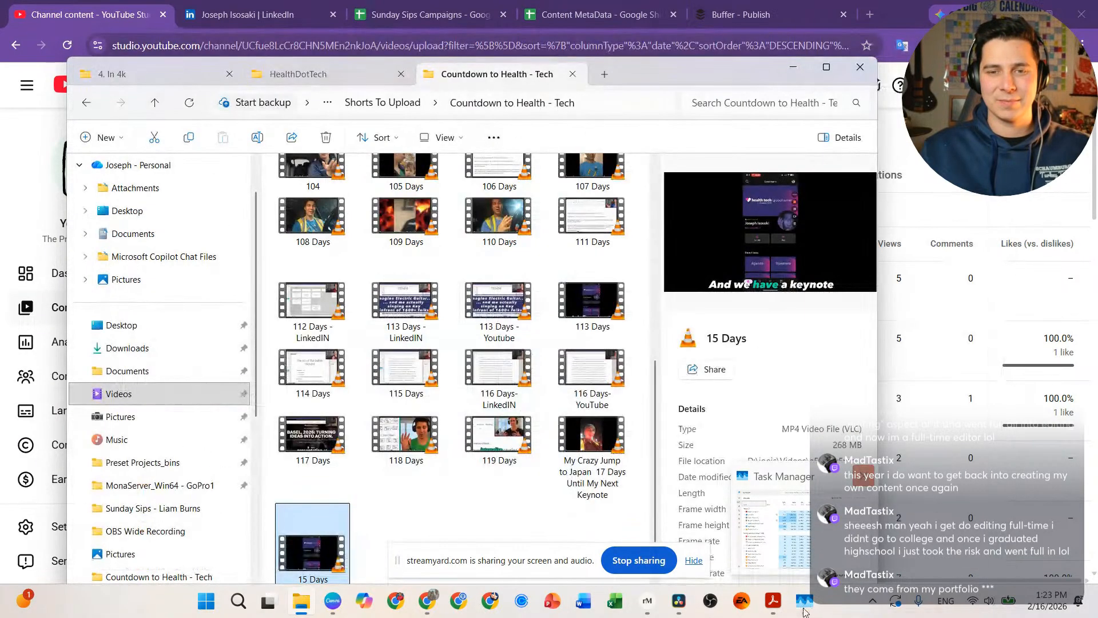
mouse_move(774, 601)
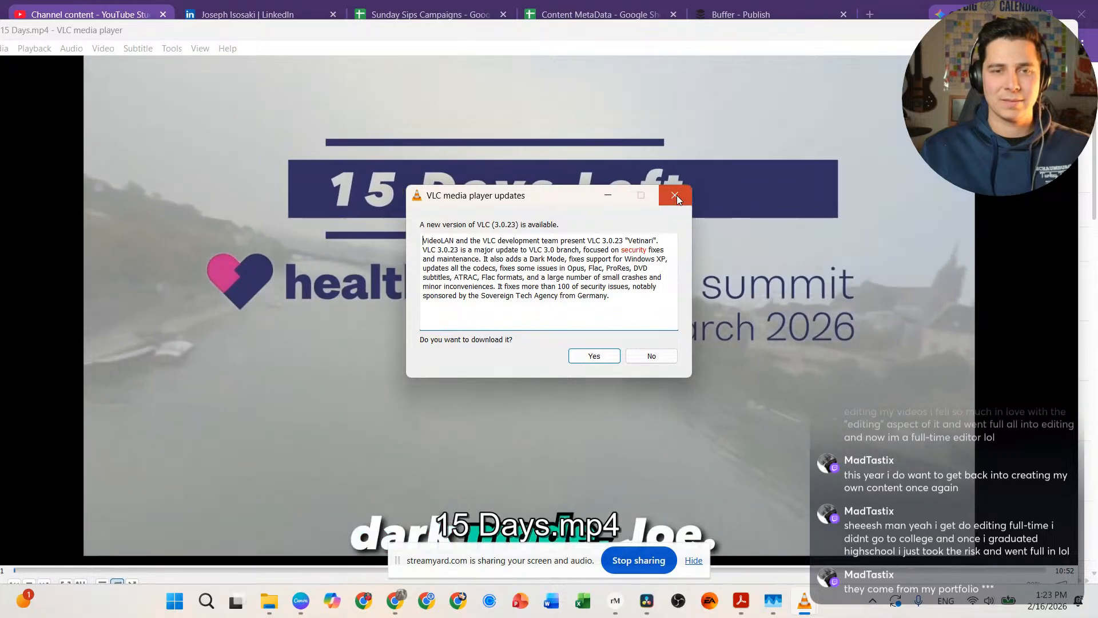
click(676, 196)
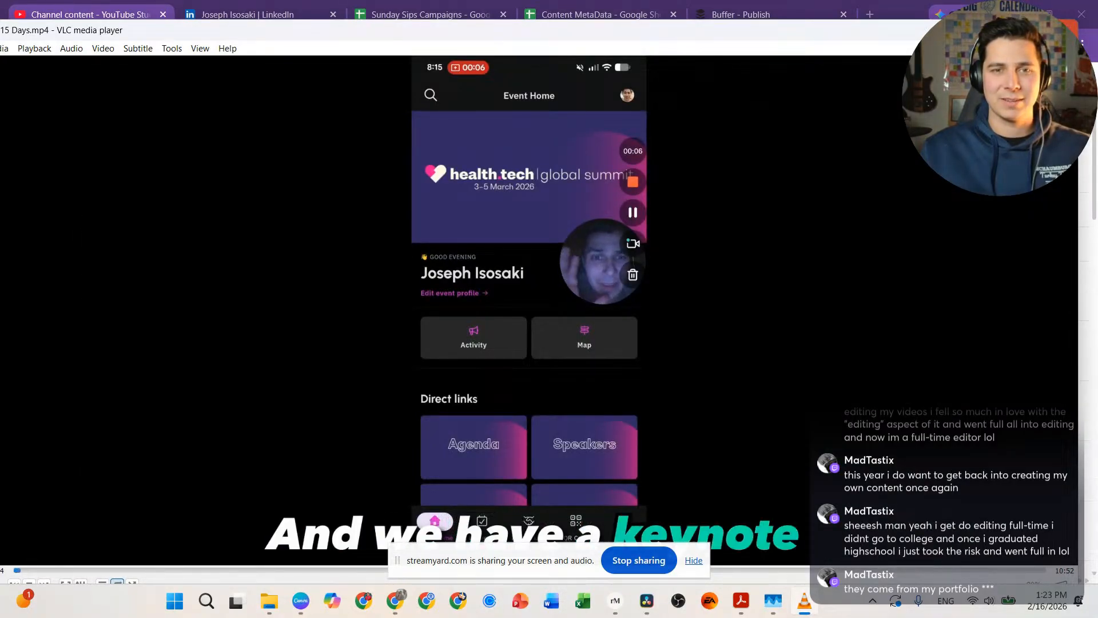
click(1068, 28)
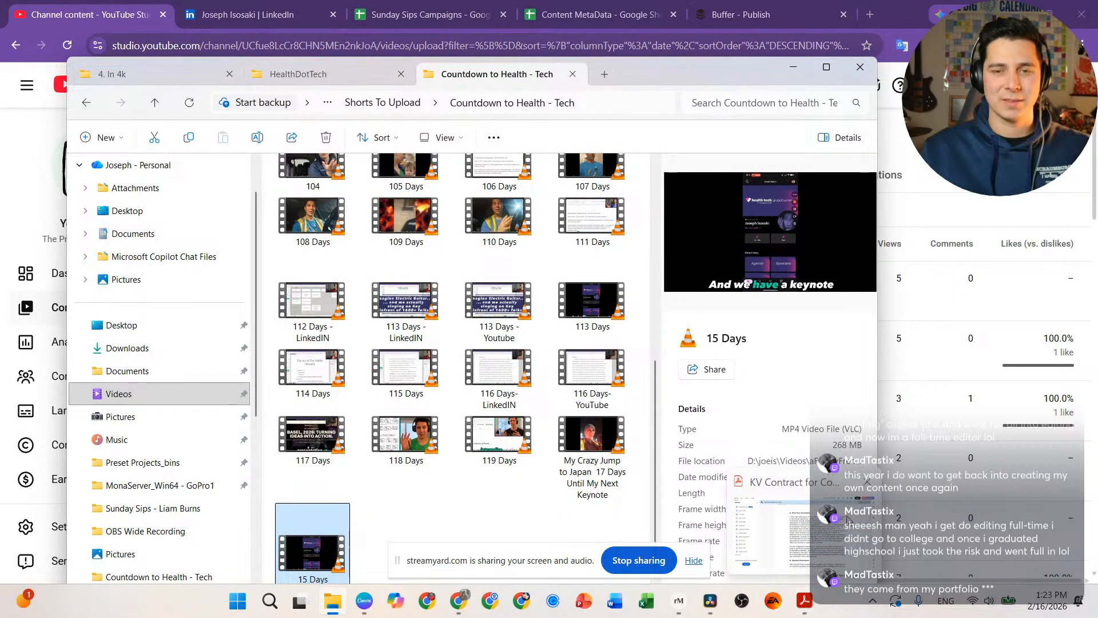
Step: Deselect the 15 Days file, narrow the Explorer window, and push it to the right edge
mouse_move(869, 489)
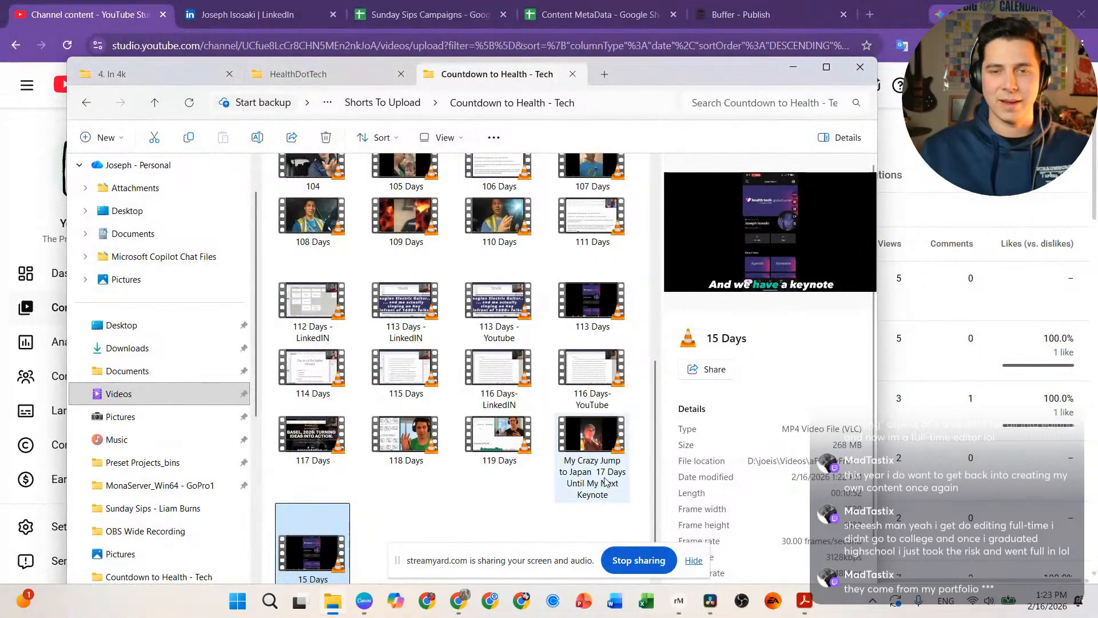
click(695, 564)
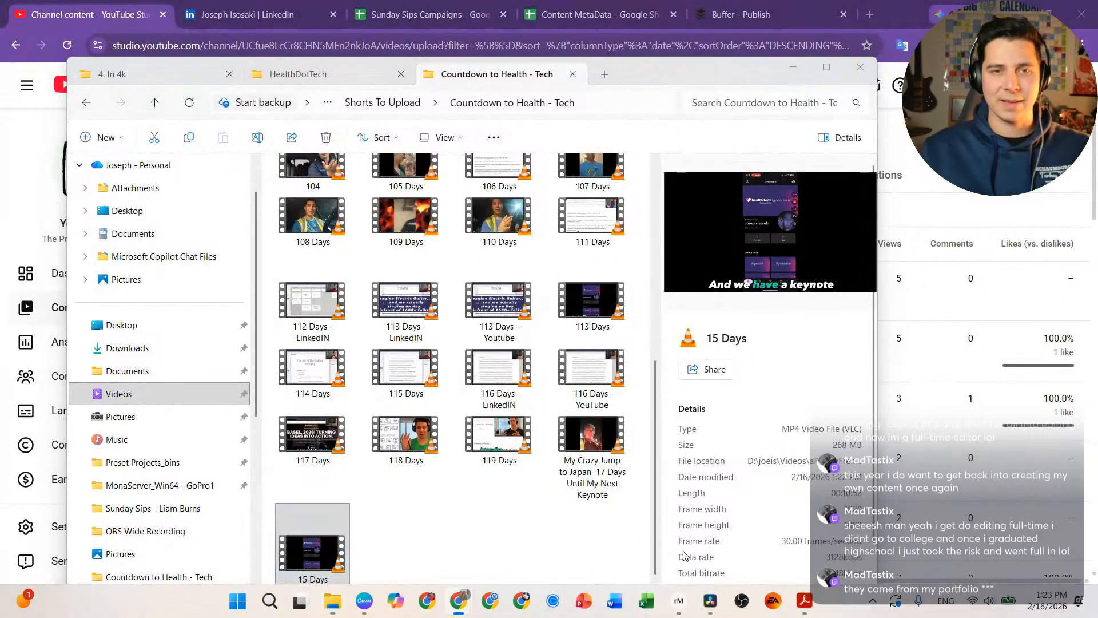
click(499, 531)
drag(667, 75, 1097, 131)
drag(1024, 131, 629, 152)
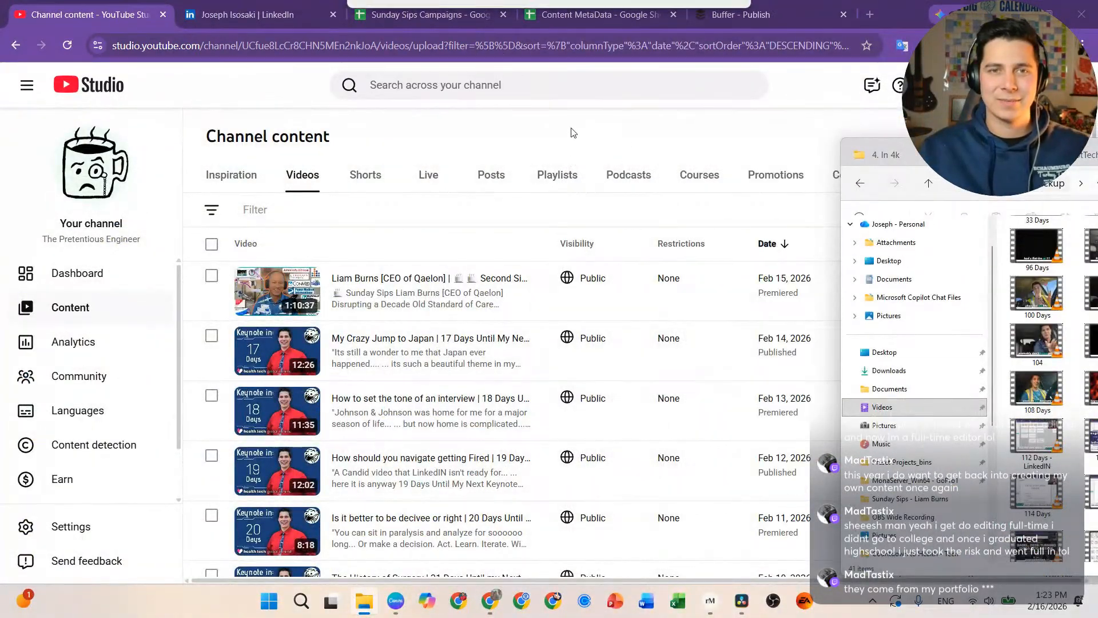
drag(572, 133, 647, 115)
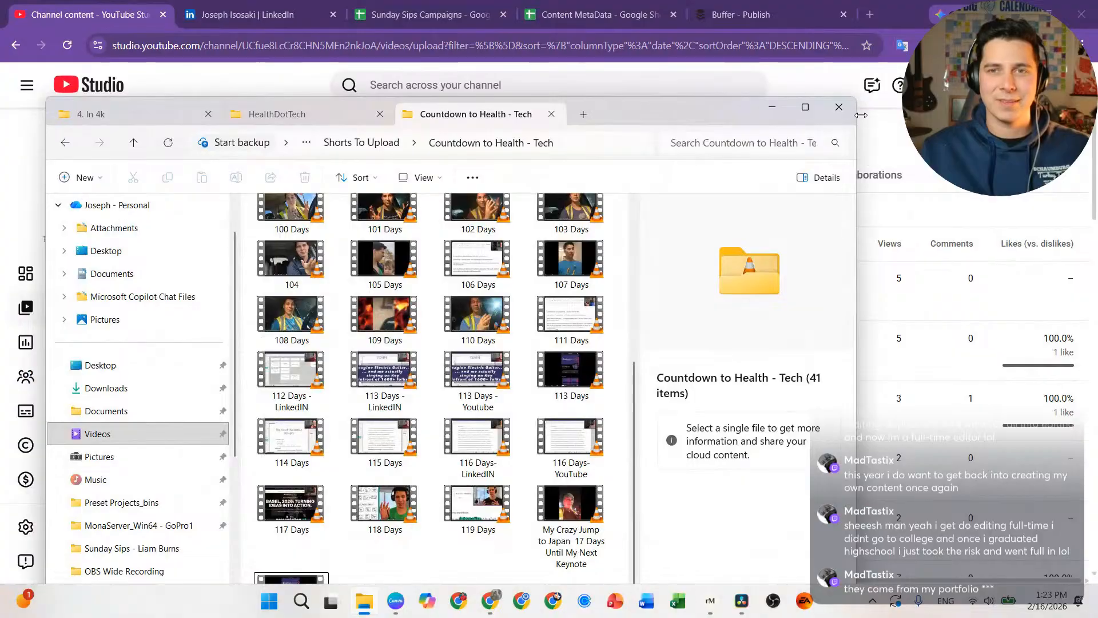
drag(859, 127, 674, 126)
drag(562, 112, 926, 45)
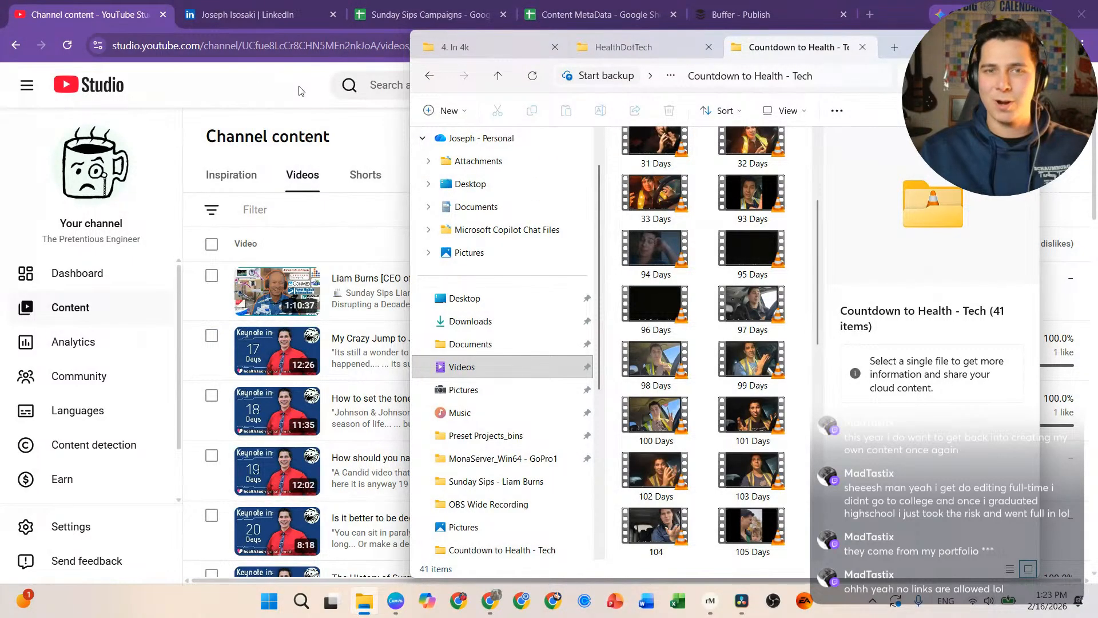
drag(927, 47, 1097, 121)
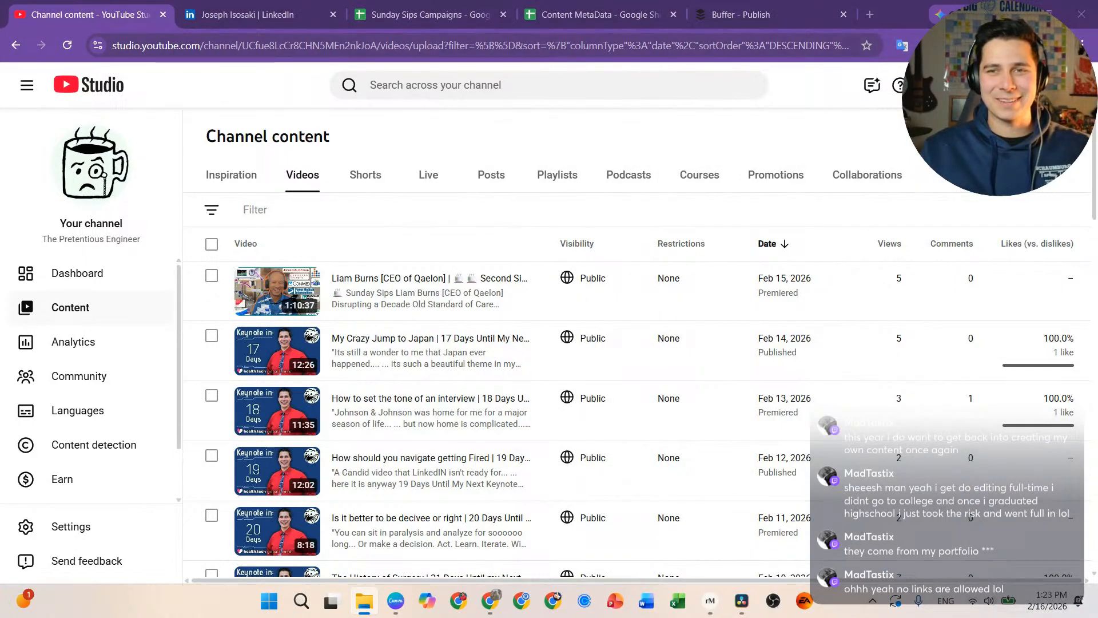
Step: Upload 15 Days.mp4 by dropping it from Explorer into Create > Upload videos
click(976, 85)
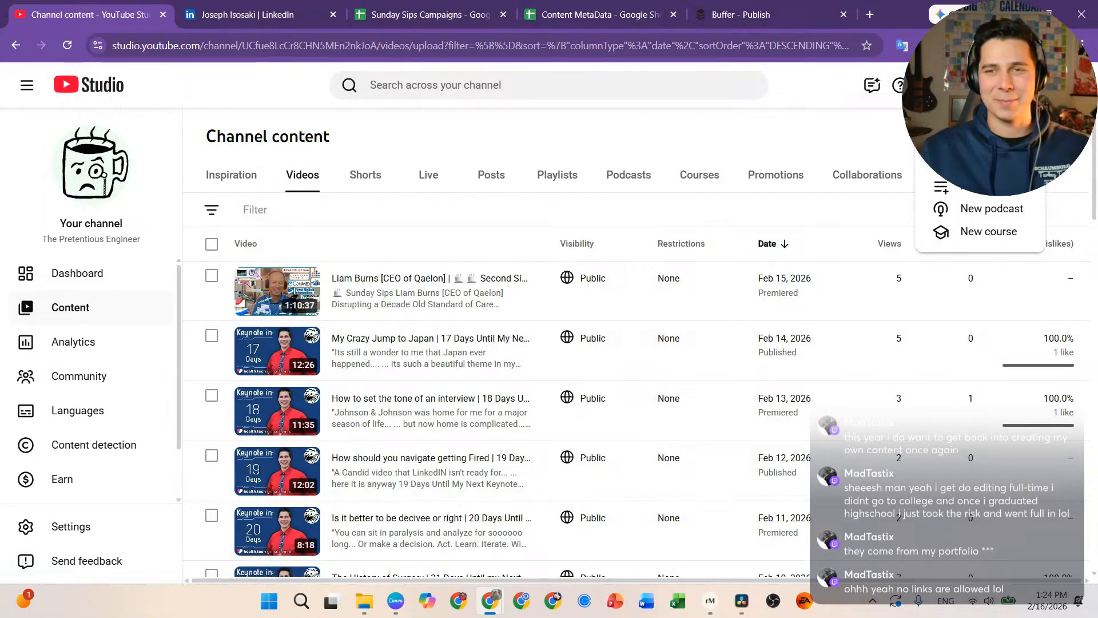
click(967, 141)
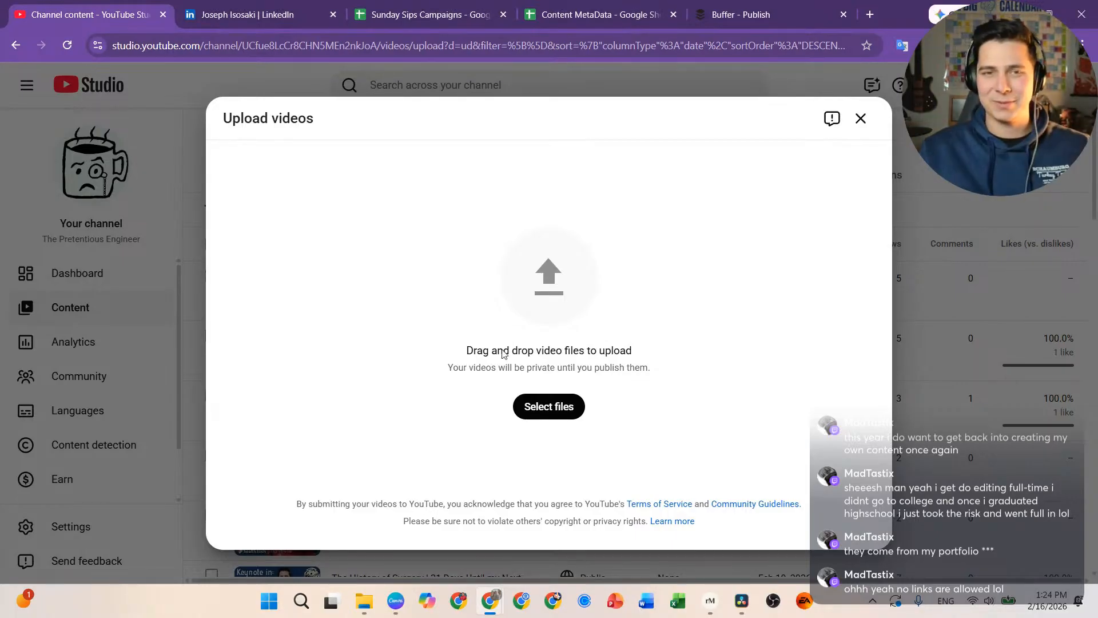
drag(503, 351, 578, 286)
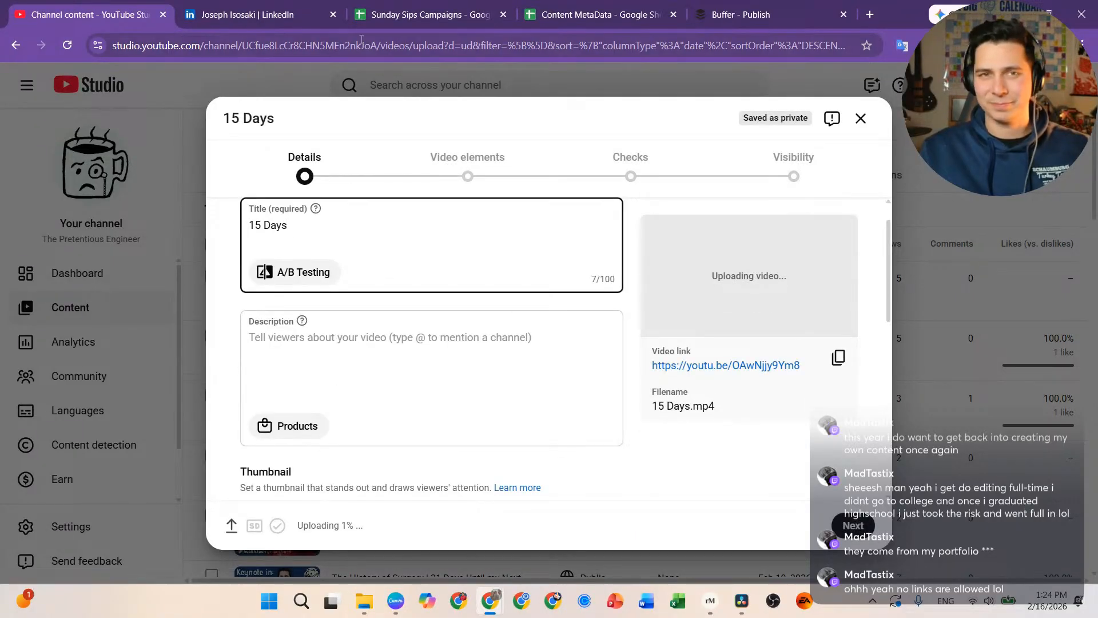
click(428, 14)
Step: Replace the placeholder '15 Days' title with the keynote title from cell C43
click(343, 449)
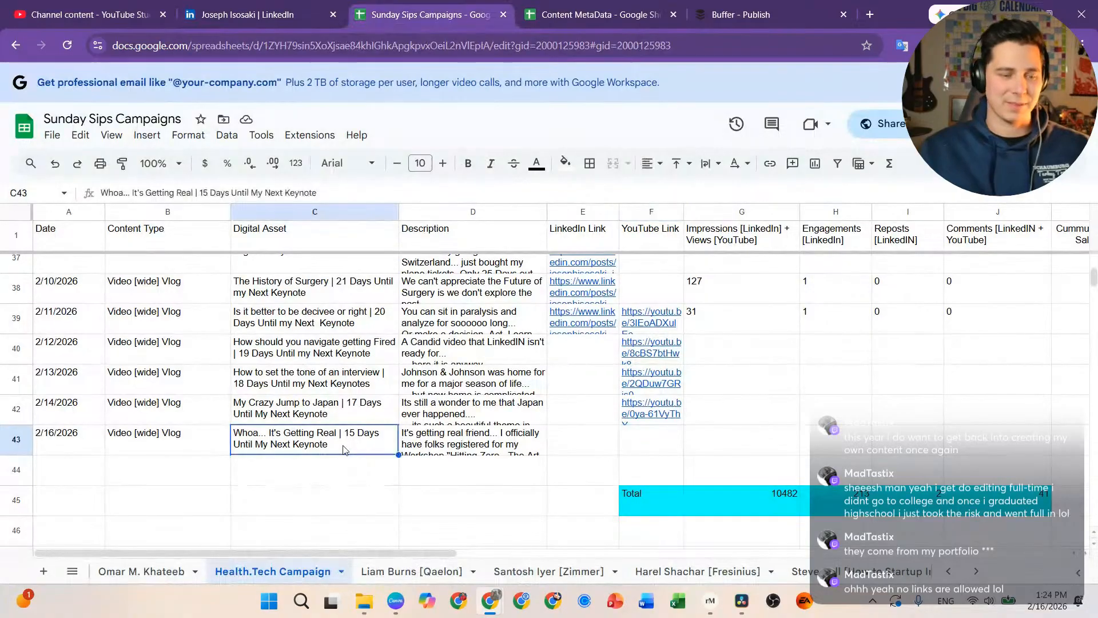
click(101, 15)
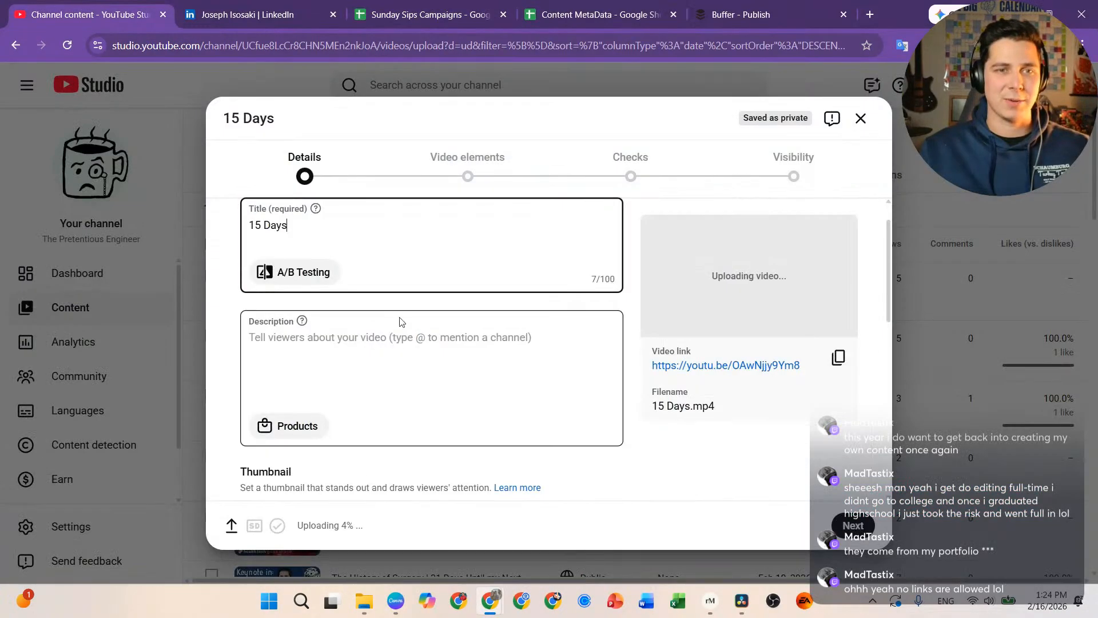
drag(379, 223, 127, 232)
text(Whoa... It's Getting Real | 15 Days Until My Next Keynote)
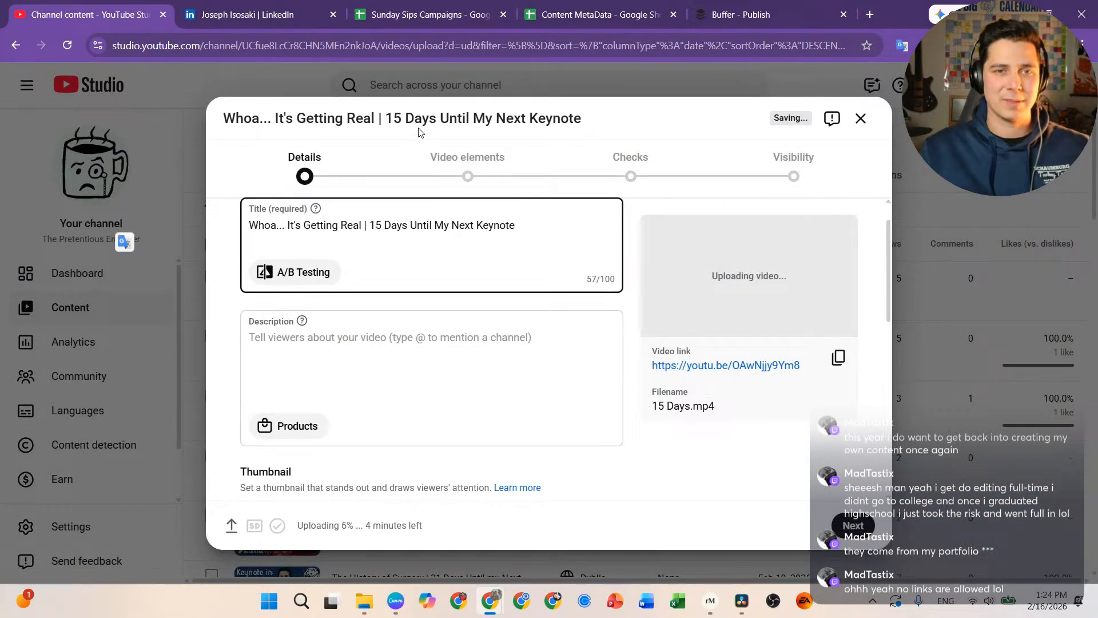
Step: Copy the description from cell D43 into the video's Description box
click(598, 17)
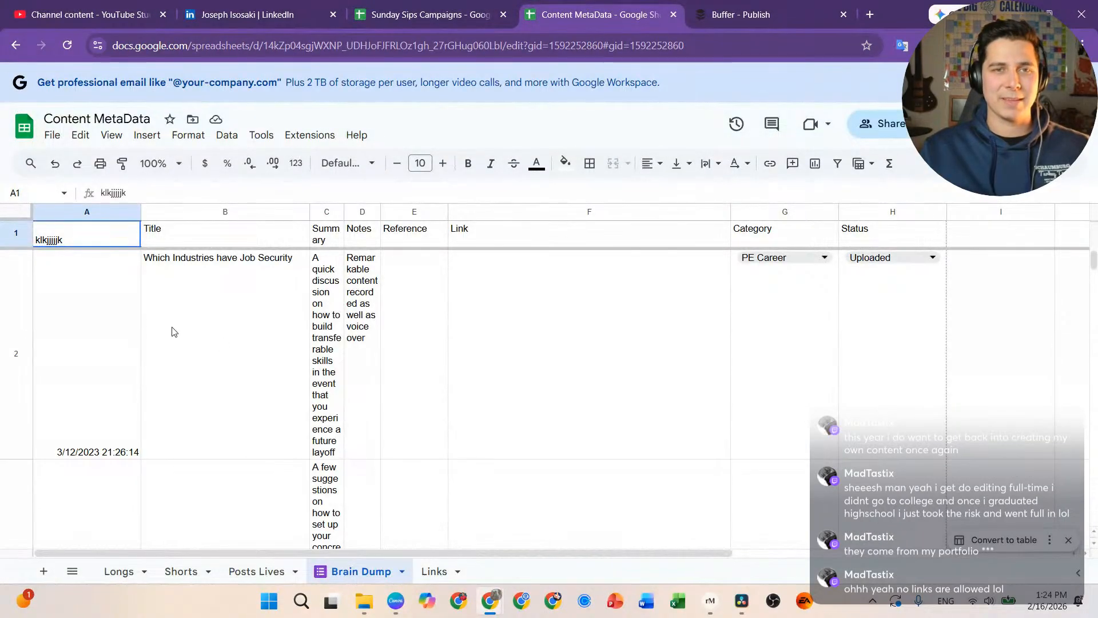
click(435, 16)
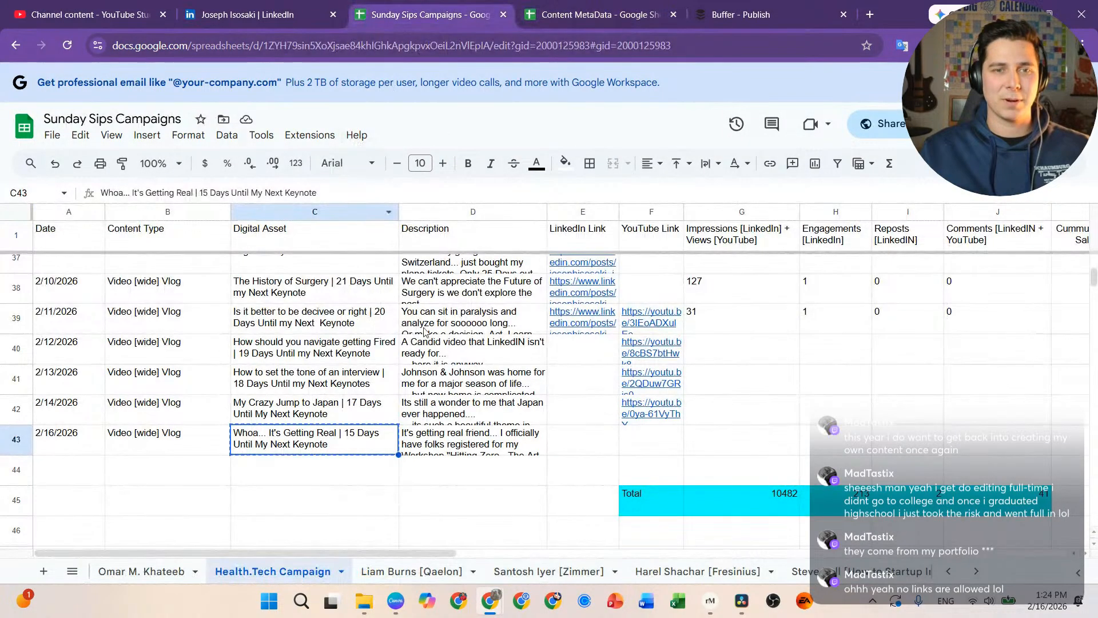
click(506, 443)
key(ctrl+c)
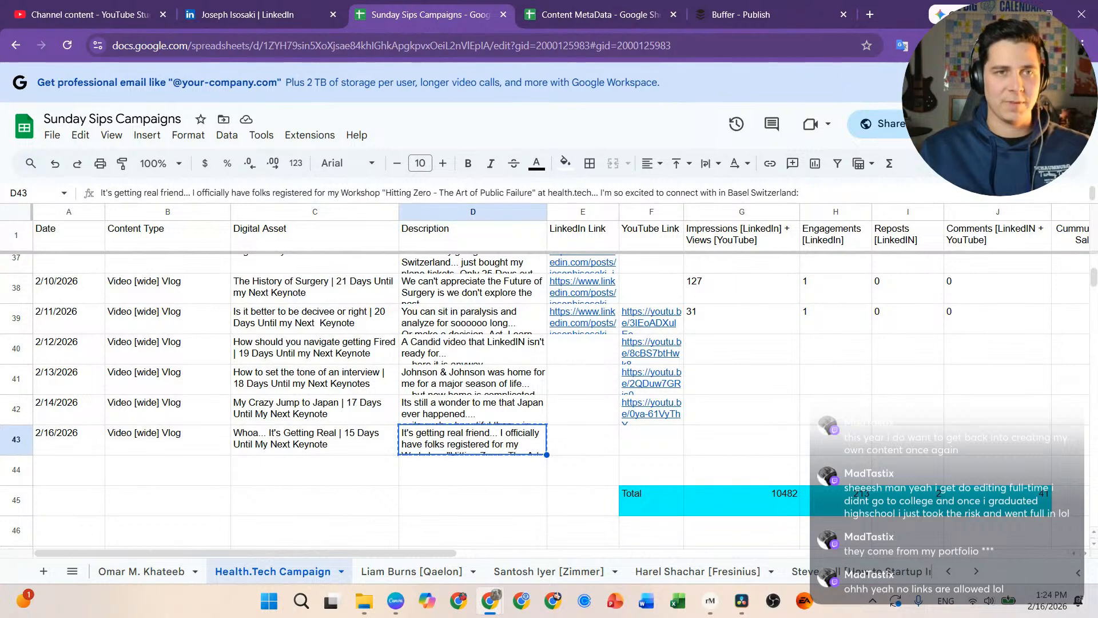
click(127, 23)
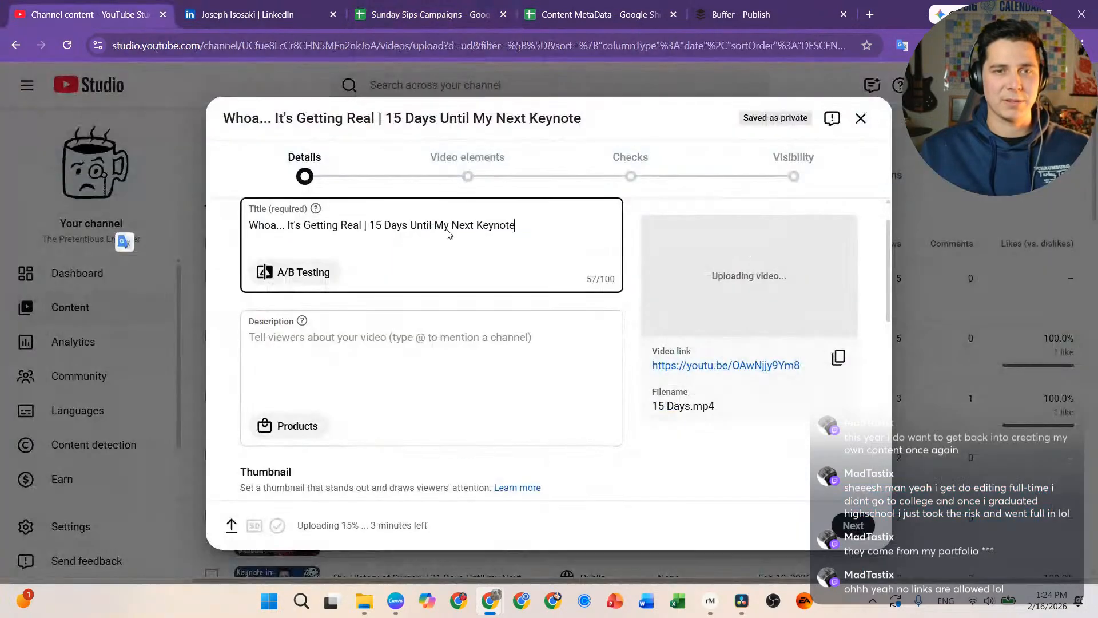
click(373, 337)
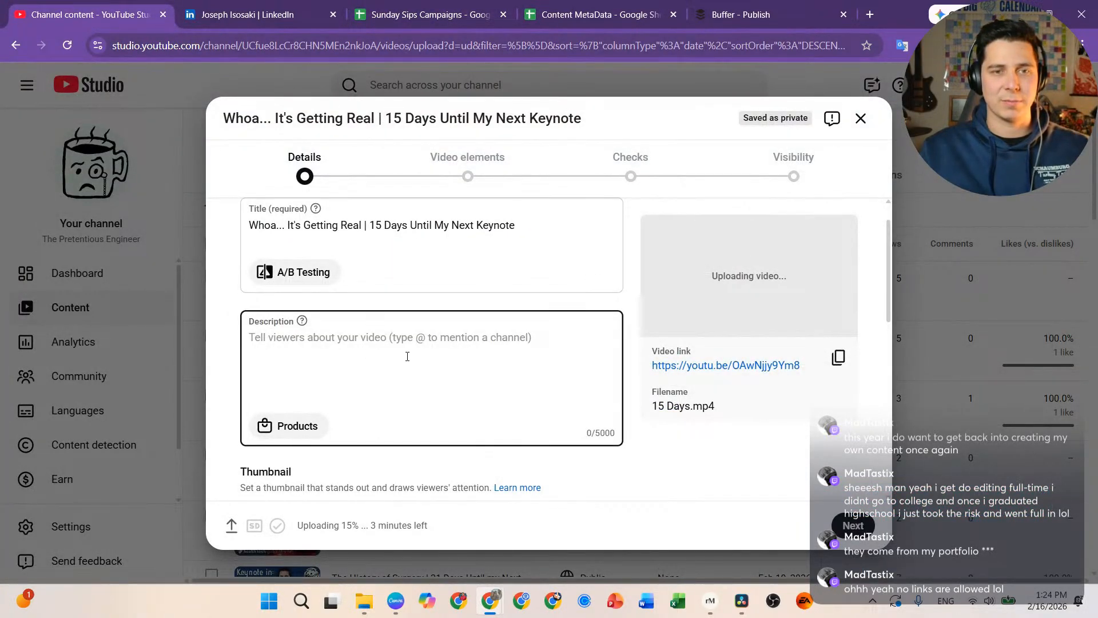
key(ctrl+v)
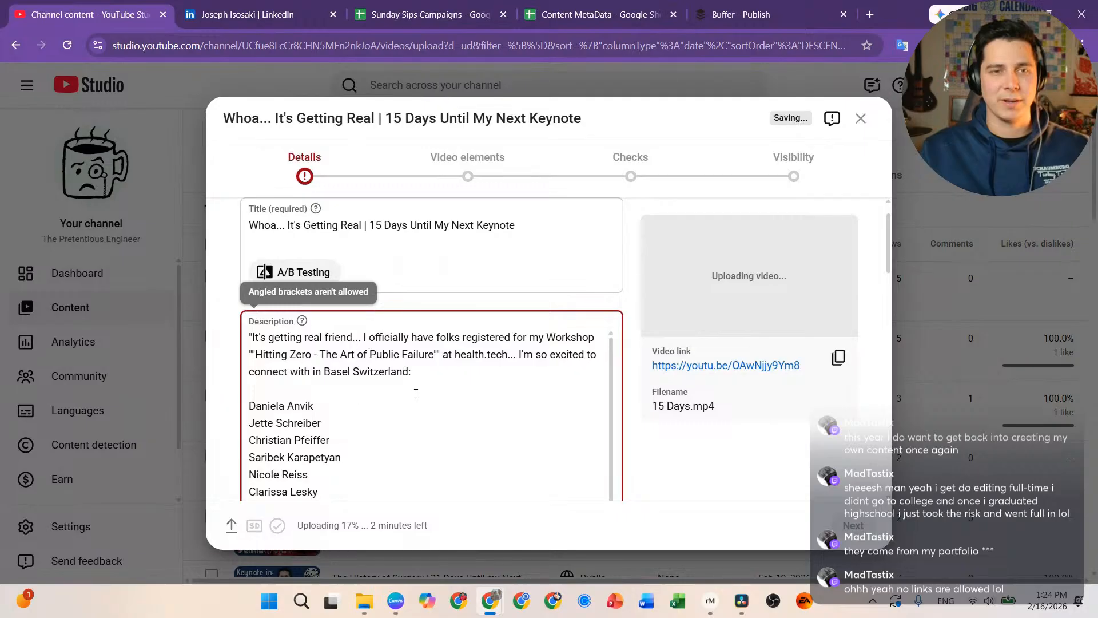
Step: Remove the disallowed angled bracket and the attendee name list, closing up the blank lines
scroll(416, 393, down, 5)
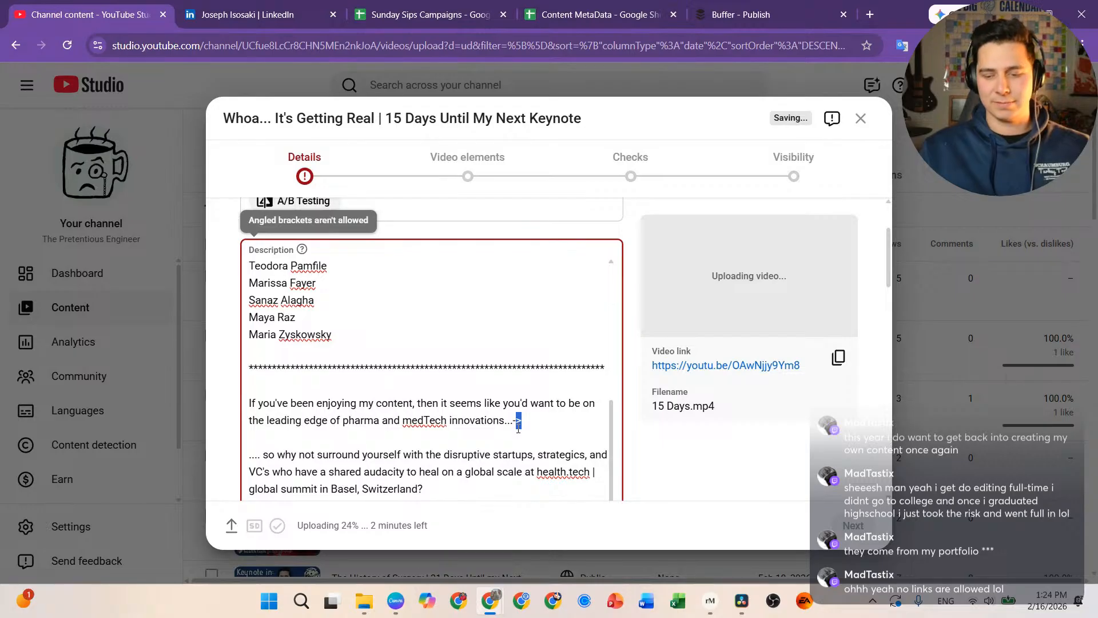
key(BackSpace)
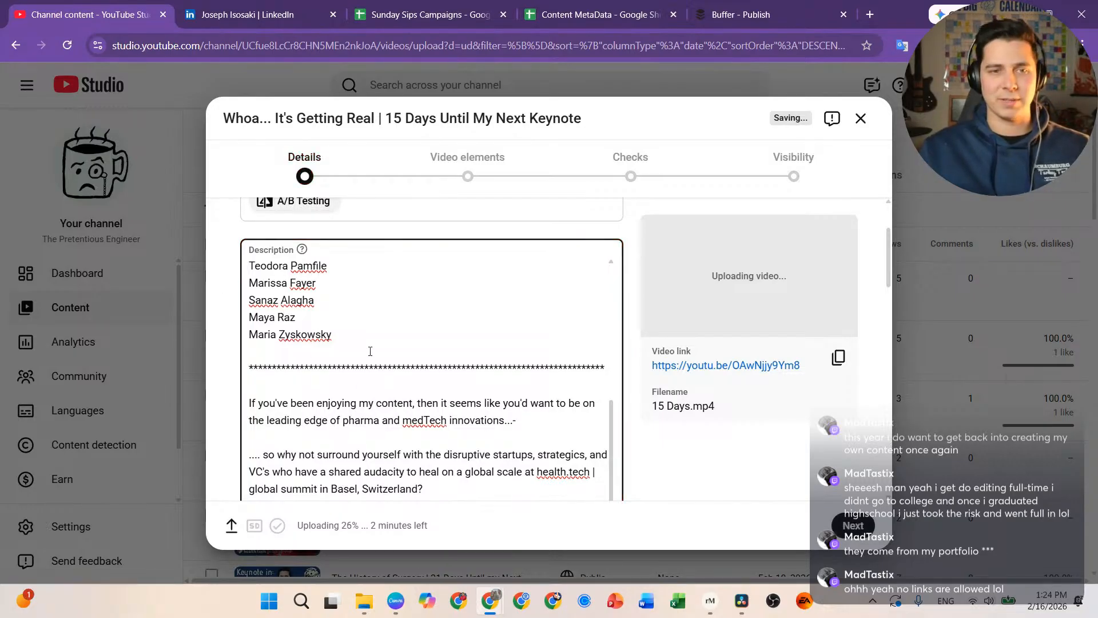
drag(342, 327, 253, 332)
key(BackSpace)
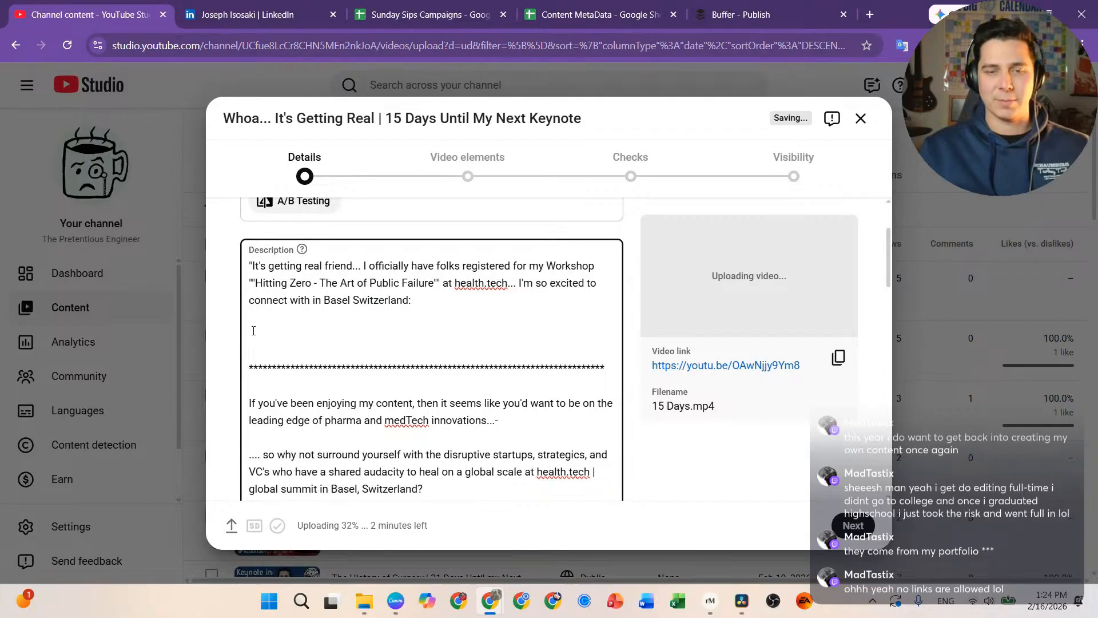
key(BackSpace)
key(BackSpace)
scroll(435, 413, down, 5)
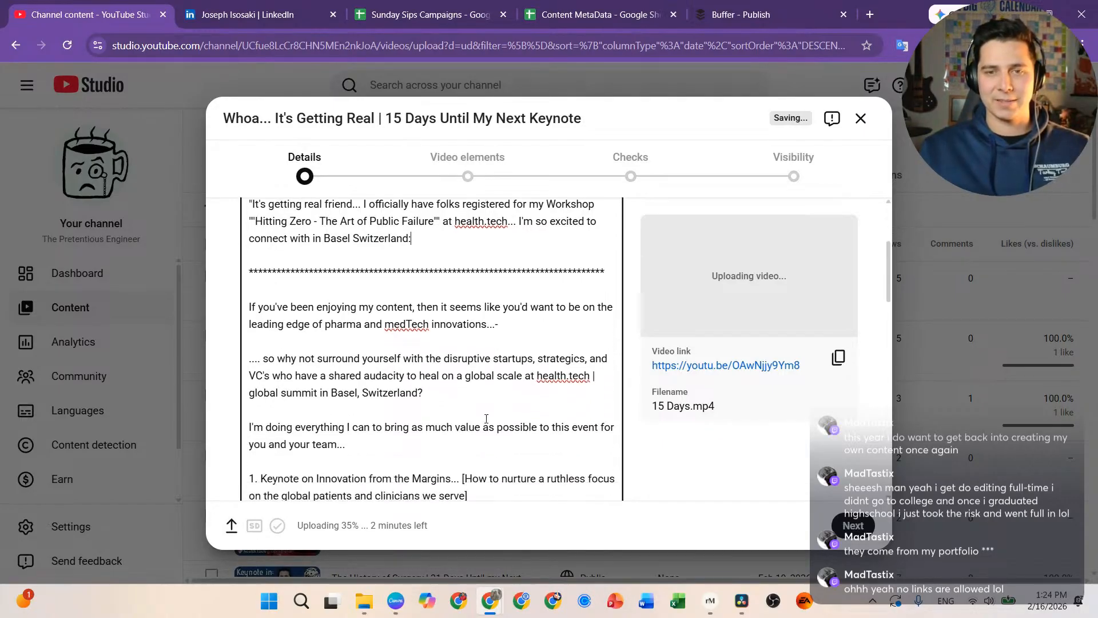
scroll(481, 413, up, 1)
scroll(480, 413, down, 10)
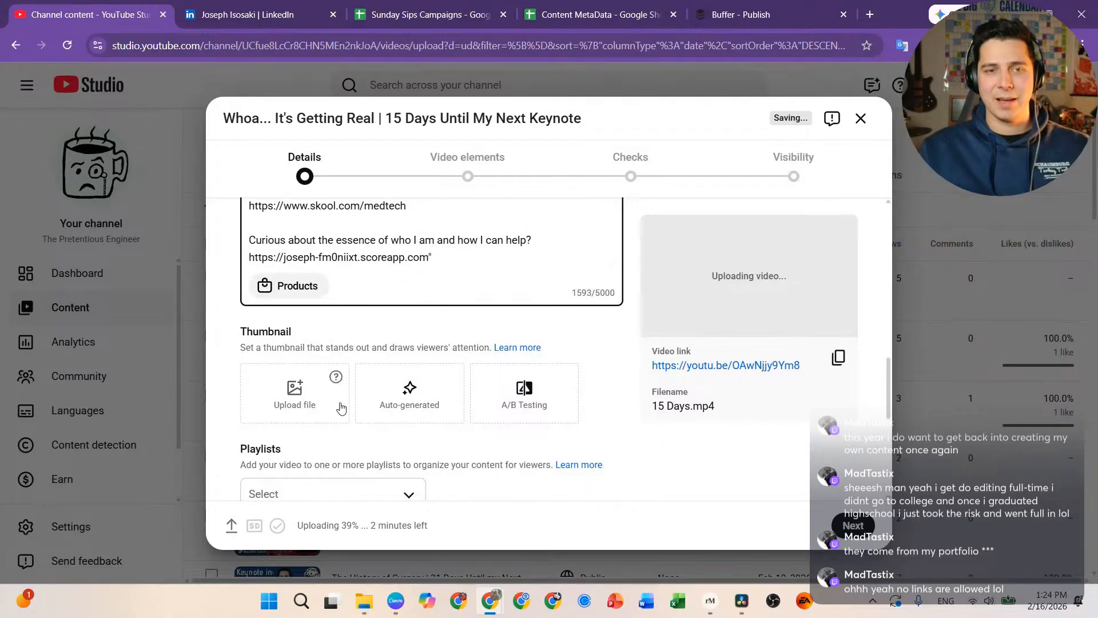
Step: Upload the '17 Days' countdown image as the video's custom thumbnail, then bring Canva forward
click(304, 397)
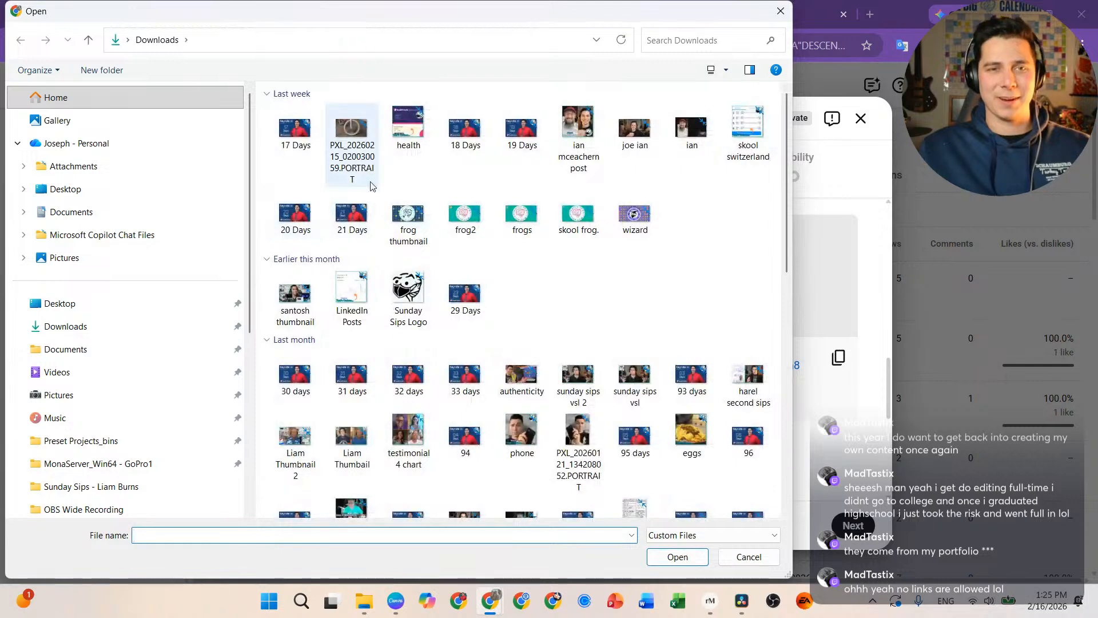
double_click(305, 131)
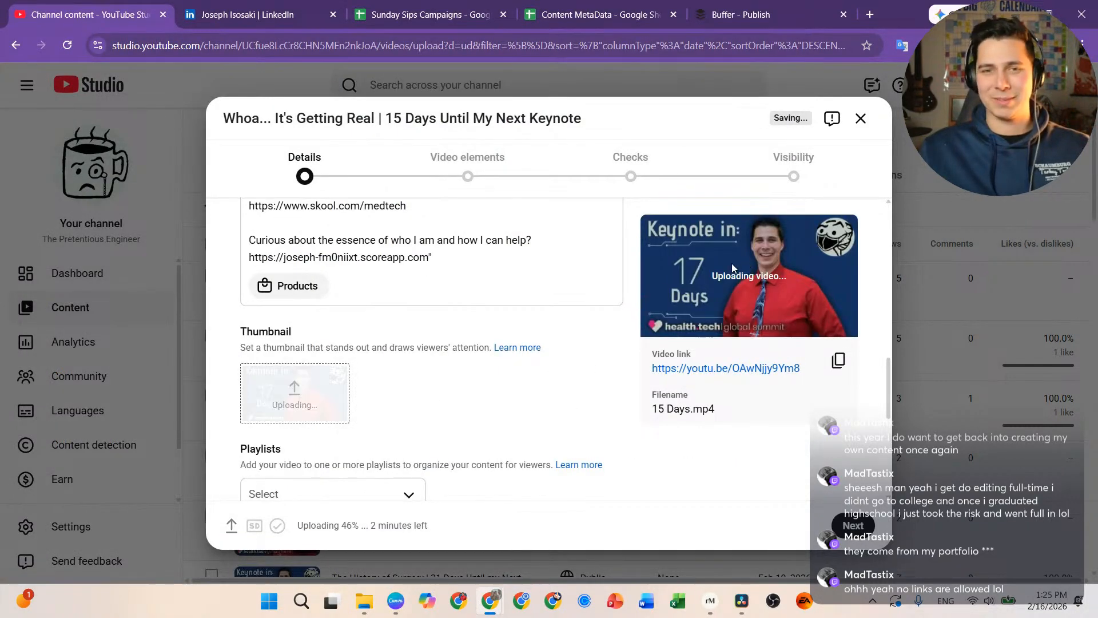
mouse_move(395, 600)
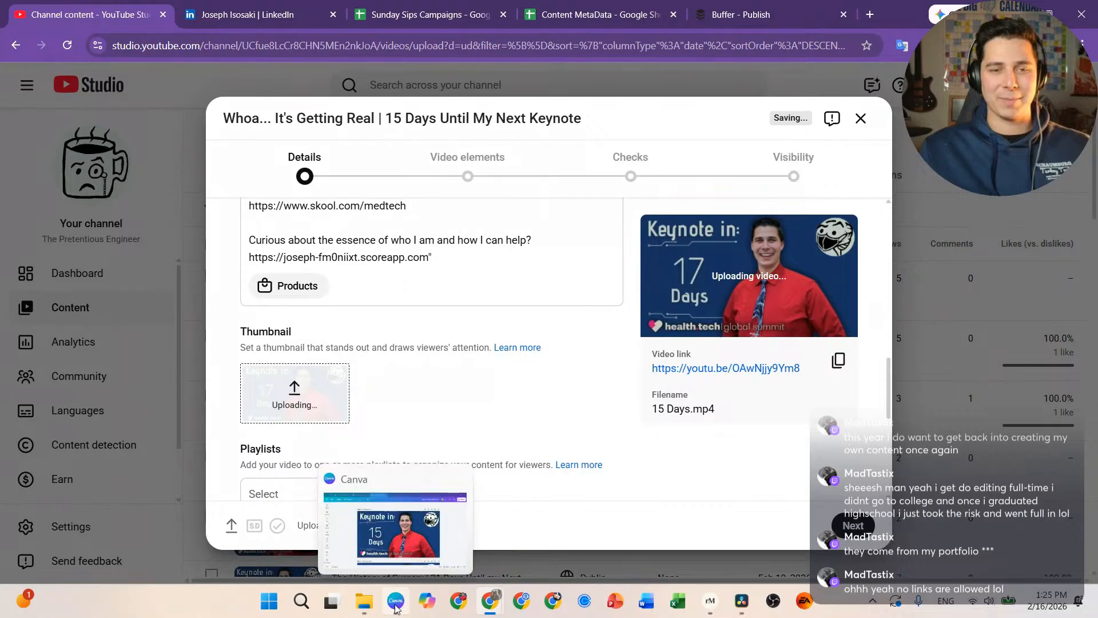
click(405, 548)
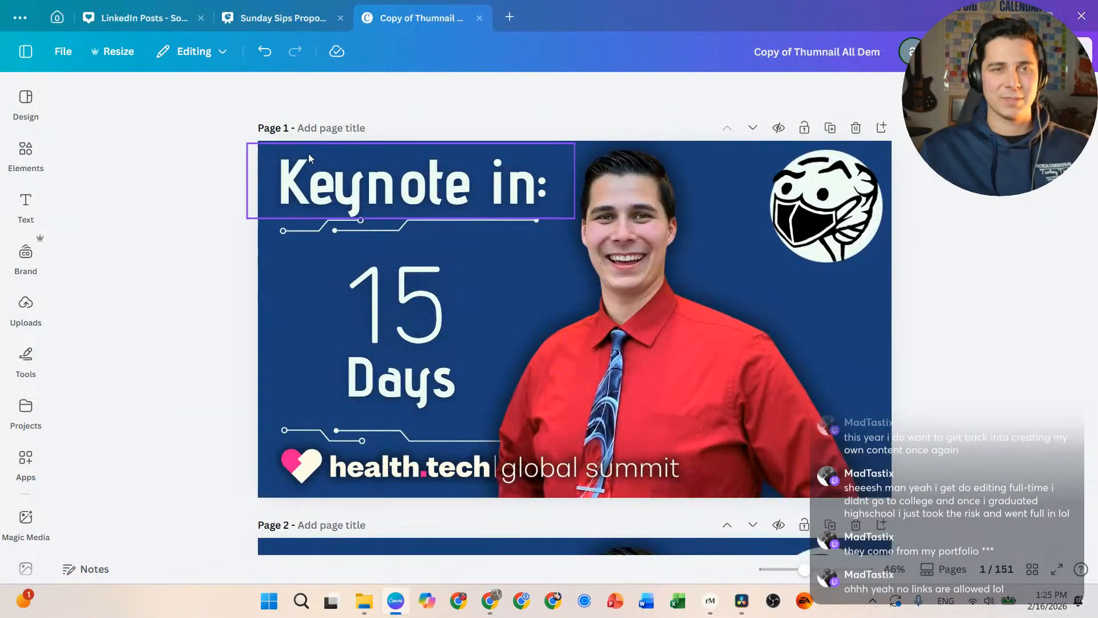
Step: In Canva's download settings, limit the selected pages to Page 1 only
click(1066, 52)
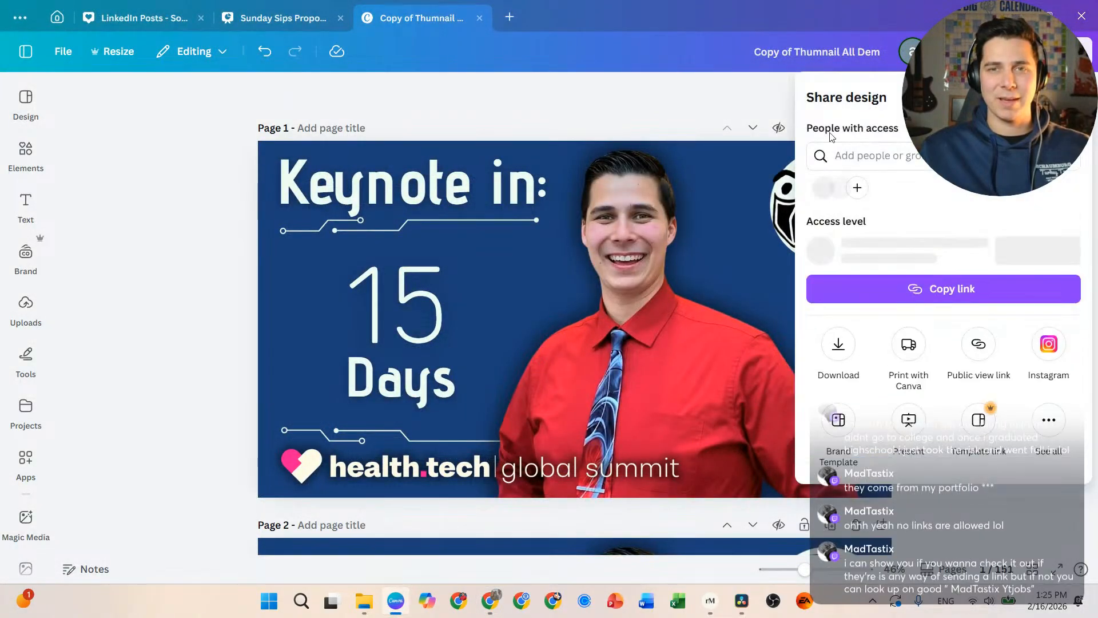
click(836, 346)
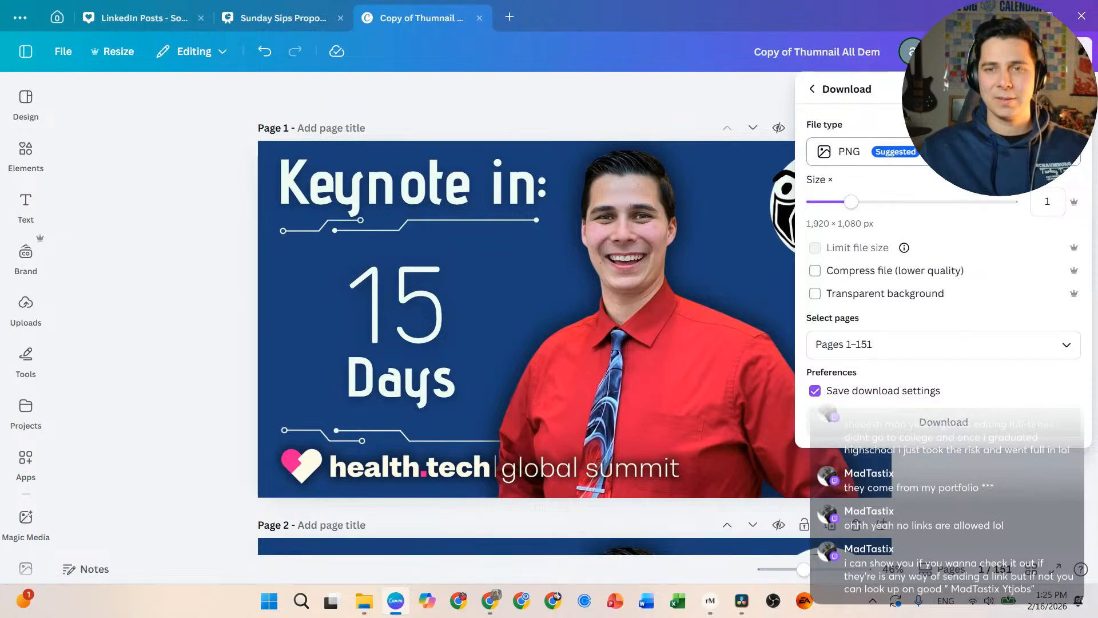
click(967, 422)
click(811, 350)
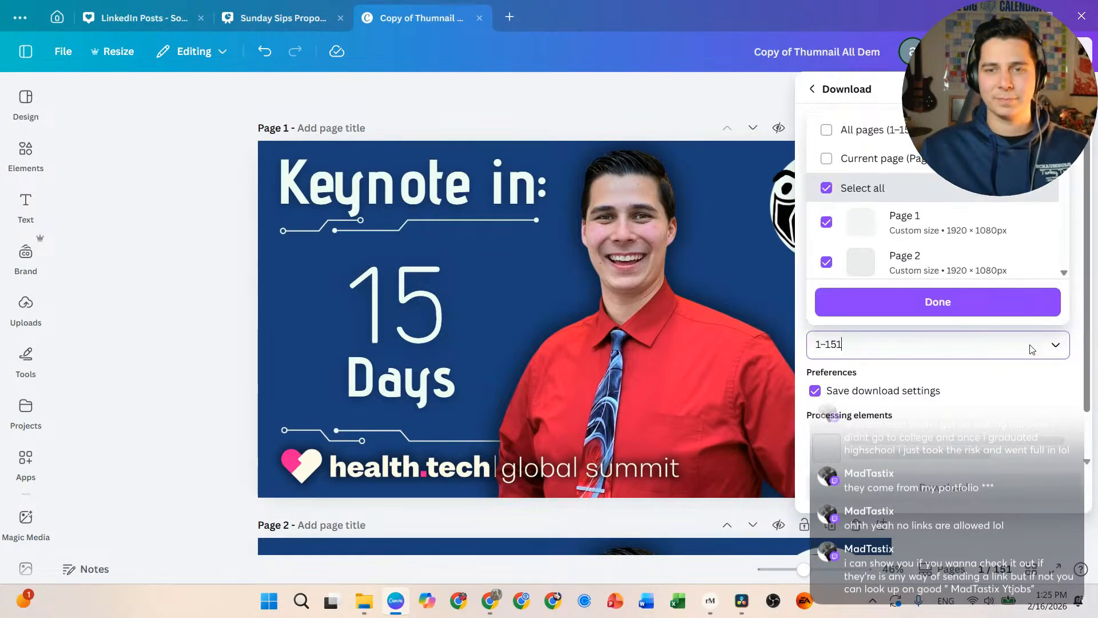
click(824, 185)
click(827, 220)
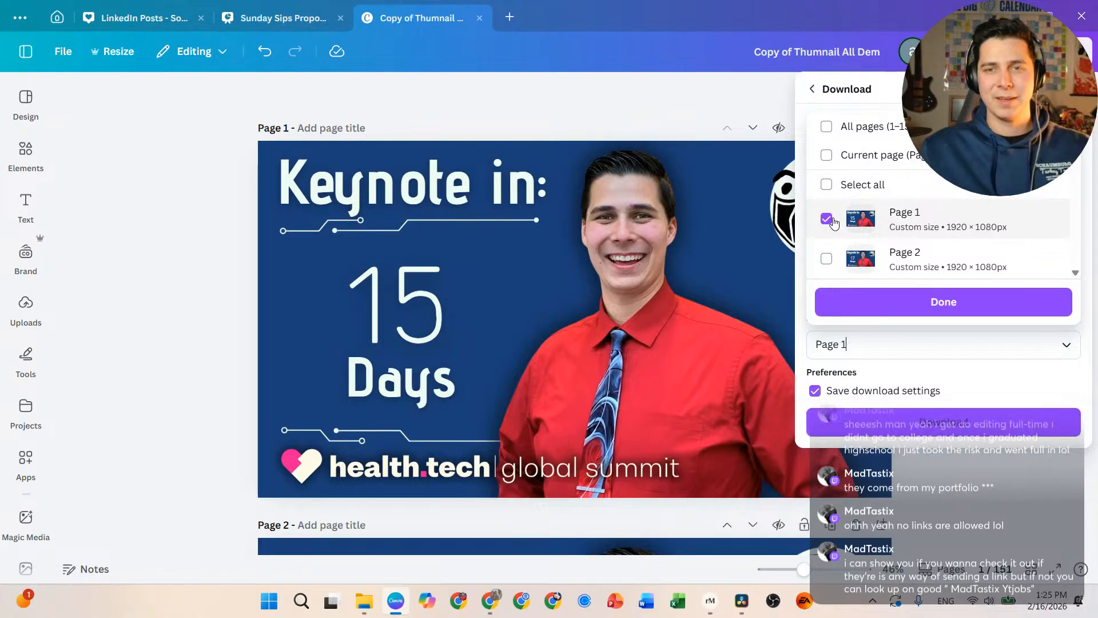
click(993, 238)
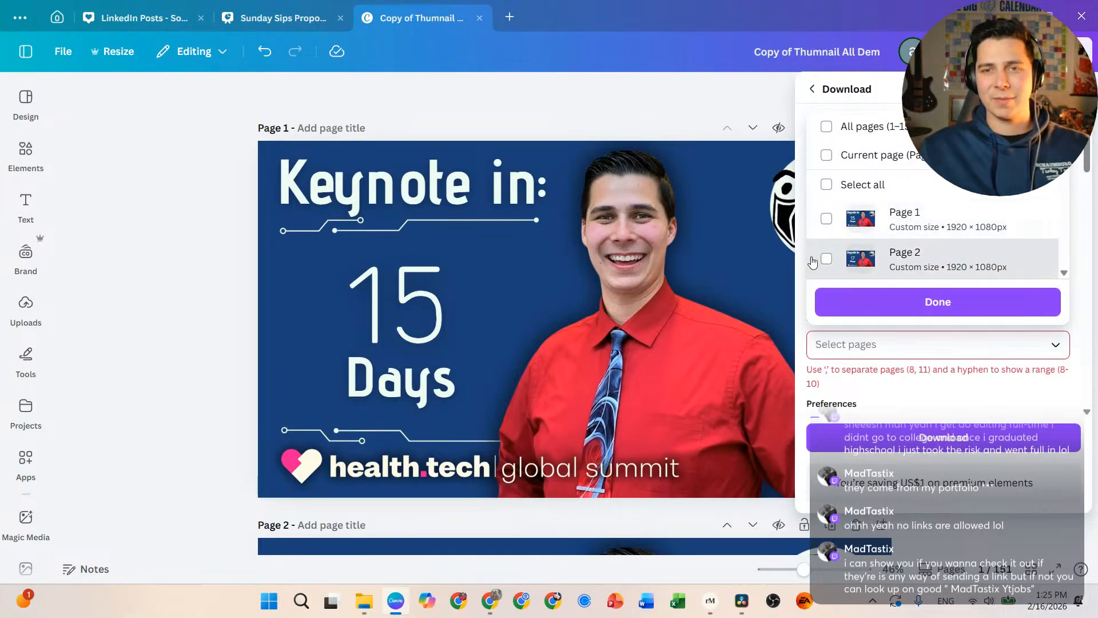
click(827, 220)
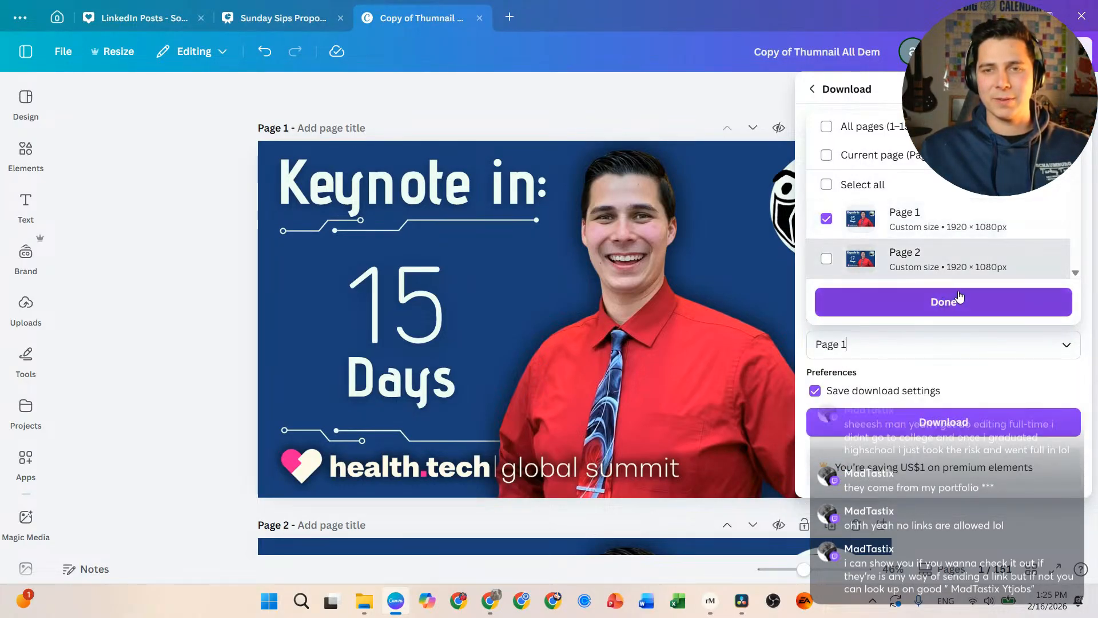
click(967, 308)
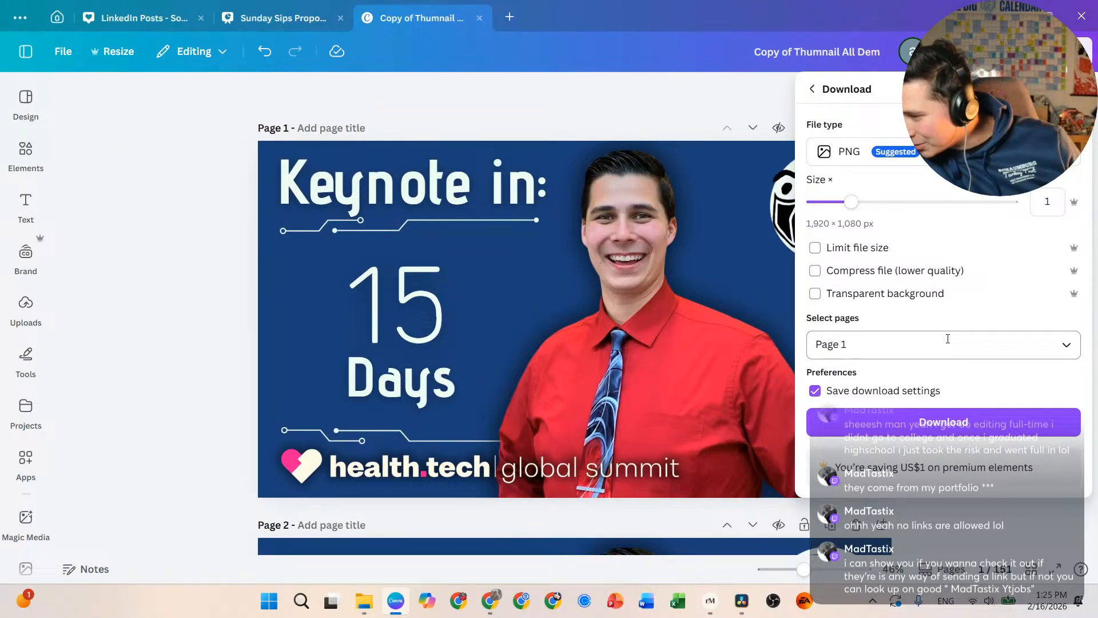
Step: Download page 1 as a PNG and save it as '15 Days' in Downloads
click(906, 429)
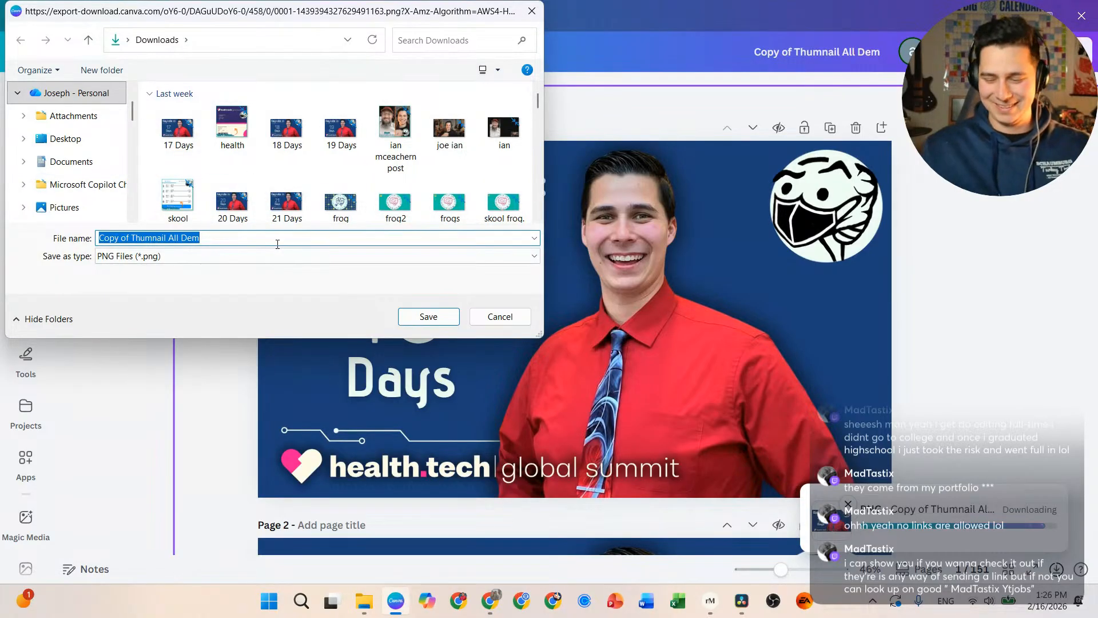
text(15 Days)
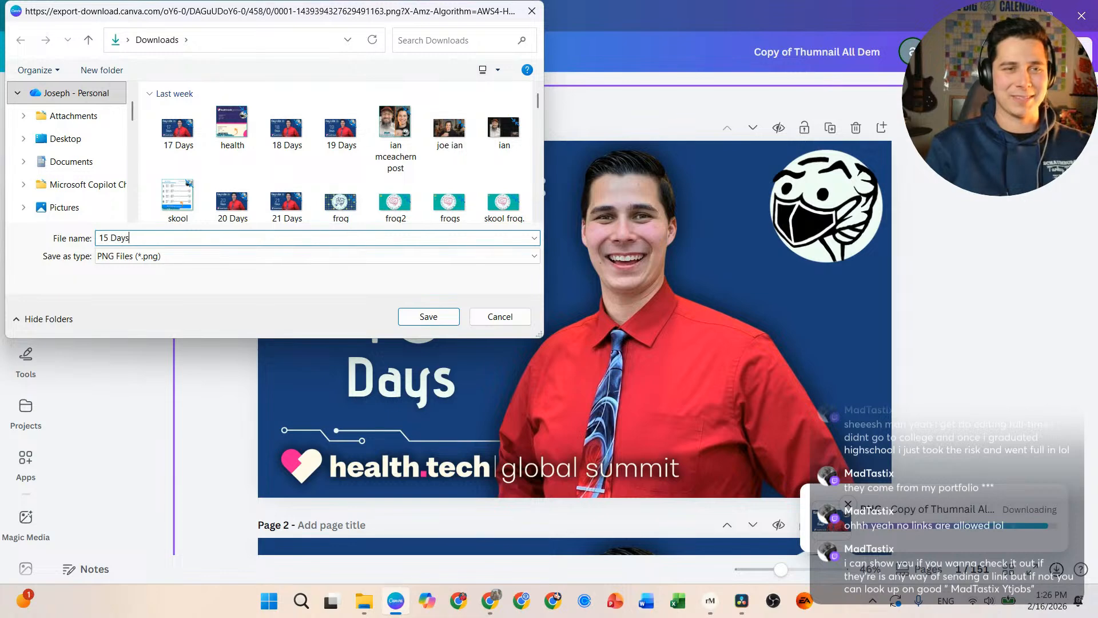
click(448, 318)
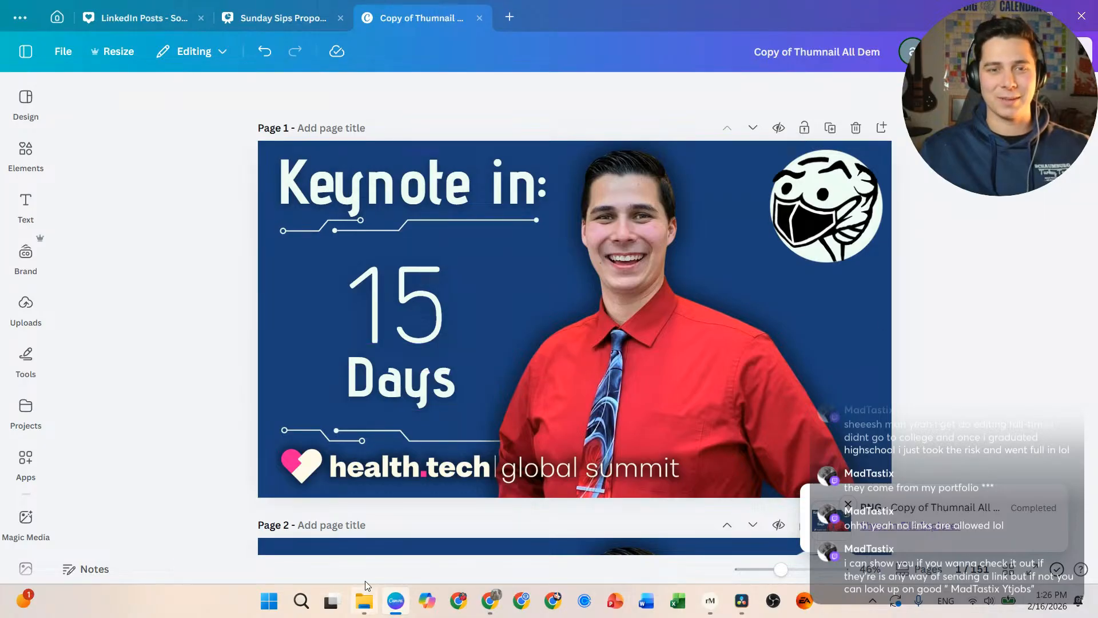
mouse_move(490, 601)
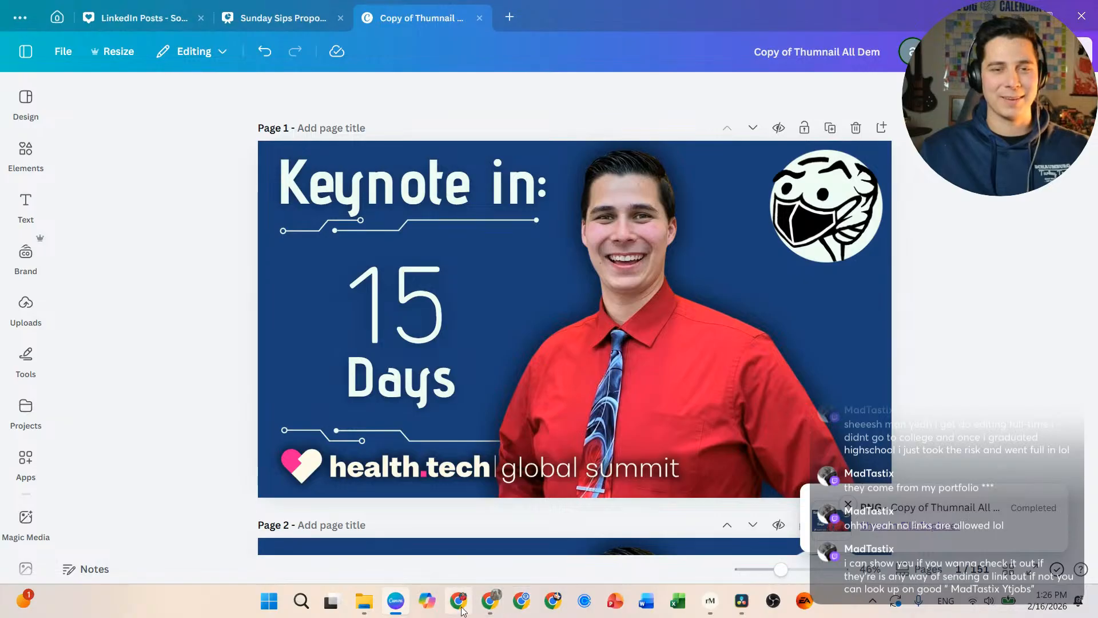
mouse_move(572, 539)
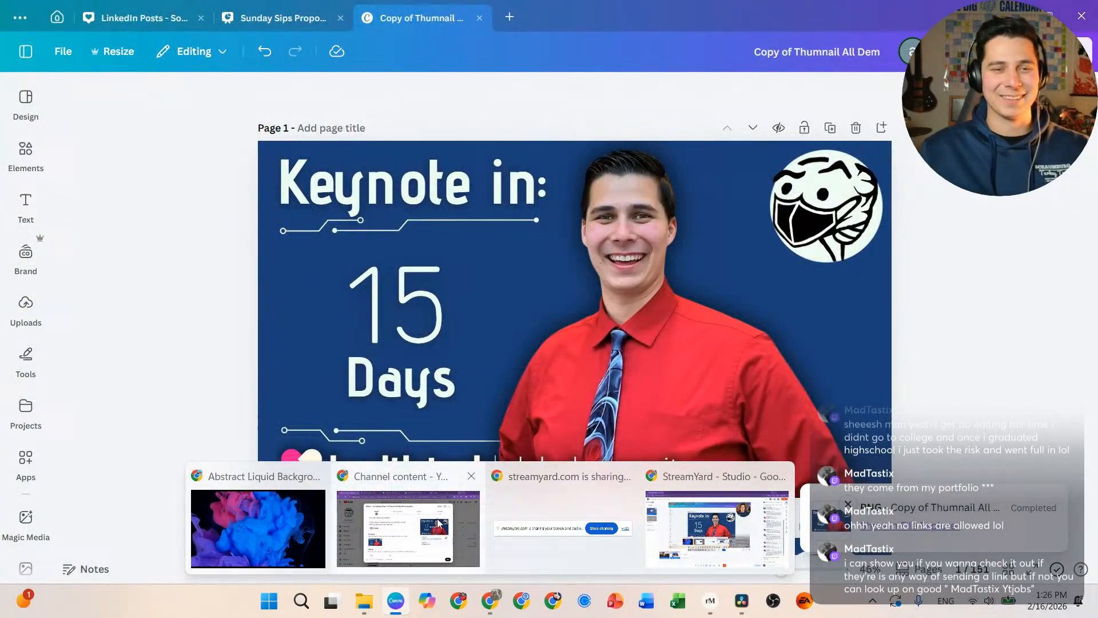
Step: Replace the upload's thumbnail with the '15 Days' image
click(440, 522)
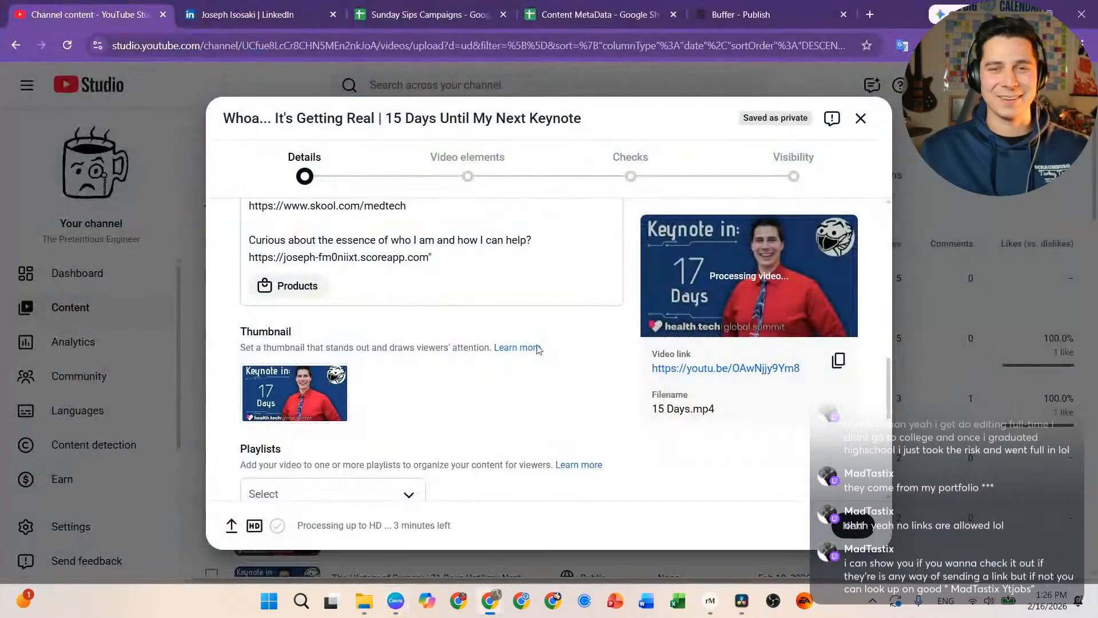
click(334, 383)
click(369, 386)
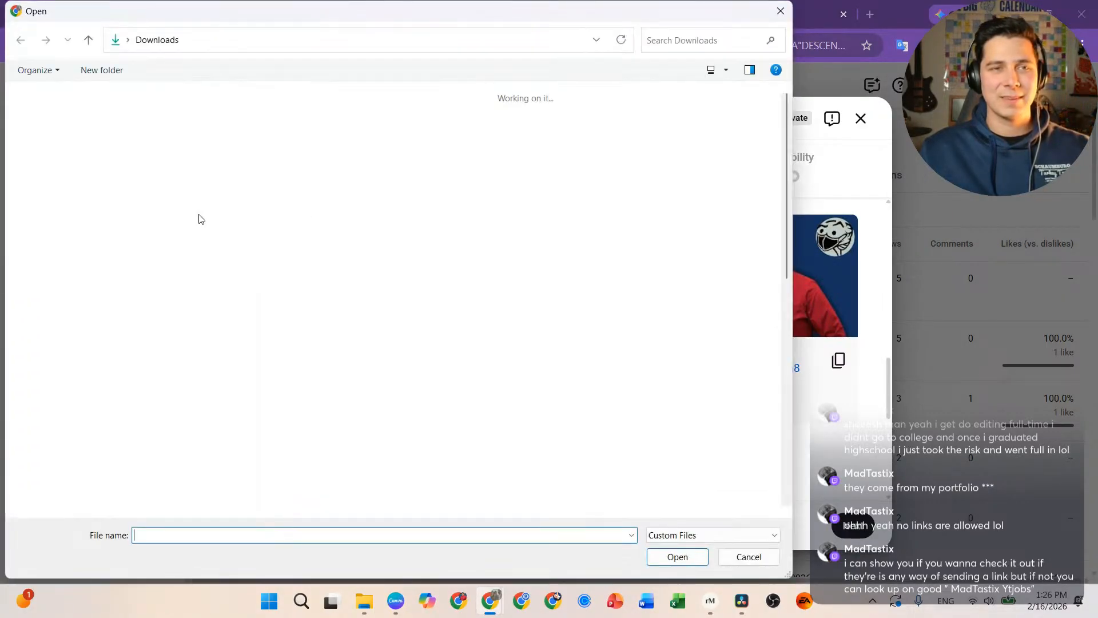
double_click(295, 131)
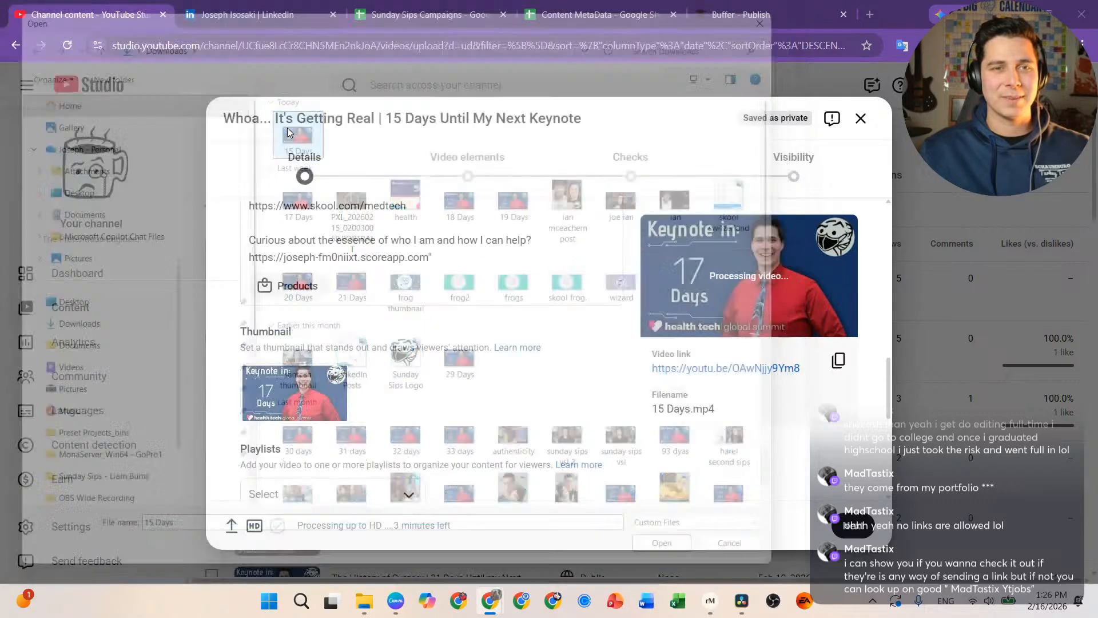
Step: Add the video to the Countdown to Health.Tech Global summit 2026 playlist and continue to Video elements
scroll(584, 423, down, 3)
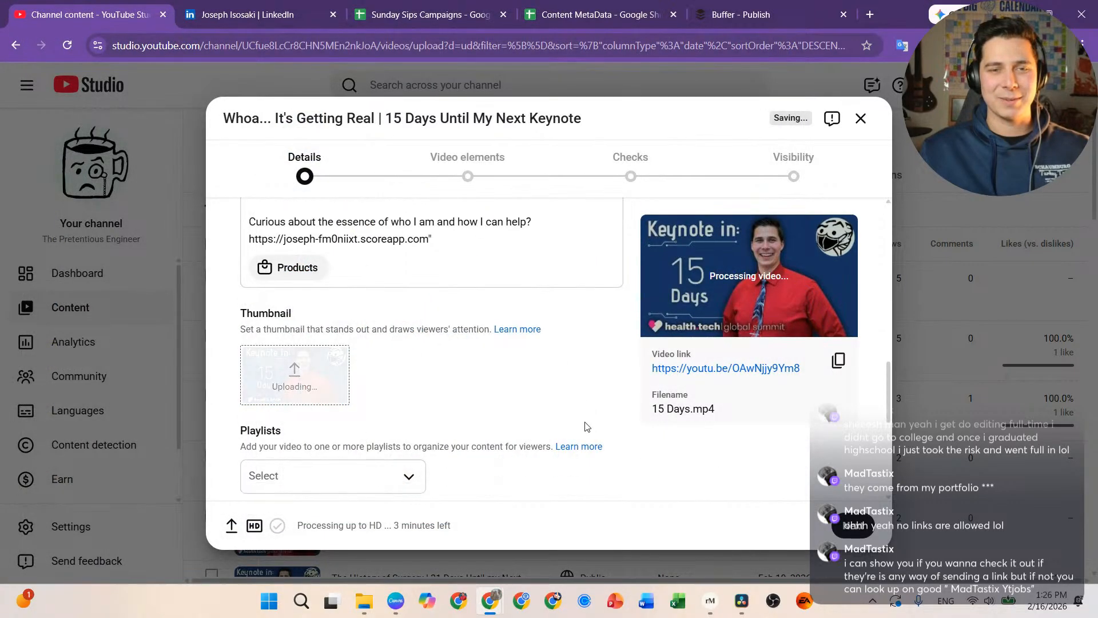
click(394, 352)
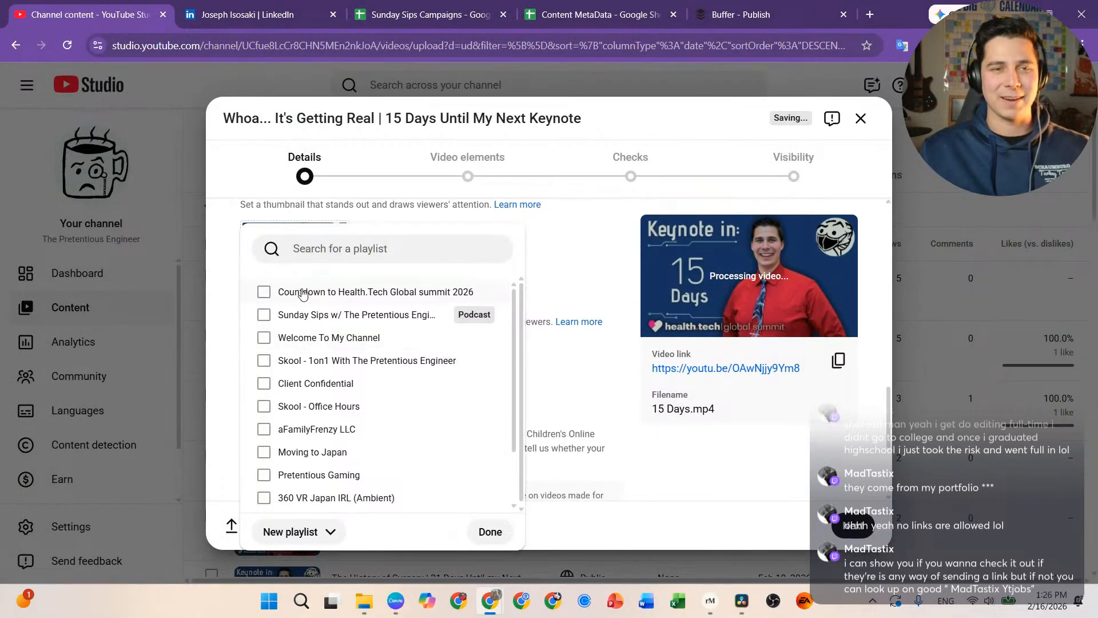
scroll(473, 448, down, 2)
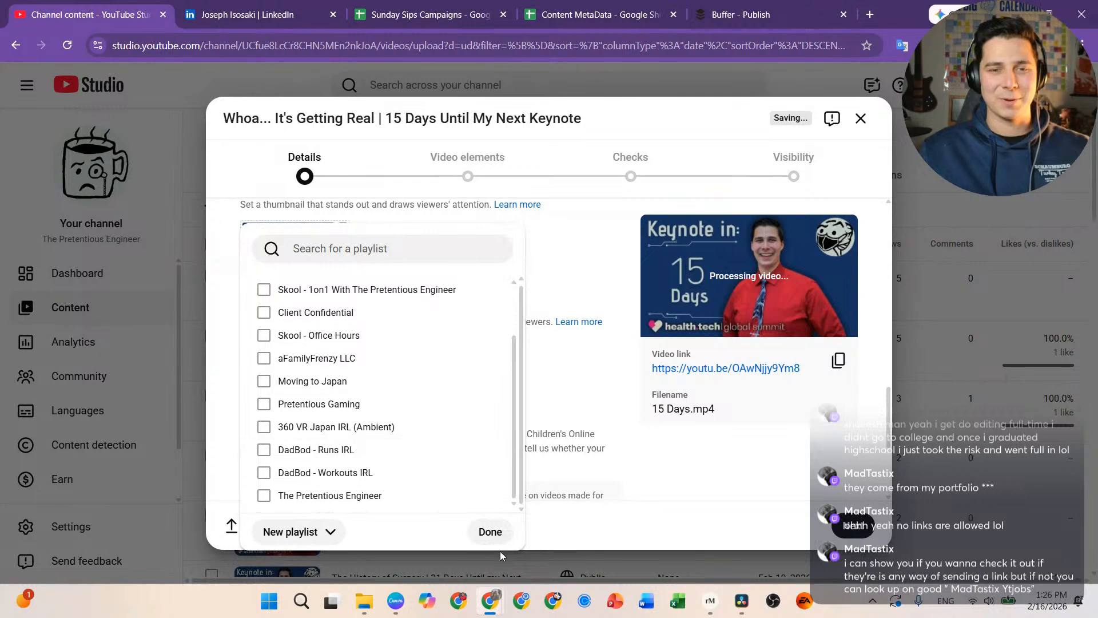
click(495, 529)
scroll(501, 372, down, 4)
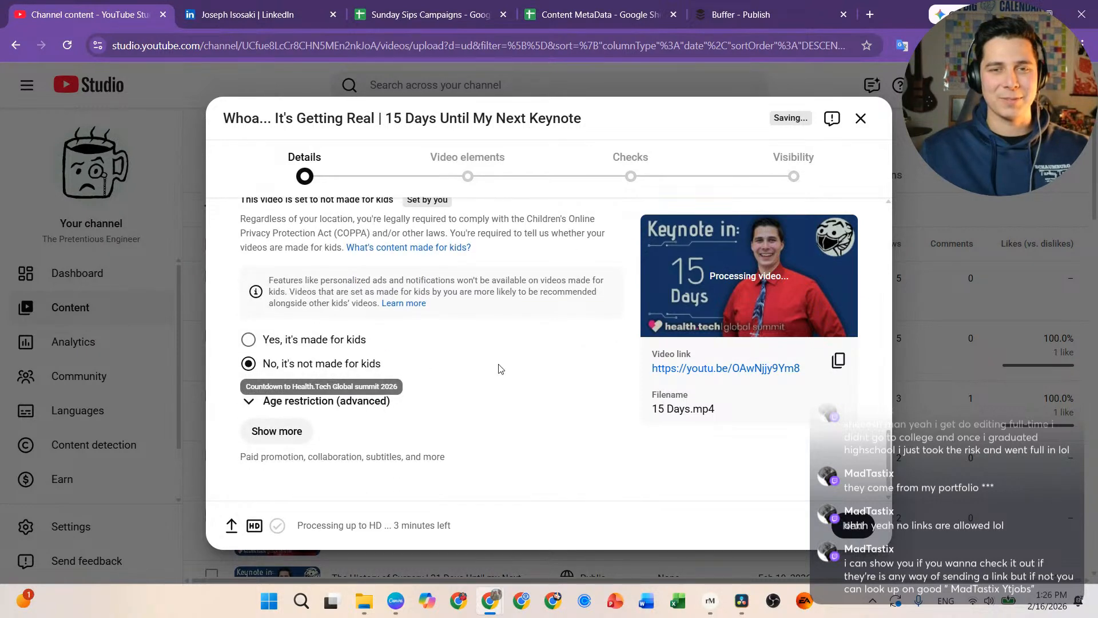
click(852, 525)
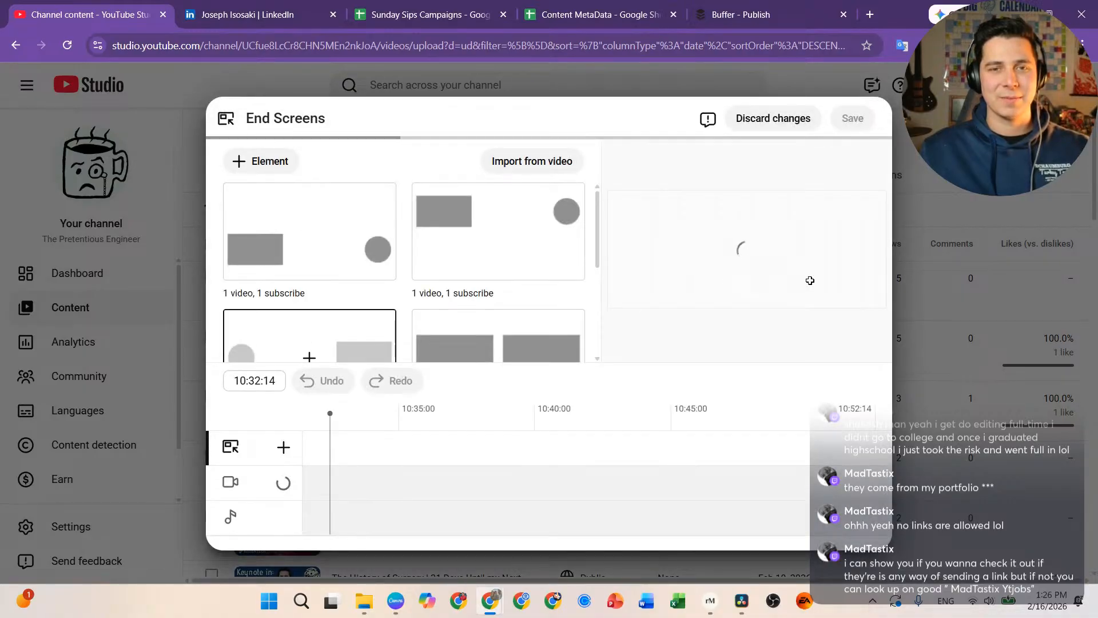
Step: Apply and save the subscribe-plus-video end screen layout, then advance through Checks to Visibility
click(339, 329)
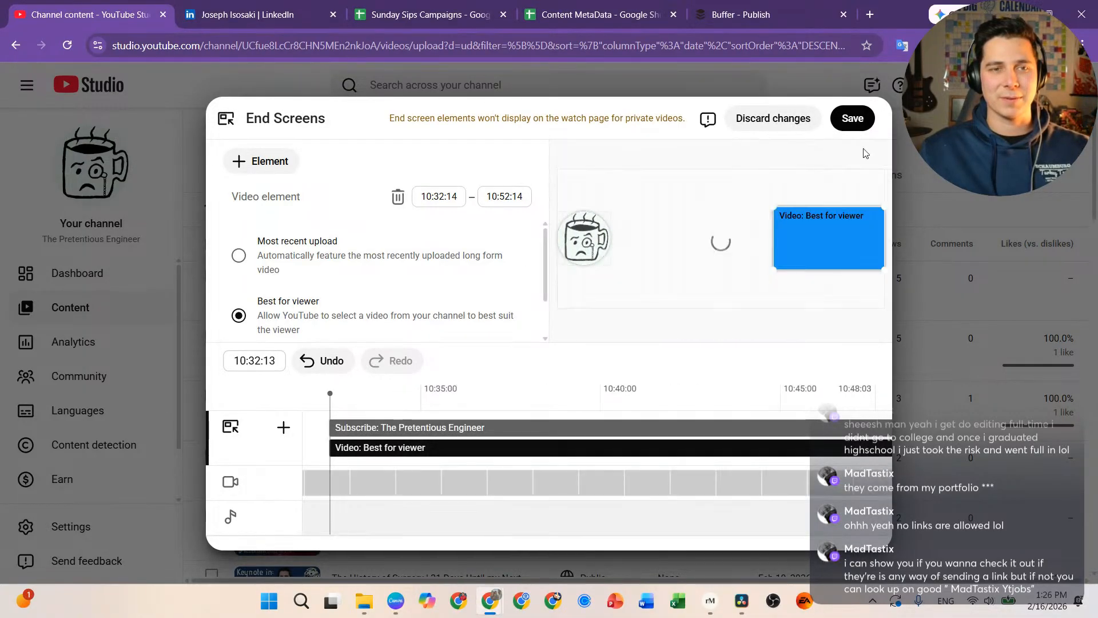
click(853, 118)
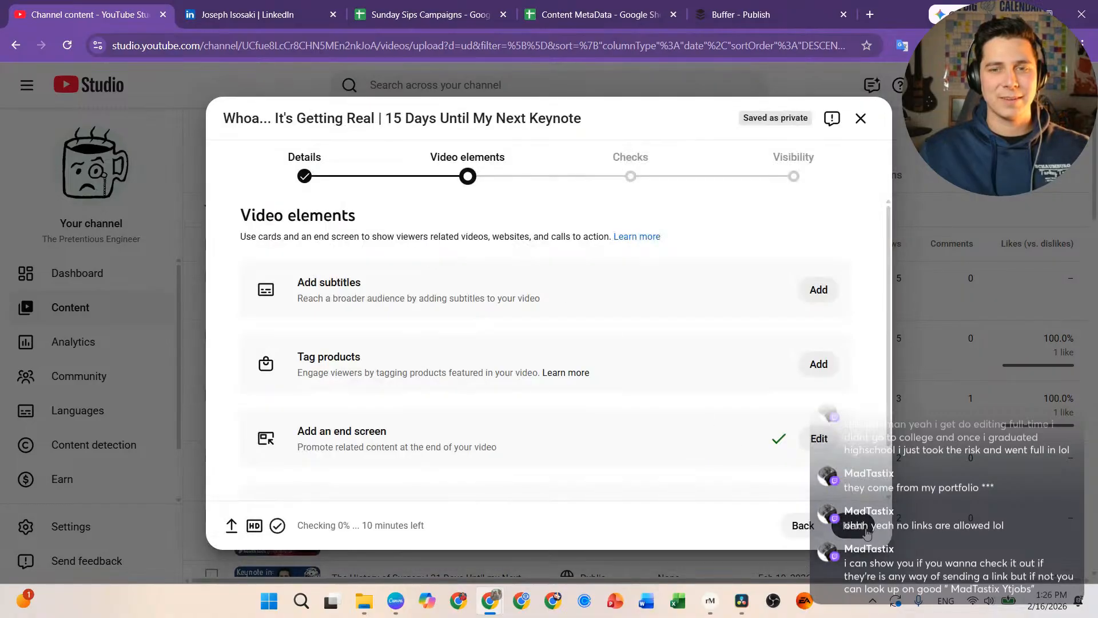
click(852, 526)
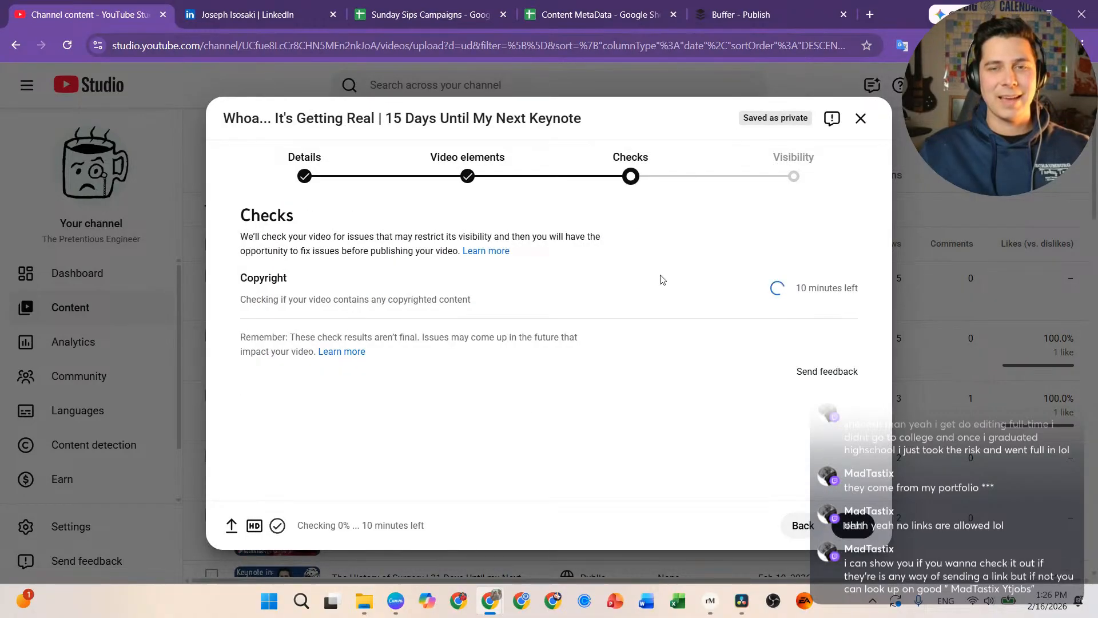
click(862, 528)
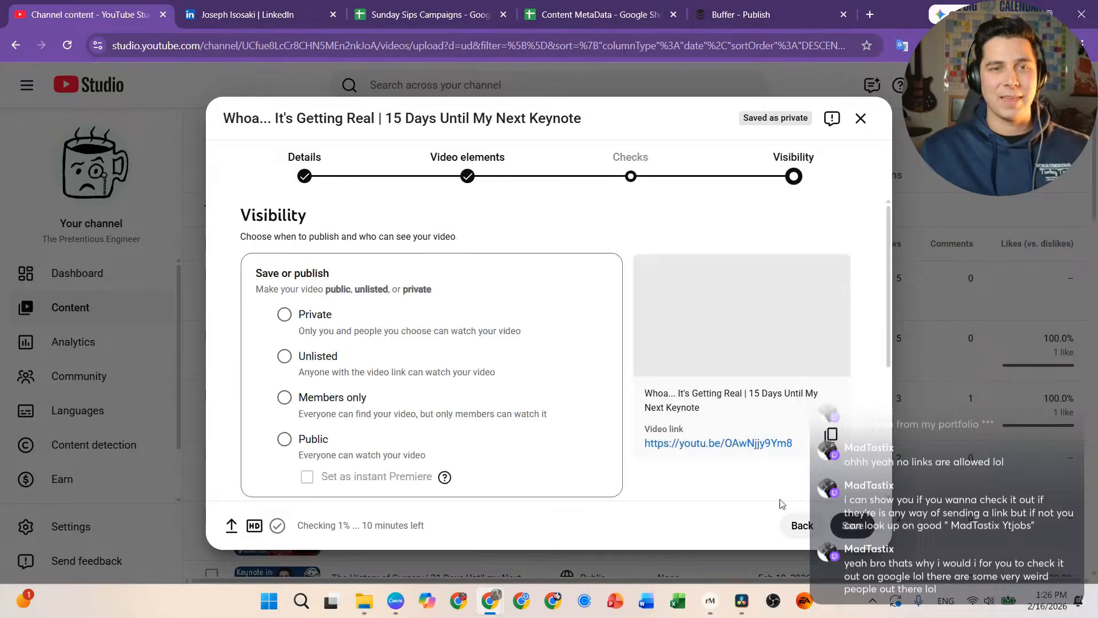
Step: Copy the new video's link, set visibility to Public, and publish the video
scroll(584, 427, down, 2)
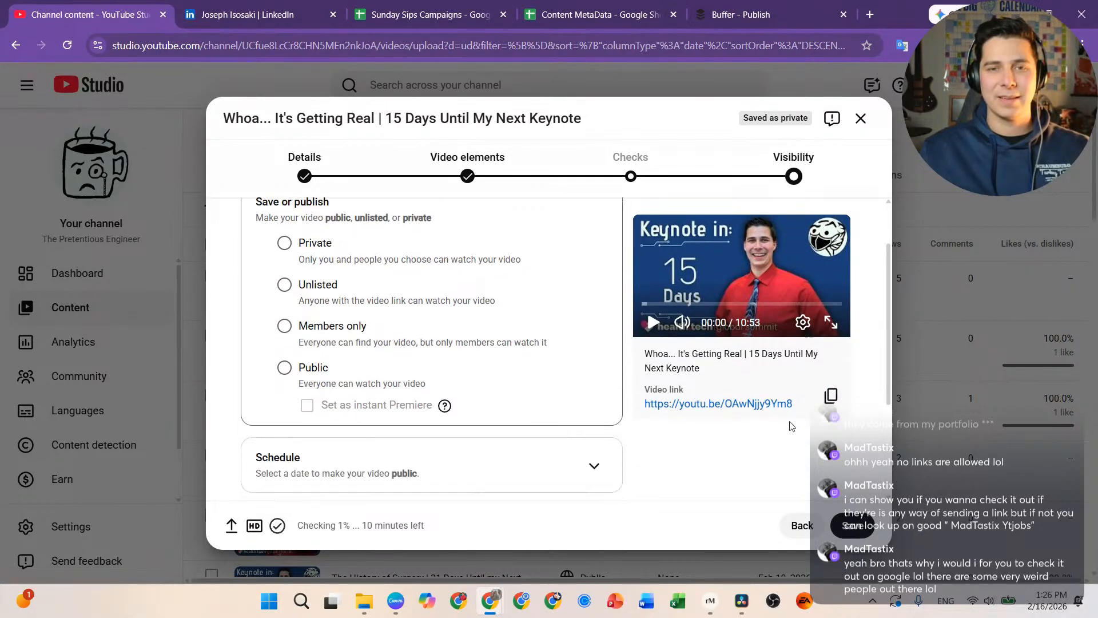
click(831, 395)
scroll(468, 357, down, 3)
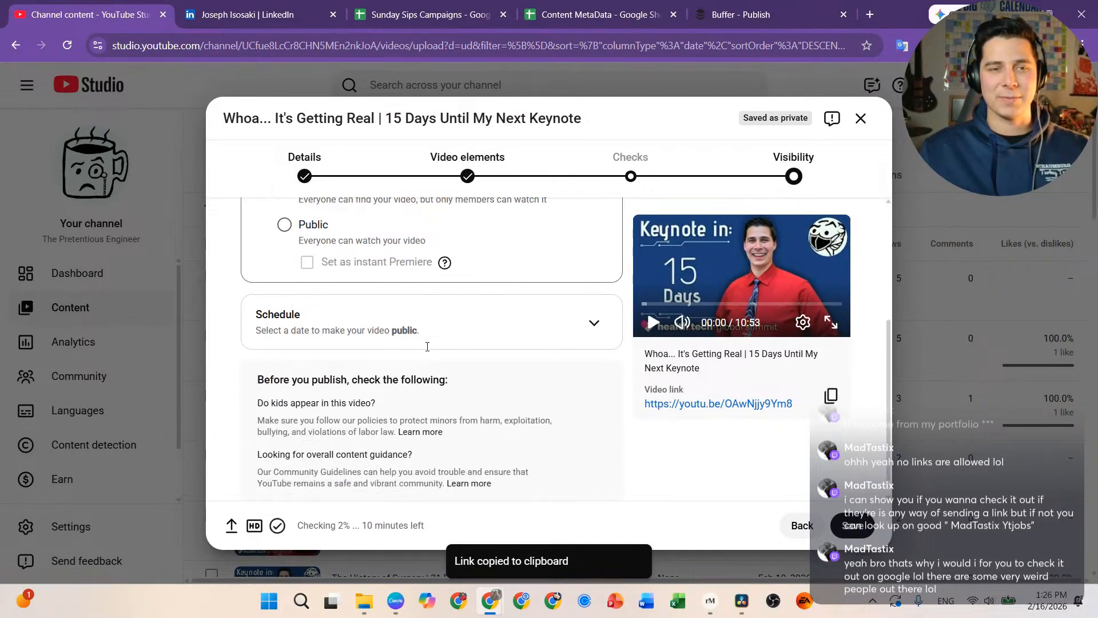
scroll(466, 335, up, 3)
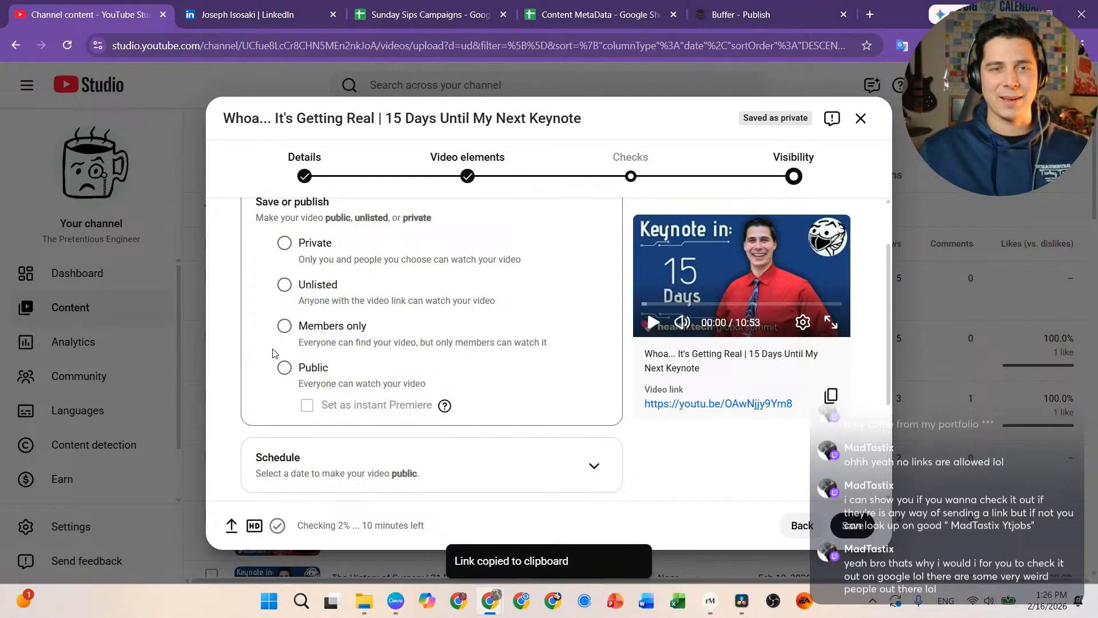
click(284, 368)
scroll(504, 395, down, 3)
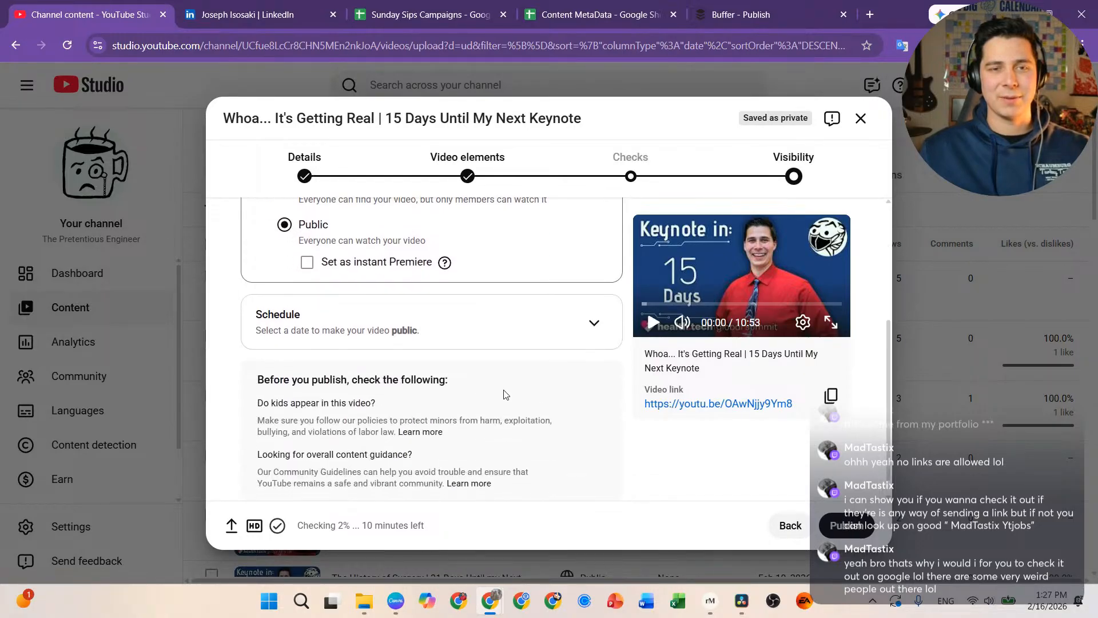
scroll(560, 404, down, 1)
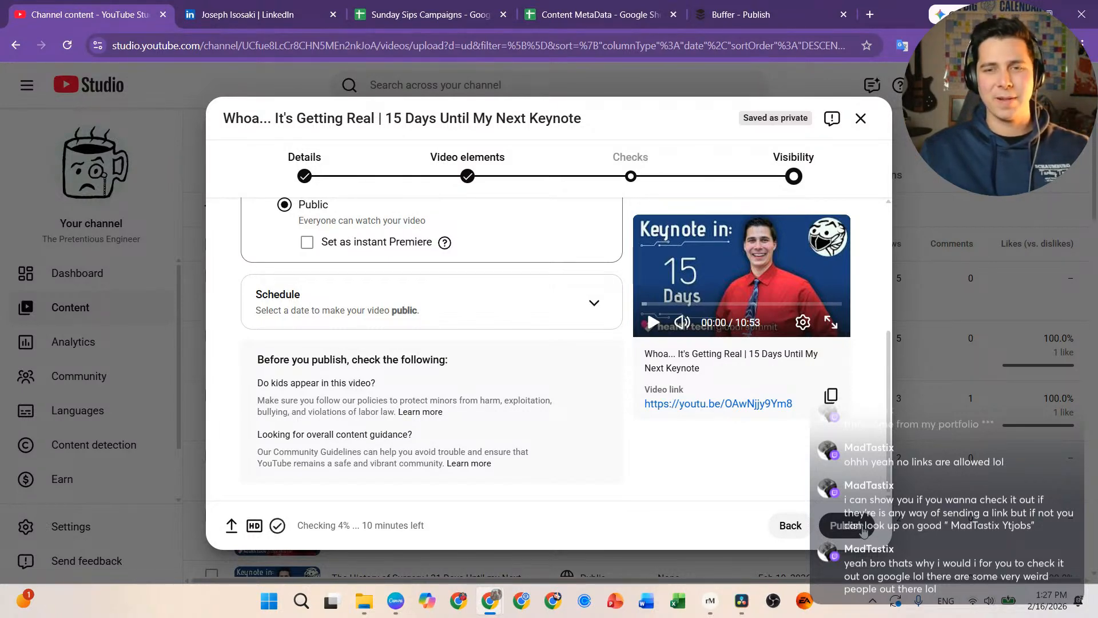
click(847, 525)
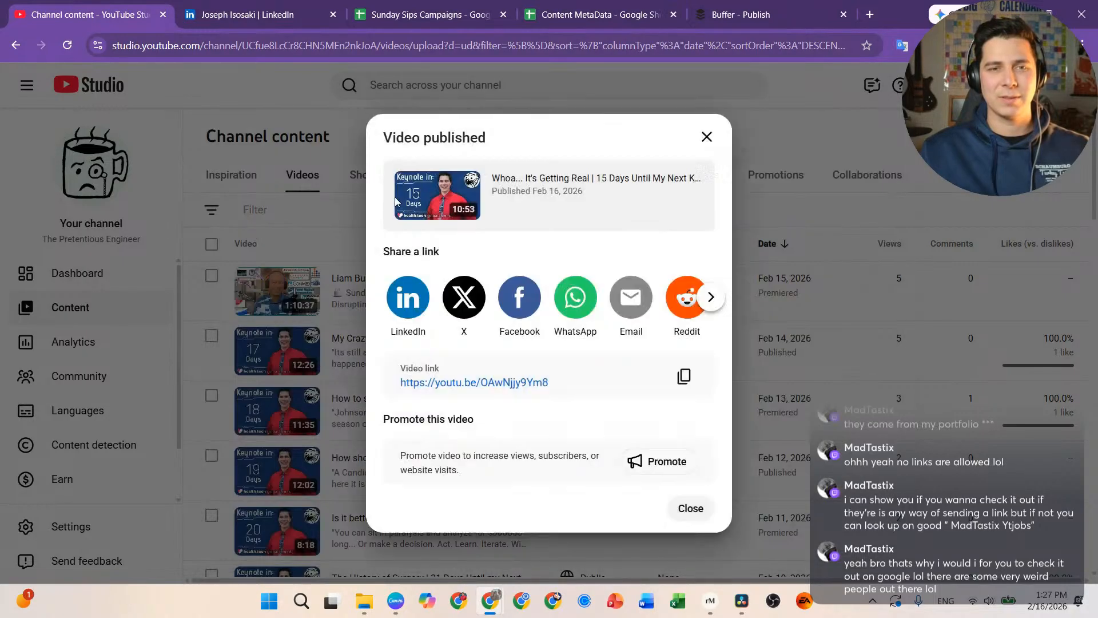
click(415, 22)
click(651, 448)
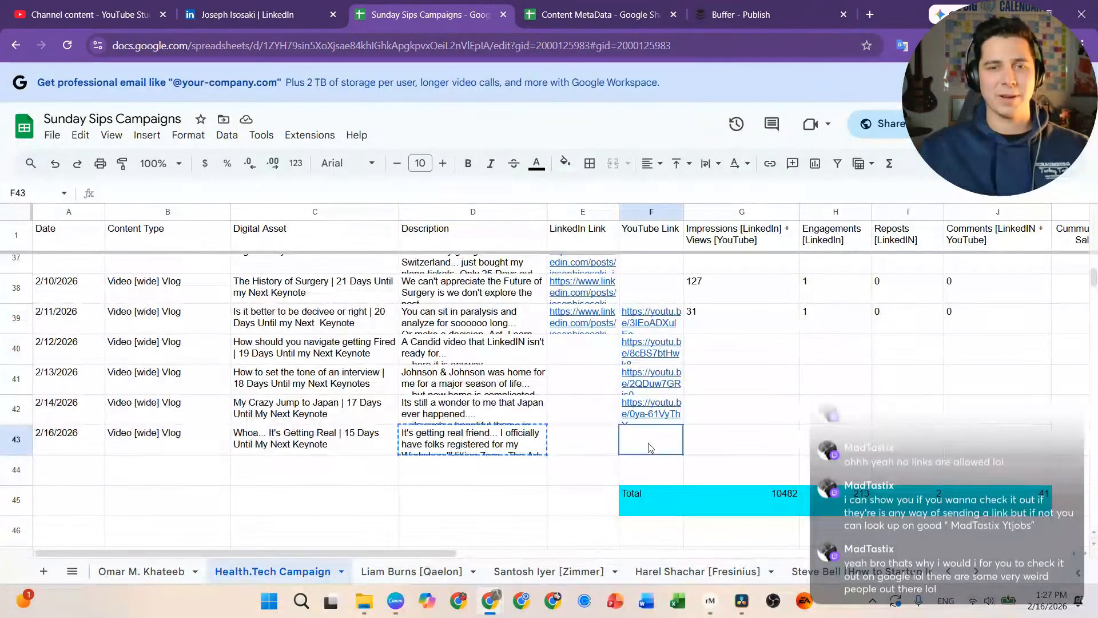
Step: Paste the video's YouTube link into cell F43 of the 2/16/2026 row and return to YouTube Studio
double_click(652, 448)
key(ctrl+v)
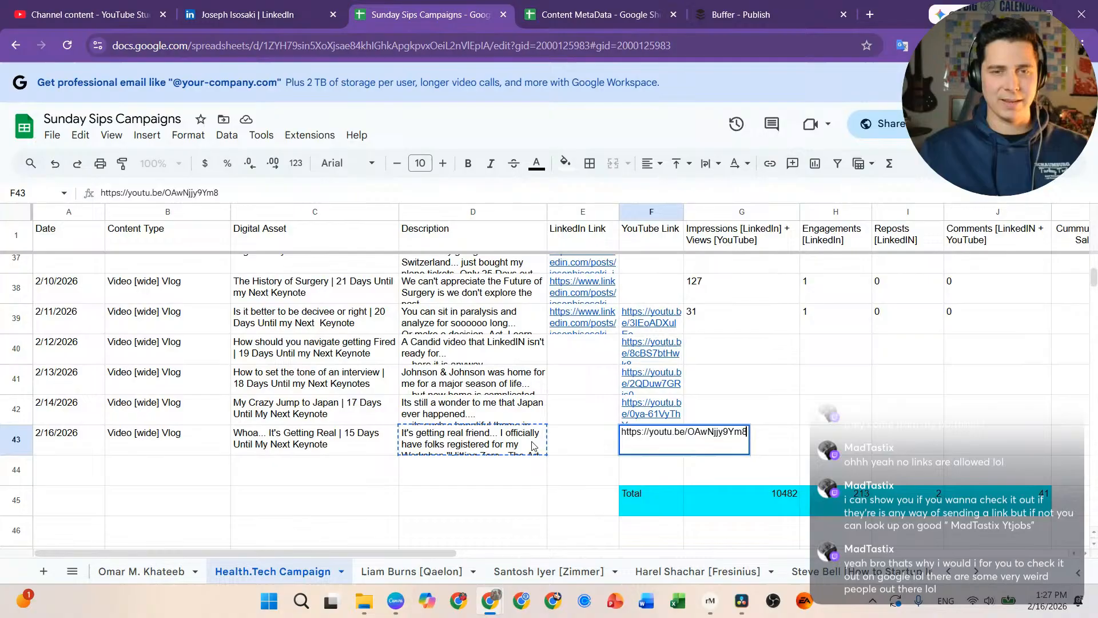
click(570, 450)
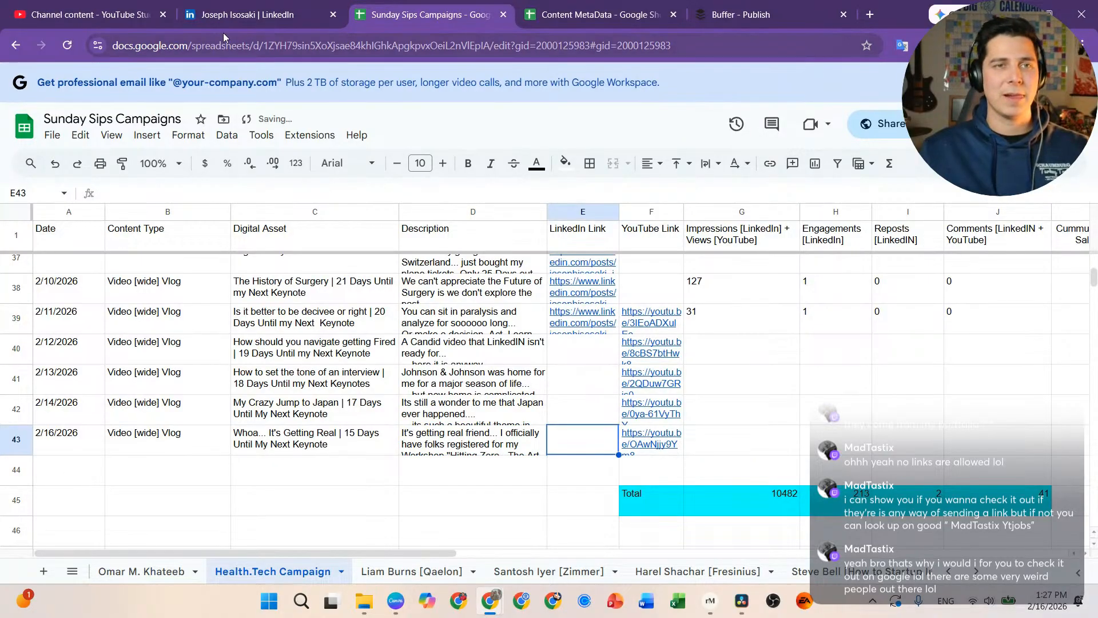
click(139, 21)
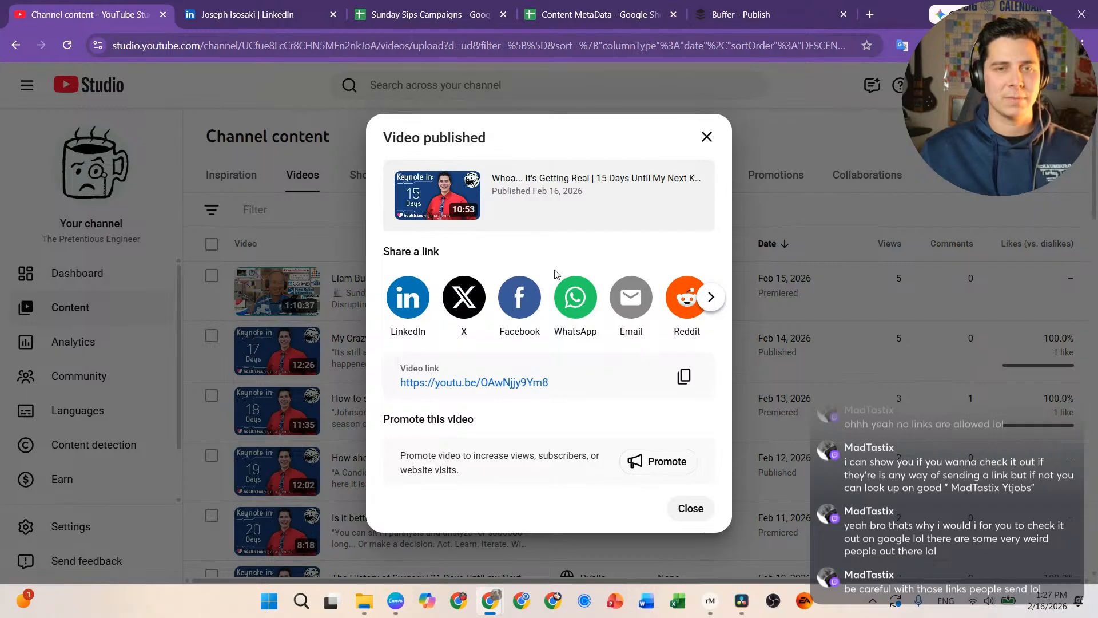
Step: Close the Video published dialog to see the 15 Days video listed as Public
click(707, 138)
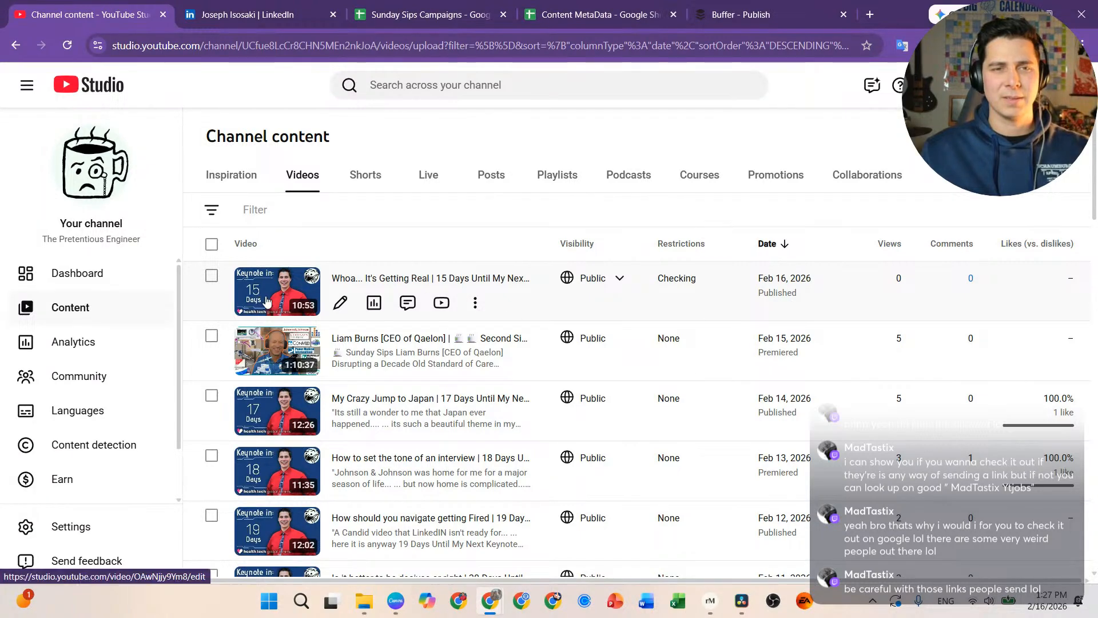
mouse_move(742, 607)
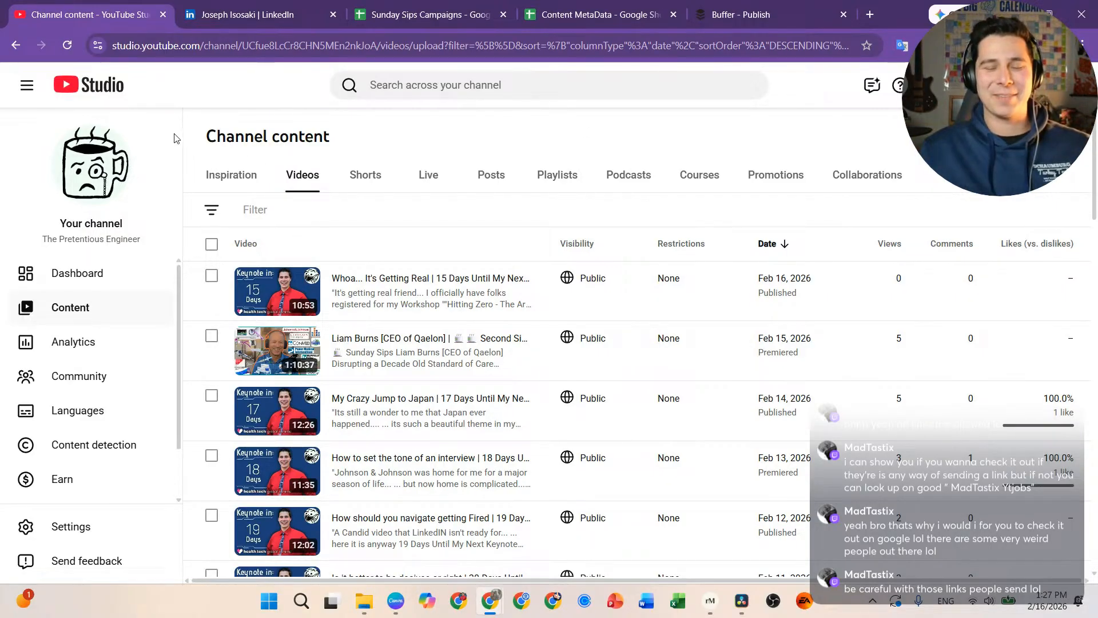
Step: On LinkedIn, start a video post and choose to upload the video from the computer
click(268, 20)
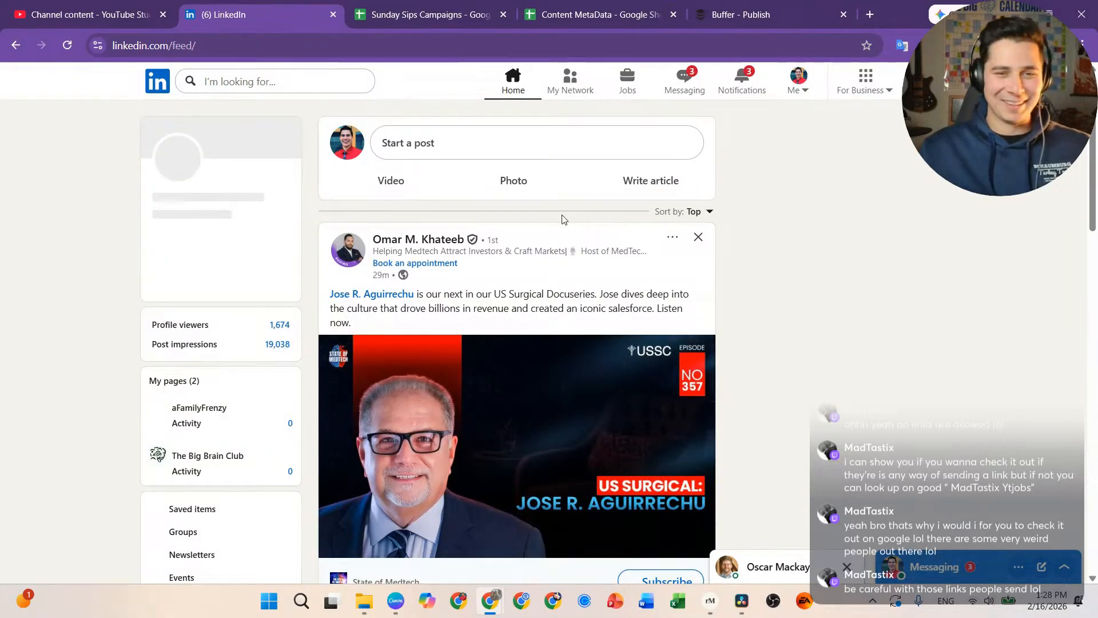
click(392, 181)
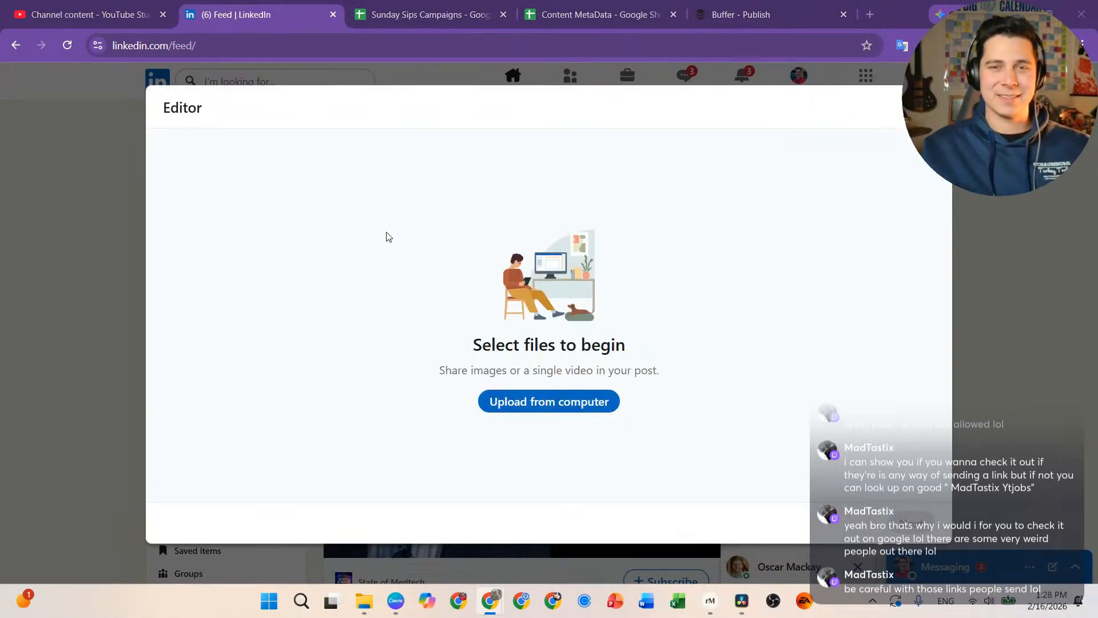
click(549, 401)
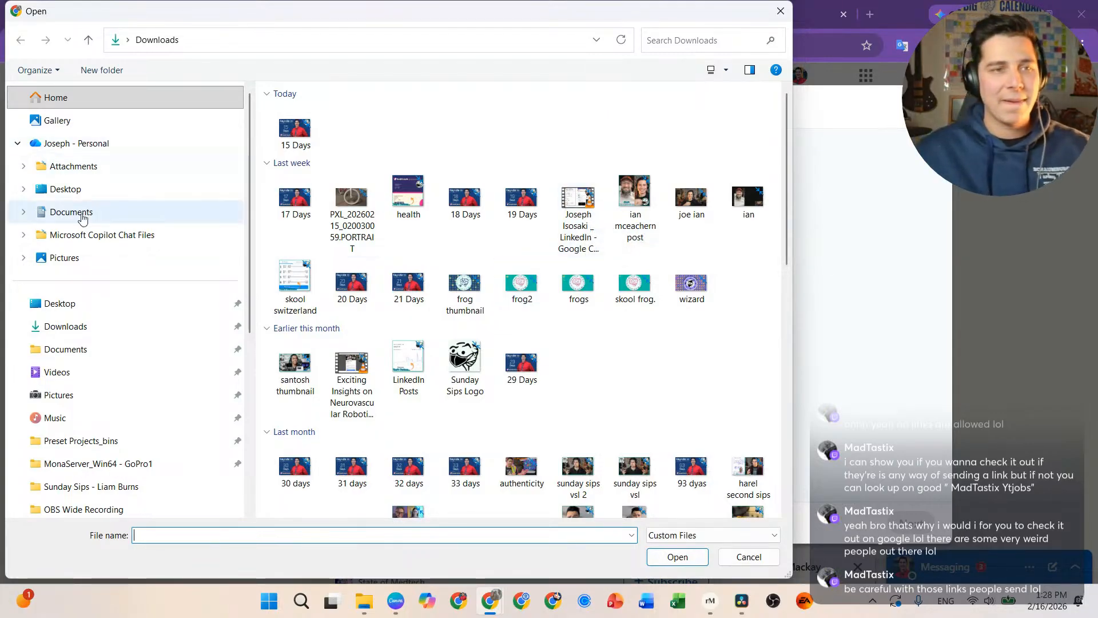
Step: Attach the '15 Days' video from Videos > aFamilyFrenzy > Shorts To Upload > Countdown to Health - Tech
click(153, 371)
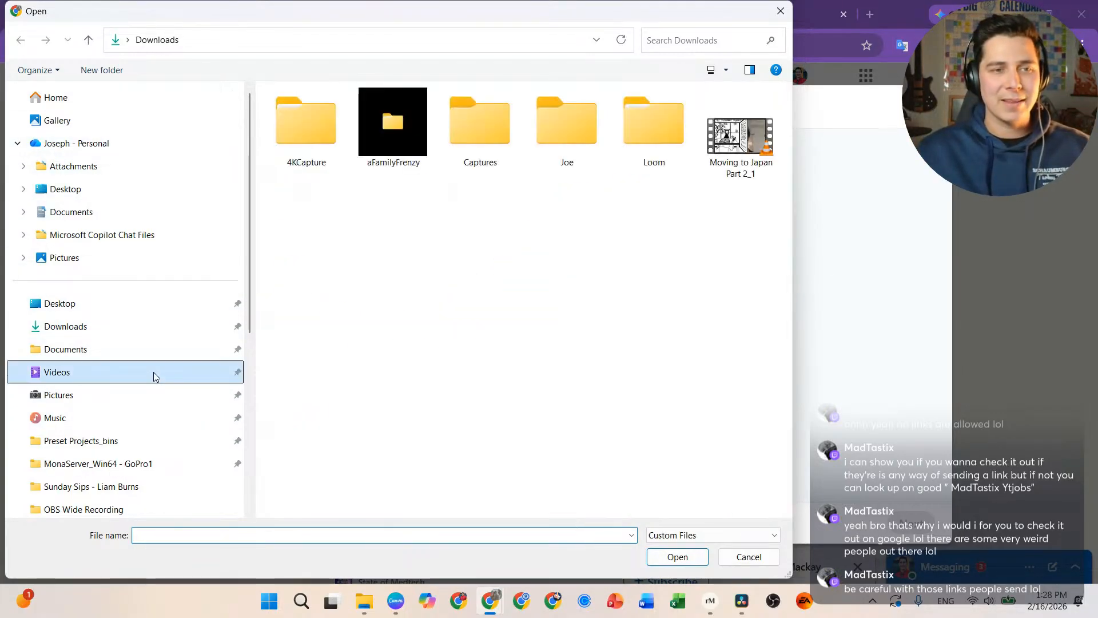
double_click(395, 129)
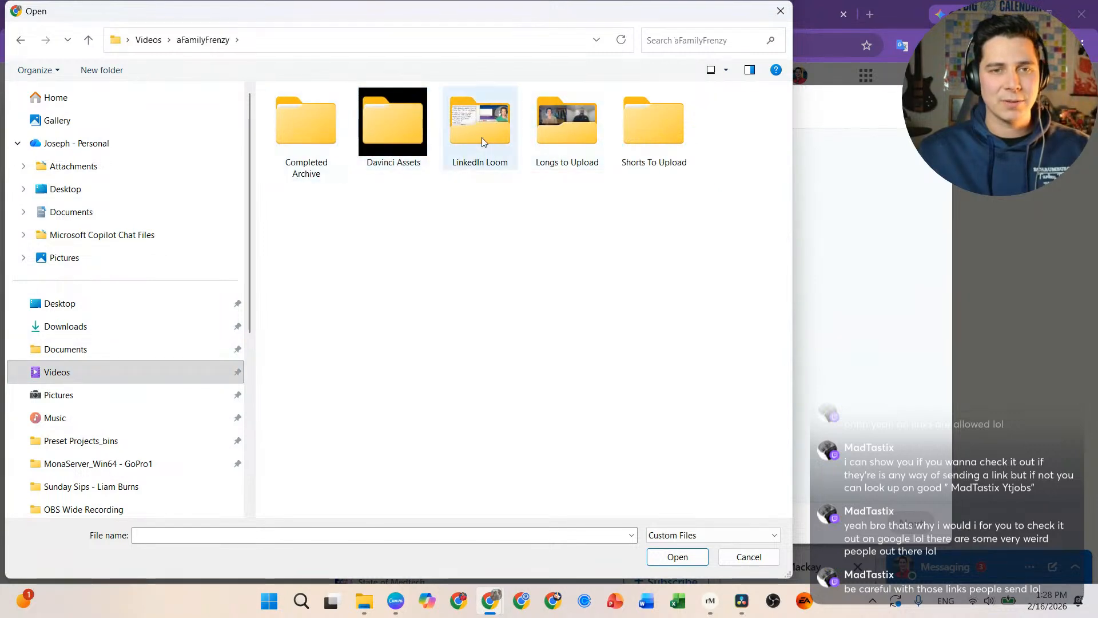
click(624, 127)
double_click(625, 125)
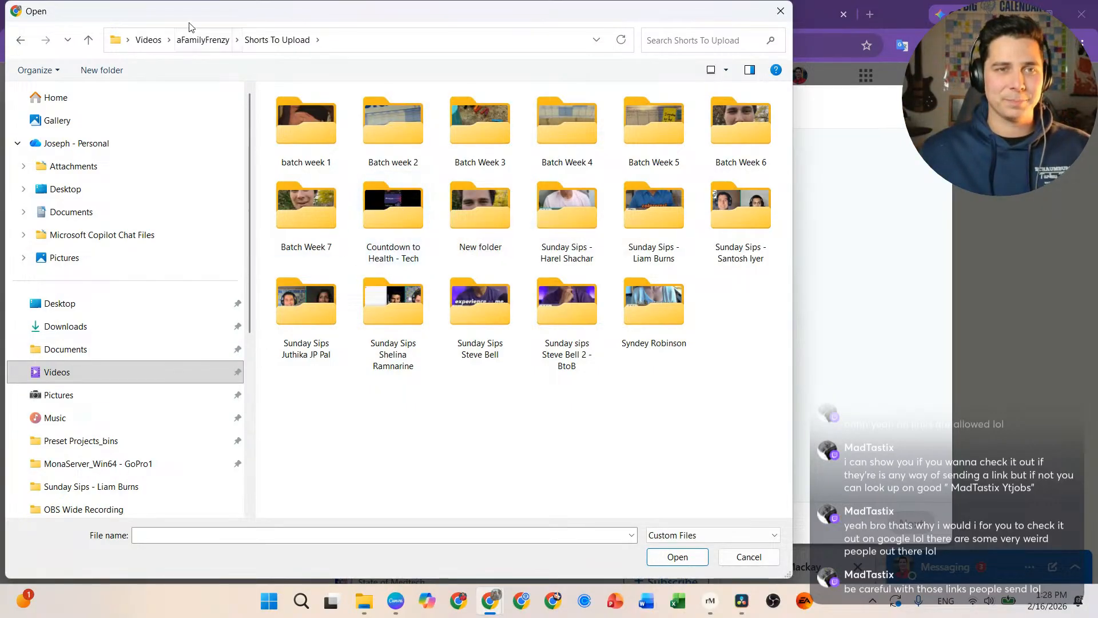
double_click(407, 212)
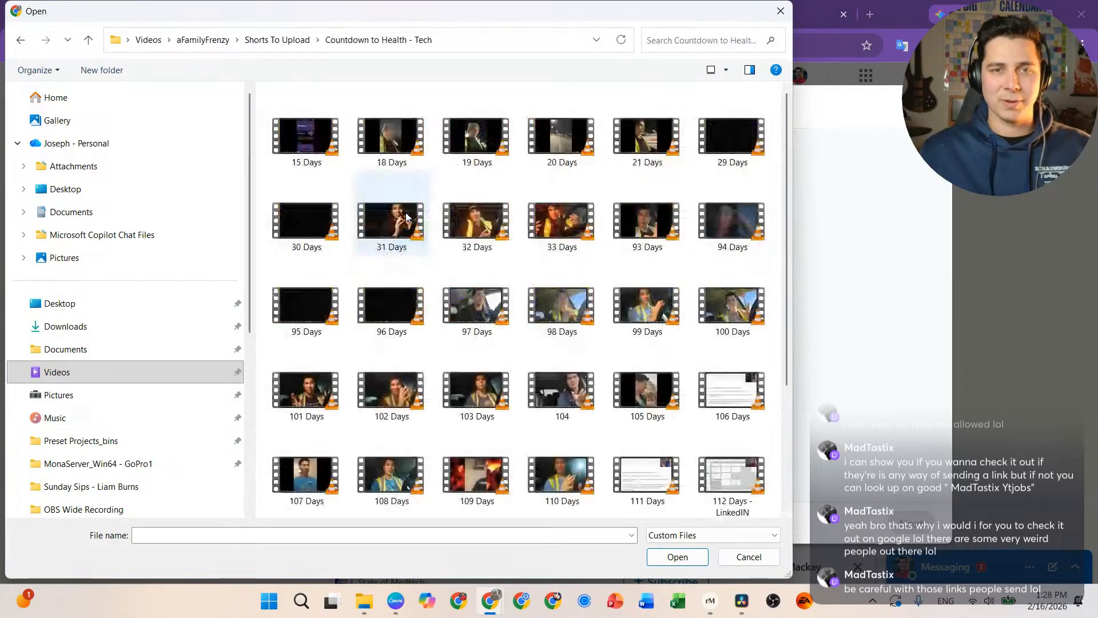
double_click(307, 140)
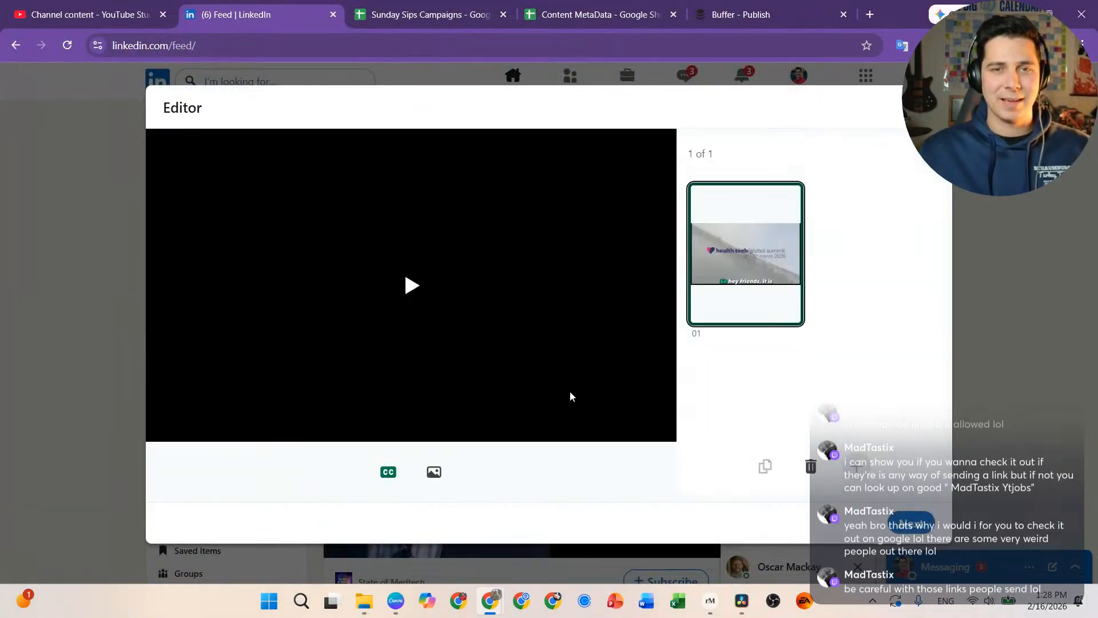
Step: Set the '15 Days' image from Downloads as the video's custom thumbnail and continue to the post text
click(434, 472)
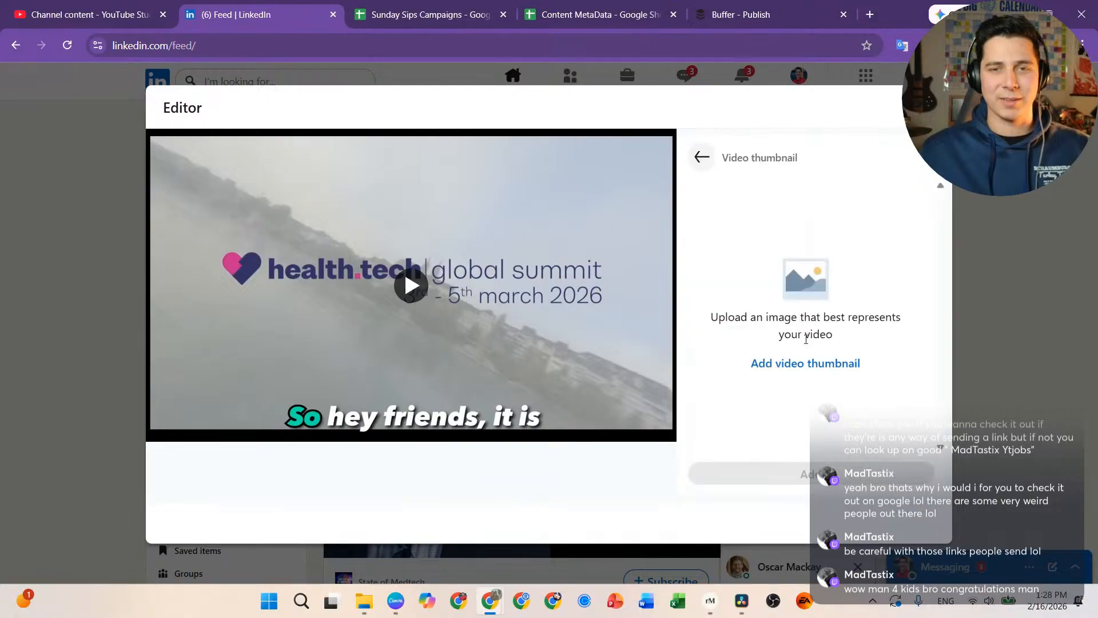
click(783, 366)
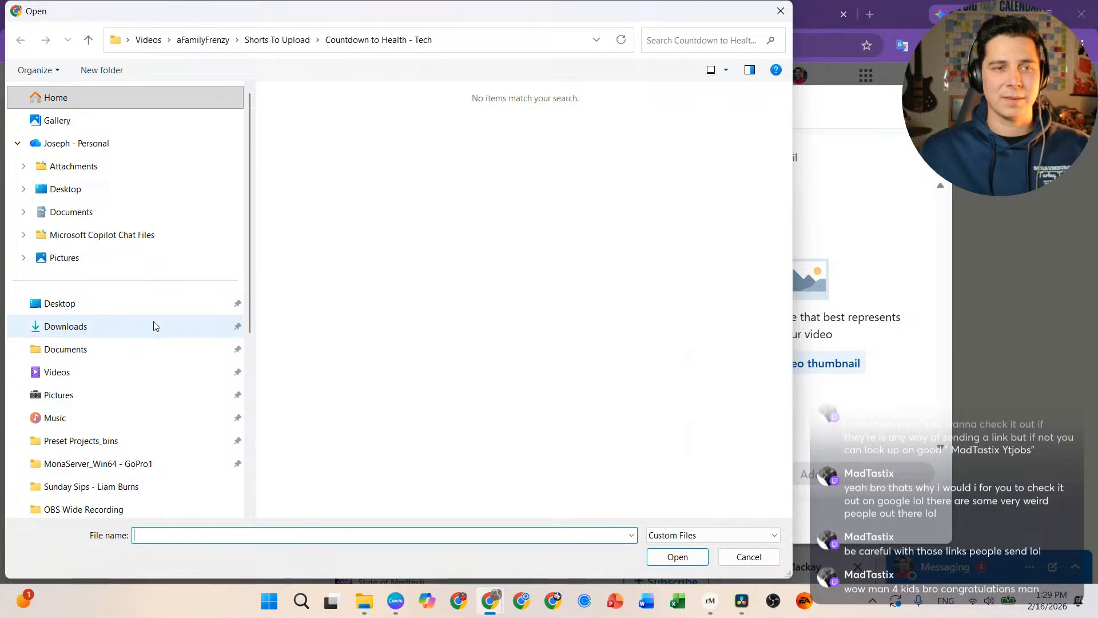
click(178, 324)
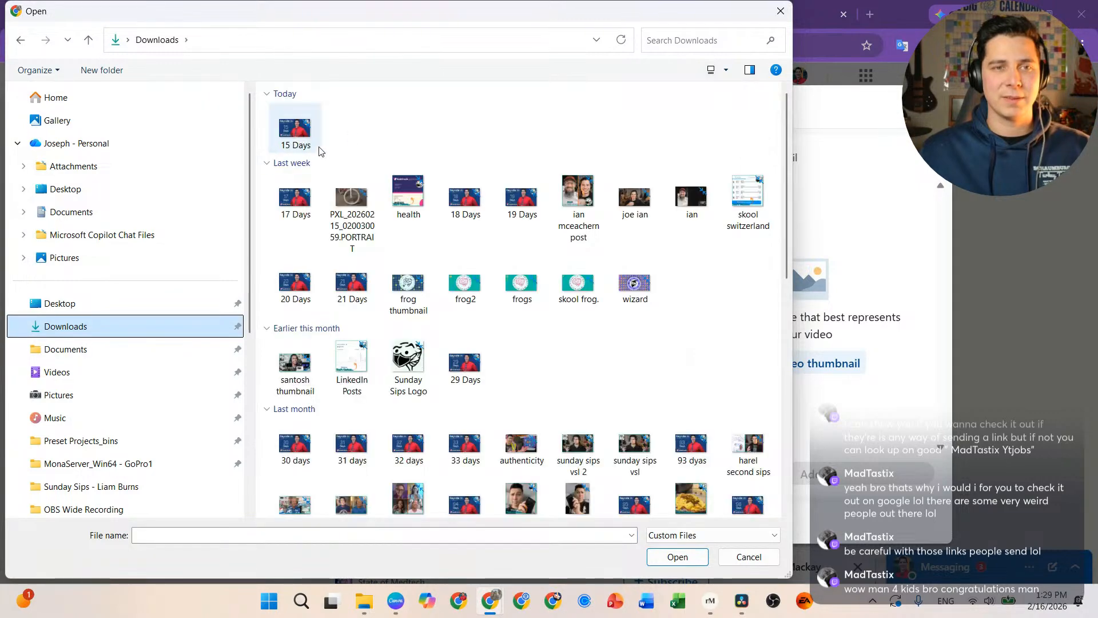
double_click(299, 137)
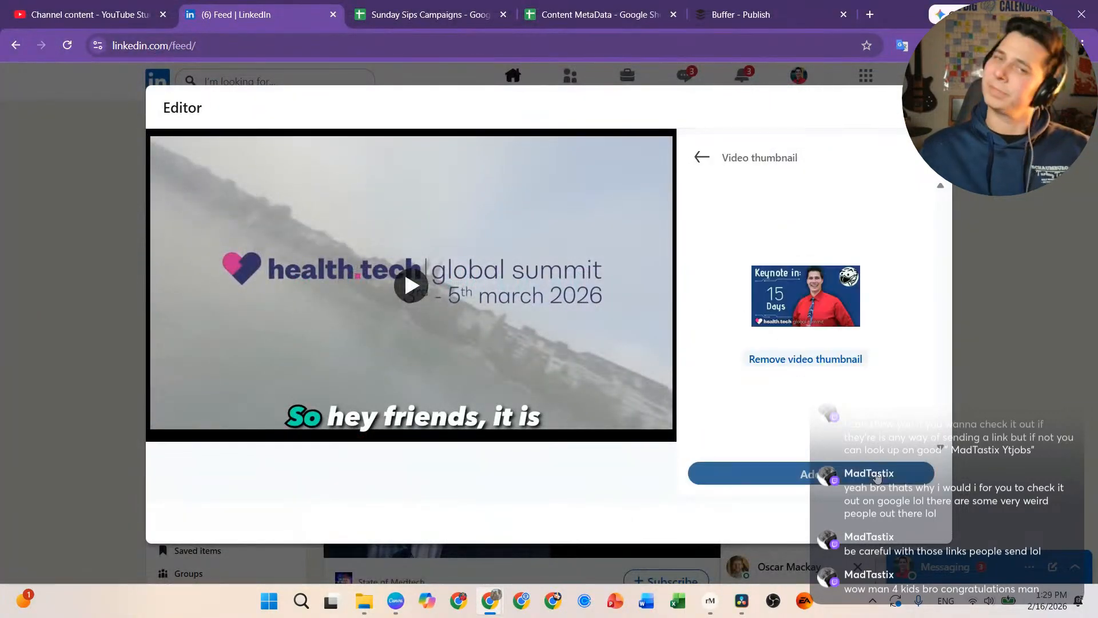
click(809, 473)
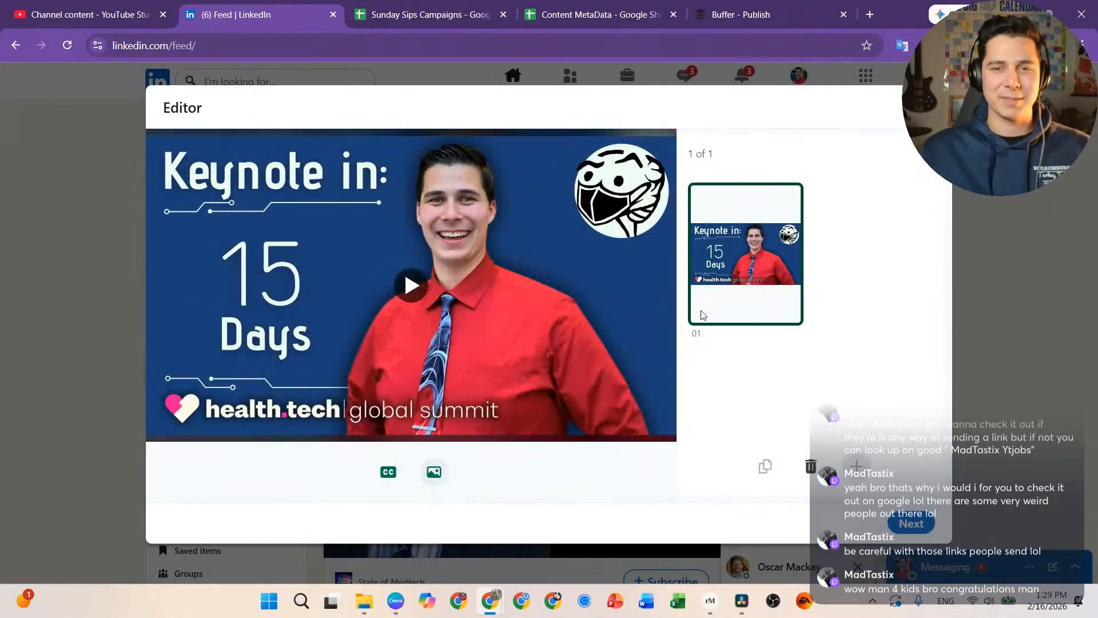
click(901, 522)
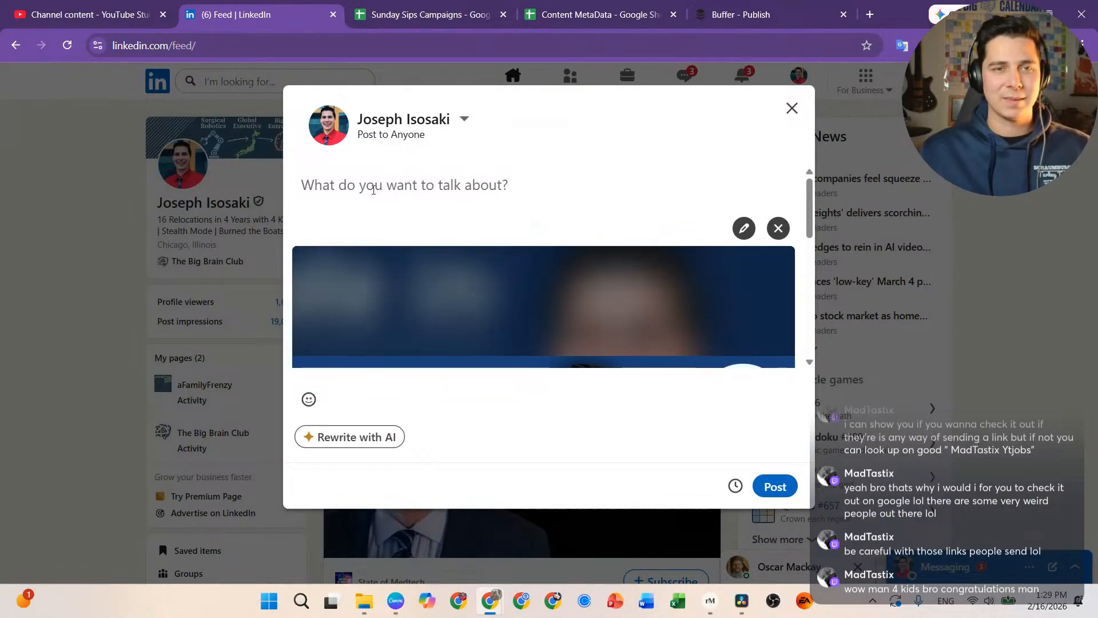
Step: Paste the description from sheet cell D43 into the LinkedIn post and place the cursor before 'health.tech'
click(443, 22)
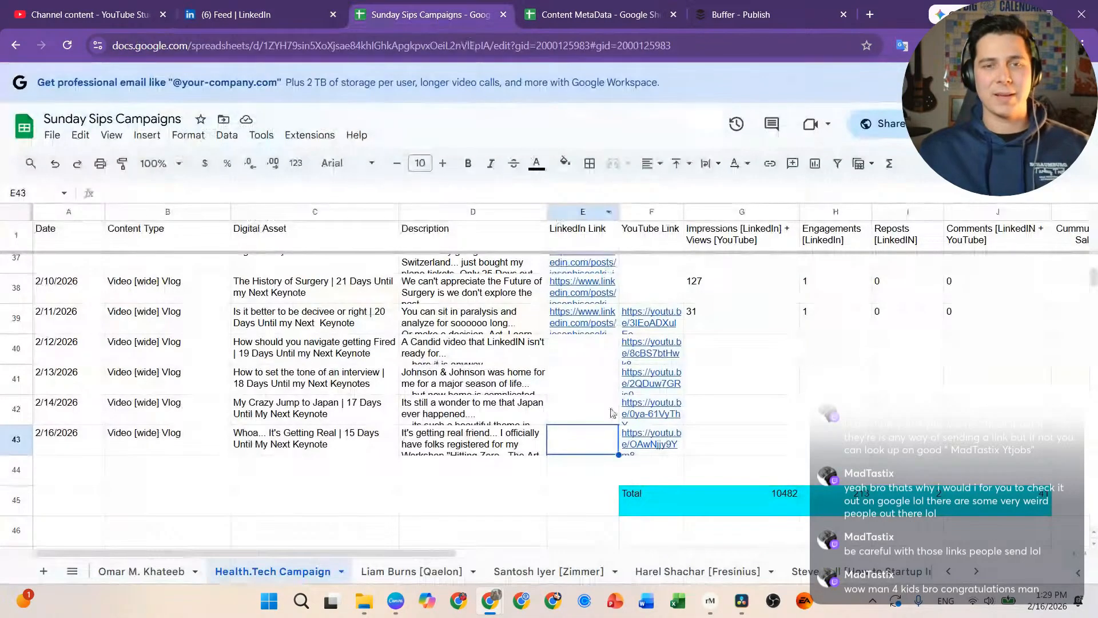
click(489, 449)
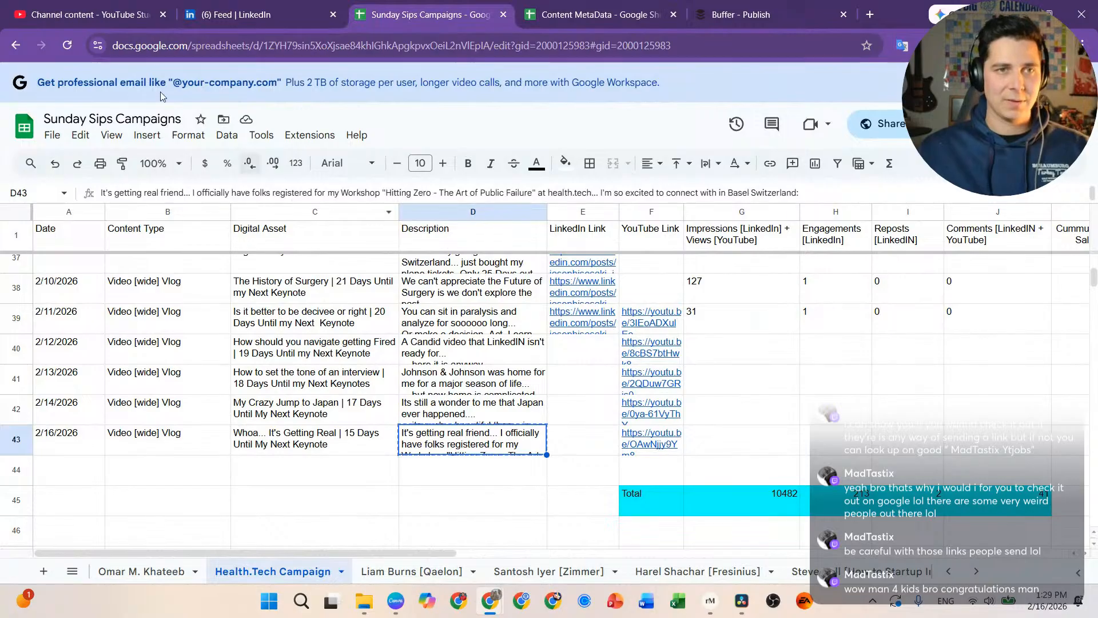
click(261, 15)
key(ctrl+v)
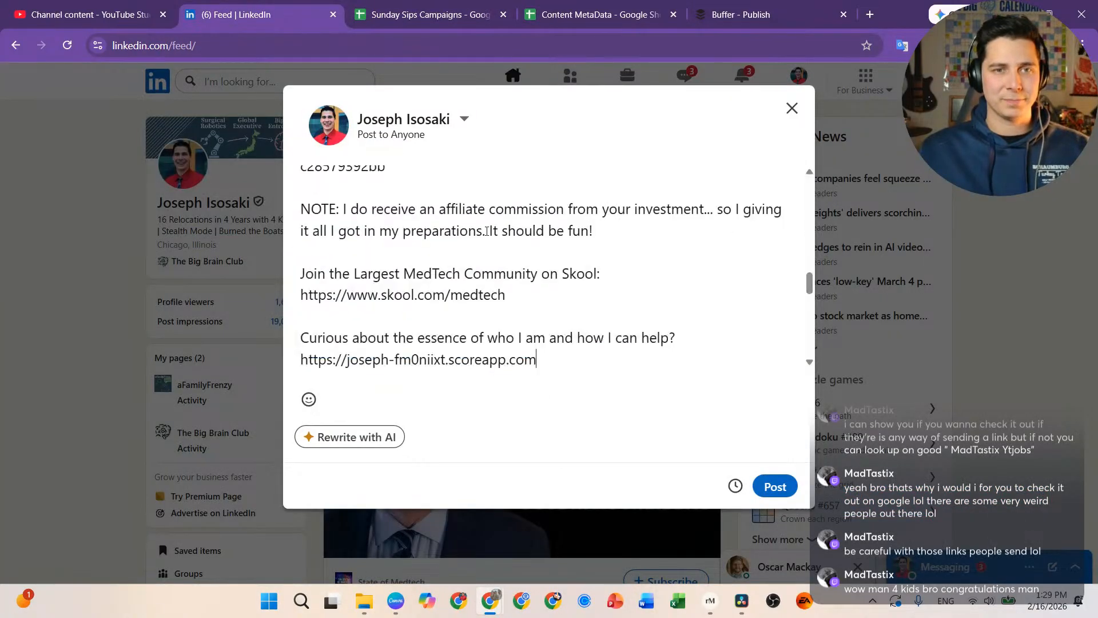
scroll(481, 343, up, 10)
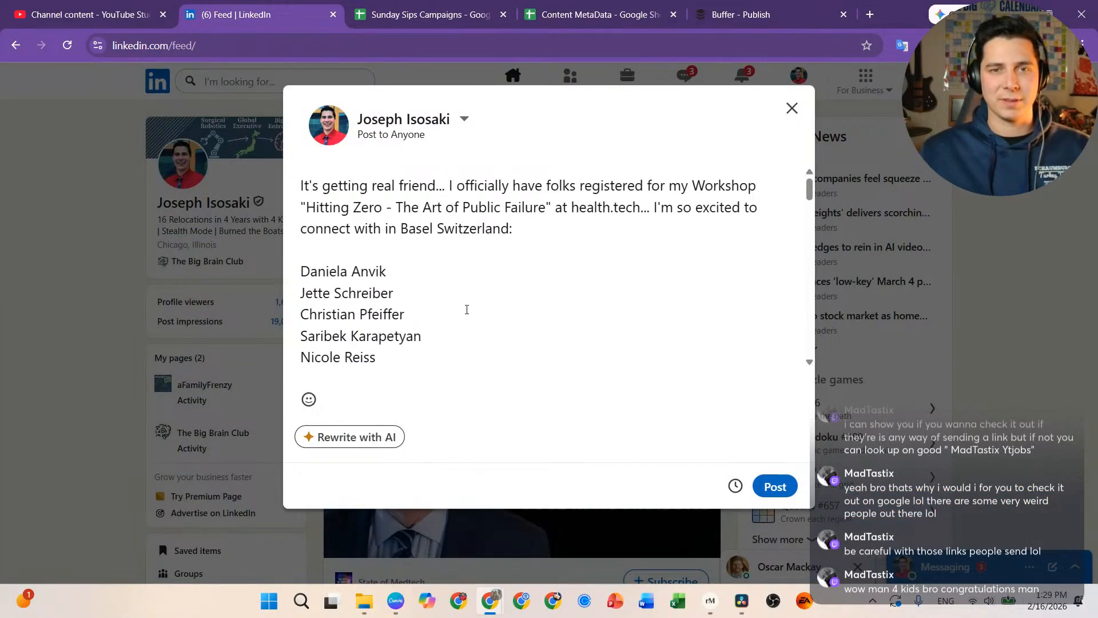
click(572, 210)
Step: Mention health.tech | global summit and add 'Thanks for registering for the Workshop!' above the attendee names
text(@)
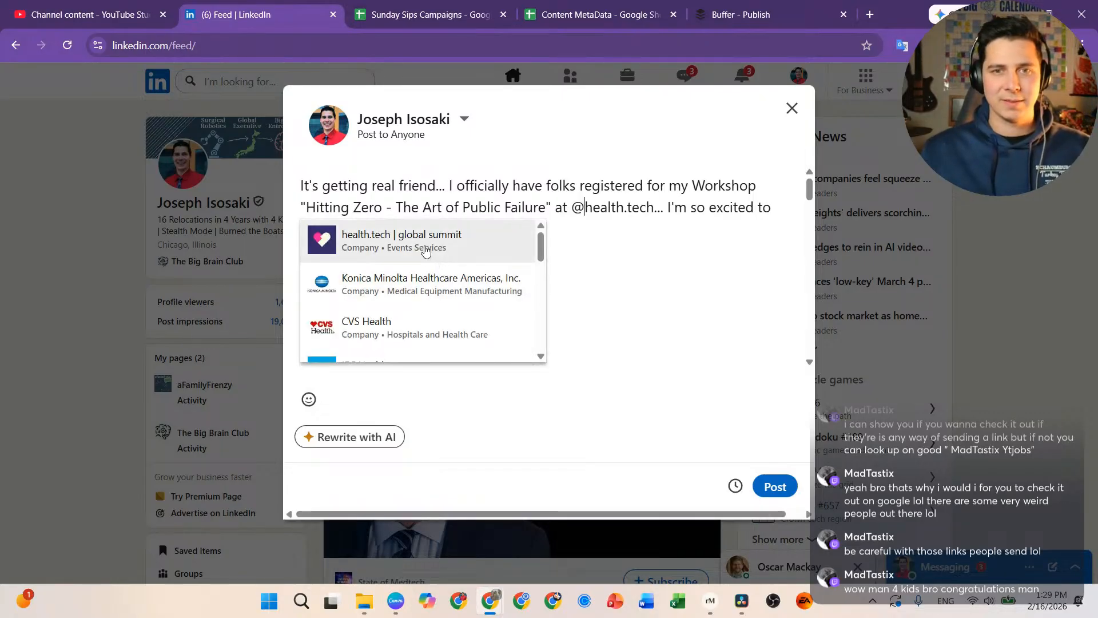
click(423, 247)
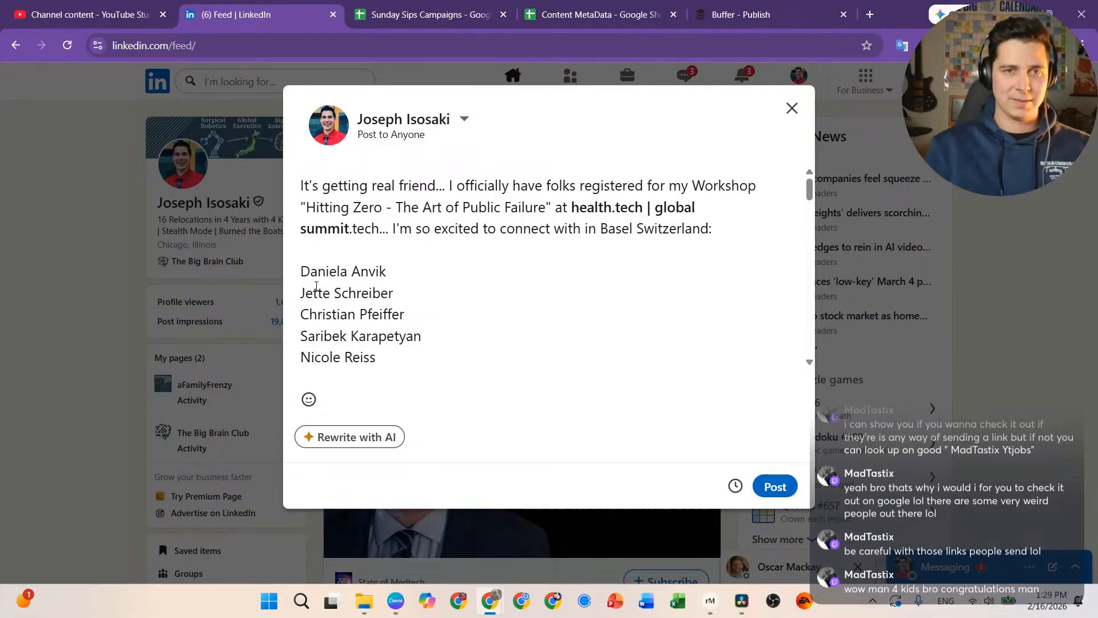
text(Thanks for reg)
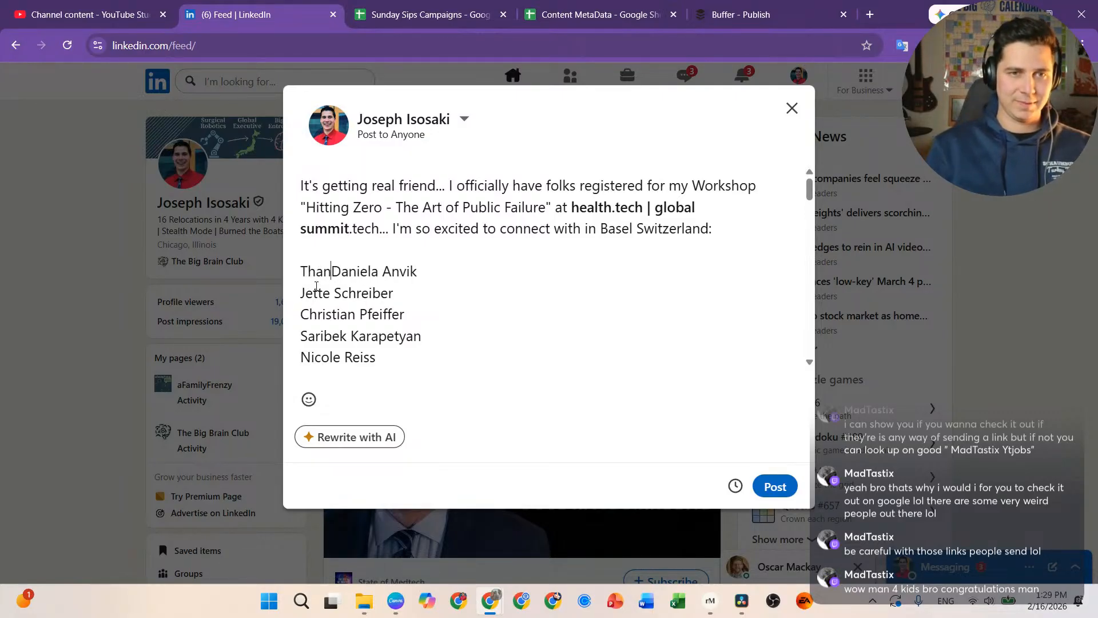
text(istering fo)
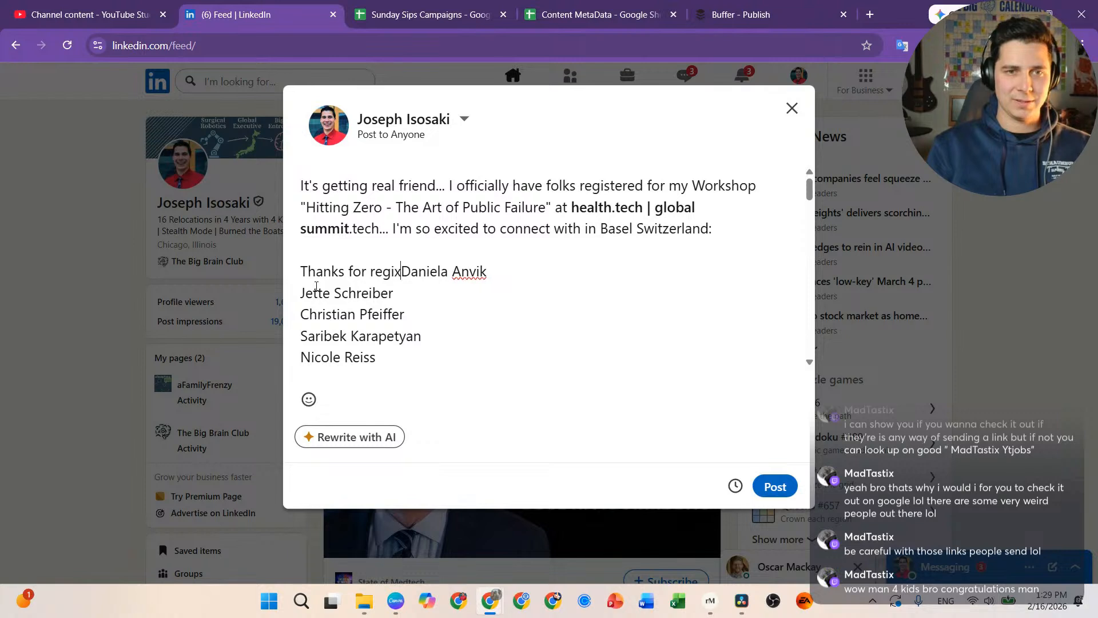
text(r the wo)
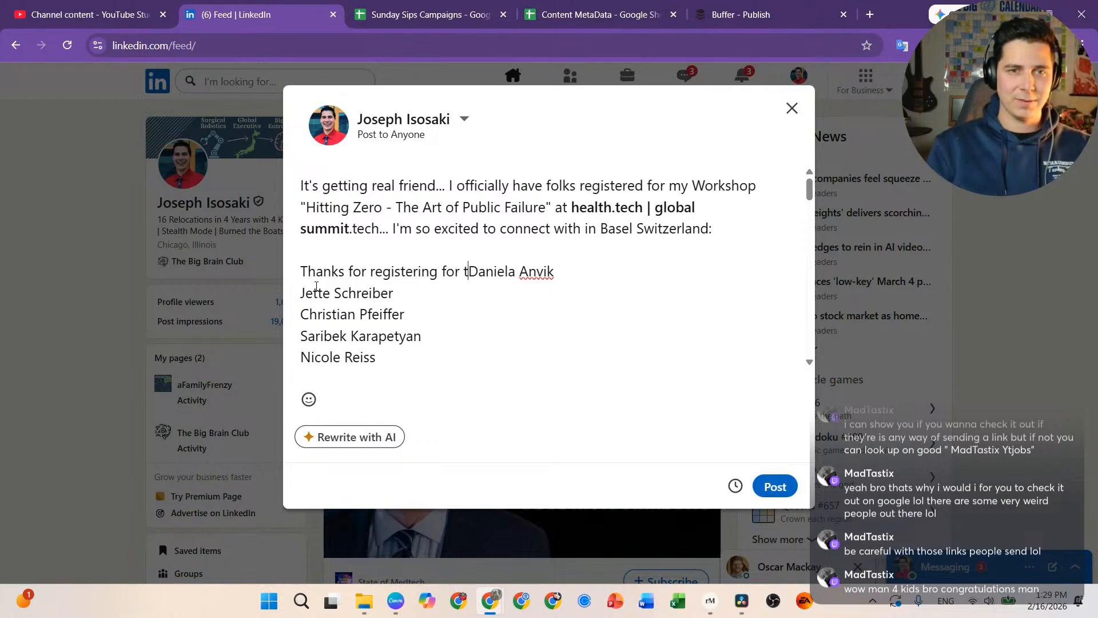
key(BackSpace)
key(BackSpace)
text(WorkshopL)
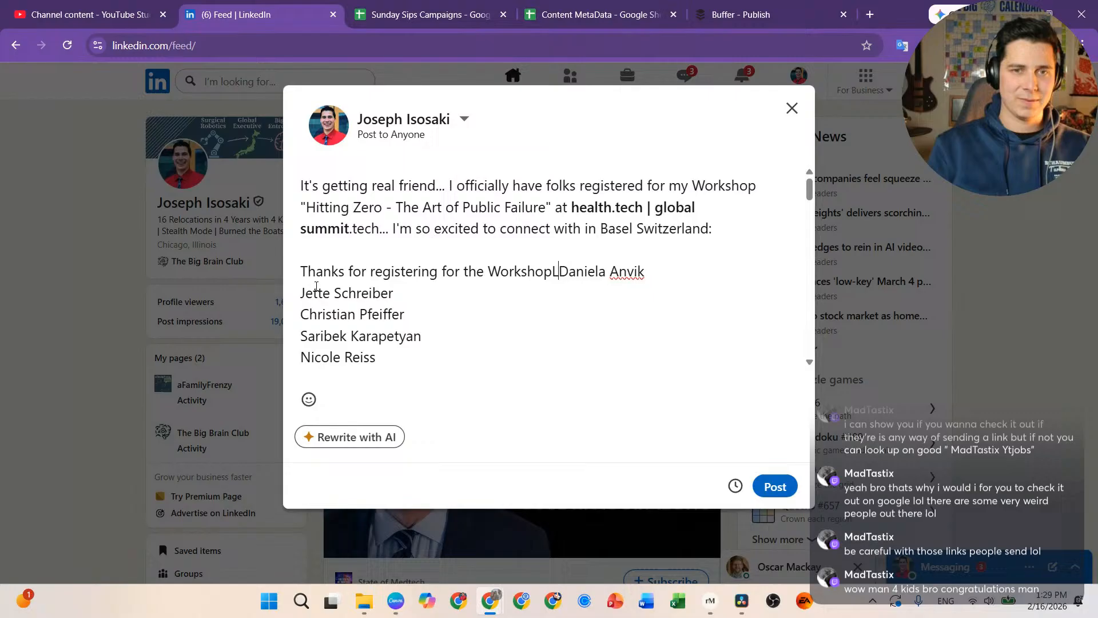
key(BackSpace)
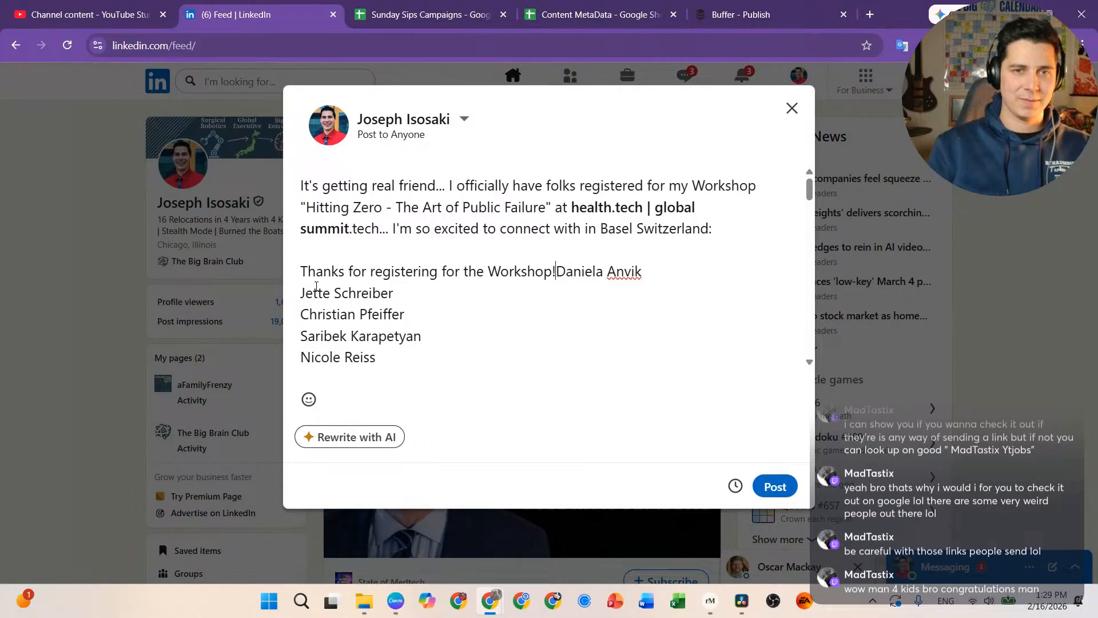
text(!)
key(Return)
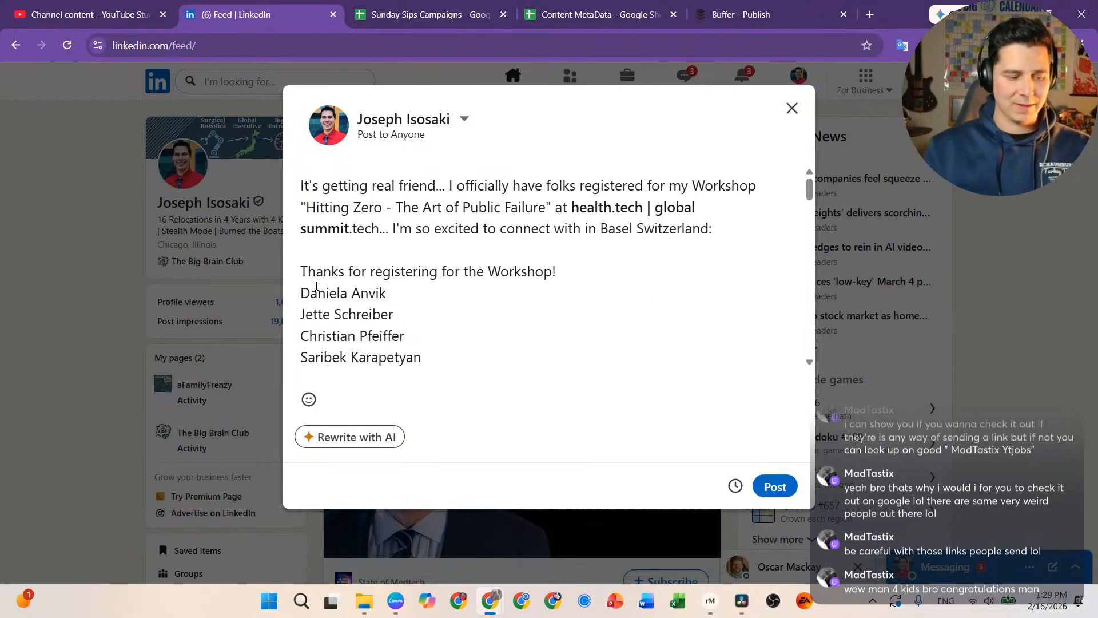
text(@)
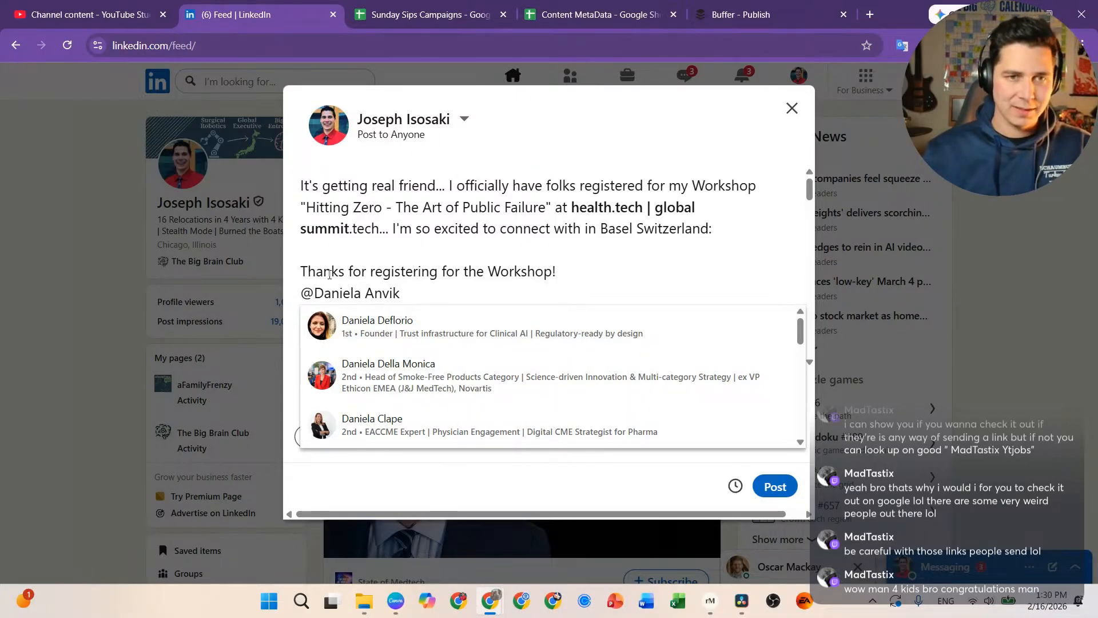
Step: Tag the first attendee by refining the surname search, then pull the next name onto the line
drag(400, 294, 366, 293)
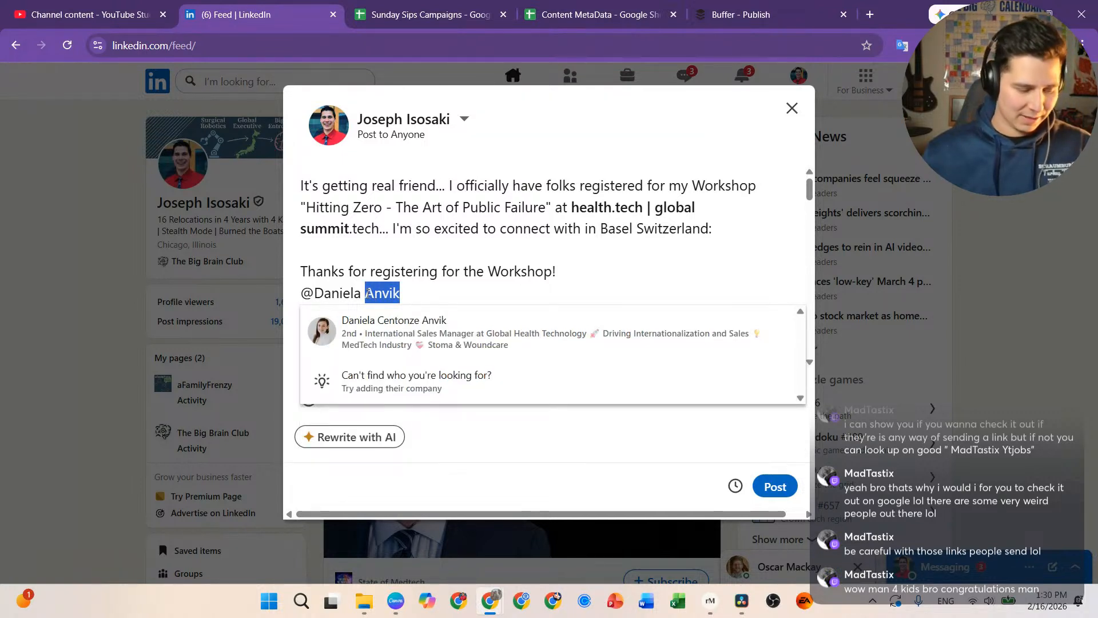
text(ca)
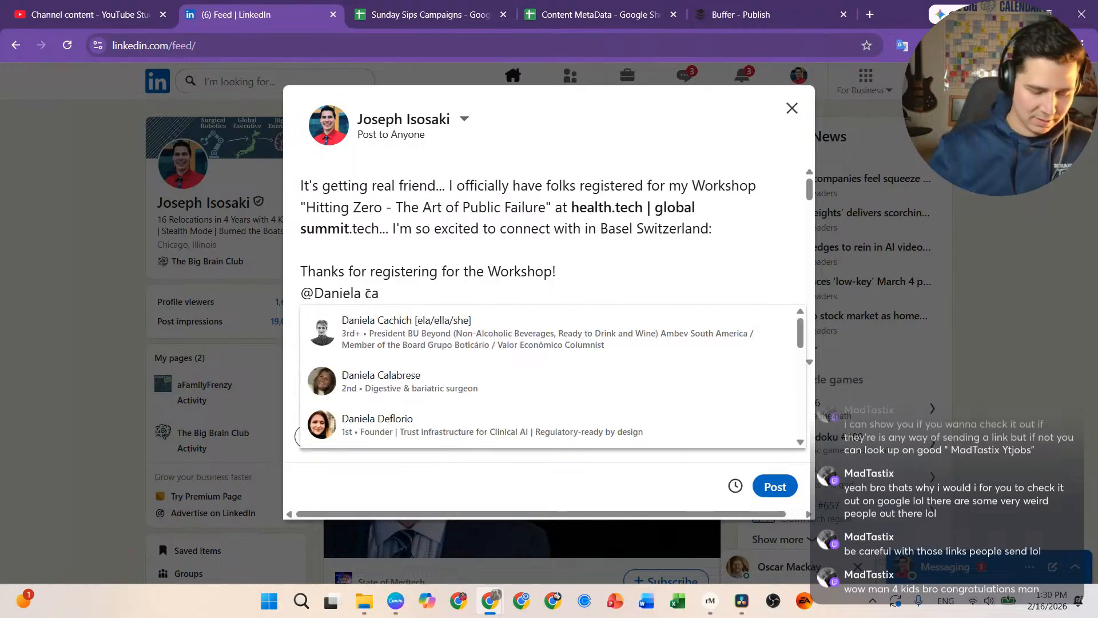
key(BackSpace)
text(em)
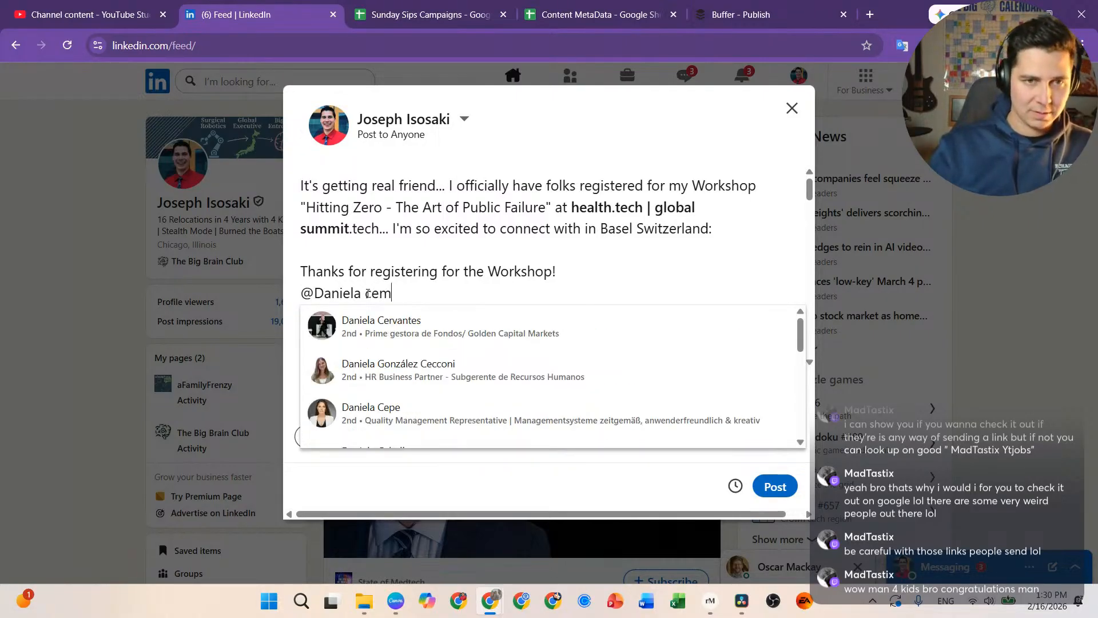
key(BackSpace)
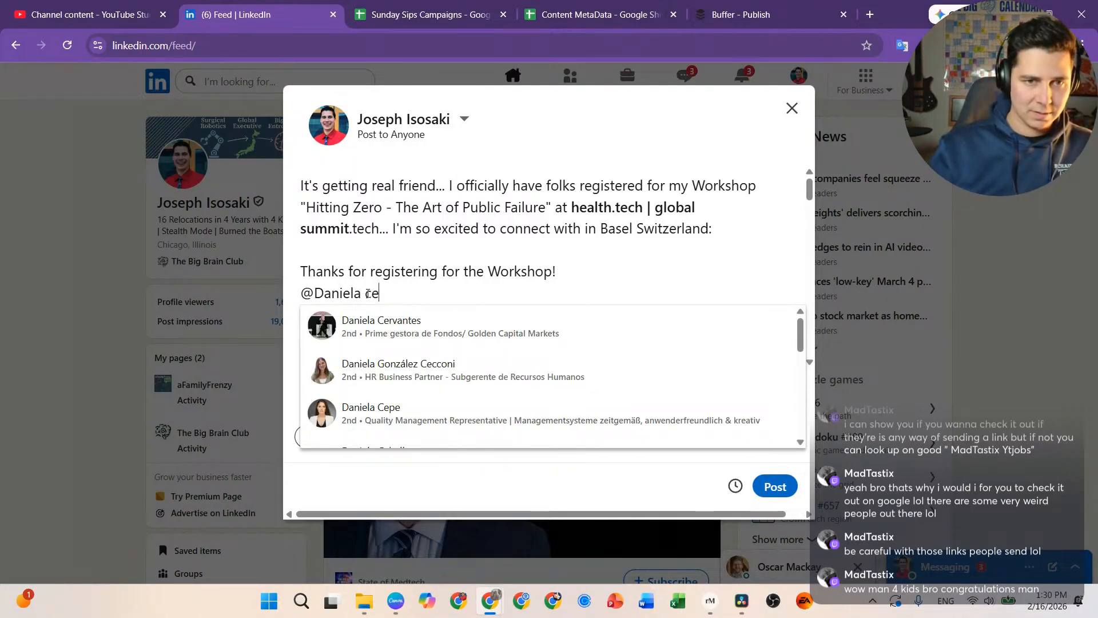
text(nto)
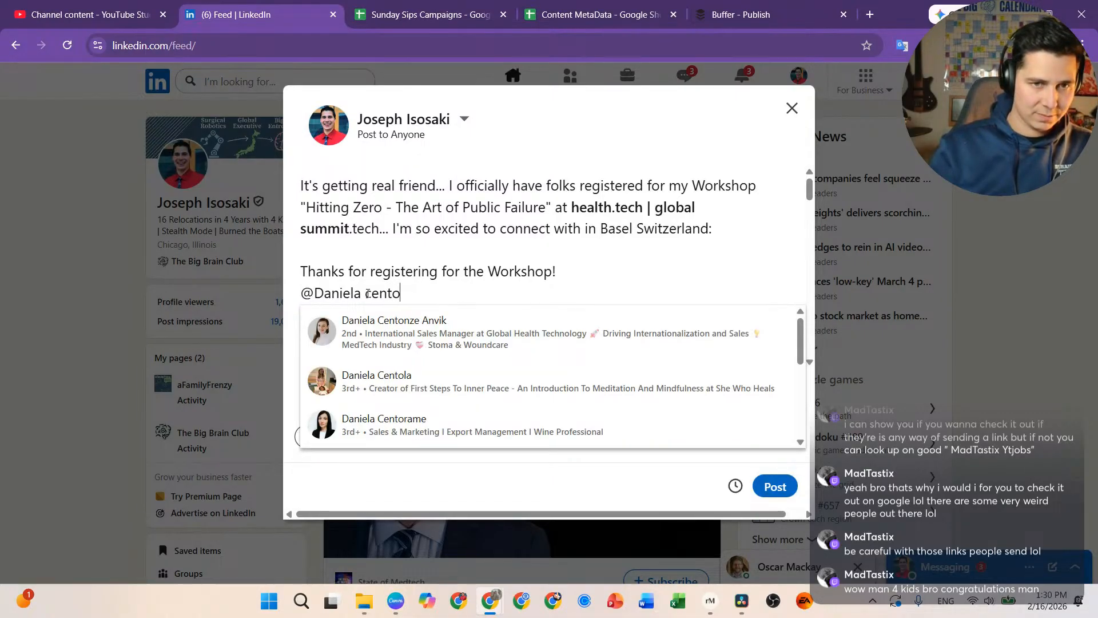
click(413, 332)
key(Delete)
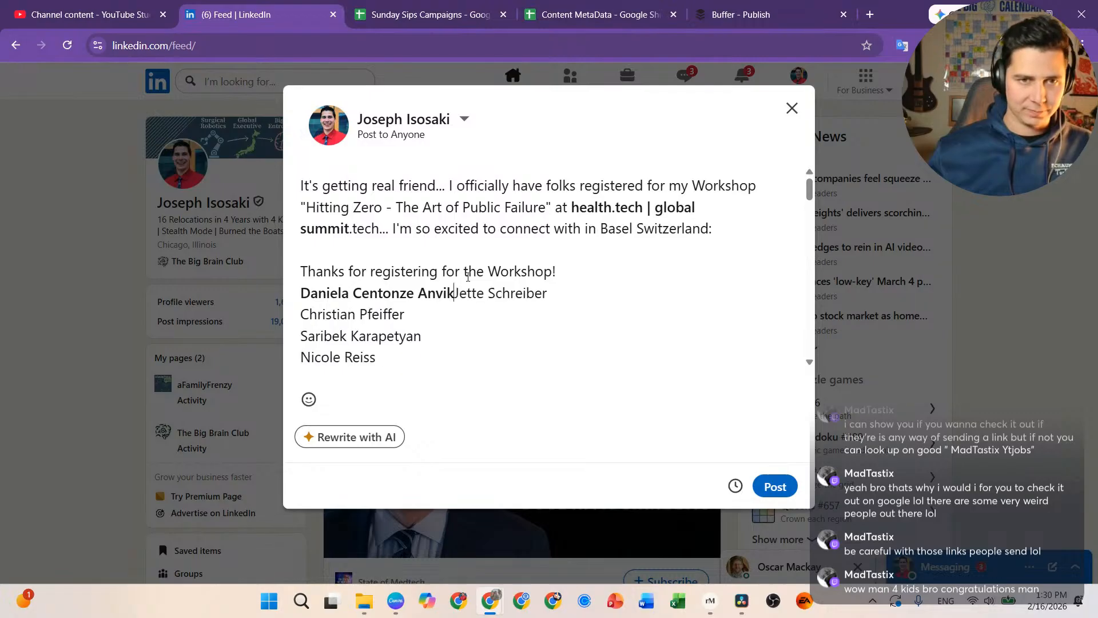
text(@)
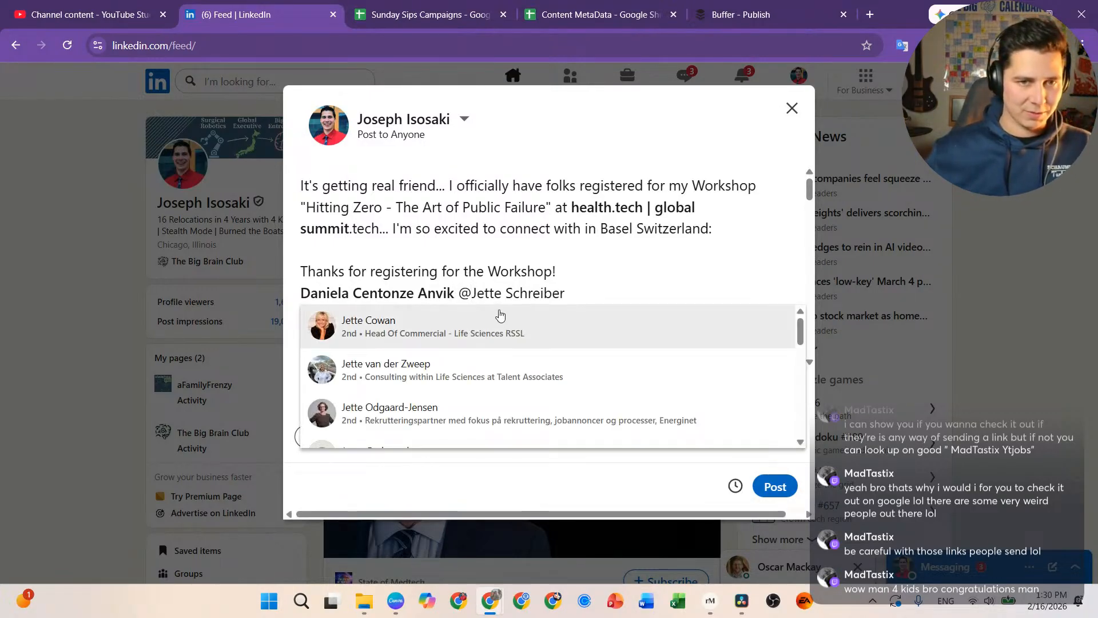
Step: Tag the second attendee and put a comma after the first tag
drag(577, 294, 522, 289)
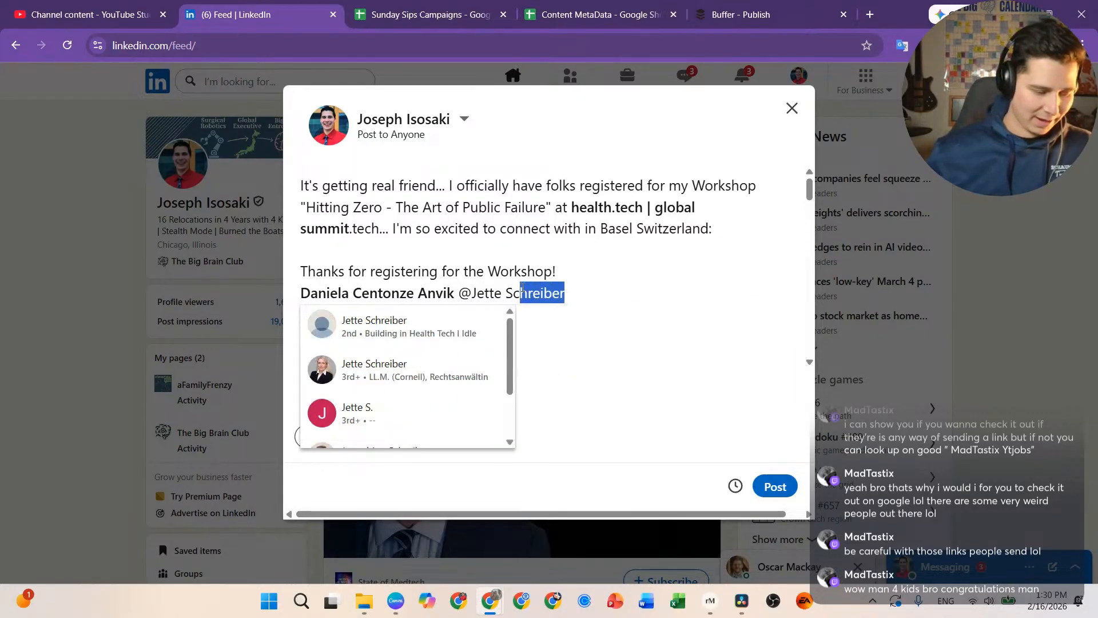
key(BackSpace)
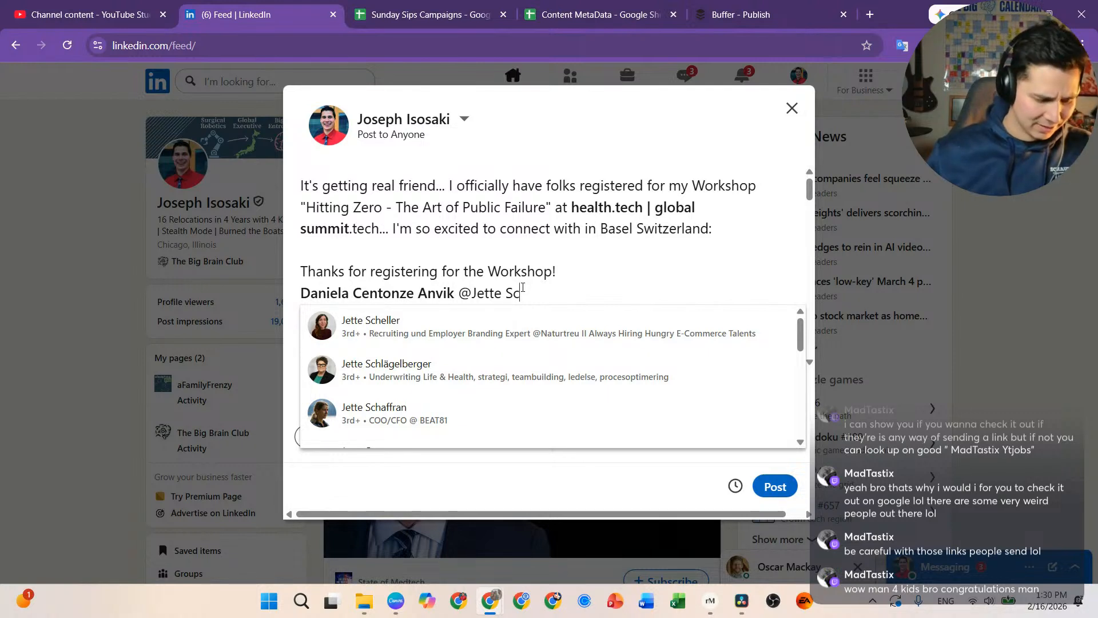
text(hr)
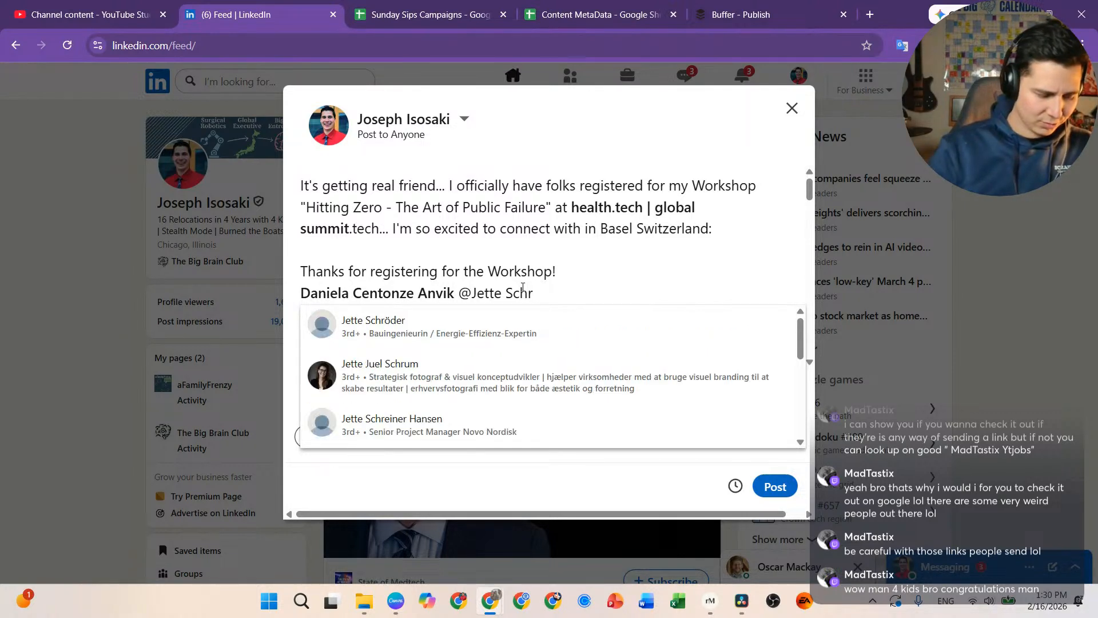
text(e)
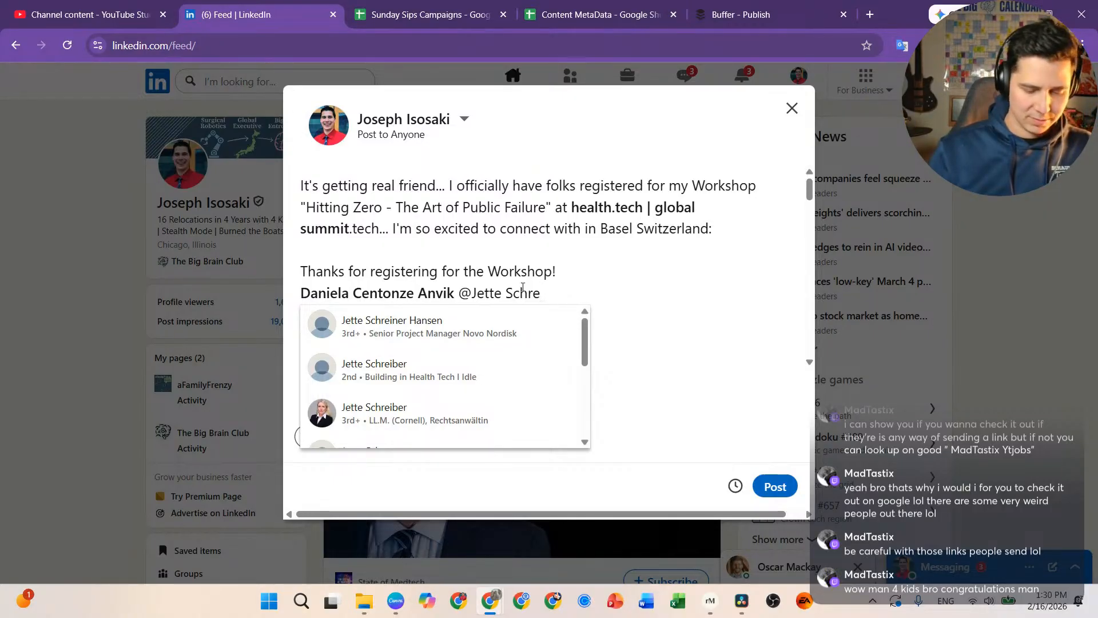
text(i)
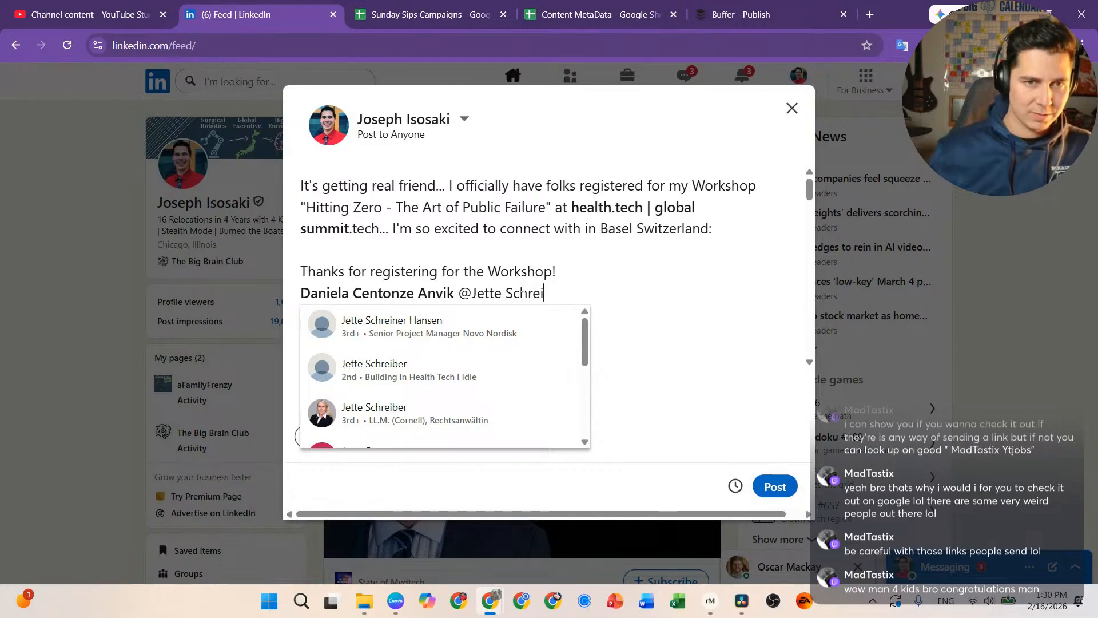
click(401, 379)
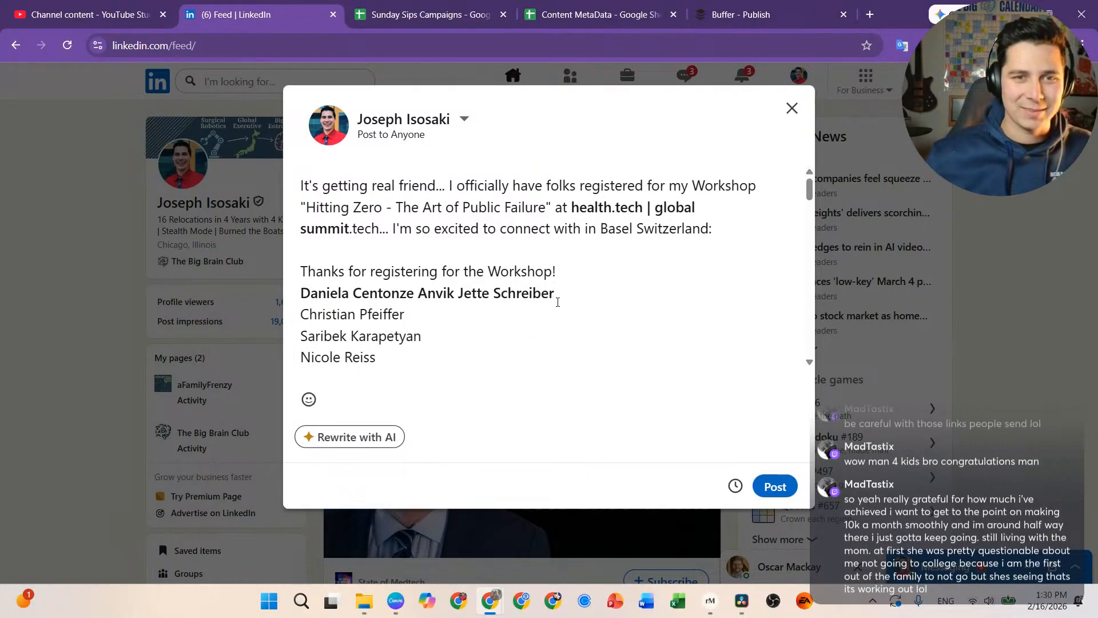
click(415, 295)
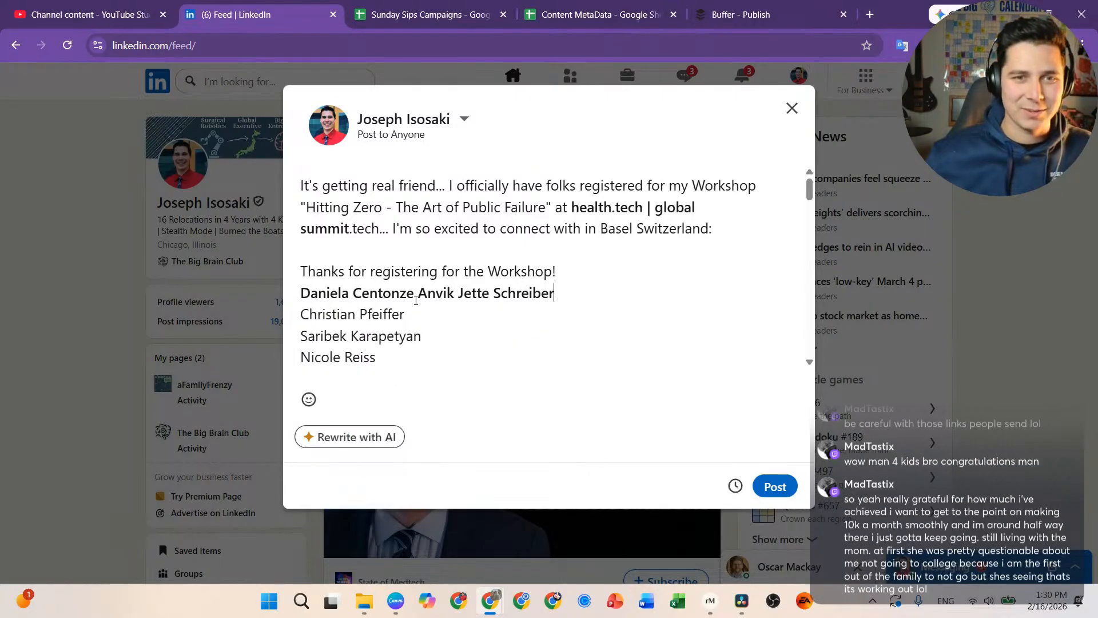
click(454, 293)
text(,)
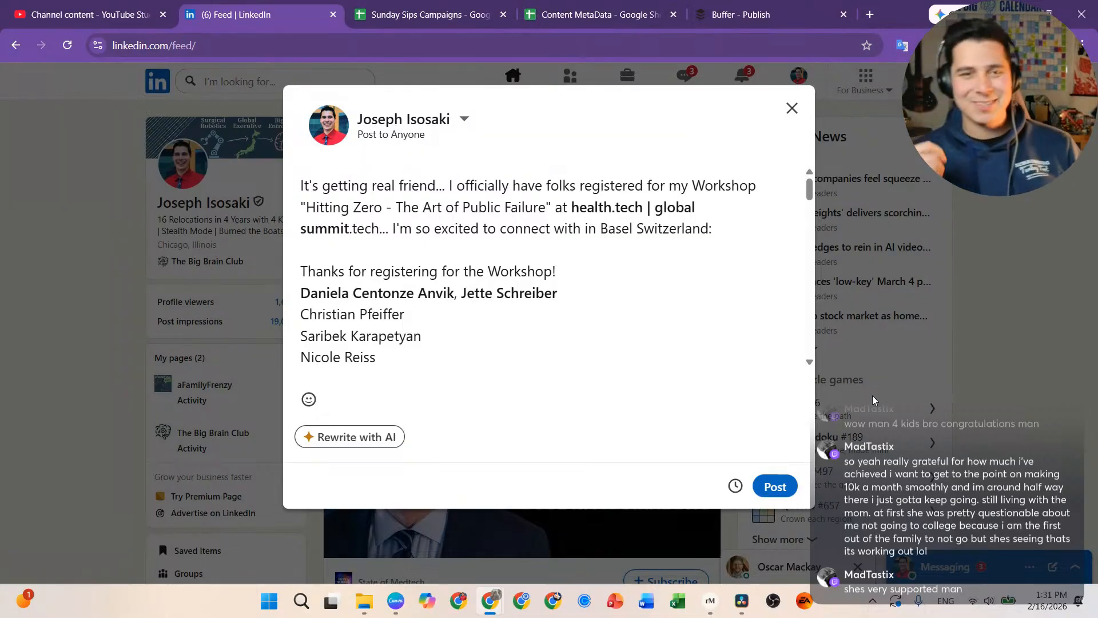
Step: Add commas and join lines to tag the third and fourth registrants on the same line
click(596, 296)
text(,)
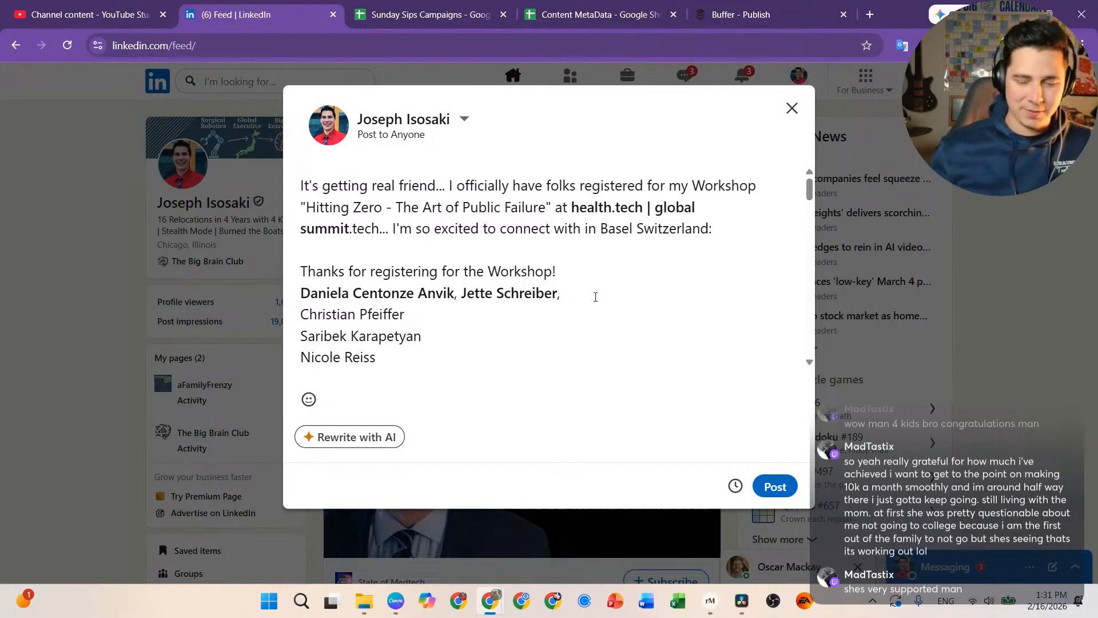
key(Delete)
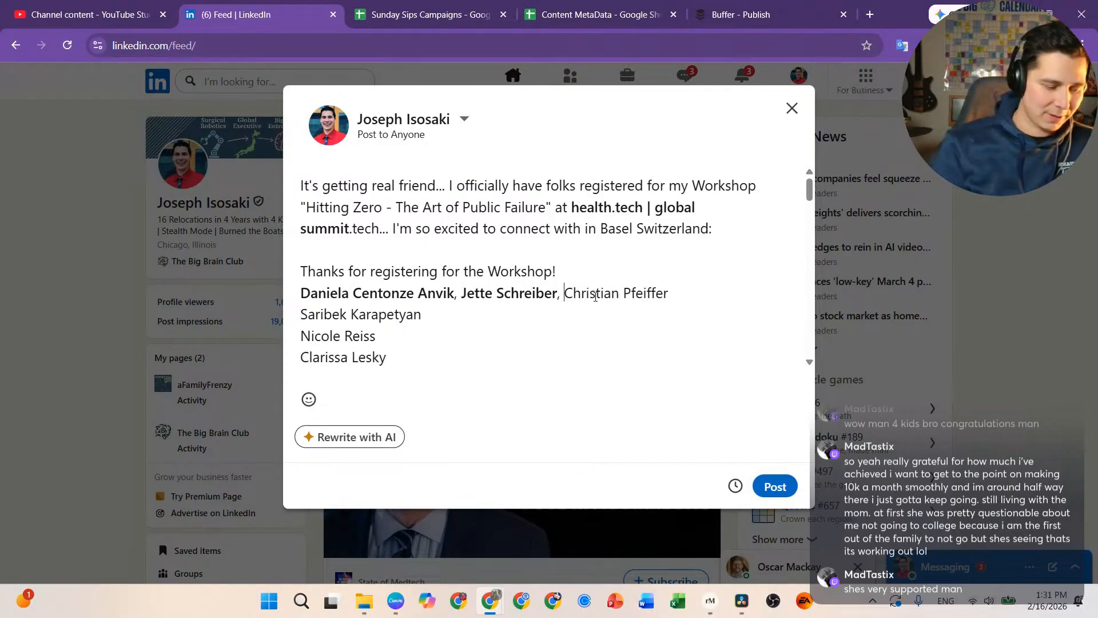
text(@)
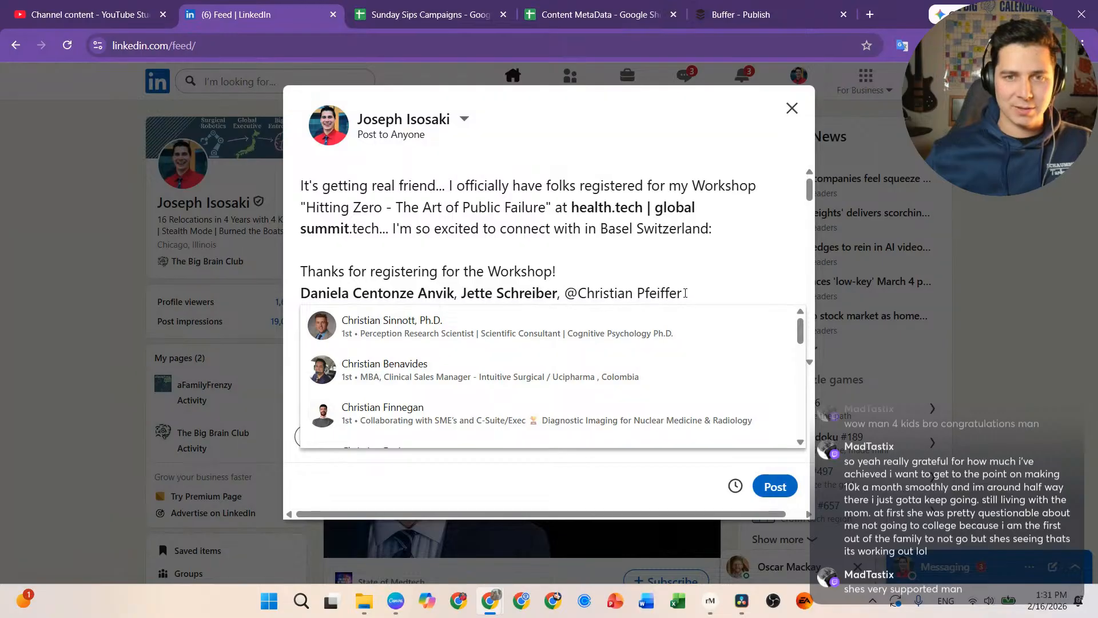
drag(685, 292, 638, 290)
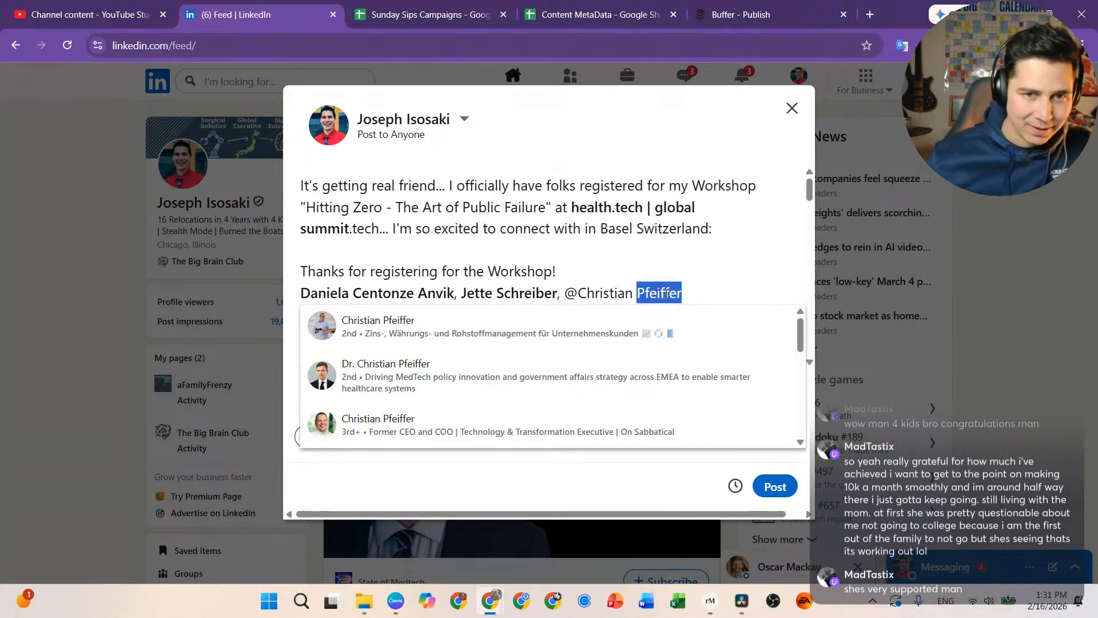
click(542, 386)
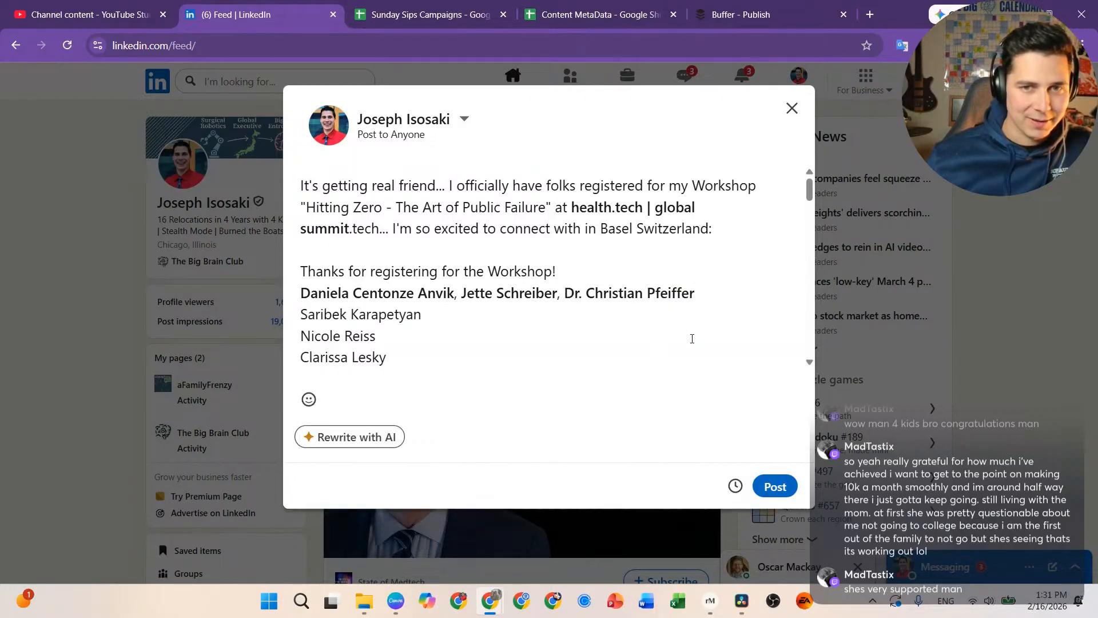
text(,)
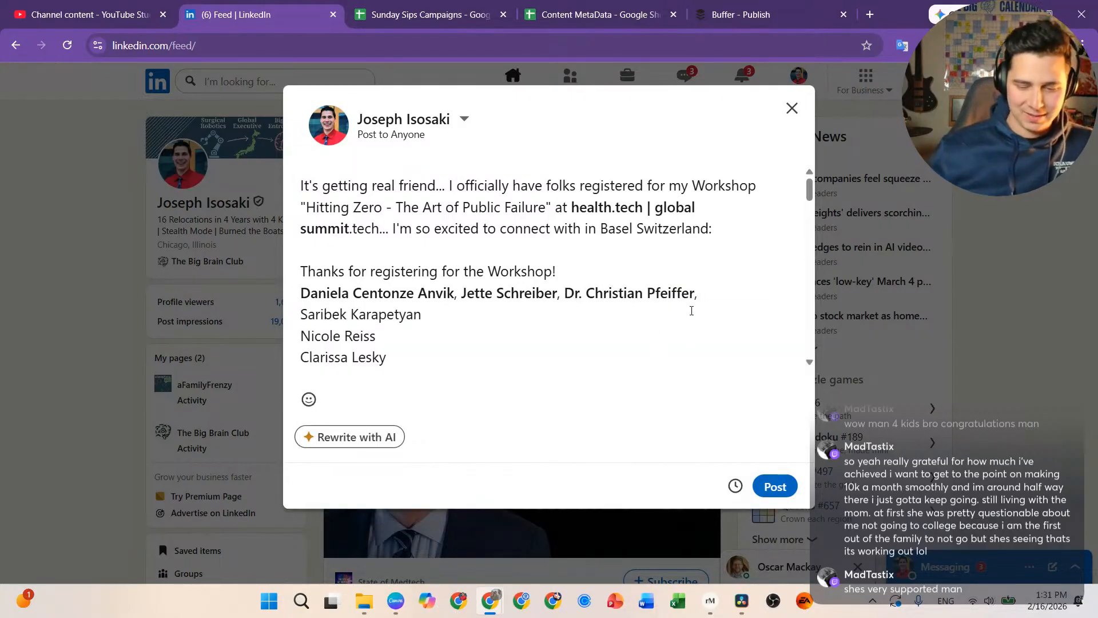
key(Delete)
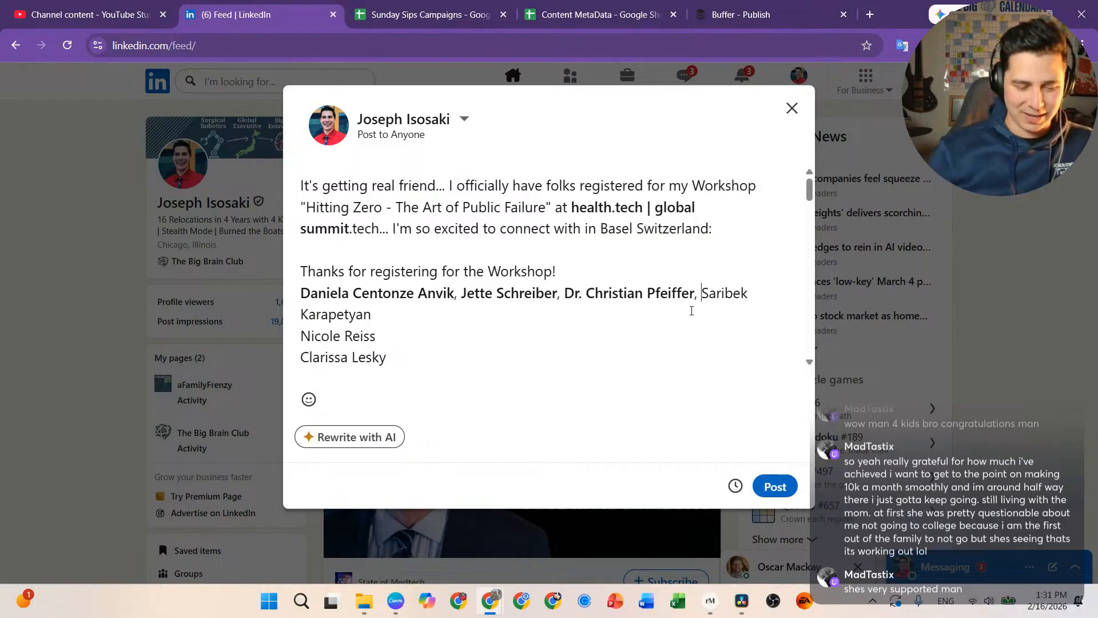
text(@)
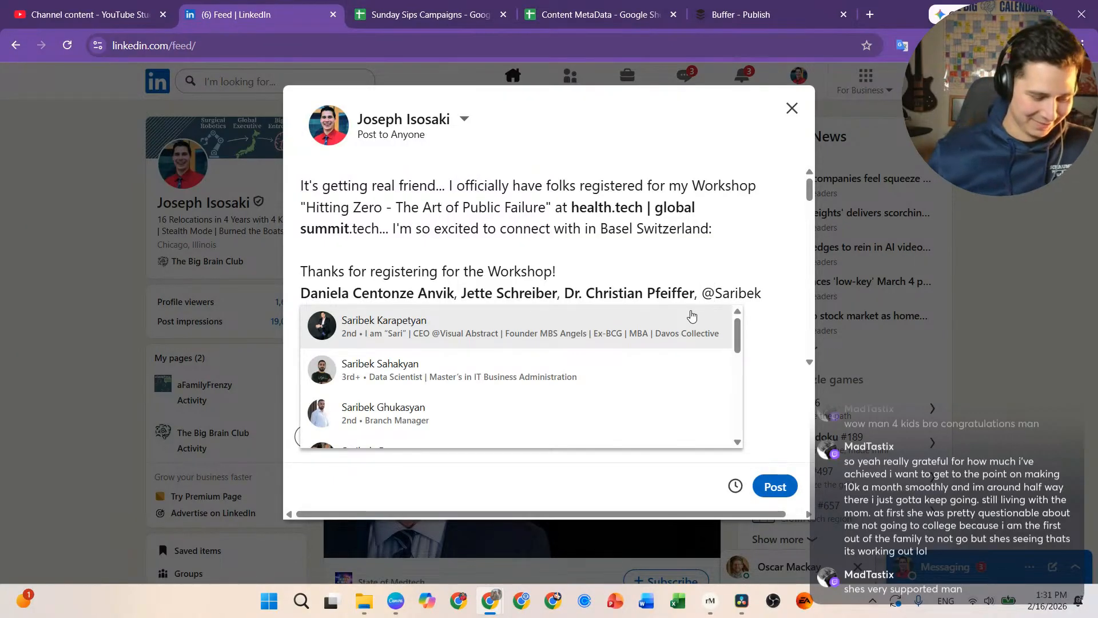
click(562, 335)
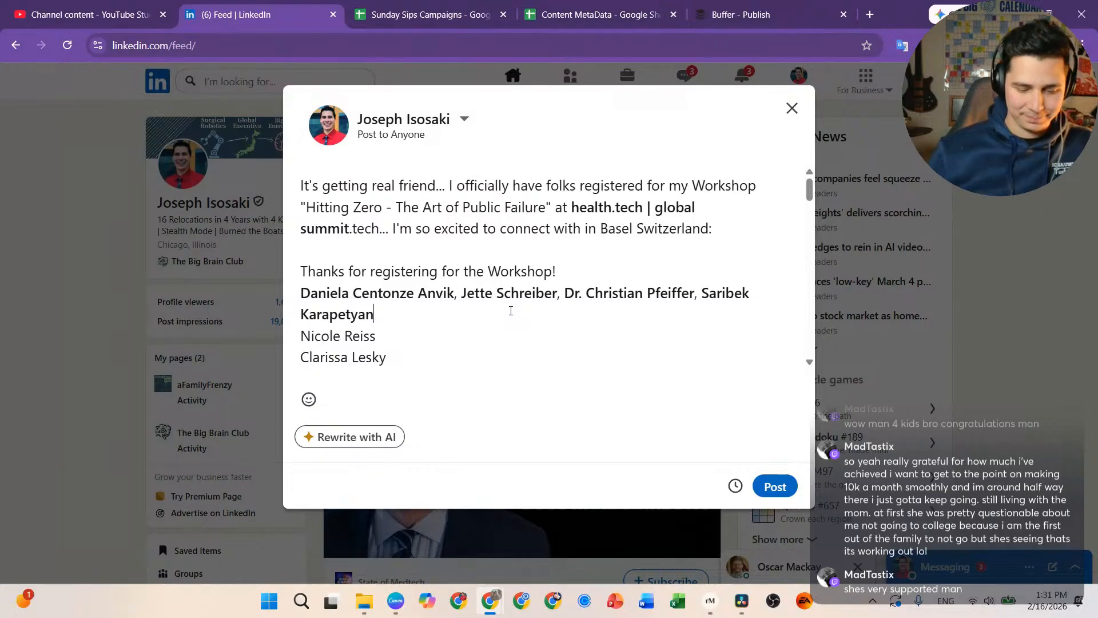
text(@)
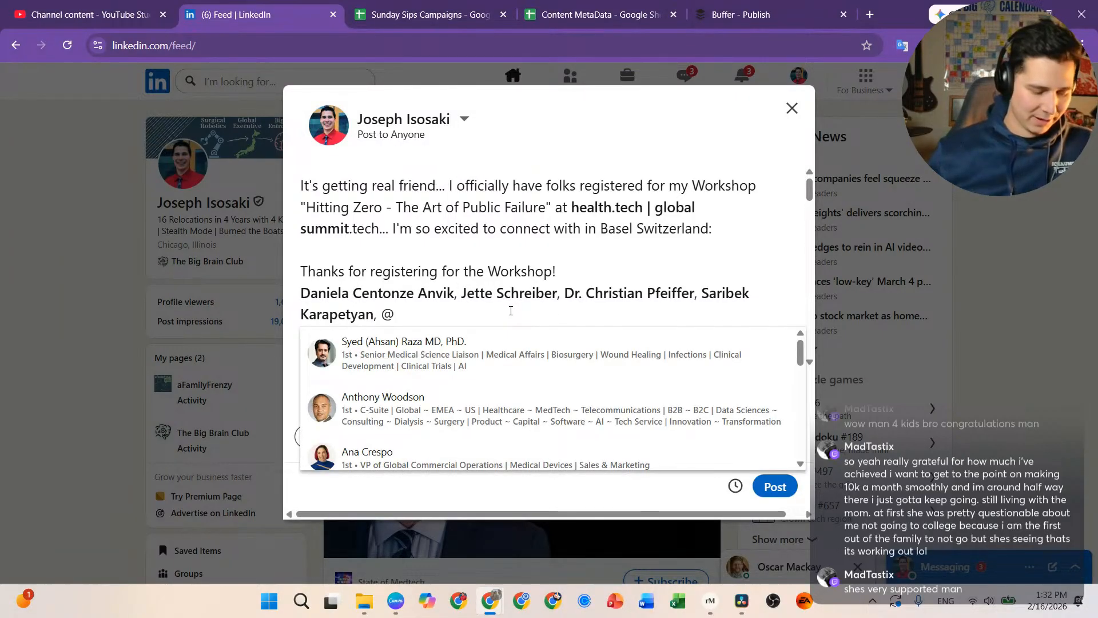
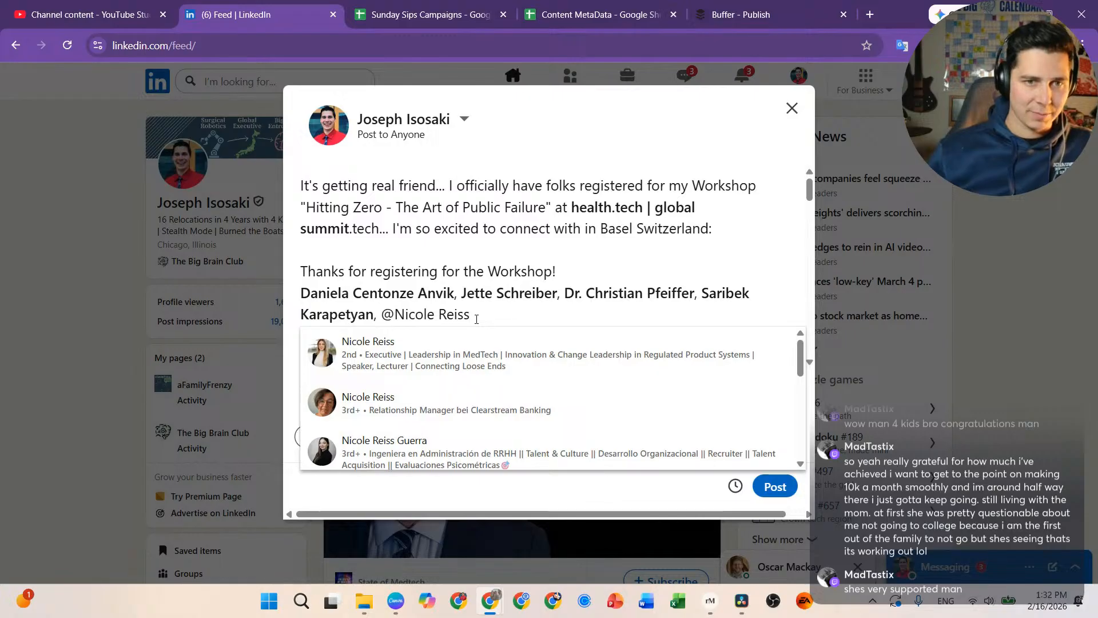
Step: Tag the fifth, sixth and seventh registrants, separating each mention with a comma
click(478, 357)
text(, )
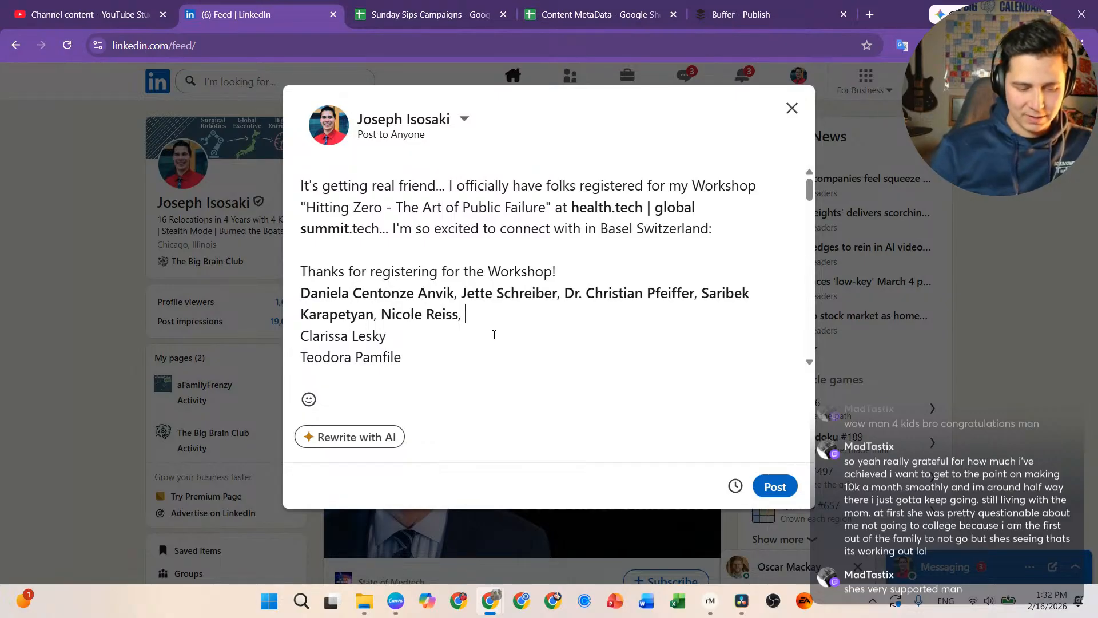
text(@)
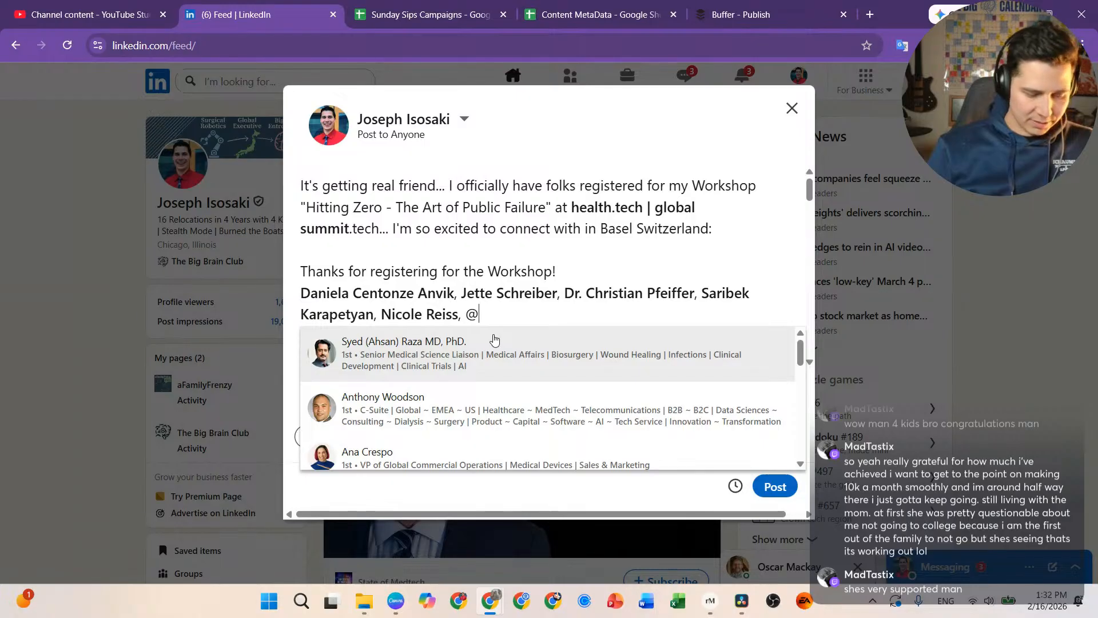
text(cla)
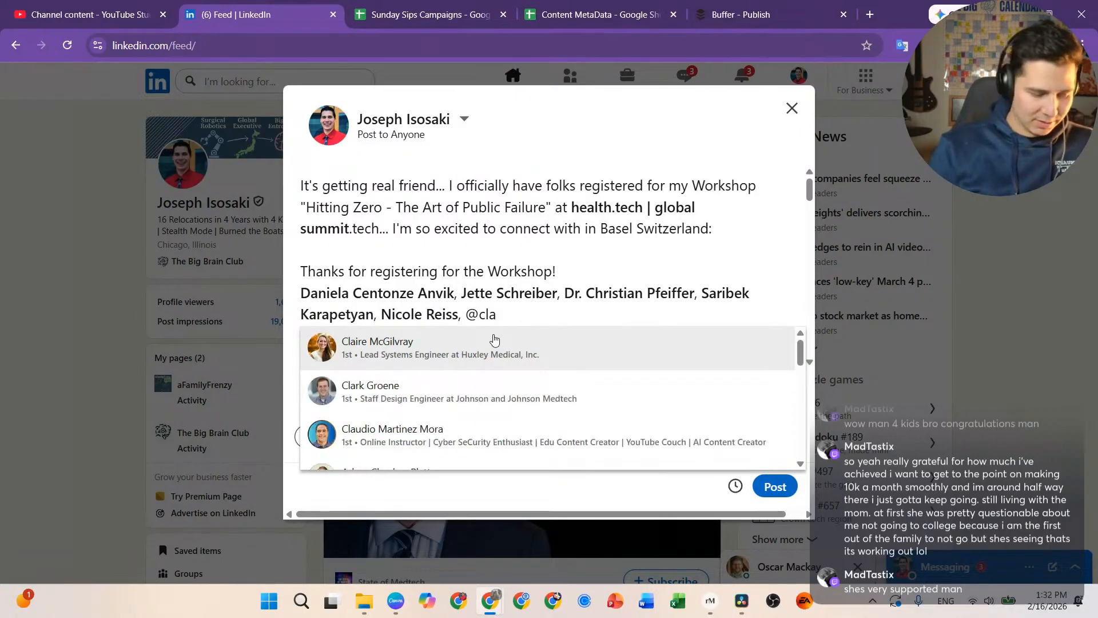
text(ri)
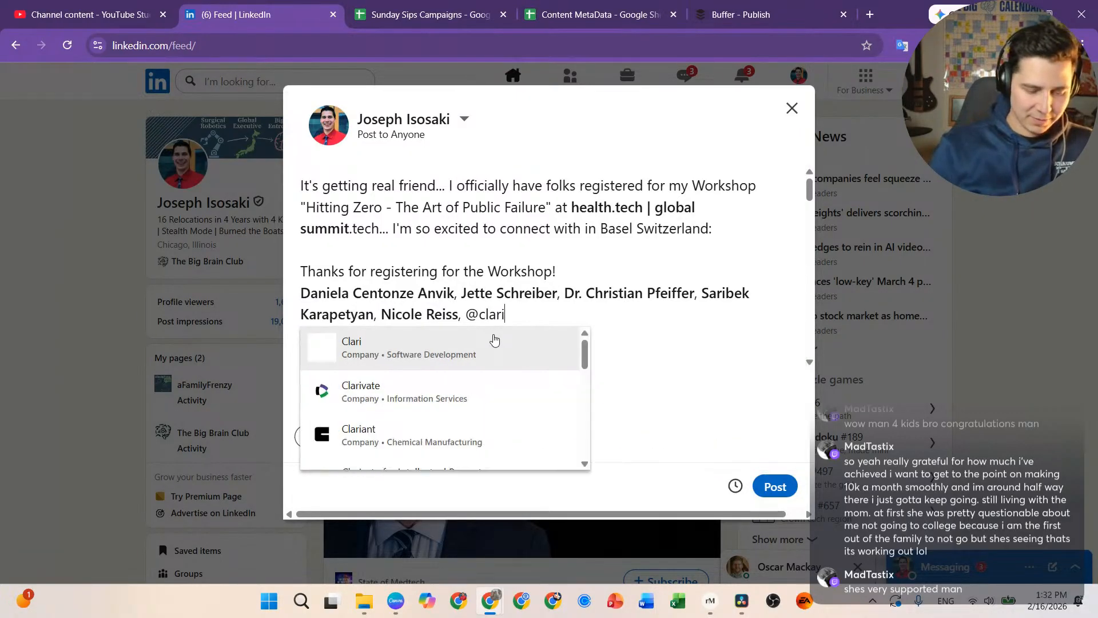
text(ssa)
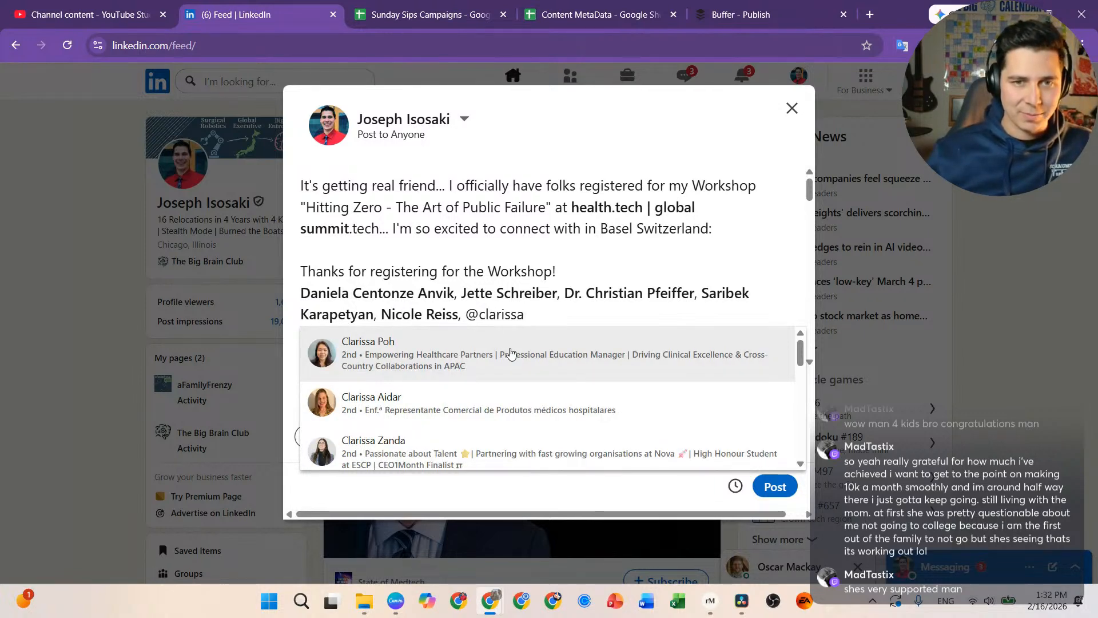
key(Delete)
key(Delete)
key(Delete)
key(Delete)
key(Delete)
key(Delete)
key(Delete)
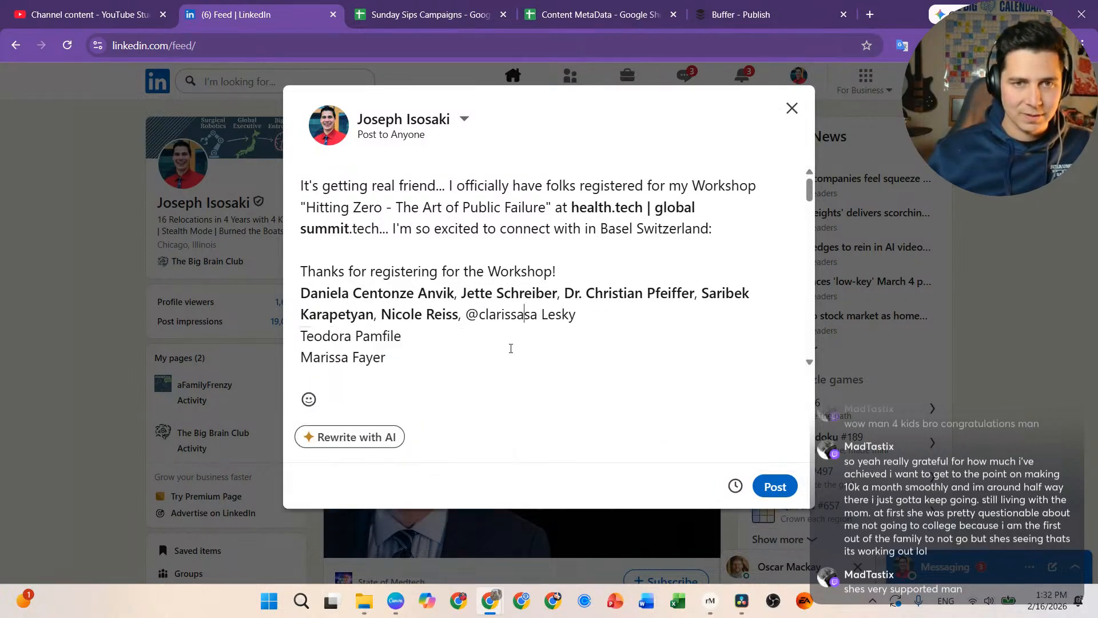
key(Delete)
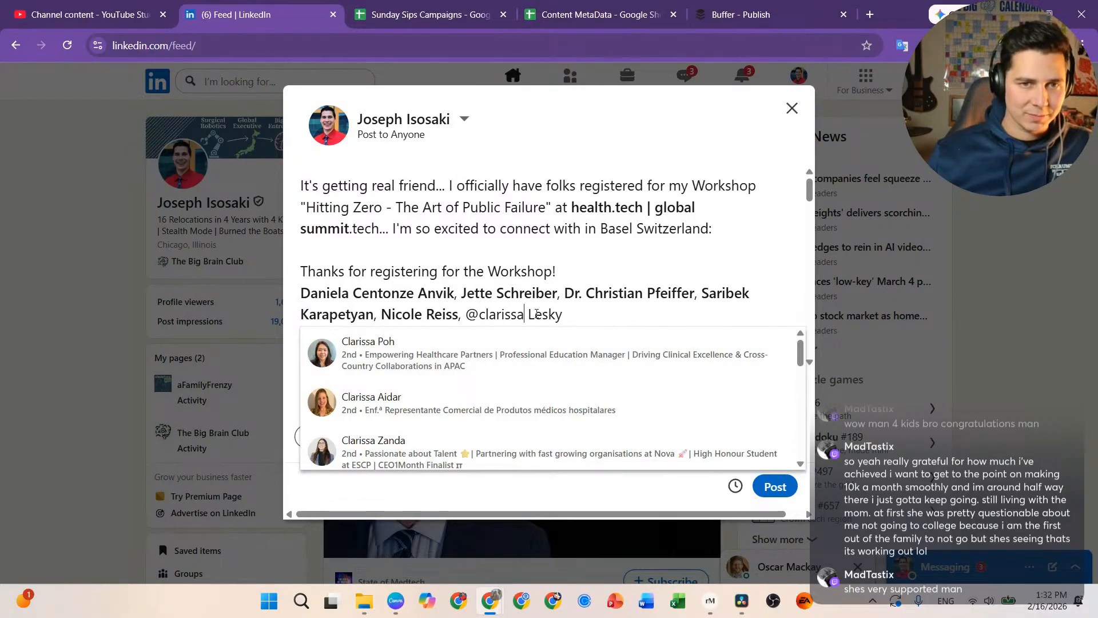
click(563, 314)
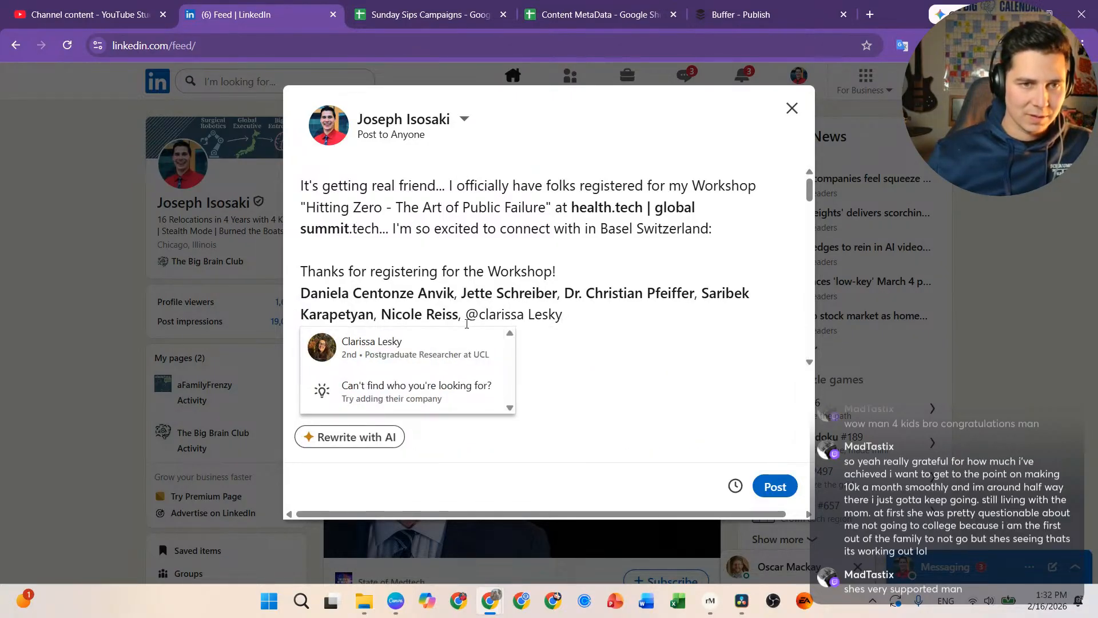
click(436, 345)
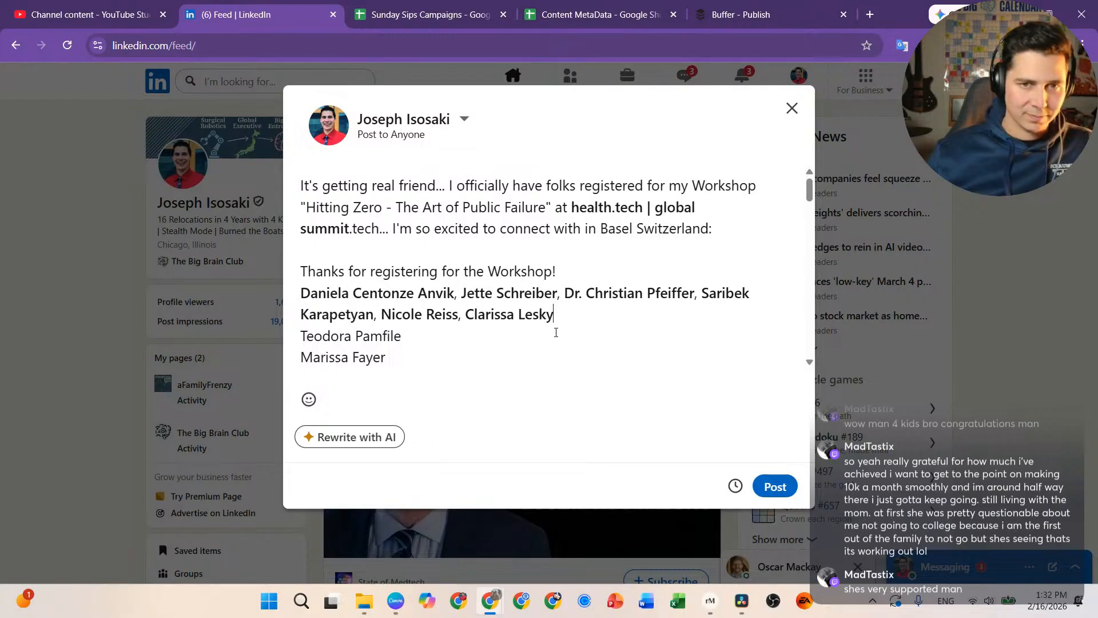
text(,)
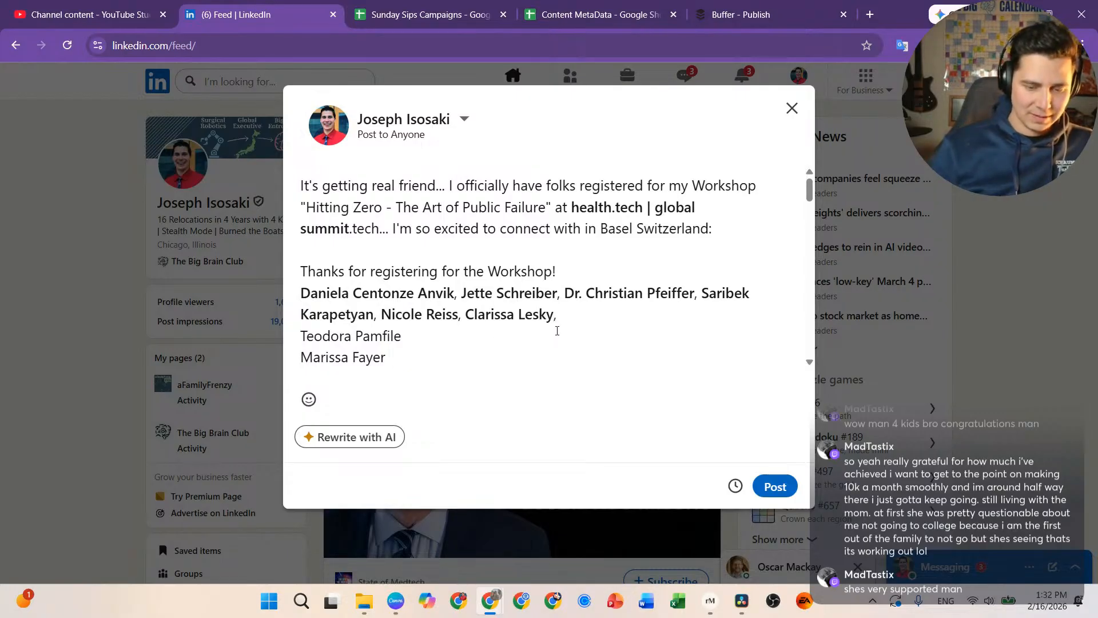
key(Delete)
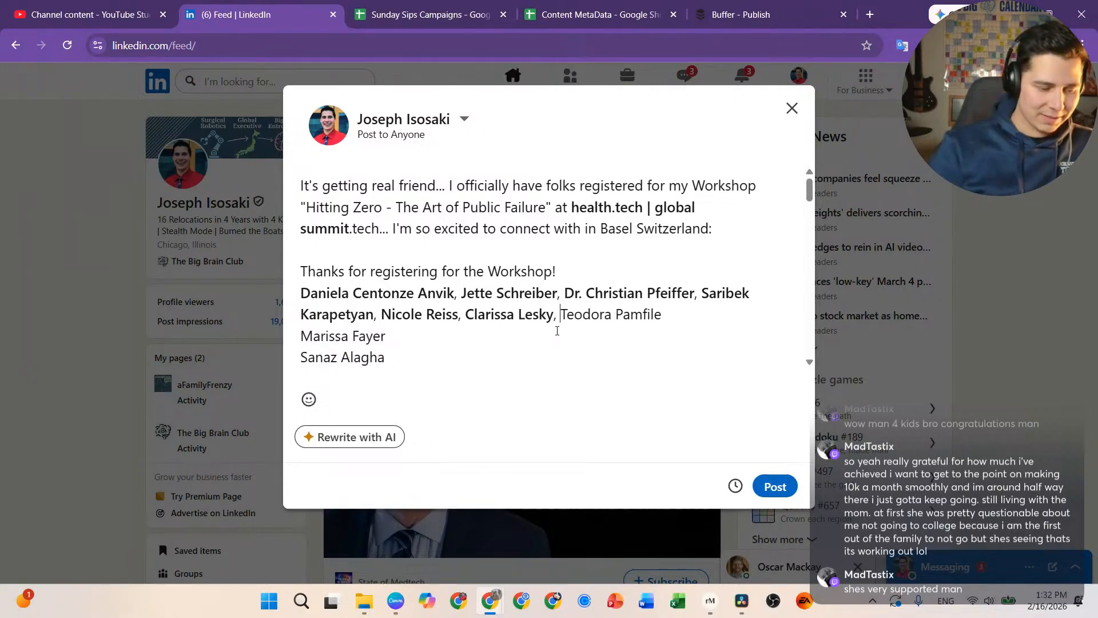
text(@)
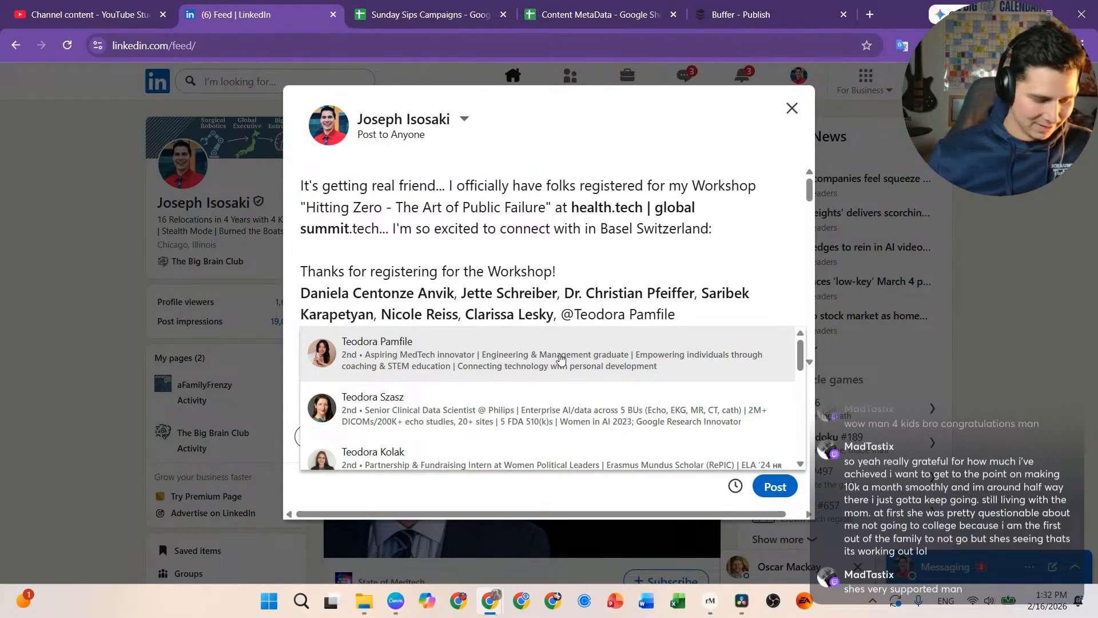
click(593, 354)
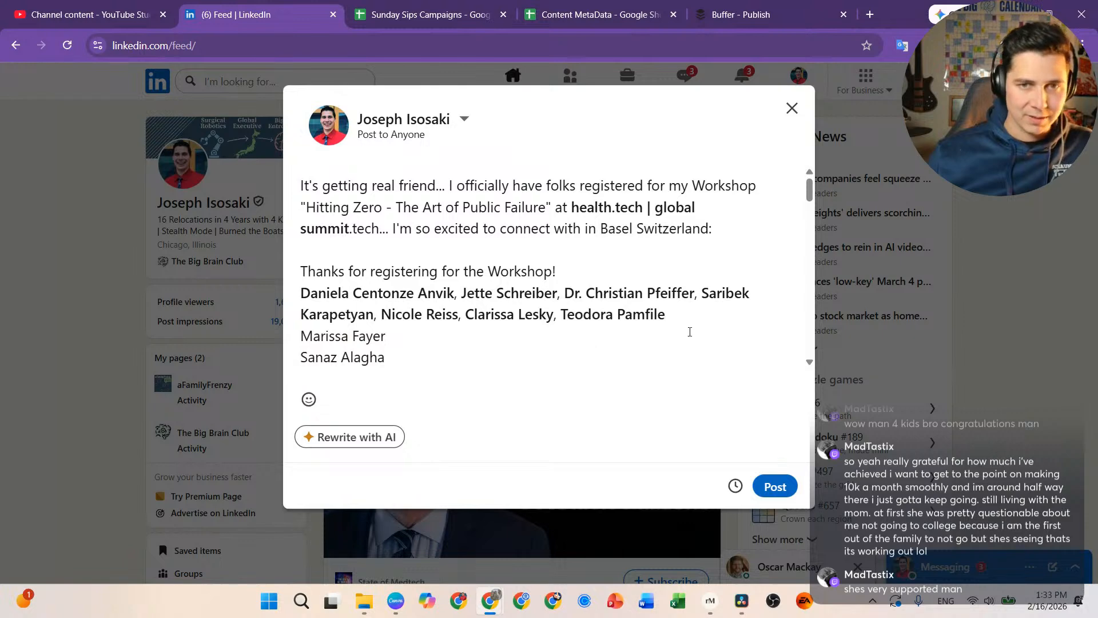
Step: Tag the eighth and ninth registrants with commas, then search the tenth by full name
text(,)
key(Delete)
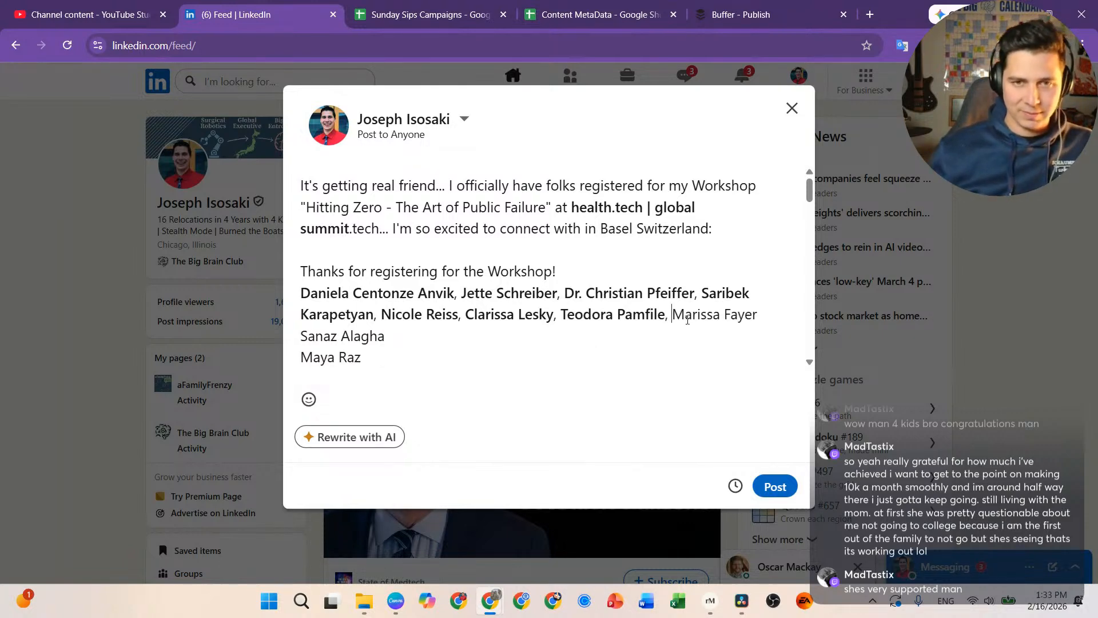
text(@)
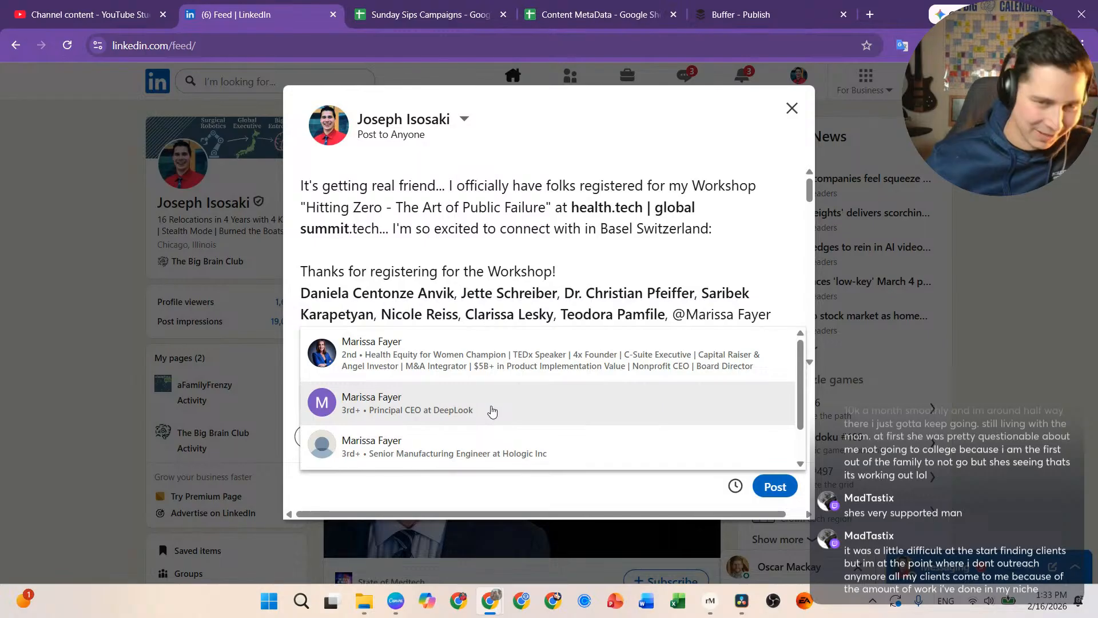
click(491, 410)
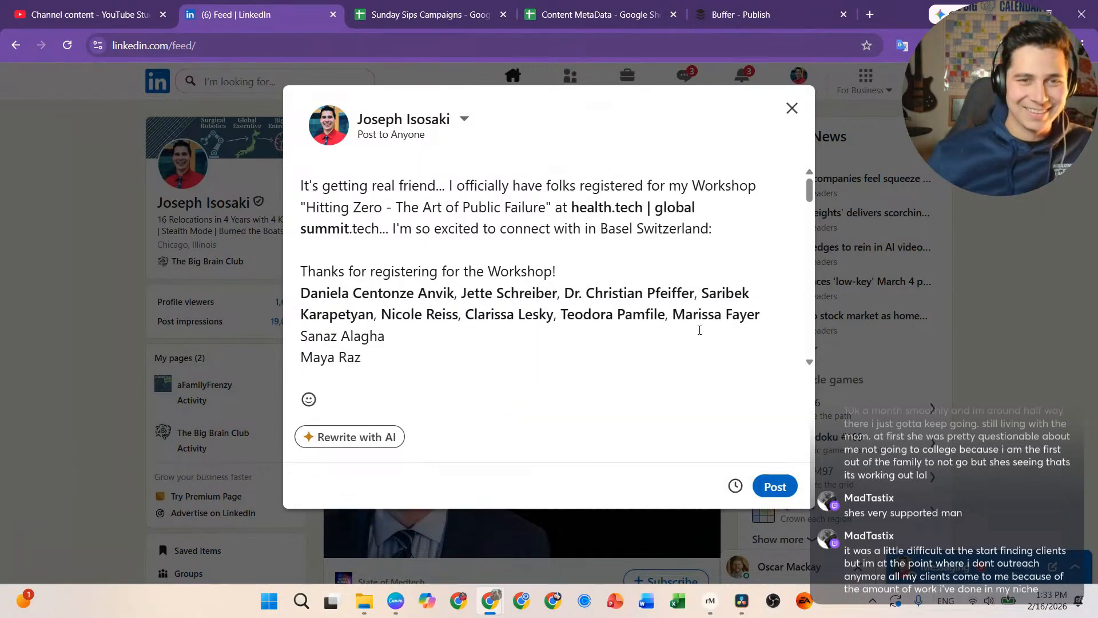
text(, )
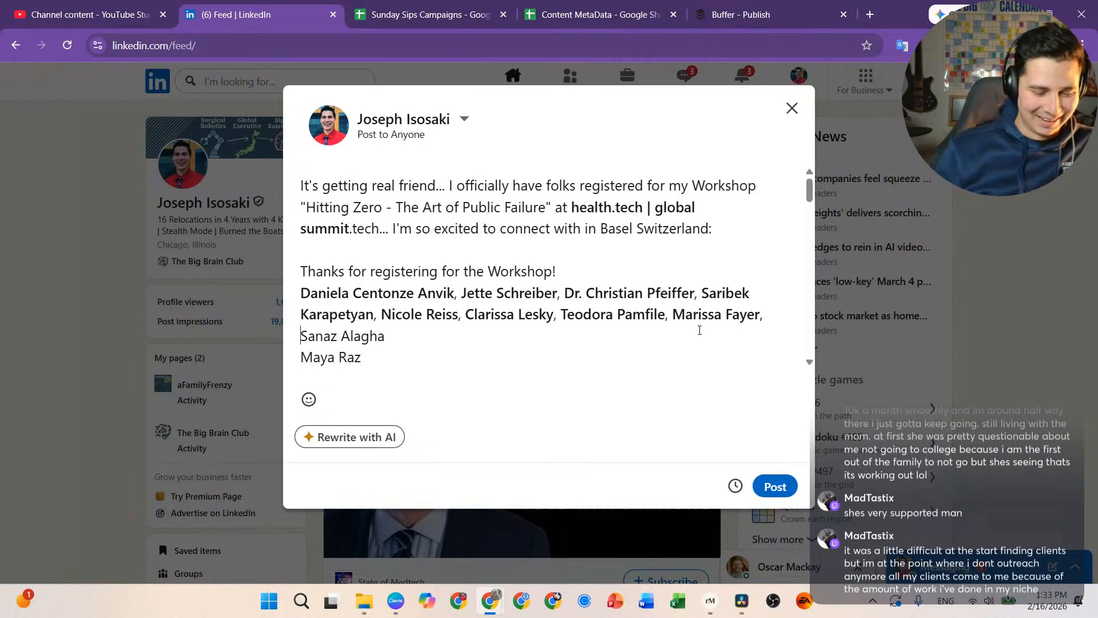
text(@)
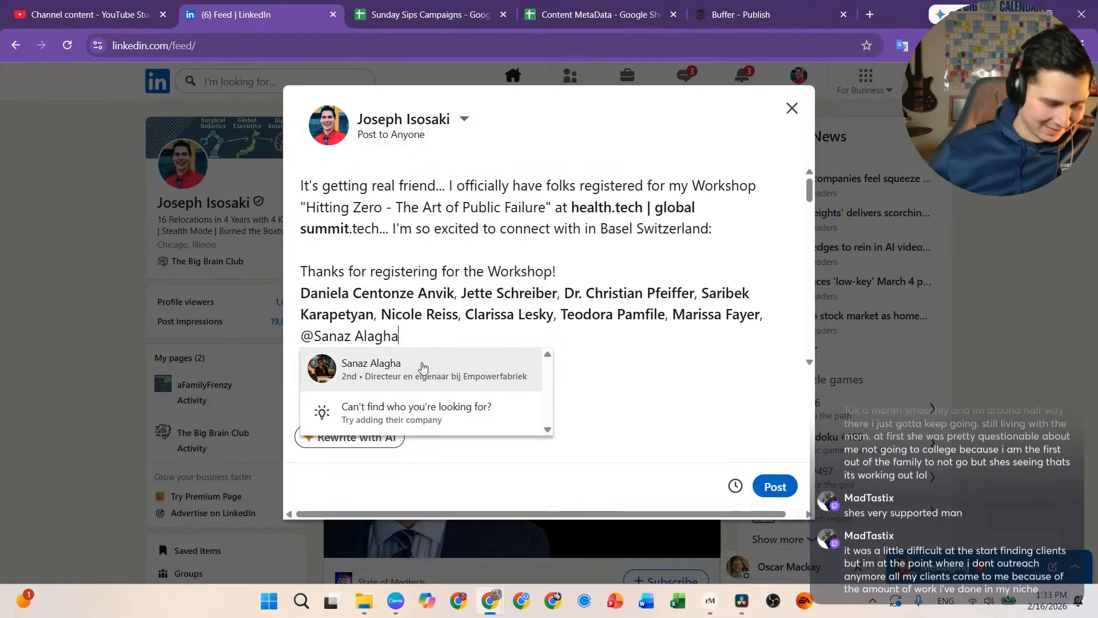
click(423, 367)
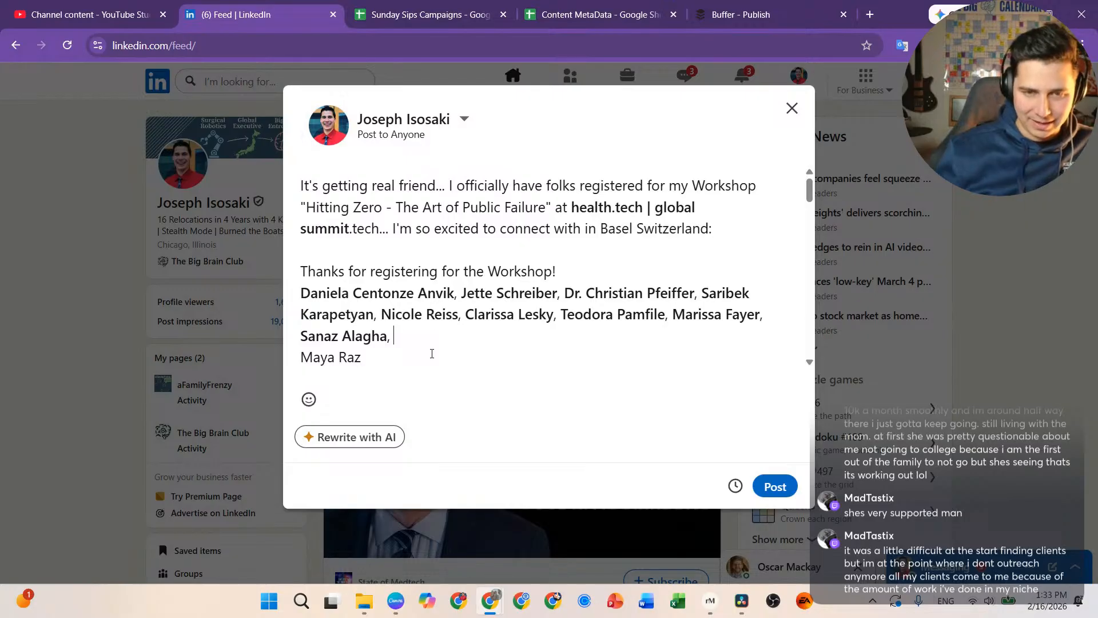
key(Delete)
click(483, 337)
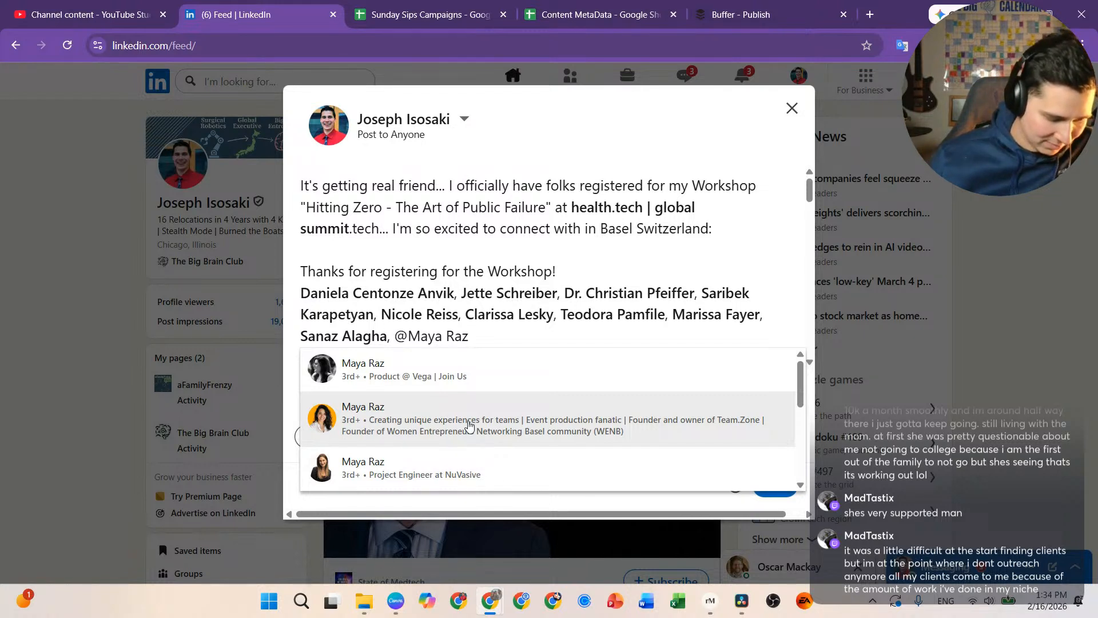
Step: Tag the tenth registrant, retry a mention for the last attendee, then dismiss the suggestions
click(544, 426)
key(Delete)
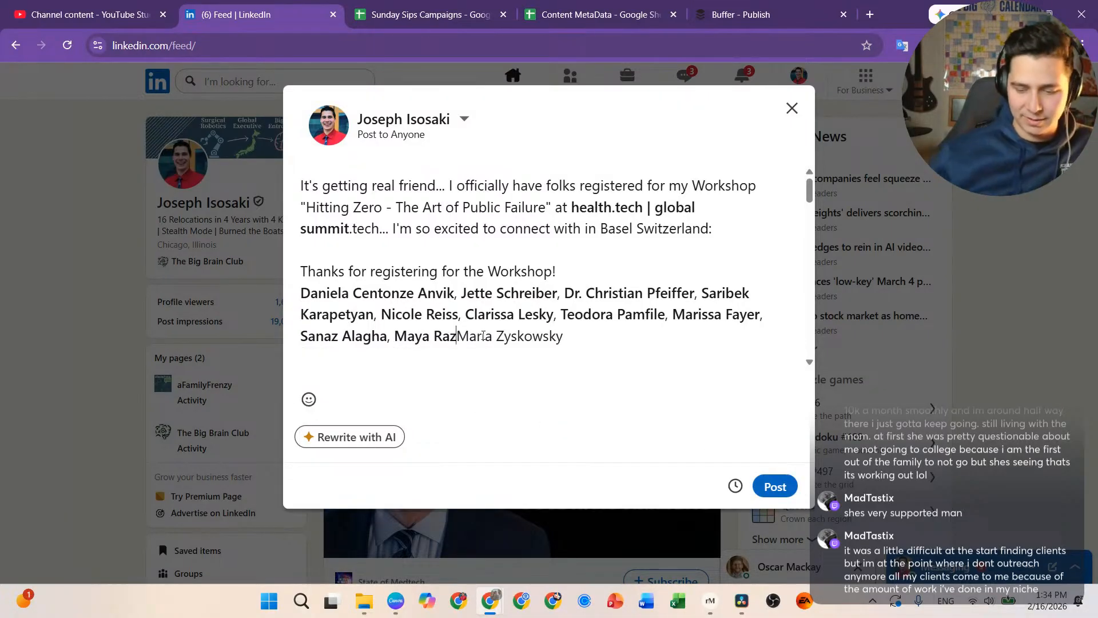
text(@)
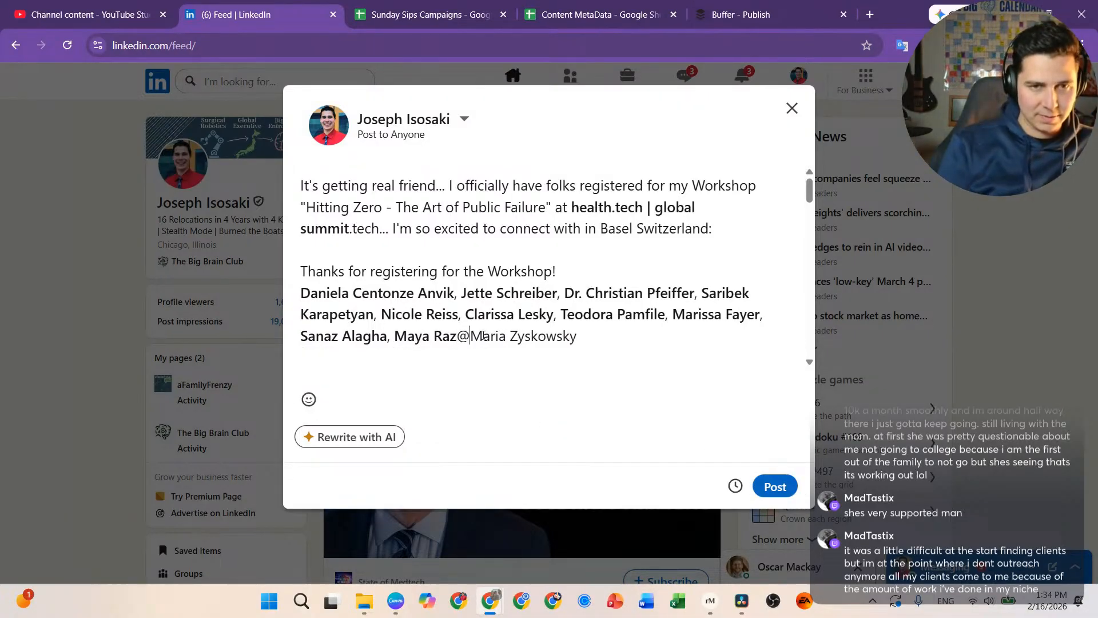
key(Left)
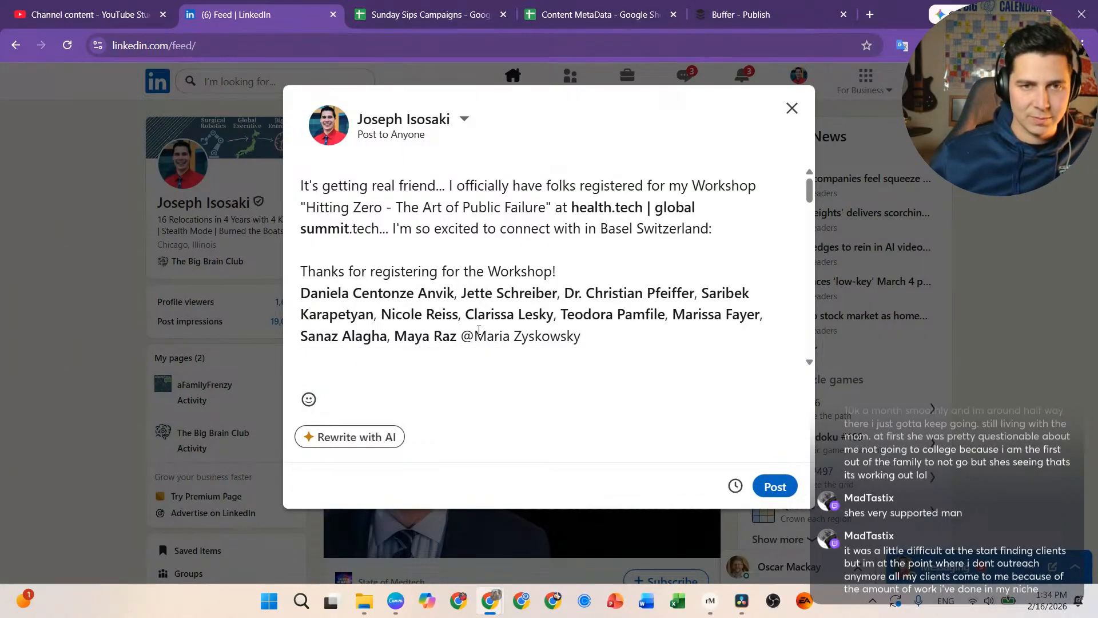
click(478, 330)
key(BackSpace)
text(@)
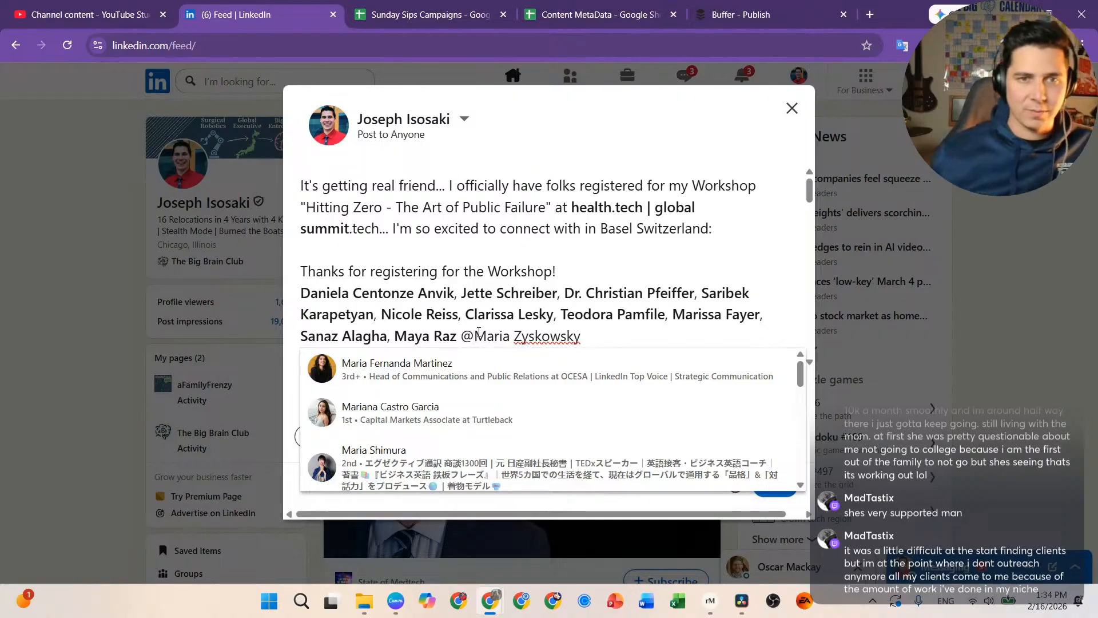
click(590, 335)
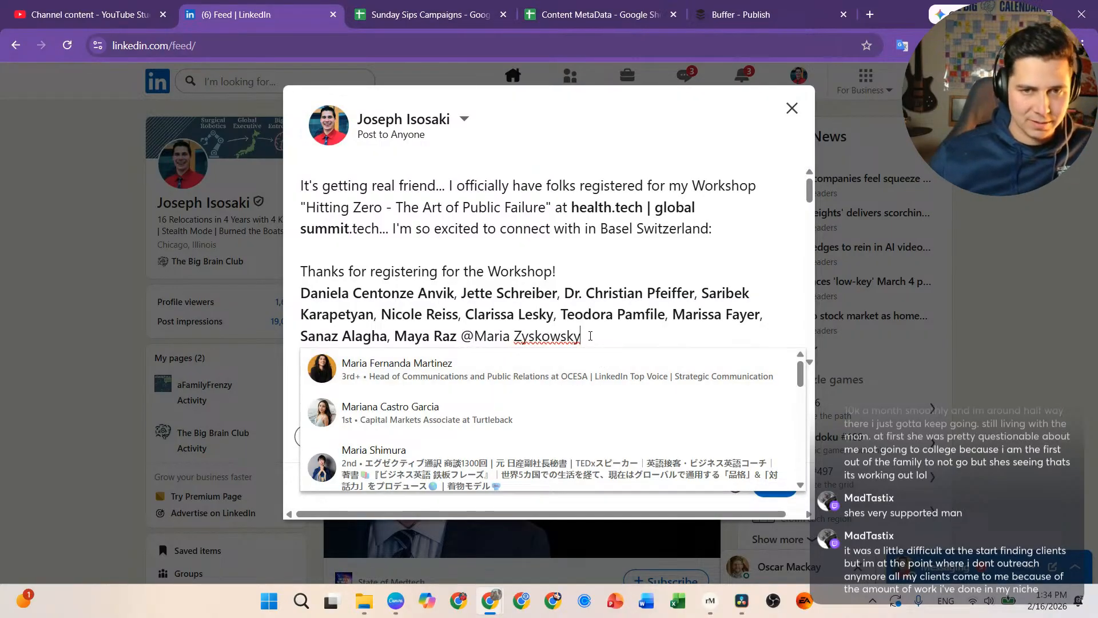
key(Escape)
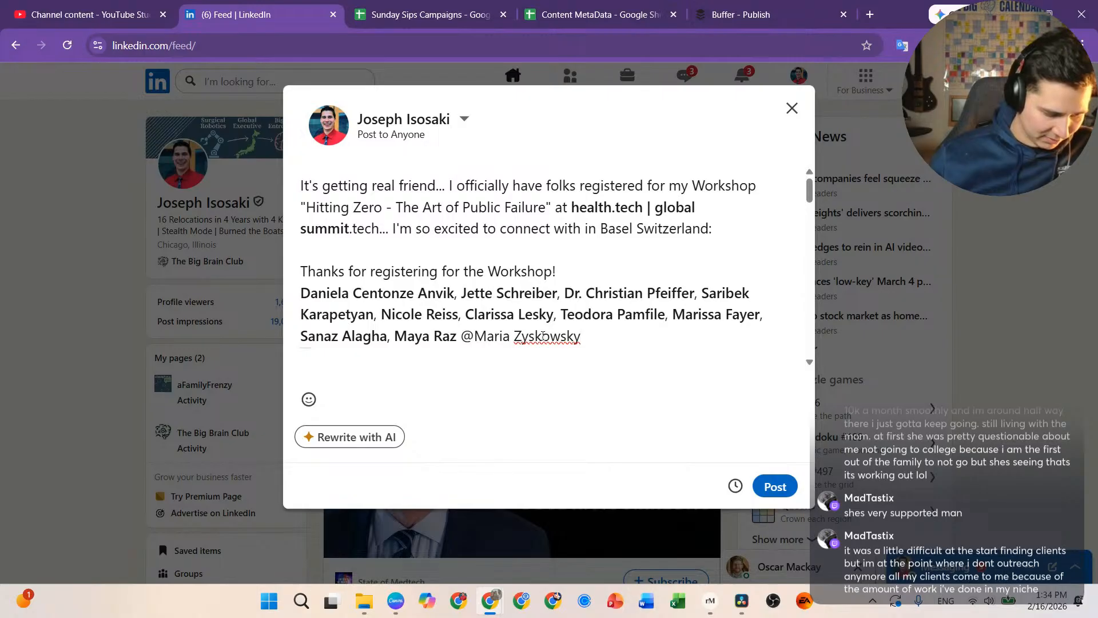
Step: Correct the misspelled ending of the last attendee's surname
click(474, 338)
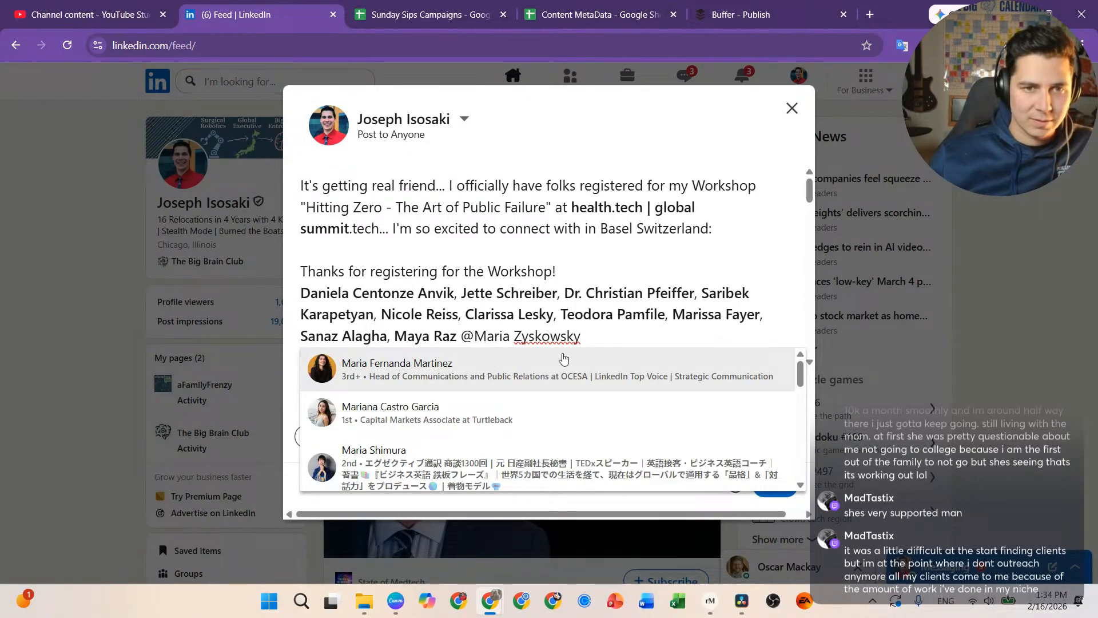
drag(582, 337, 532, 338)
key(BackSpace)
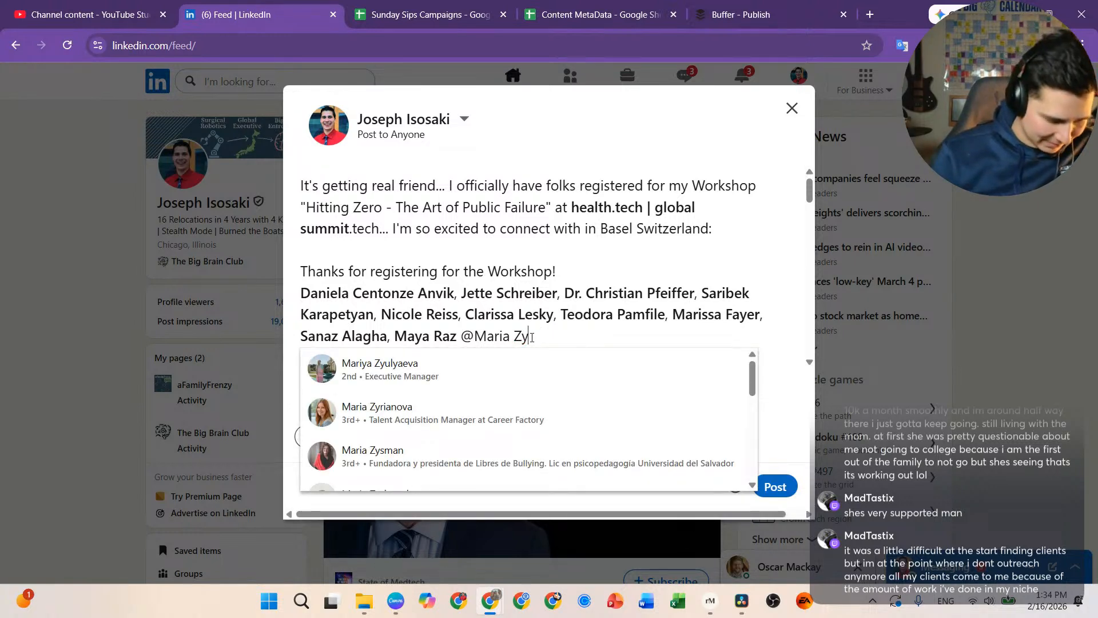
text(sko)
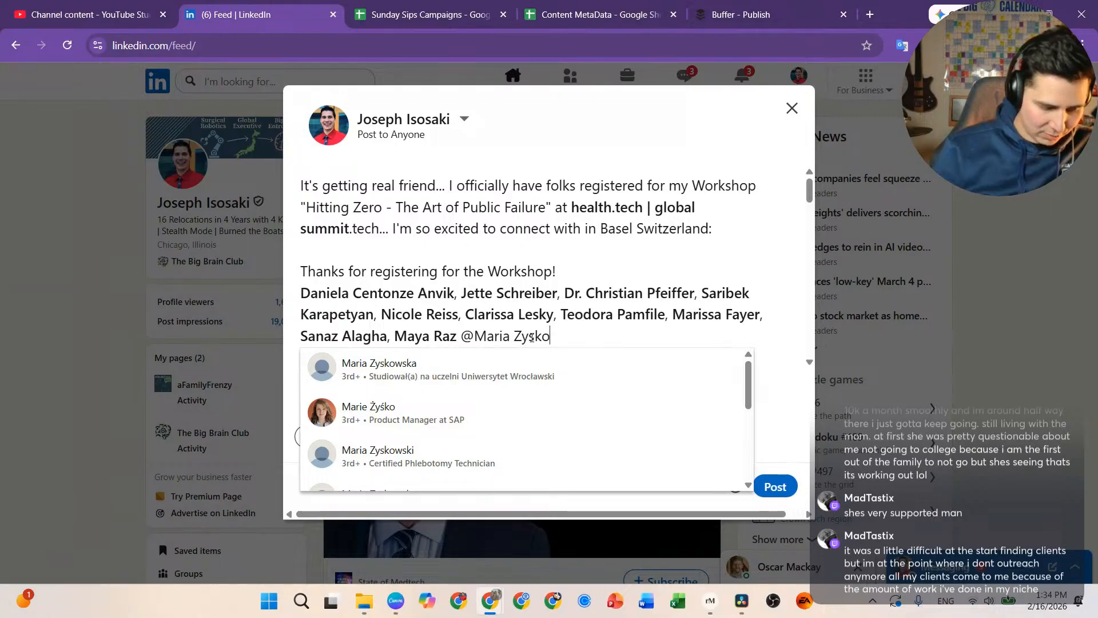
text(w)
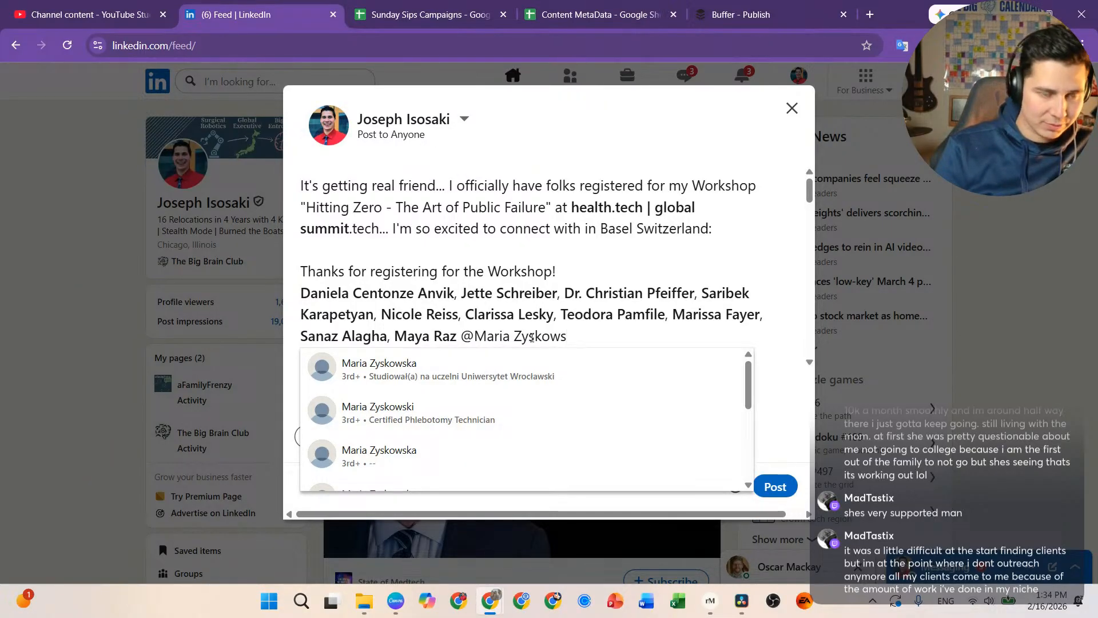
text(s)
text(kka)
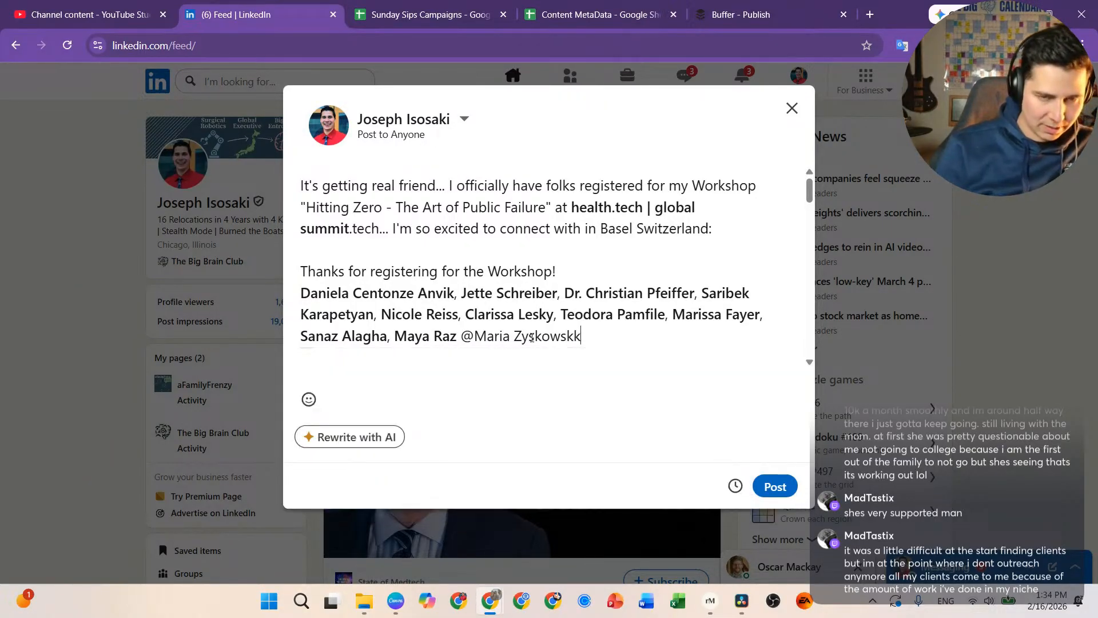
key(BackSpace)
key(BackSpace)
text(a)
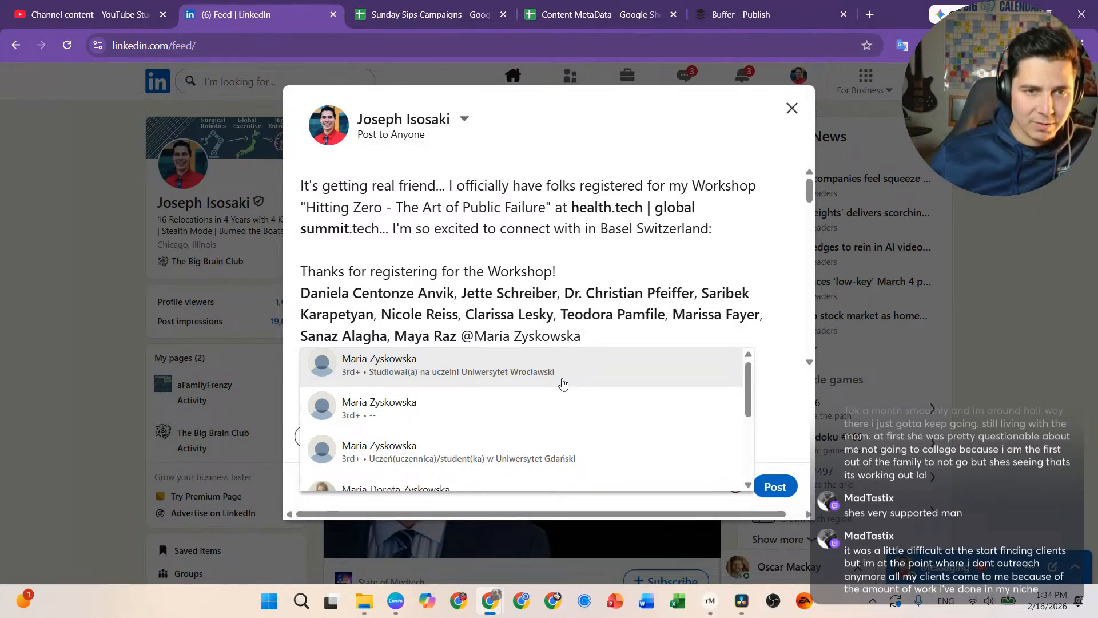
Step: Remove the @ before the last name, add a comma after the previous mention, and publish the post
scroll(543, 401, down, 1)
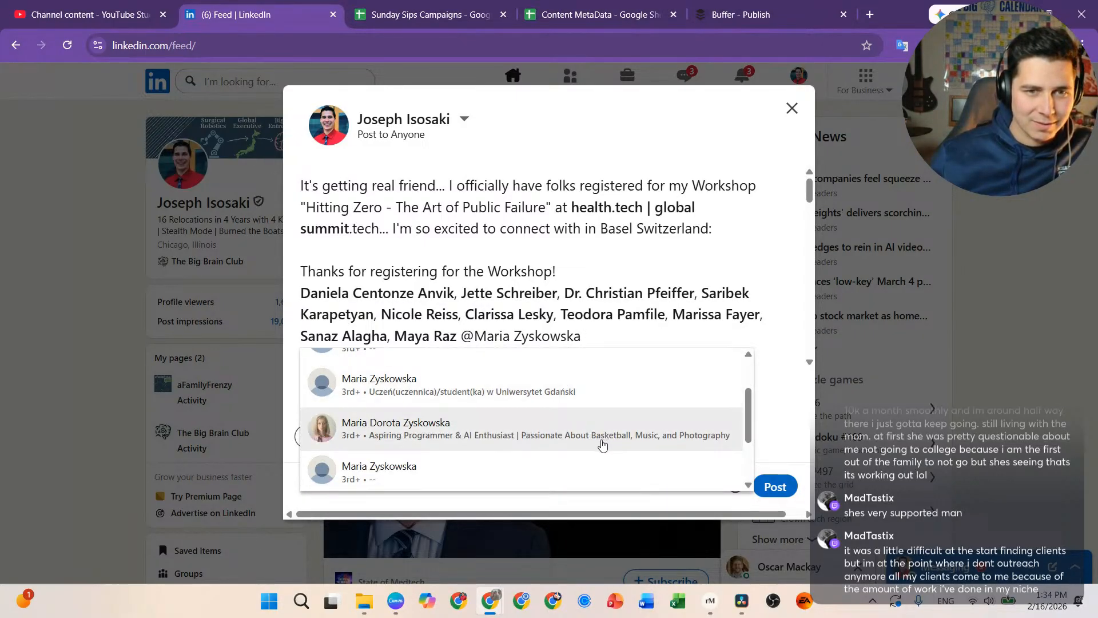
scroll(572, 438, down, 1)
scroll(507, 433, up, 2)
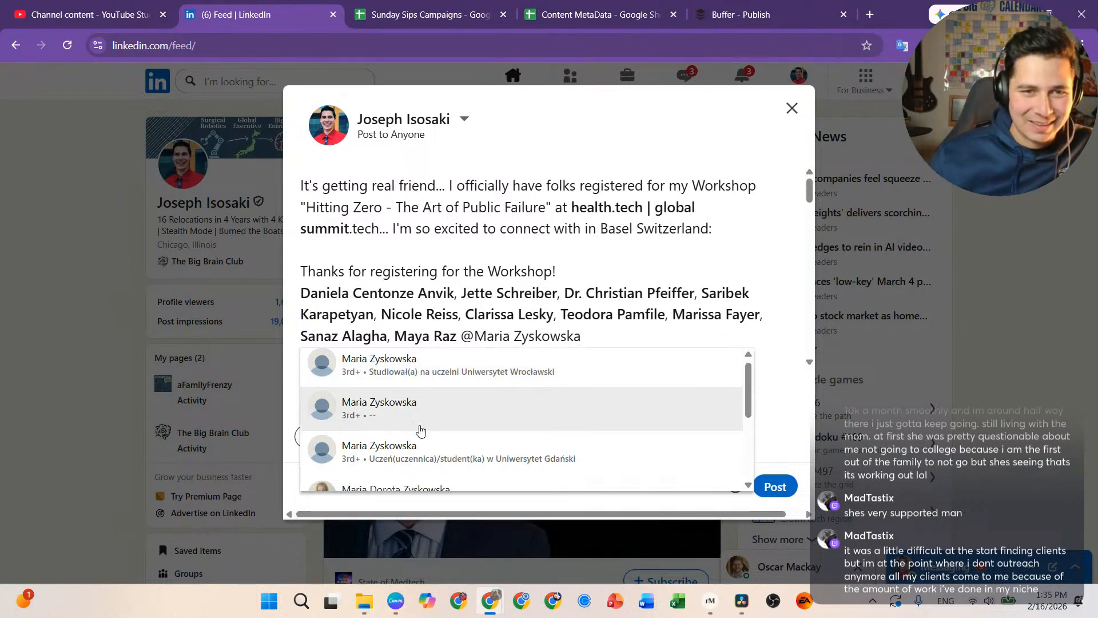
scroll(420, 431, down, 3)
scroll(421, 430, up, 2)
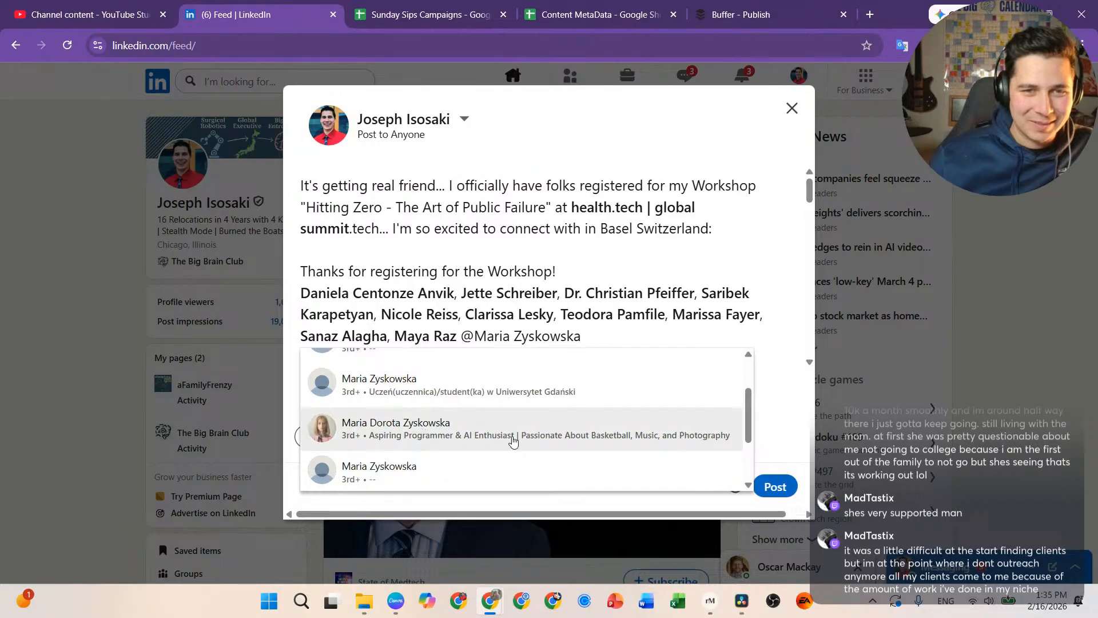
scroll(417, 420, up, 2)
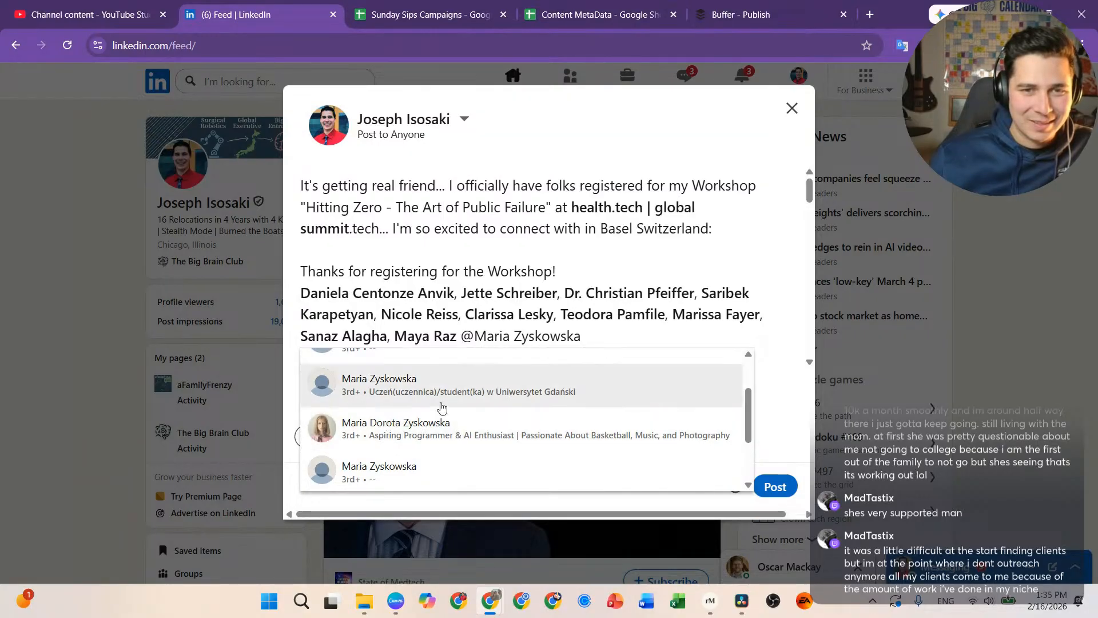
scroll(441, 408, down, 1)
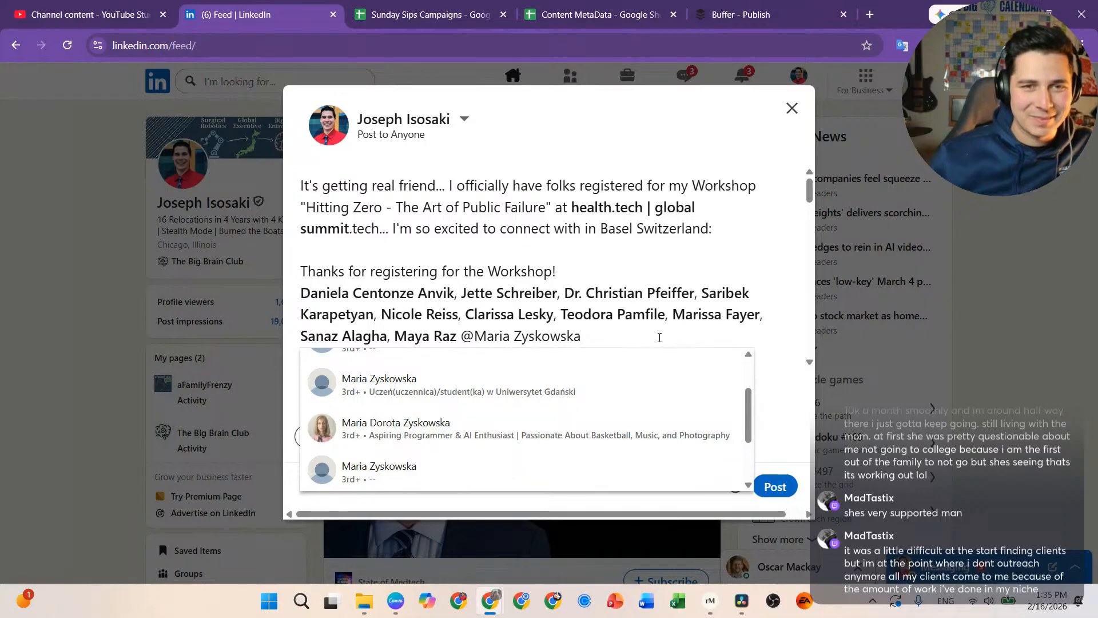
click(475, 336)
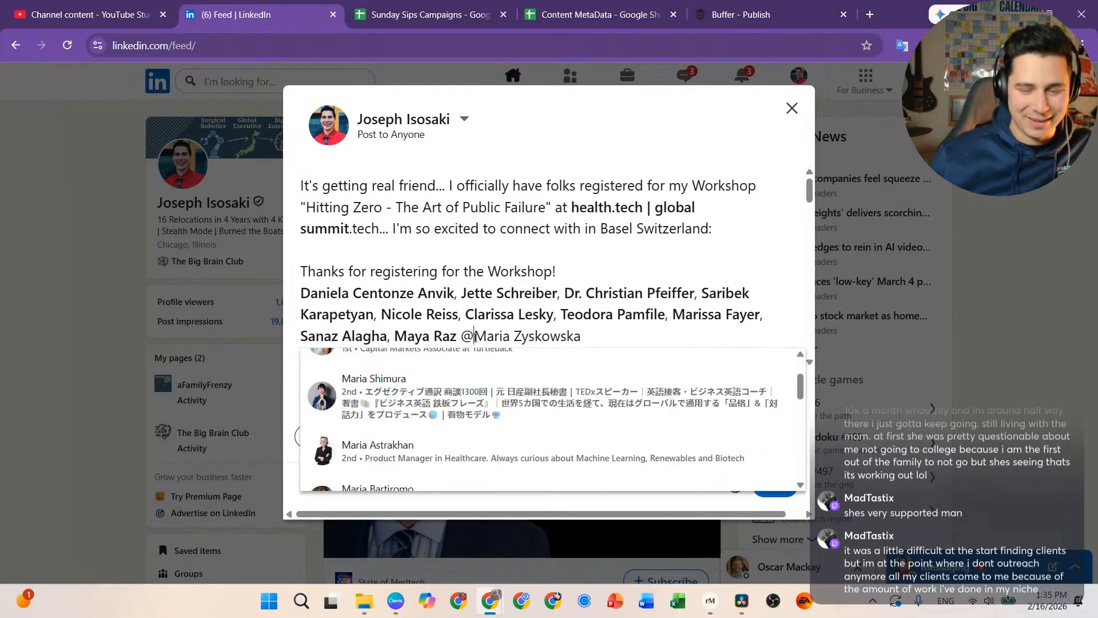
key(BackSpace)
key(BackSpace)
text(,)
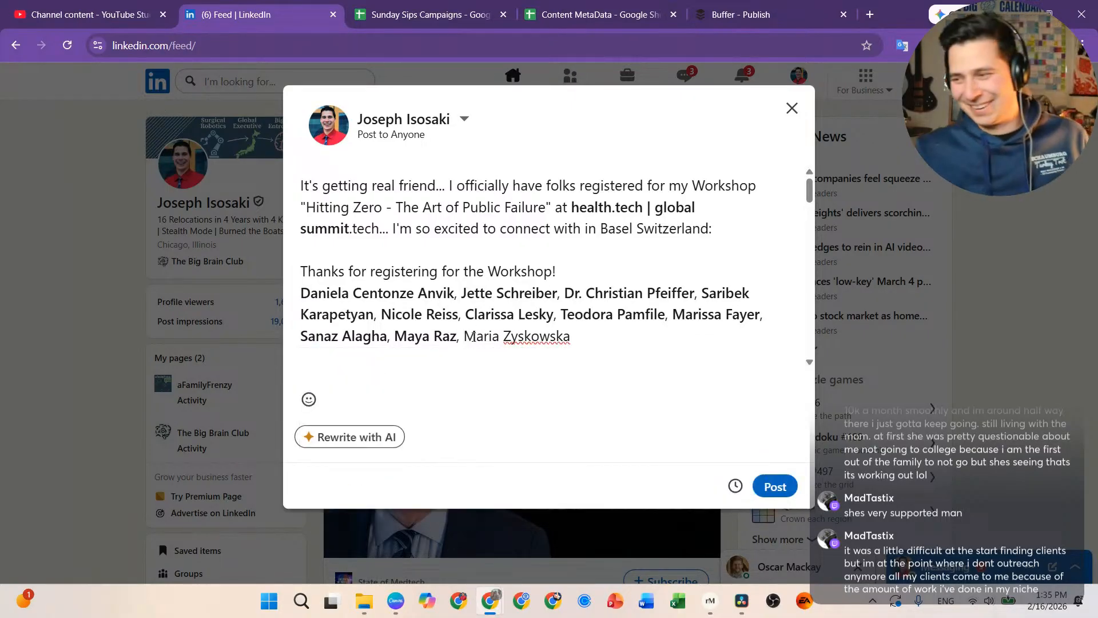
scroll(484, 277, down, 1)
scroll(484, 277, down, 12)
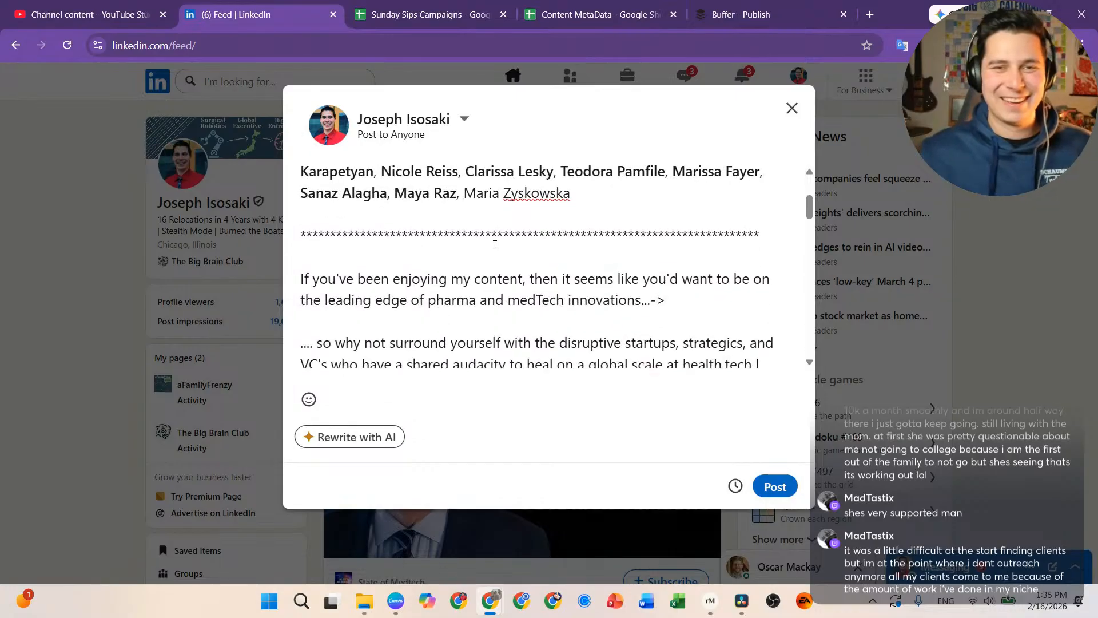
scroll(559, 328, down, 5)
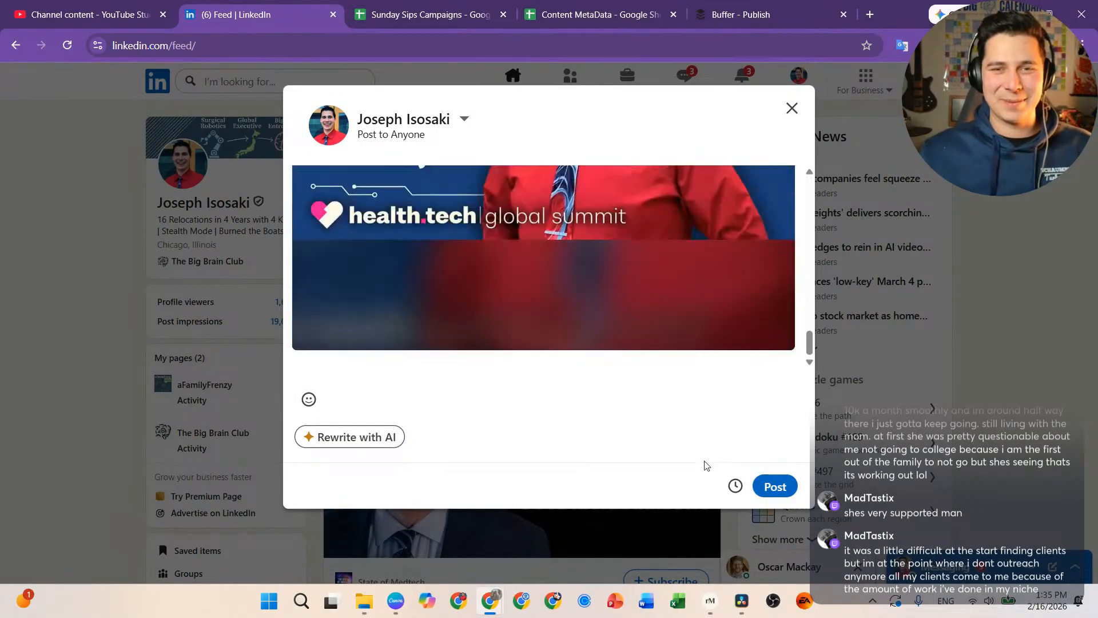
click(775, 486)
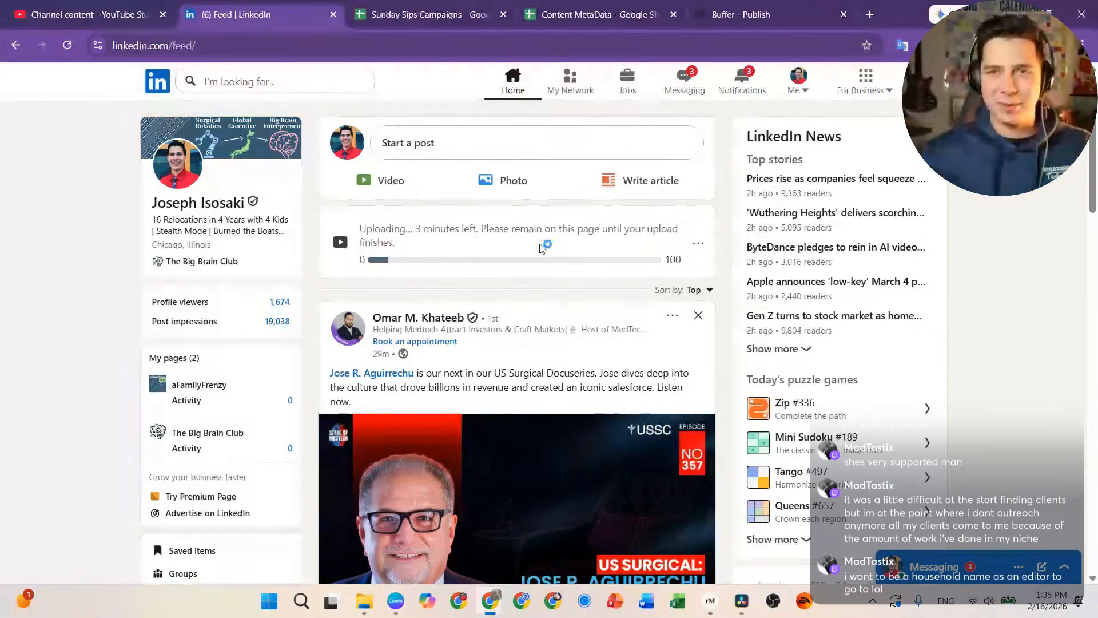
Step: Open and close a spare tab, then drag the YT Jobs profile window over the LinkedIn feed
click(873, 15)
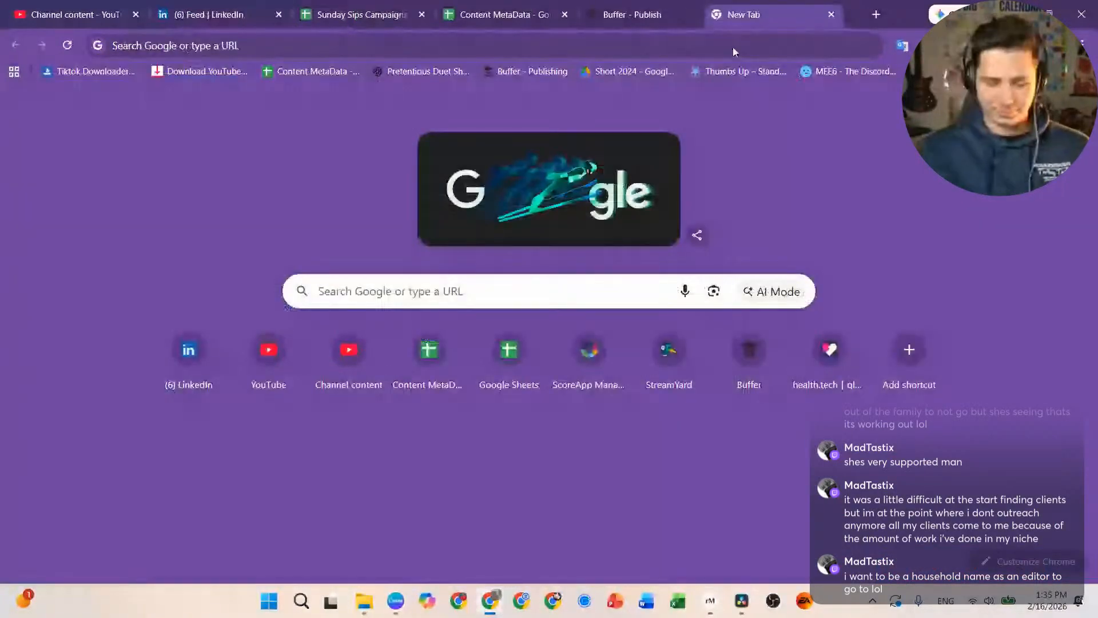
key(ctrl+w)
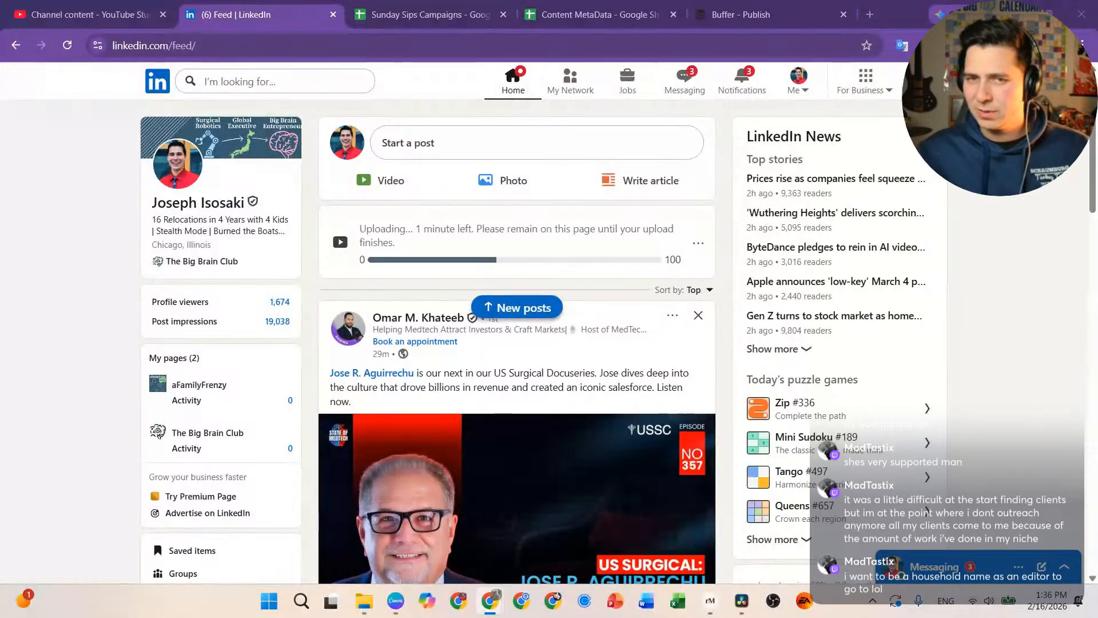
drag(1097, 43, 502, 38)
Step: Accept the cookie notice, widen the window, and expand 'see more' on the Video Editor/Thumbnail Designer entry
click(500, 511)
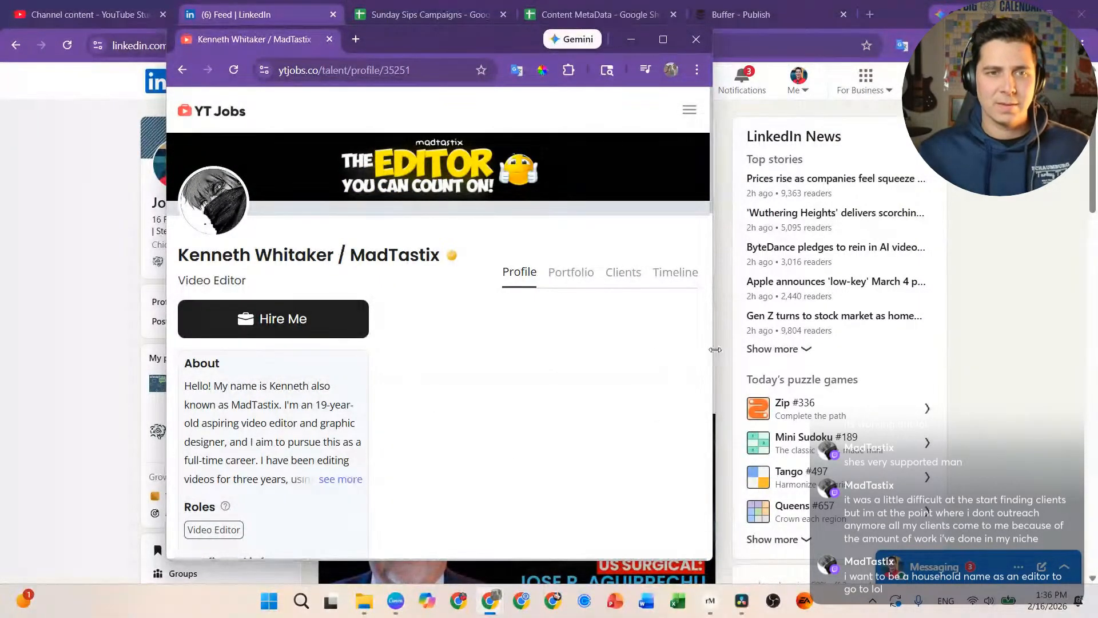
drag(715, 350, 1005, 351)
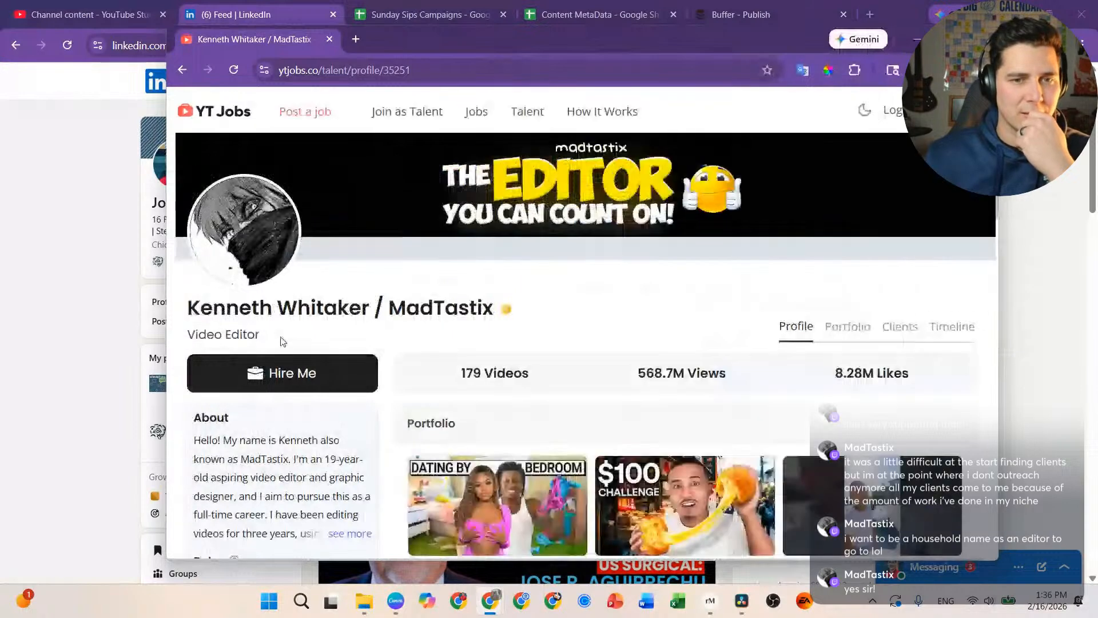
scroll(310, 337, down, 1)
scroll(306, 342, down, 4)
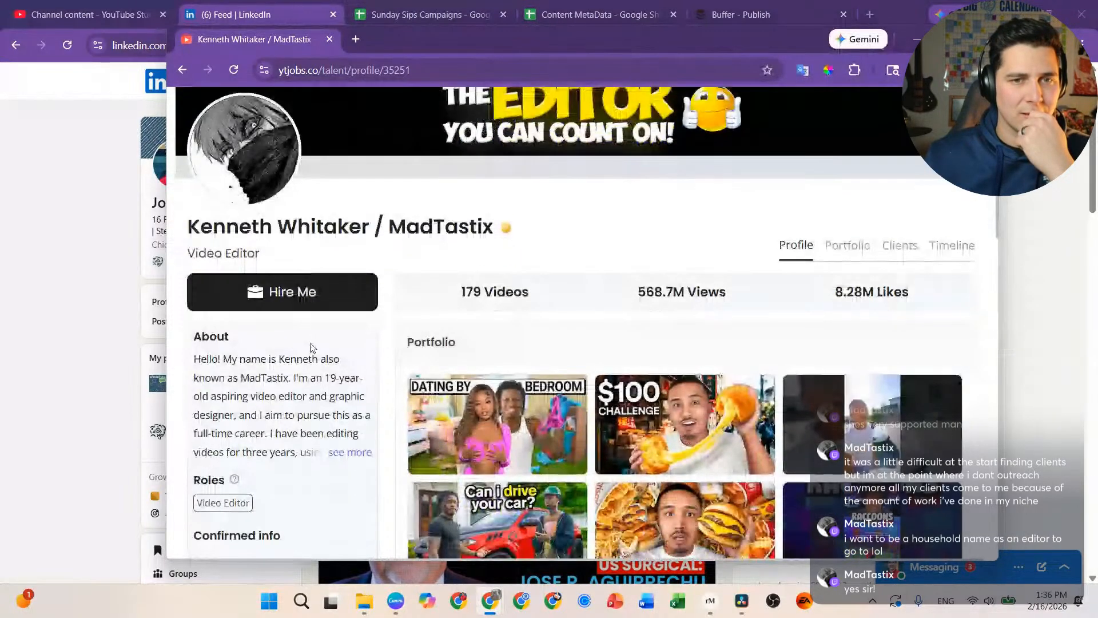
scroll(314, 345, down, 1)
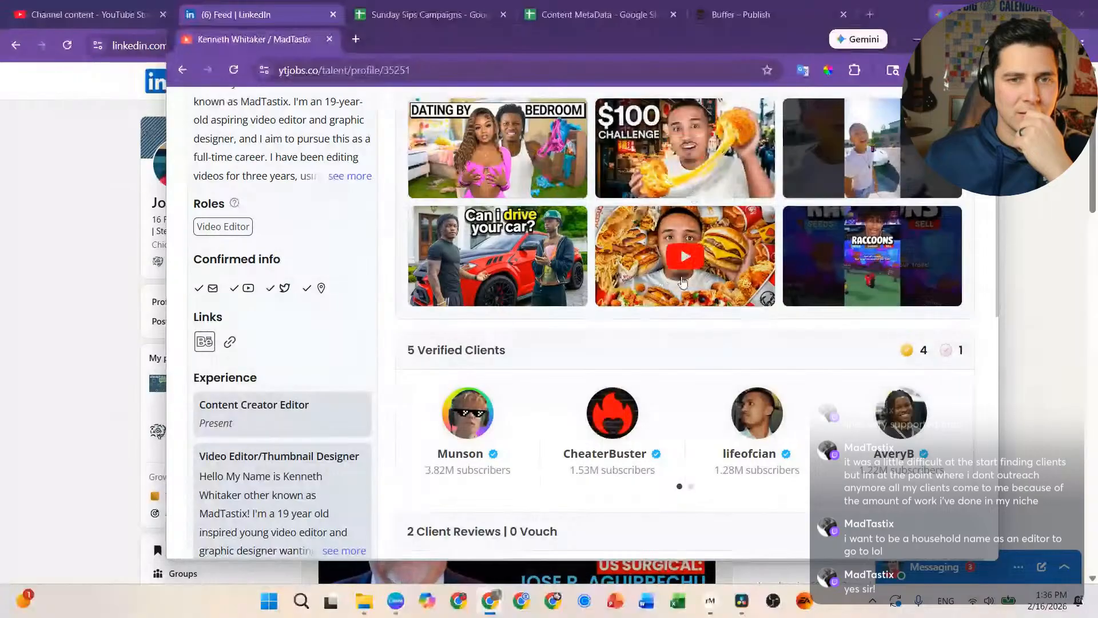
scroll(365, 229, down, 1)
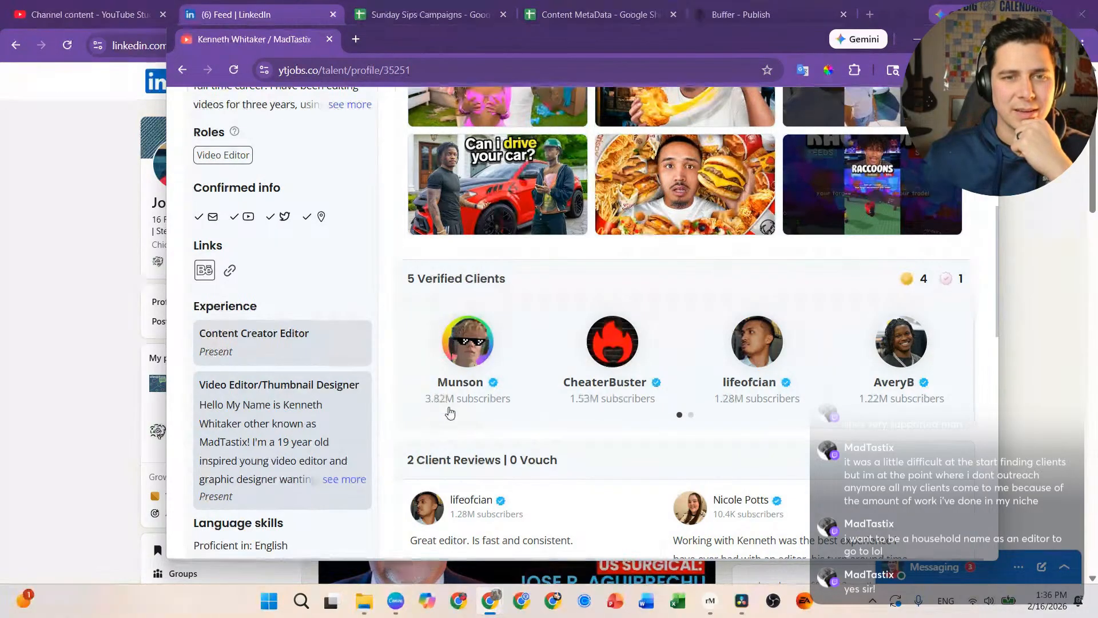
scroll(585, 327, down, 1)
scroll(859, 337, down, 1)
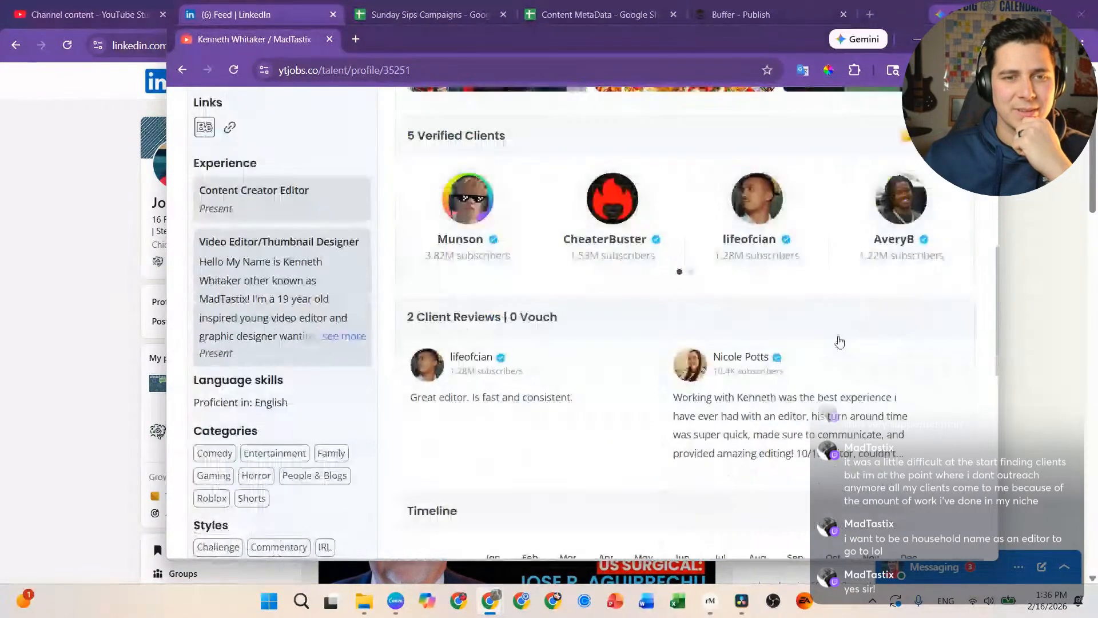
scroll(483, 418, down, 1)
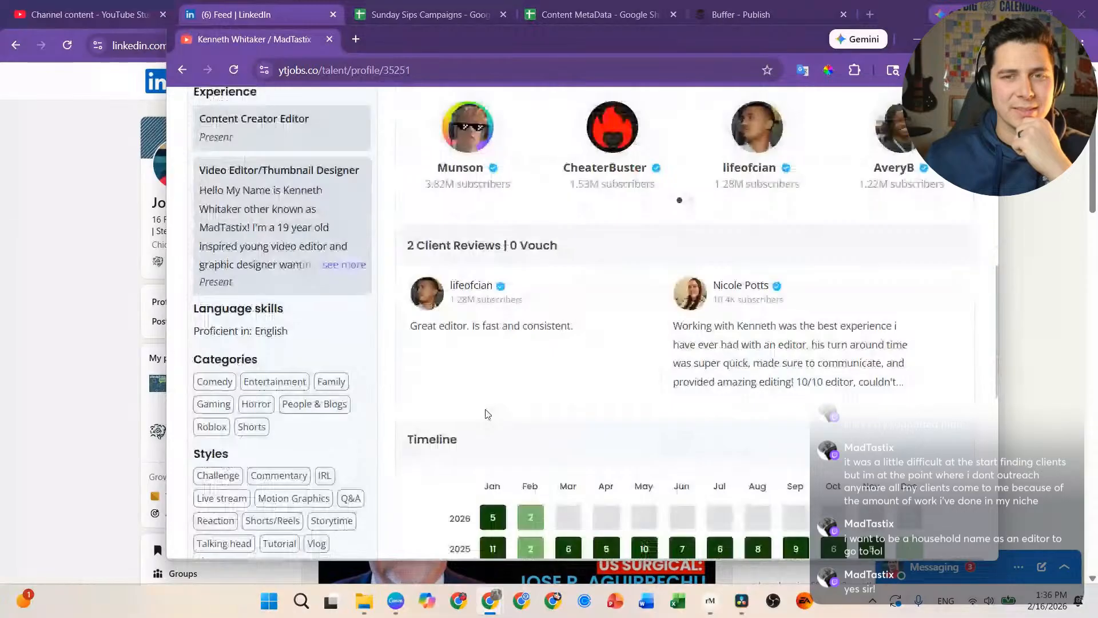
scroll(716, 348, down, 1)
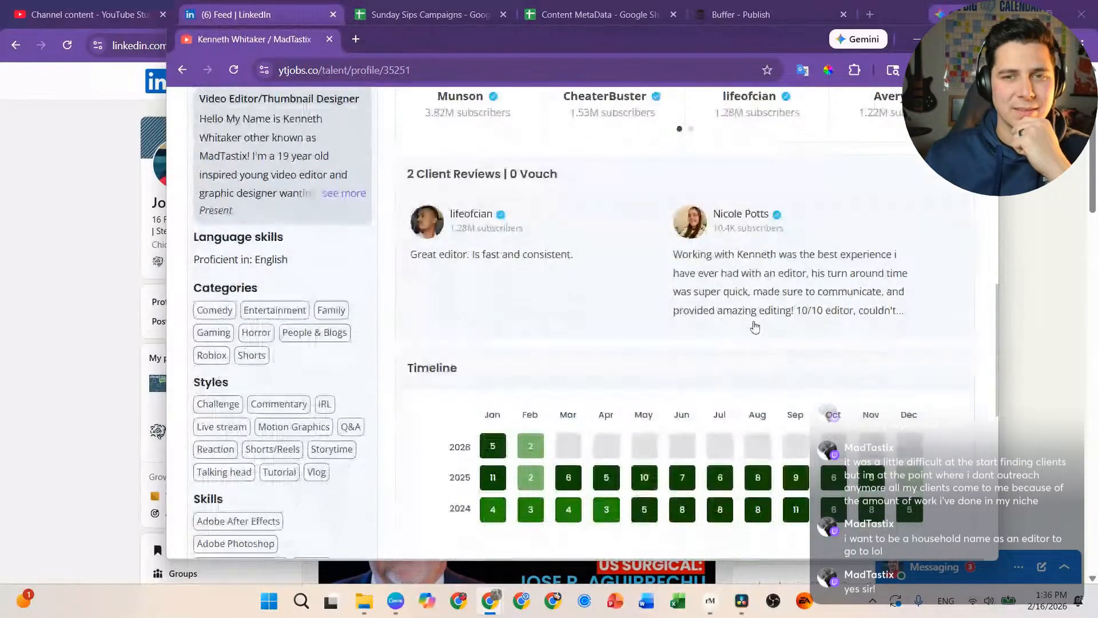
scroll(767, 317, down, 2)
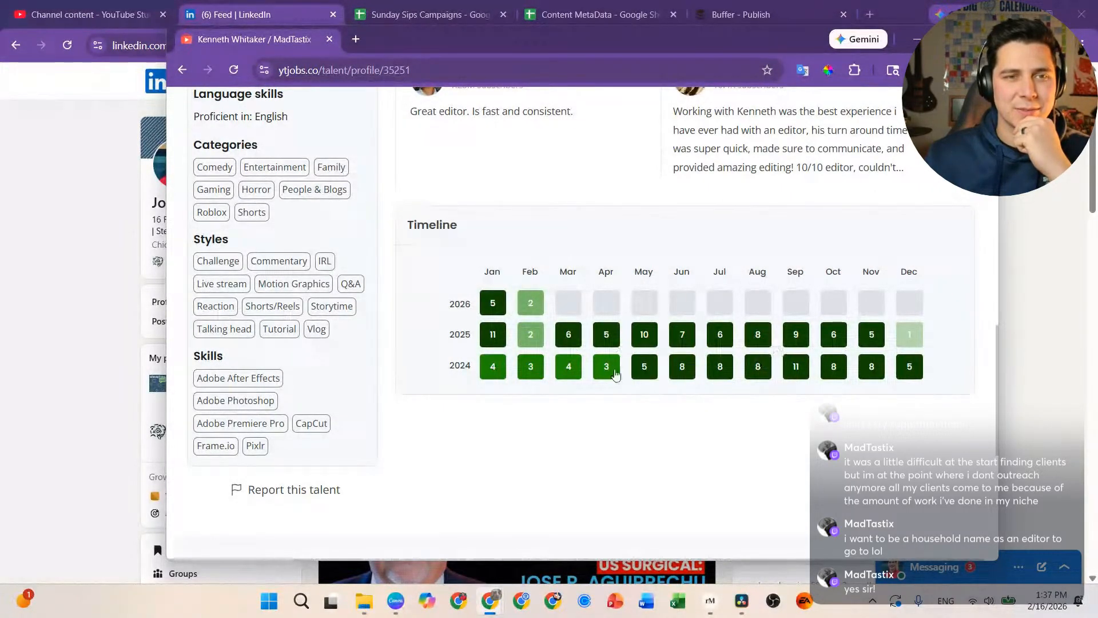
scroll(343, 363, up, 1)
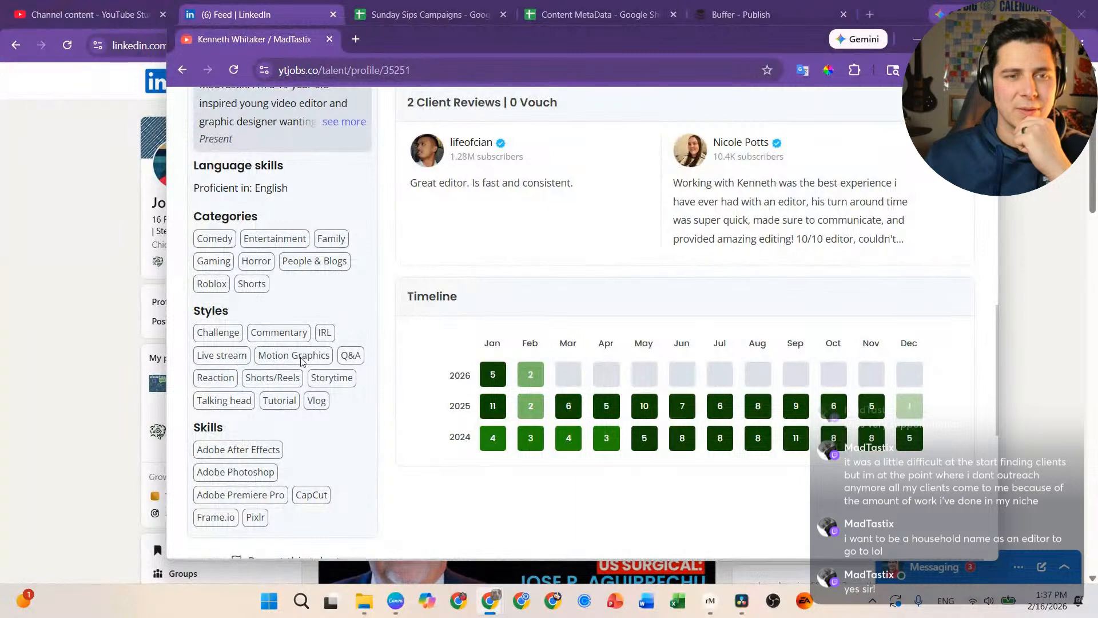
scroll(252, 453, down, 1)
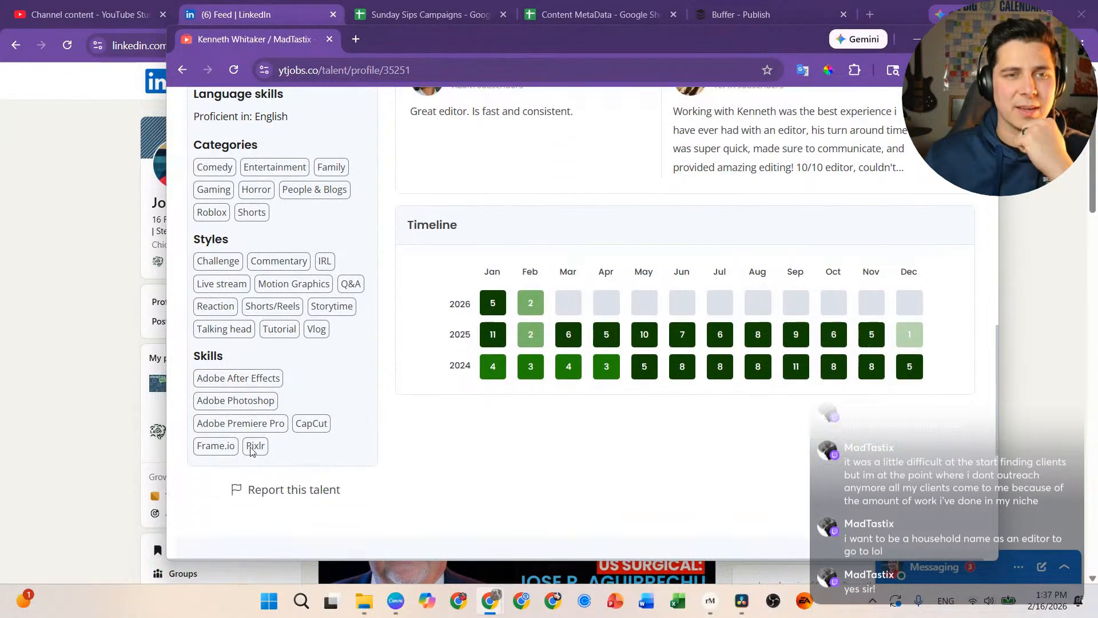
scroll(248, 419, down, 5)
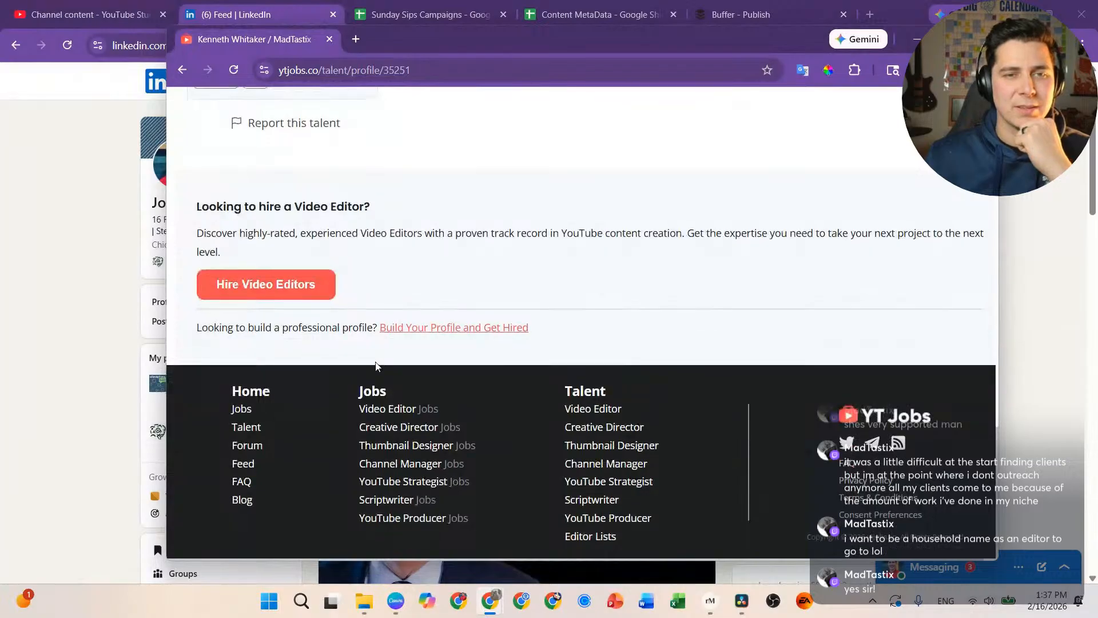
scroll(376, 366, up, 7)
scroll(334, 364, up, 2)
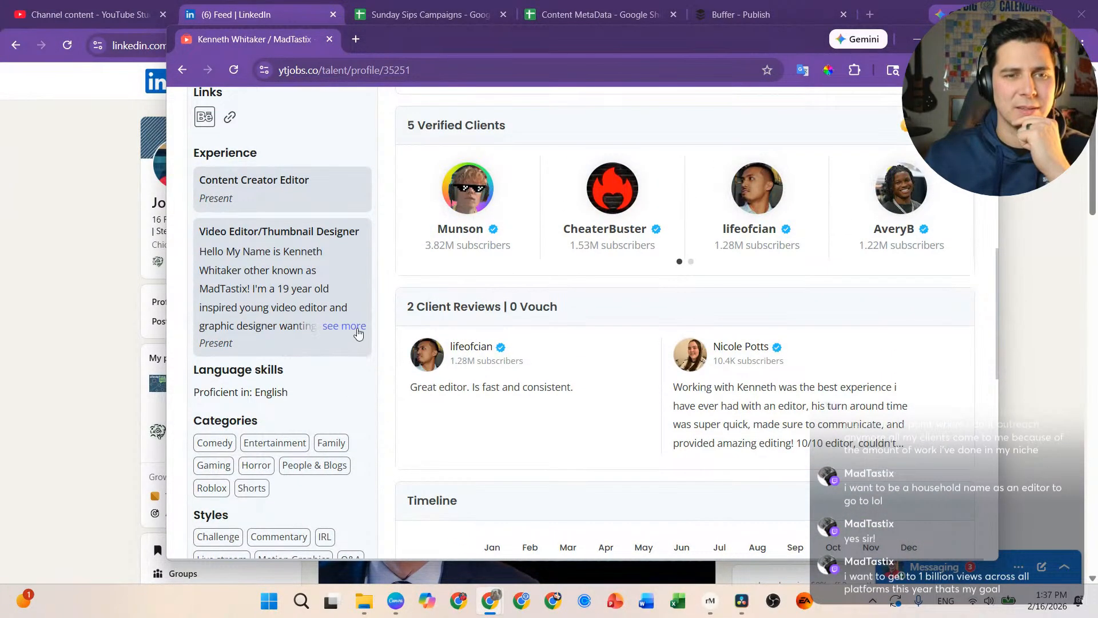
click(358, 326)
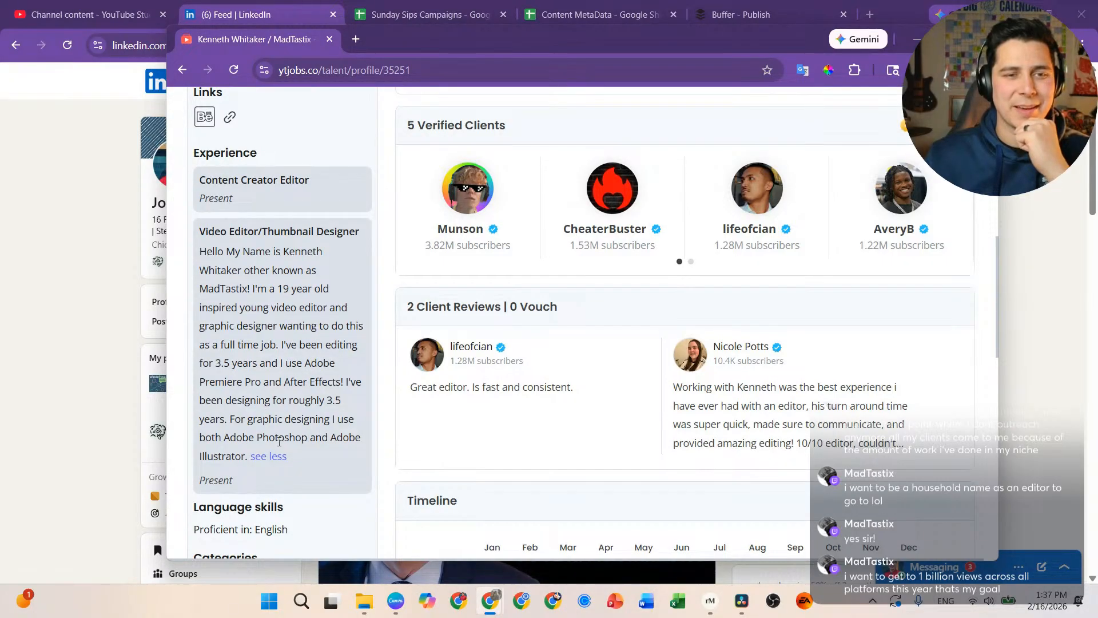
scroll(335, 411, up, 3)
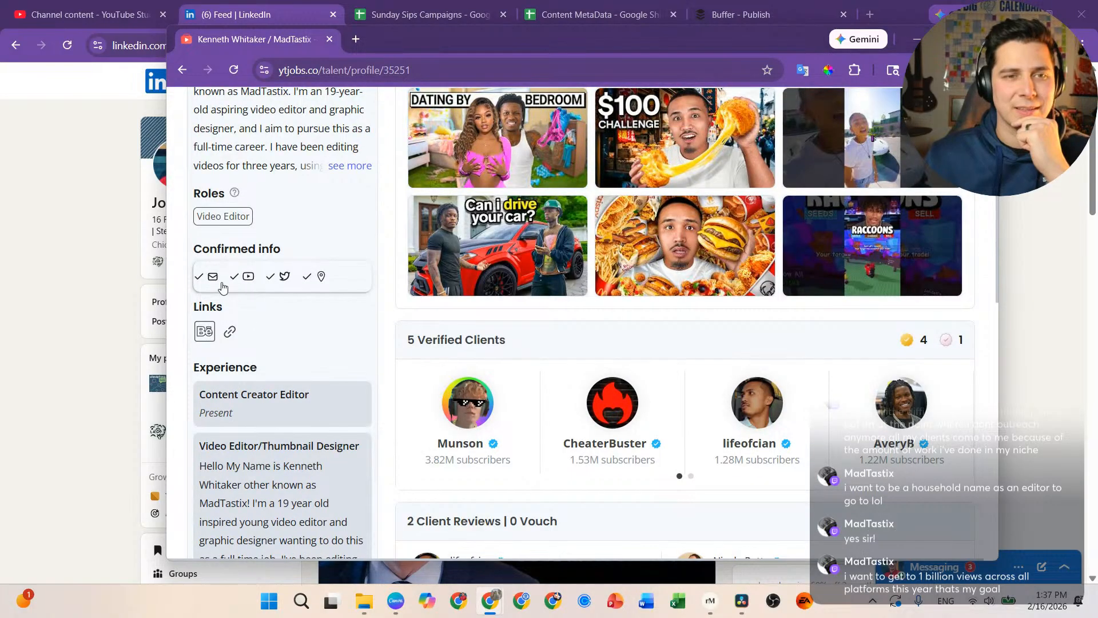
scroll(241, 287, up, 3)
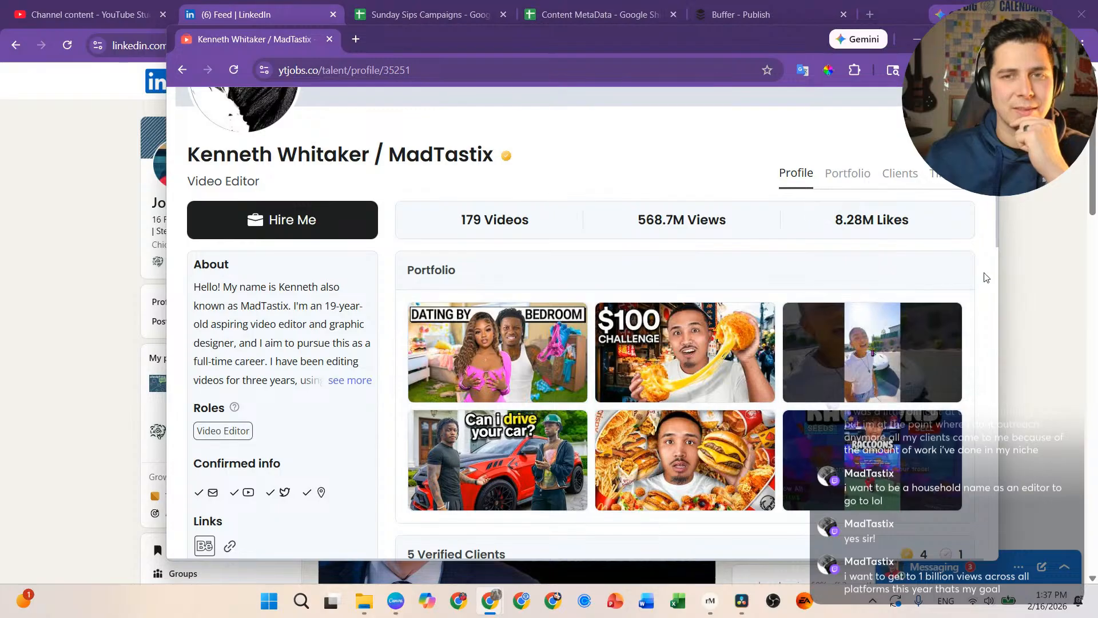
Step: Open the editor's Portfolio tab and browse the video grid
click(846, 174)
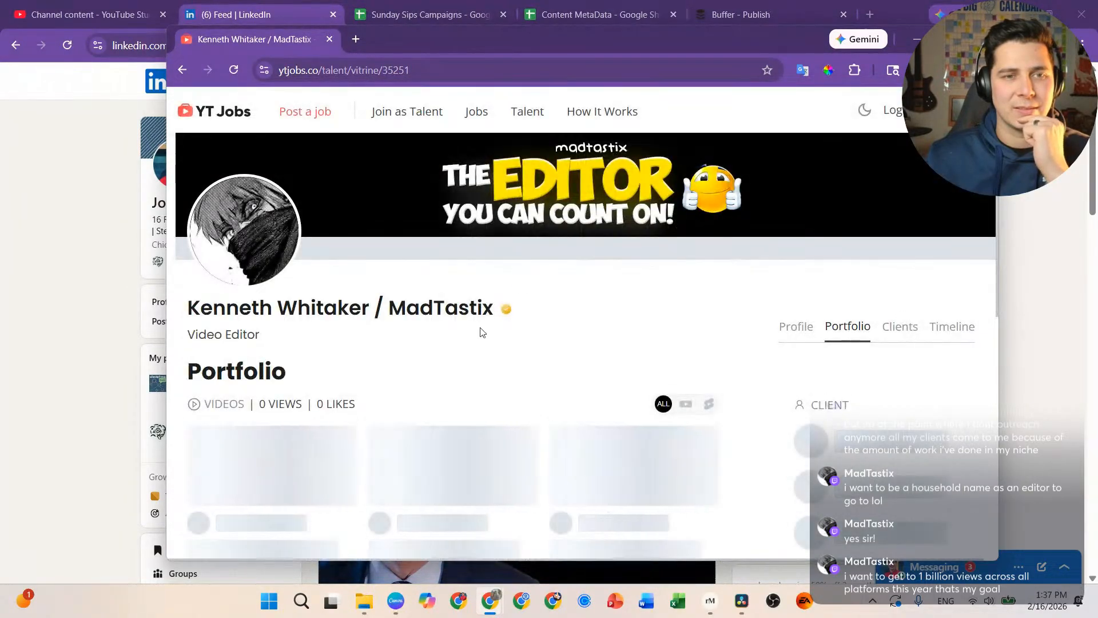
scroll(475, 367, down, 4)
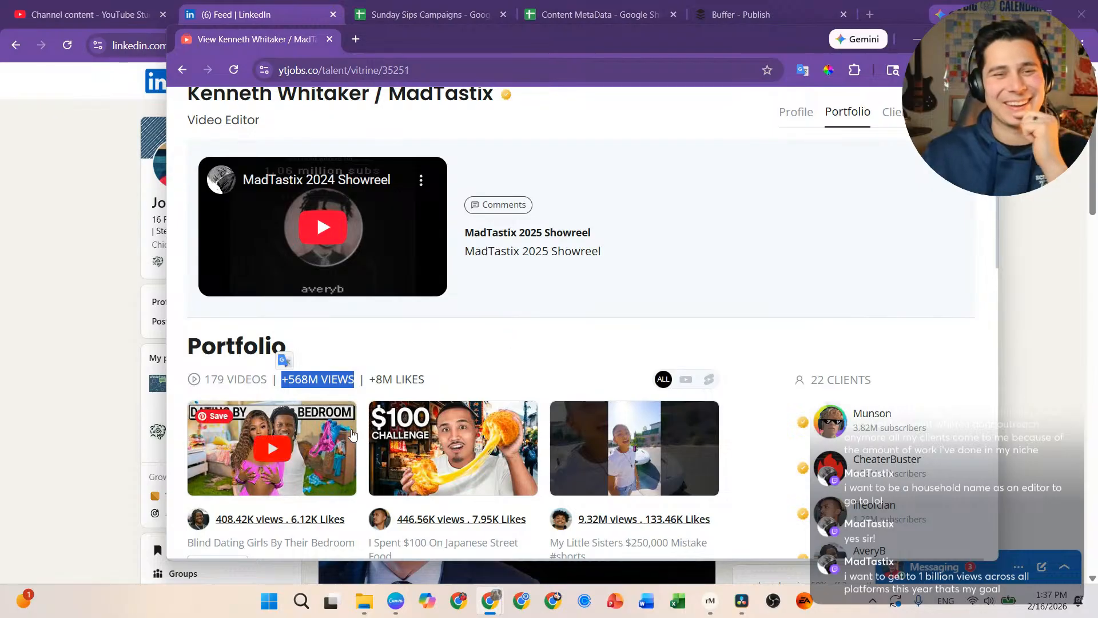
scroll(489, 382, down, 1)
scroll(482, 382, down, 1)
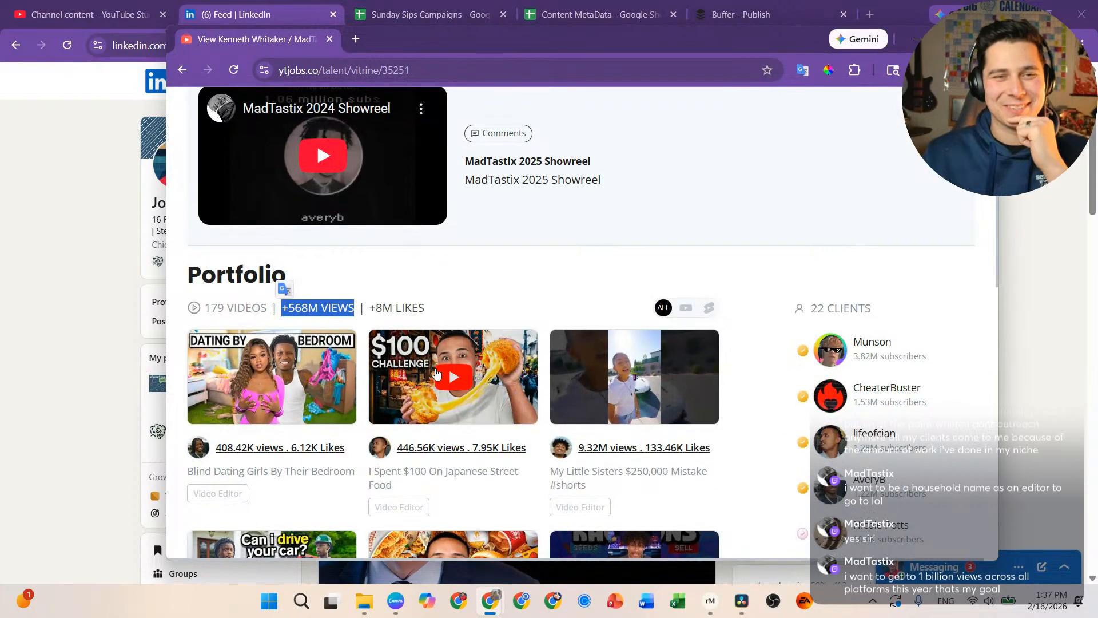
scroll(745, 342, down, 2)
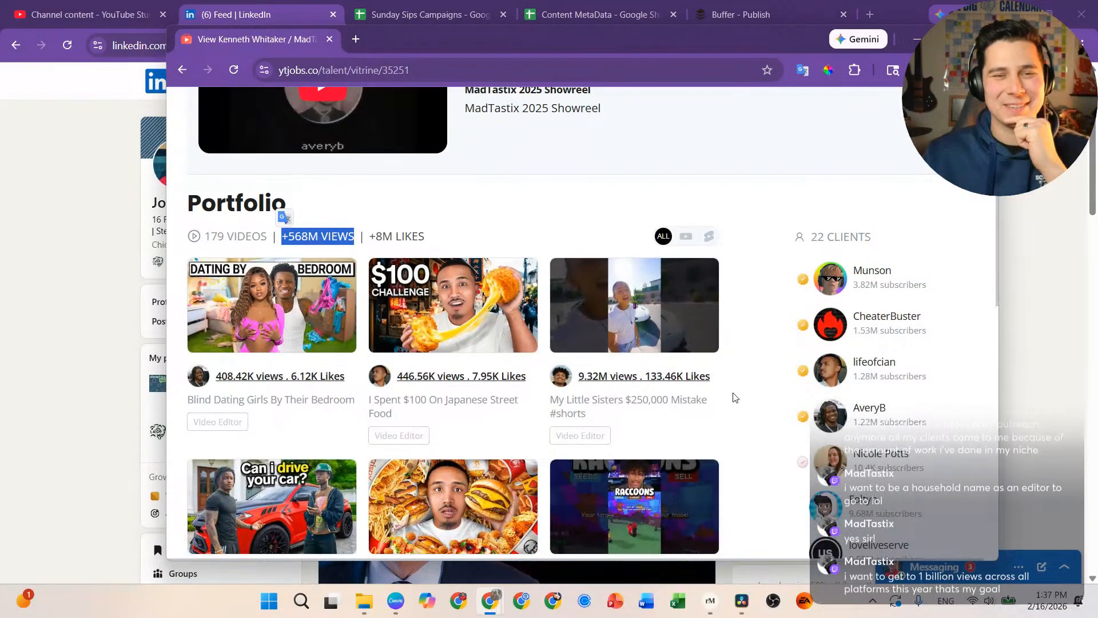
scroll(735, 397, down, 4)
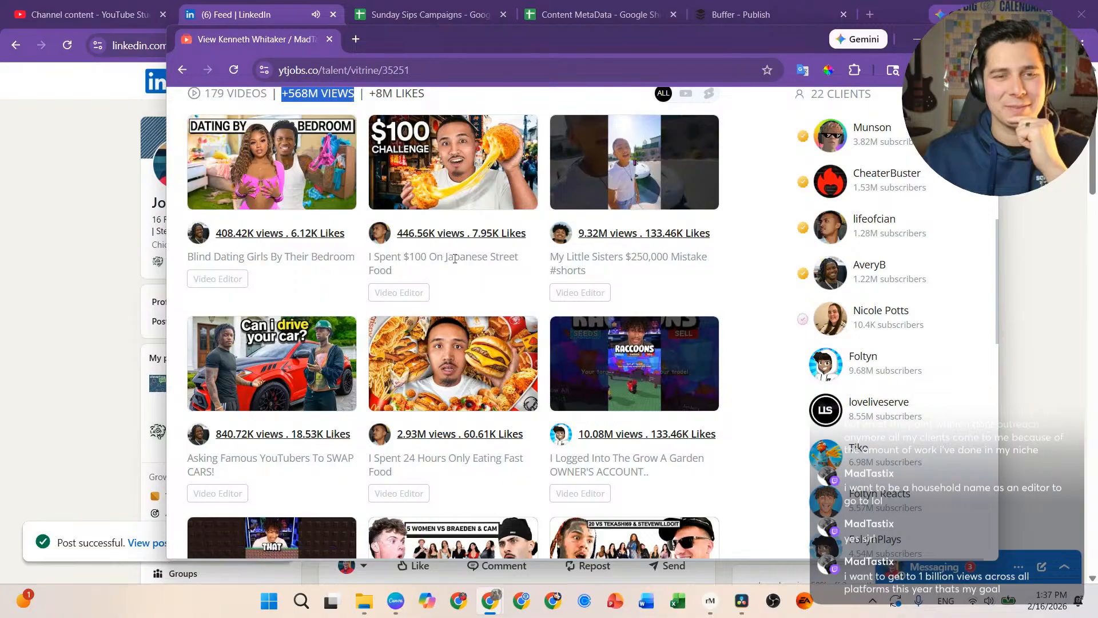
scroll(442, 372, down, 5)
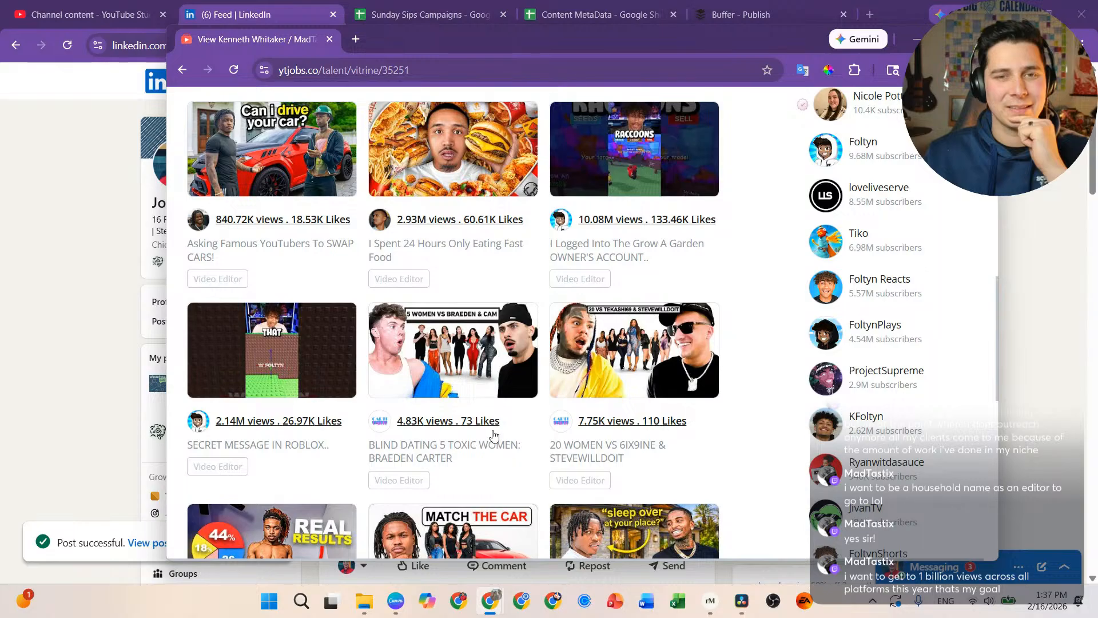
scroll(494, 435, down, 1)
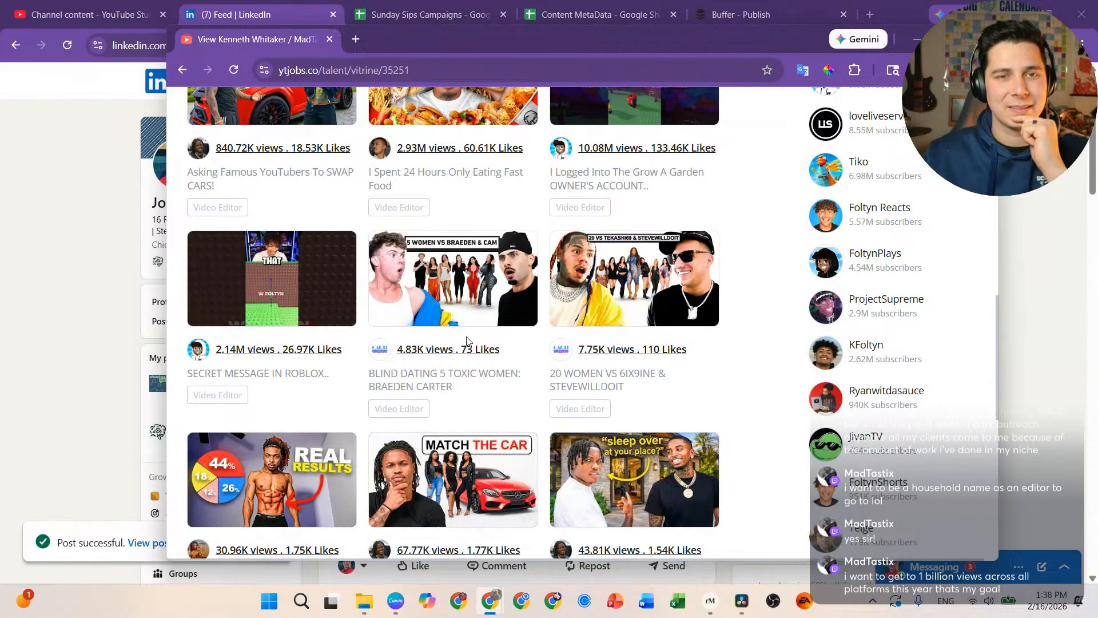
scroll(466, 341, down, 2)
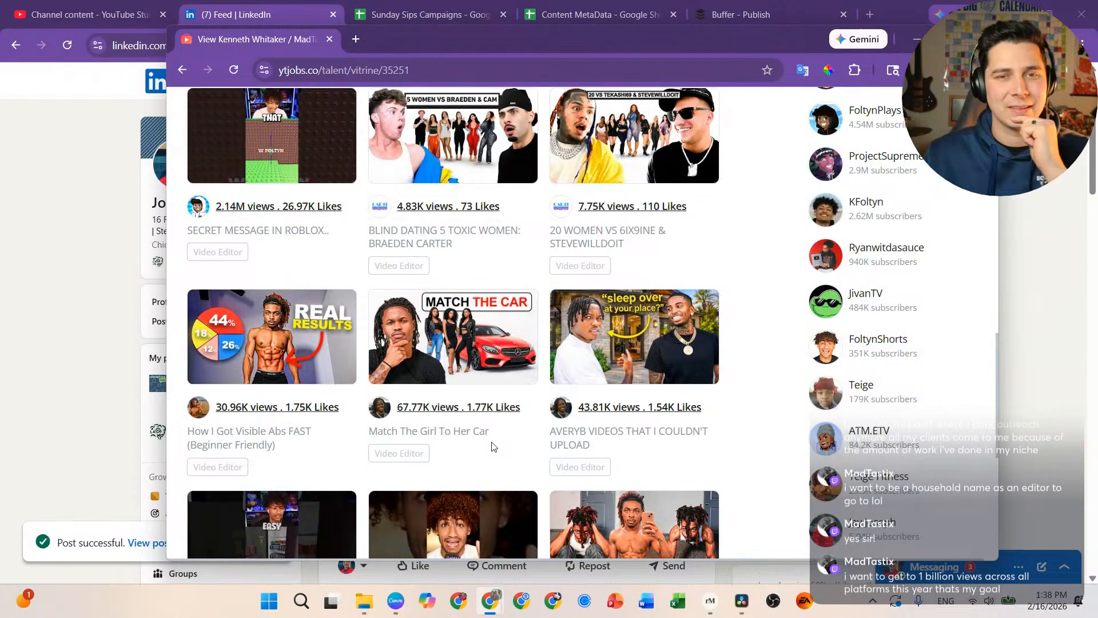
scroll(492, 446, down, 2)
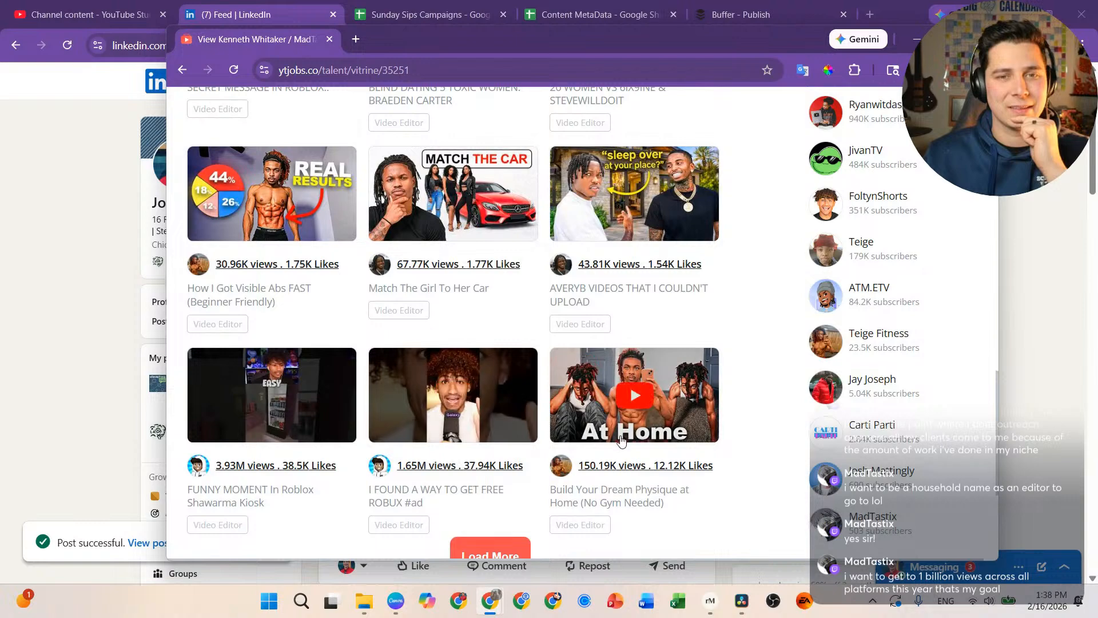
scroll(434, 429, down, 2)
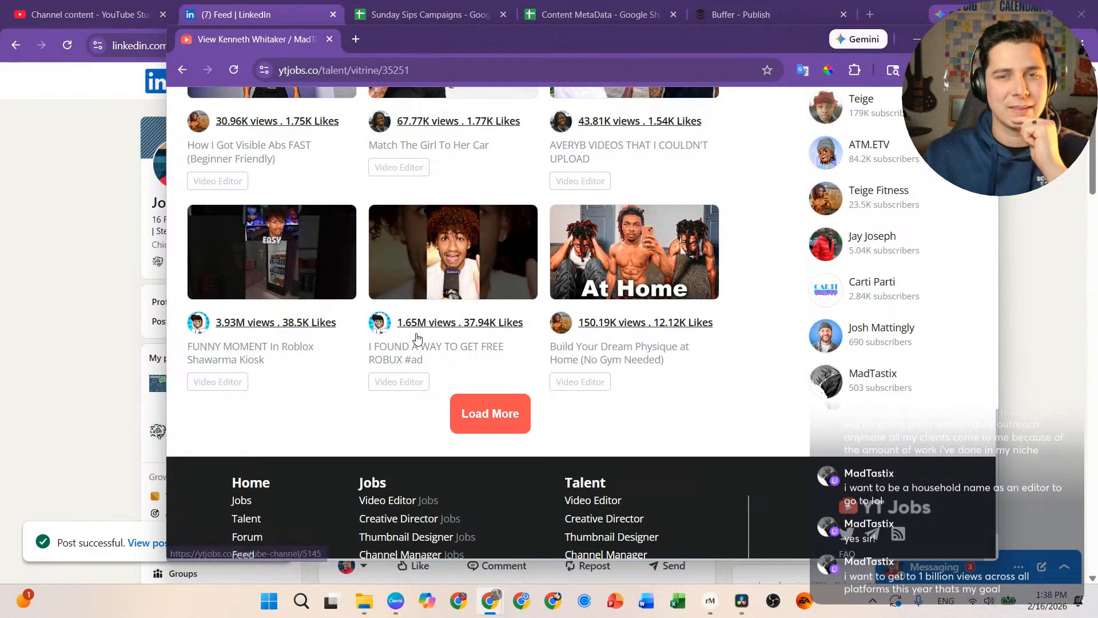
scroll(416, 340, up, 10)
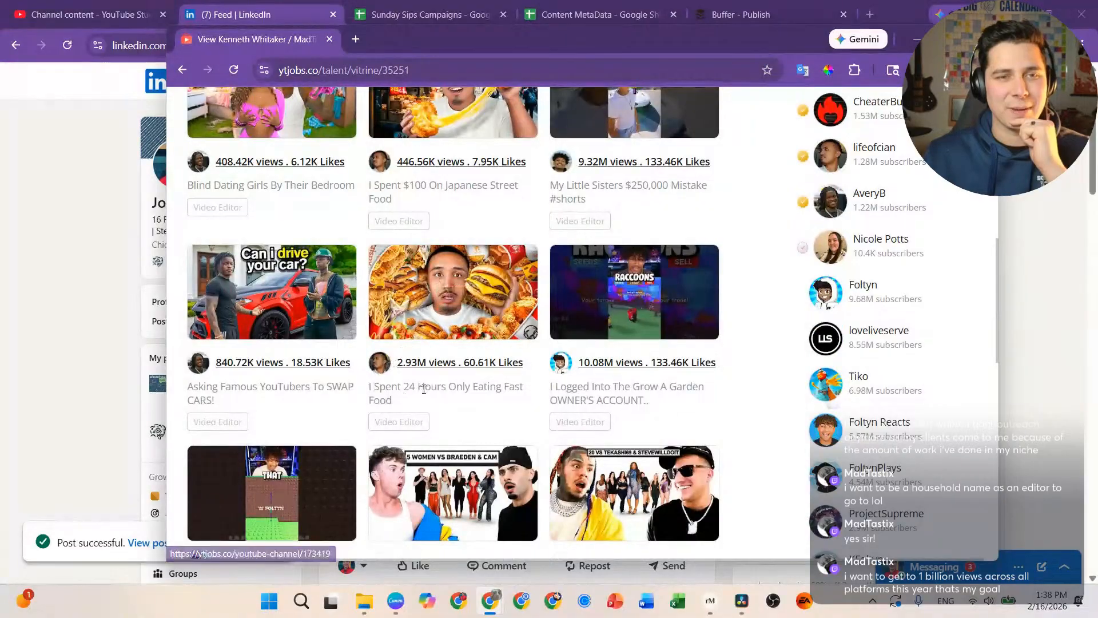
scroll(422, 387, up, 10)
scroll(430, 436, down, 2)
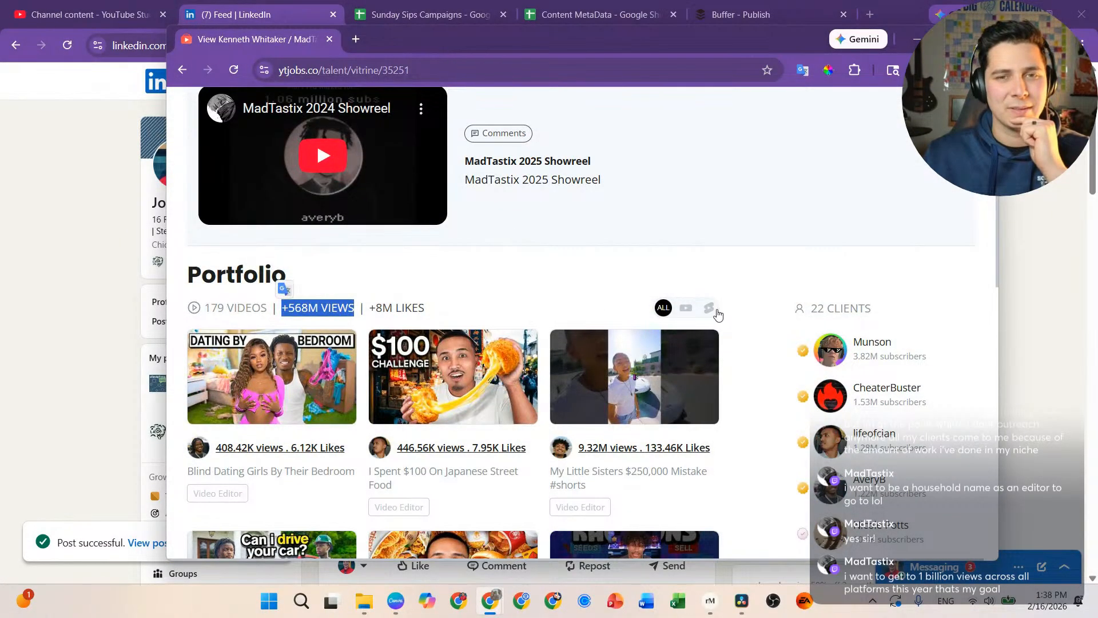
scroll(757, 328, down, 5)
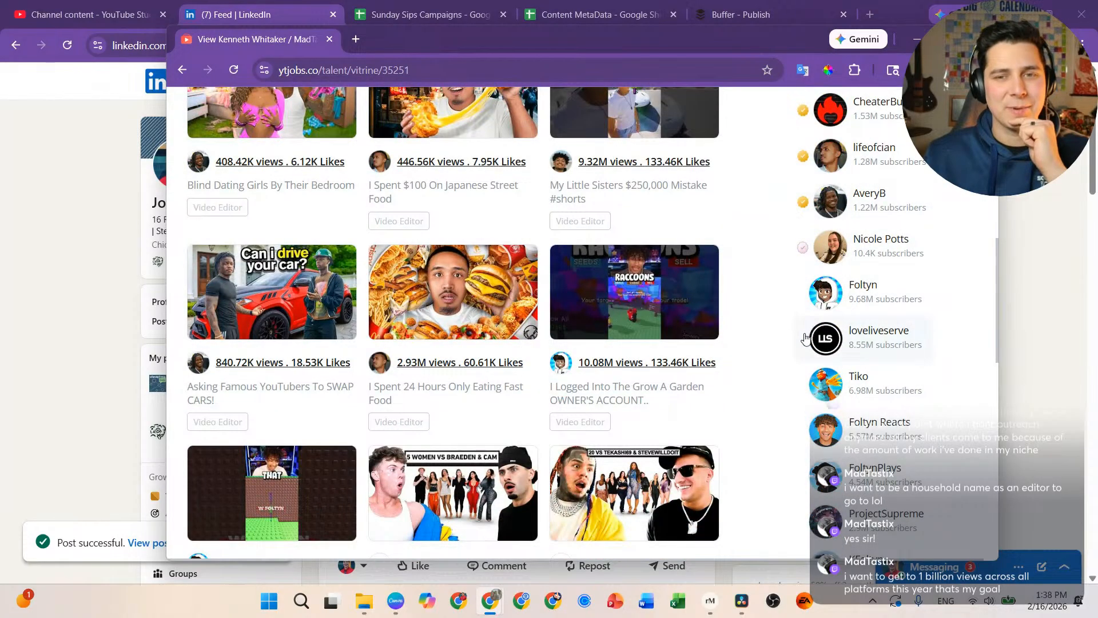
scroll(806, 338, down, 4)
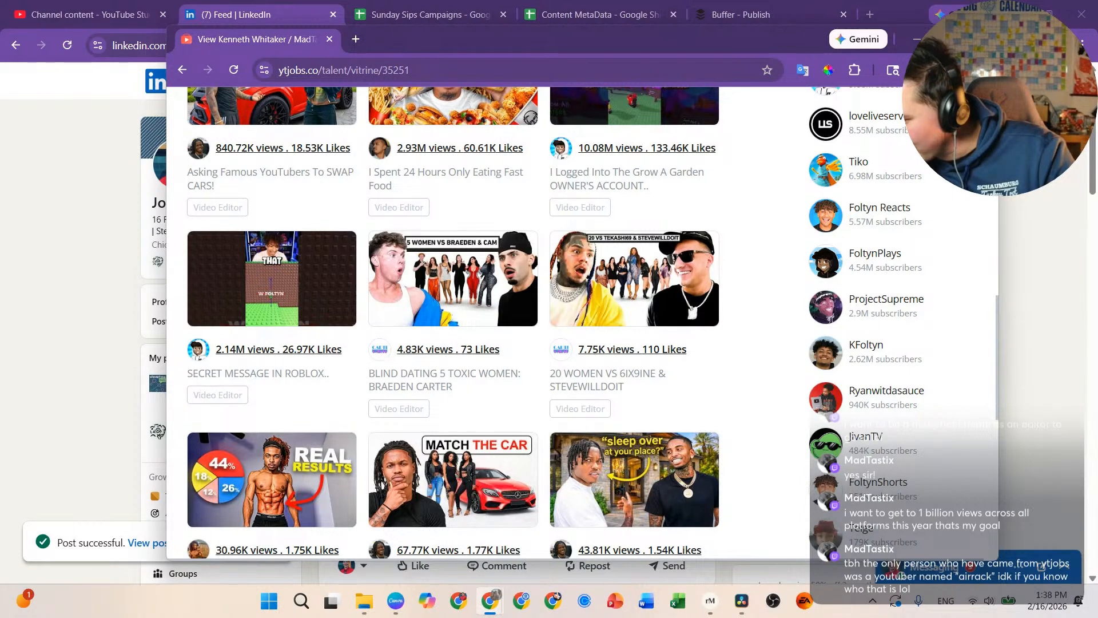
scroll(446, 321, up, 6)
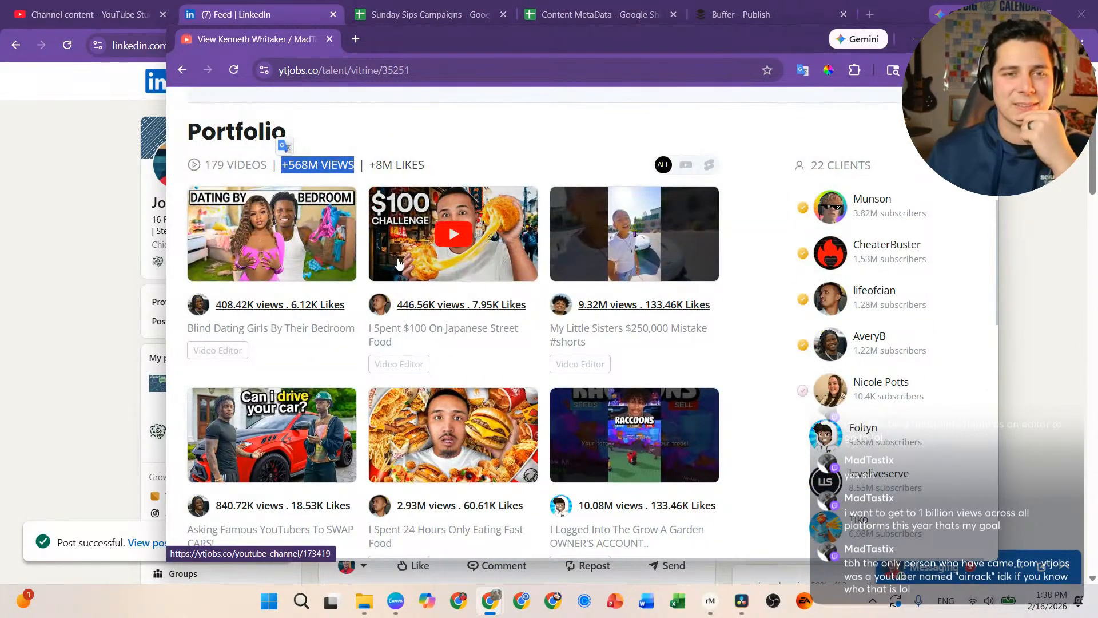
Step: Play 'I Spent $100 On Japanese Street Food' full screen and open its playback settings
click(457, 238)
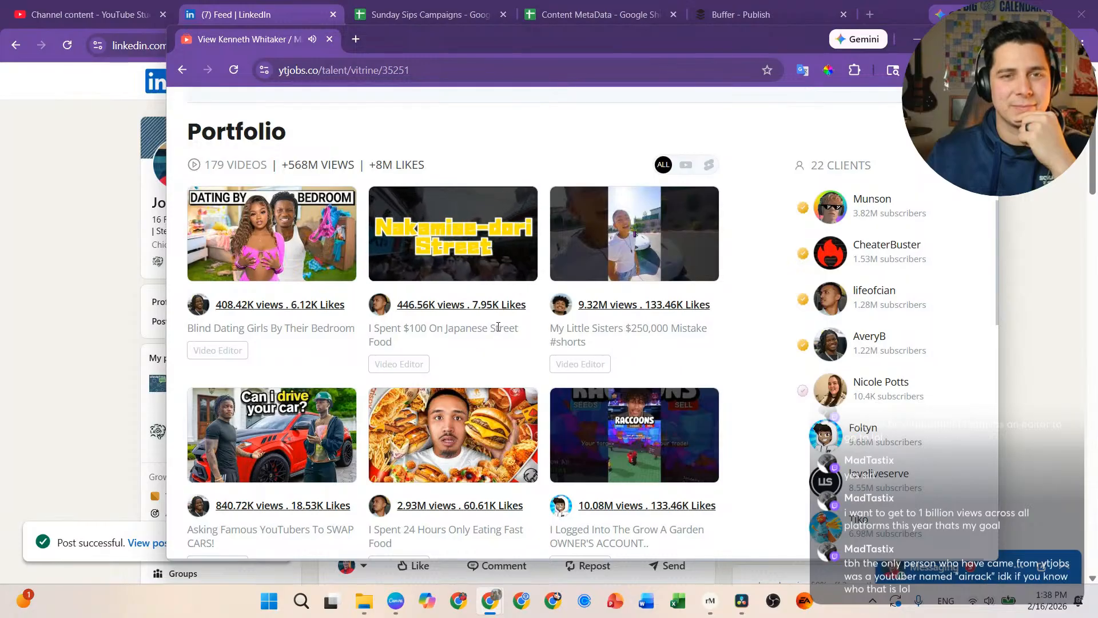
mouse_move(517, 260)
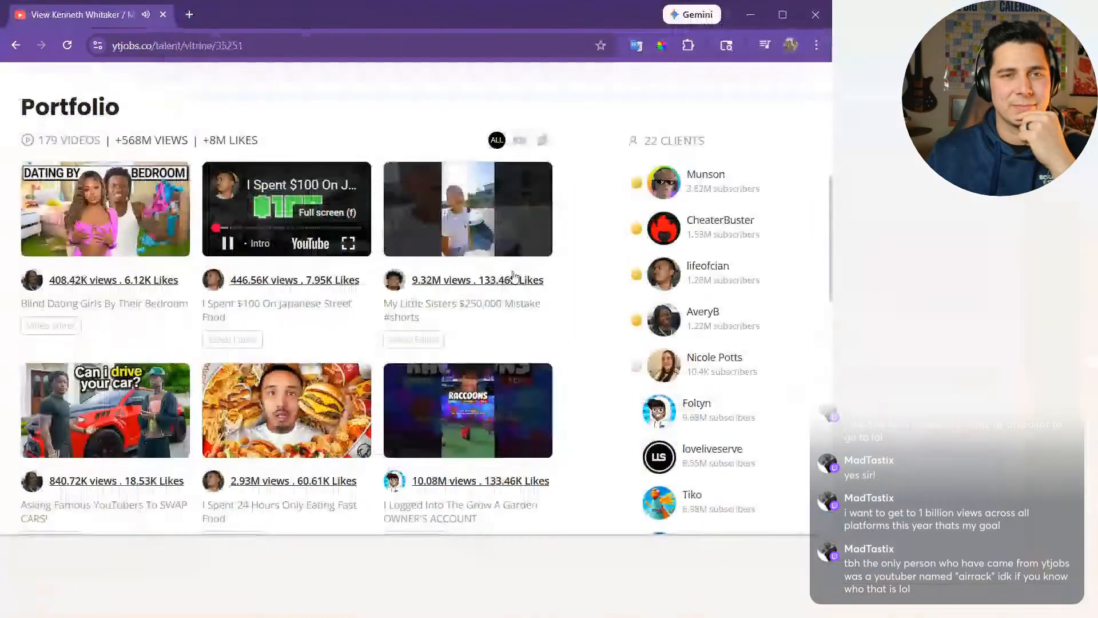
click(348, 243)
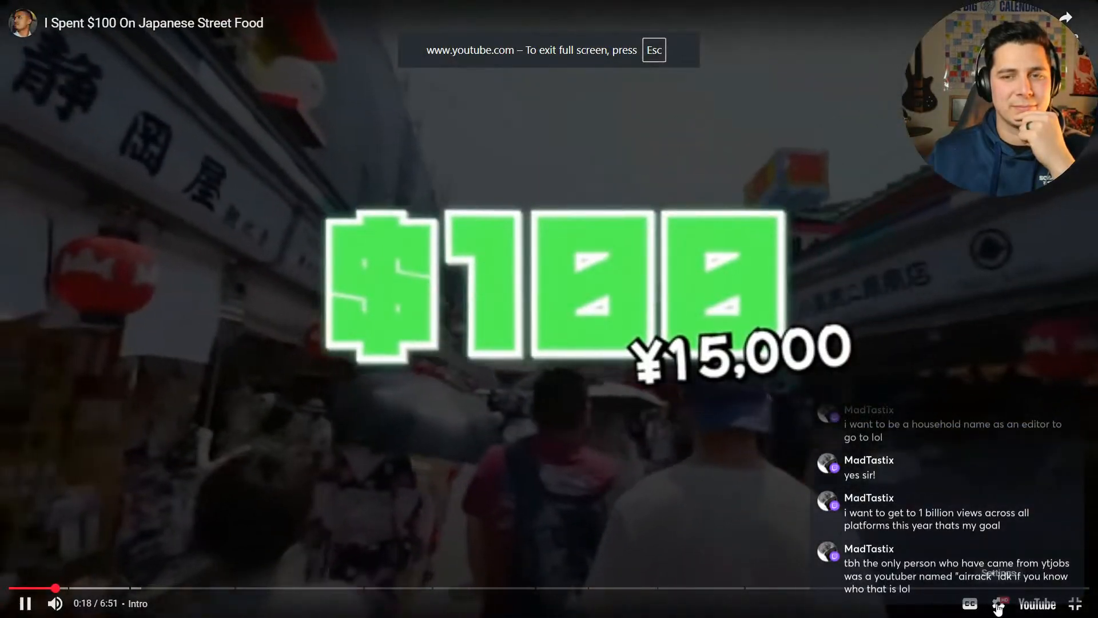
click(999, 603)
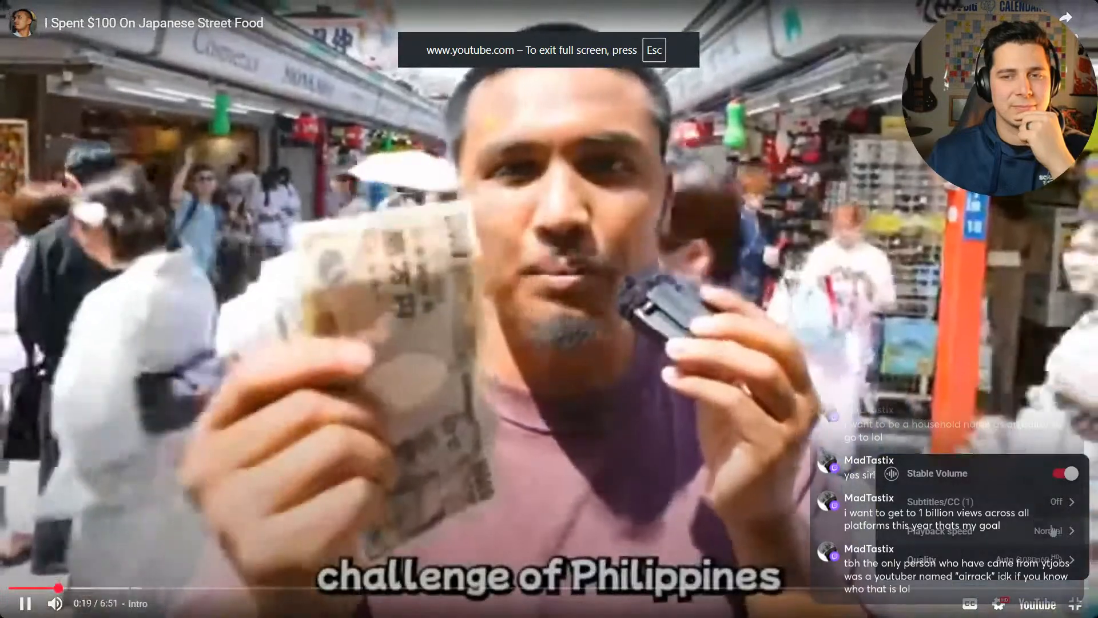
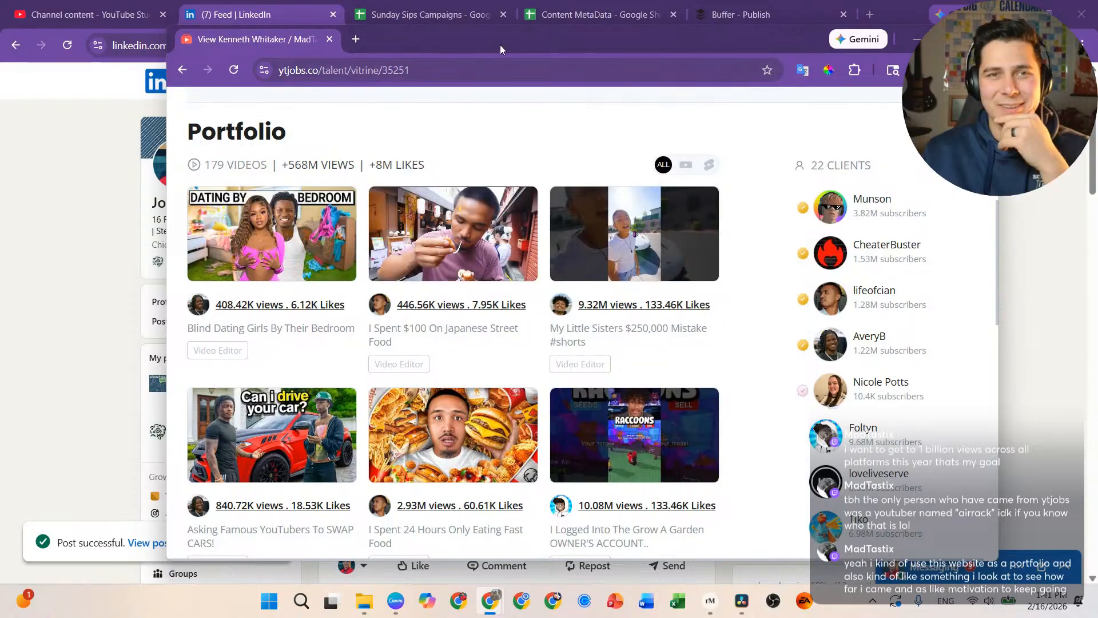
Step: Shift the YTJobs portfolio window aside and dismiss it to reveal the LinkedIn feed
drag(500, 45, 497, 78)
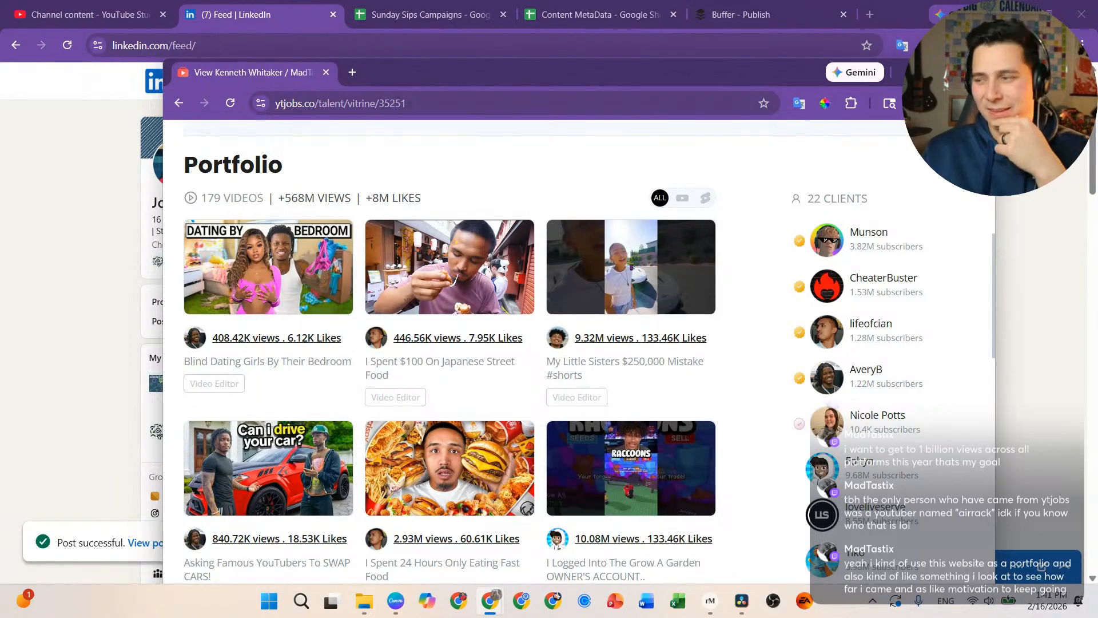
click(979, 72)
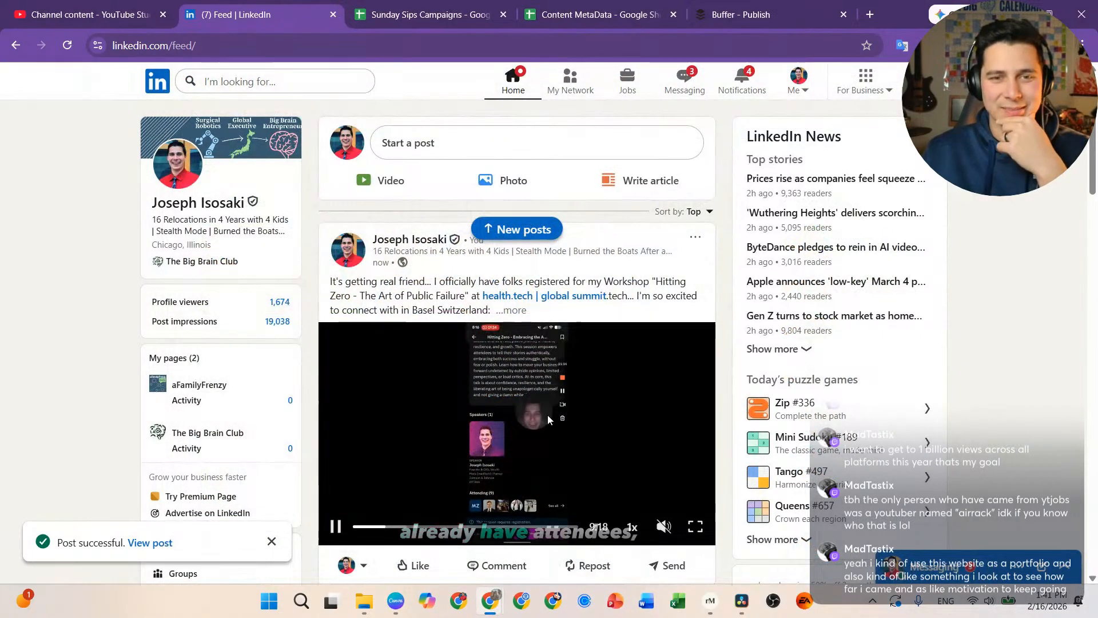
Step: Comment 'Excited to connect in Basel Swizerland soon! Only 15 days left to prep!' on the workshop video, then open Windows search
scroll(547, 424, down, 1)
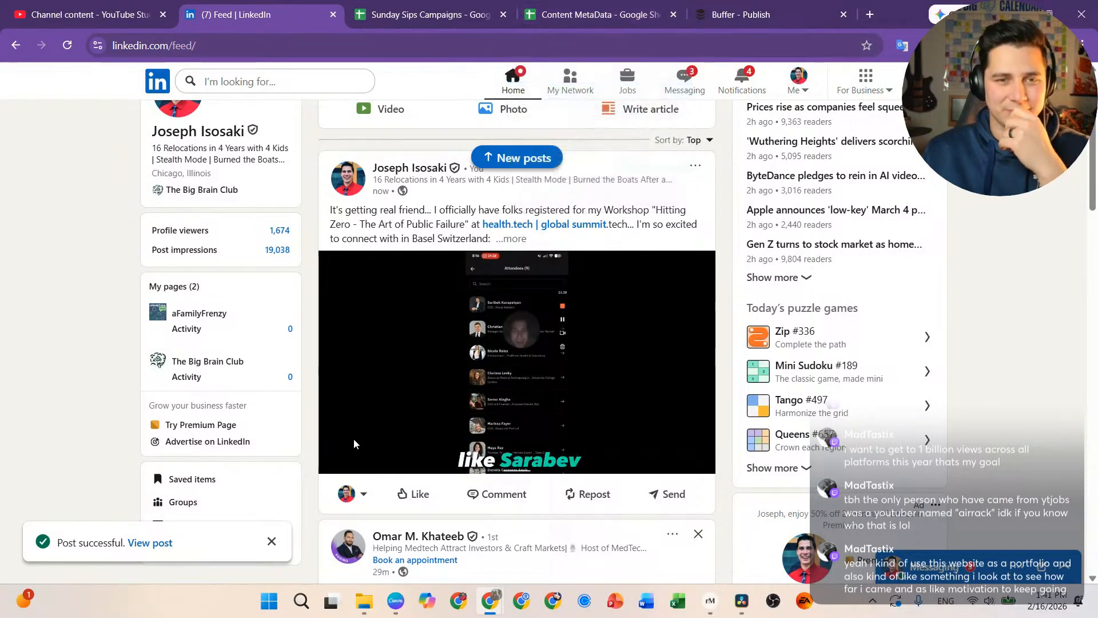
scroll(452, 400, down, 1)
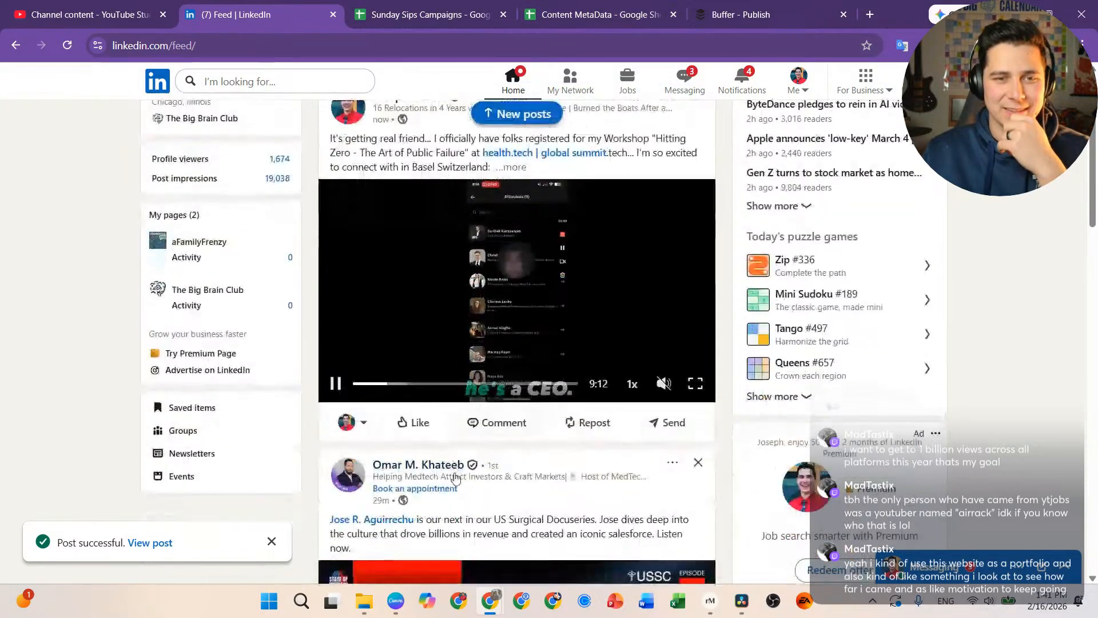
click(504, 422)
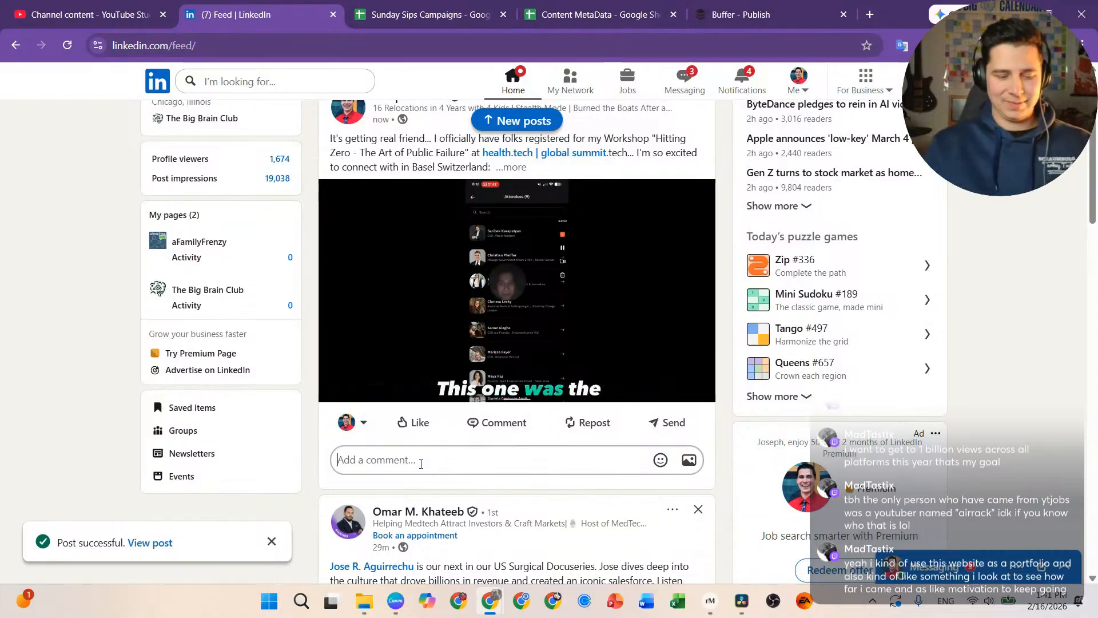
text(Excited t)
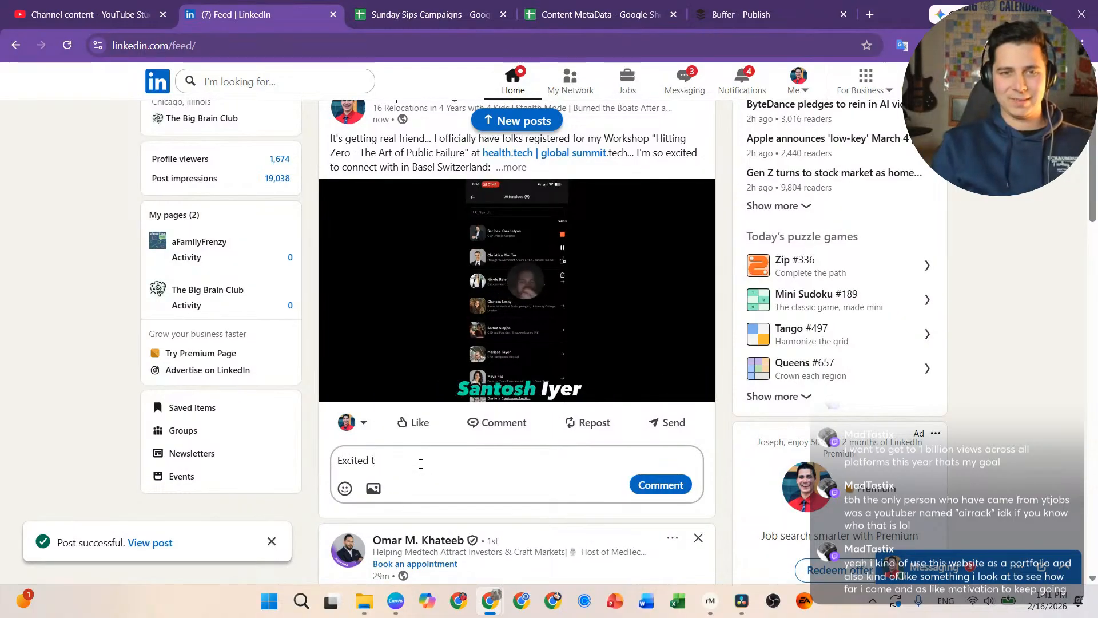
text(o connect in)
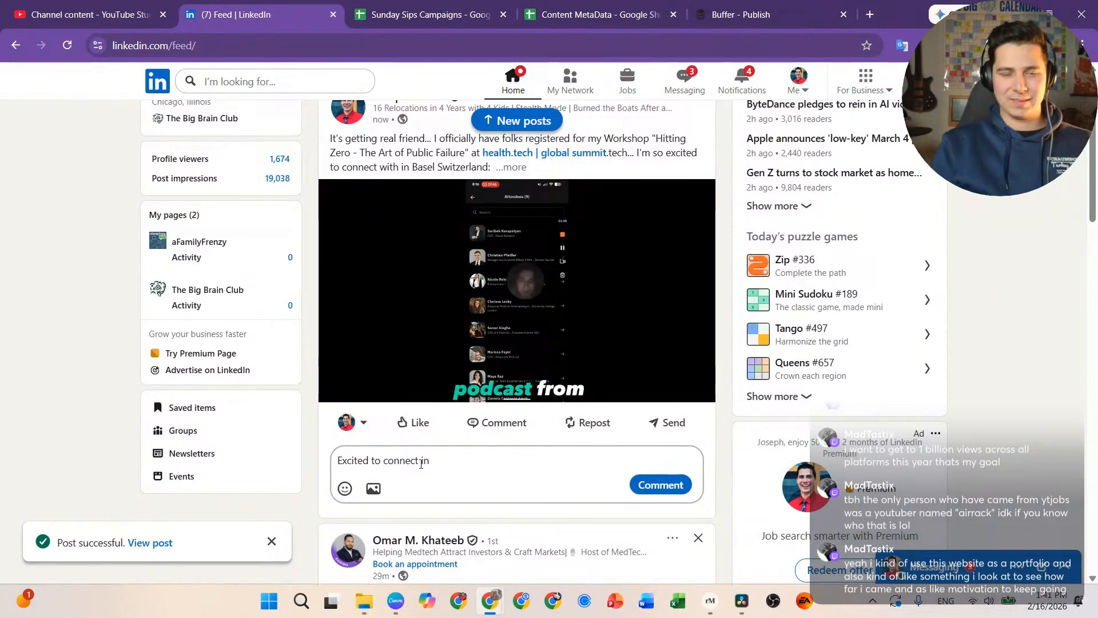
text( Basel Swi)
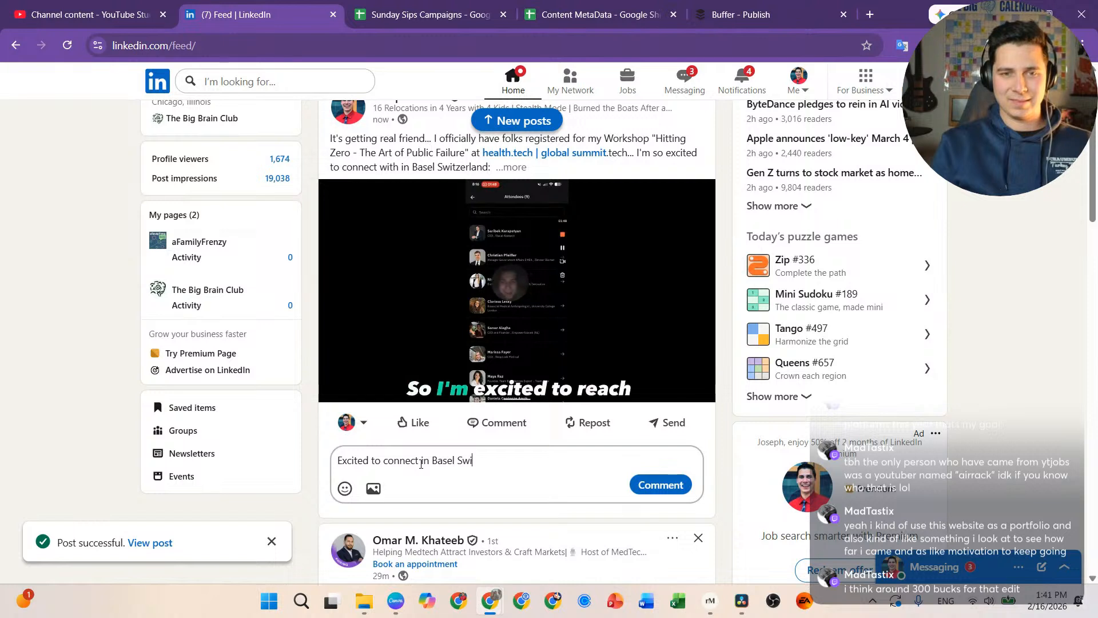
text(zerland soon!)
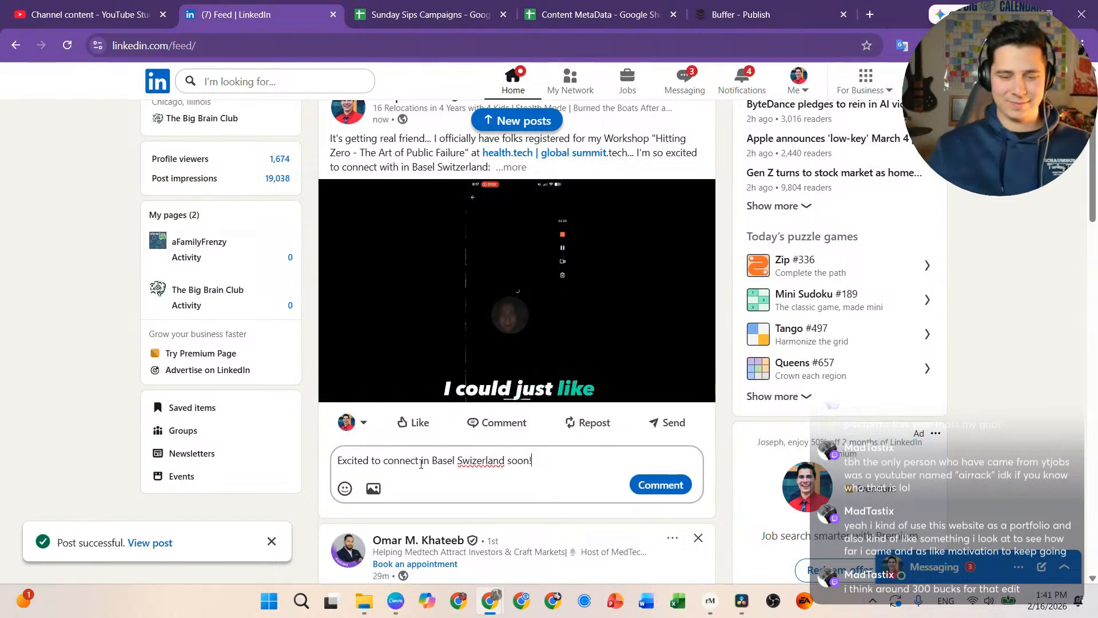
text( Only 15)
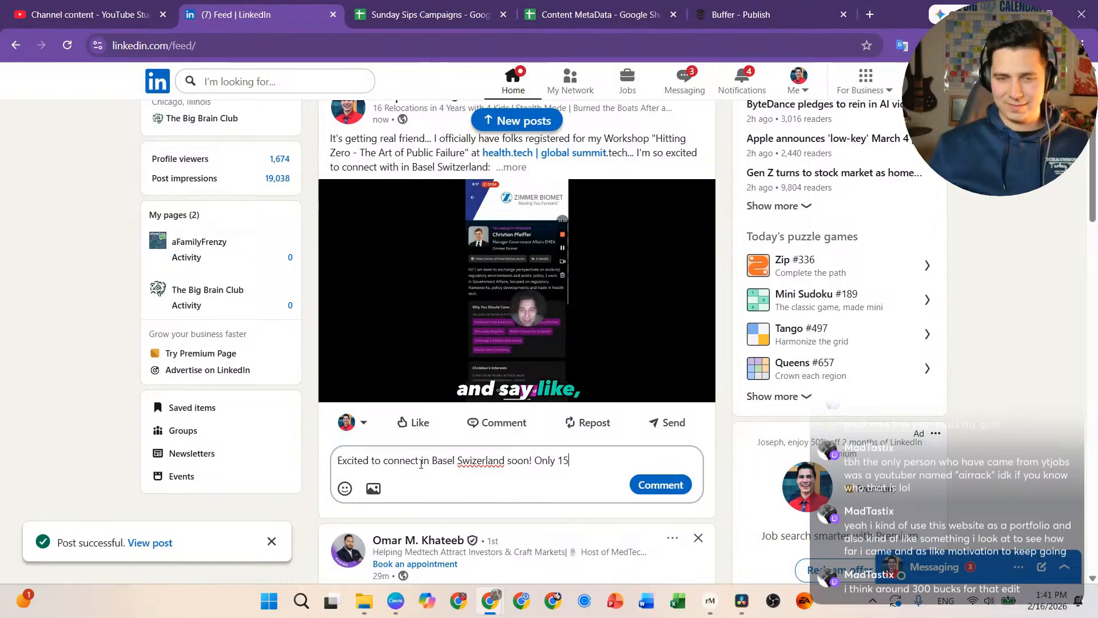
text( days lef)
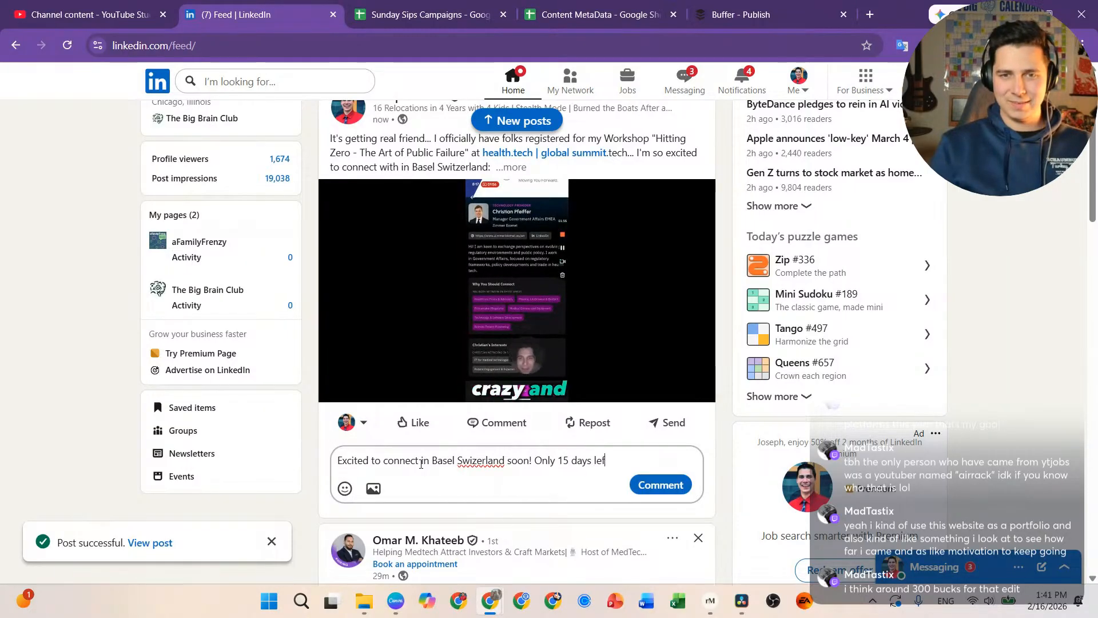
text(t to prep!)
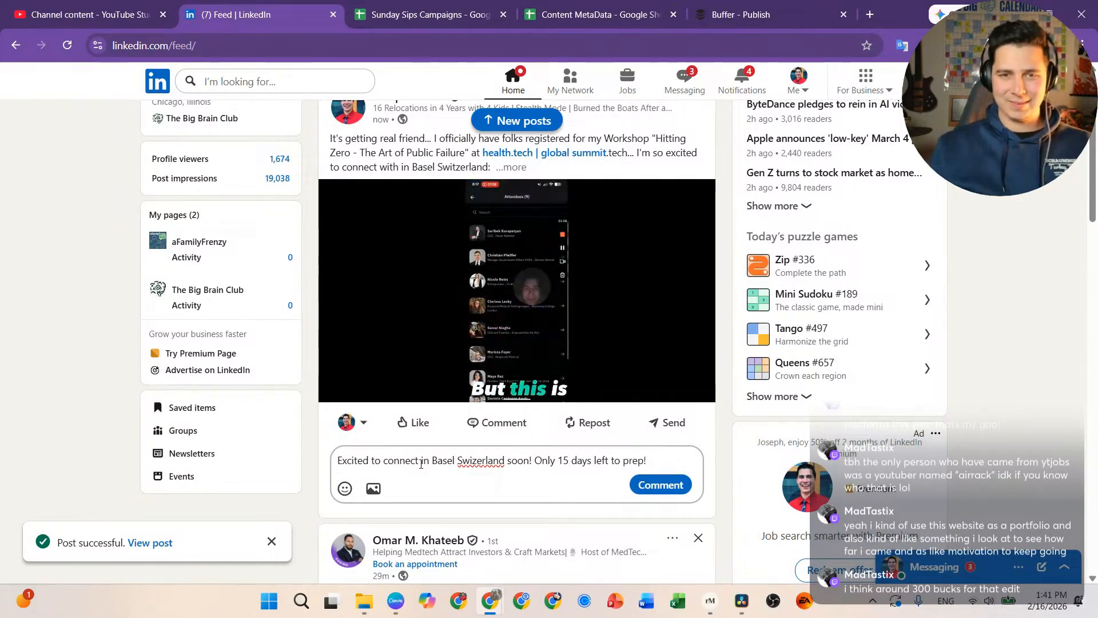
click(677, 493)
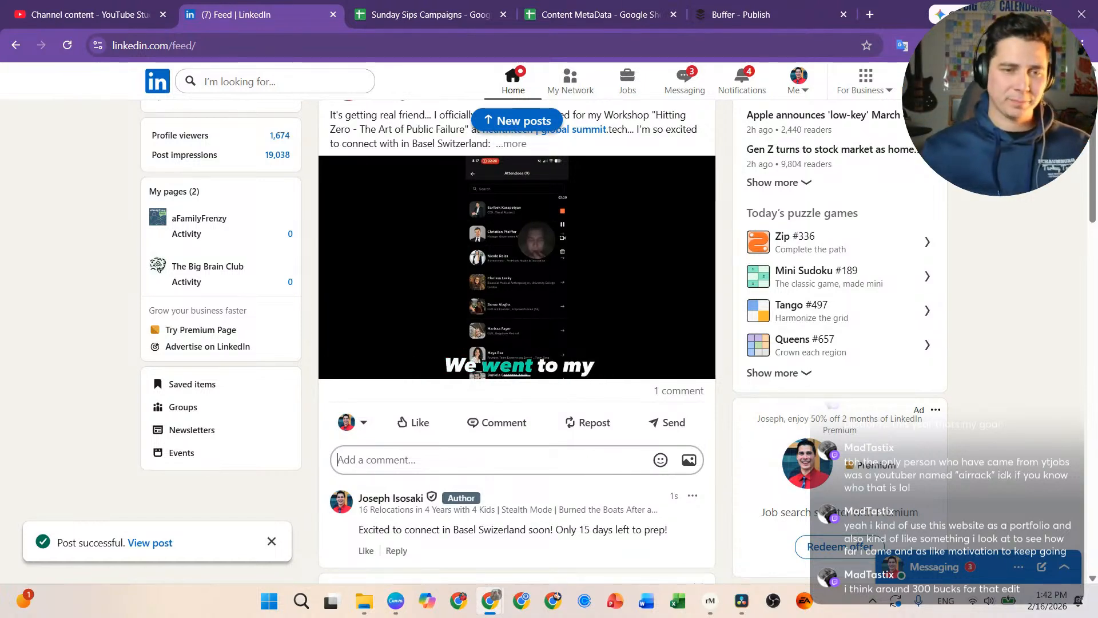
click(301, 601)
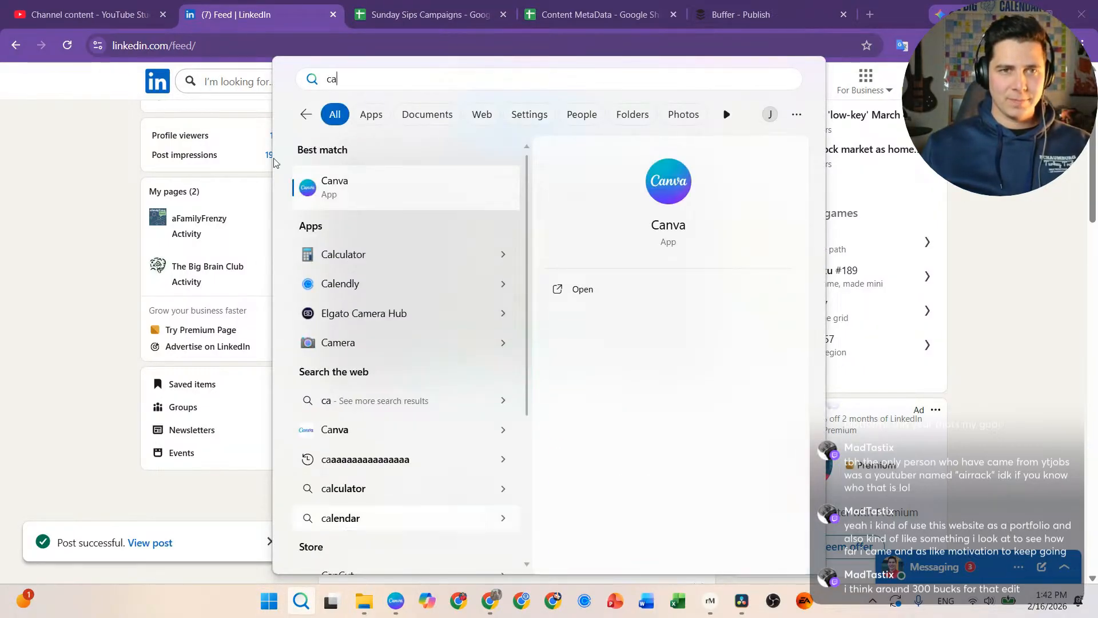
Step: Compute 5000/300 in Calculator (16.6666666666667), then open a new Chrome tab
click(354, 255)
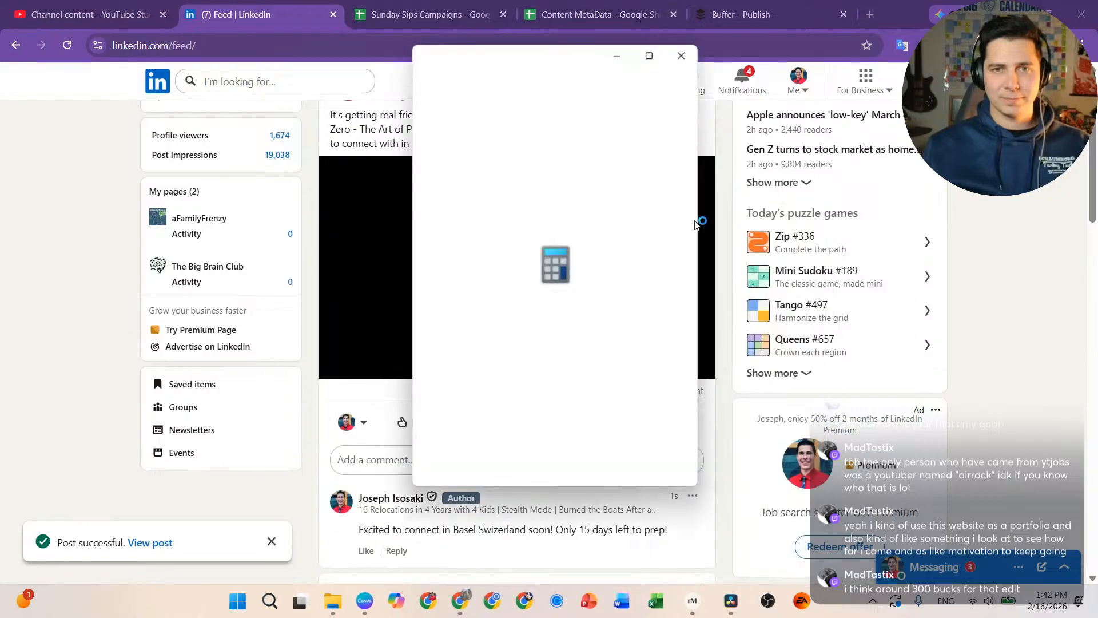
text(5)
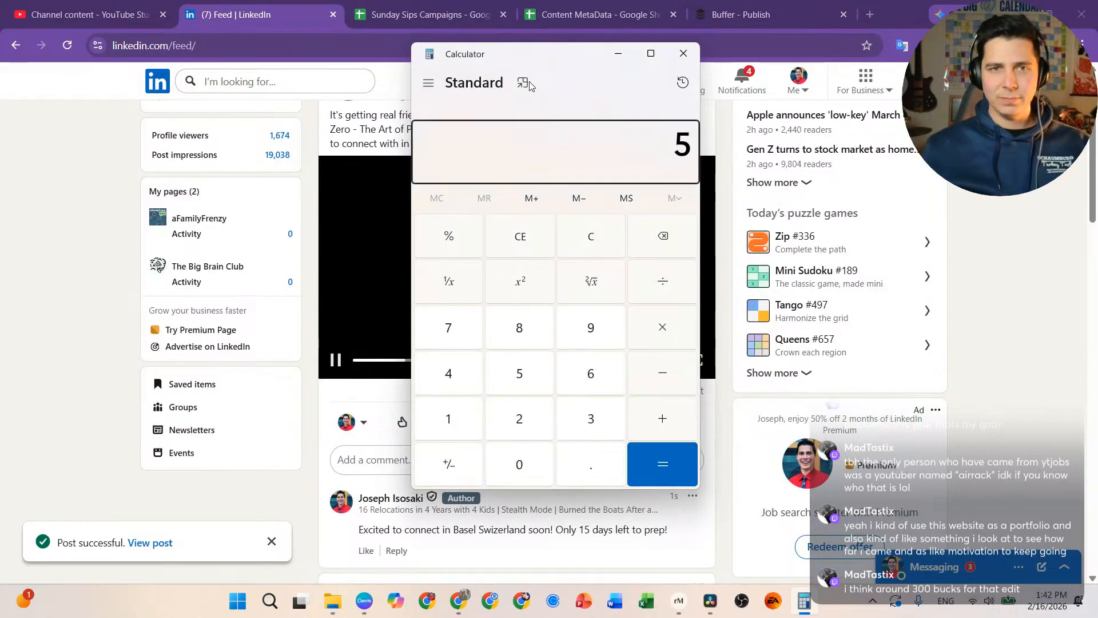
text(000/300)
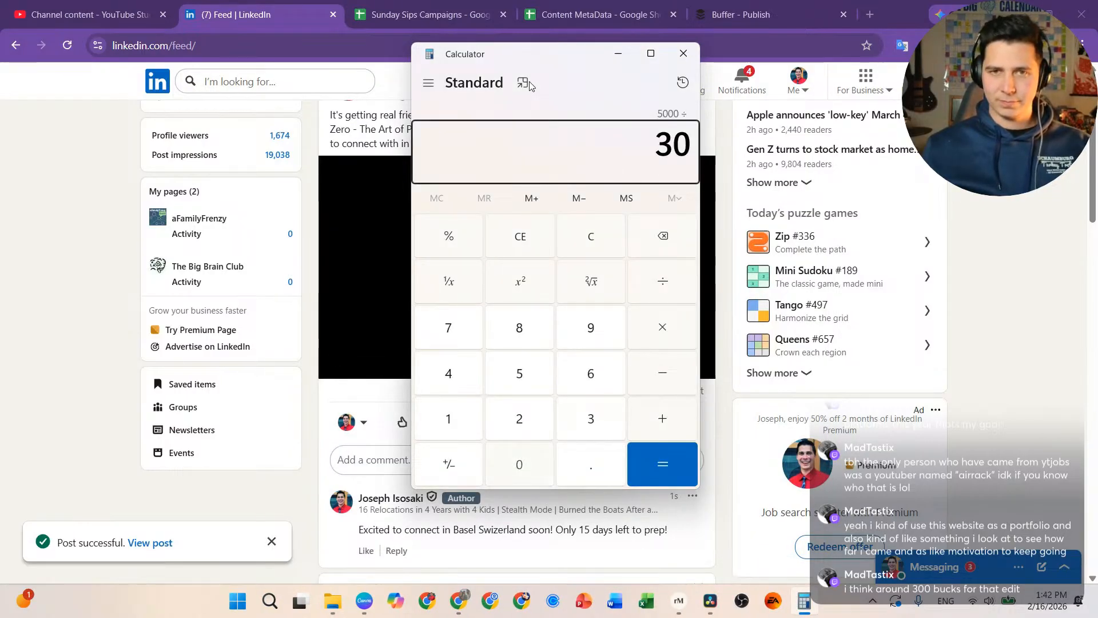
key(Return)
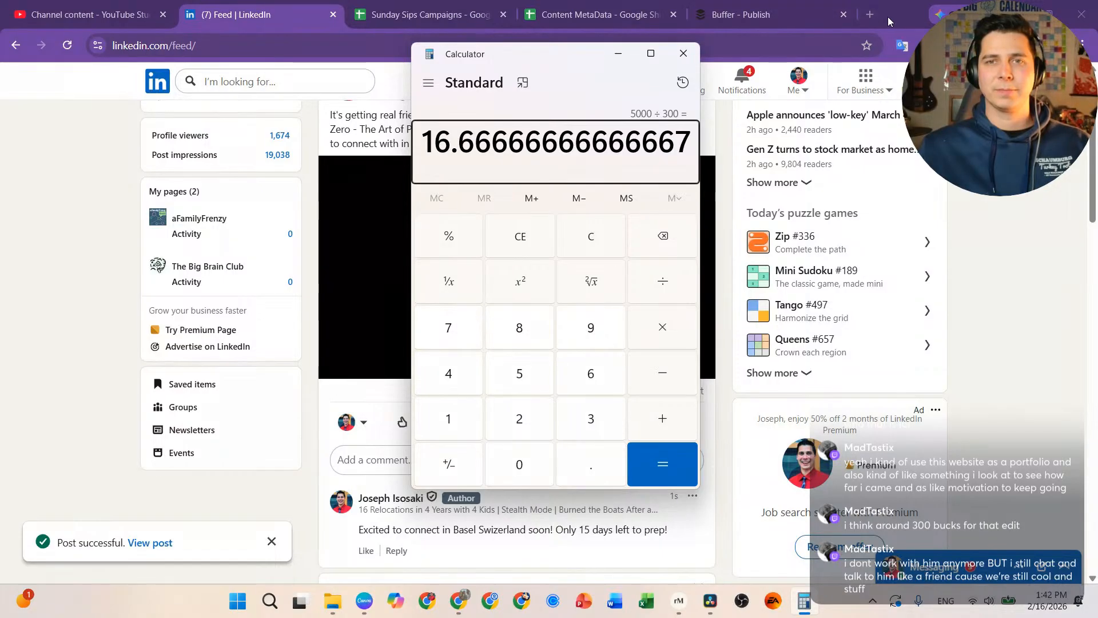
click(874, 16)
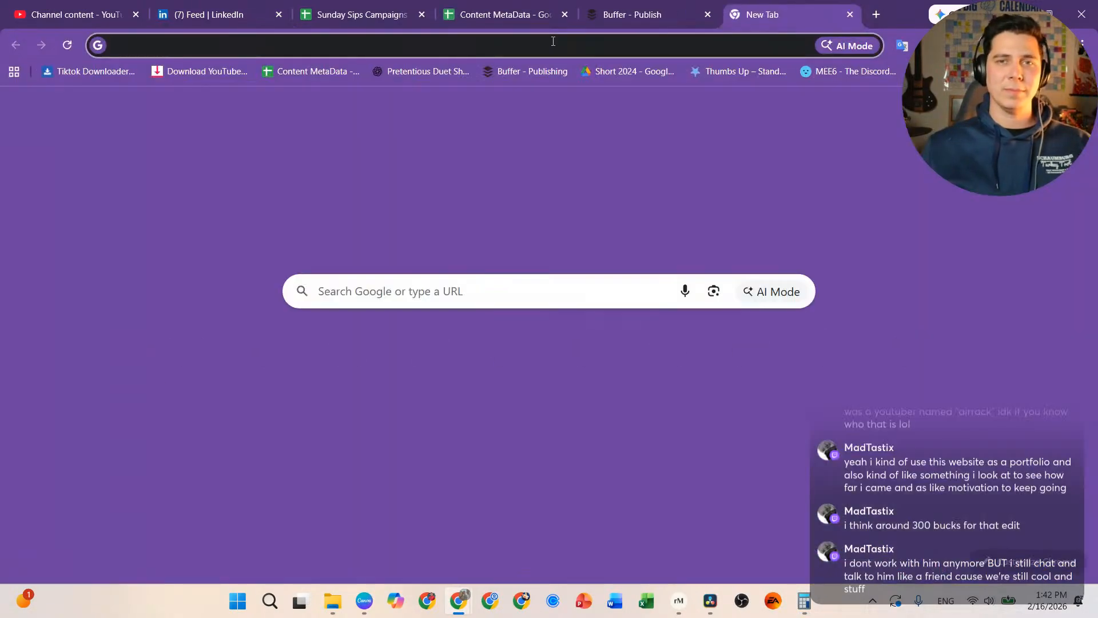
Step: Google YouTube pay for 500,000 views on a 10-minute video, highlight the $1,000–$4,000 estimate, and close the tab
click(442, 46)
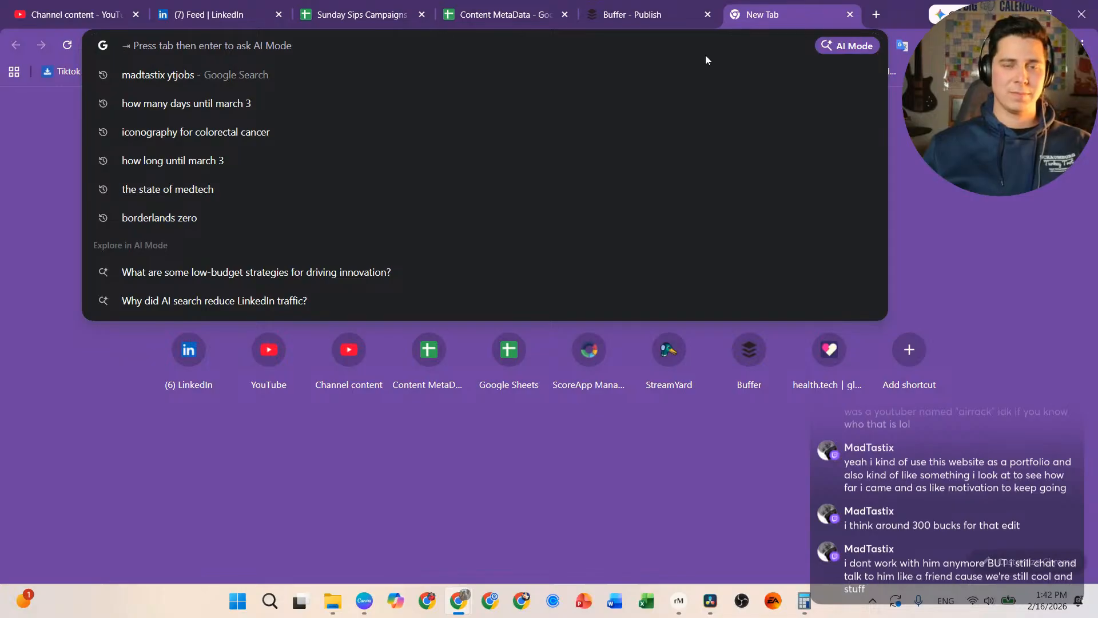
text(how much )
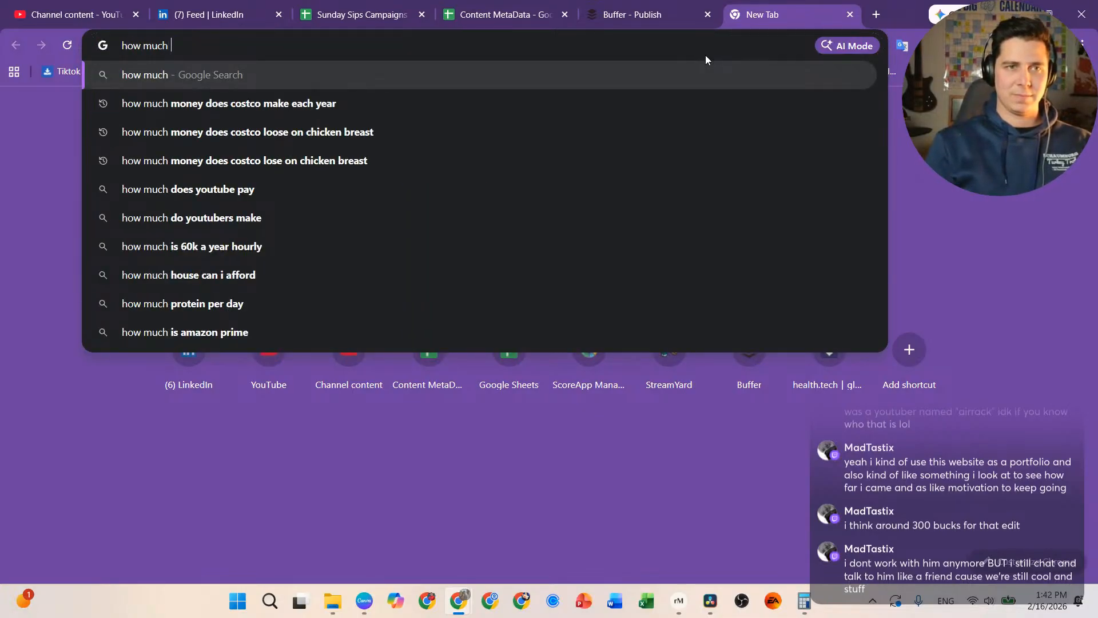
text(does youtube)
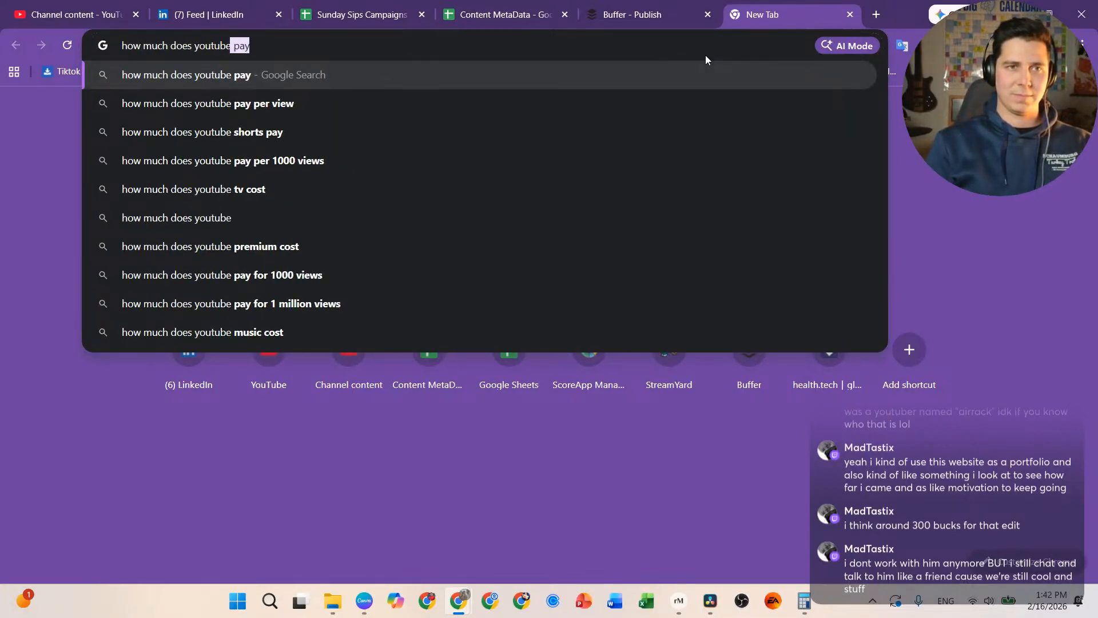
text( pay for )
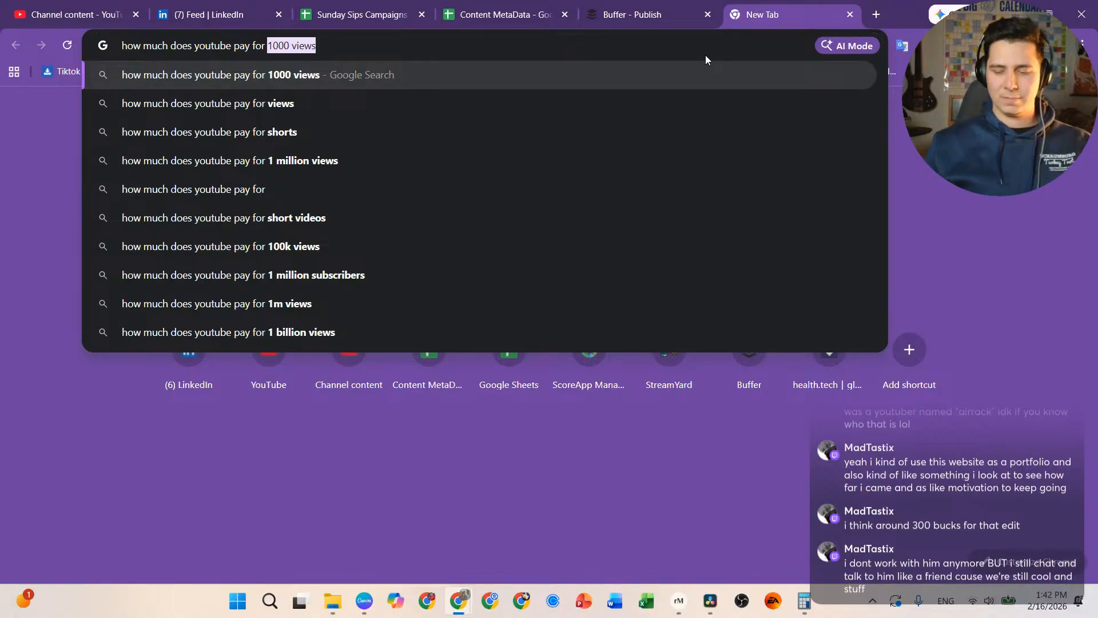
text(500000)
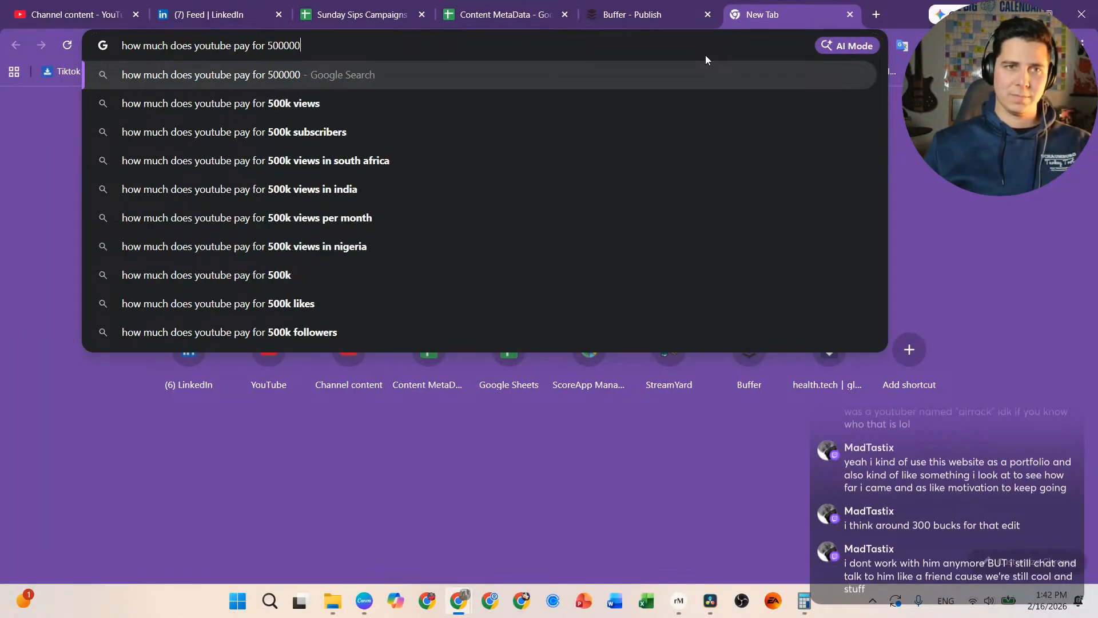
text( views on )
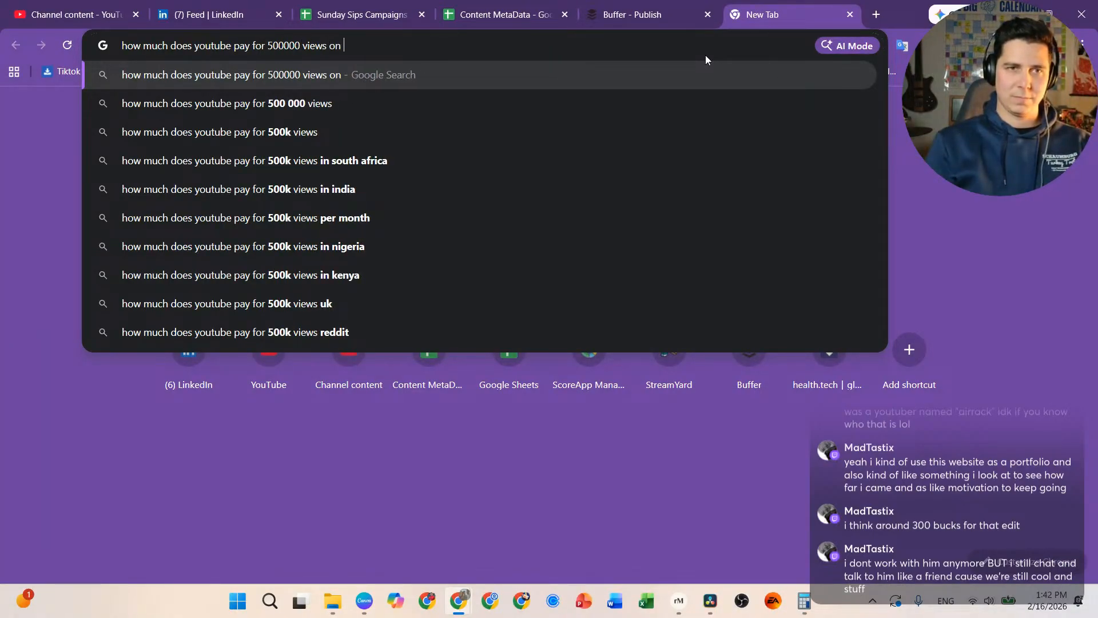
text(a )
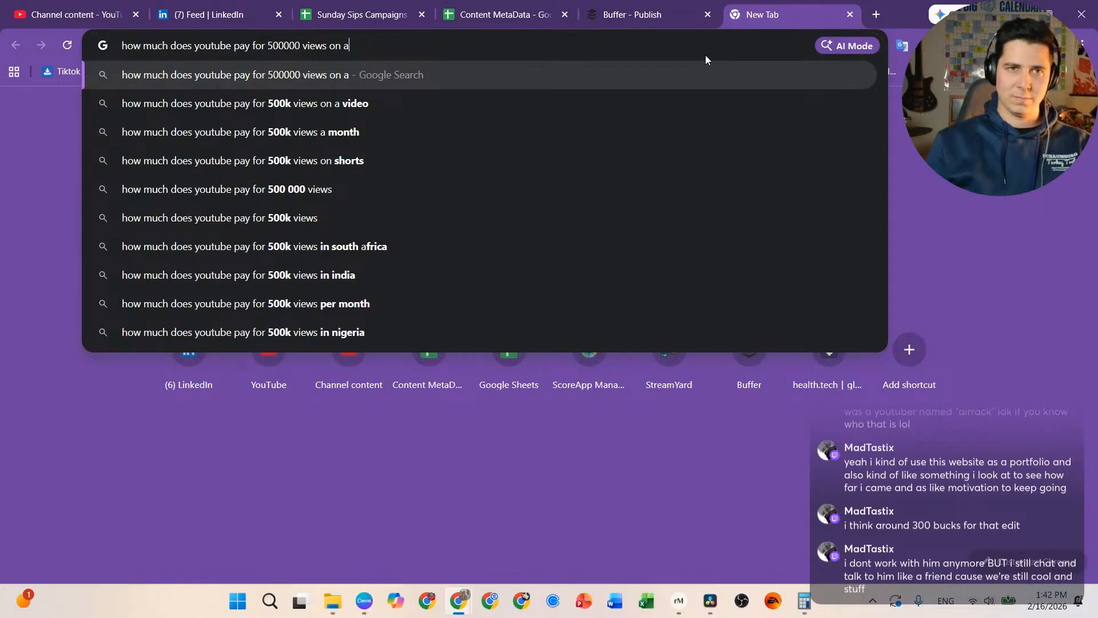
text( 10 in )
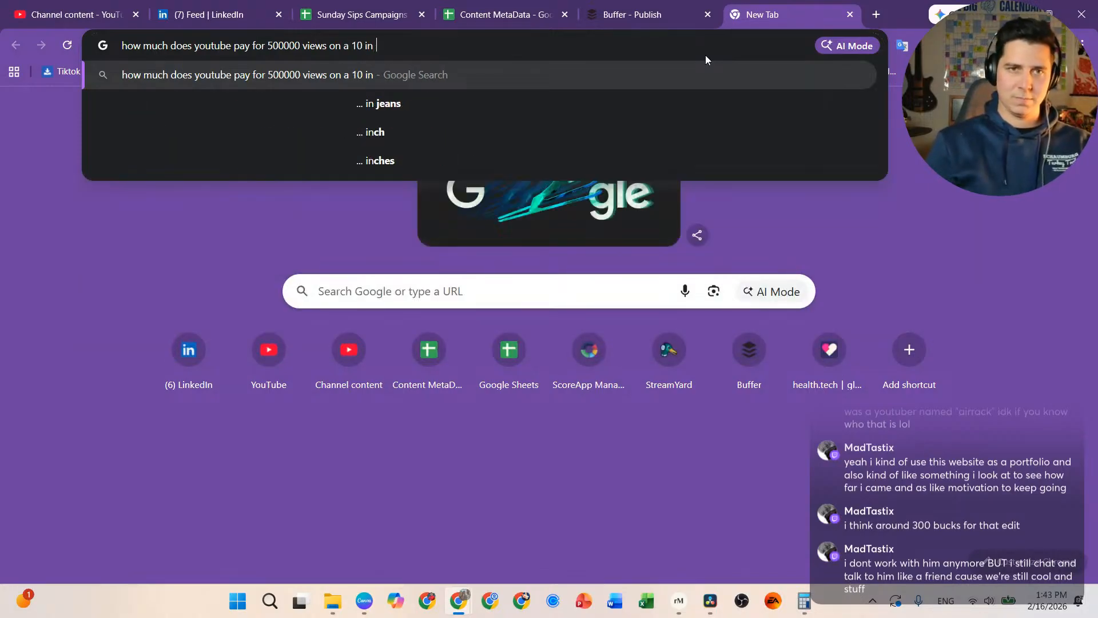
text(video)
key(Return)
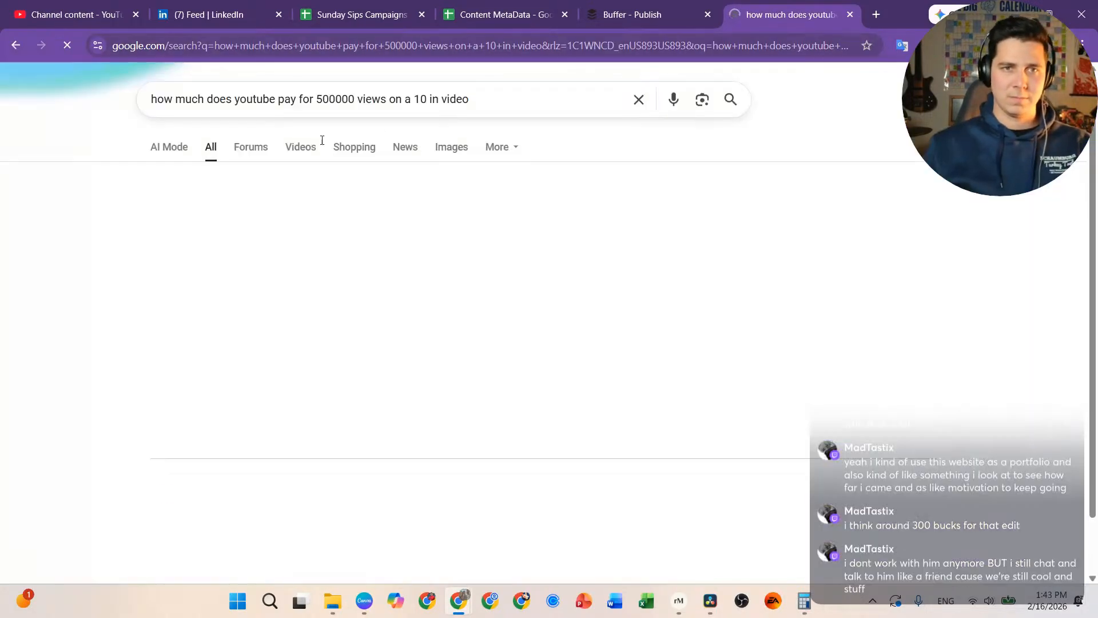
click(429, 103)
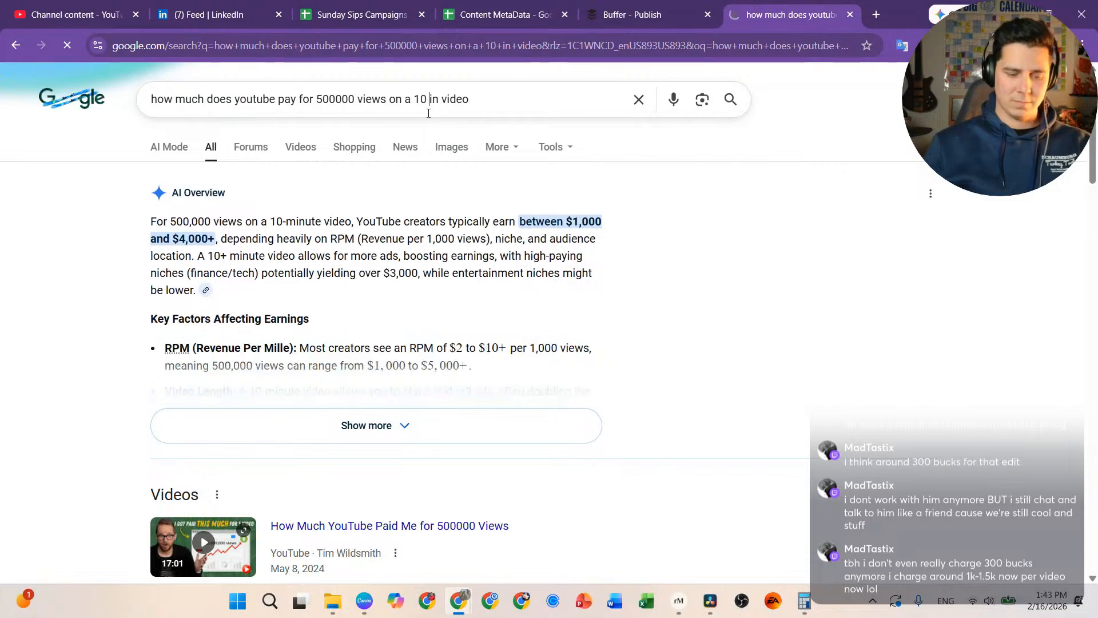
text(m)
key(Return)
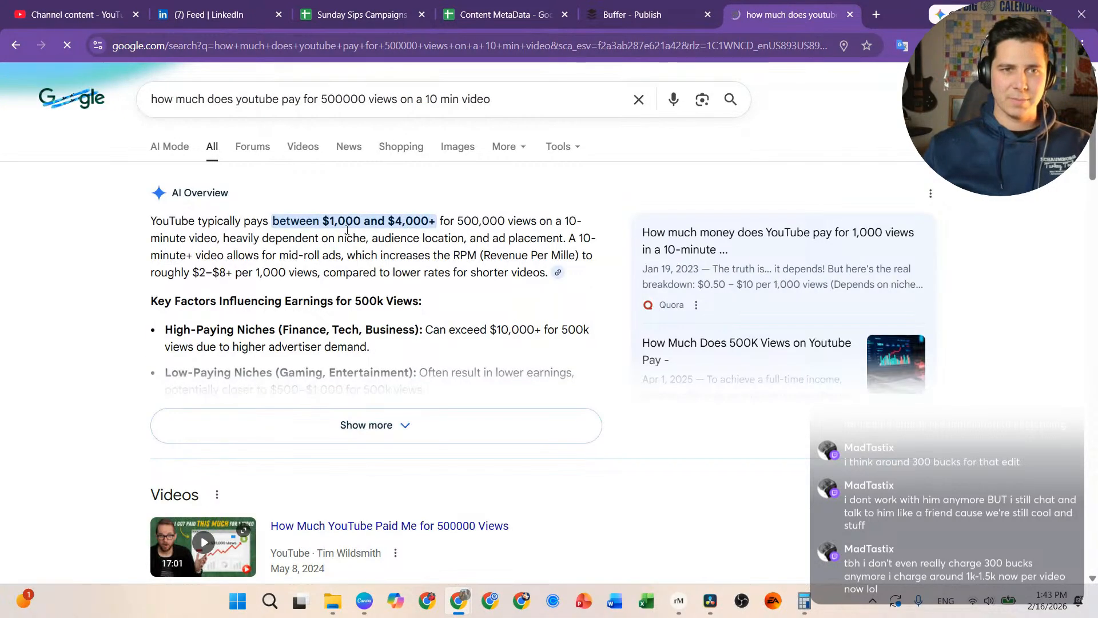
drag(323, 220, 506, 223)
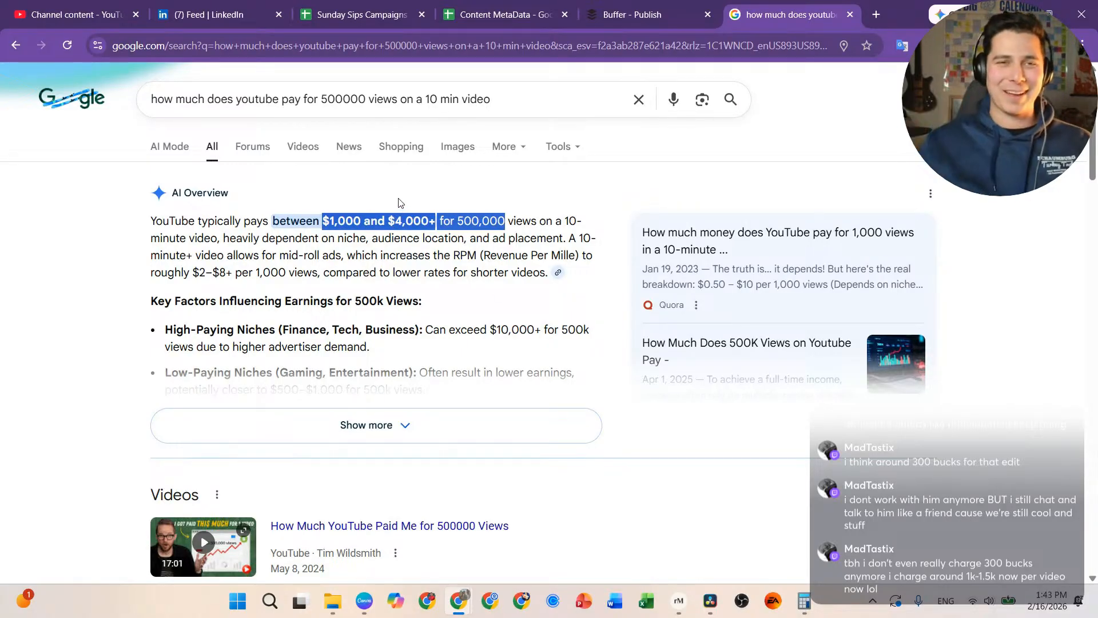
click(850, 15)
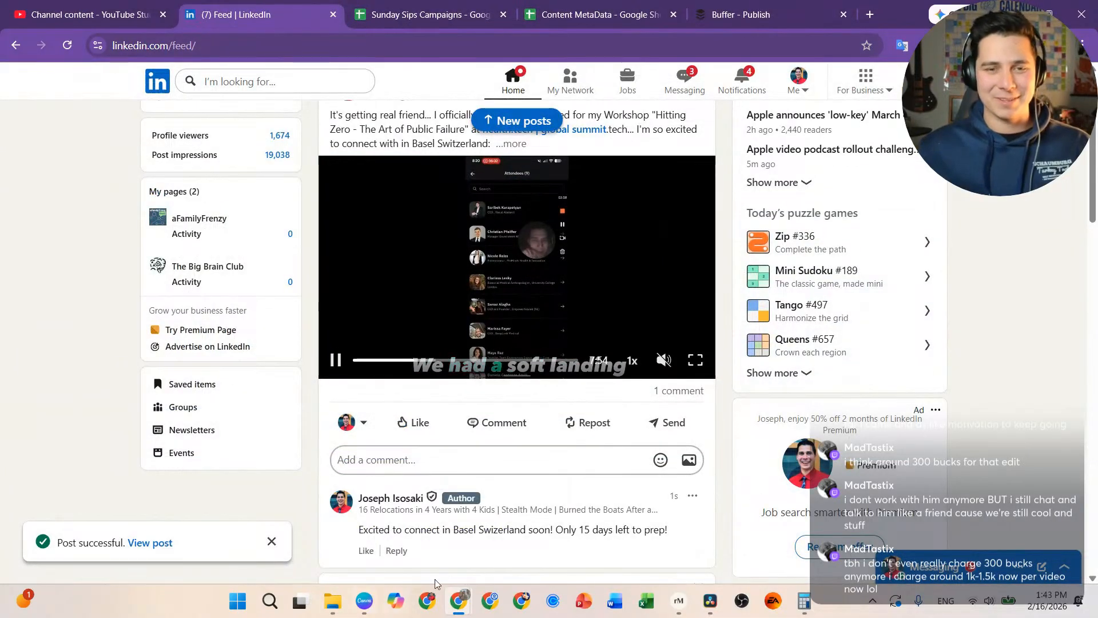
Step: In Resolve's Edit page, delete every clip on the subtitle track
click(711, 601)
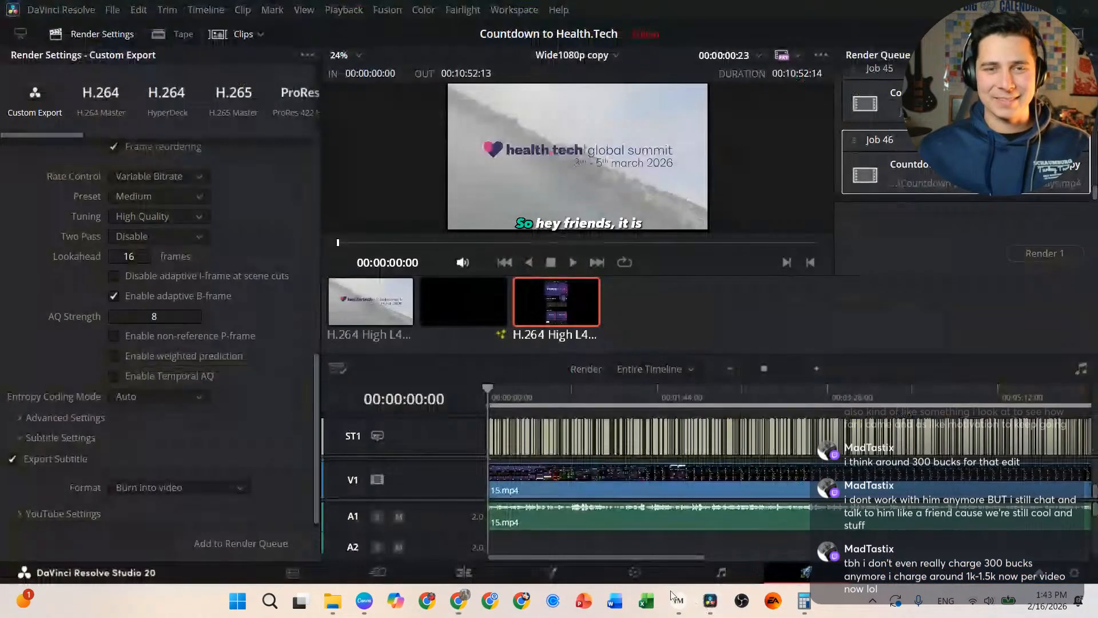
click(471, 579)
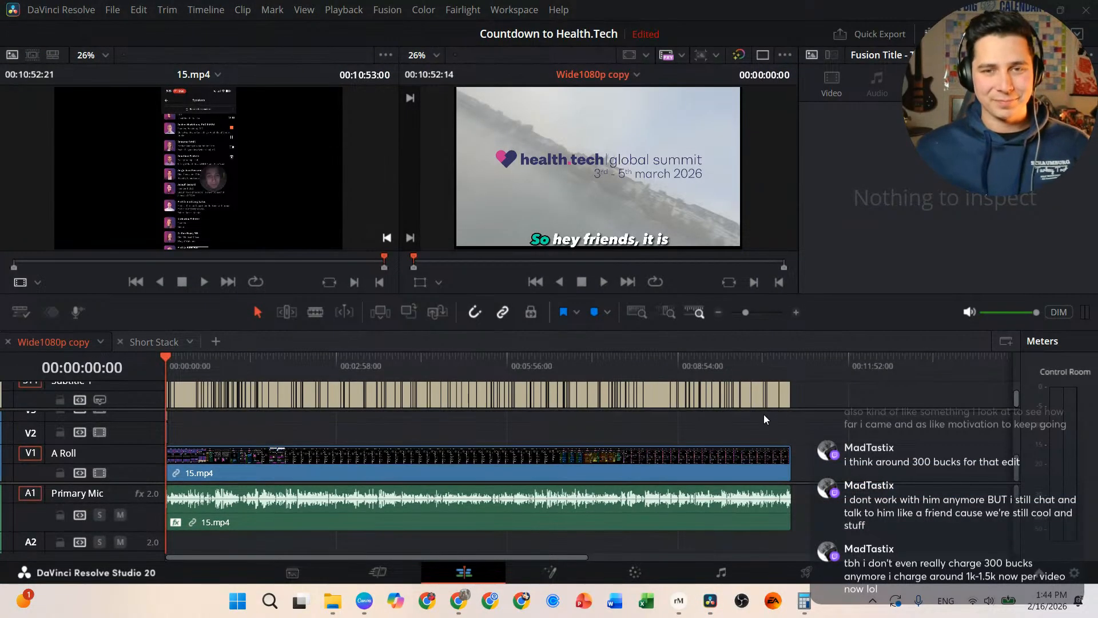
drag(802, 397, 2, 403)
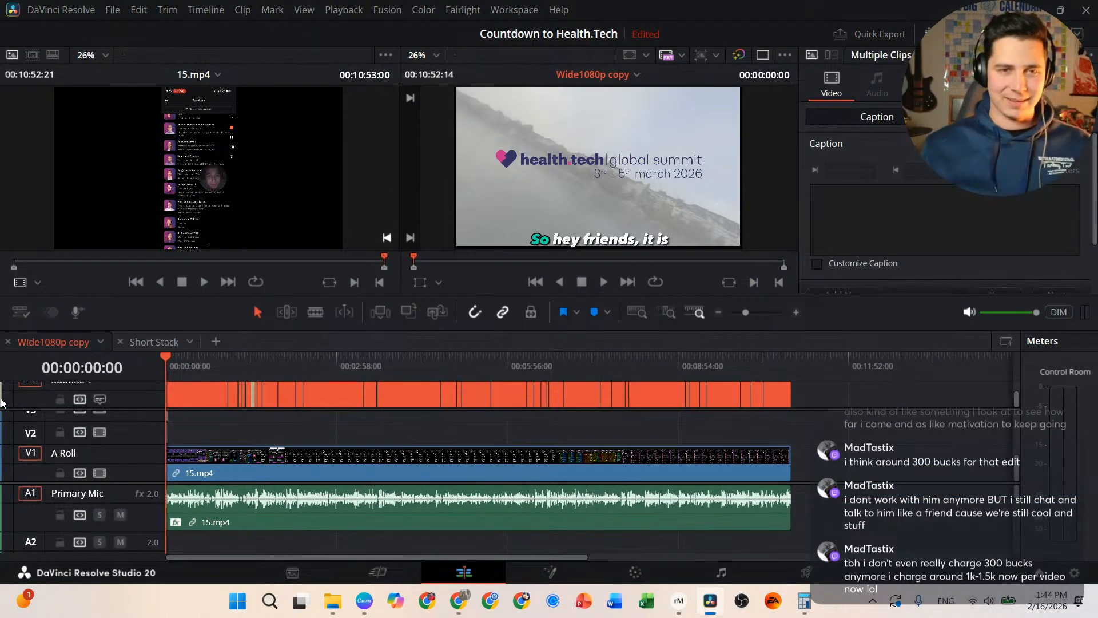
key(Delete)
Step: Delete the 15.mp4 video and audio clips from the timeline
click(484, 471)
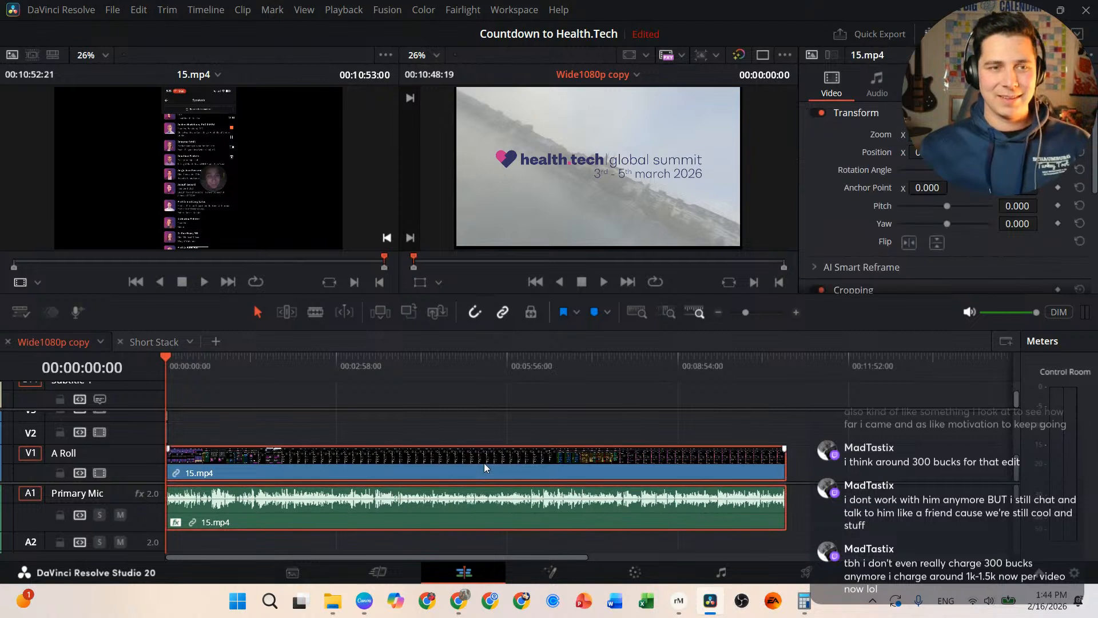
scroll(490, 465, up, 3)
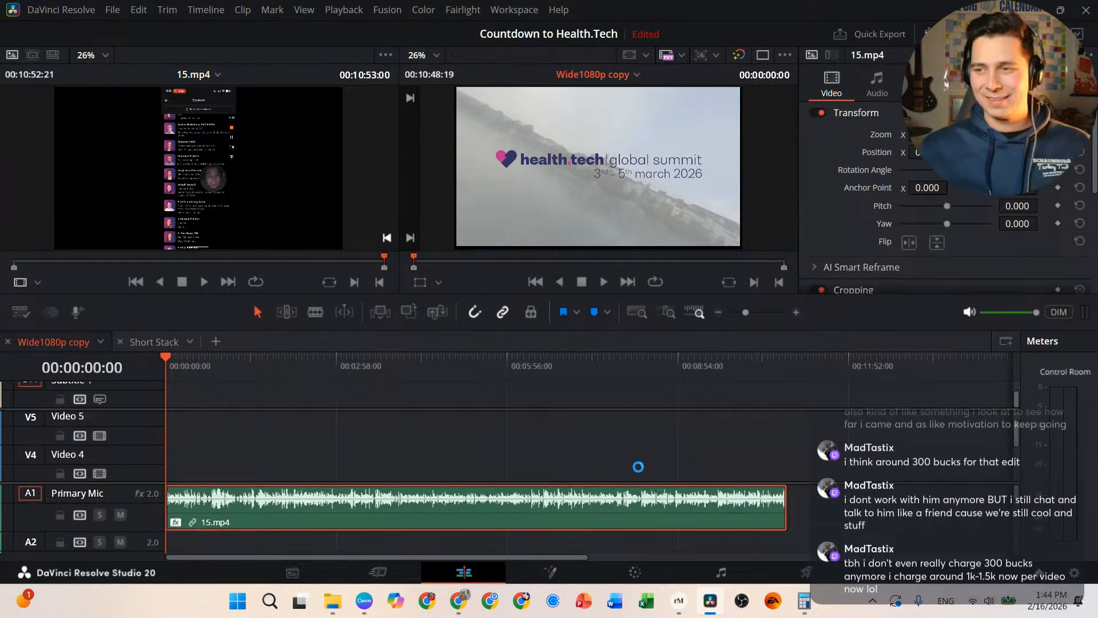
scroll(312, 440, down, 3)
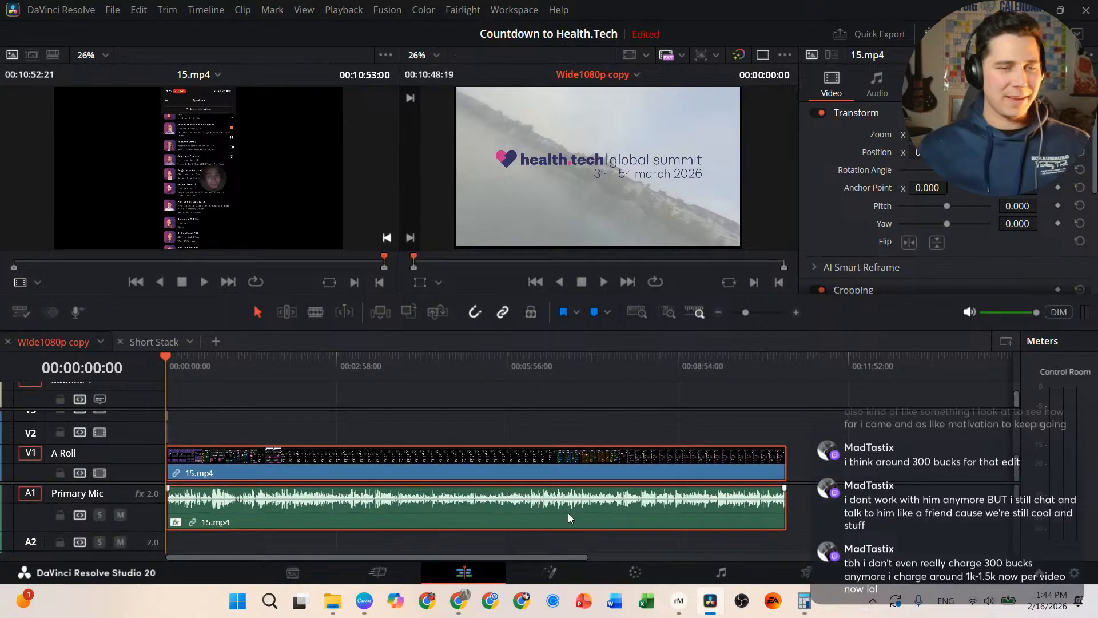
key(Delete)
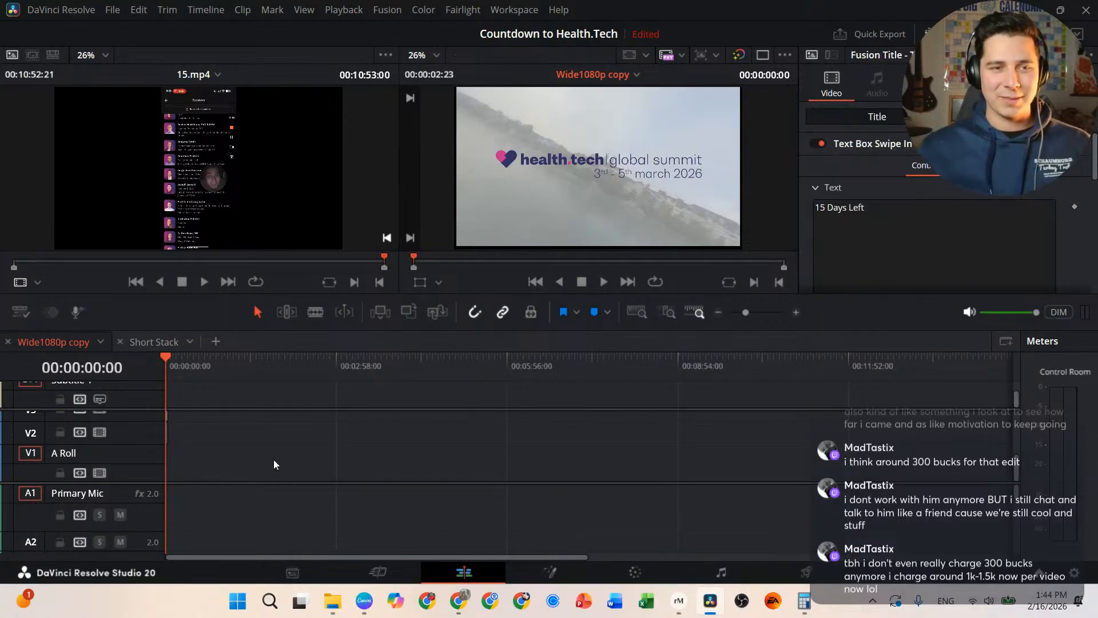
scroll(212, 404, up, 6)
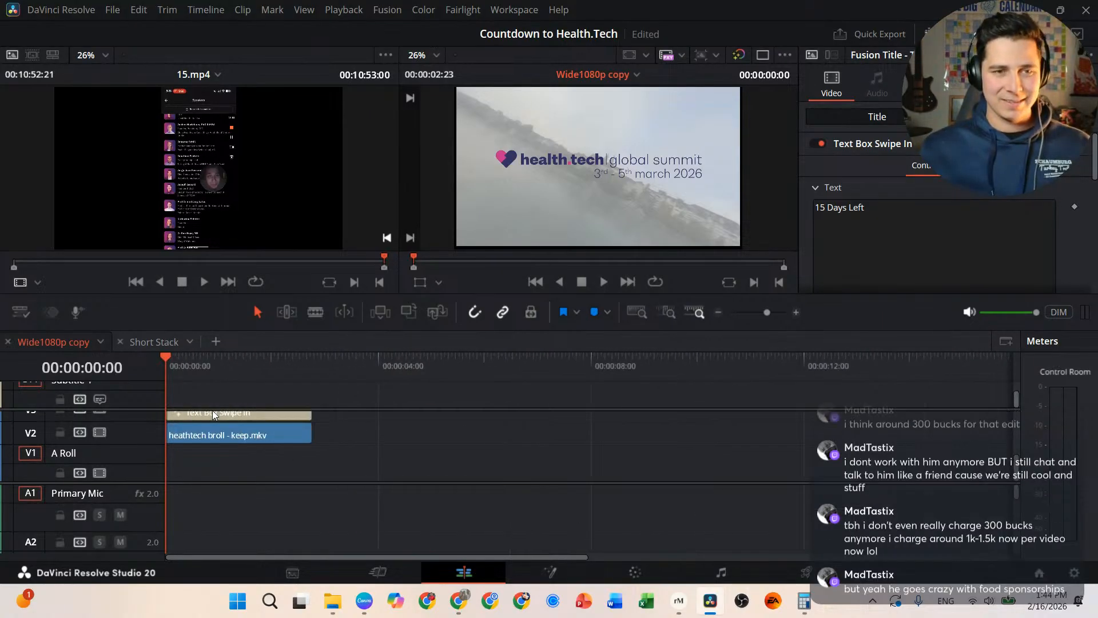
Step: Change the Text Box Swipe In title text to '14 Days Left'
click(302, 415)
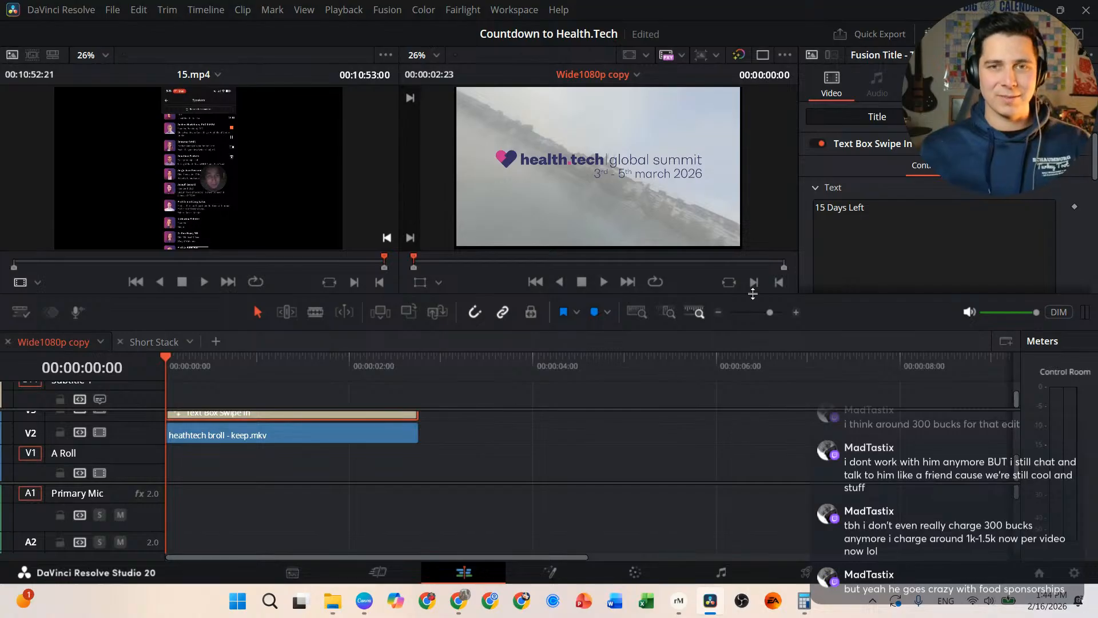
click(825, 207)
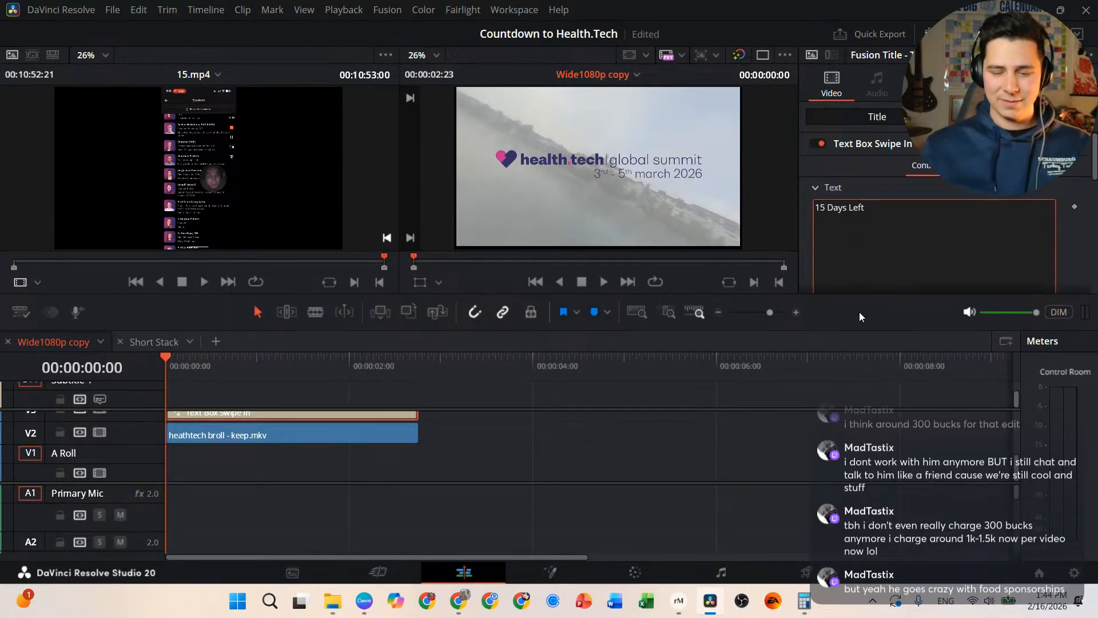
key(BackSpace)
text(4)
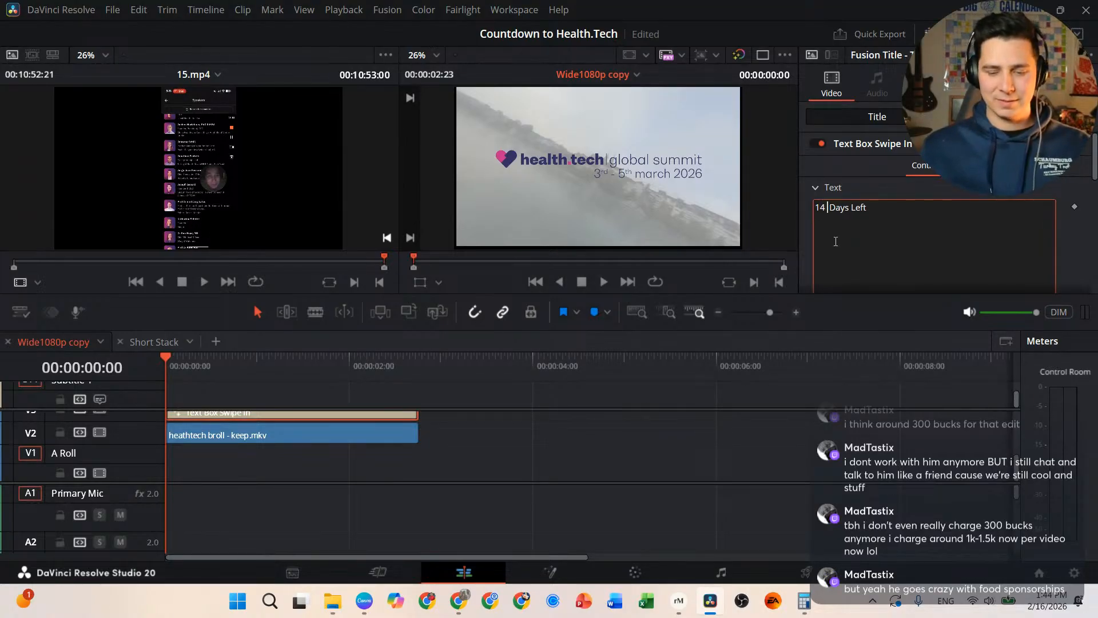
key(BackSpace)
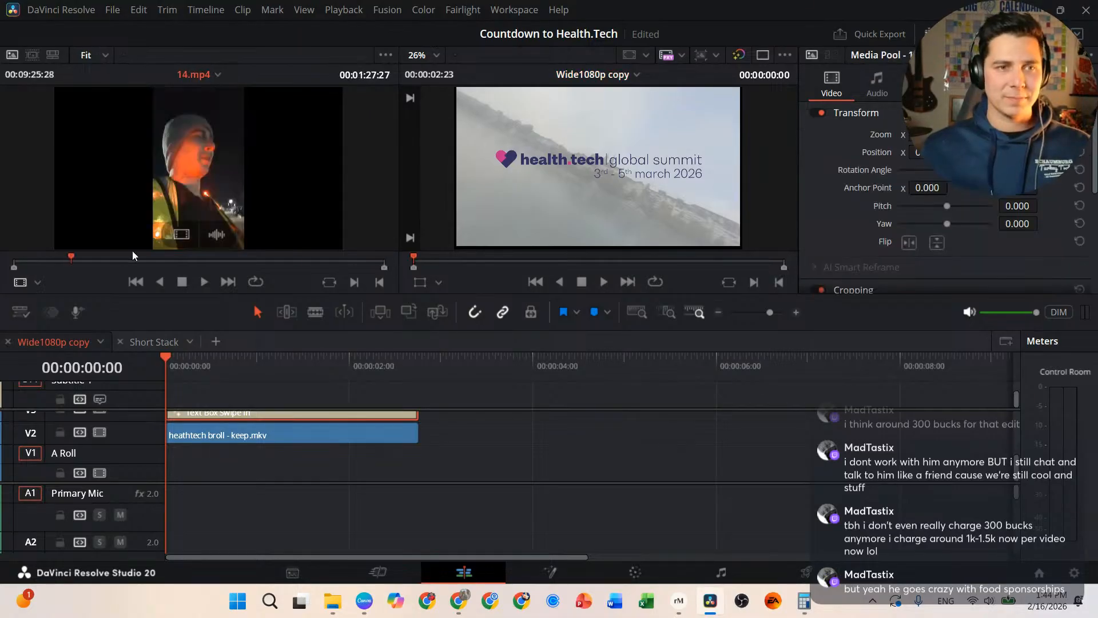
Step: Load 14.mp4 in the source viewer and play it from the beginning
click(91, 255)
drag(91, 252, 3, 260)
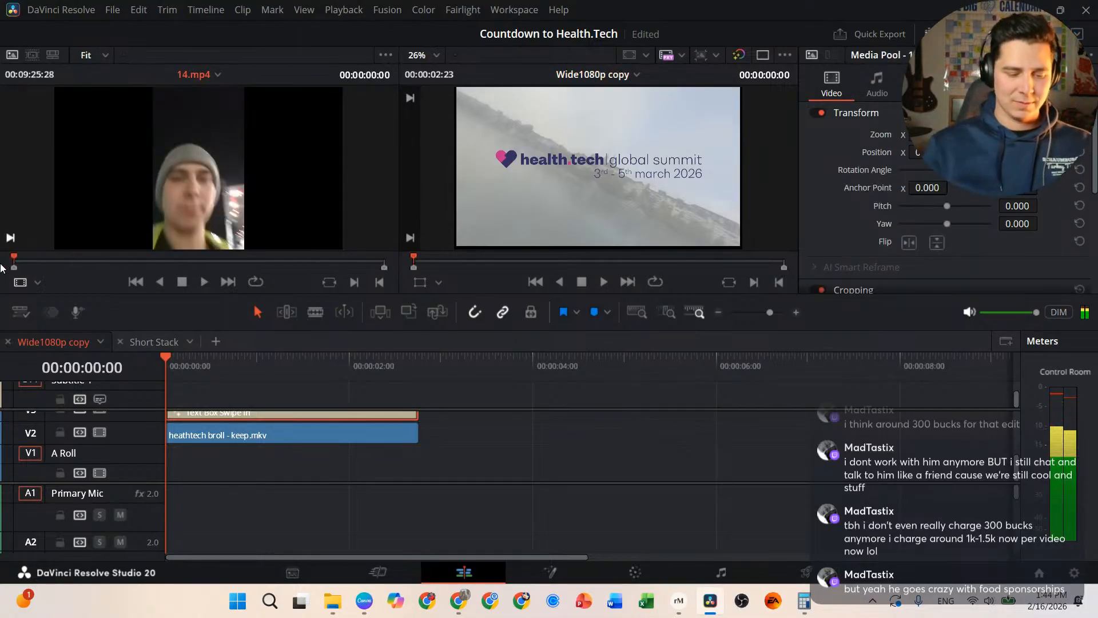
key(space)
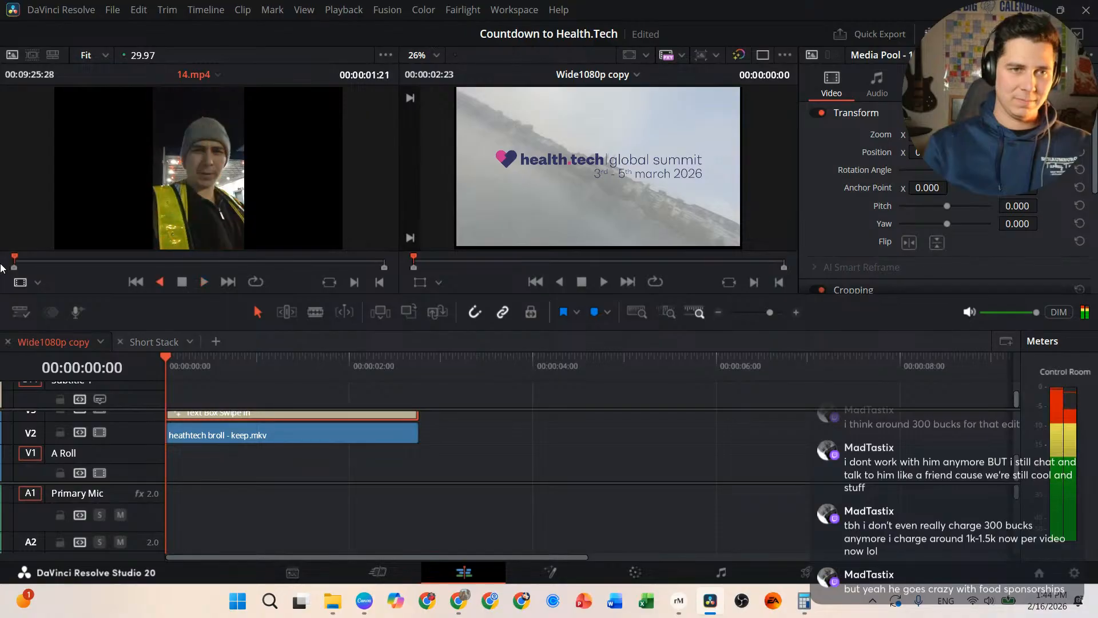
key(space)
key(space)
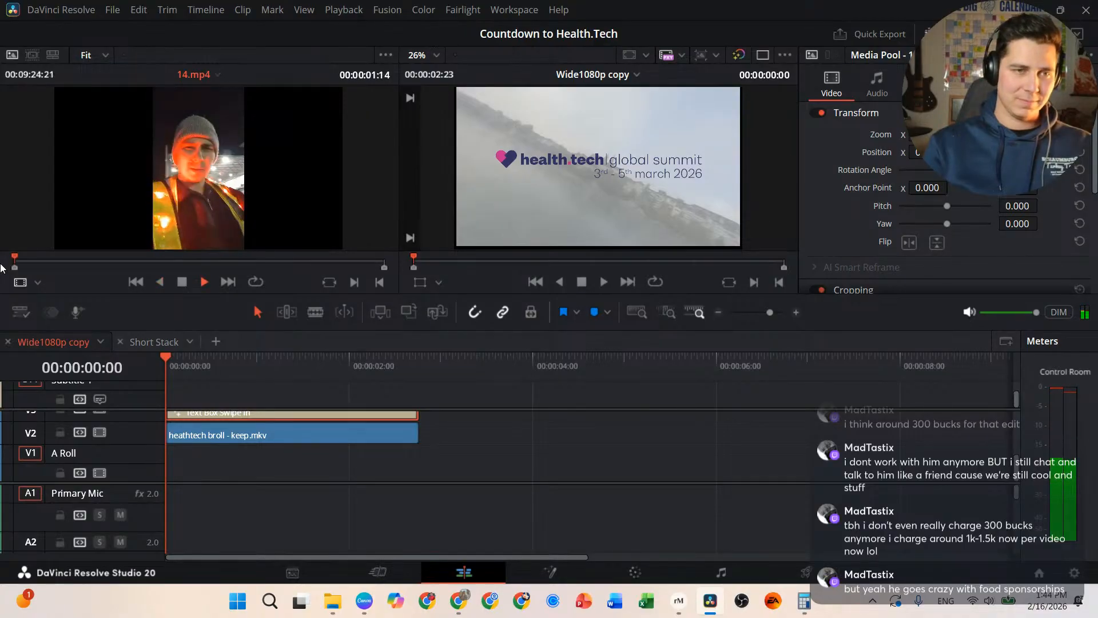
key(space)
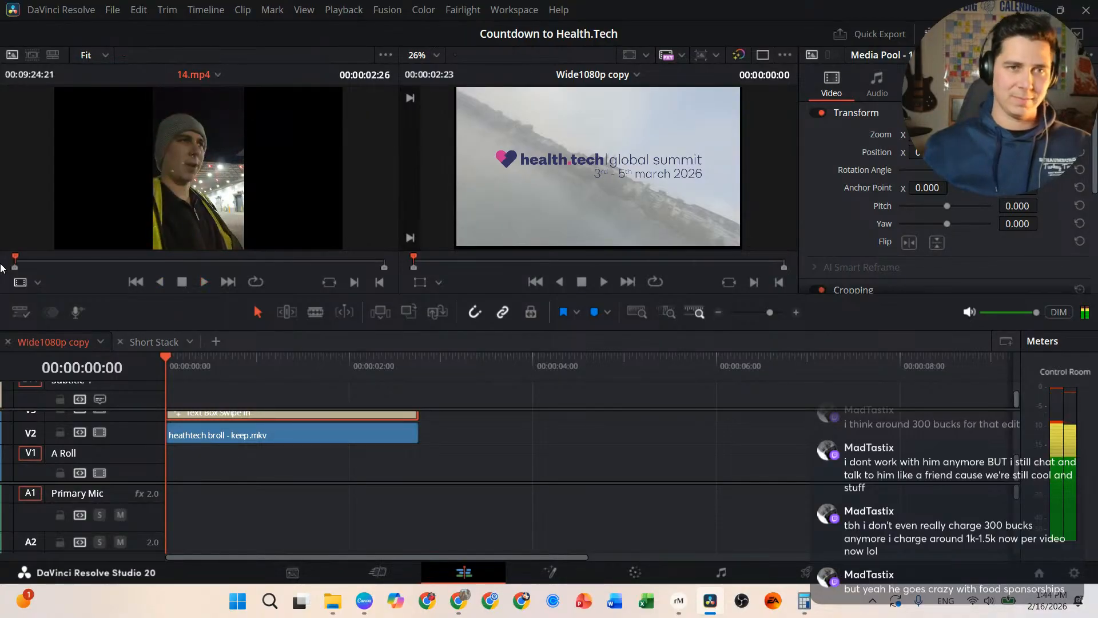
Step: Review the end of 14.mp4 with J/K/L, then drop it onto the A Roll and Primary Mic tracks
click(376, 263)
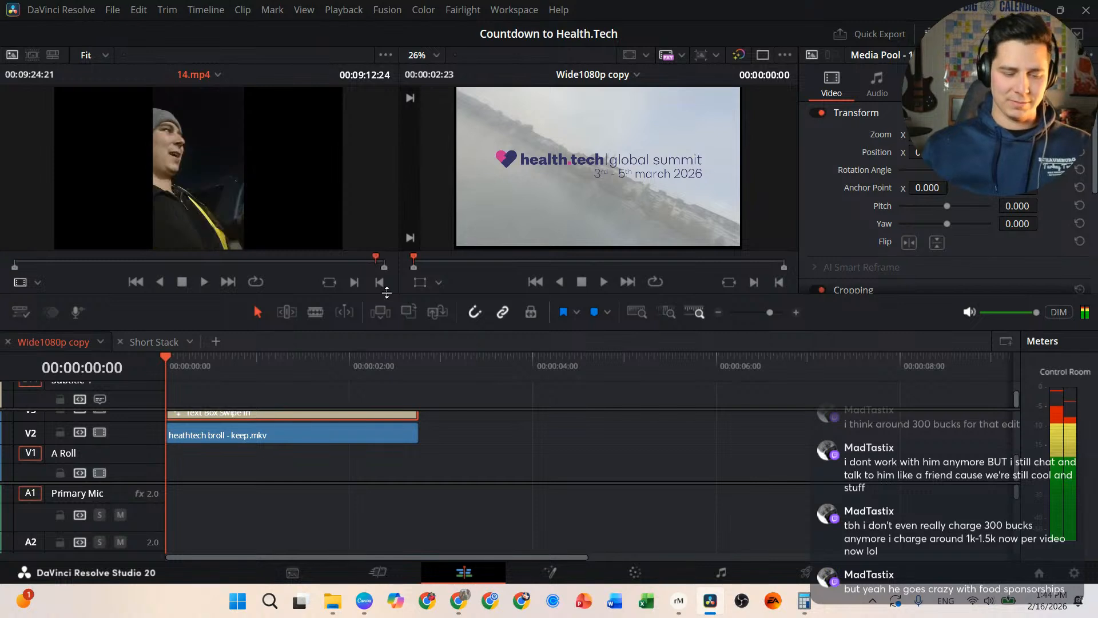
key(space)
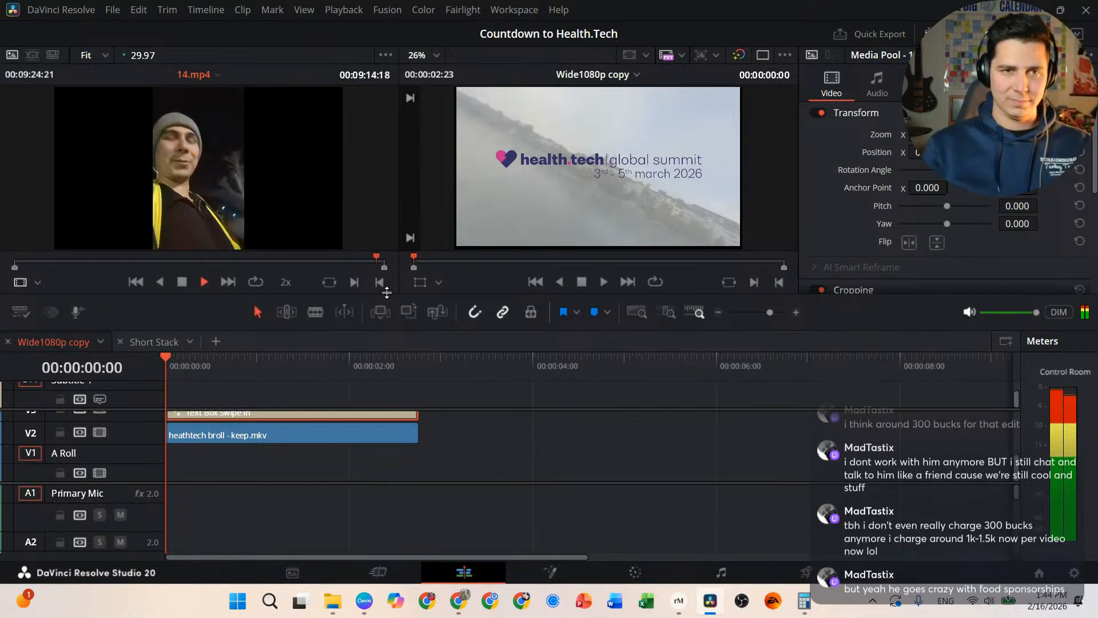
key(l)
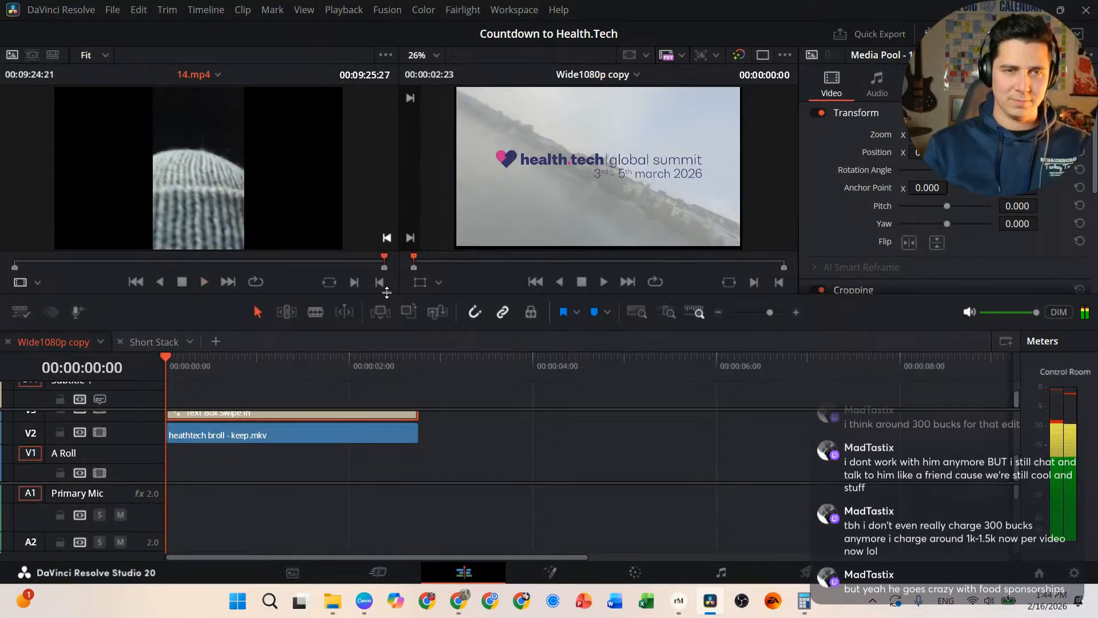
key(j)
key(l)
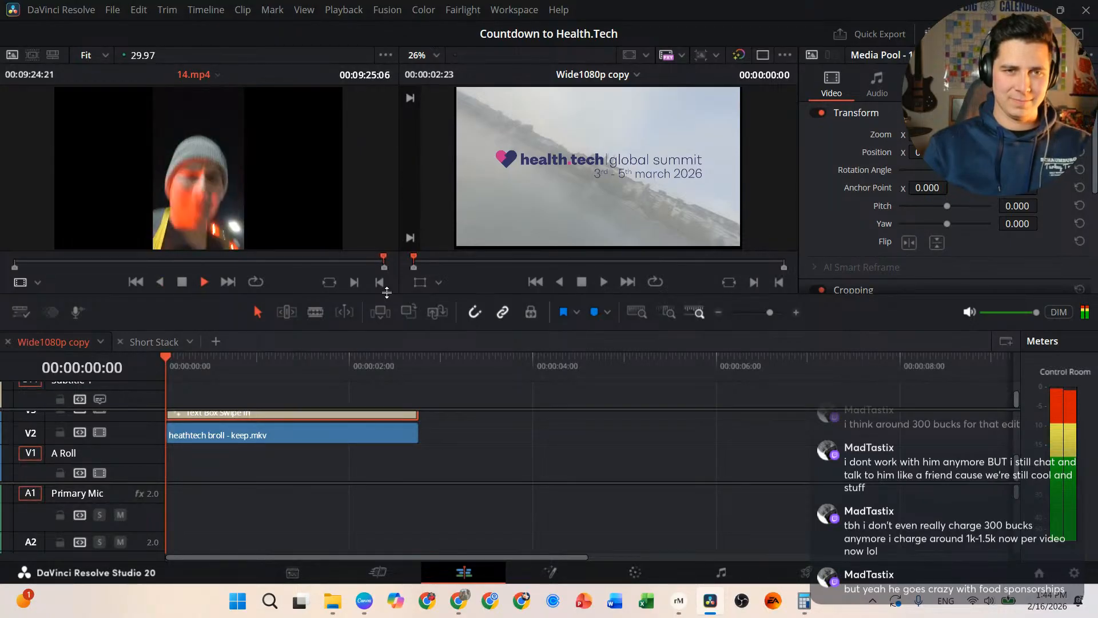
key(k)
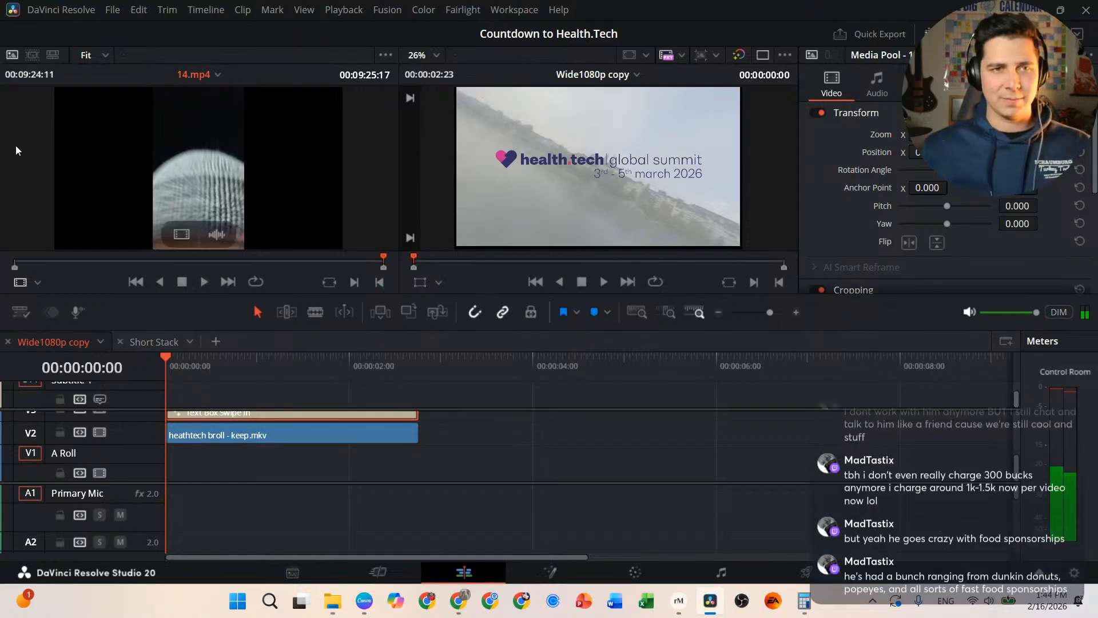
drag(198, 145, 350, 311)
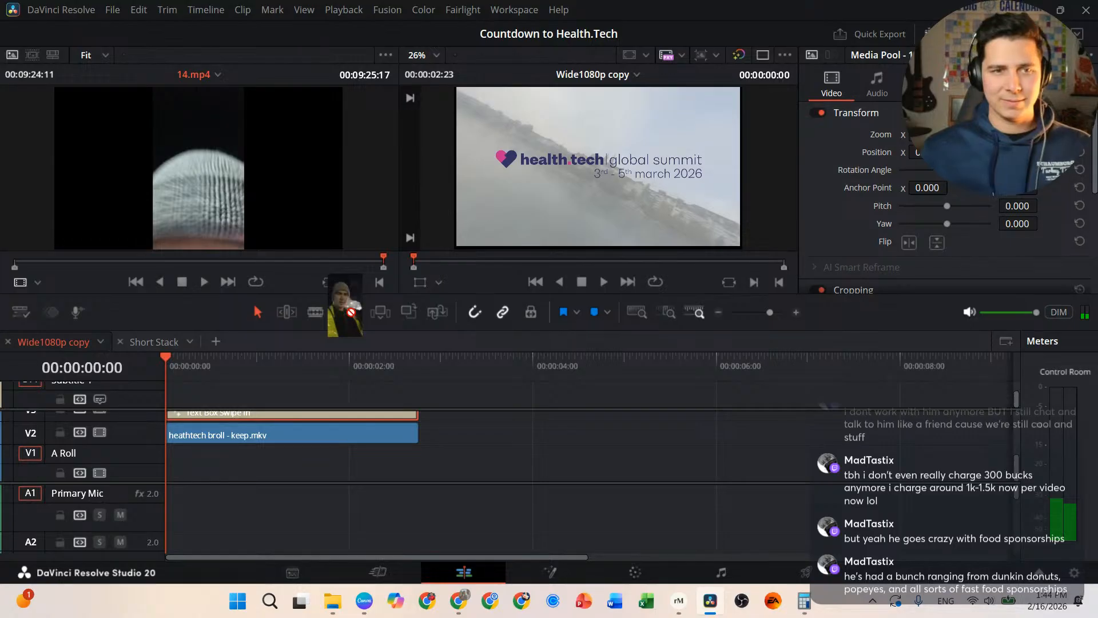
drag(350, 309, 282, 471)
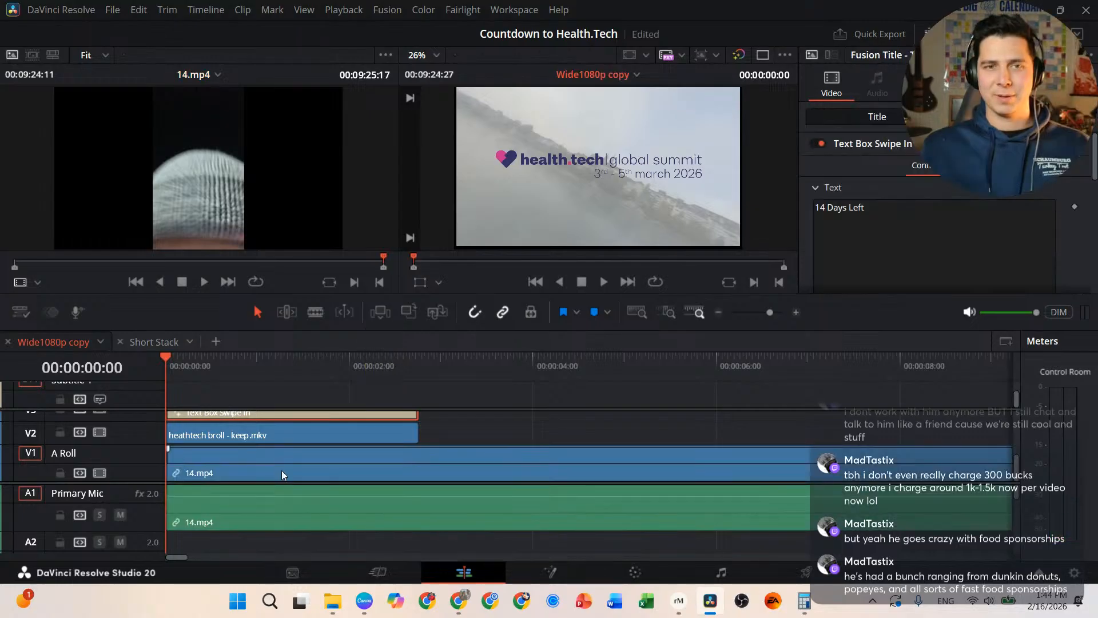
click(281, 470)
key(space)
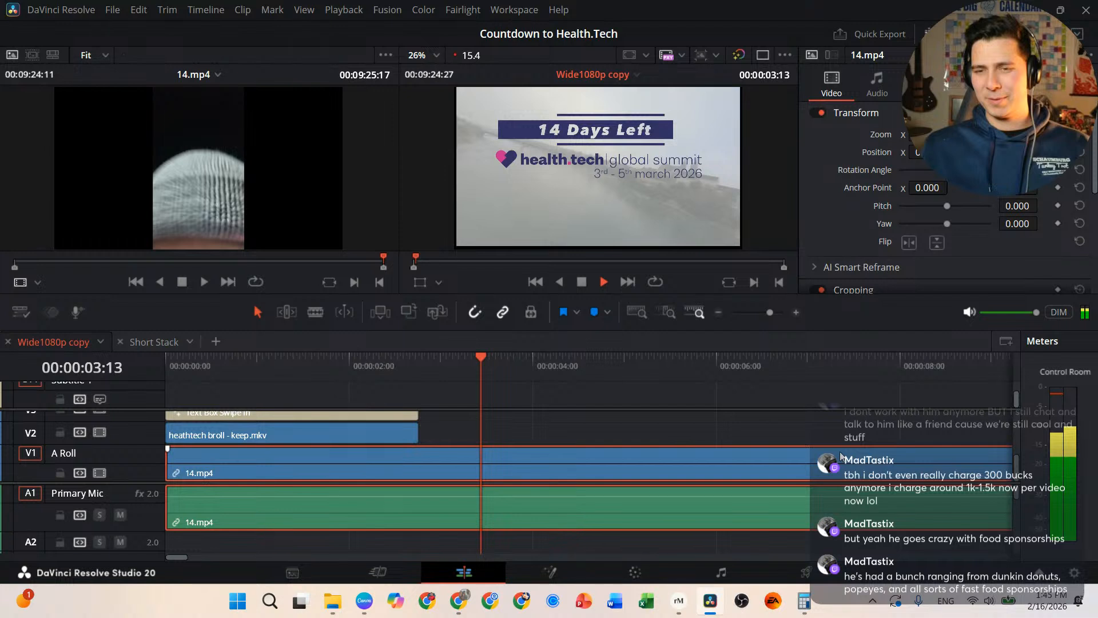
key(space)
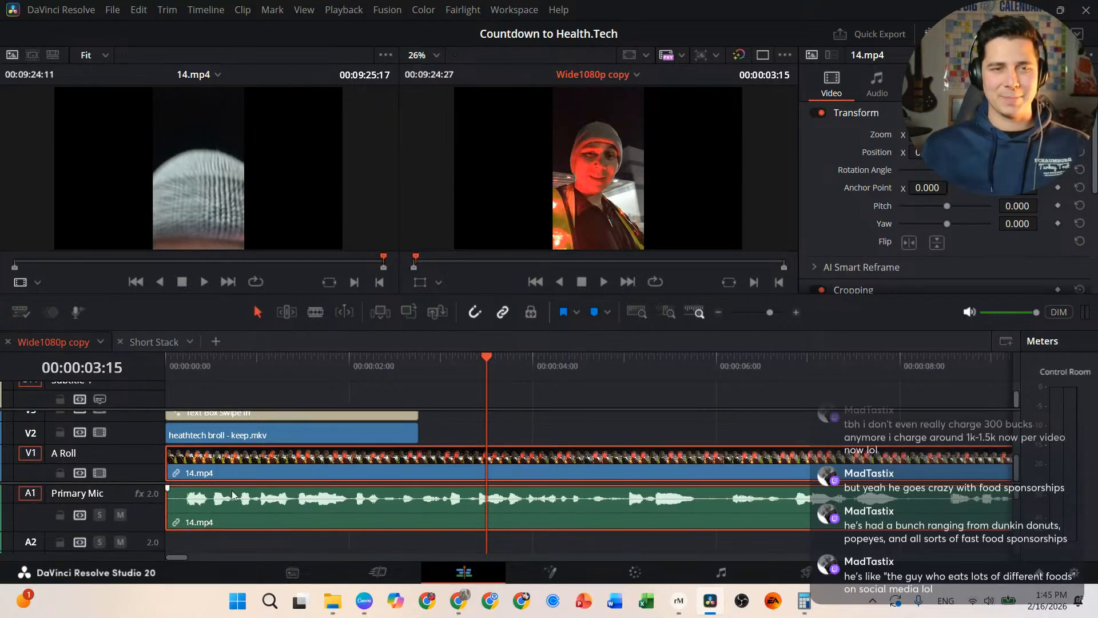
click(166, 358)
key(space)
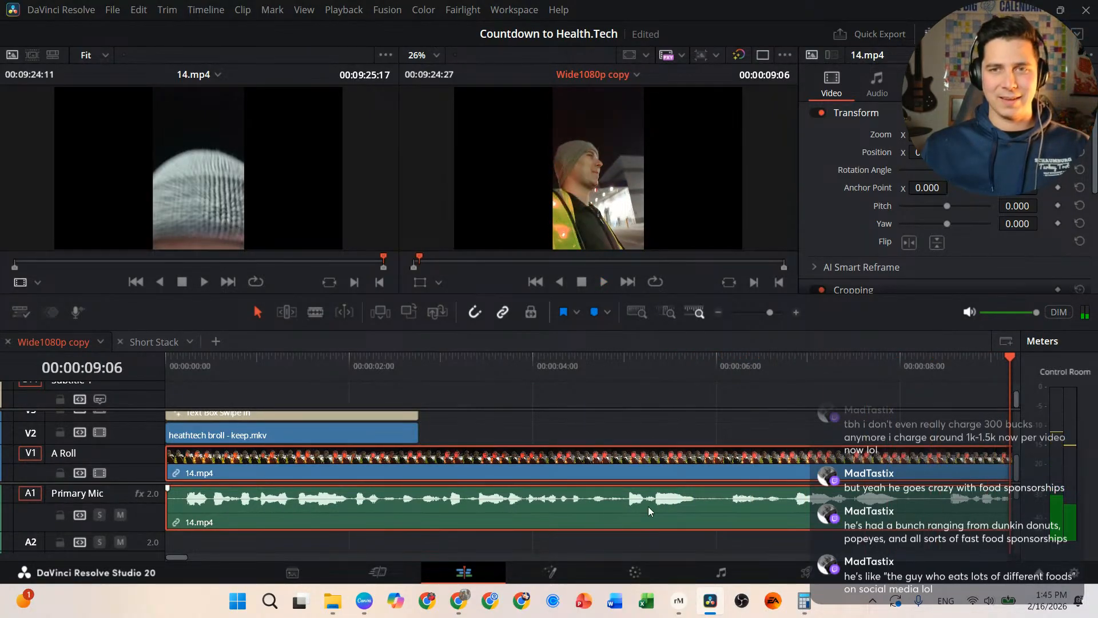
Step: Enable AI Voice Isolation on the 14.mp4 audio and play the edit from the start
click(879, 80)
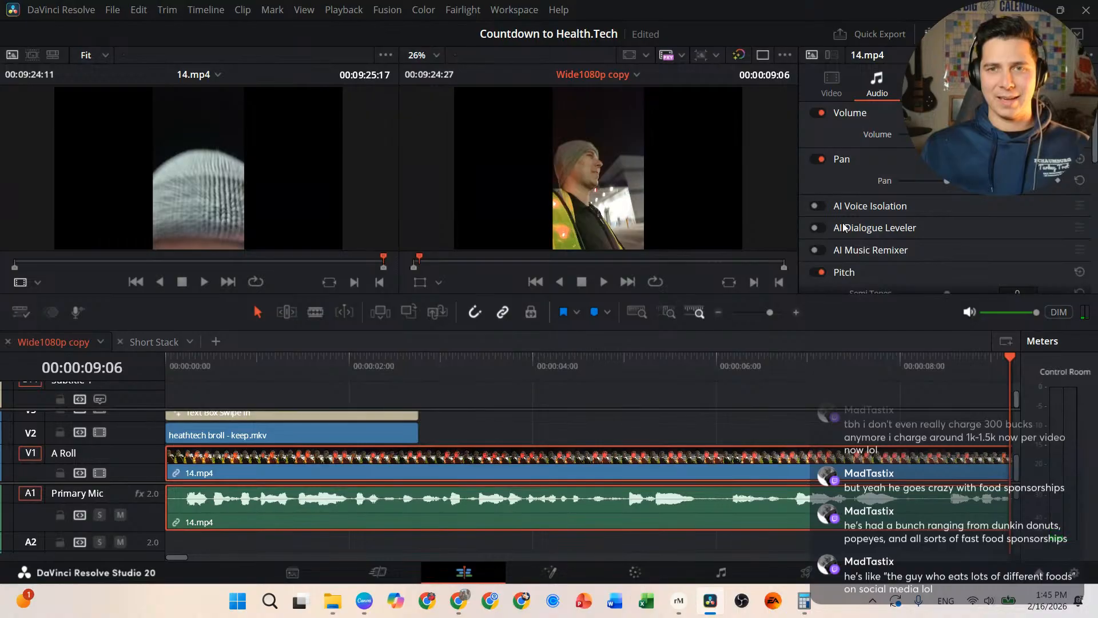
click(817, 206)
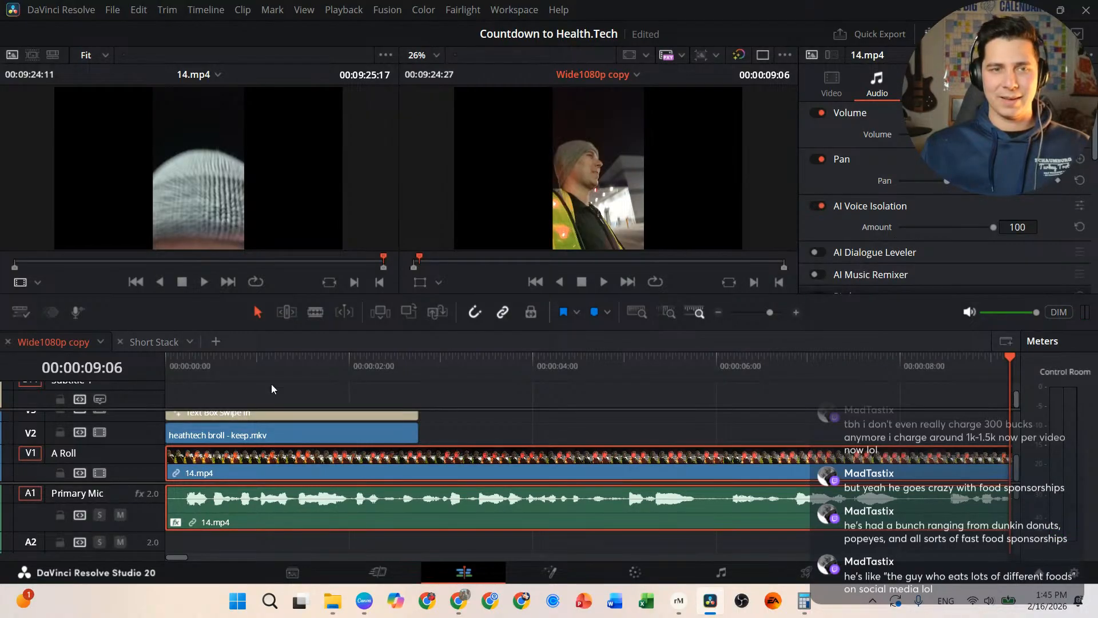
click(172, 365)
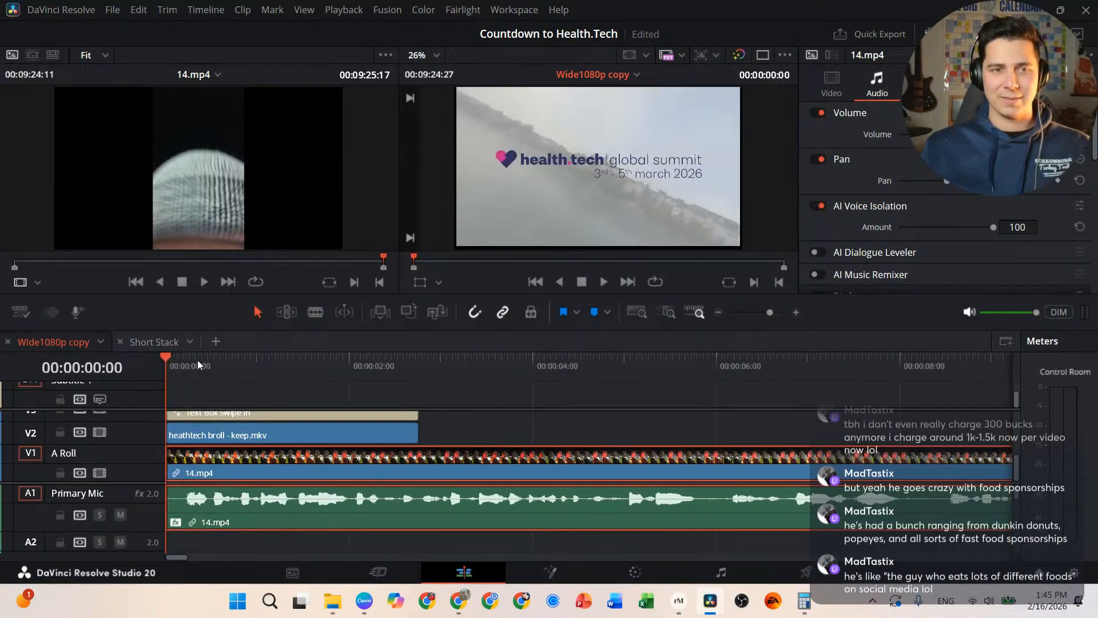
key(space)
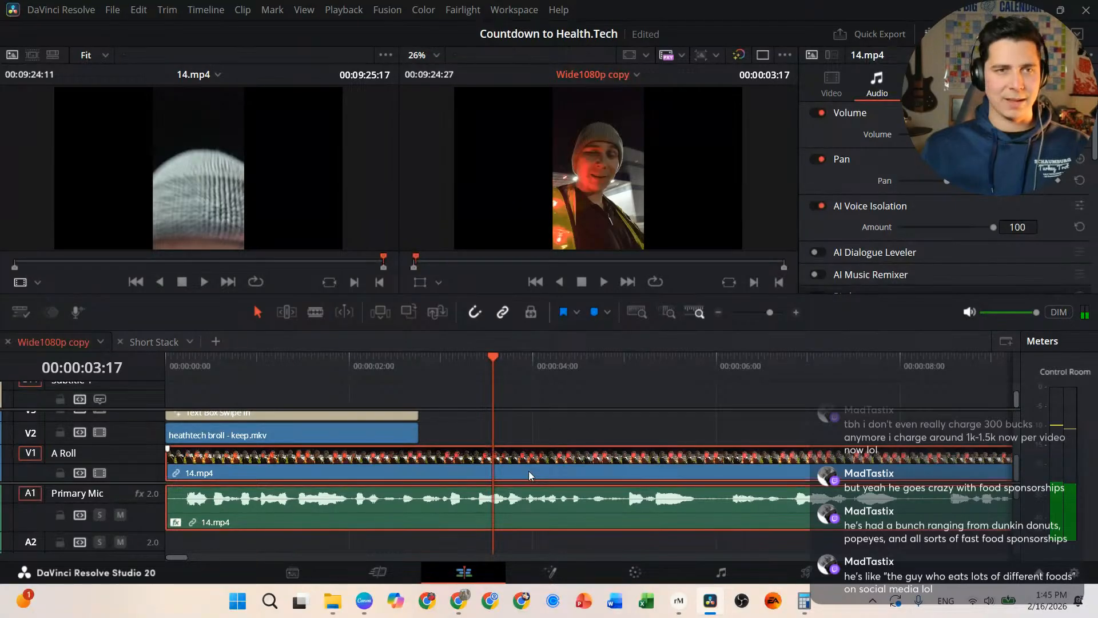
Step: Mark an out point at the end of 14.mp4 and create subtitles from audio via Timeline > AI Tools
scroll(500, 464, down, 10)
click(373, 370)
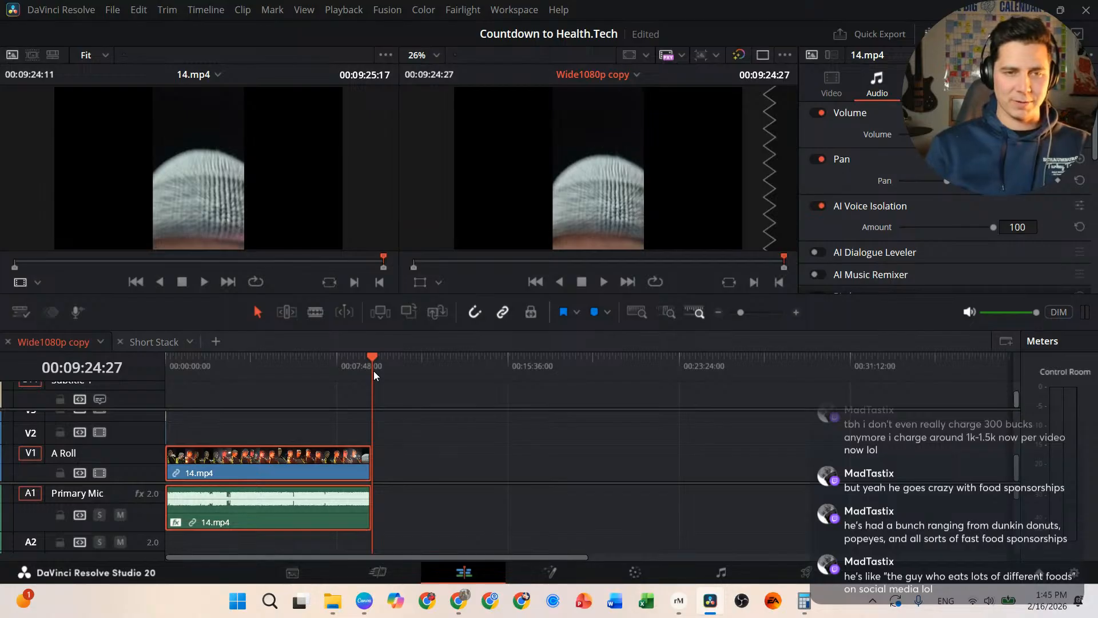
key(o)
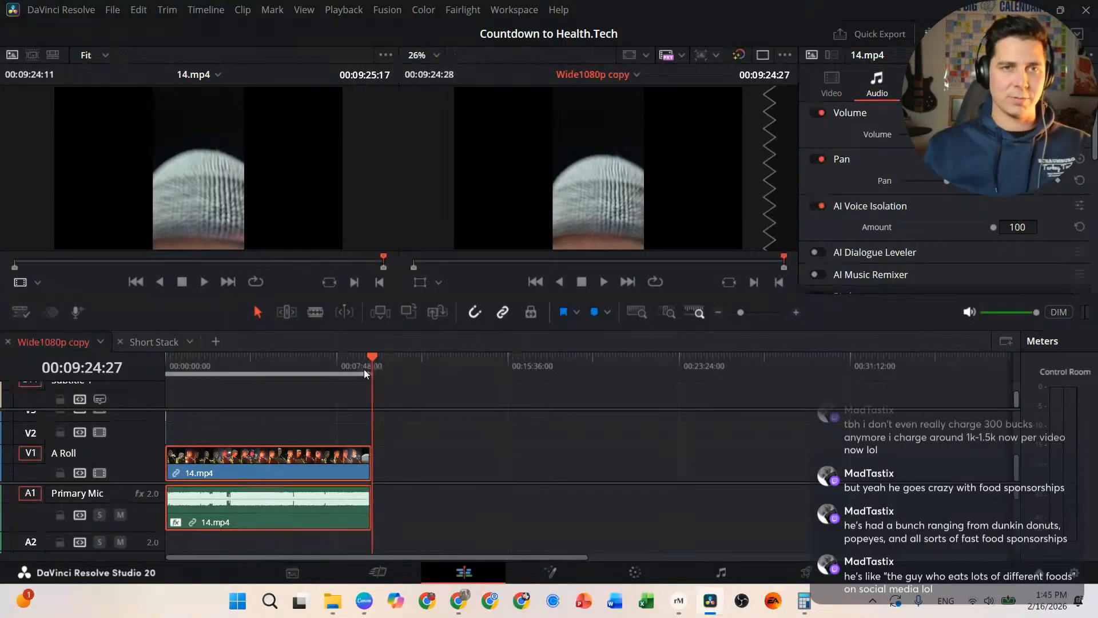
click(206, 9)
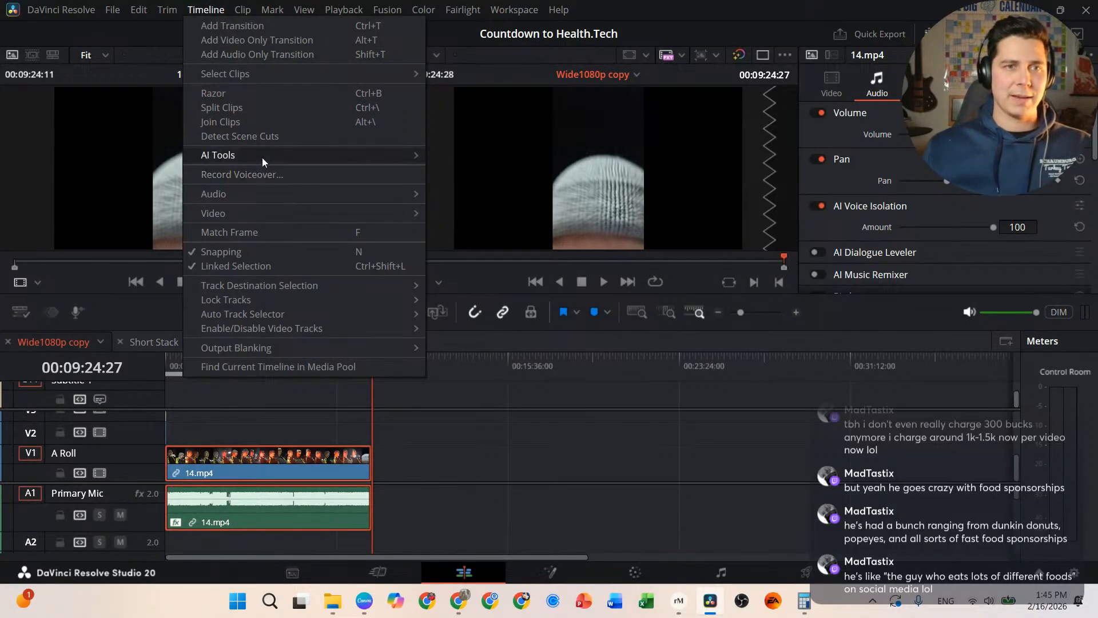
mouse_move(273, 158)
click(516, 167)
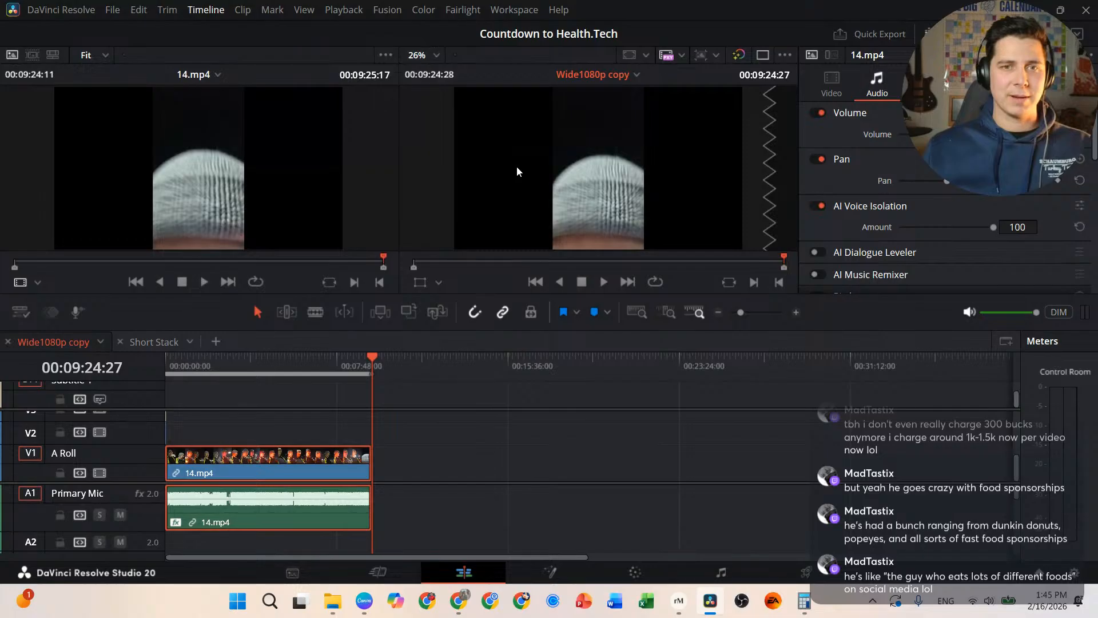
click(626, 368)
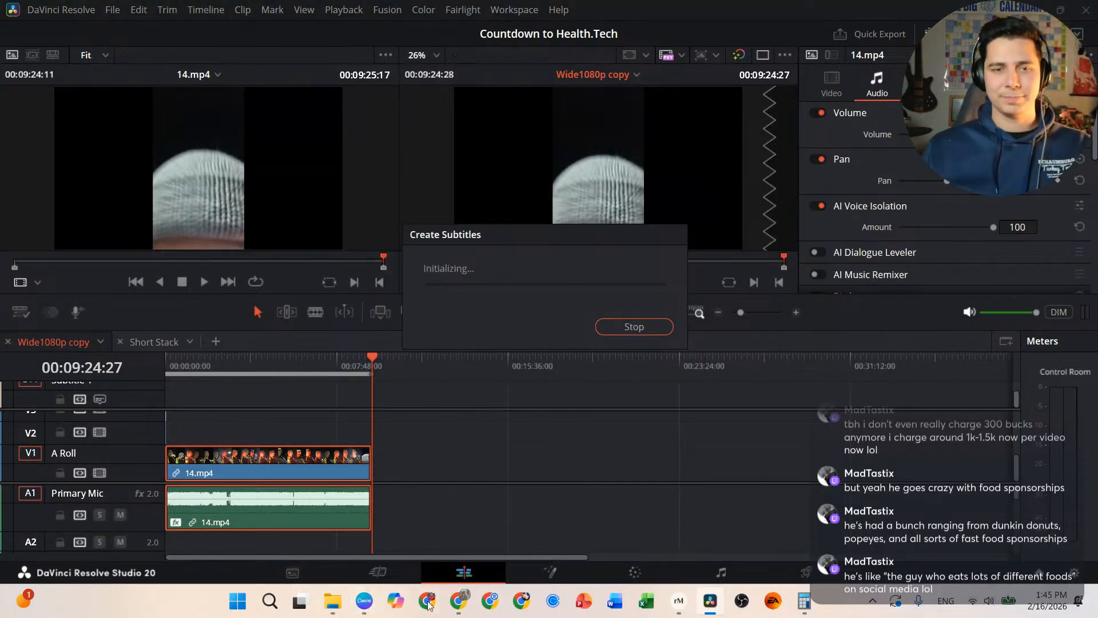
mouse_move(459, 601)
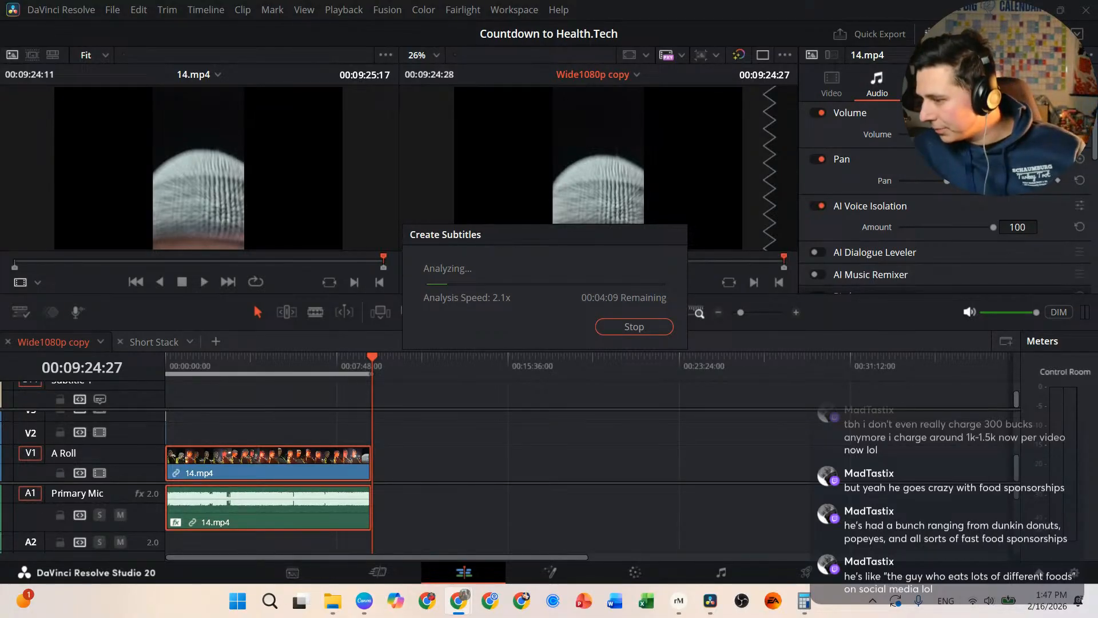
Step: Bring up Canva's Sunday Sips Proposal design and select its page 2 thumbnail
click(366, 603)
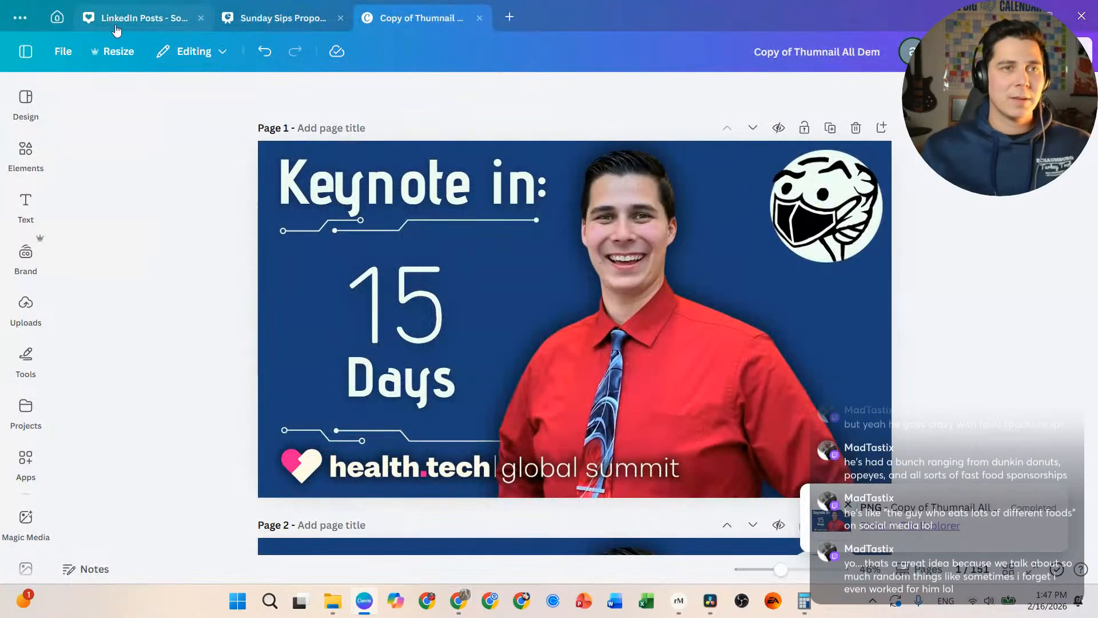
click(307, 19)
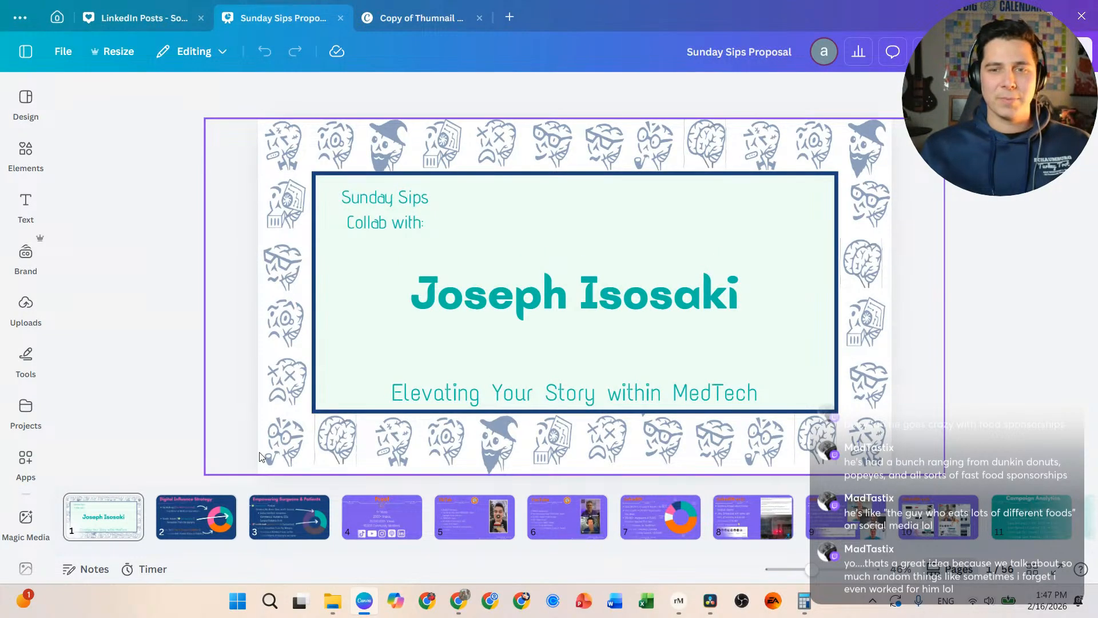
click(210, 524)
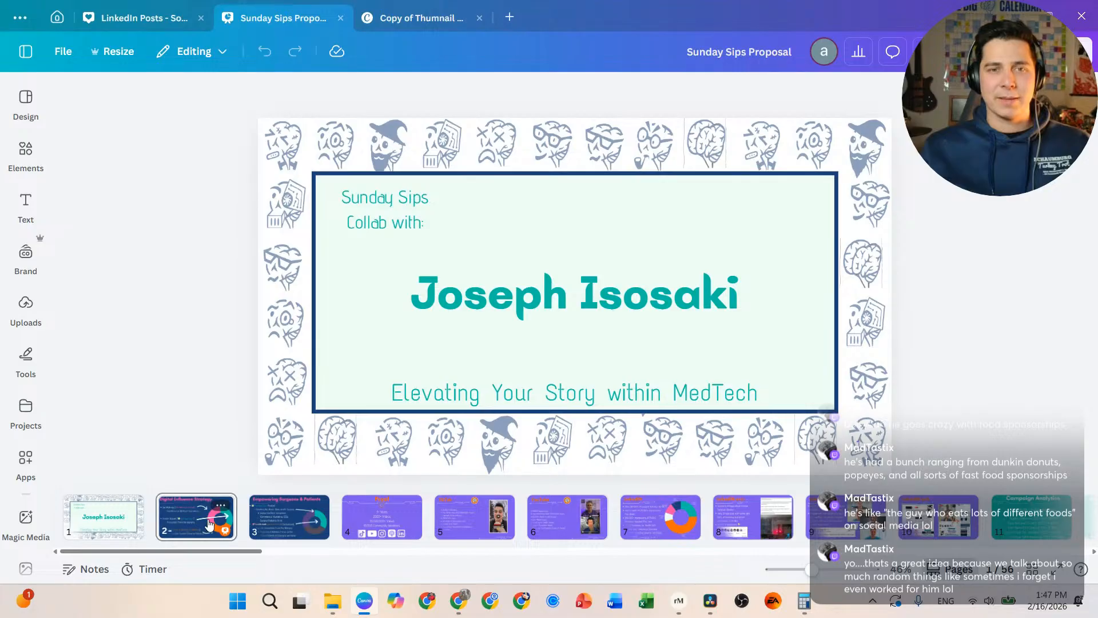
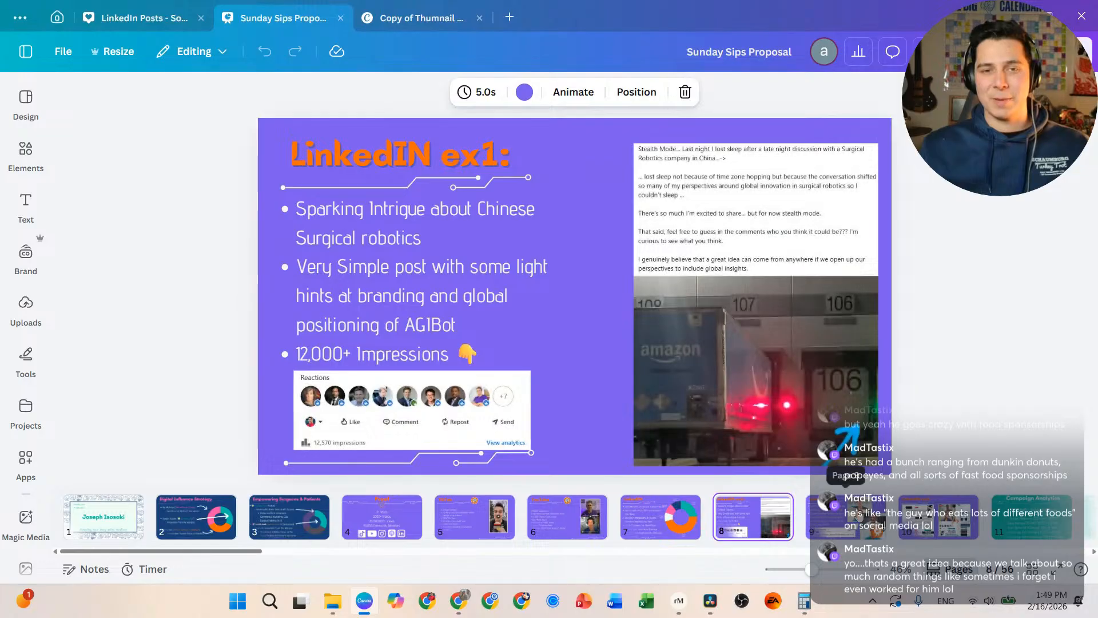
Step: Review the LinkedIN ex2, LinkedIN ex3, Campaign Analytics, Brass Tax and Gratitude slides, then return to Resolve
click(818, 521)
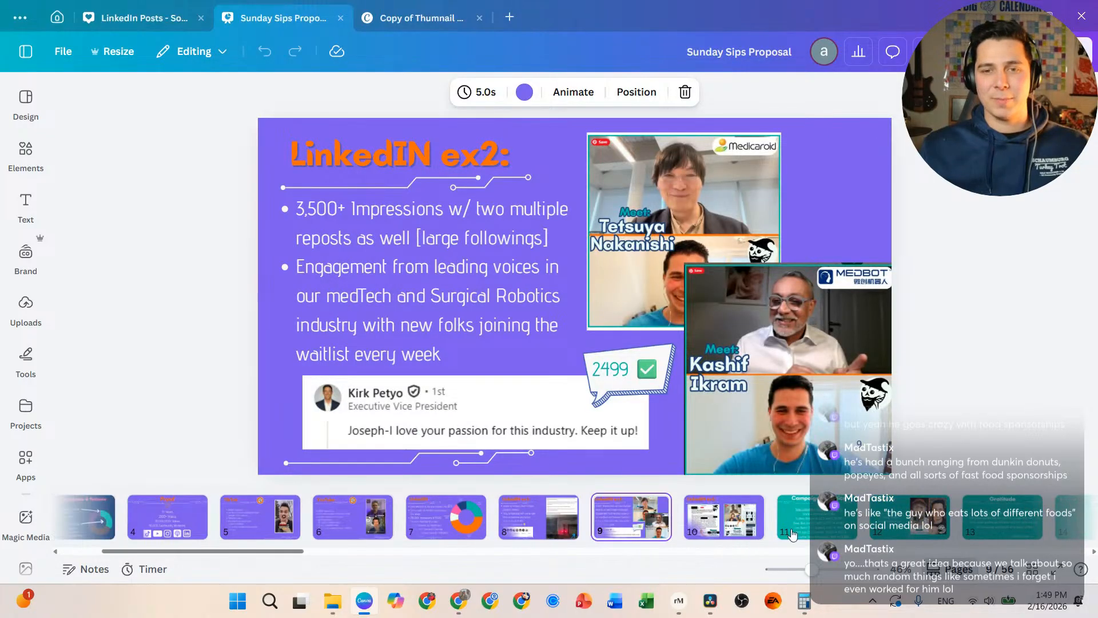
click(730, 525)
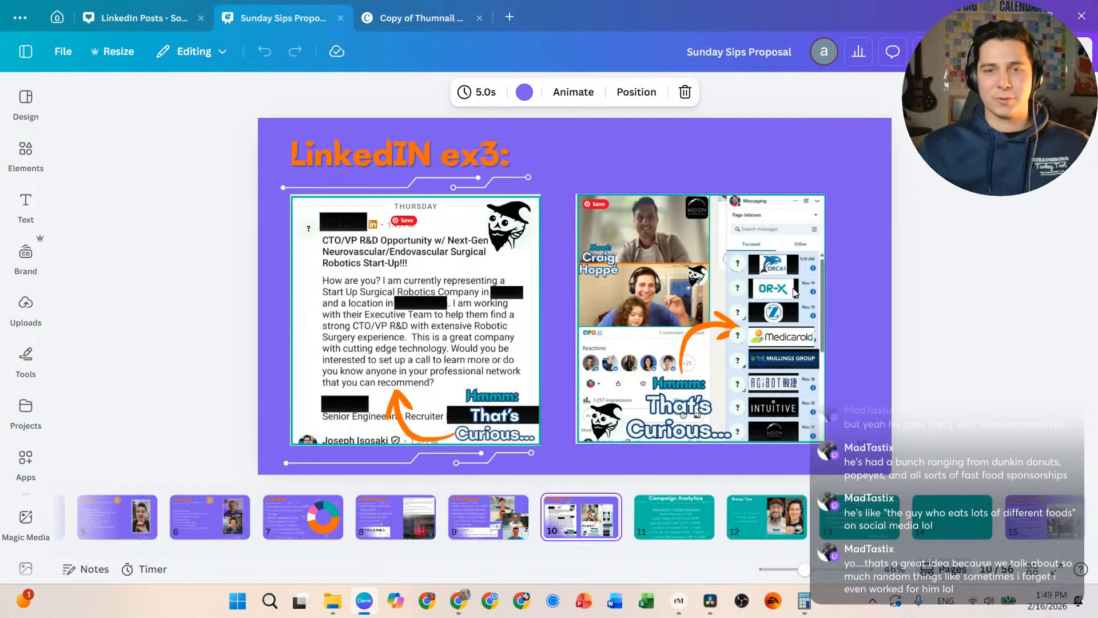
click(640, 524)
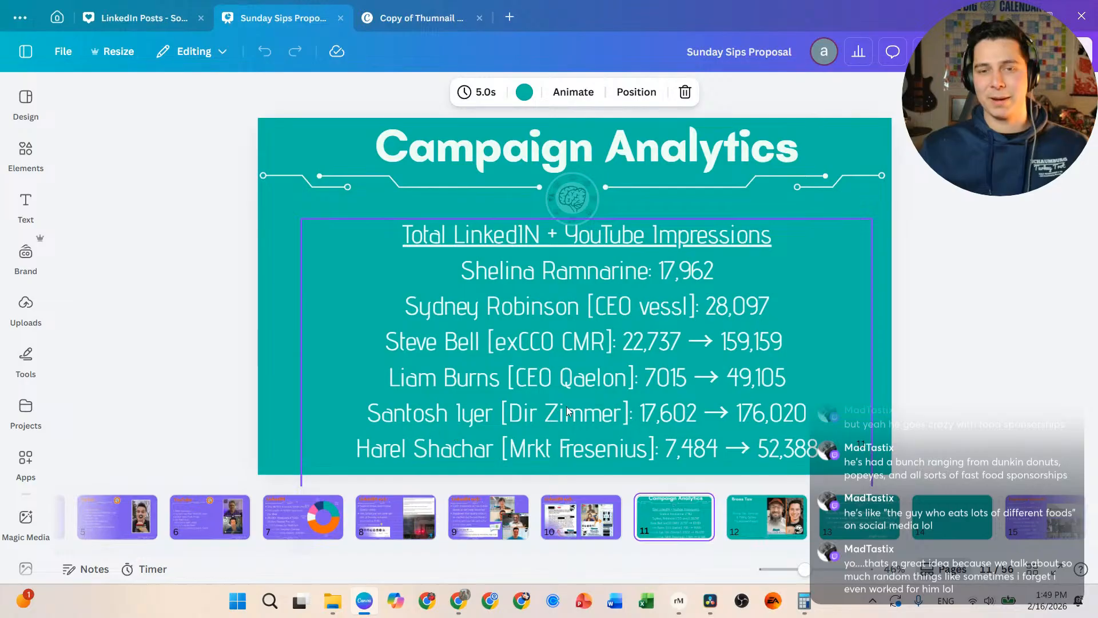
click(755, 520)
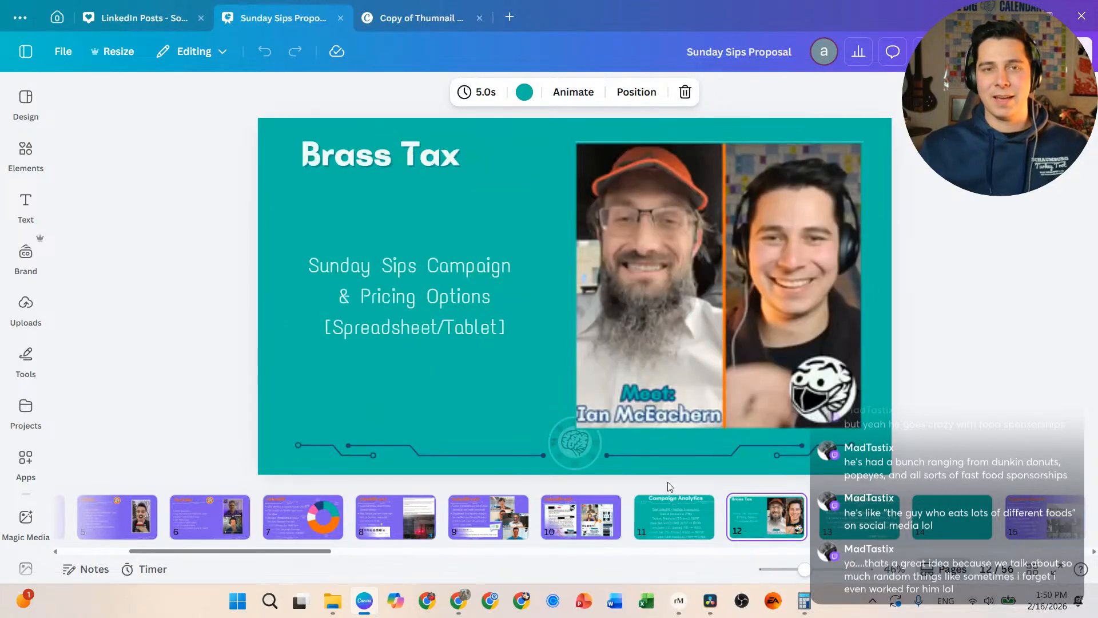
click(861, 521)
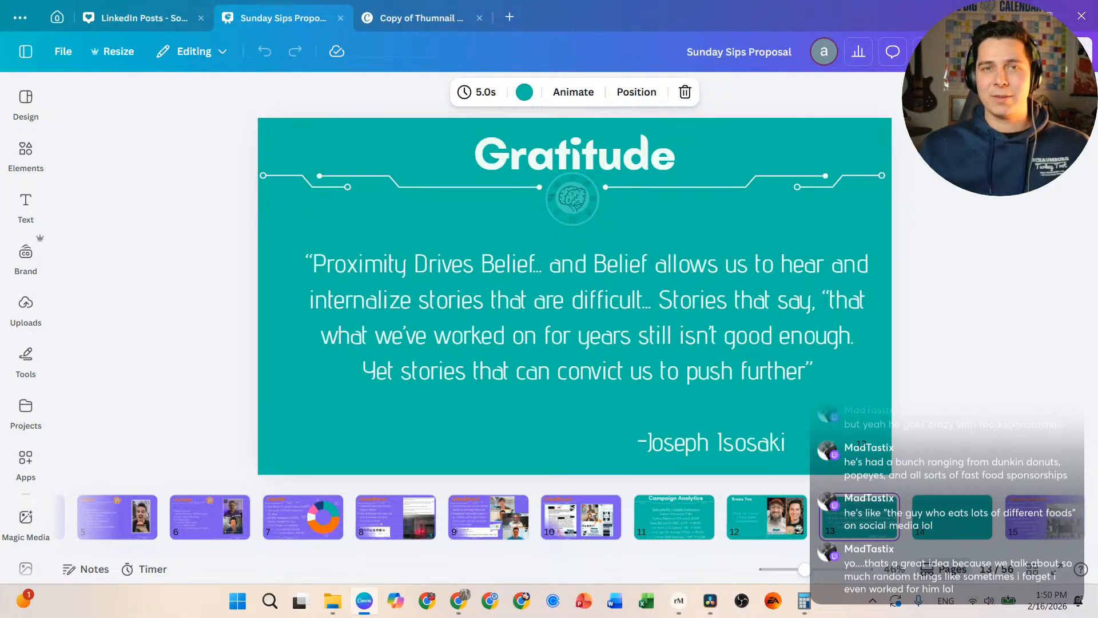
click(1017, 16)
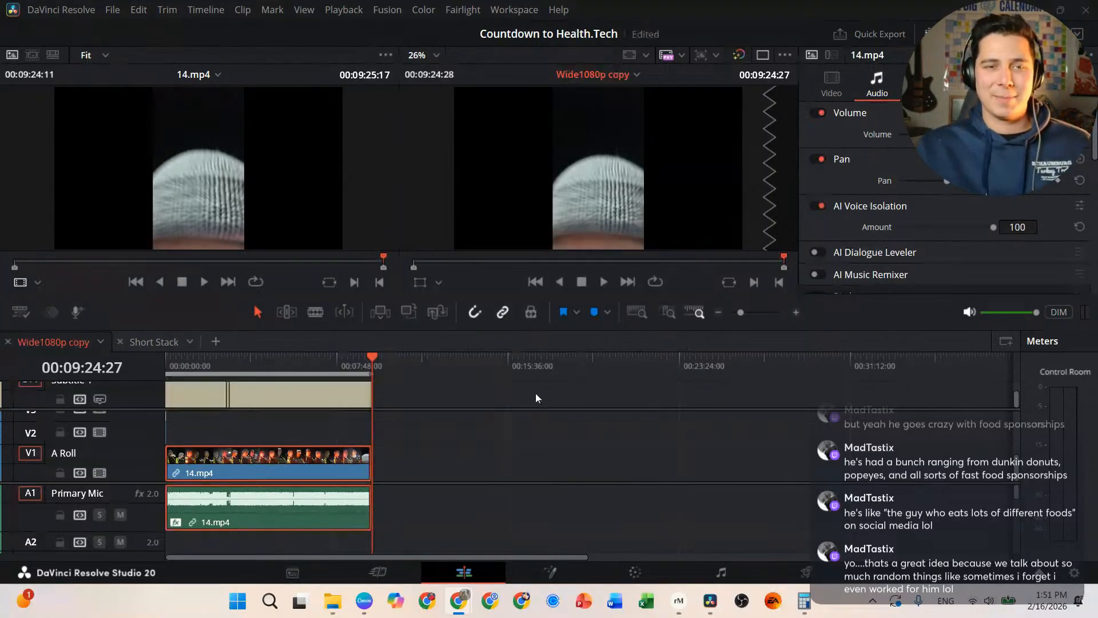
Step: Once subtitles finish, go to the Deliver page and browse for the render location
click(803, 575)
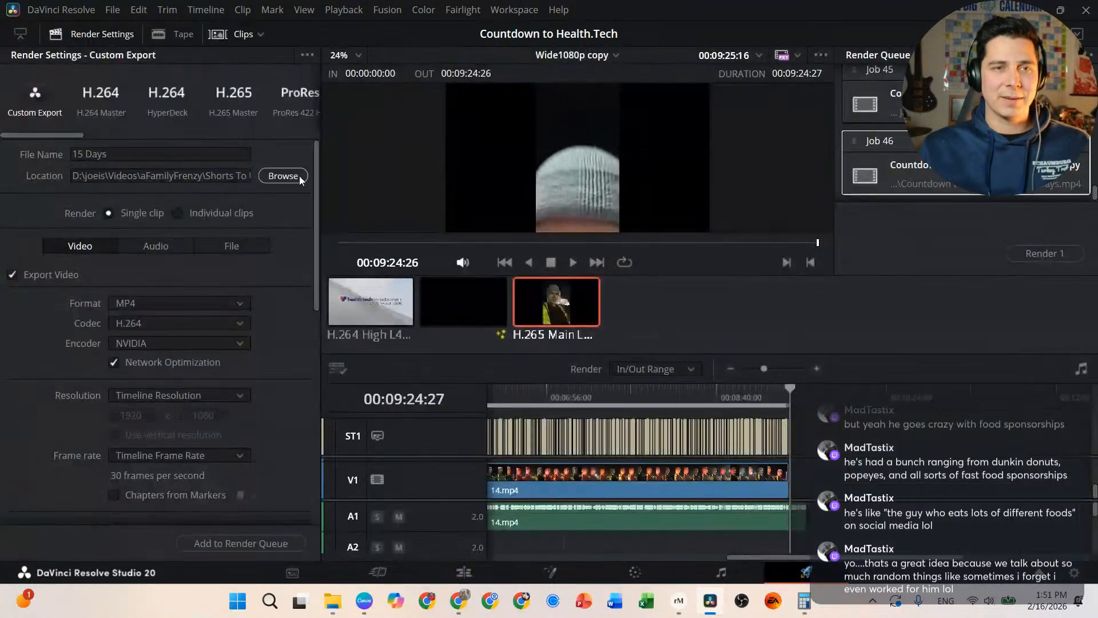
click(294, 176)
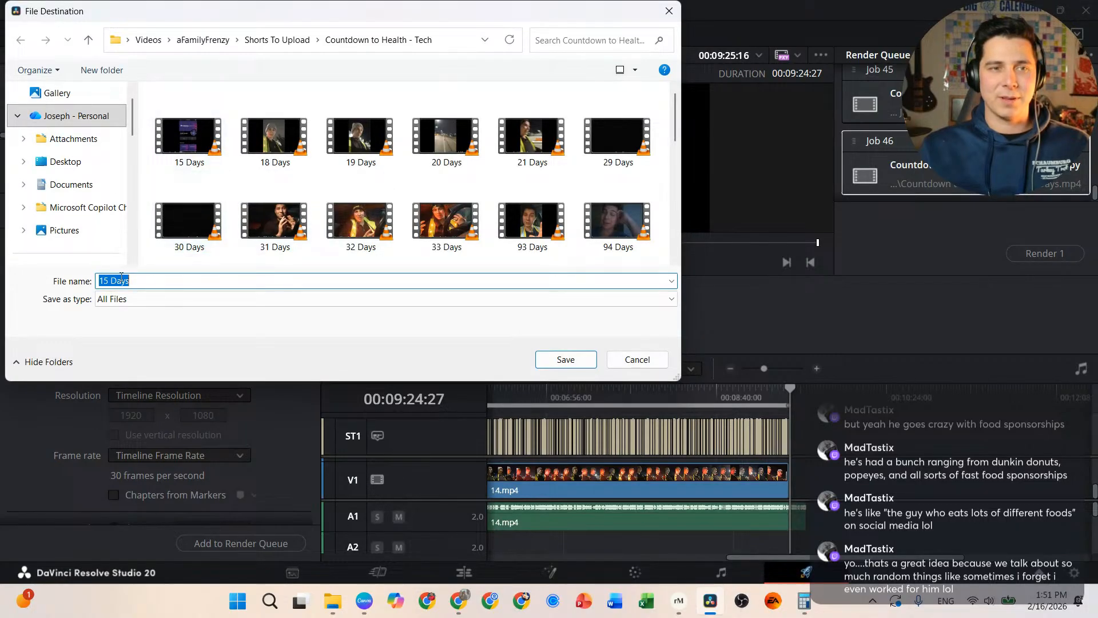
Step: Change the output file name from '15 Days' to '14 Days' and save it in the Countdown to Health - Tech folder
click(118, 281)
click(108, 281)
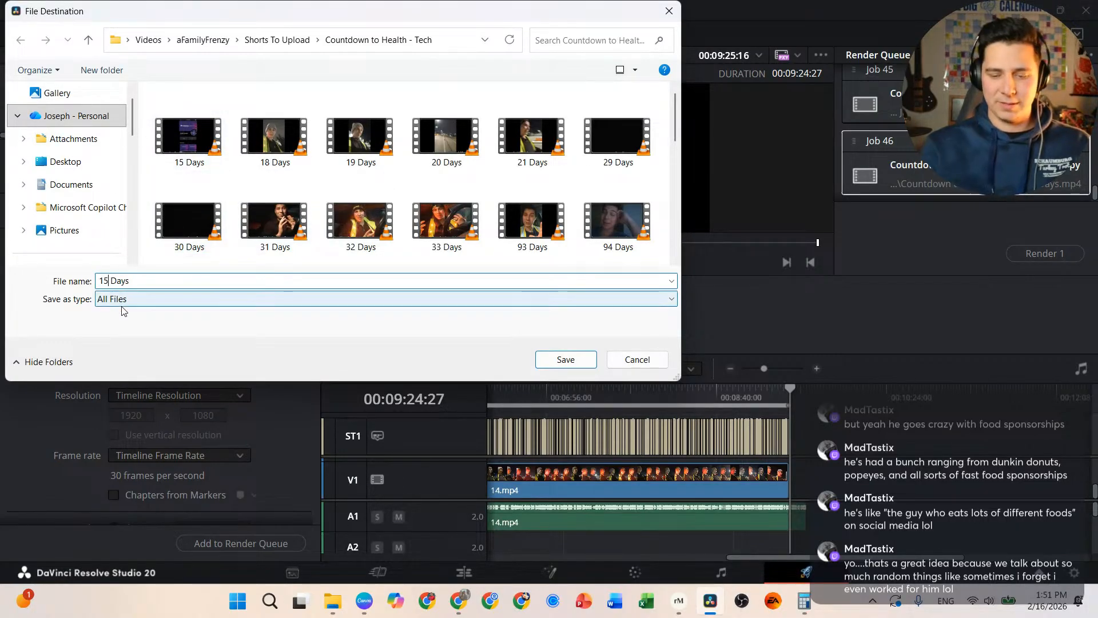
key(BackSpace)
text(4)
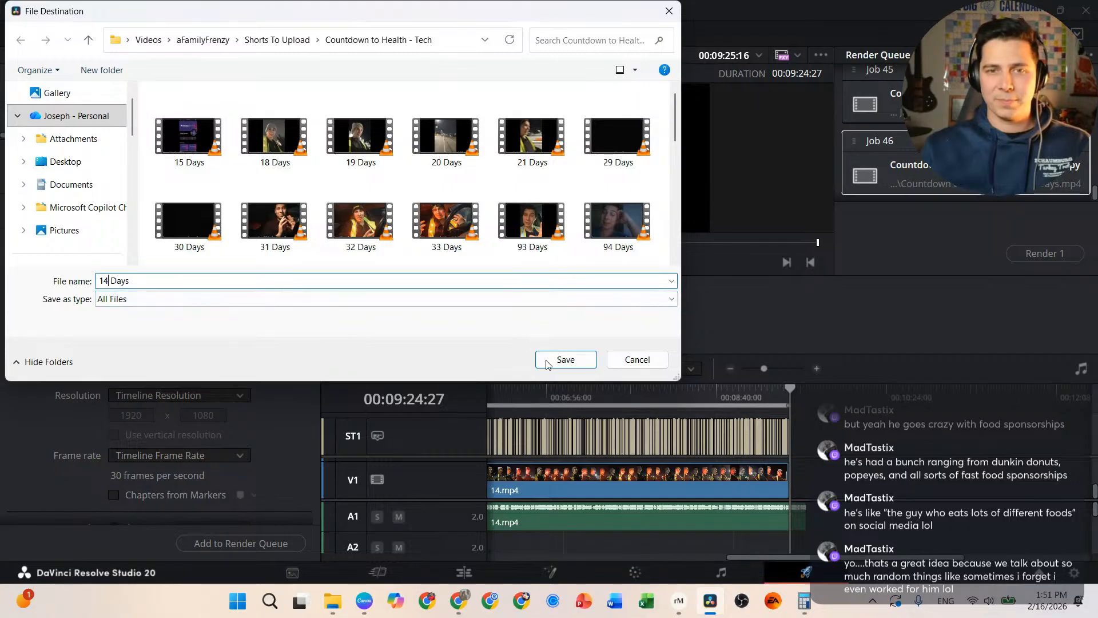
click(566, 360)
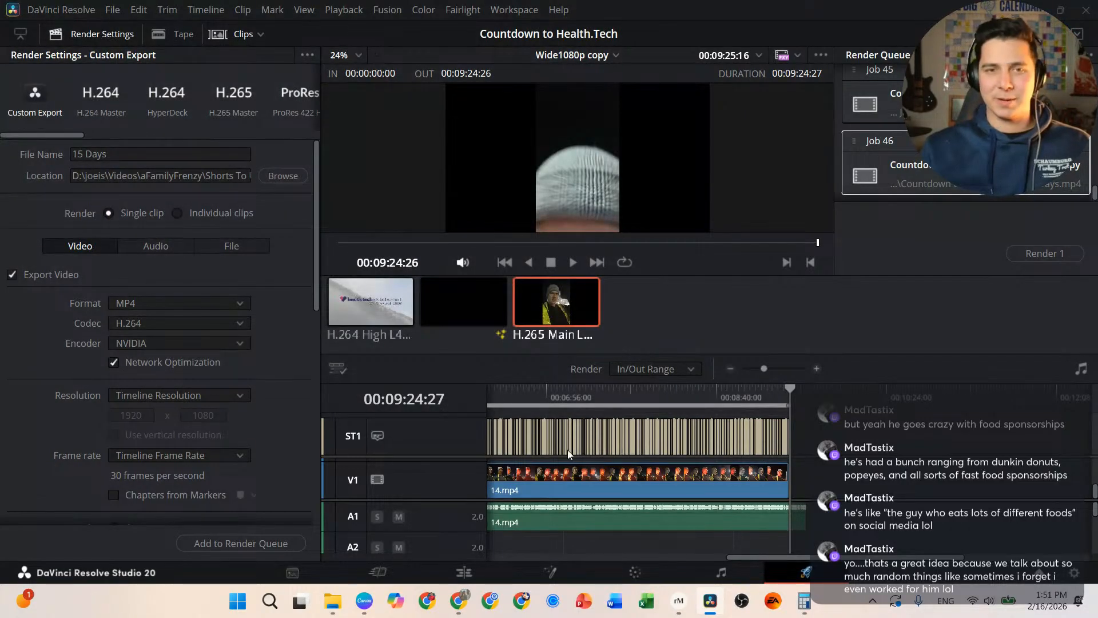
Step: Add the MP4/H.264 Custom Export to the Render Queue as Job 47
scroll(227, 477, down, 10)
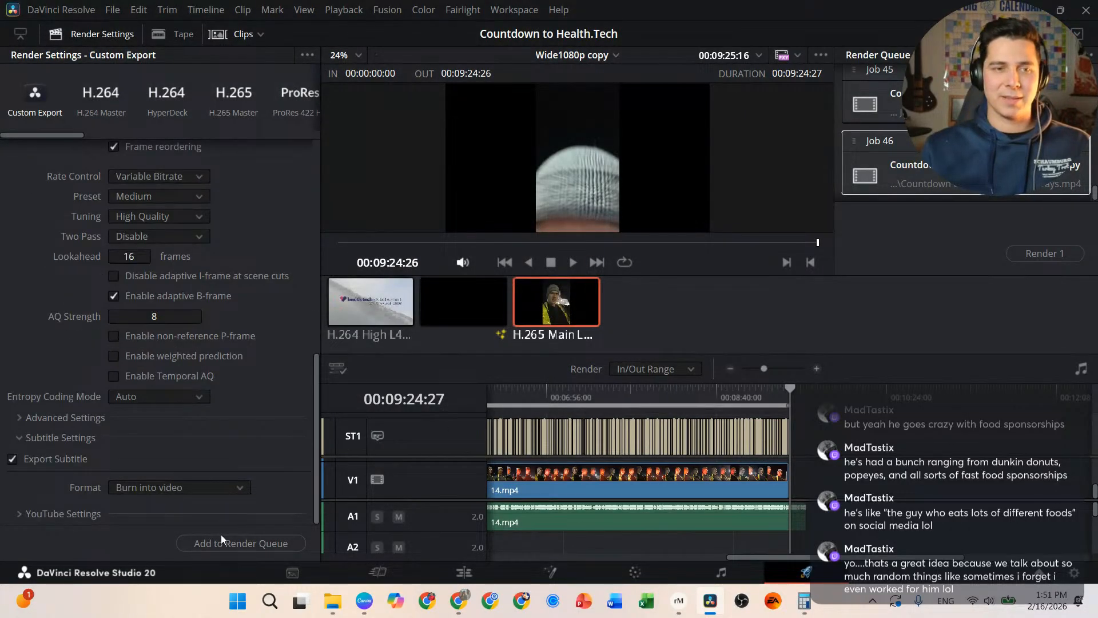
click(272, 550)
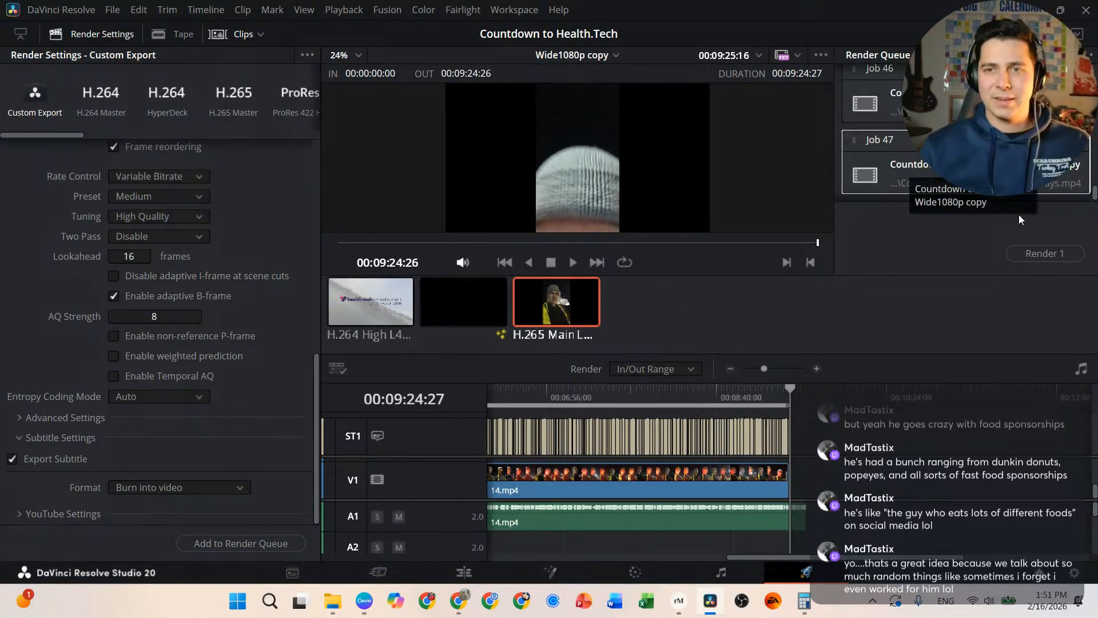
Step: Start rendering Job 47, then switch to the MedTech community page in Chrome
click(1059, 256)
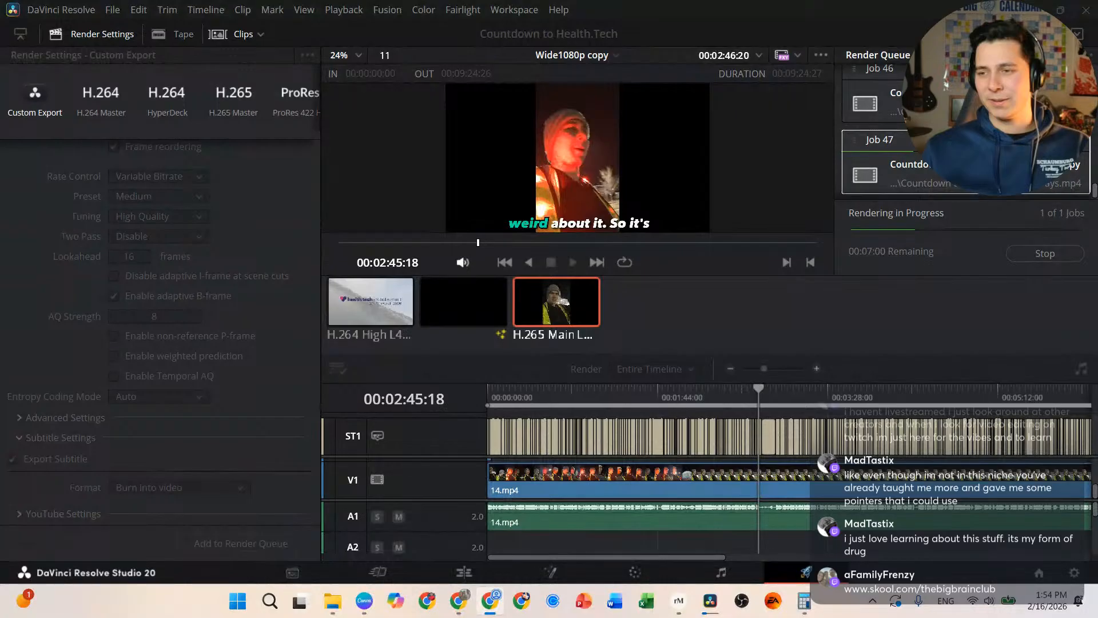
key(alt+Tab)
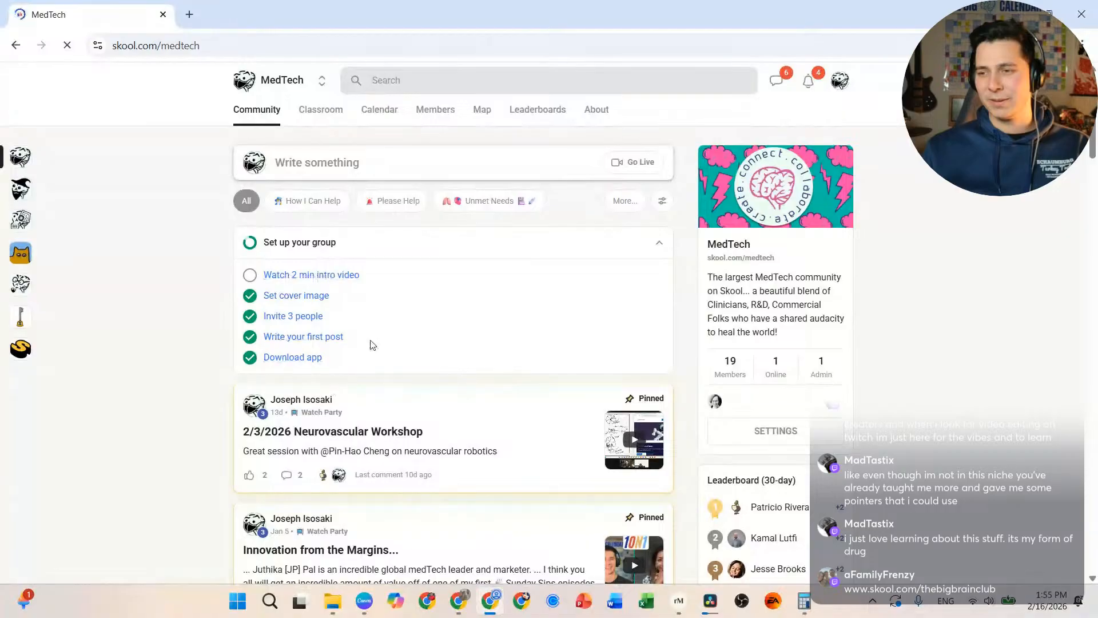
Step: Switch from MedTech to The Big Brain Club and filter its feed to Find Your Next
click(323, 85)
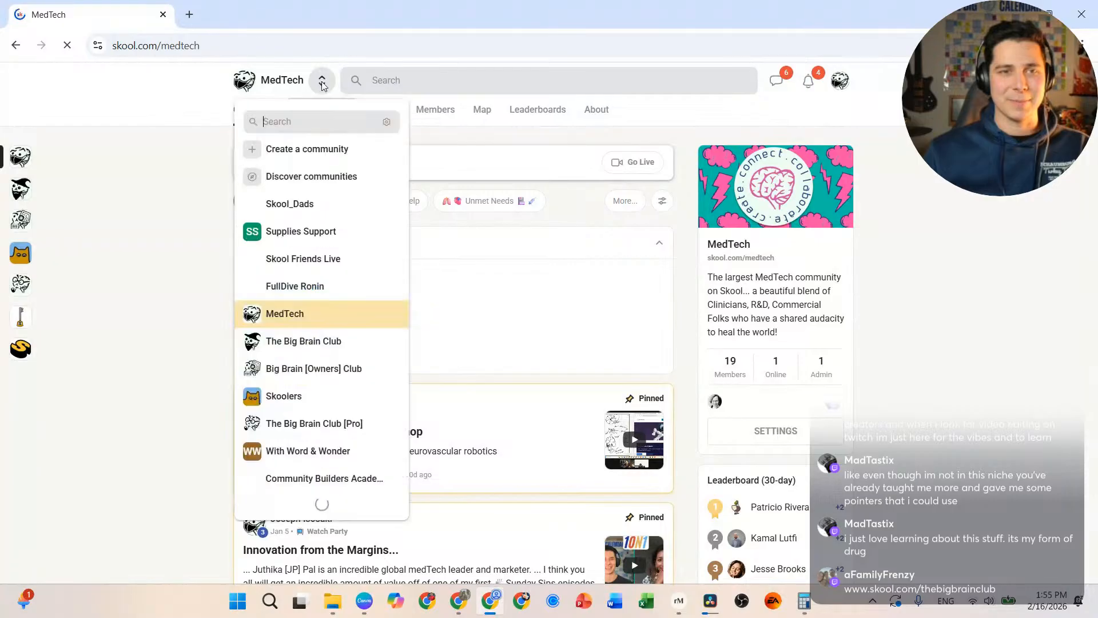
click(246, 346)
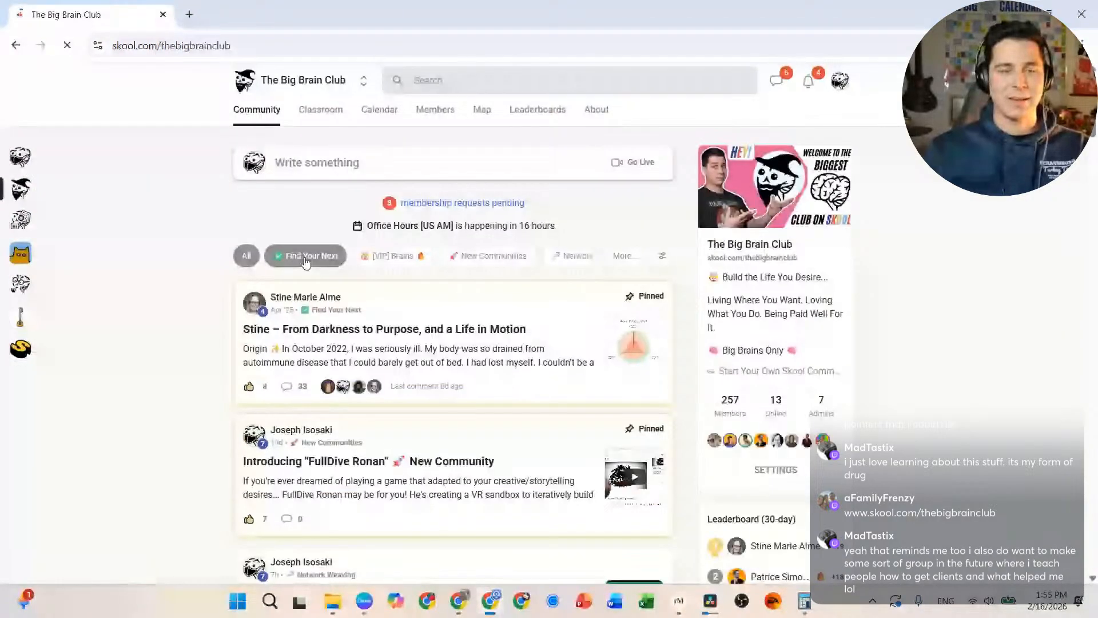
click(305, 258)
scroll(469, 383, down, 1)
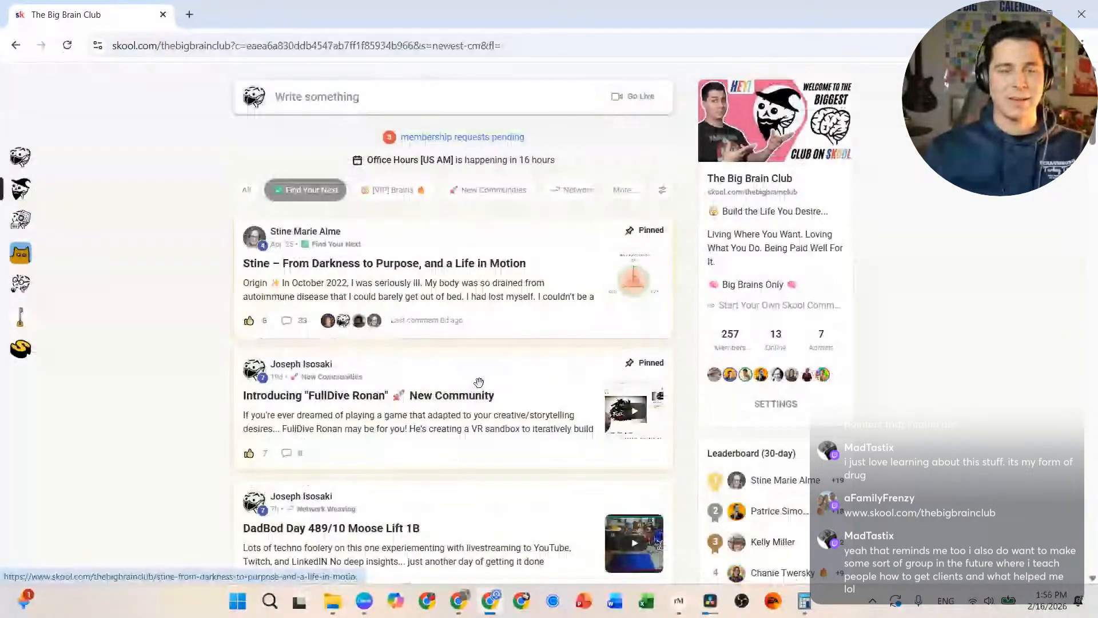
Step: Open the second pinned introduction post, show its full text and select the ORIGIN paragraph
click(377, 397)
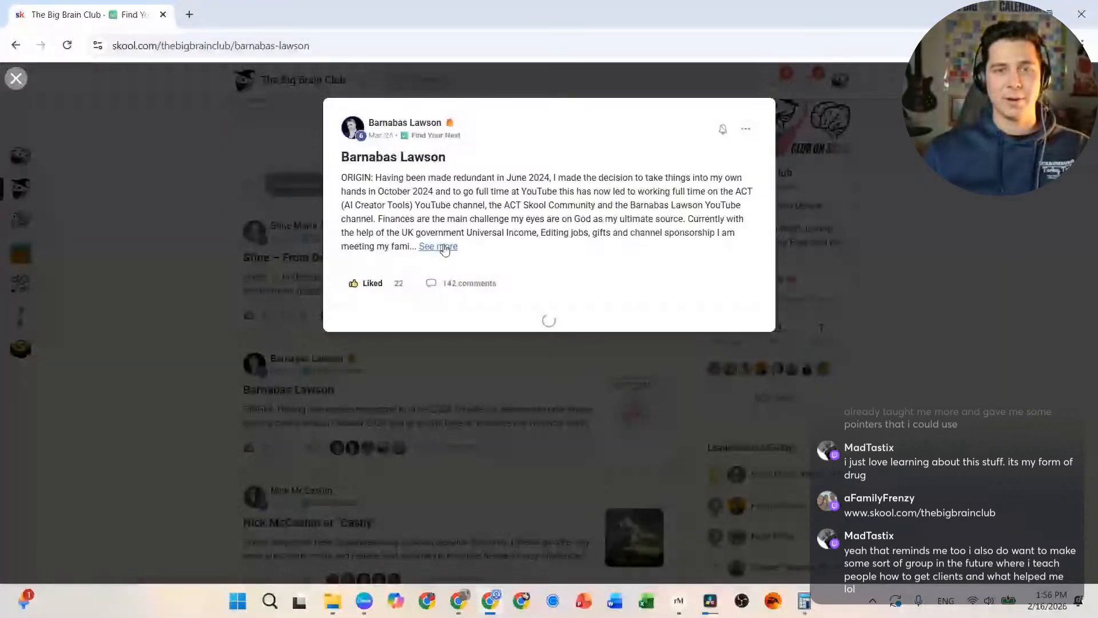
click(511, 247)
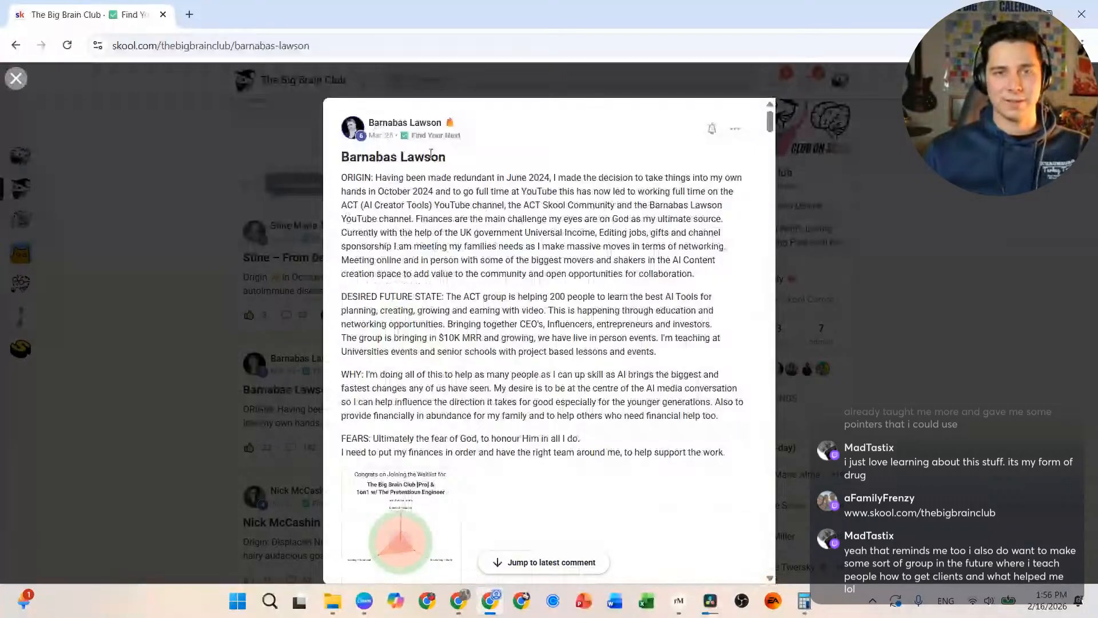
drag(341, 174, 704, 288)
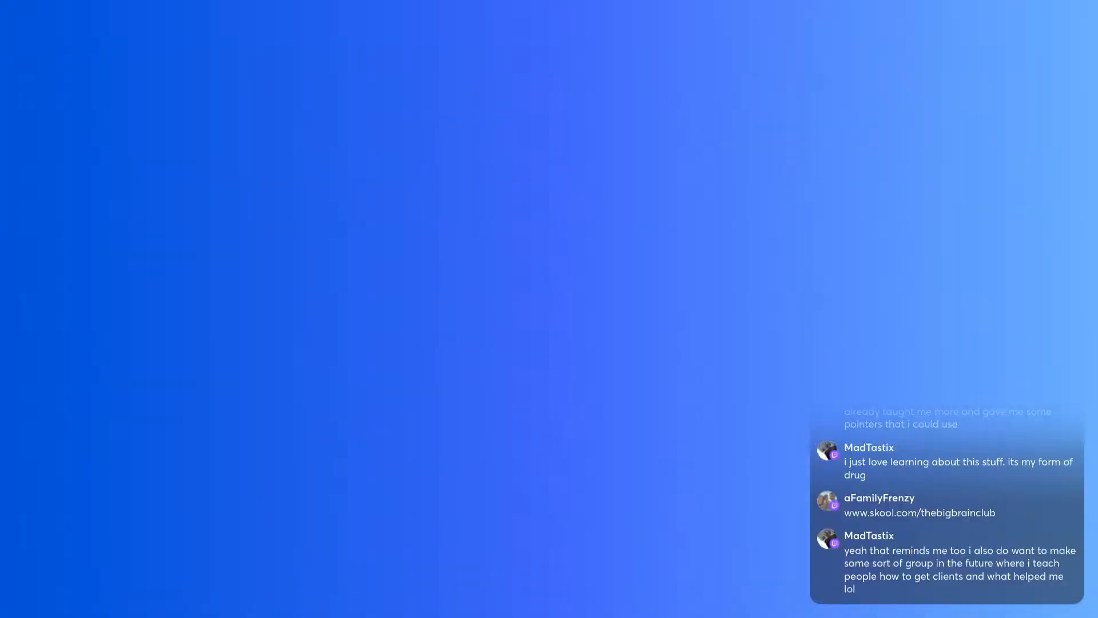